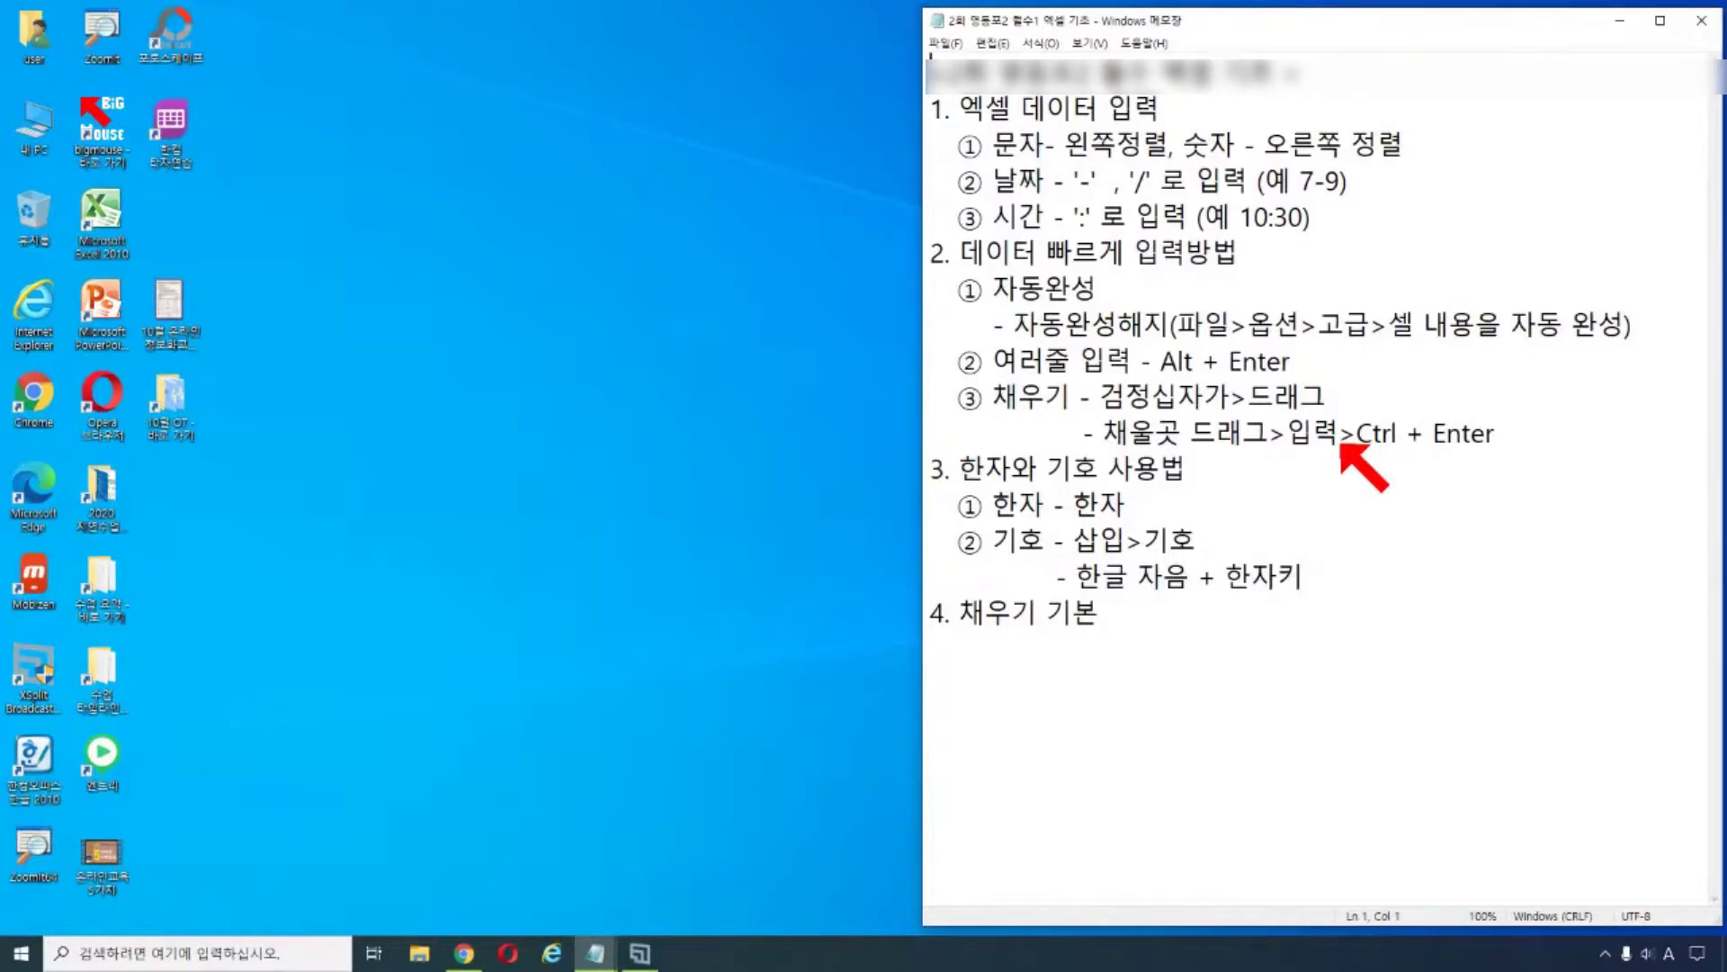
# - Open Microsoft Excel 2010 and enter the heading "<데이터 입력>" in cell B2 of the blank workbook
pyautogui.click(589, 436)
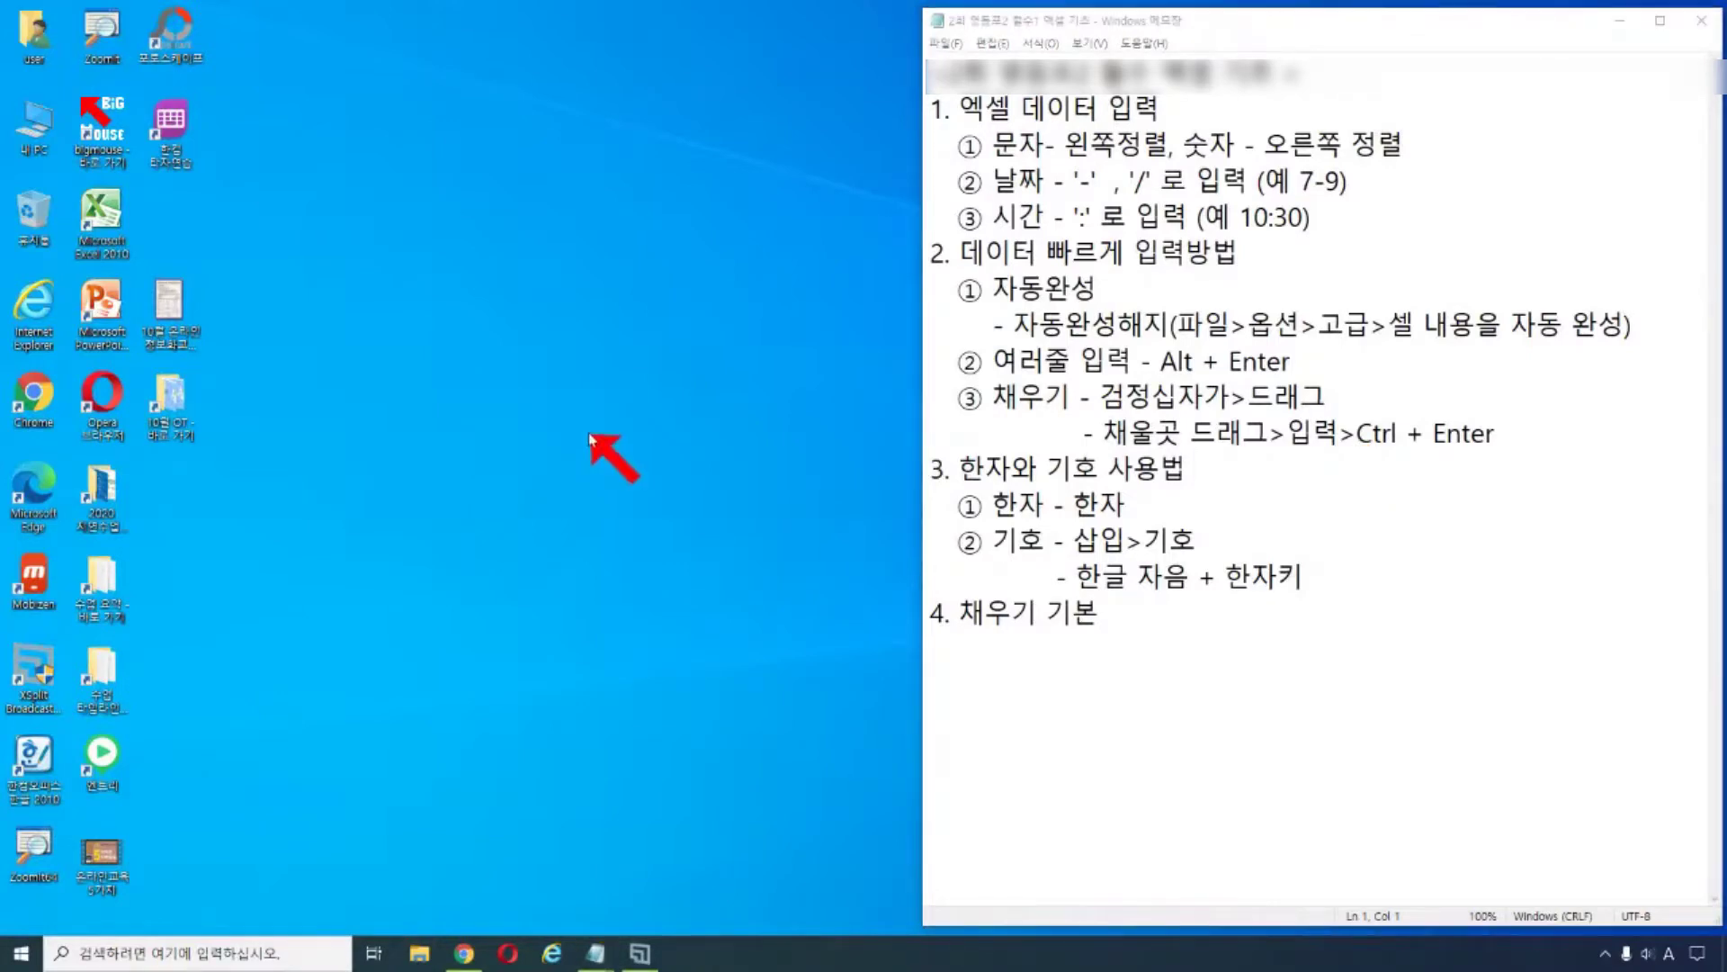
pyautogui.doubleClick(107, 243)
pyautogui.click(260, 259)
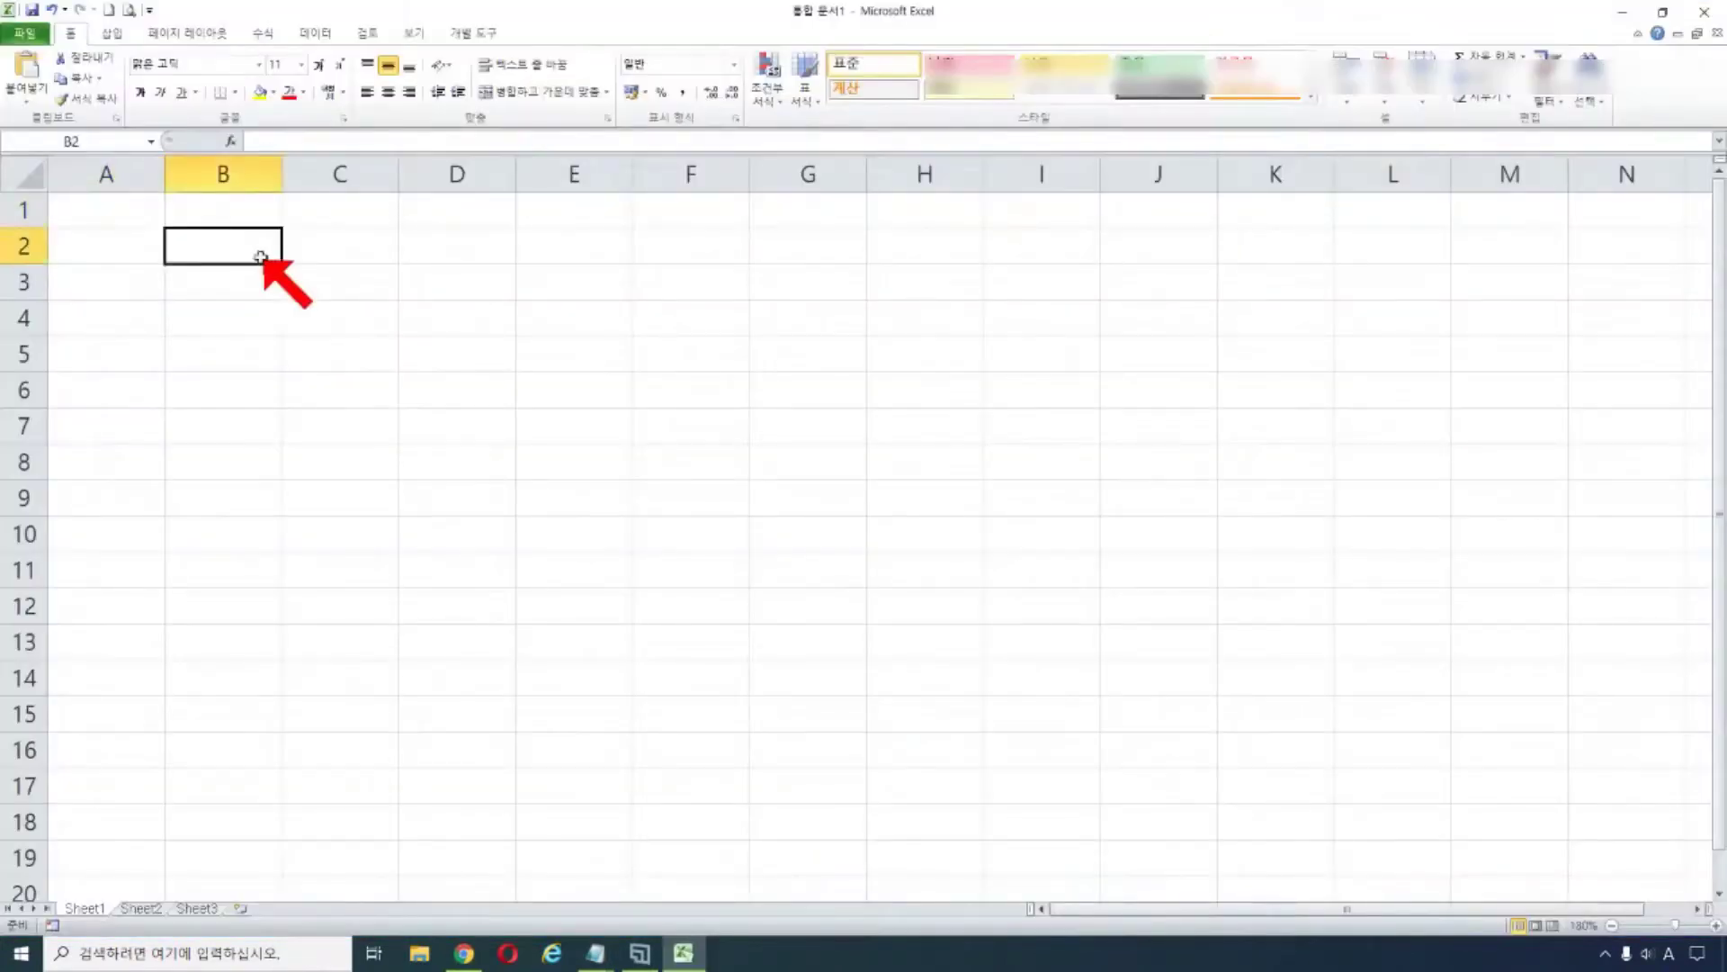
pyautogui.write('<epdl')
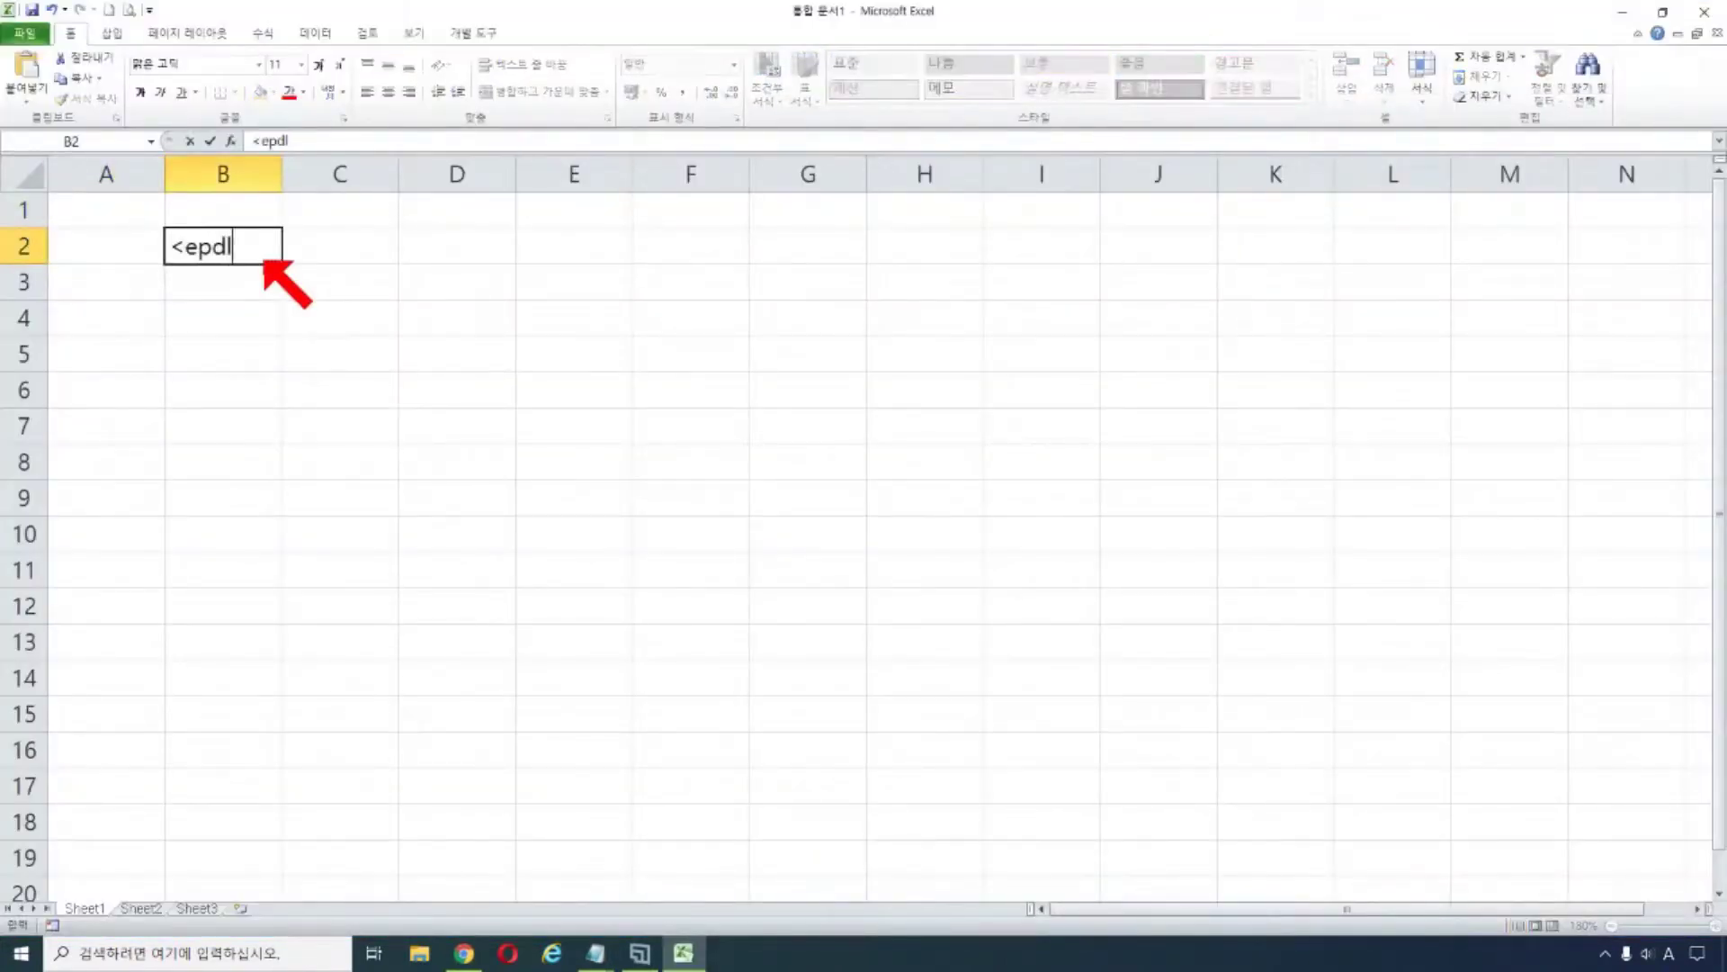
pyautogui.press('BackSpace')
pyautogui.press('BackSpace')
pyautogui.press('BackSpace')
pyautogui.press('BackSpace')
pyautogui.press('Hangul')
pyautogui.write('데이터 이')
pyautogui.write('ㅂ력')
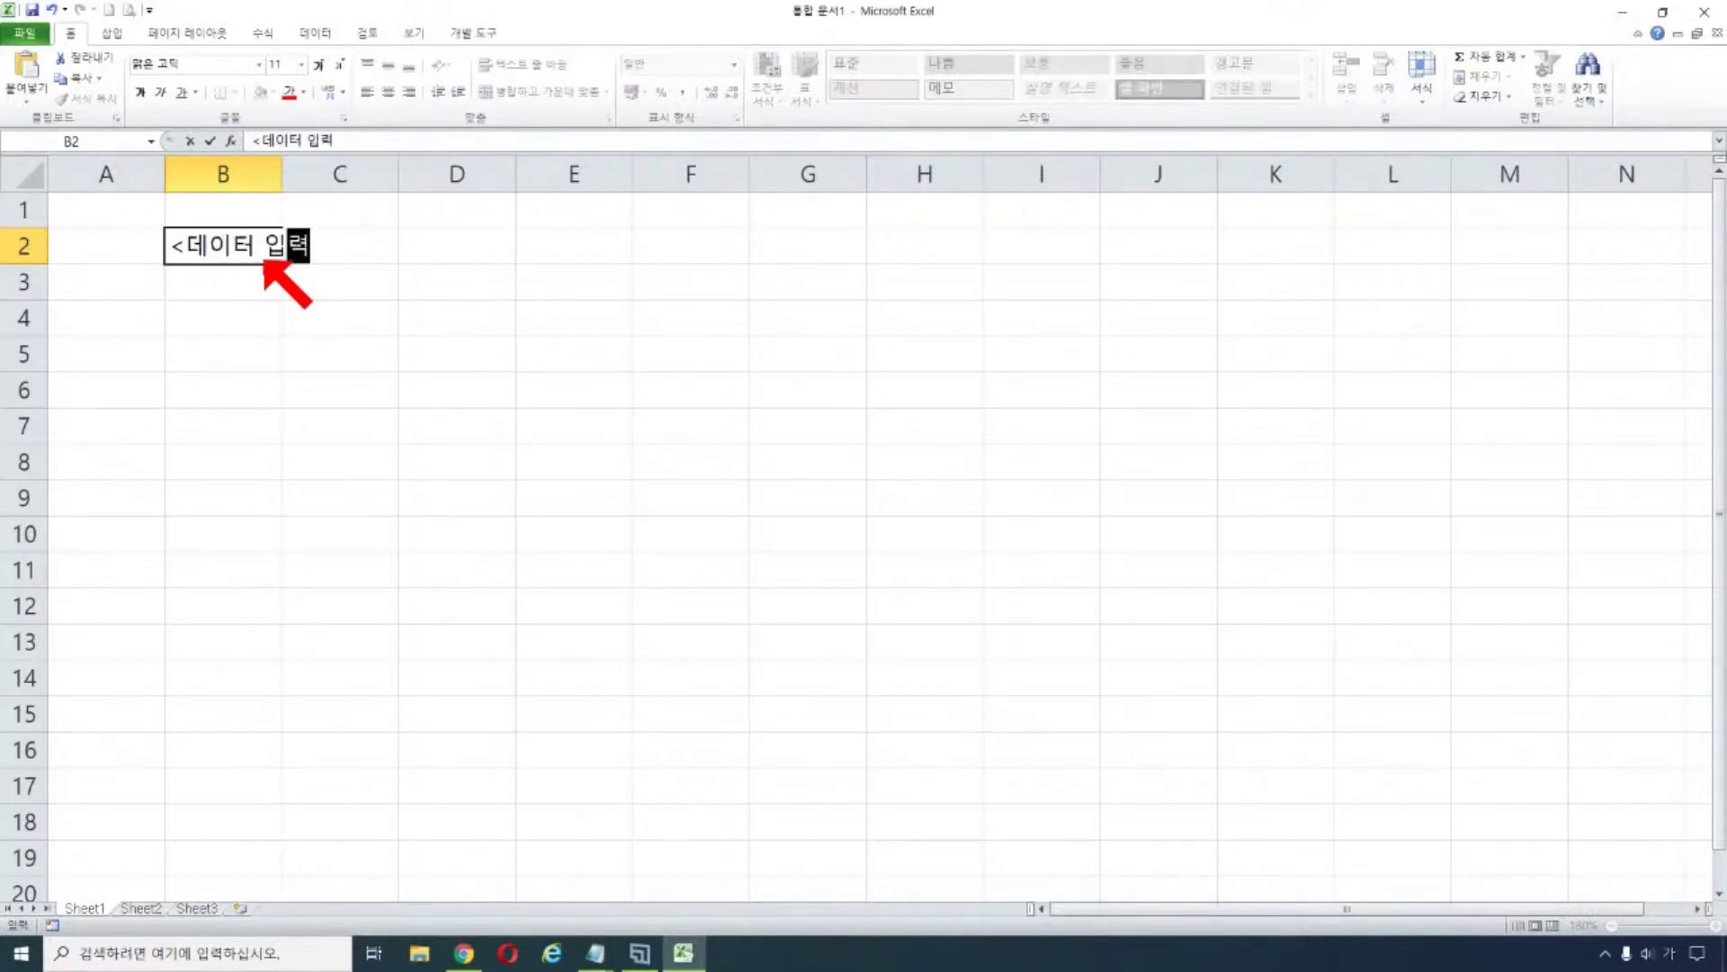
pyautogui.write('>')
pyautogui.press('Return')
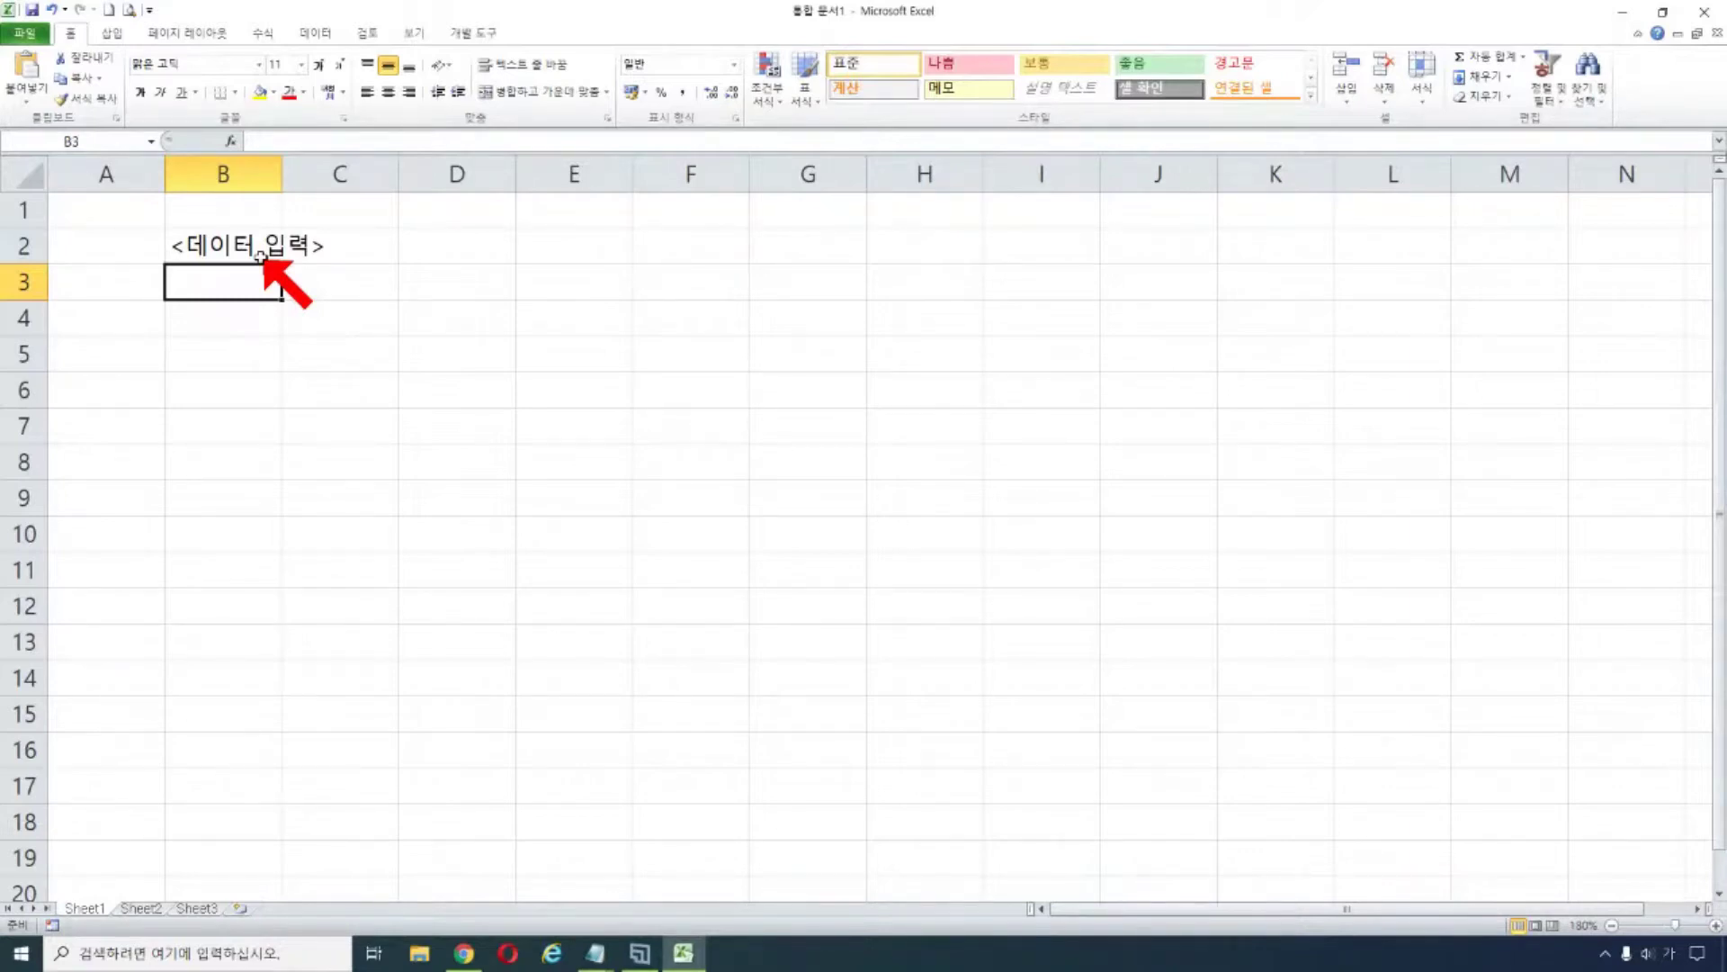
# - Bring up the Notepad lesson notes and place the restored, smaller Excel window beside them so both are visible
pyautogui.click(590, 961)
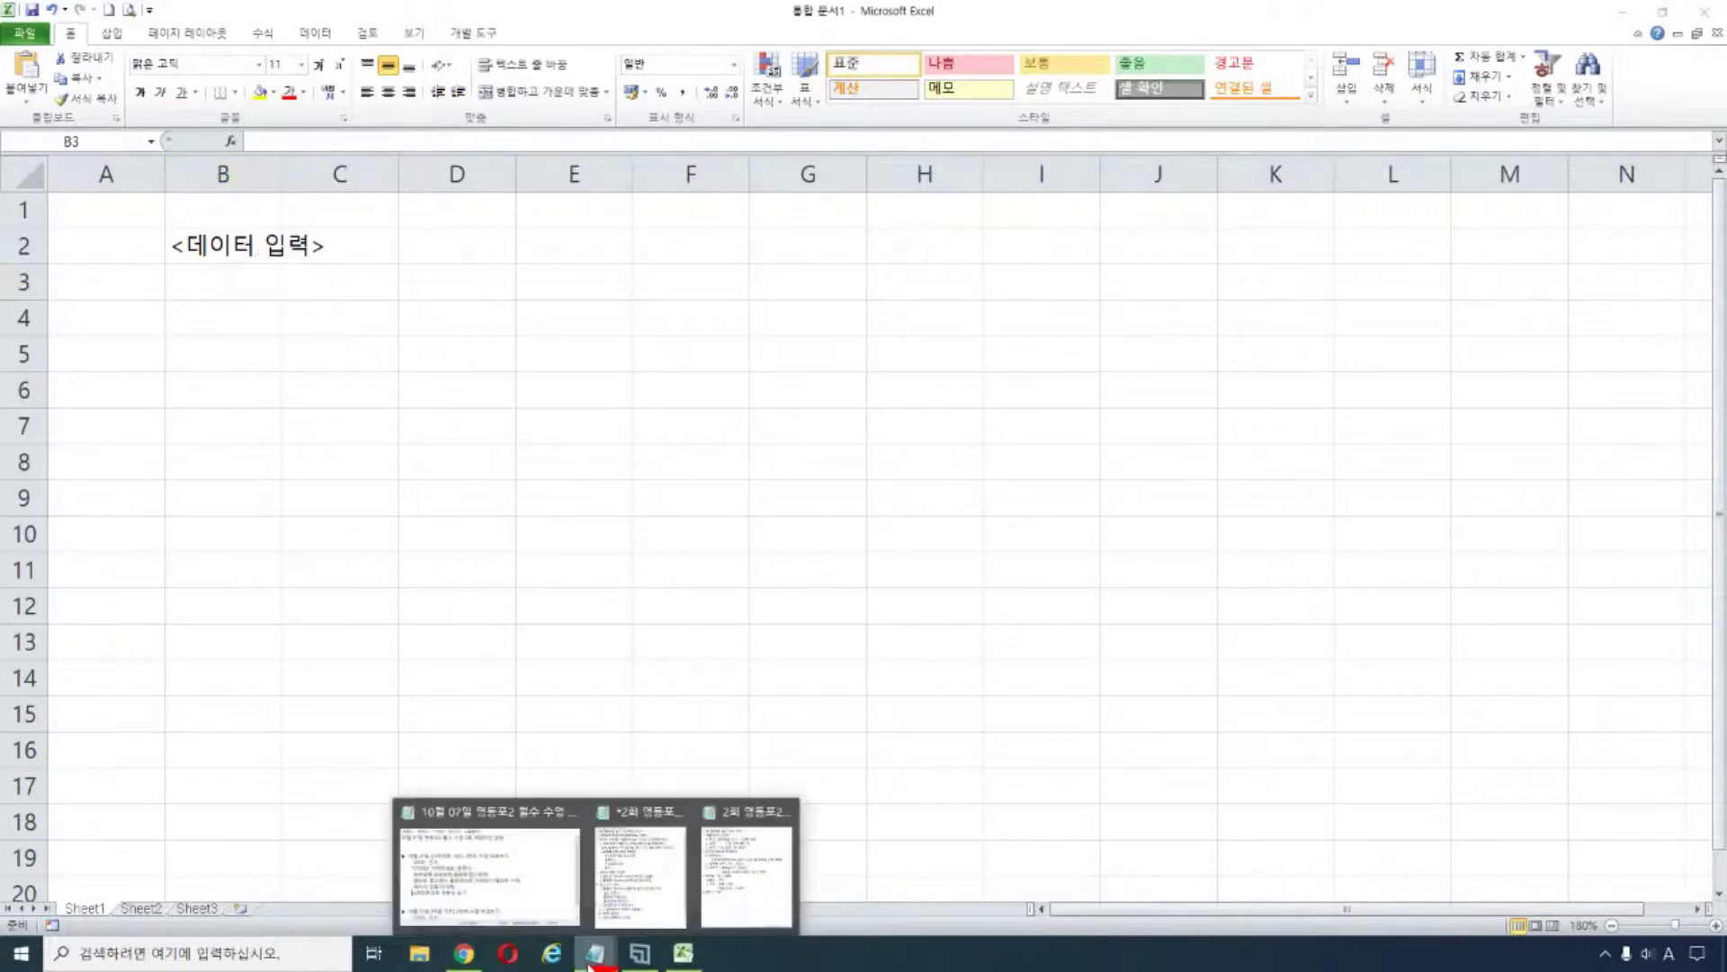
pyautogui.click(756, 905)
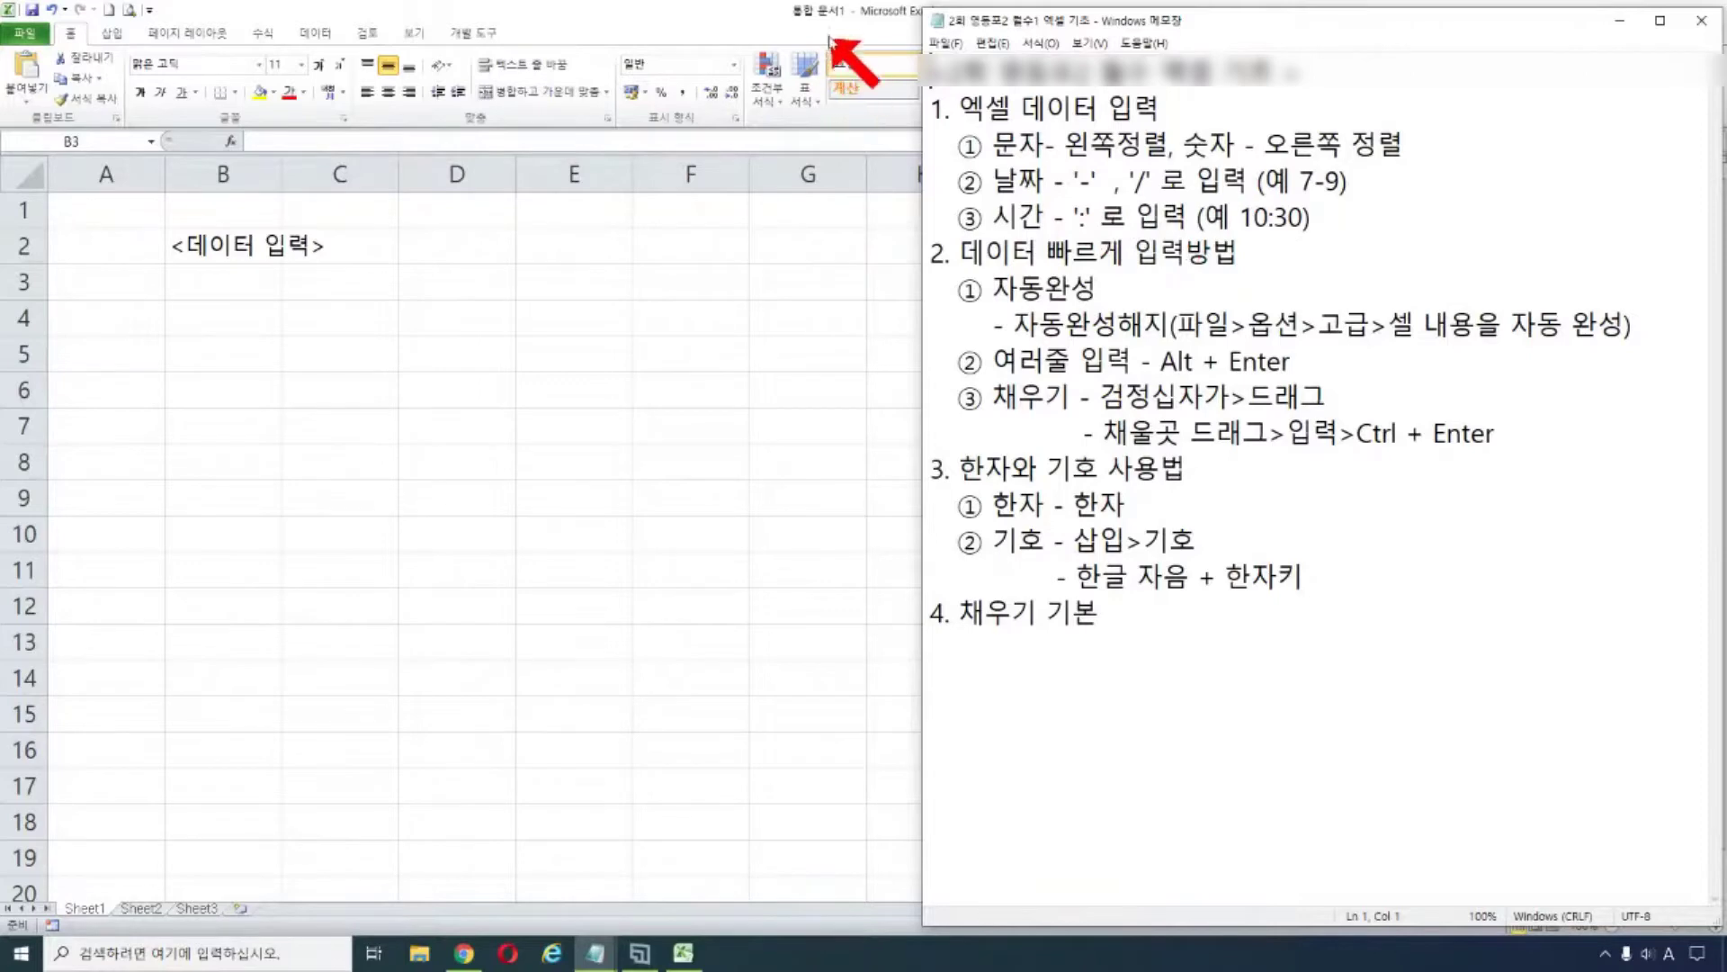
pyautogui.doubleClick(837, 17)
pyautogui.click(1660, 13)
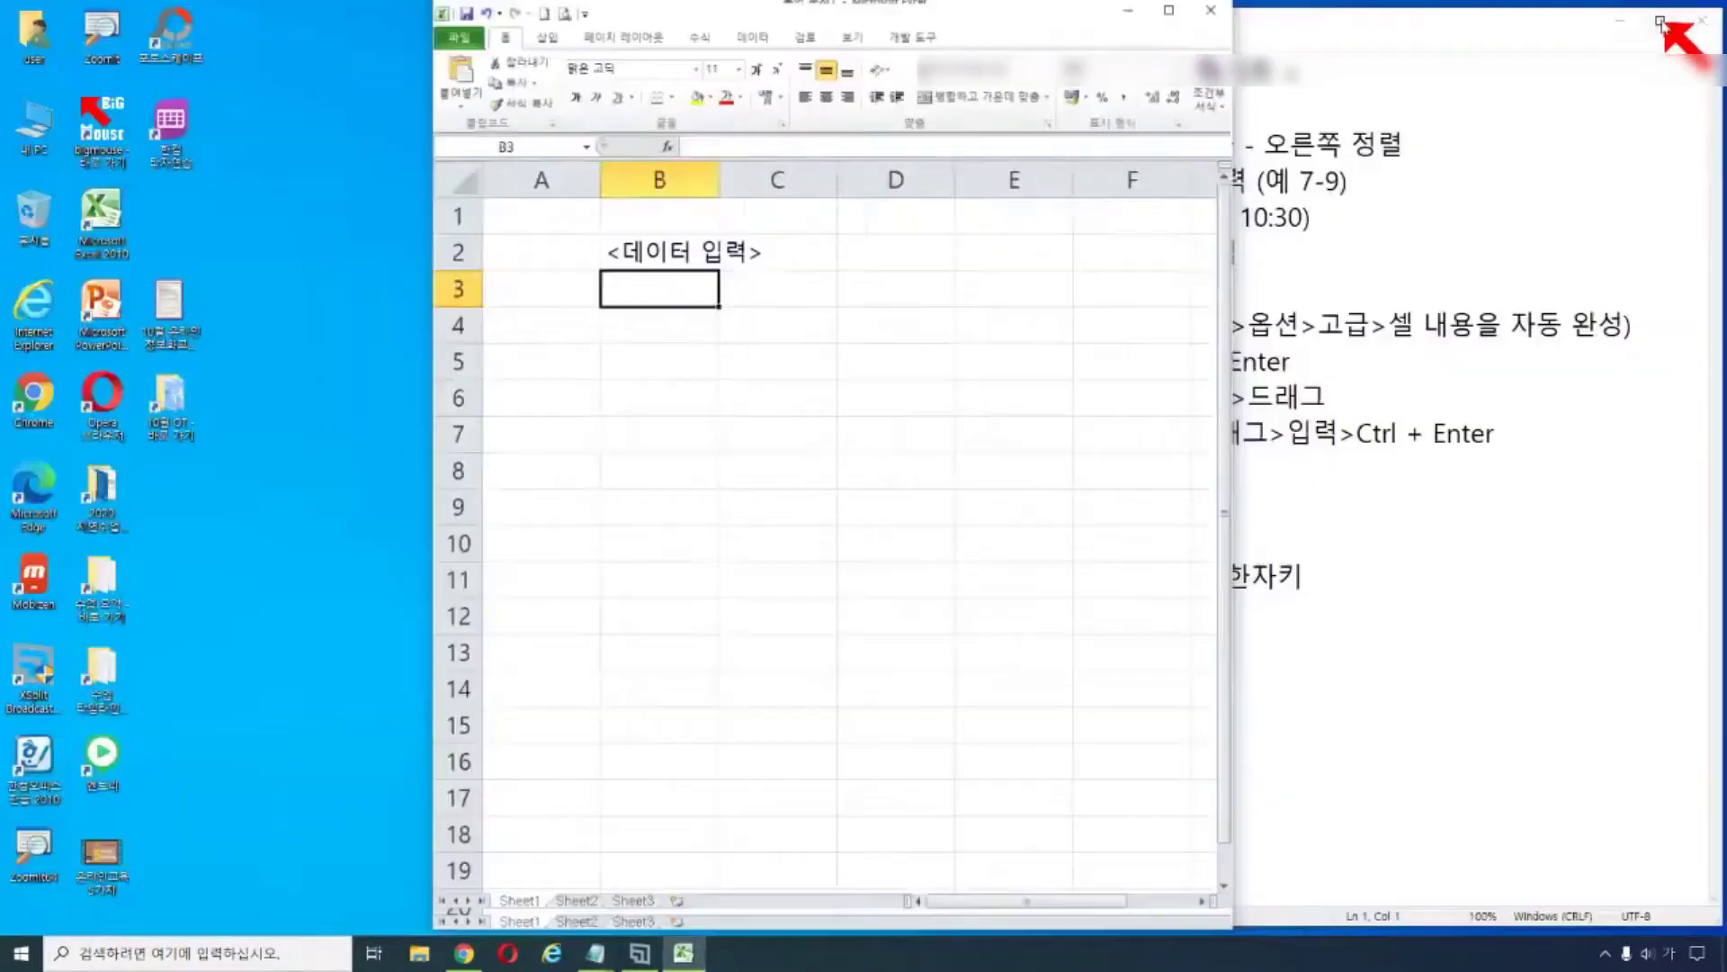
pyautogui.moveTo(1084, 30); pyautogui.dragTo(760, 27)
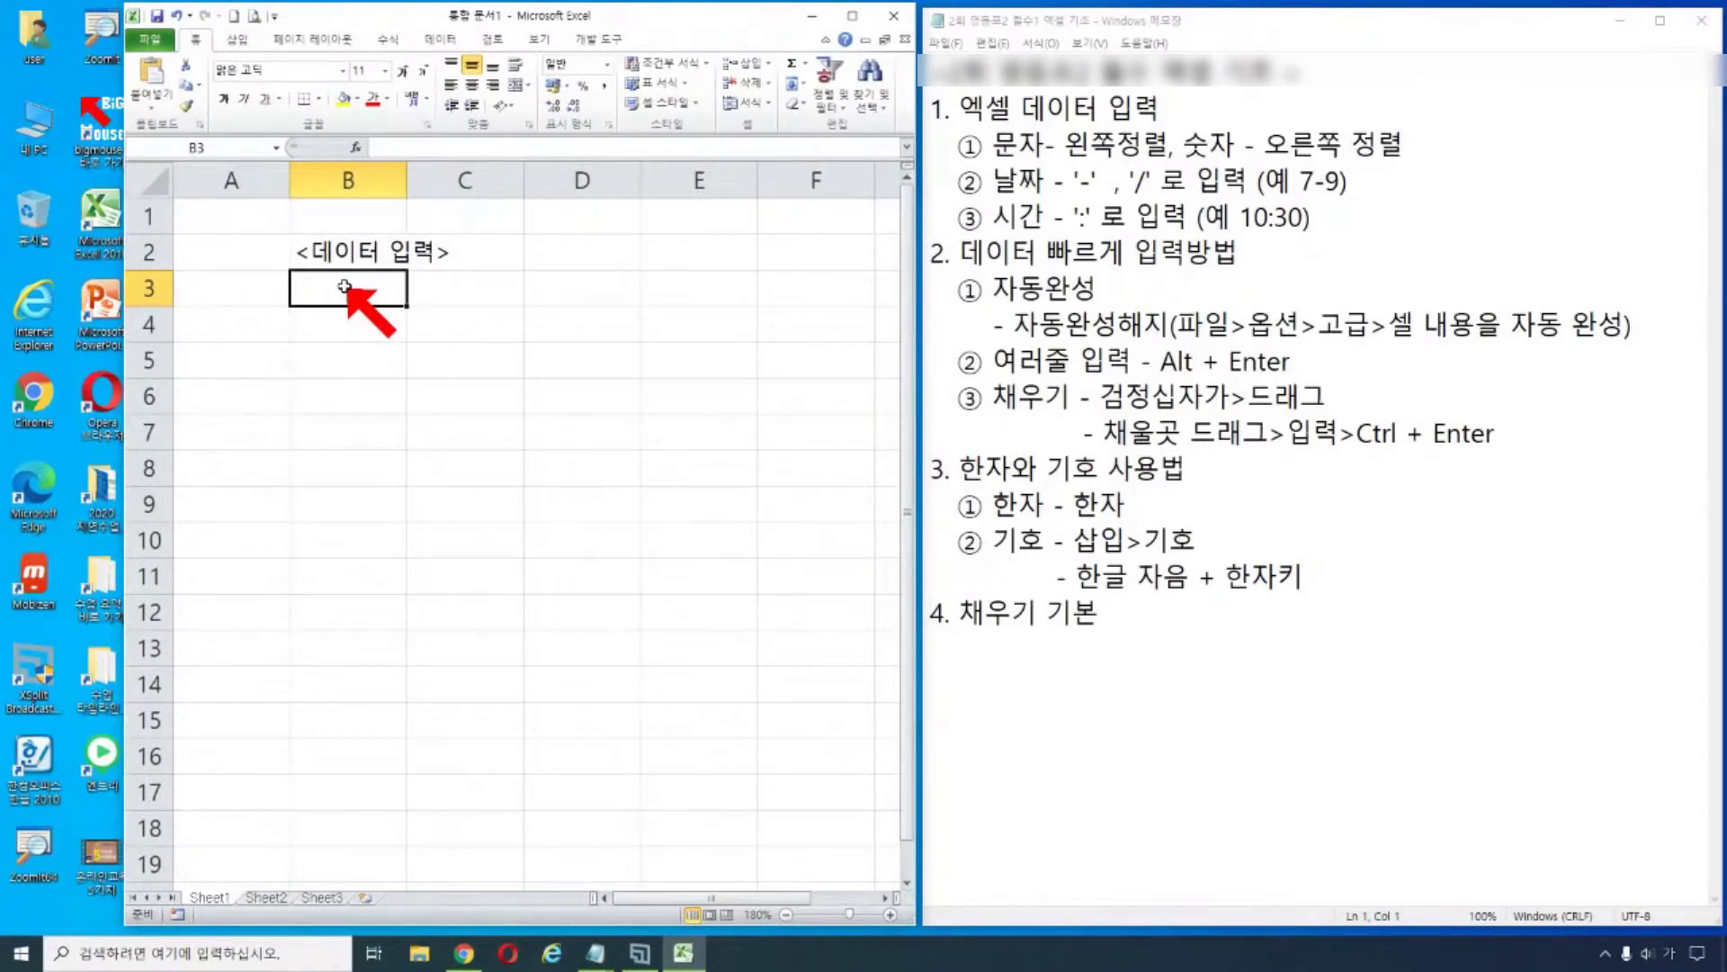
# - Enter the column headers 문자 in cell B3 and 숫자 in cell C3
pyautogui.write('문자')
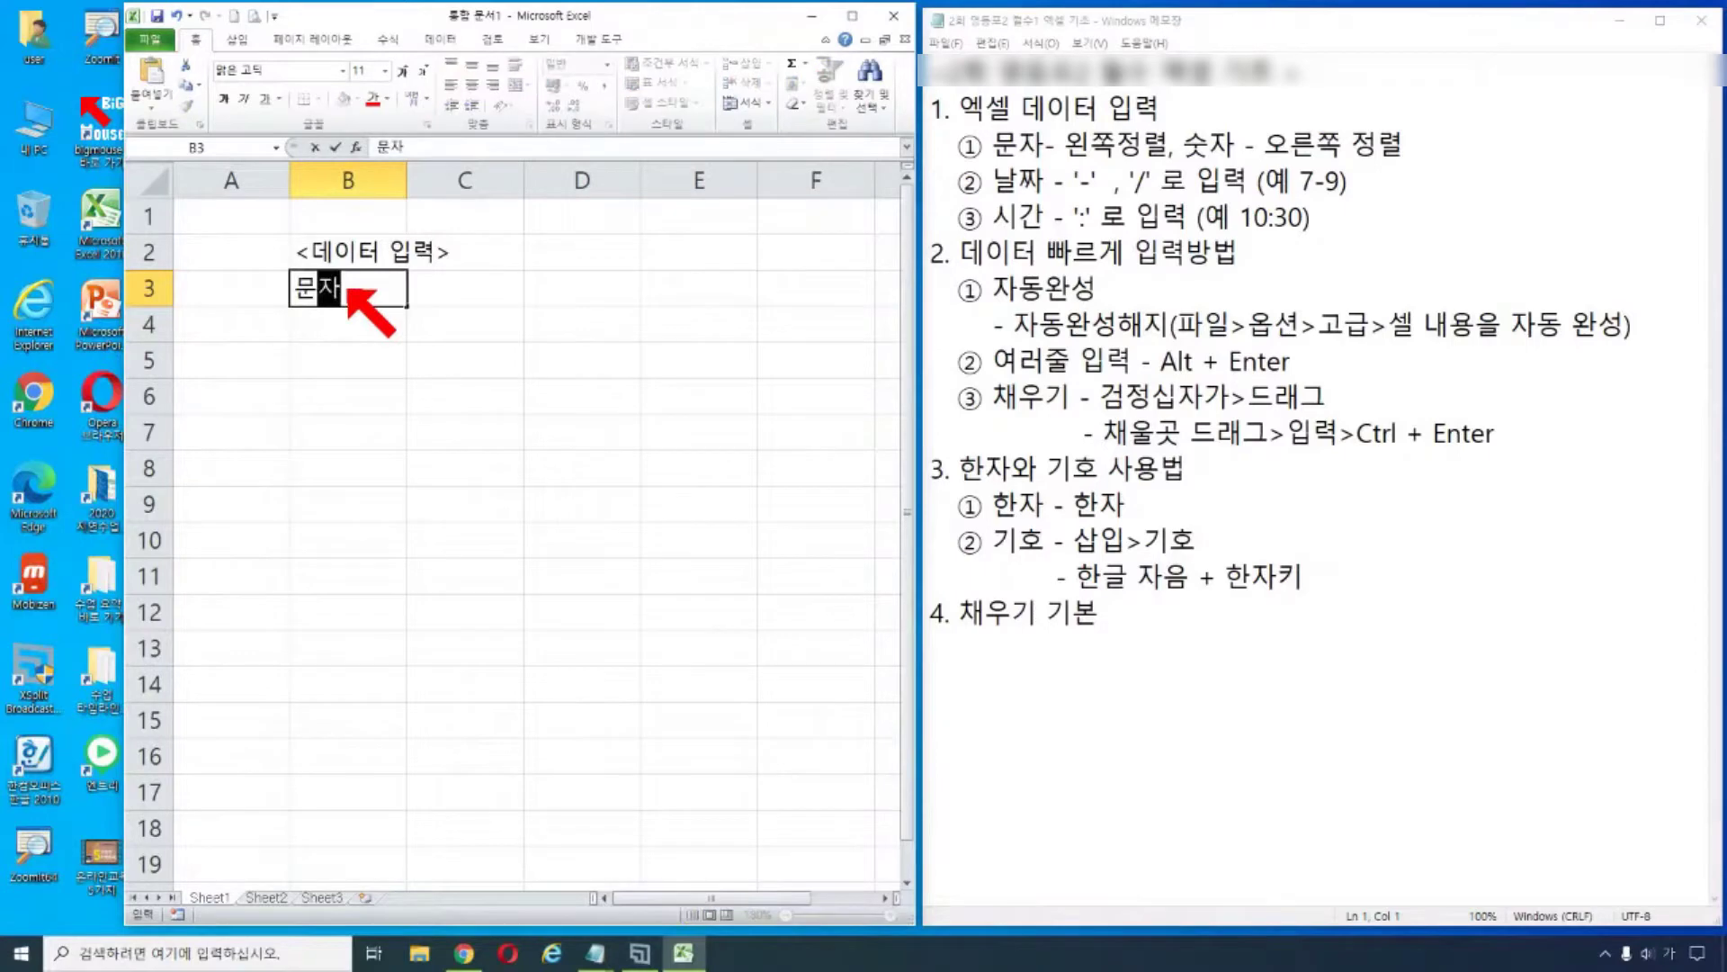
pyautogui.press('Tab')
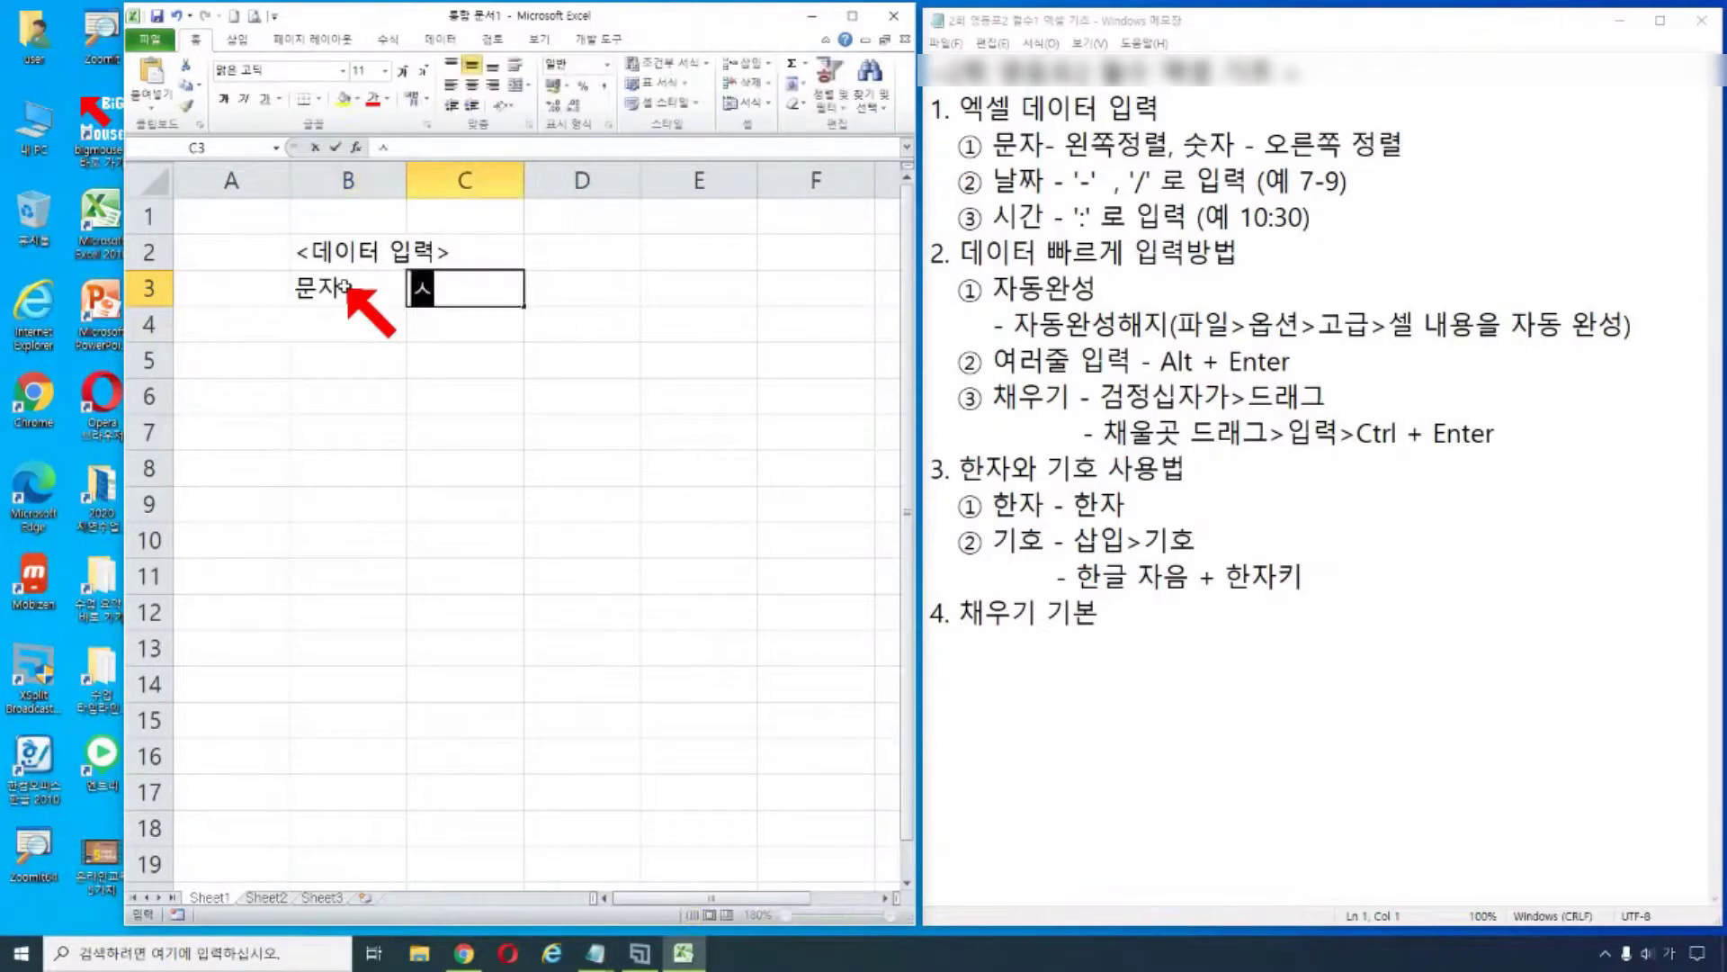
pyautogui.write('숫자')
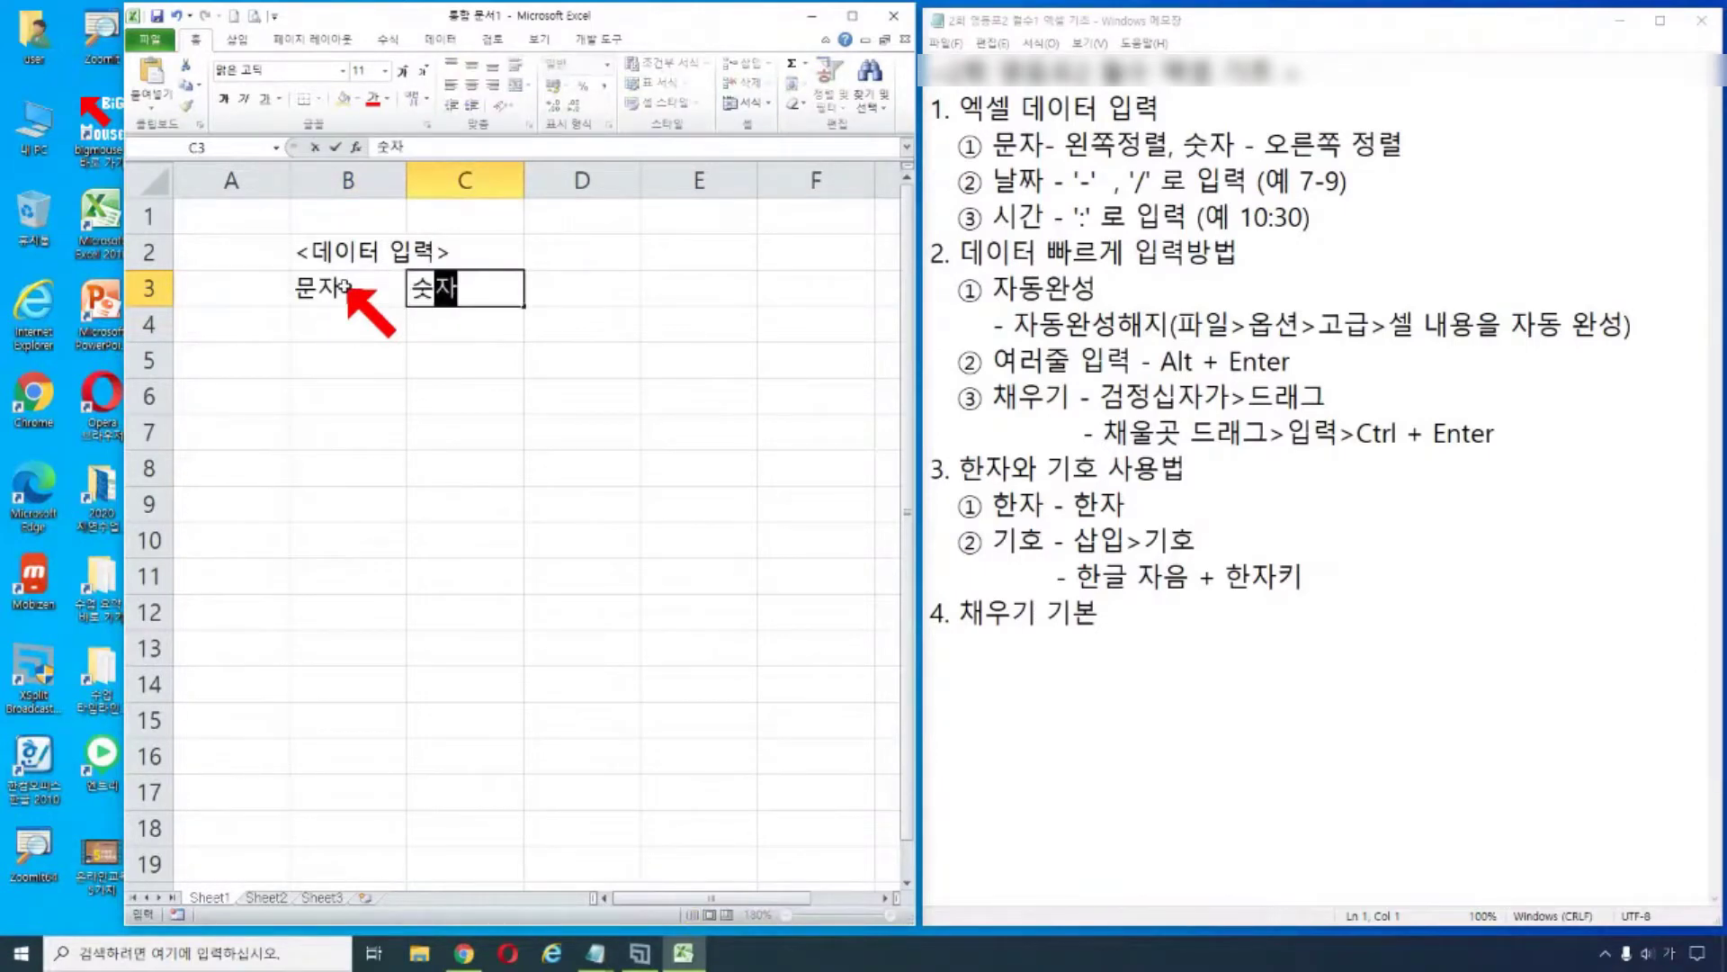
pyautogui.press('Right')
pyautogui.press('Down')
pyautogui.press('Up')
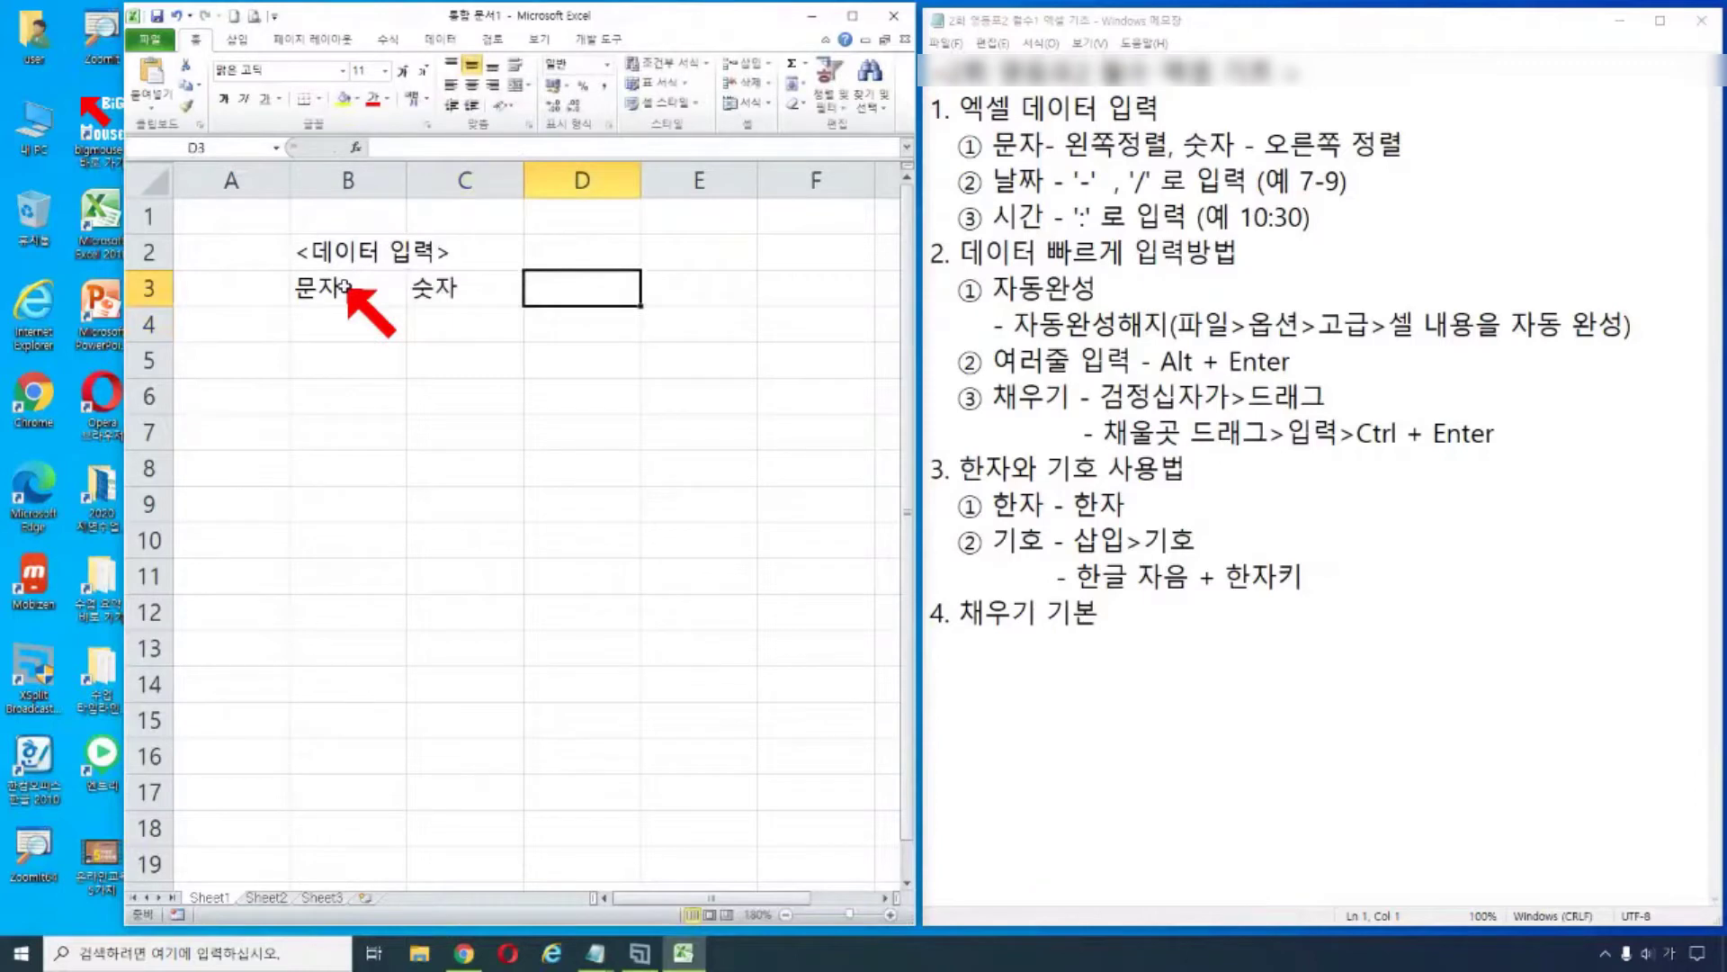
# - Enter the header 문자+숫자 in cell D3, dismissing the Hanja conversion dialog without converting anything
pyautogui.write('문자')
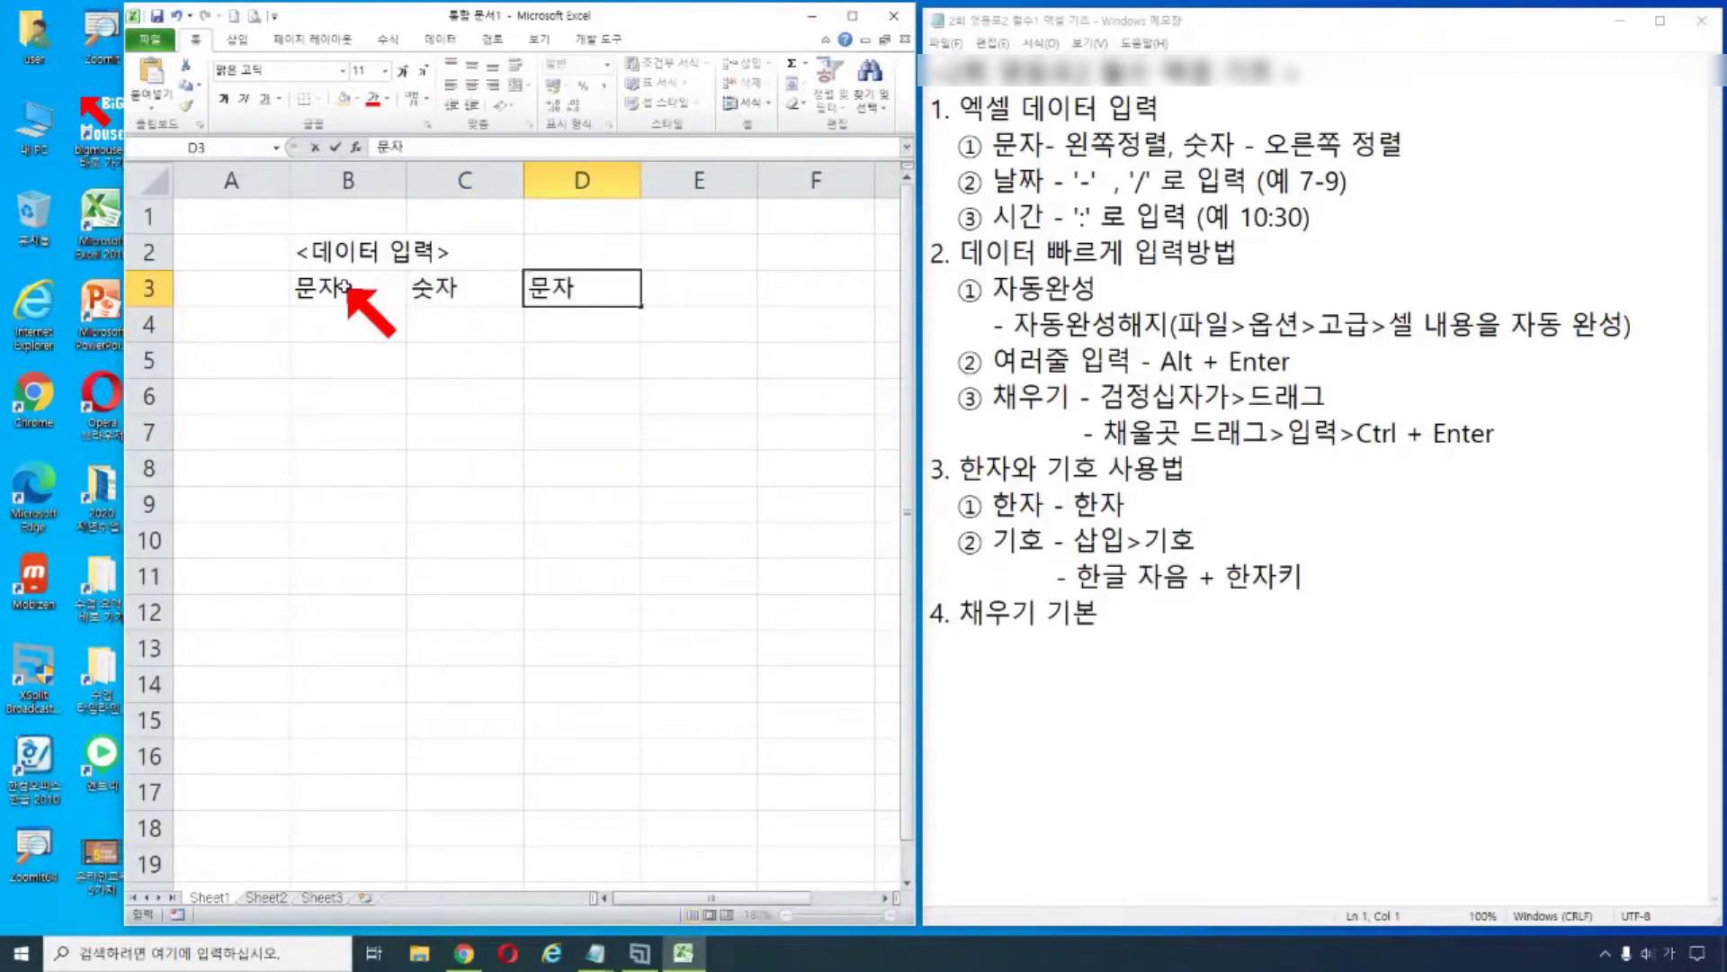
pyautogui.write('=')
pyautogui.press('BackSpace')
pyautogui.press('Hangul_Hanja')
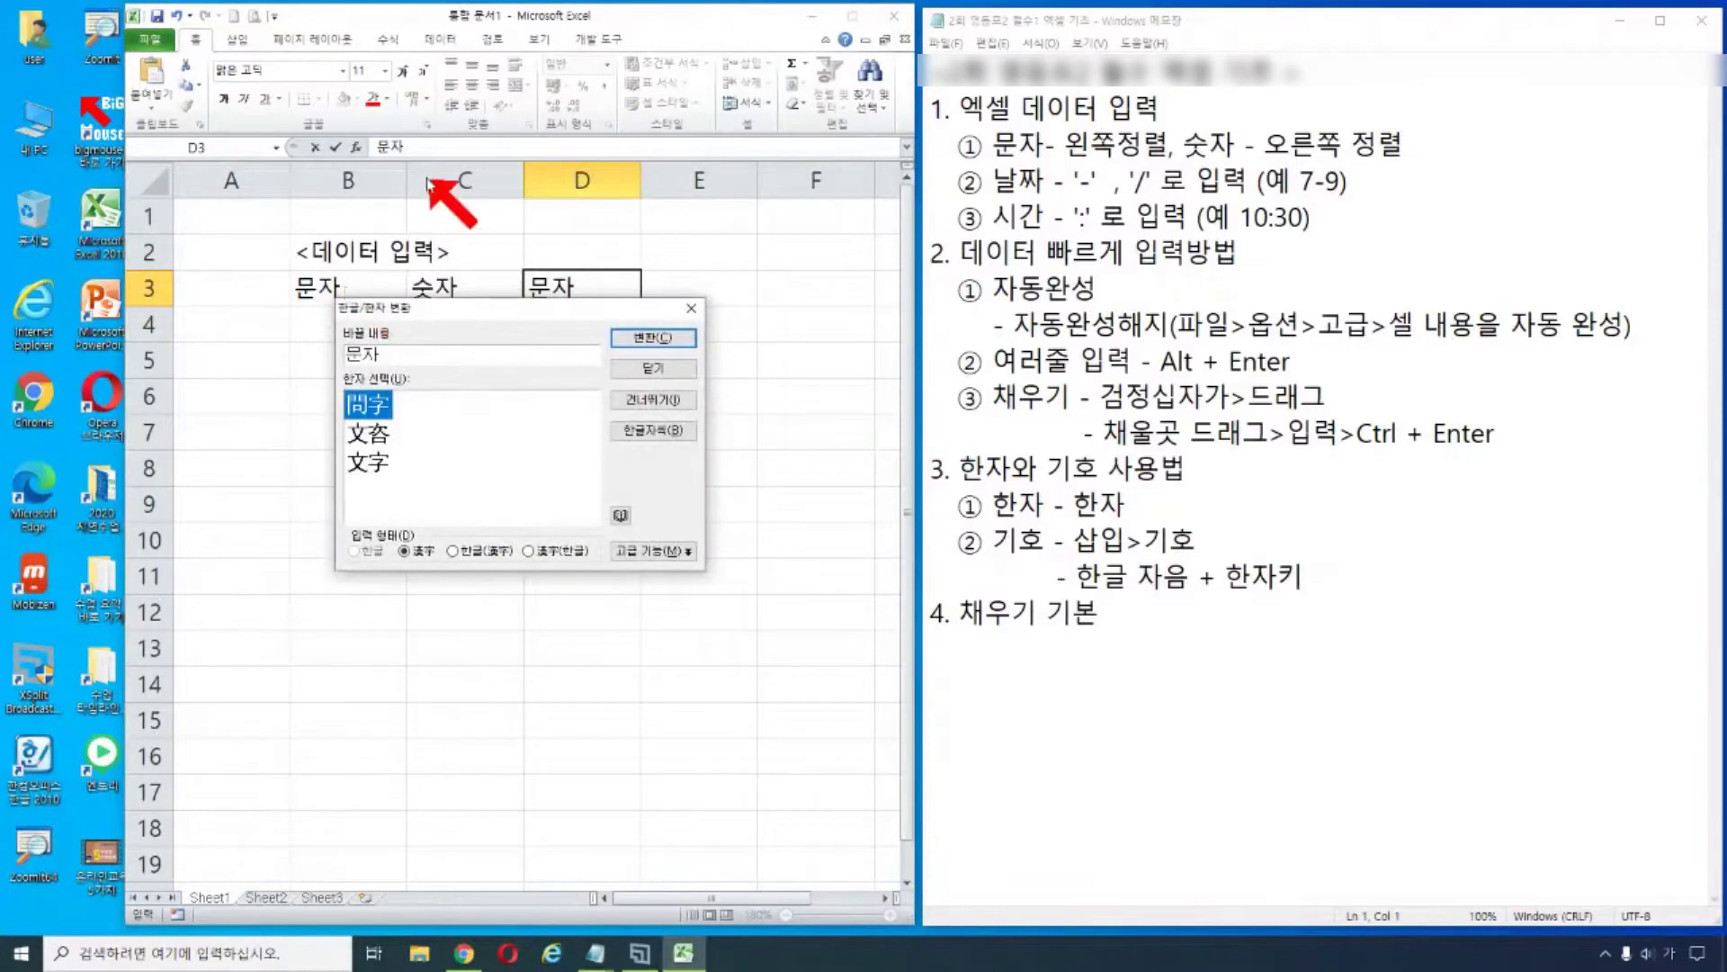
pyautogui.click(653, 368)
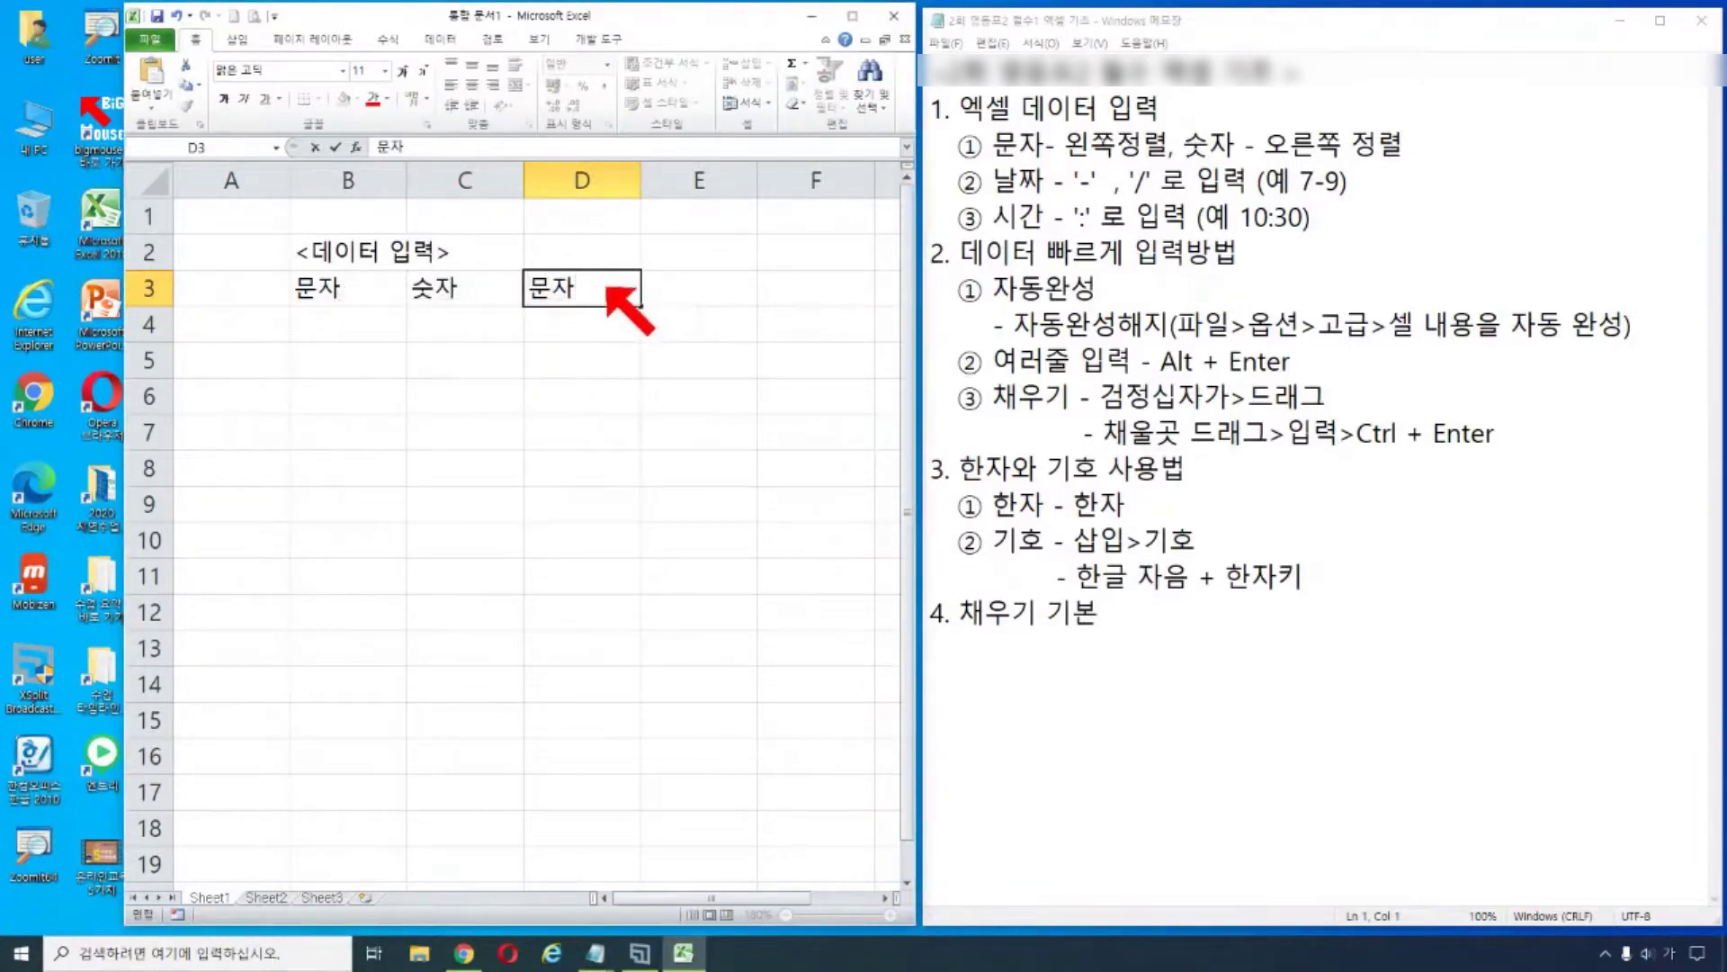
pyautogui.write('+숫자')
pyautogui.click(733, 300)
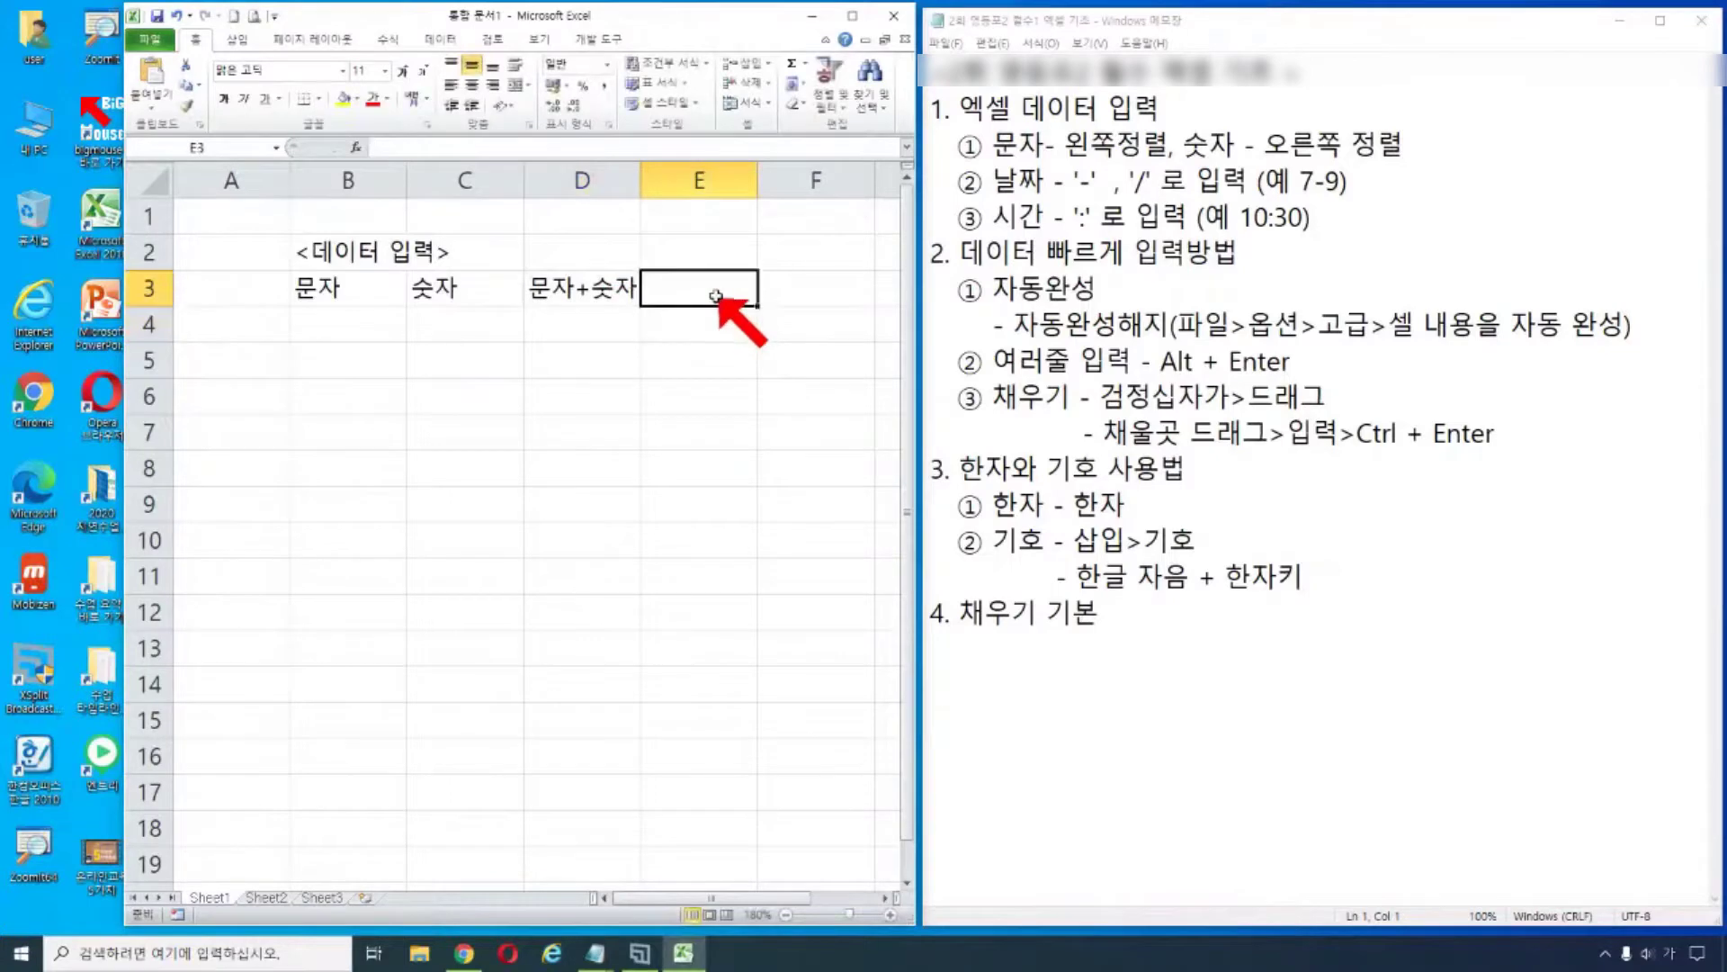
# - Enter the headers 날짜 in cell E3 and 시간 in cell F3, and select cell B4
pyautogui.write('날짜')
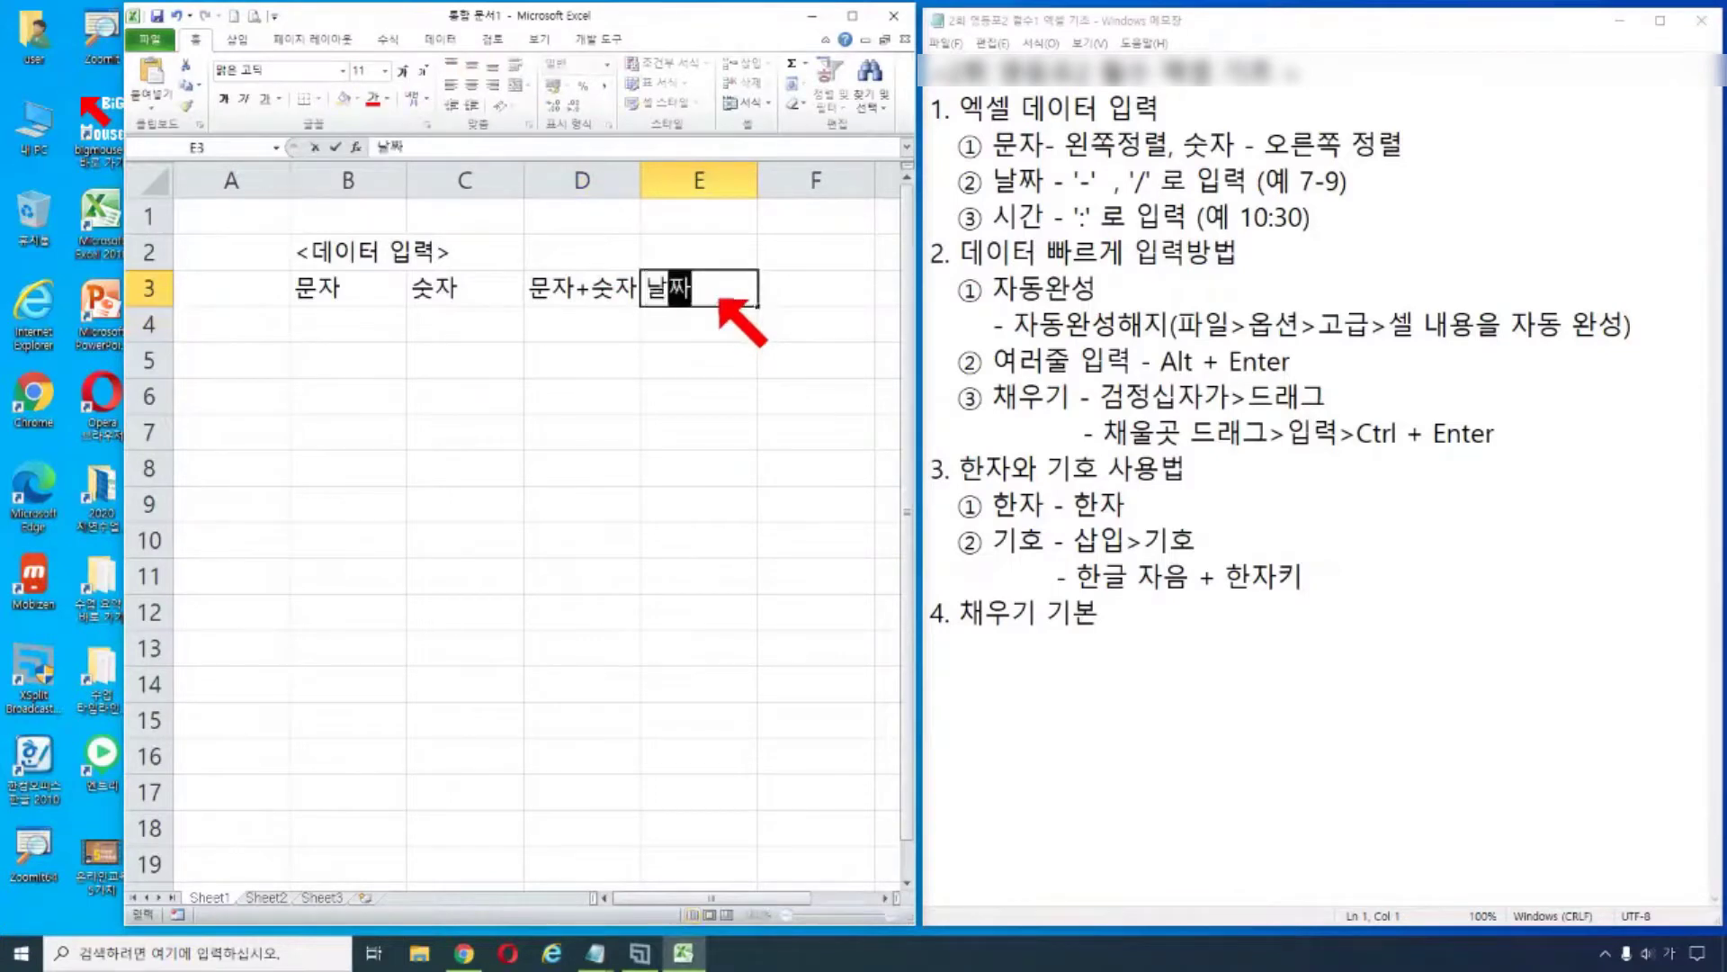
pyautogui.press('Tab')
pyautogui.write('시간')
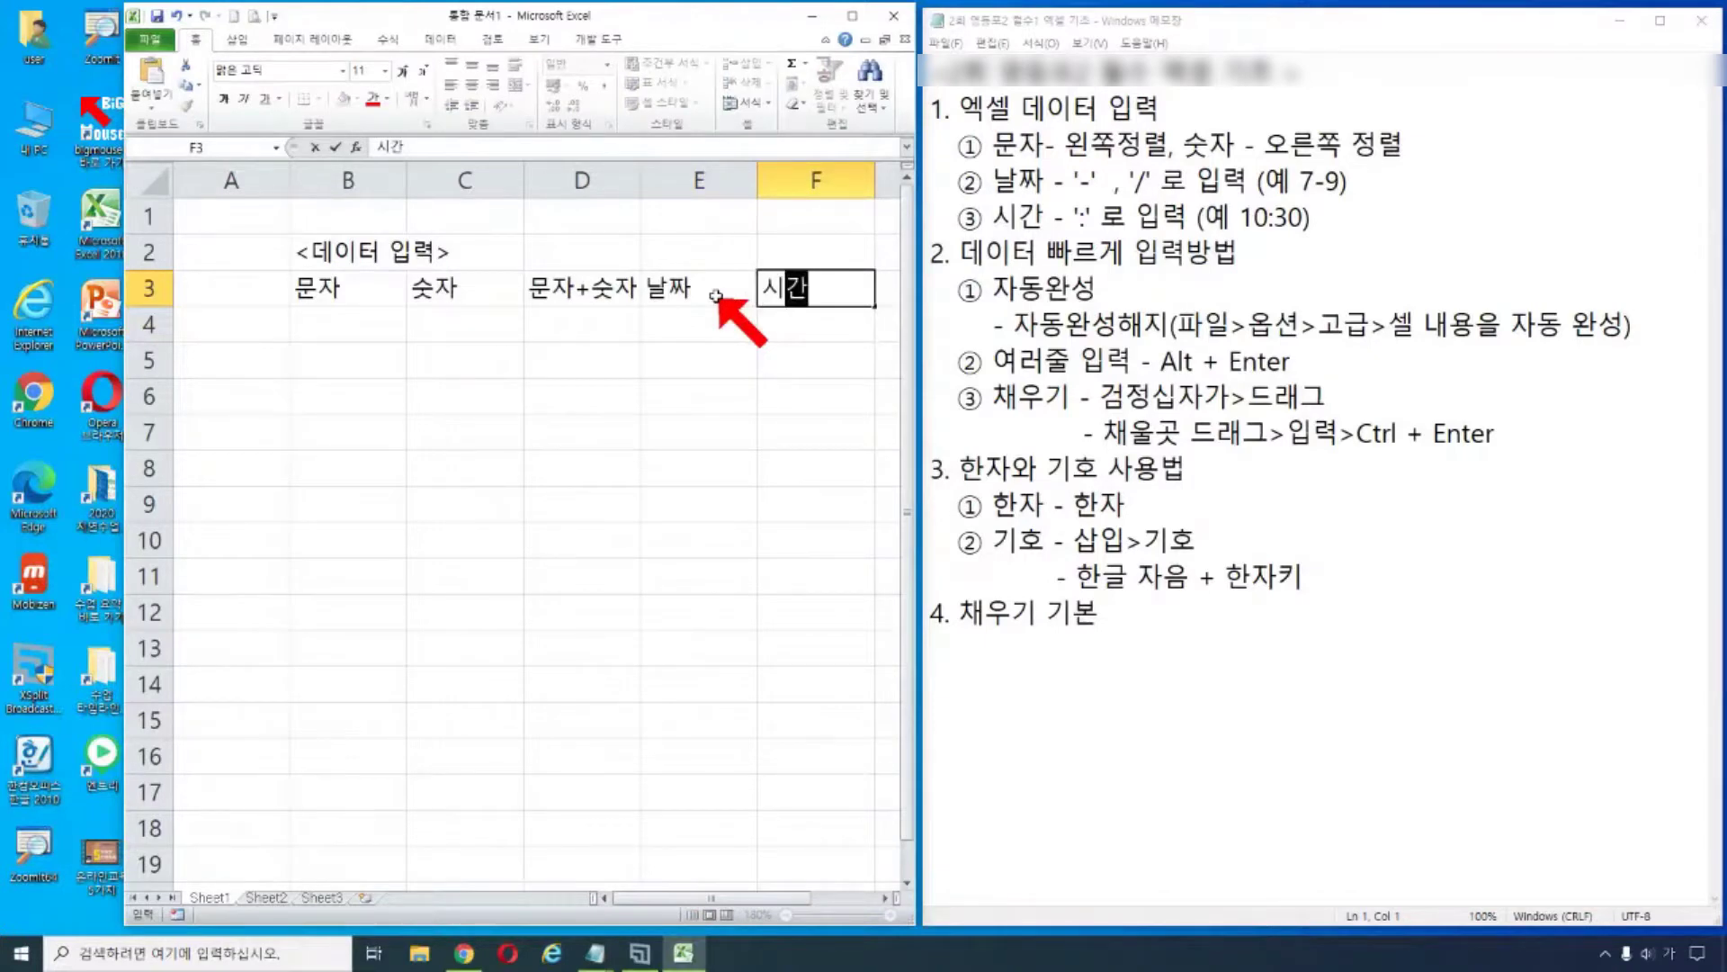
pyautogui.click(707, 332)
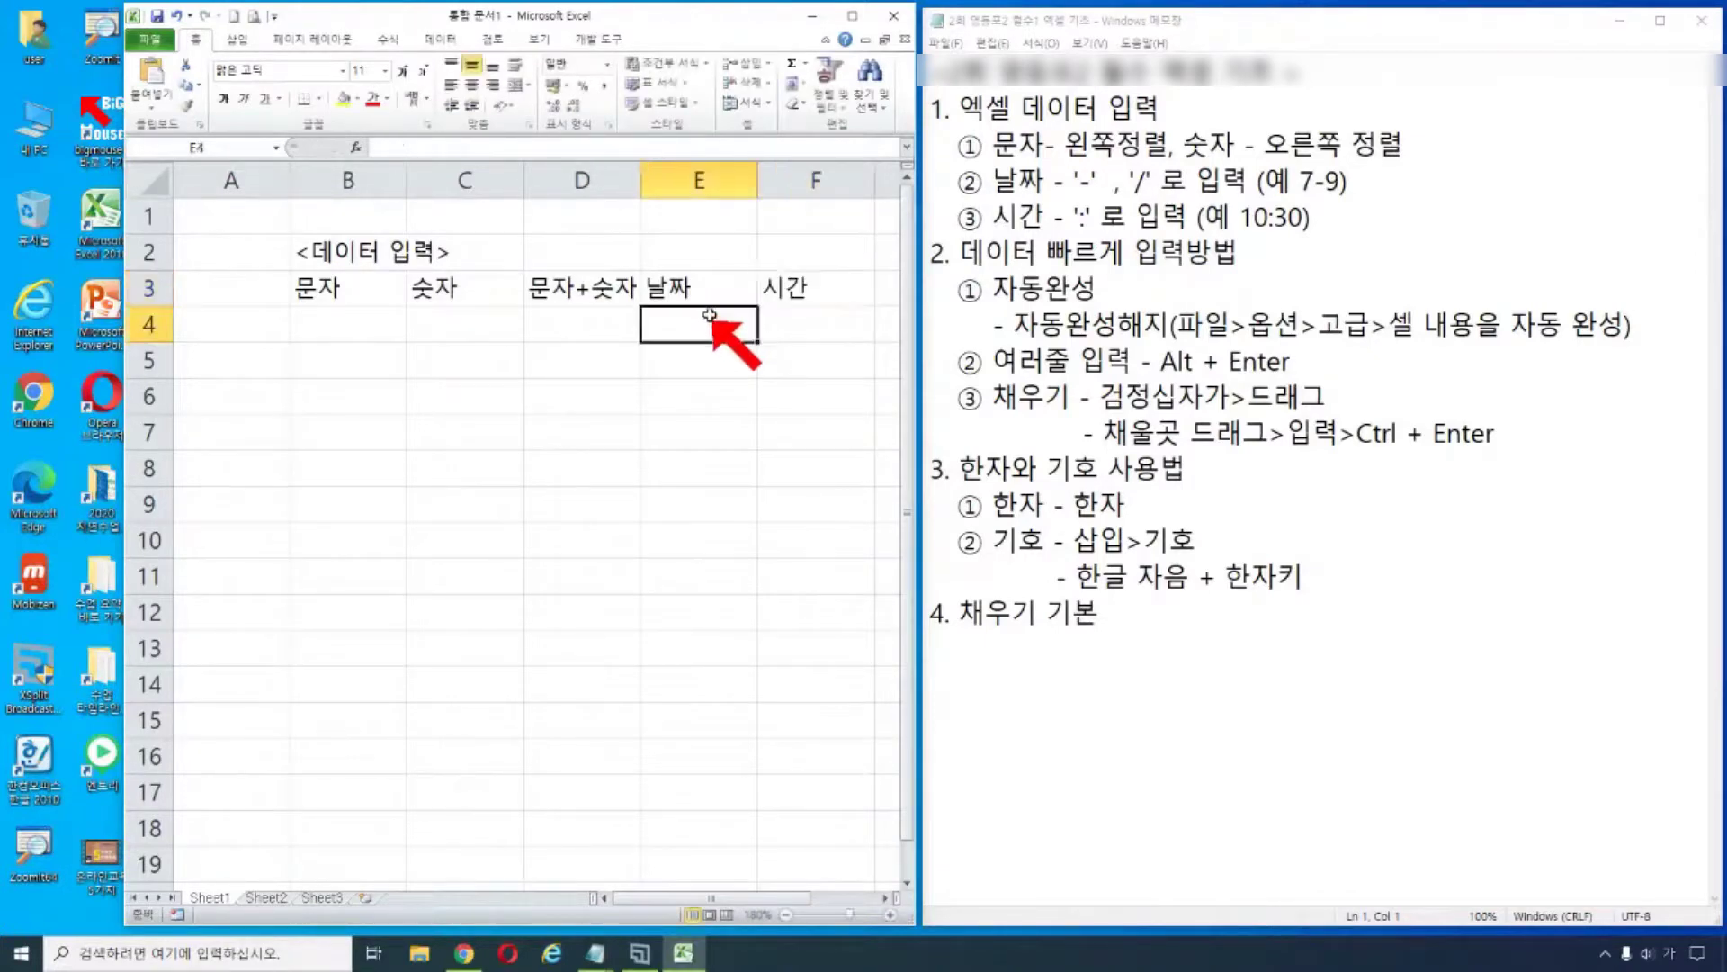
pyautogui.click(327, 326)
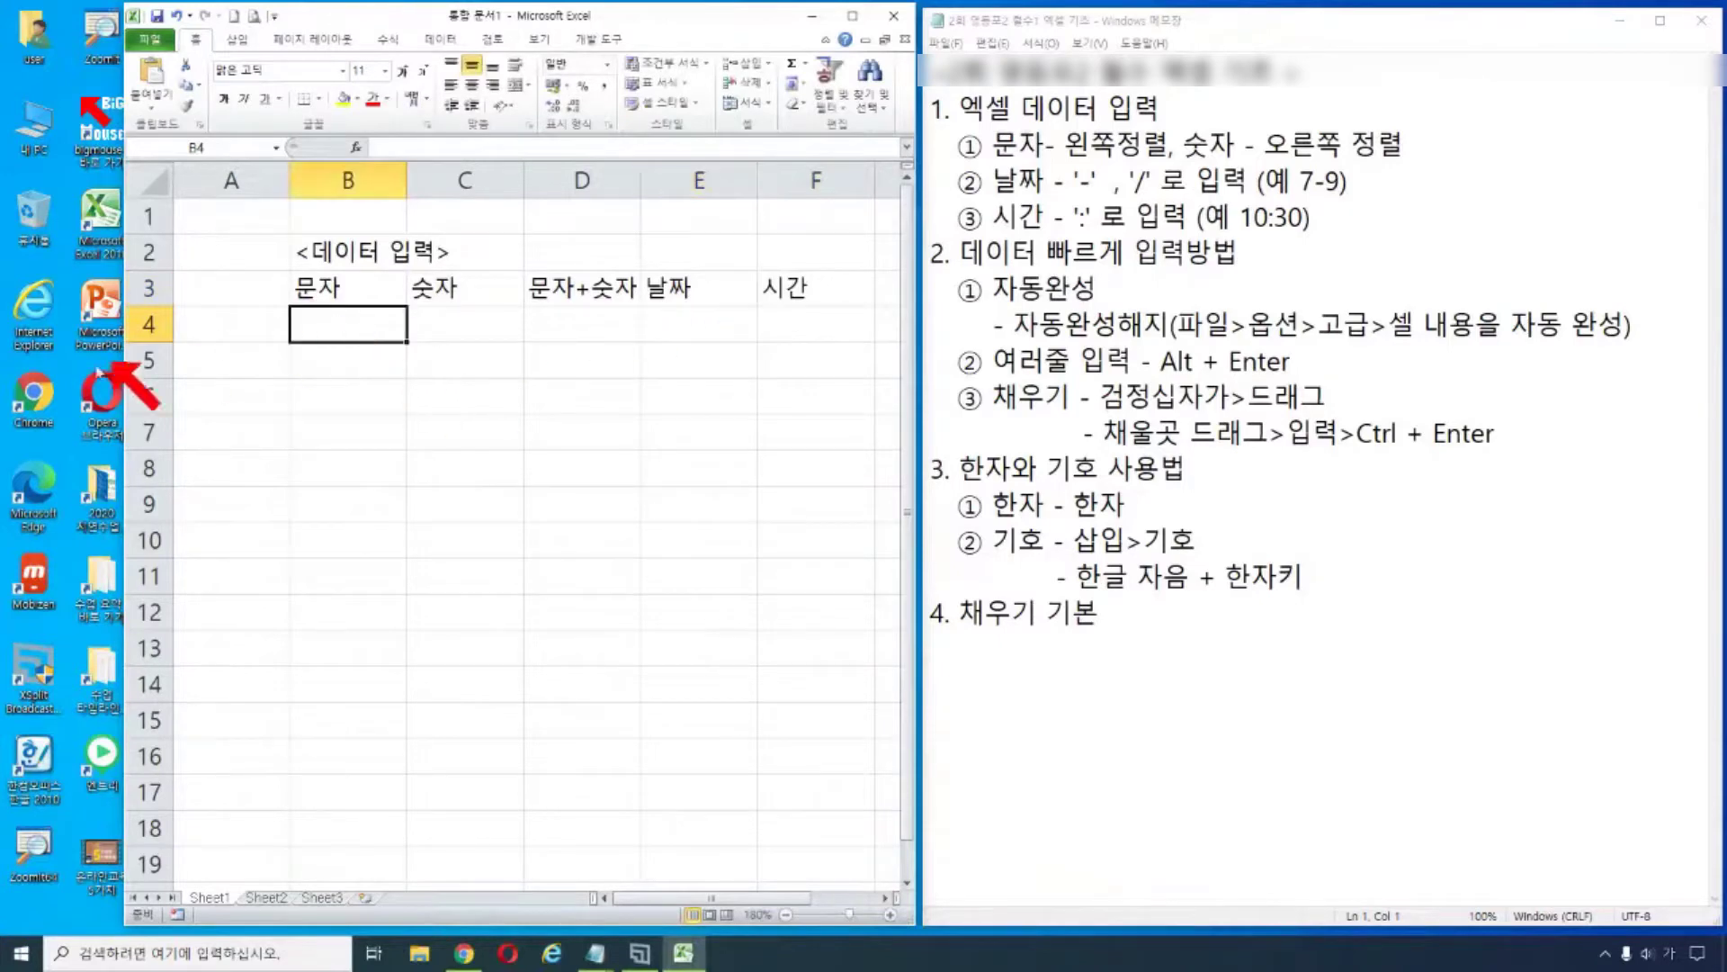
# - Move the Excel window to the screen corner and resize it to full height, reaching up to the Notepad window's edge
pyautogui.moveTo(324, 16); pyautogui.dragTo(3, 4)
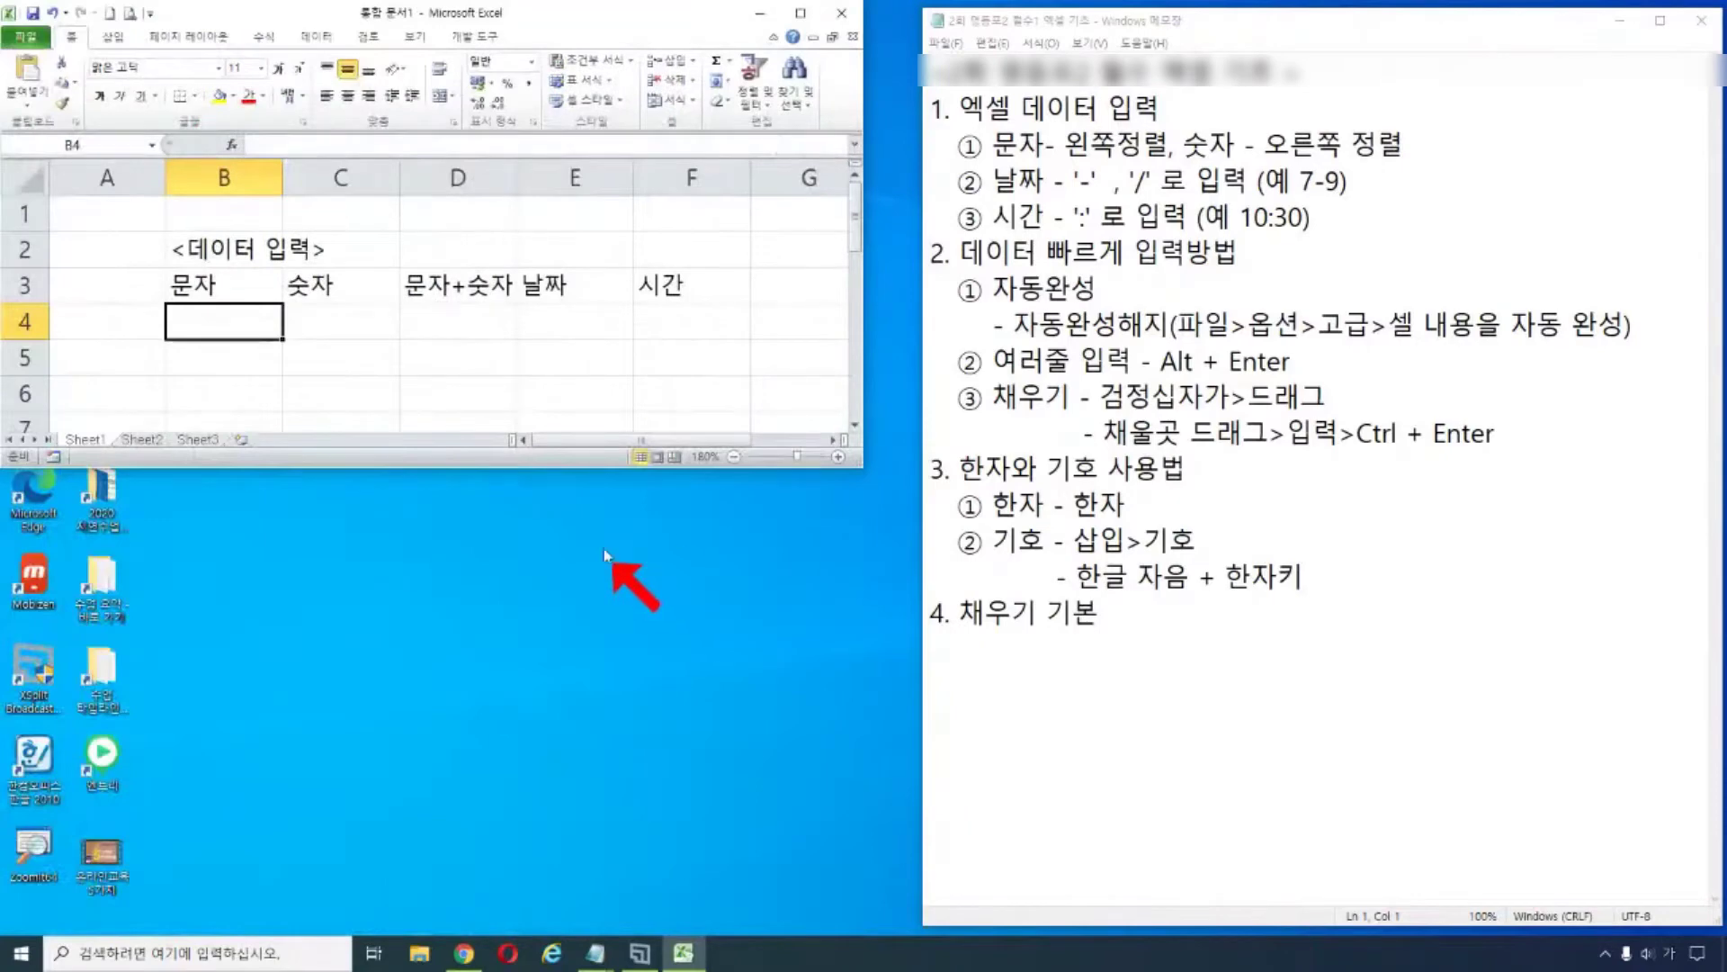
pyautogui.moveTo(569, 466); pyautogui.dragTo(580, 934)
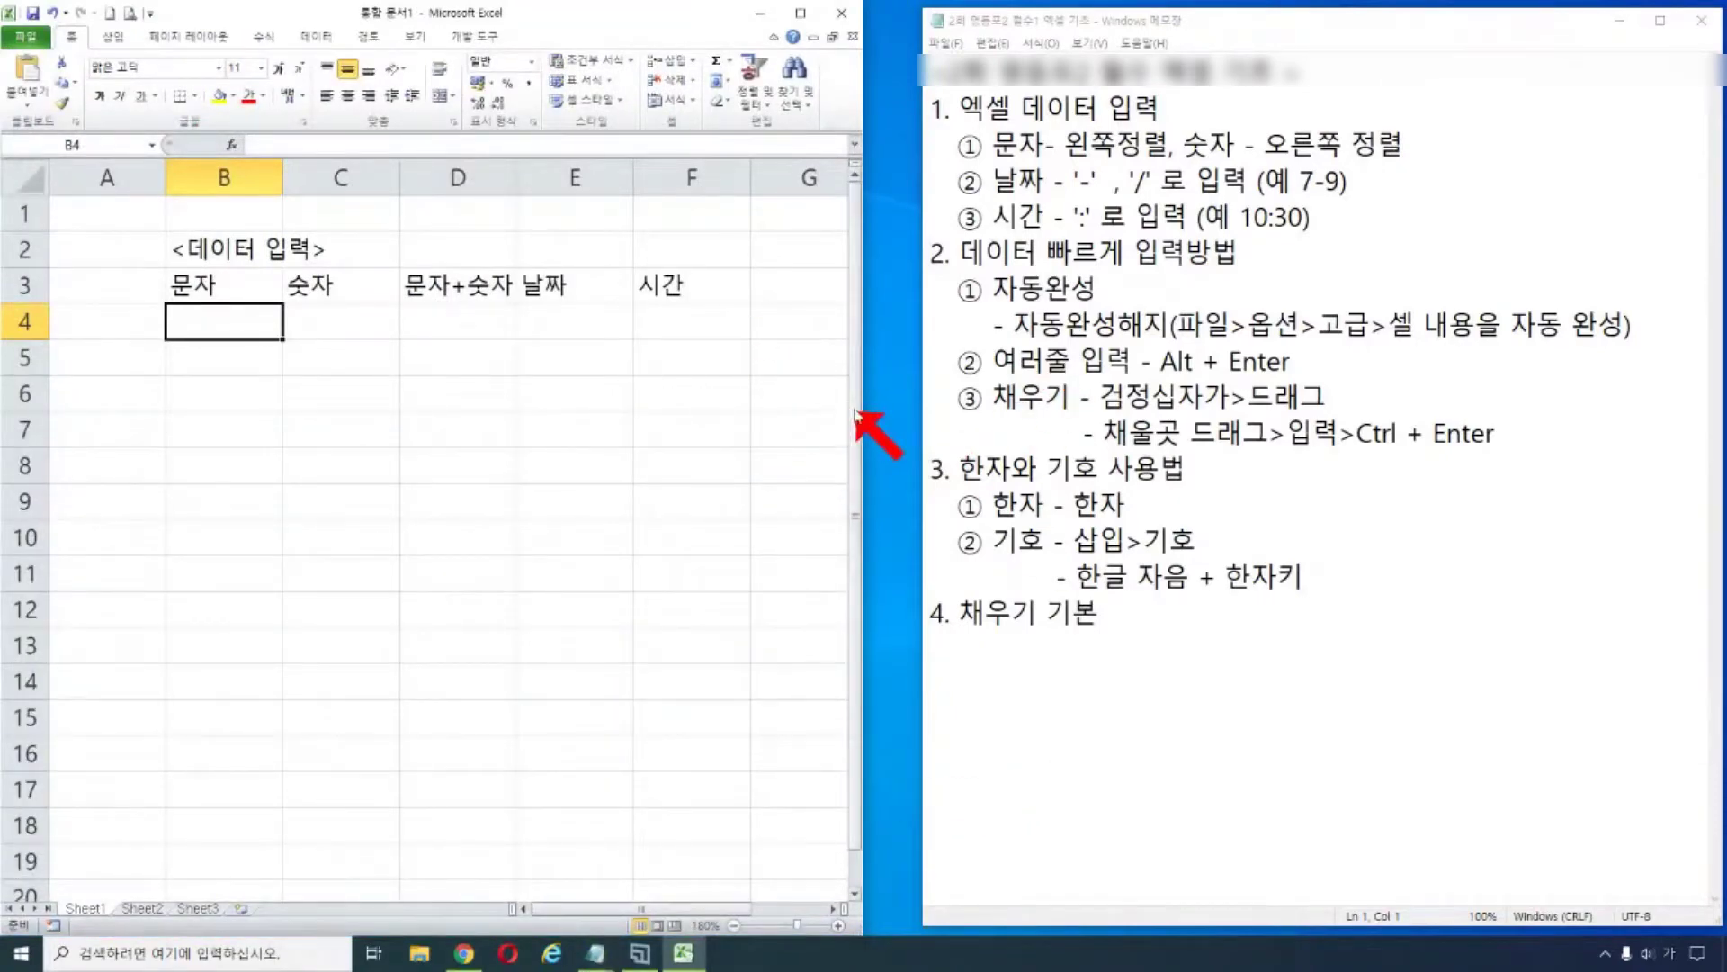
pyautogui.moveTo(862, 410); pyautogui.dragTo(923, 417)
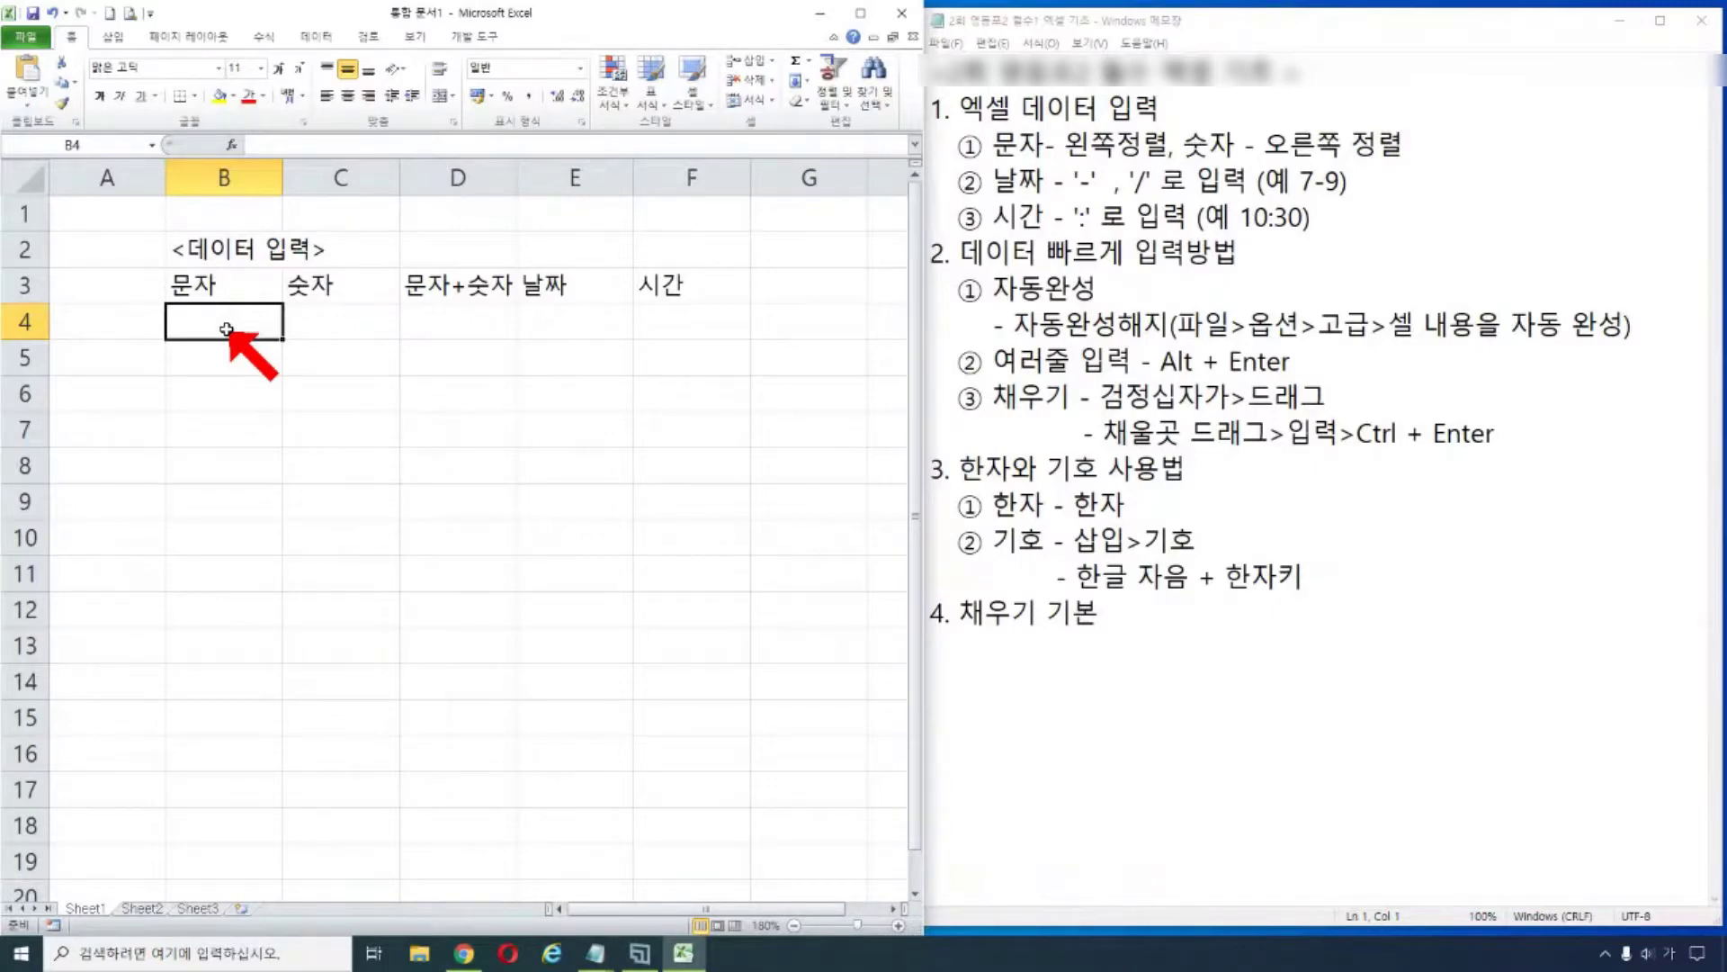
# - Enter 가, 나, 다 and 라 in cells B4 to B7 under the 문자 header, and select cell C4
pyautogui.write('가나다')
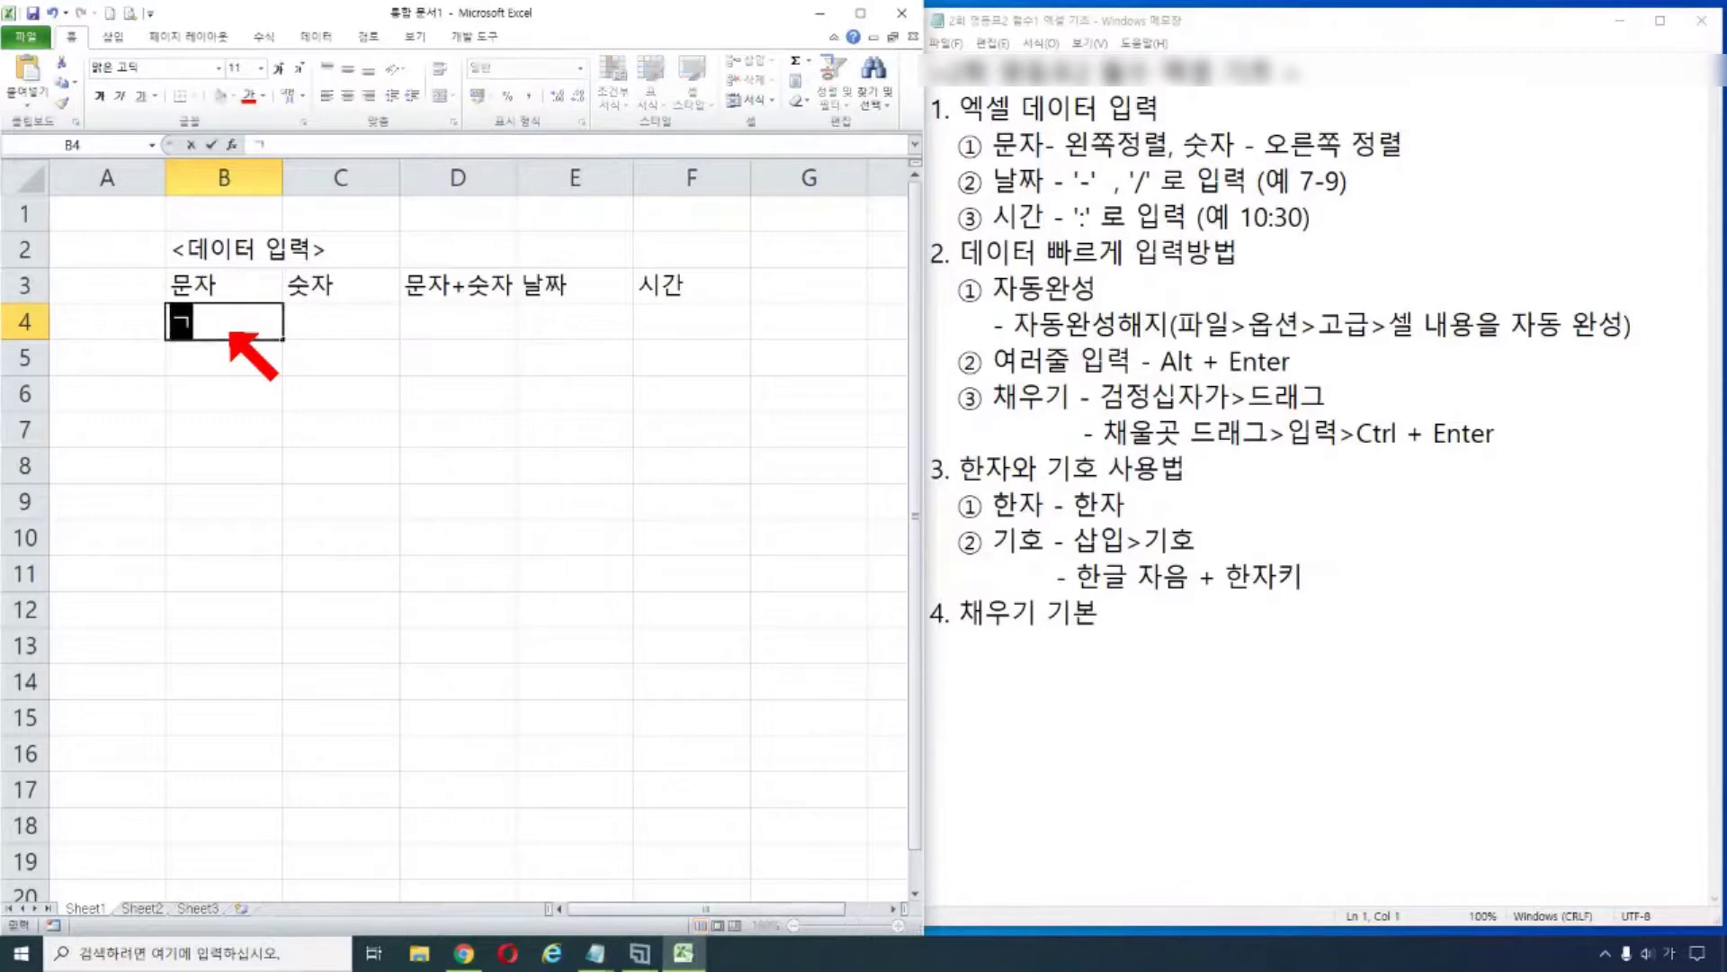
pyautogui.press('BackSpace')
pyautogui.press('BackSpace')
pyautogui.press('Return')
pyautogui.write('나')
pyautogui.press('Return')
pyautogui.write('다')
pyautogui.press('Return')
pyautogui.write('라')
pyautogui.press('Return')
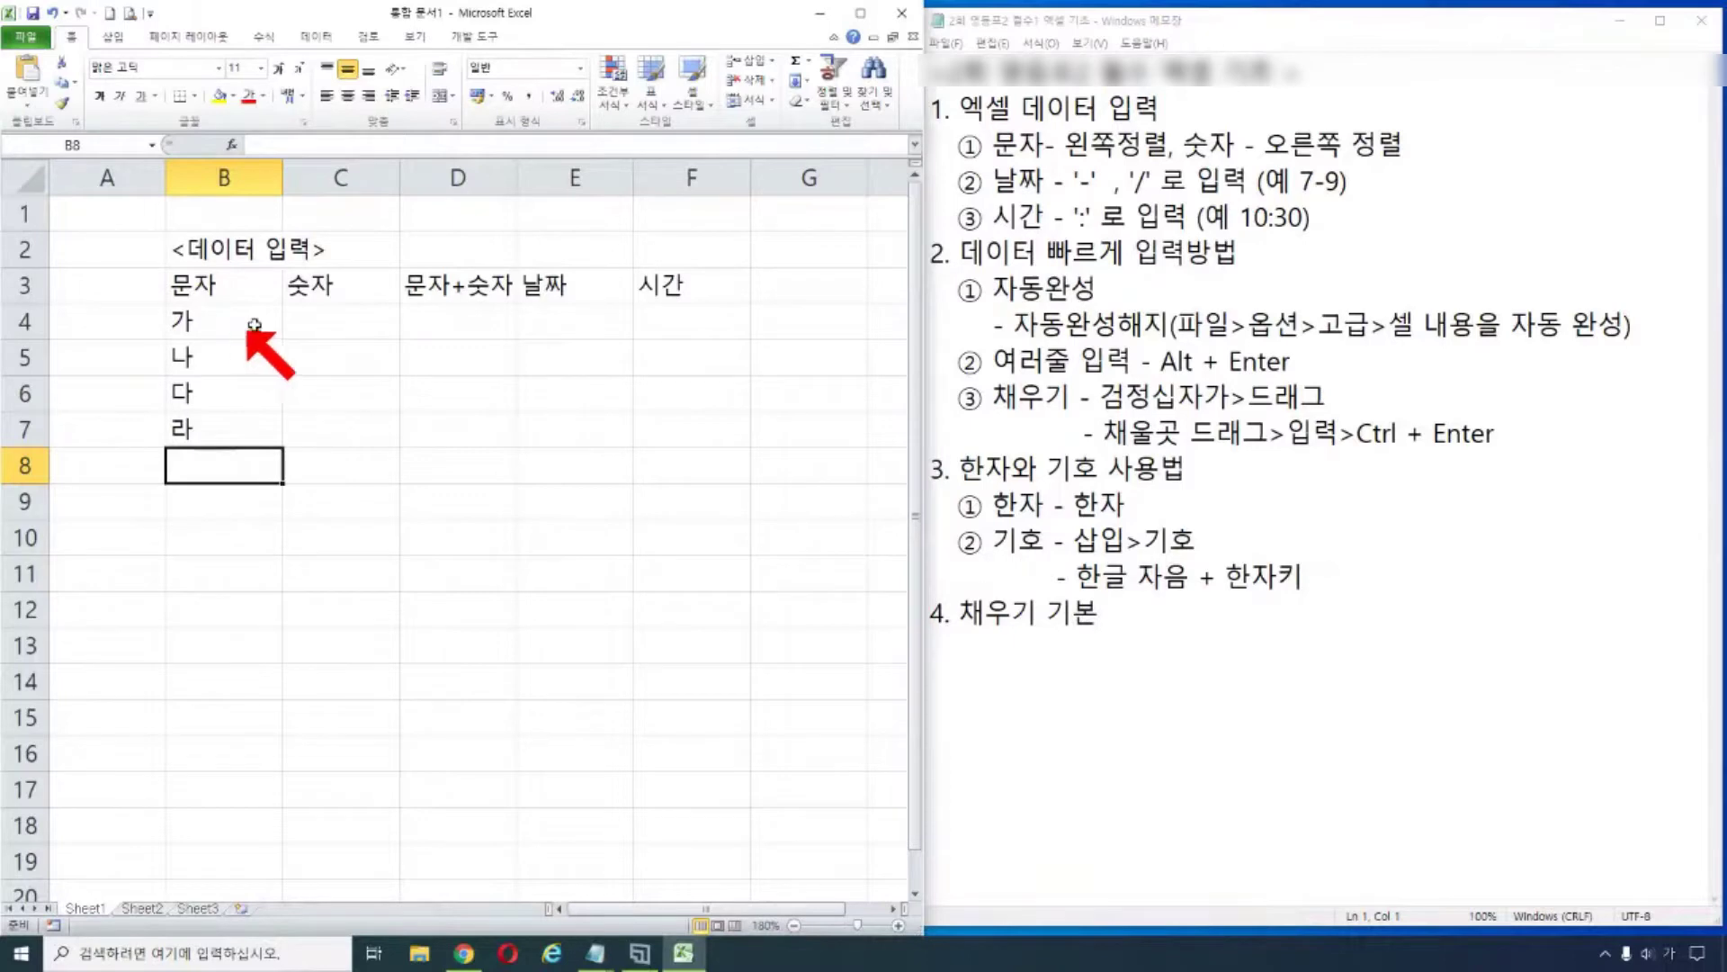
pyautogui.click(331, 324)
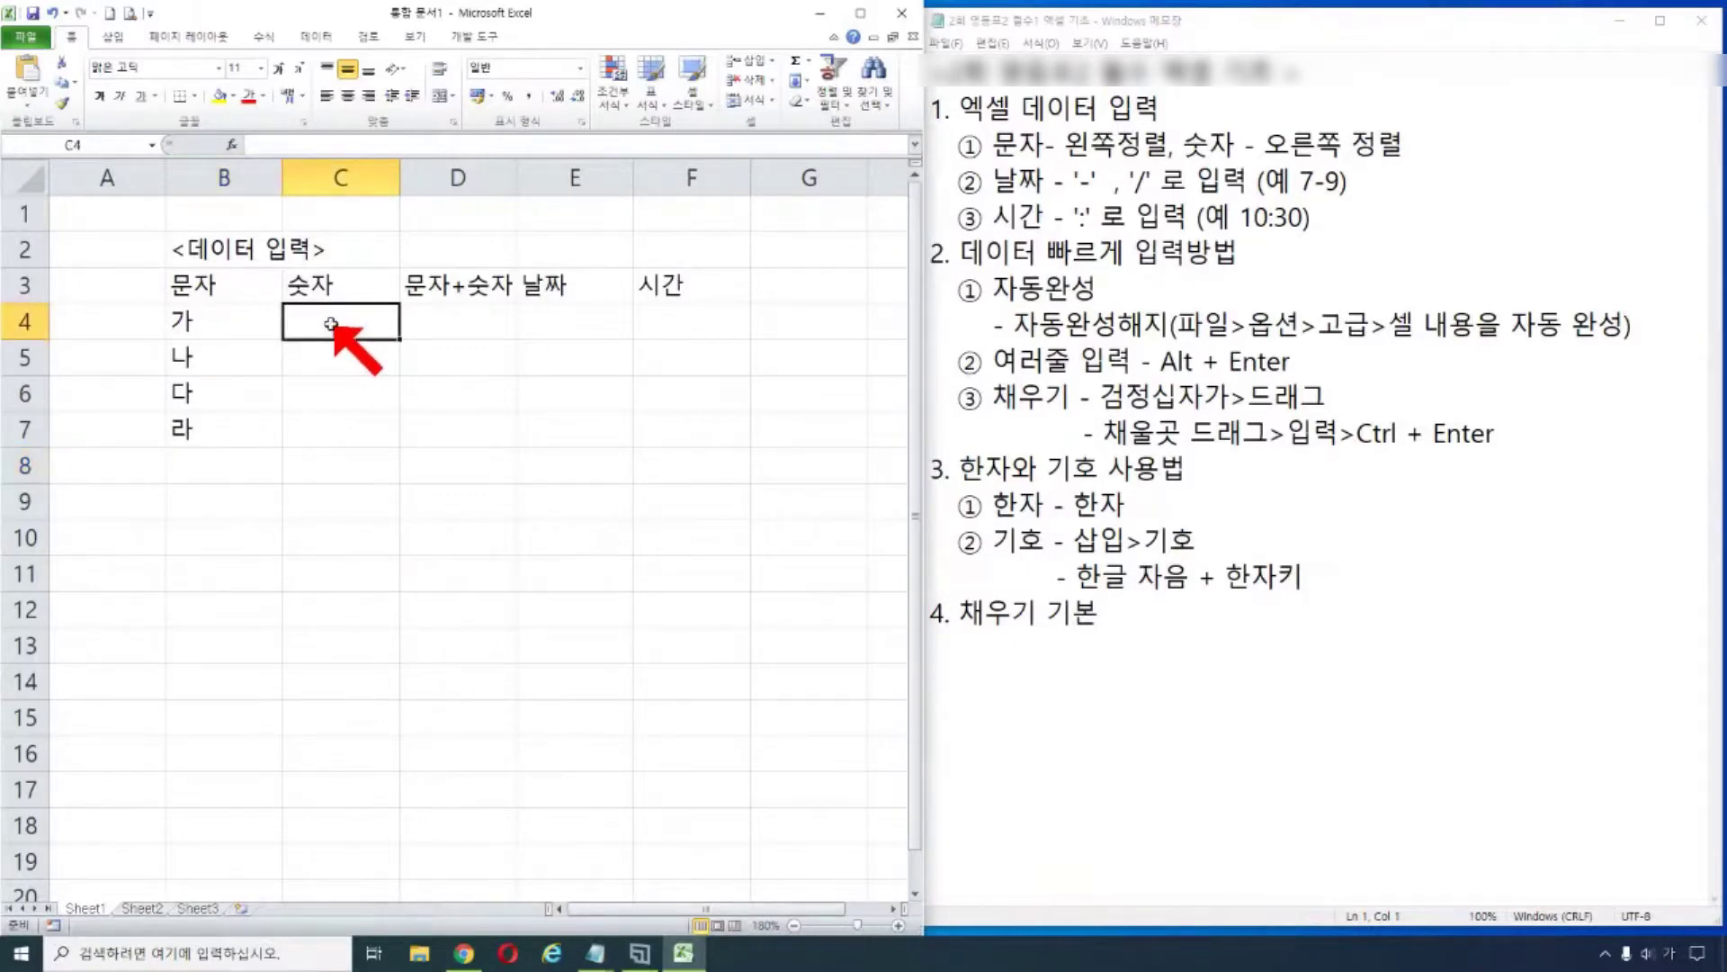
# - Open the 키보드 익히기 document in Hangul and examine the numeric keypad on the keyboard diagram
pyautogui.click(418, 956)
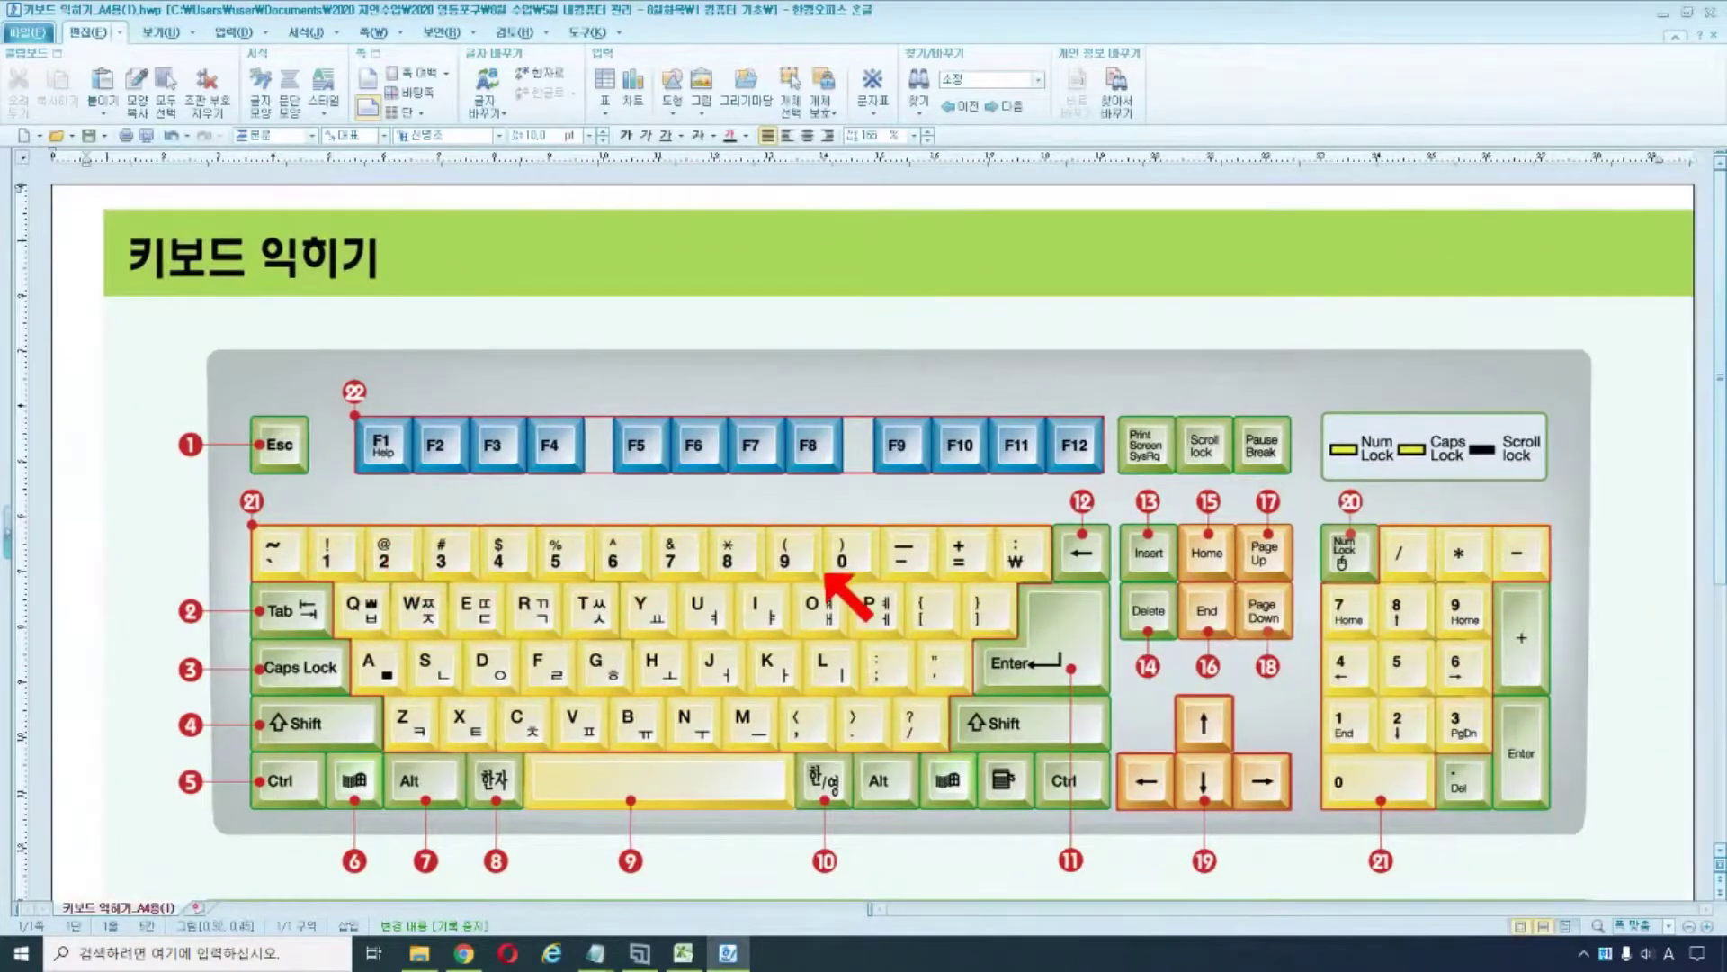
pyautogui.click(775, 590)
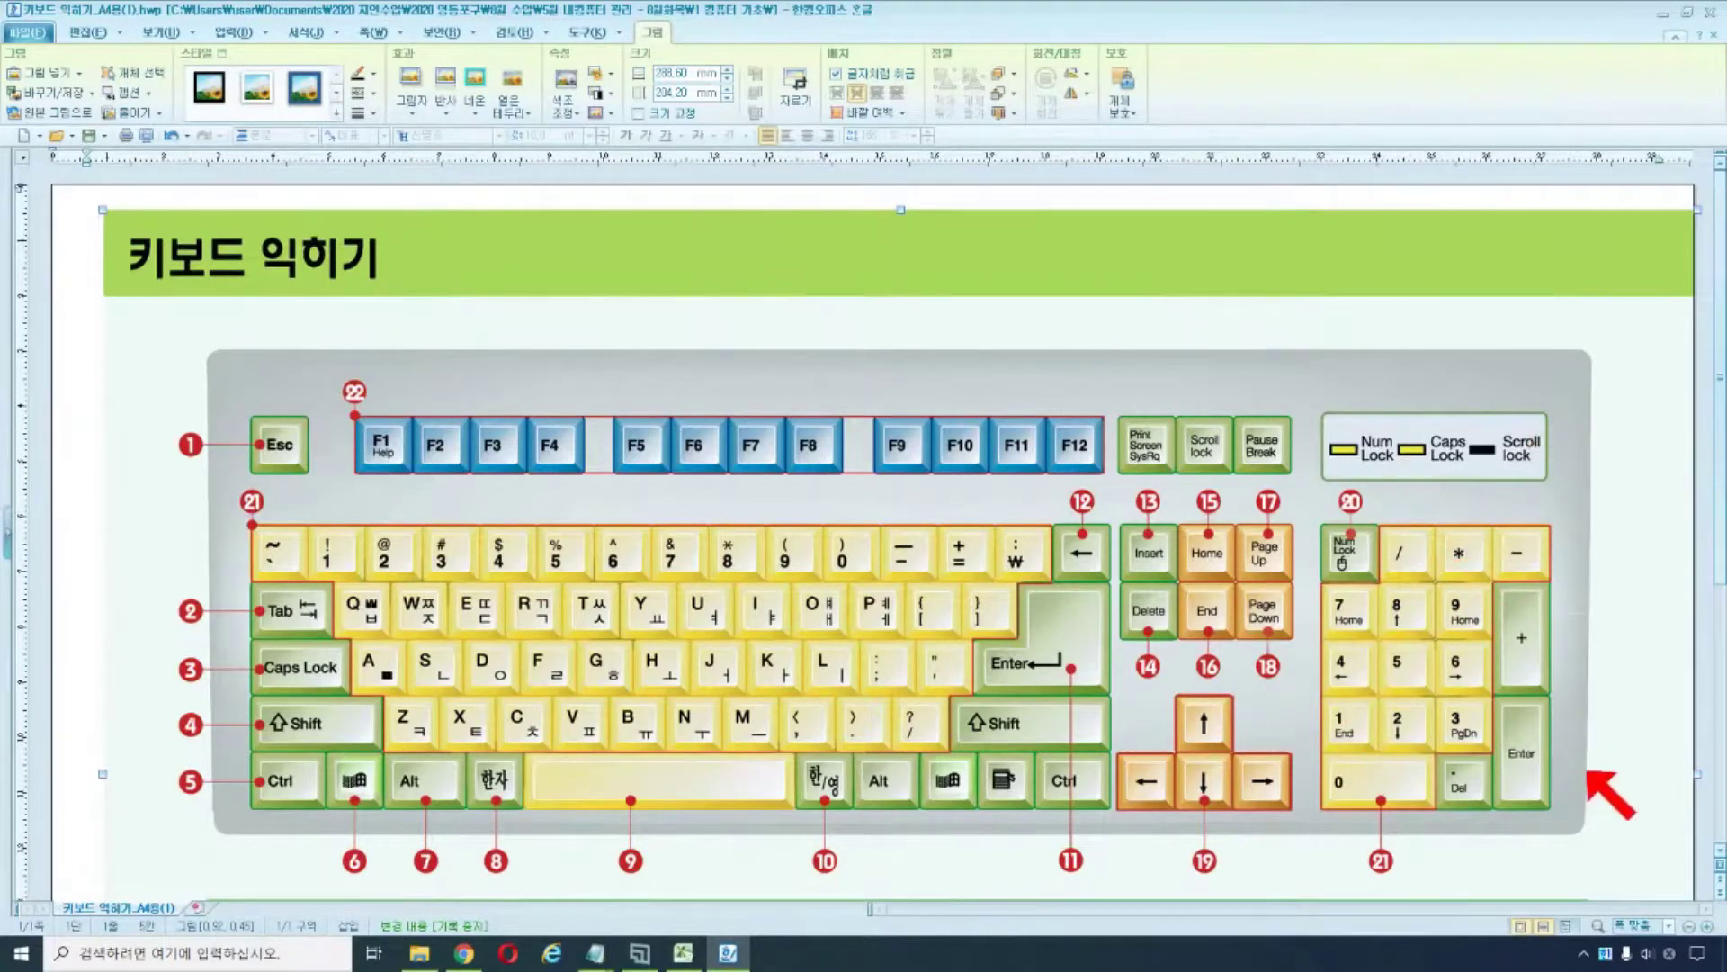
pyautogui.press('ctrl')
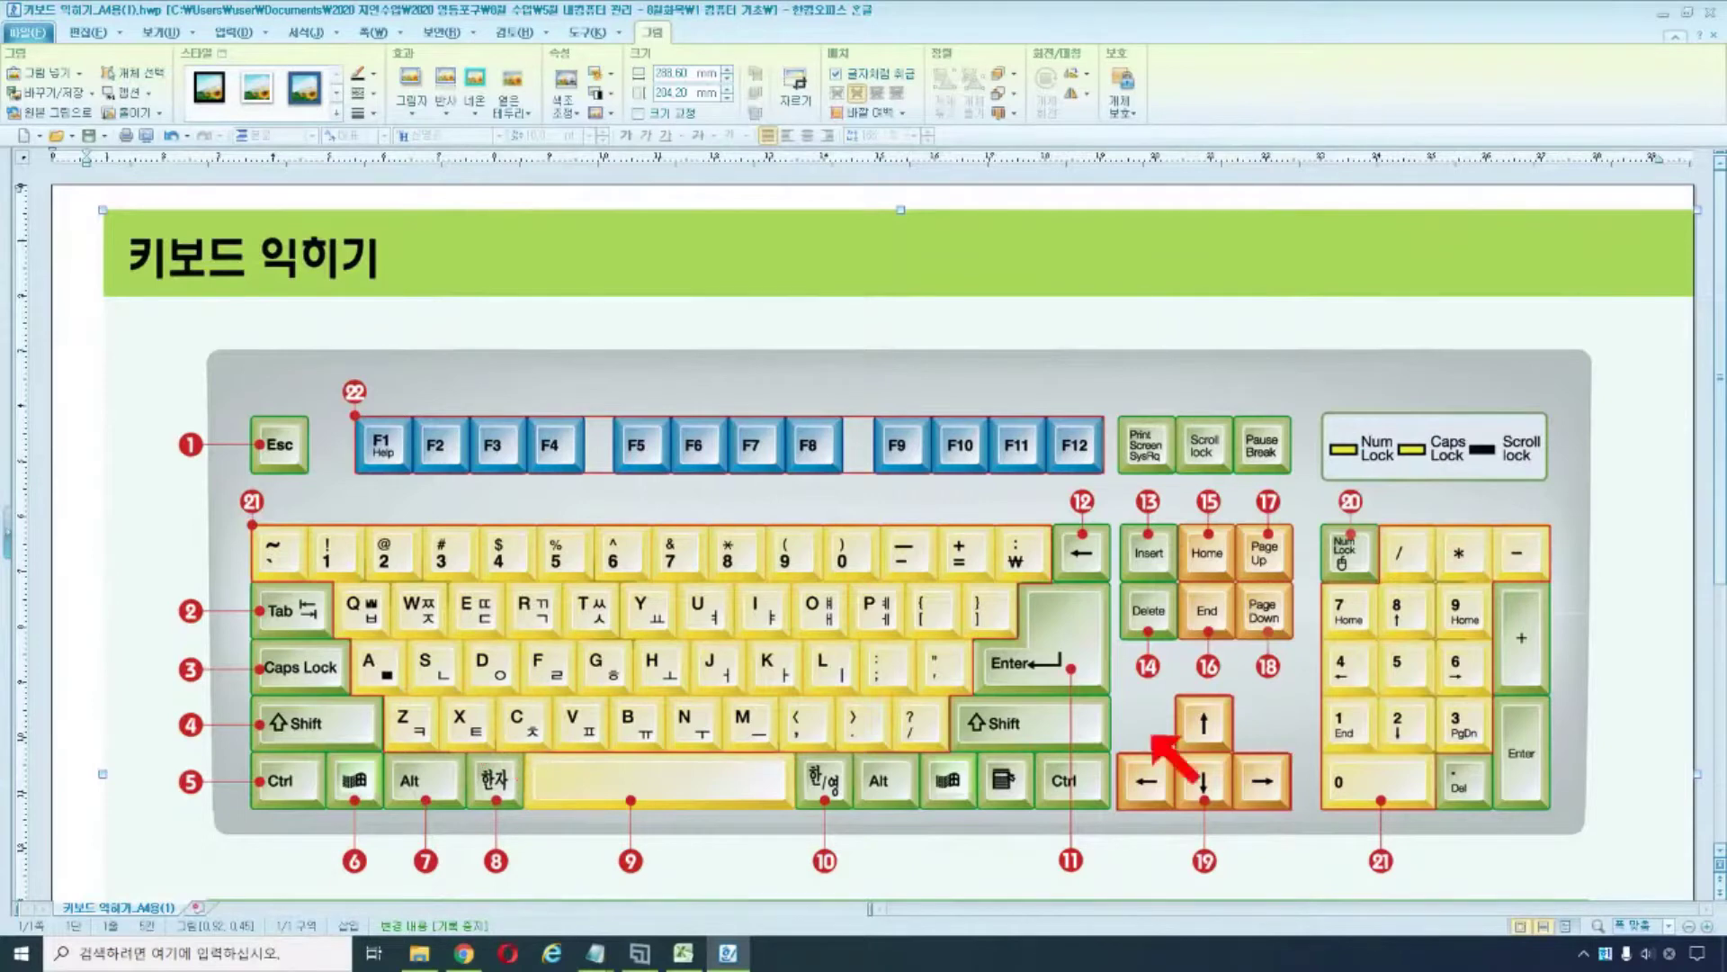
pyautogui.press('ctrl')
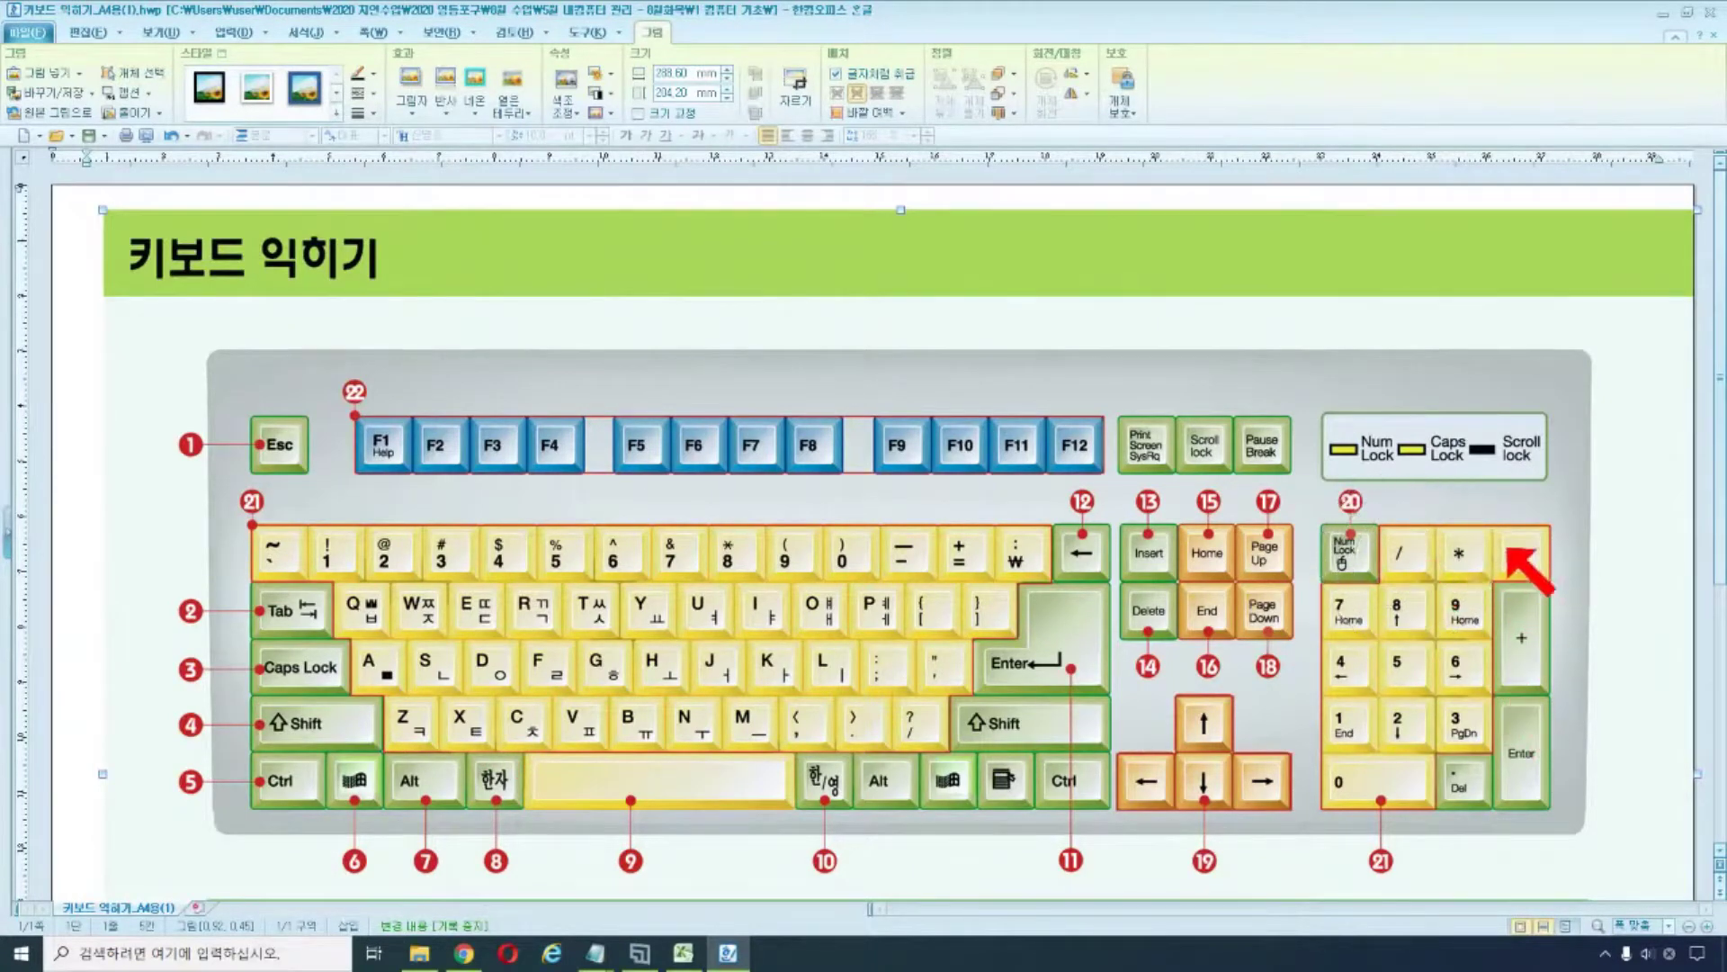
pyautogui.press('ctrl')
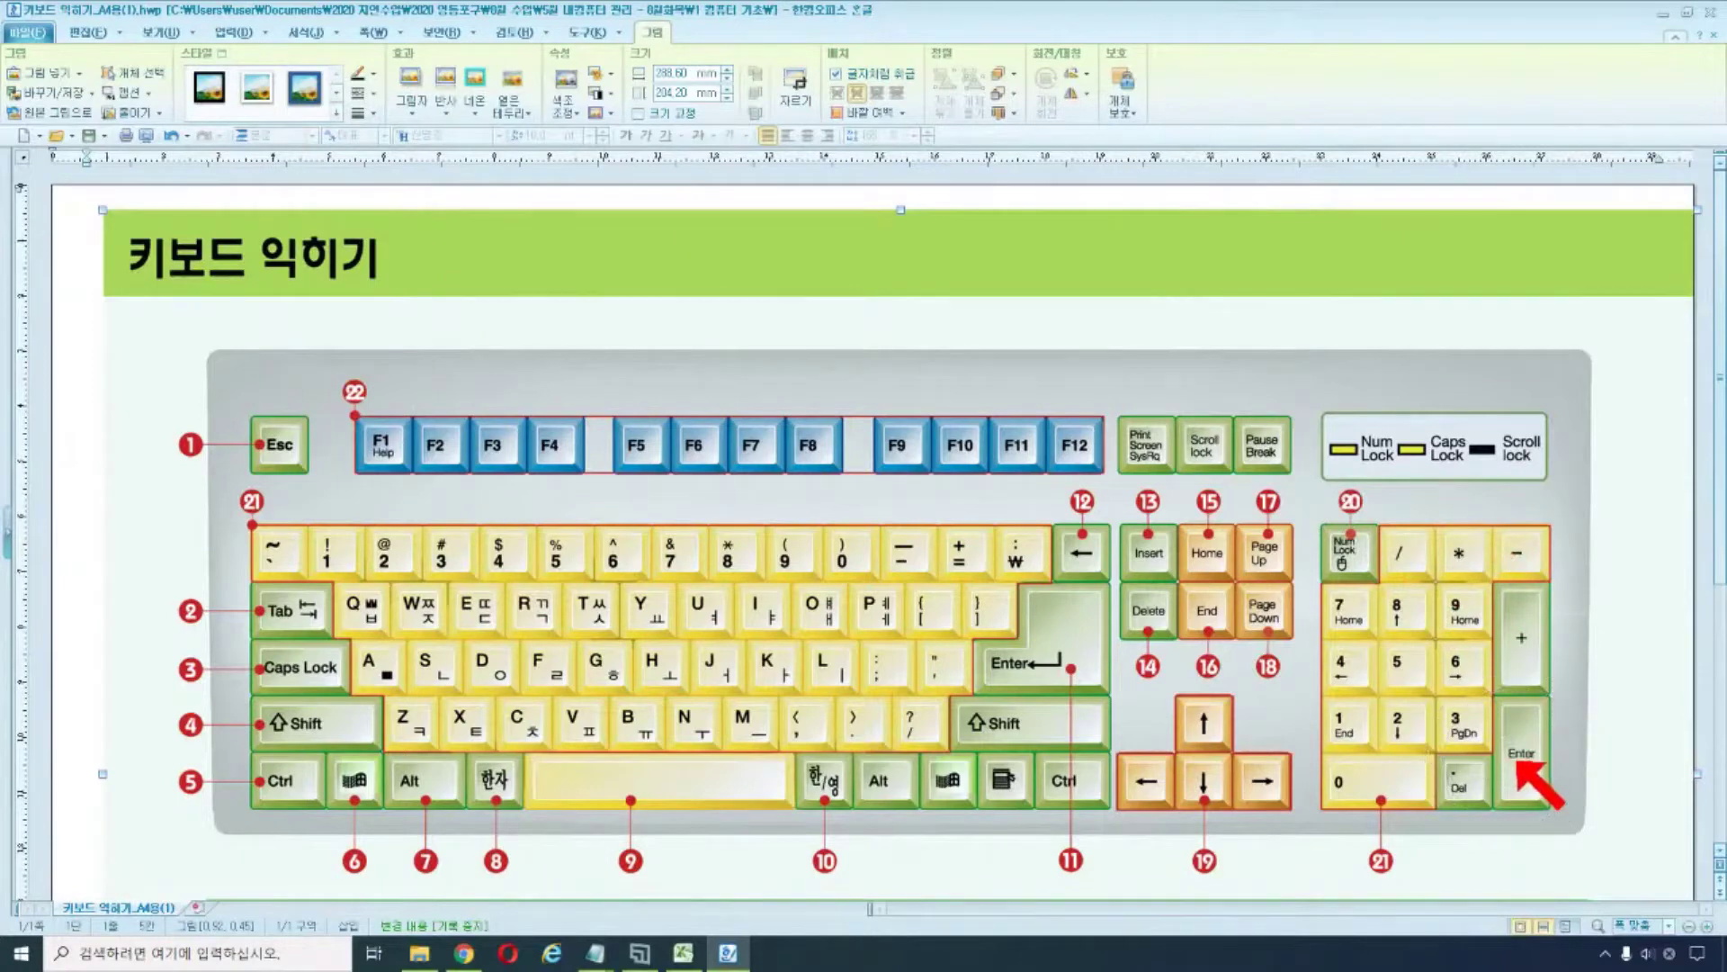
pyautogui.press('ctrl')
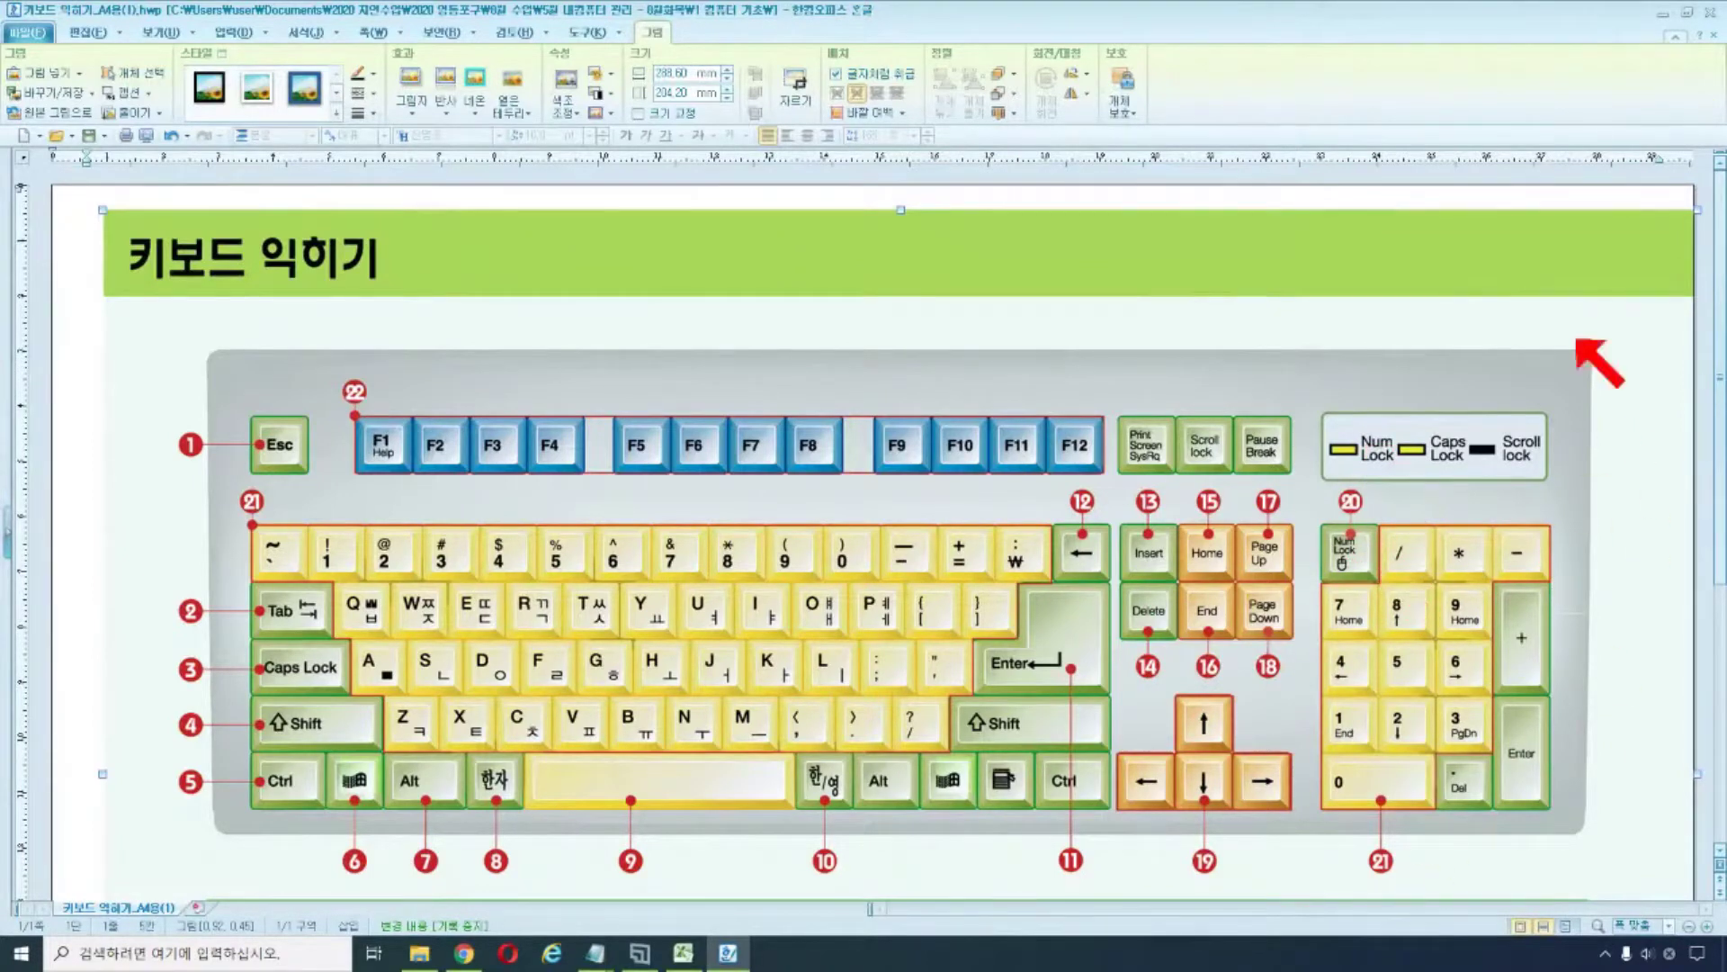
# - Leave the 키보드 익히기 document, cancelling its save dialog, and return to the Excel worksheet
pyautogui.click(1664, 13)
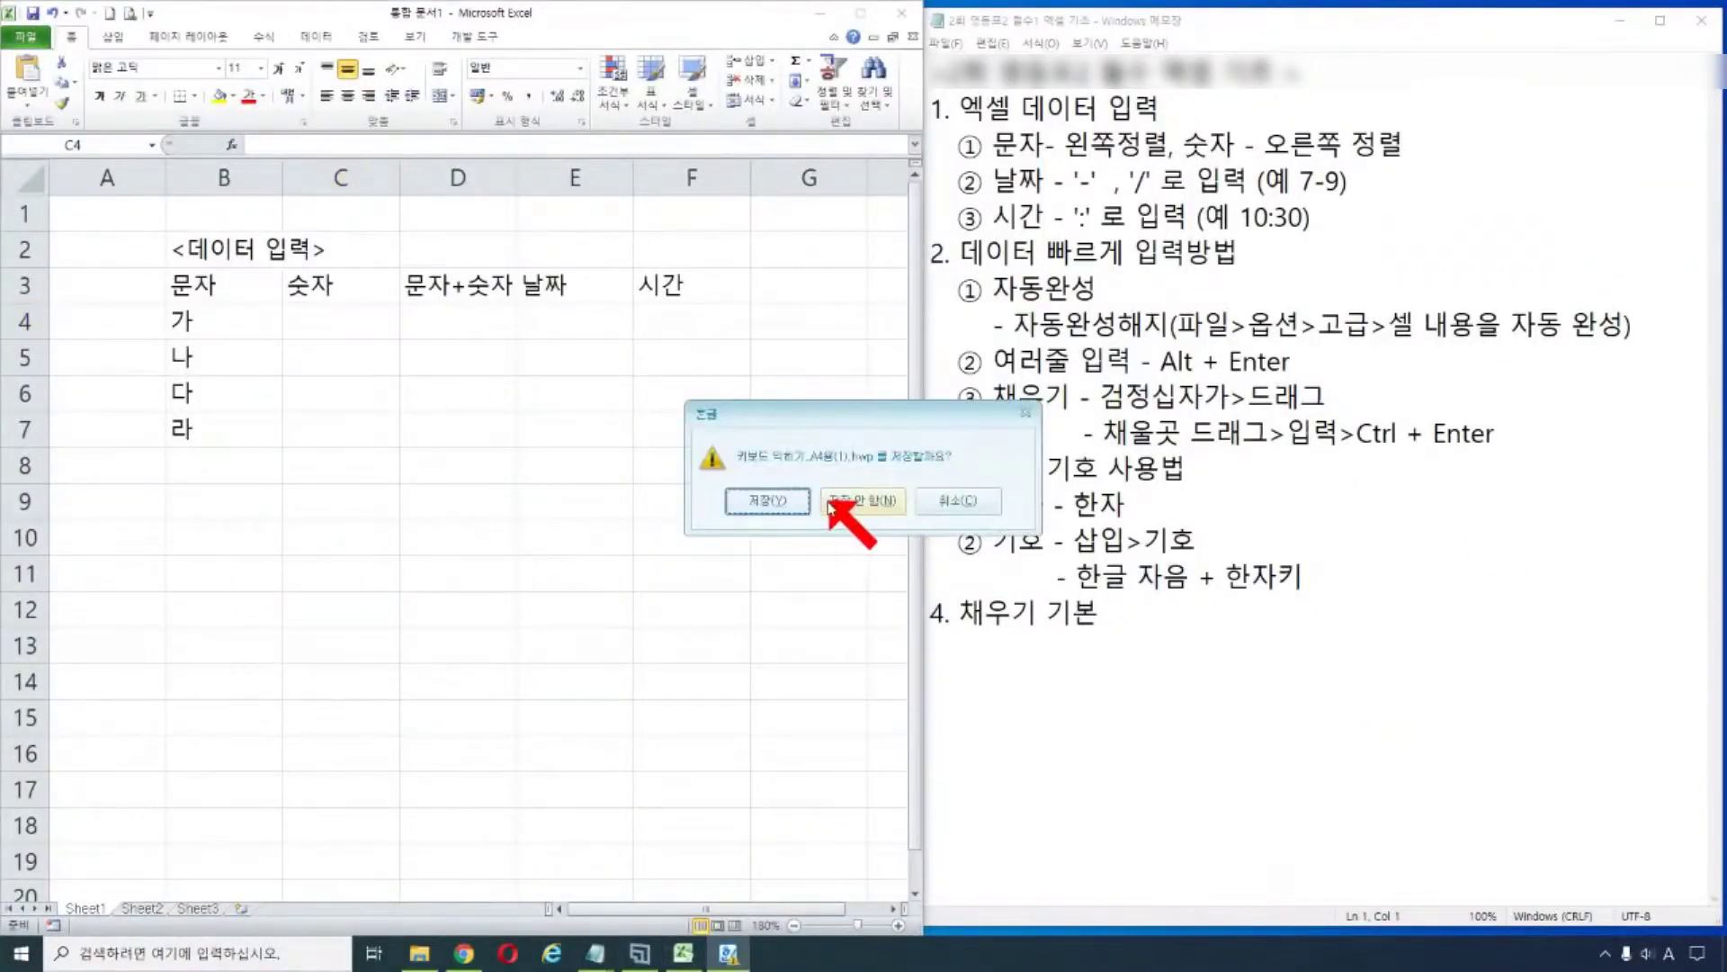
pyautogui.click(769, 498)
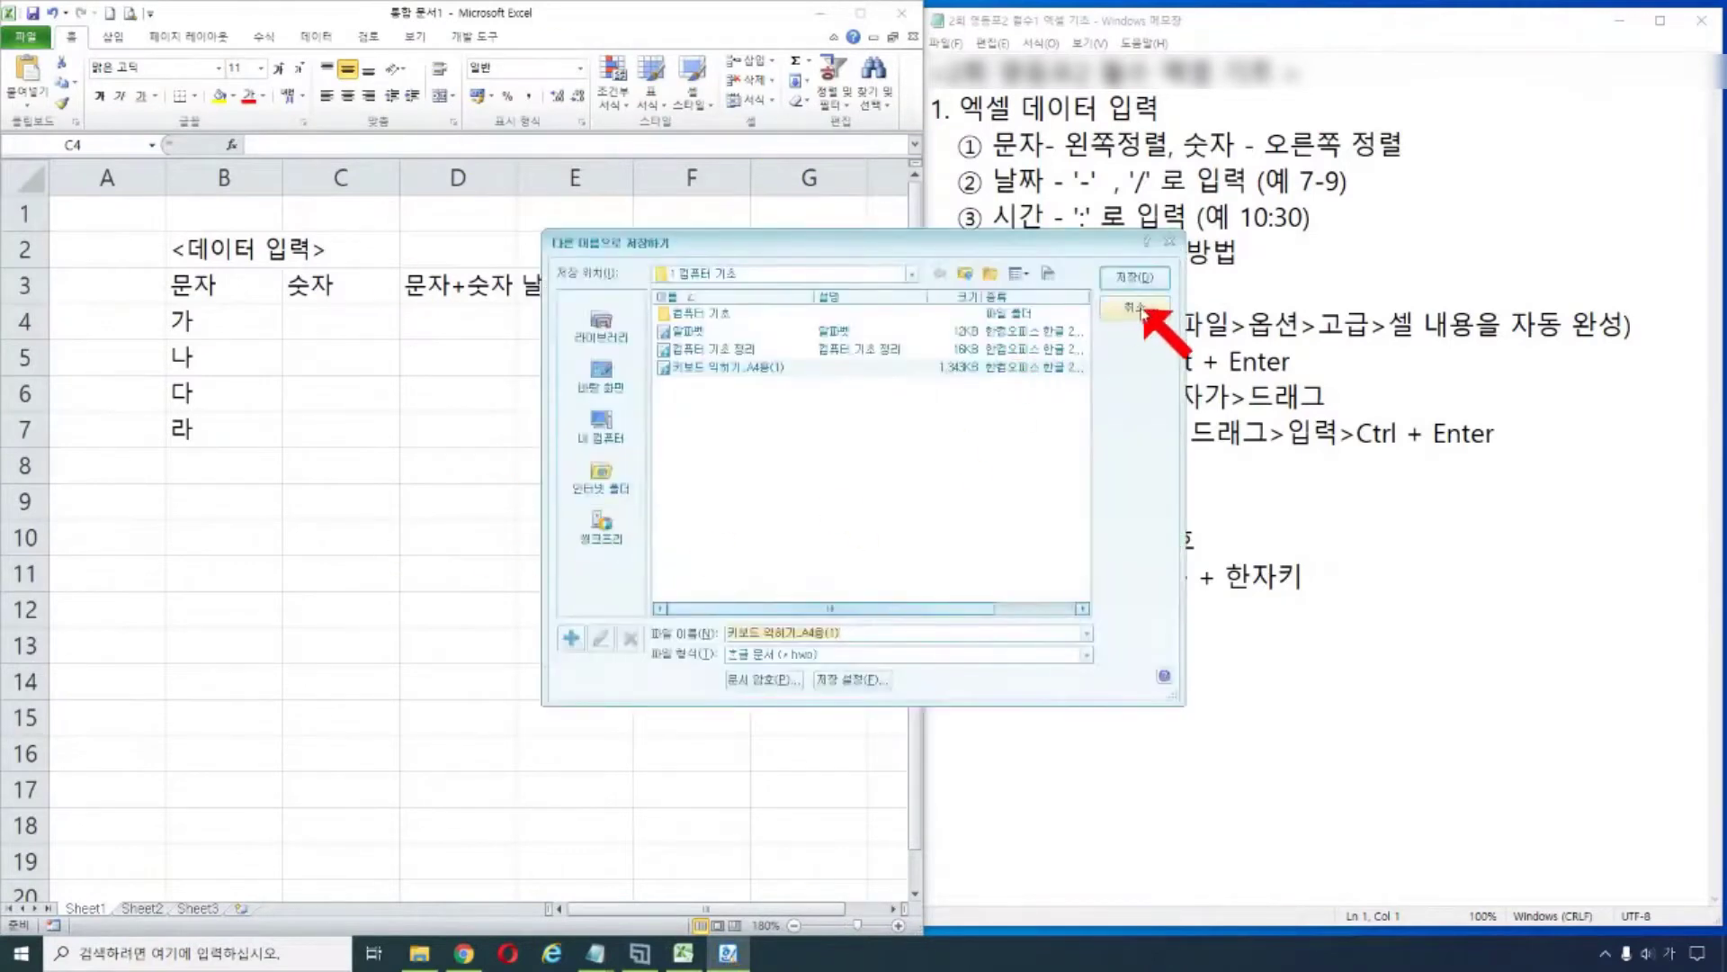
pyautogui.click(1135, 307)
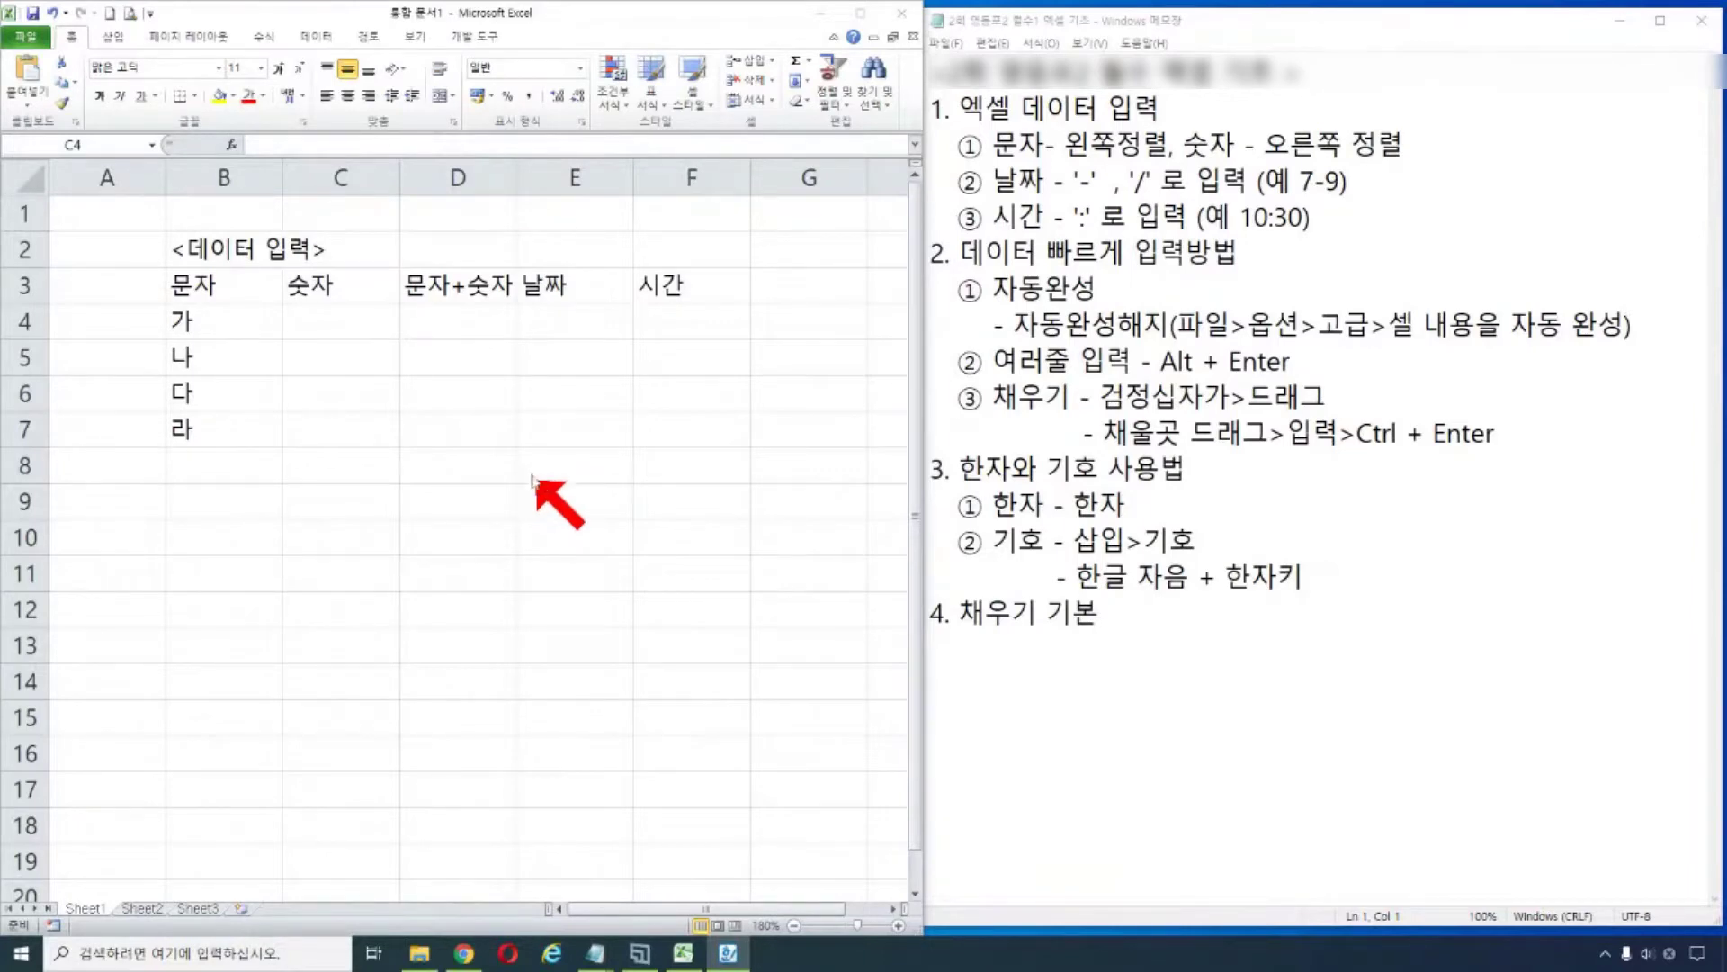
# - Enter the numbers 1, 2, 3, 4 and 5 in cells C4 to C8 under the 숫자 header
pyautogui.click(348, 322)
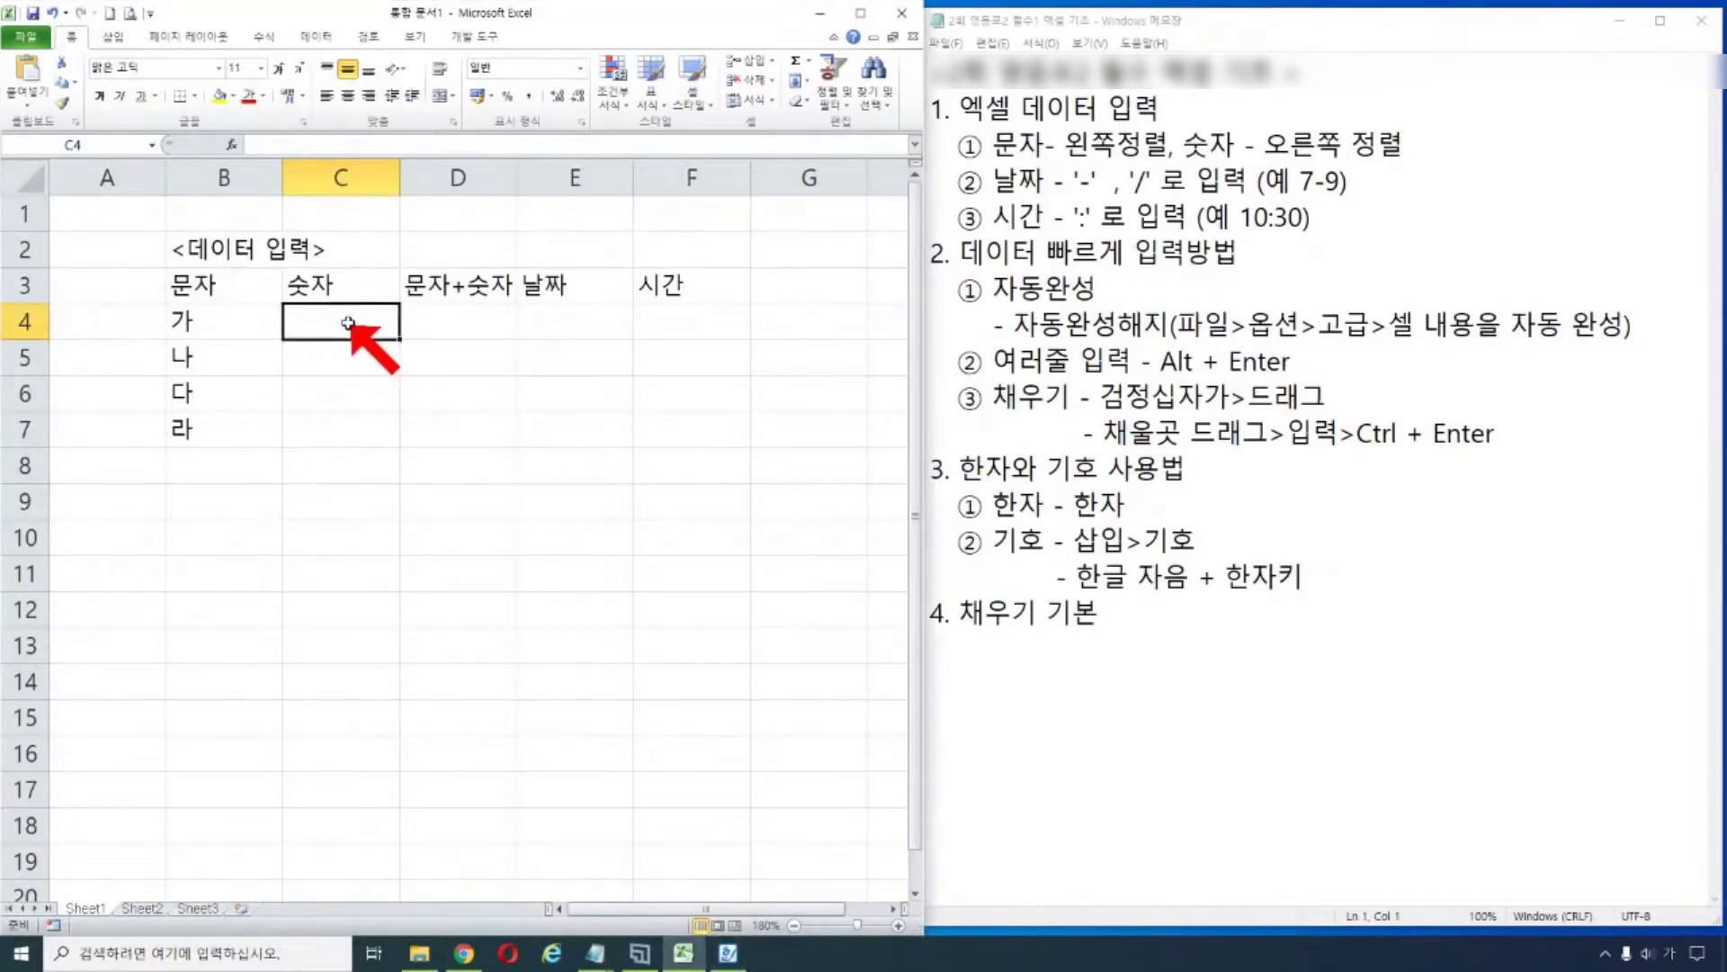
pyautogui.write('1')
pyautogui.press('Return')
pyautogui.write('2')
pyautogui.press('Return')
pyautogui.write('3')
pyautogui.press('Return')
pyautogui.write('4')
pyautogui.press('Return')
pyautogui.write('5')
pyautogui.press('Return')
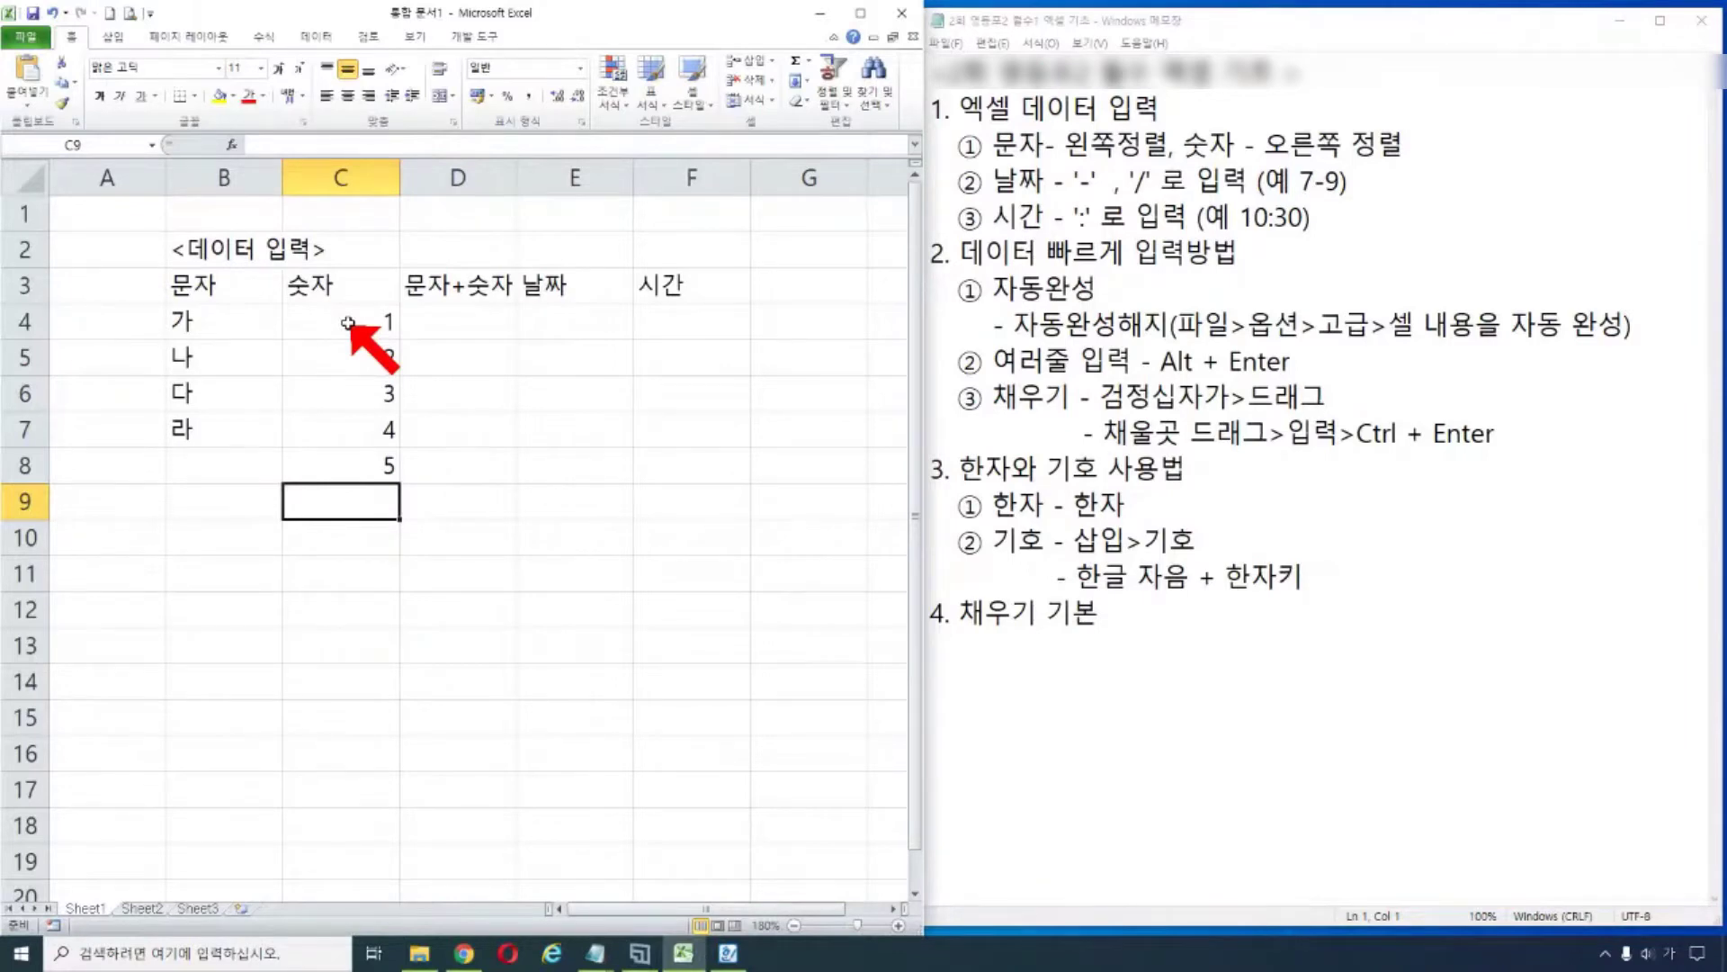
# - Select the entries under 숫자 and 문자 in turn to compare how numbers and text are aligned
pyautogui.moveTo(348, 322); pyautogui.dragTo(369, 520)
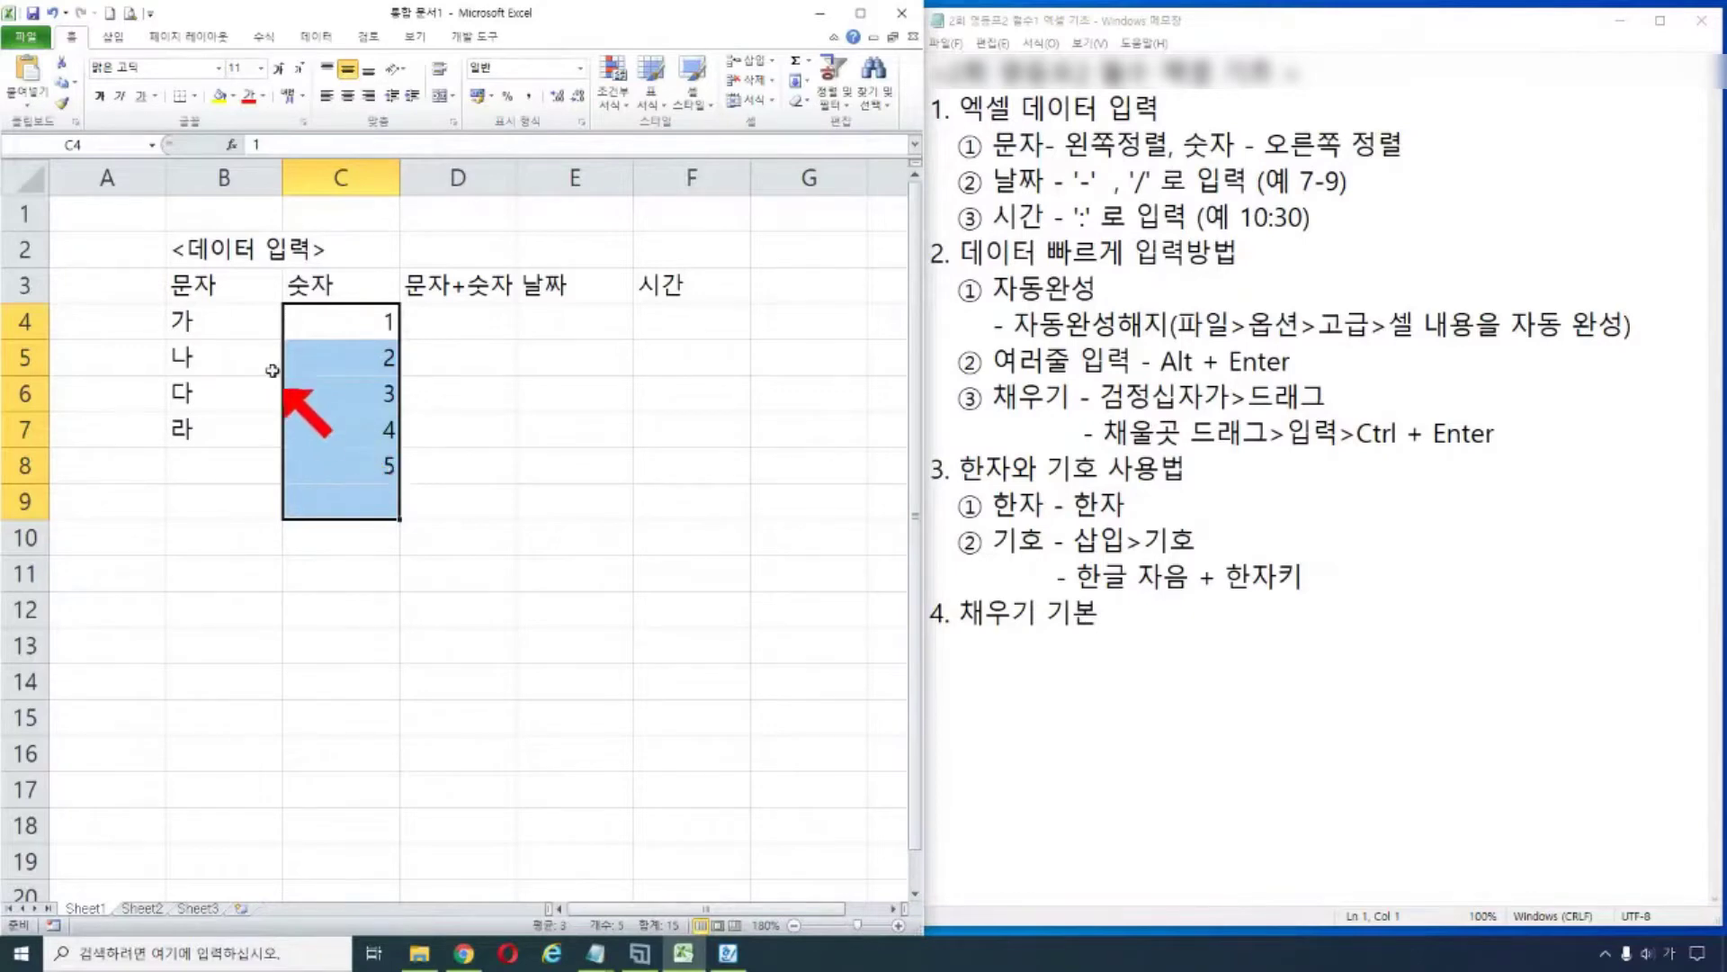
pyautogui.moveTo(235, 325); pyautogui.dragTo(238, 468)
pyautogui.moveTo(337, 328); pyautogui.dragTo(355, 465)
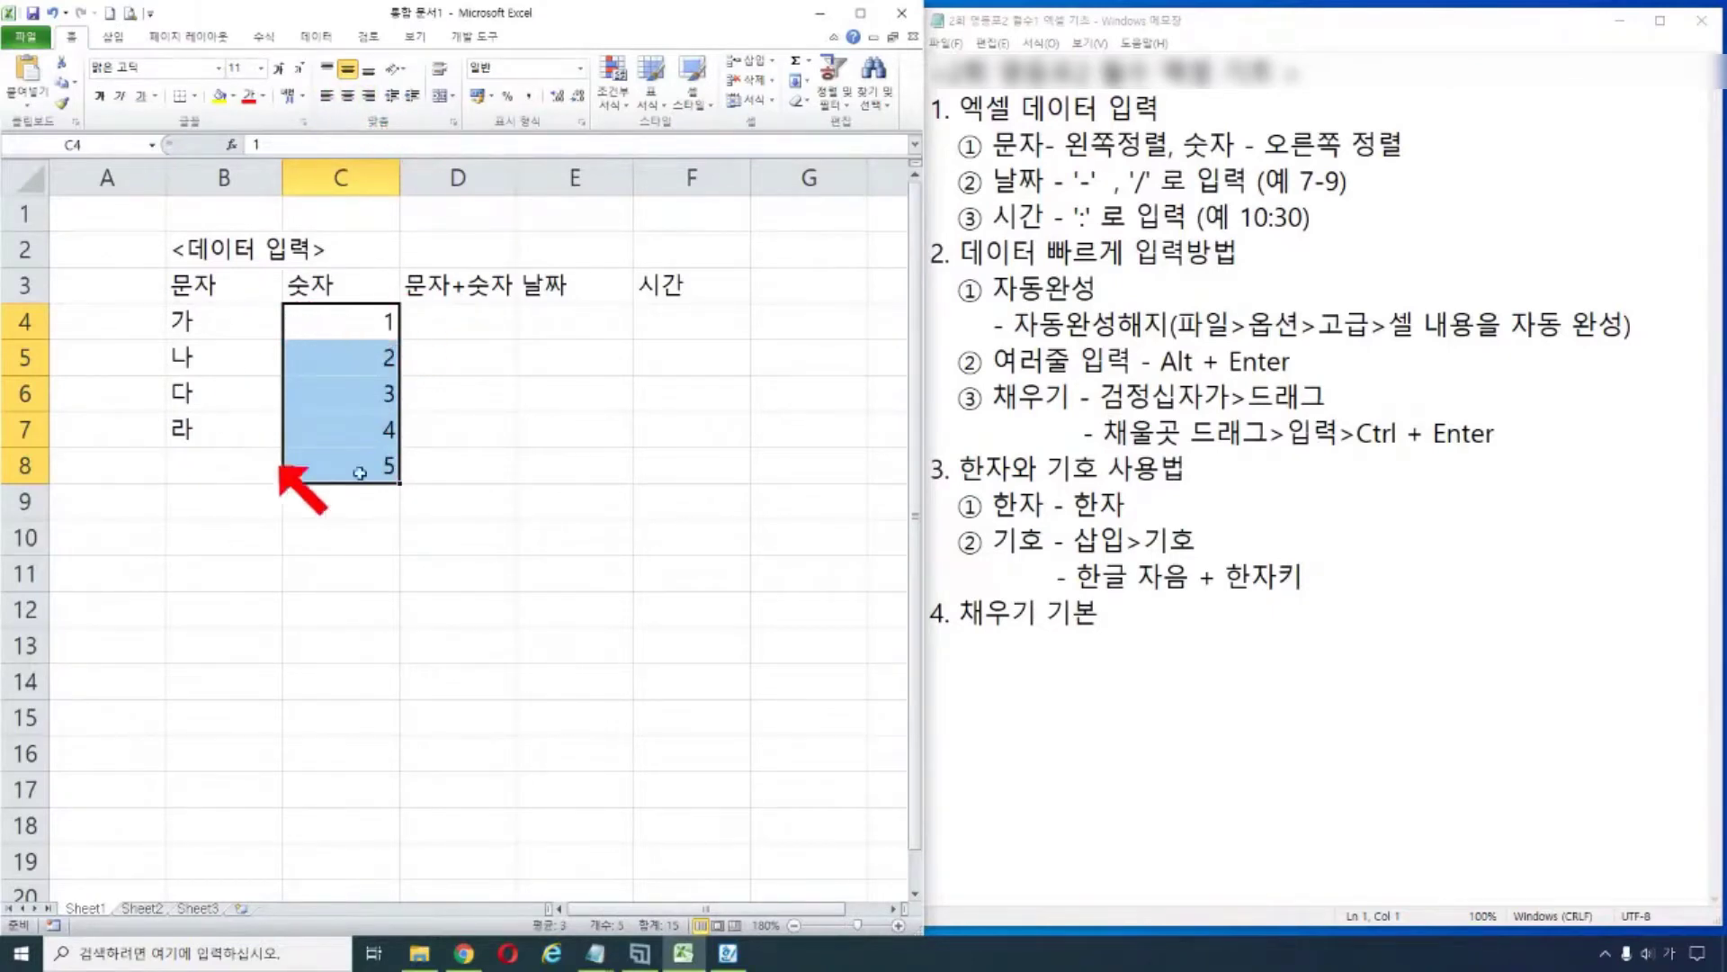
# - Enter 1반 in cell D4 under the 문자+숫자 header and select cell D5
pyautogui.click(470, 316)
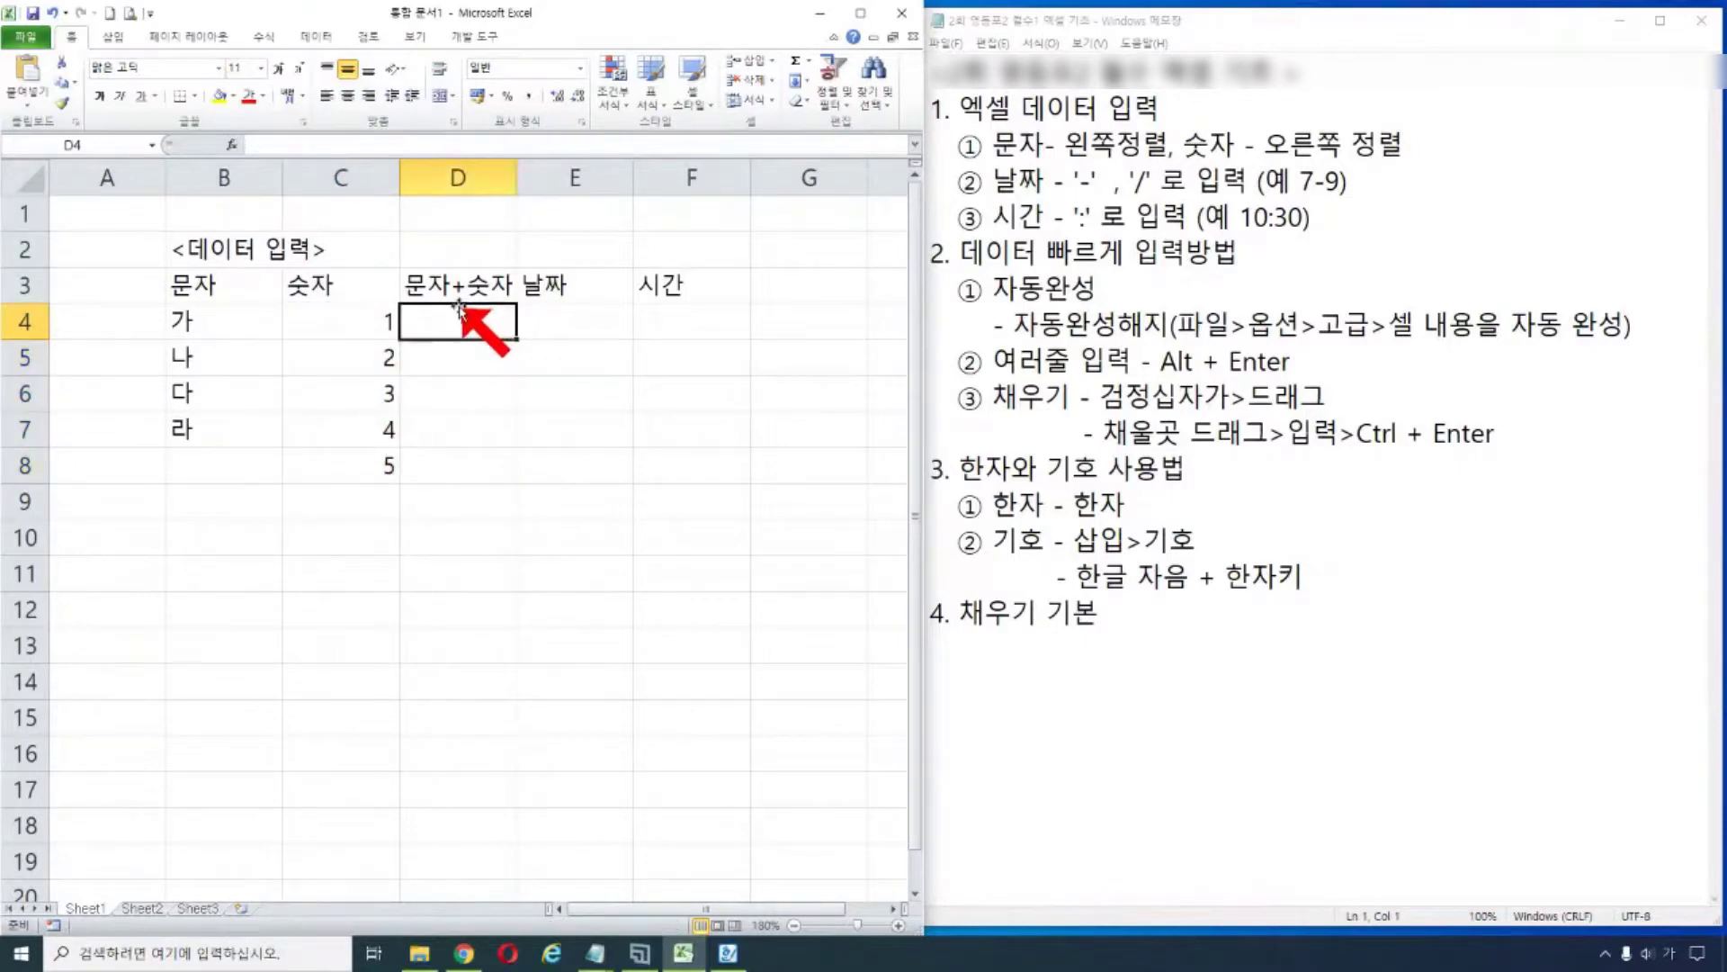
pyautogui.write('1반')
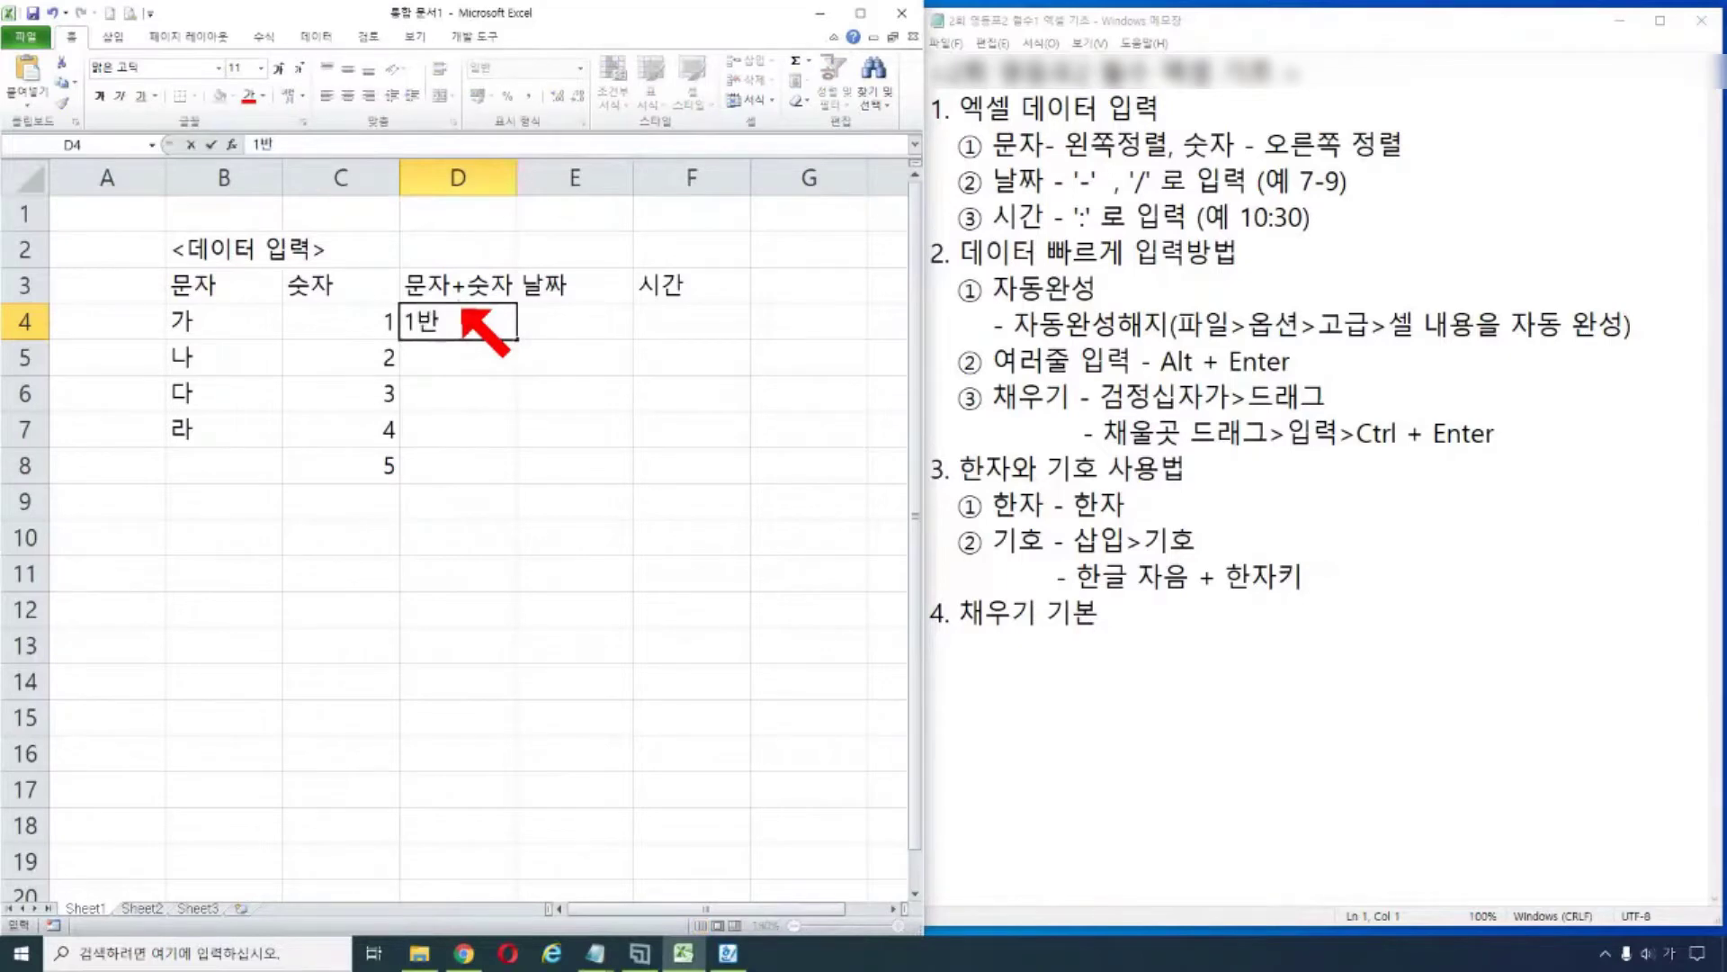
pyautogui.click(460, 302)
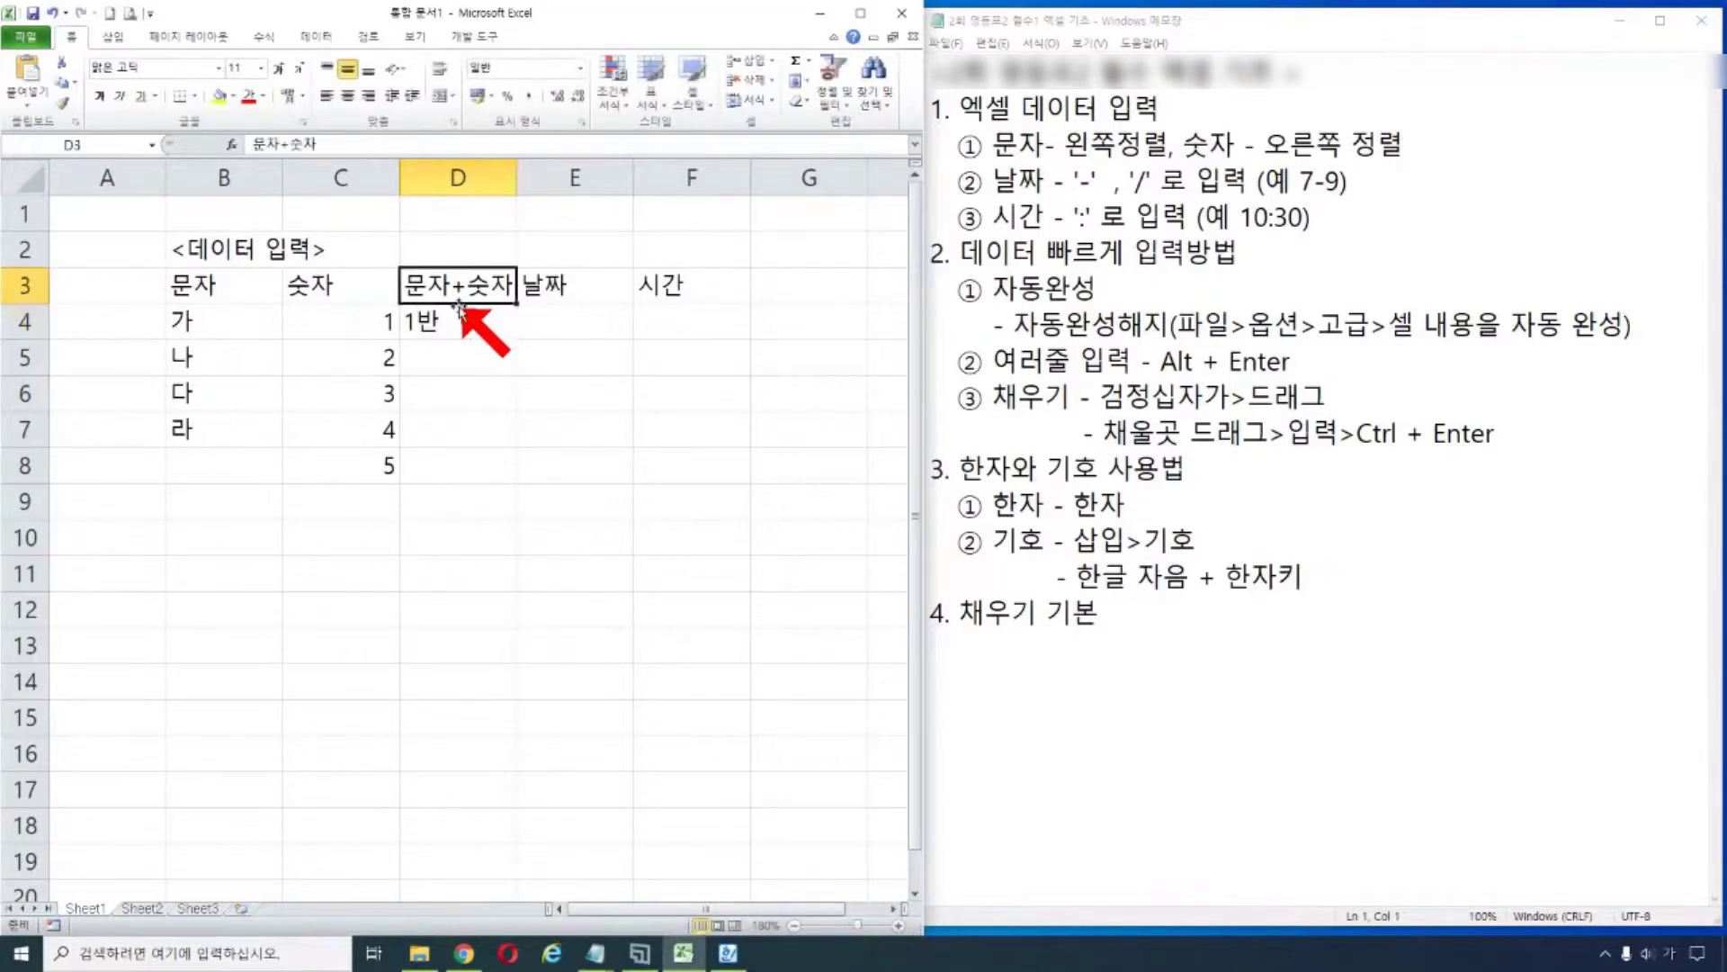
pyautogui.press('Down')
pyautogui.press('Down')
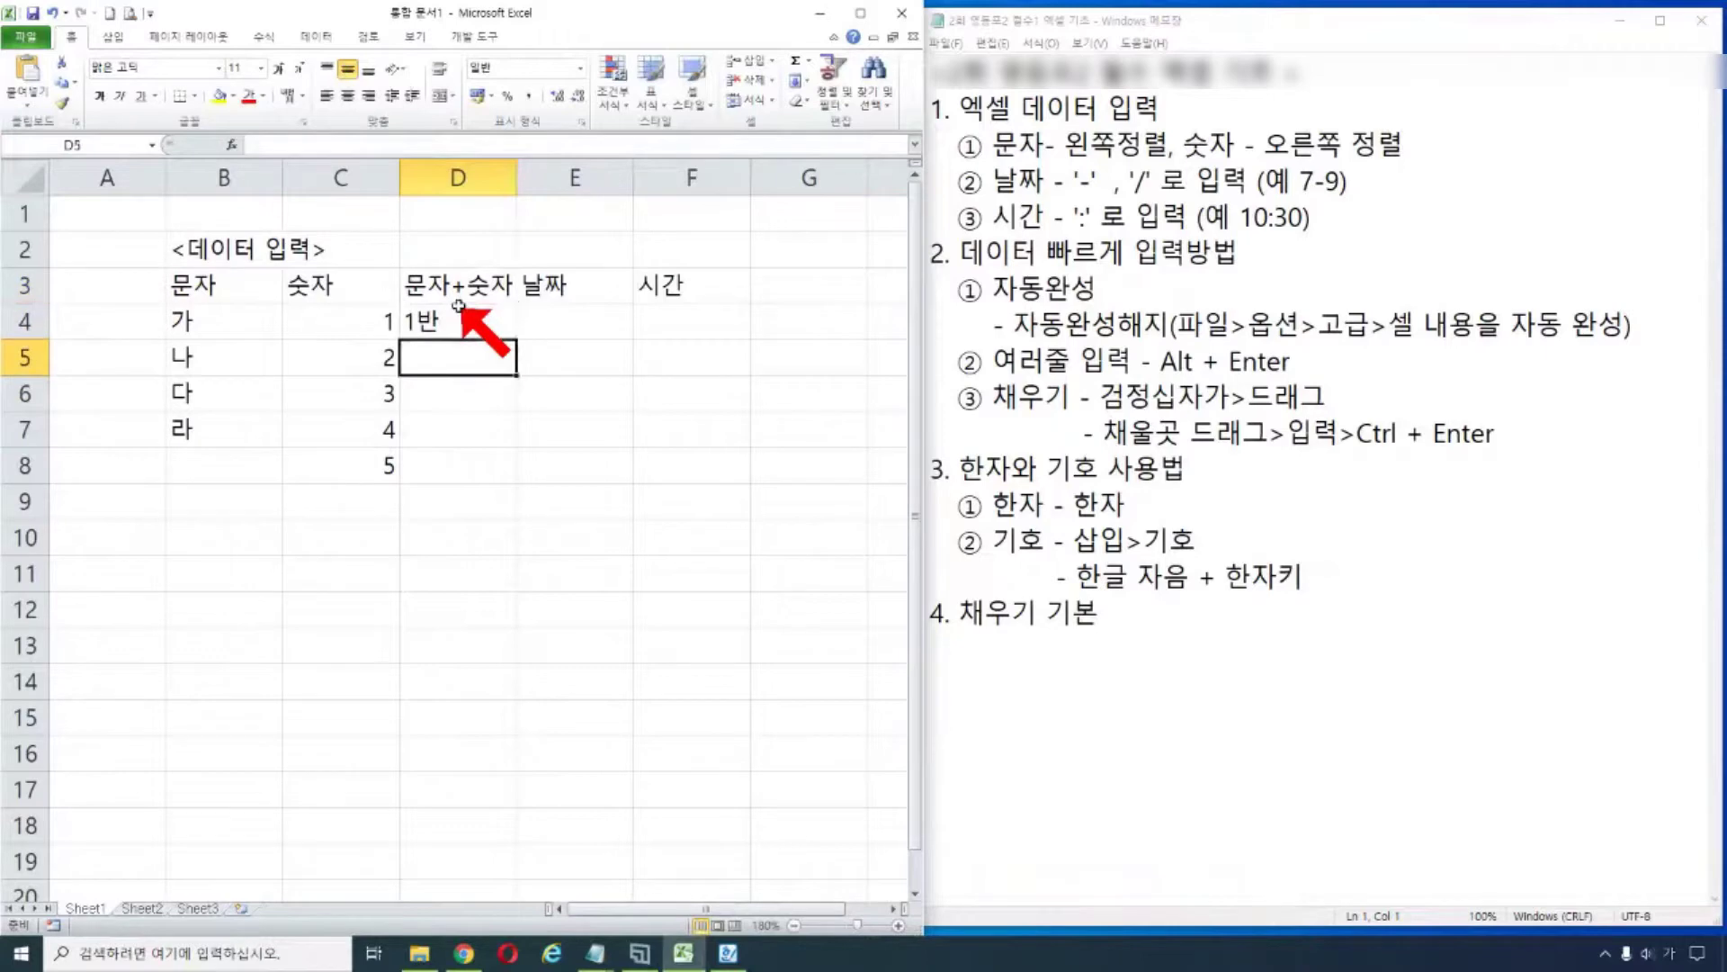
# - Enter 2반 in cell D5 and 3반 in cell D6, correcting the mistyped text in D5
pyautogui.write('2ㅏㅂㄴ')
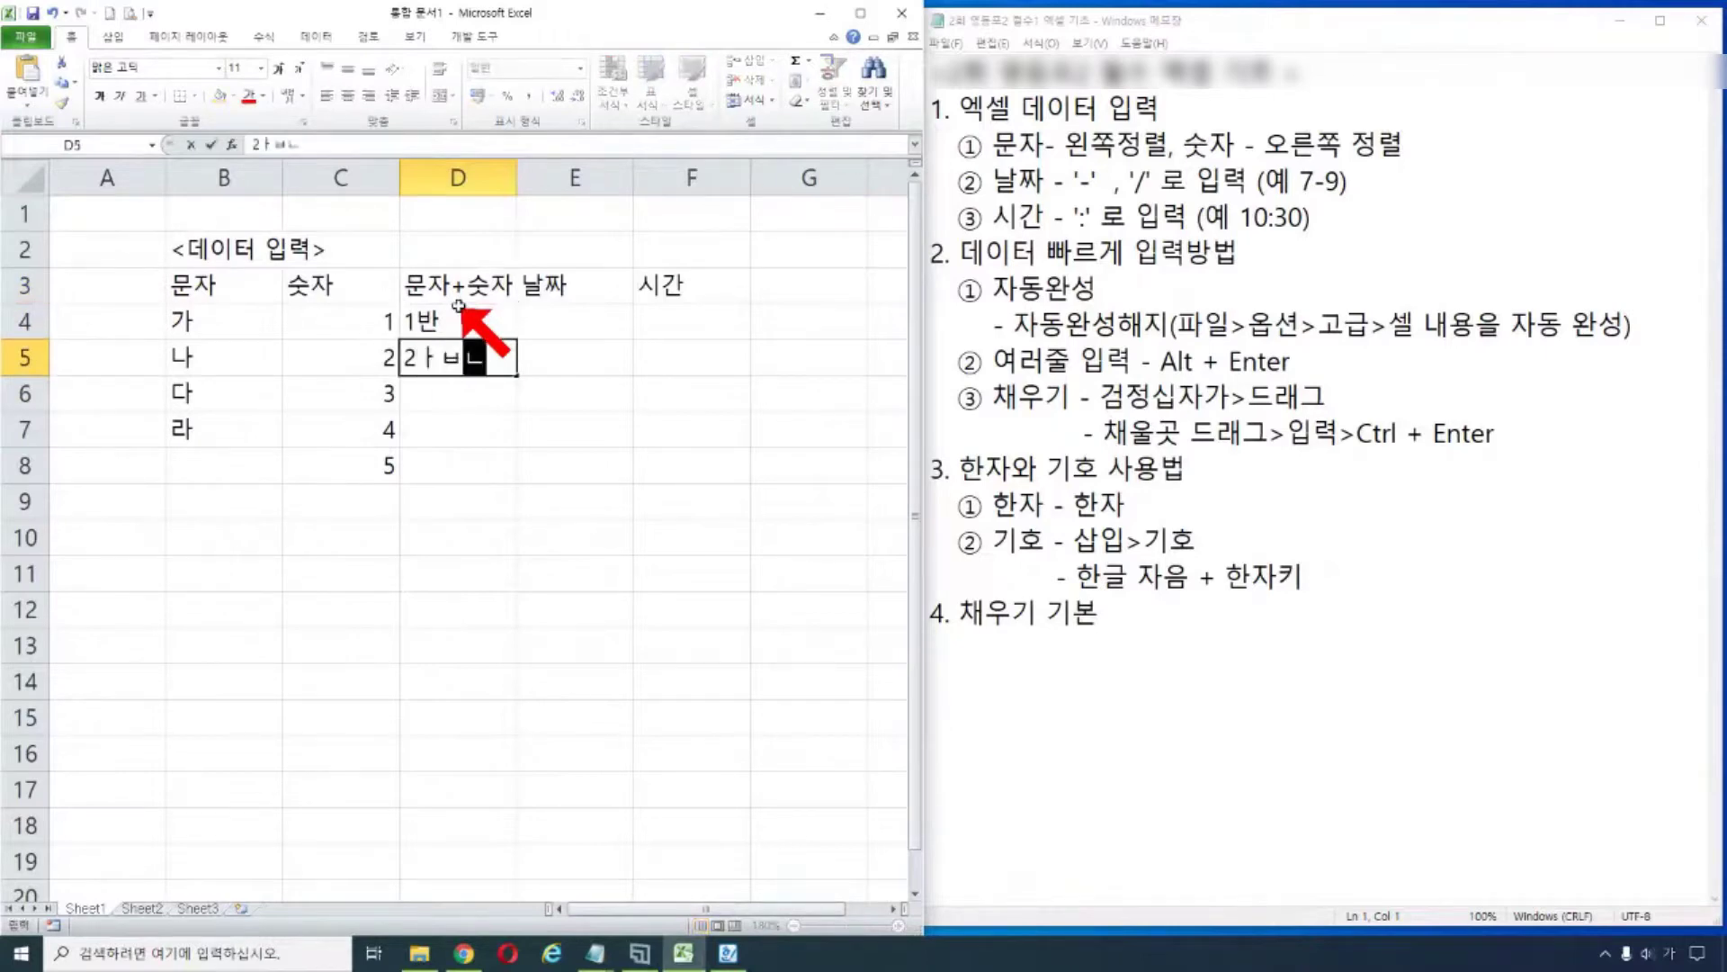
pyautogui.write('3반')
pyautogui.press('BackSpace')
pyautogui.press('BackSpace')
pyautogui.press('BackSpace')
pyautogui.press('BackSpace')
pyautogui.press('BackSpace')
pyautogui.press('BackSpace')
pyautogui.press('BackSpace')
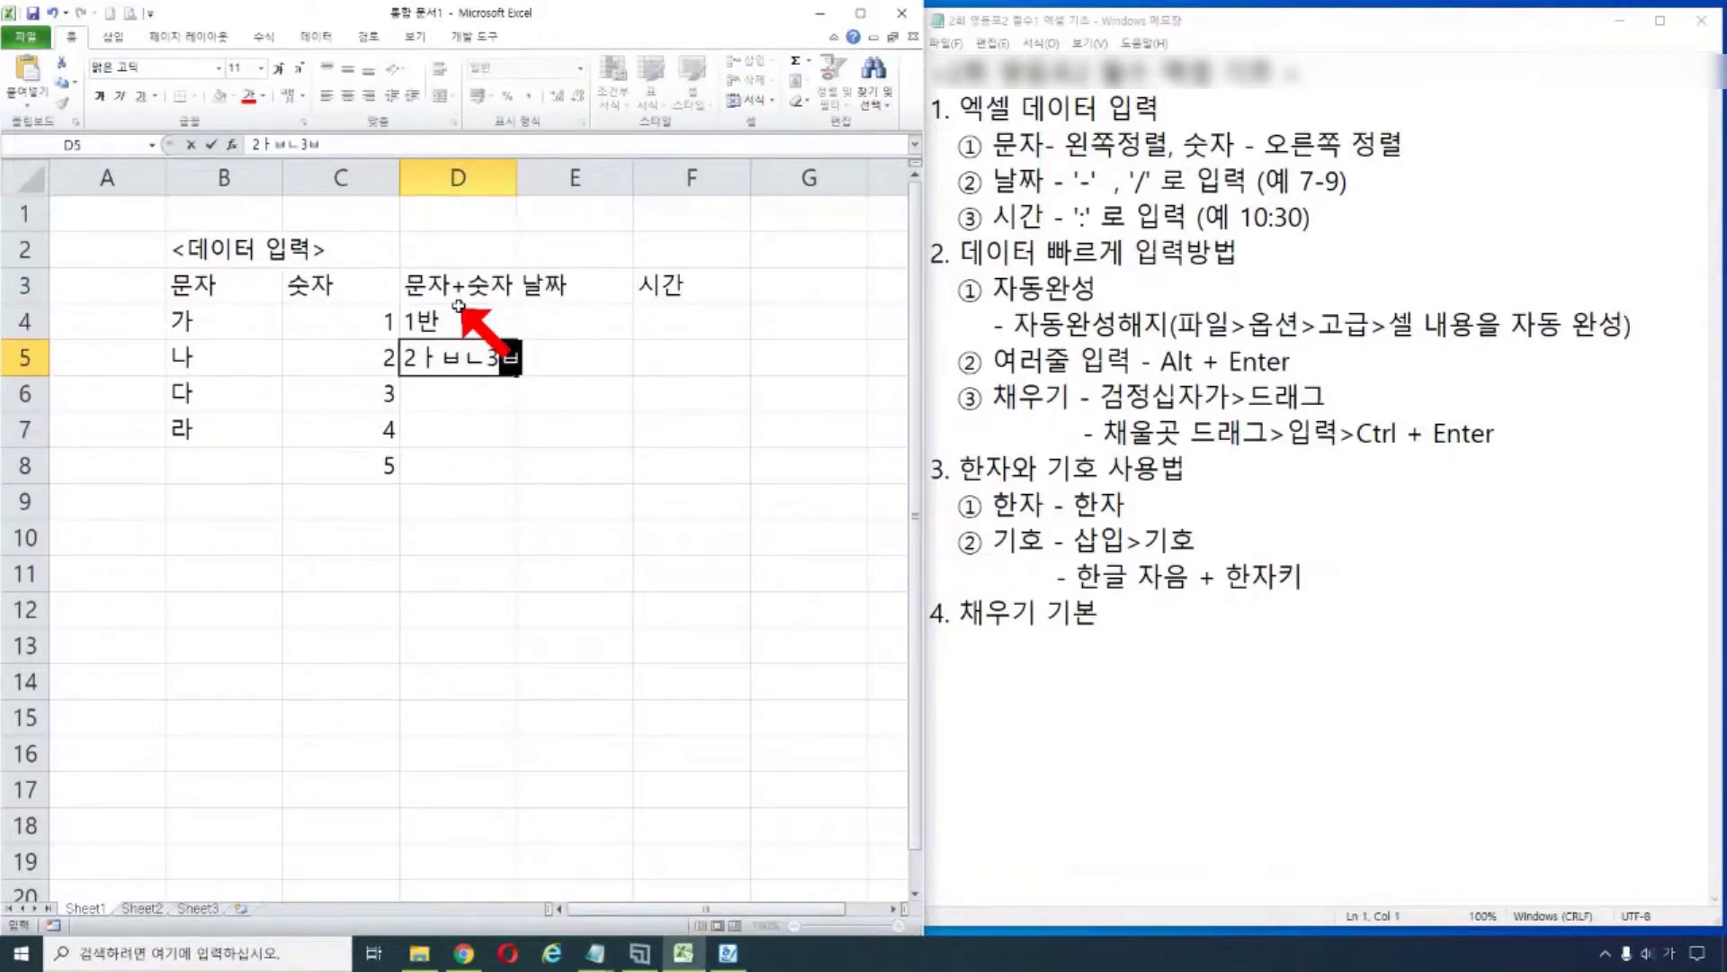
pyautogui.write('ㅂㅏㄴ')
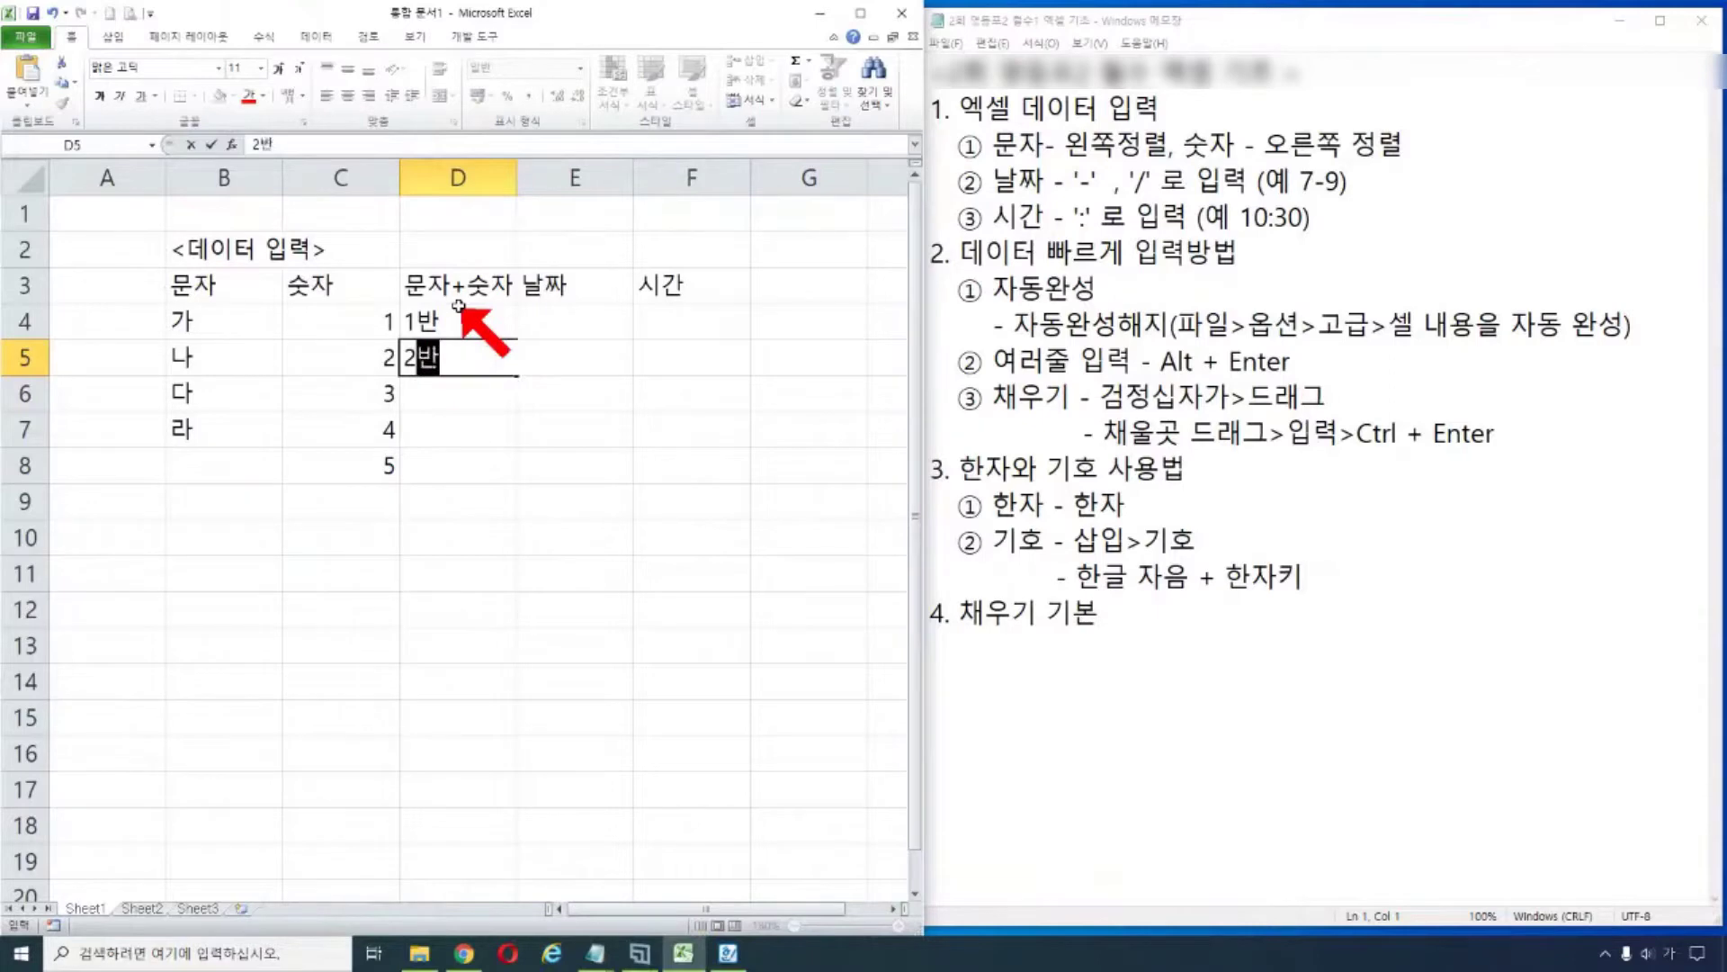
pyautogui.press('Return')
pyautogui.write('3반')
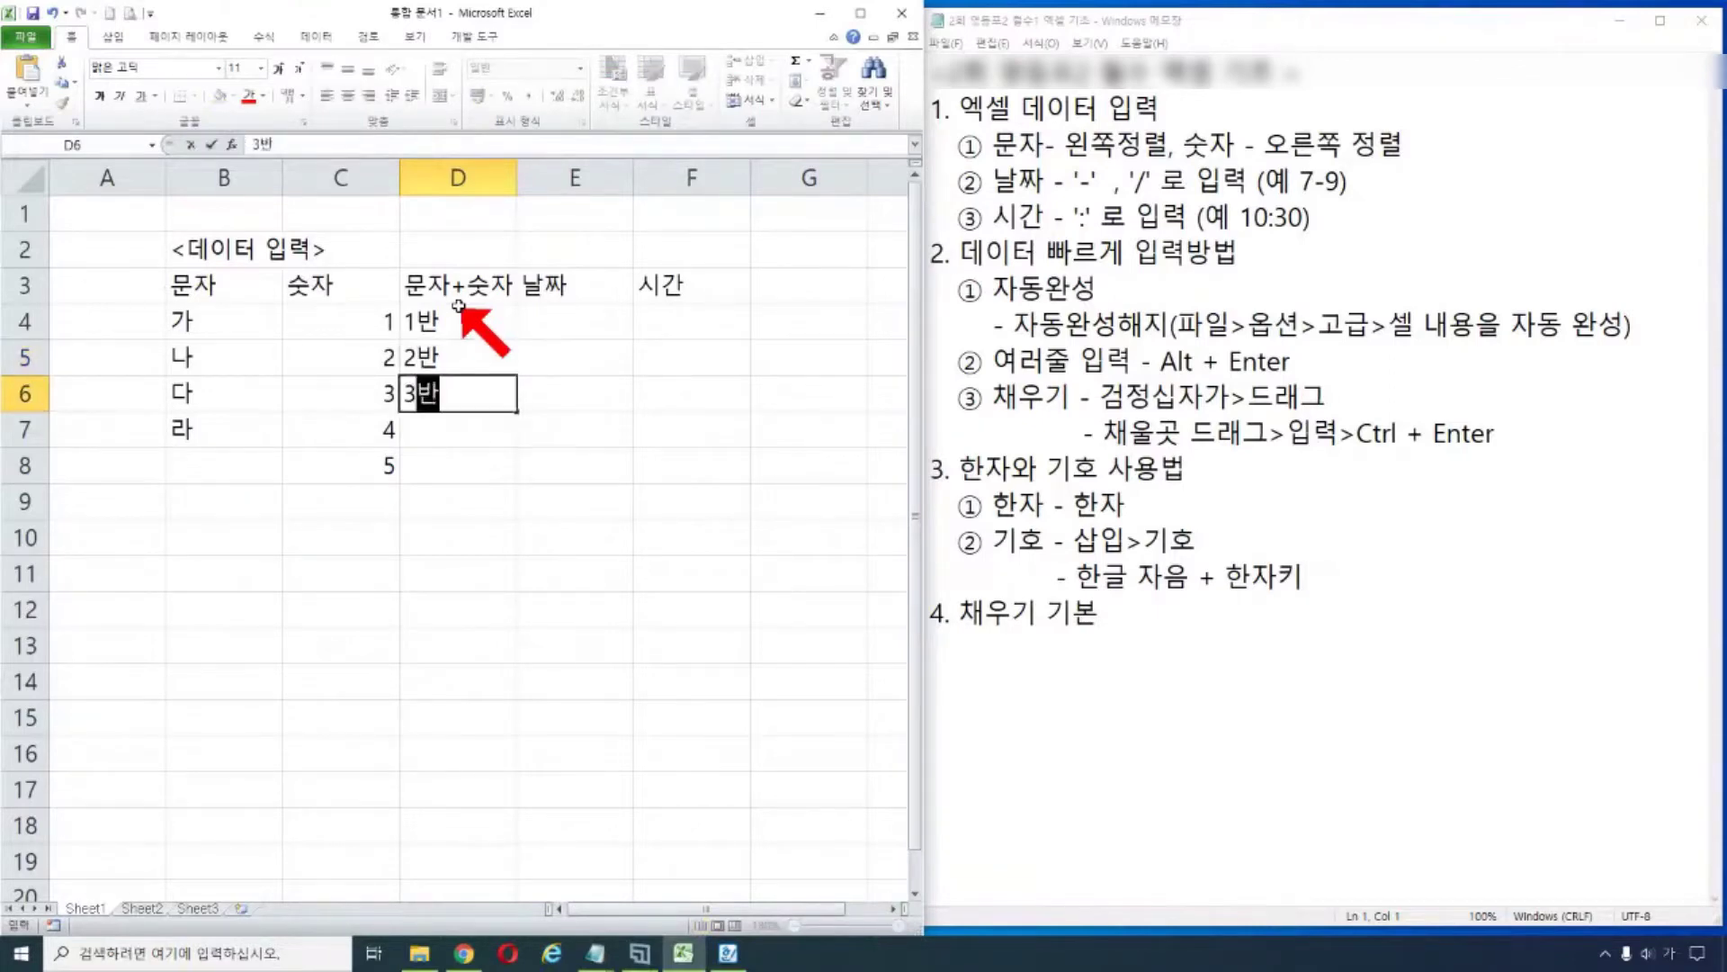
pyautogui.press('Return')
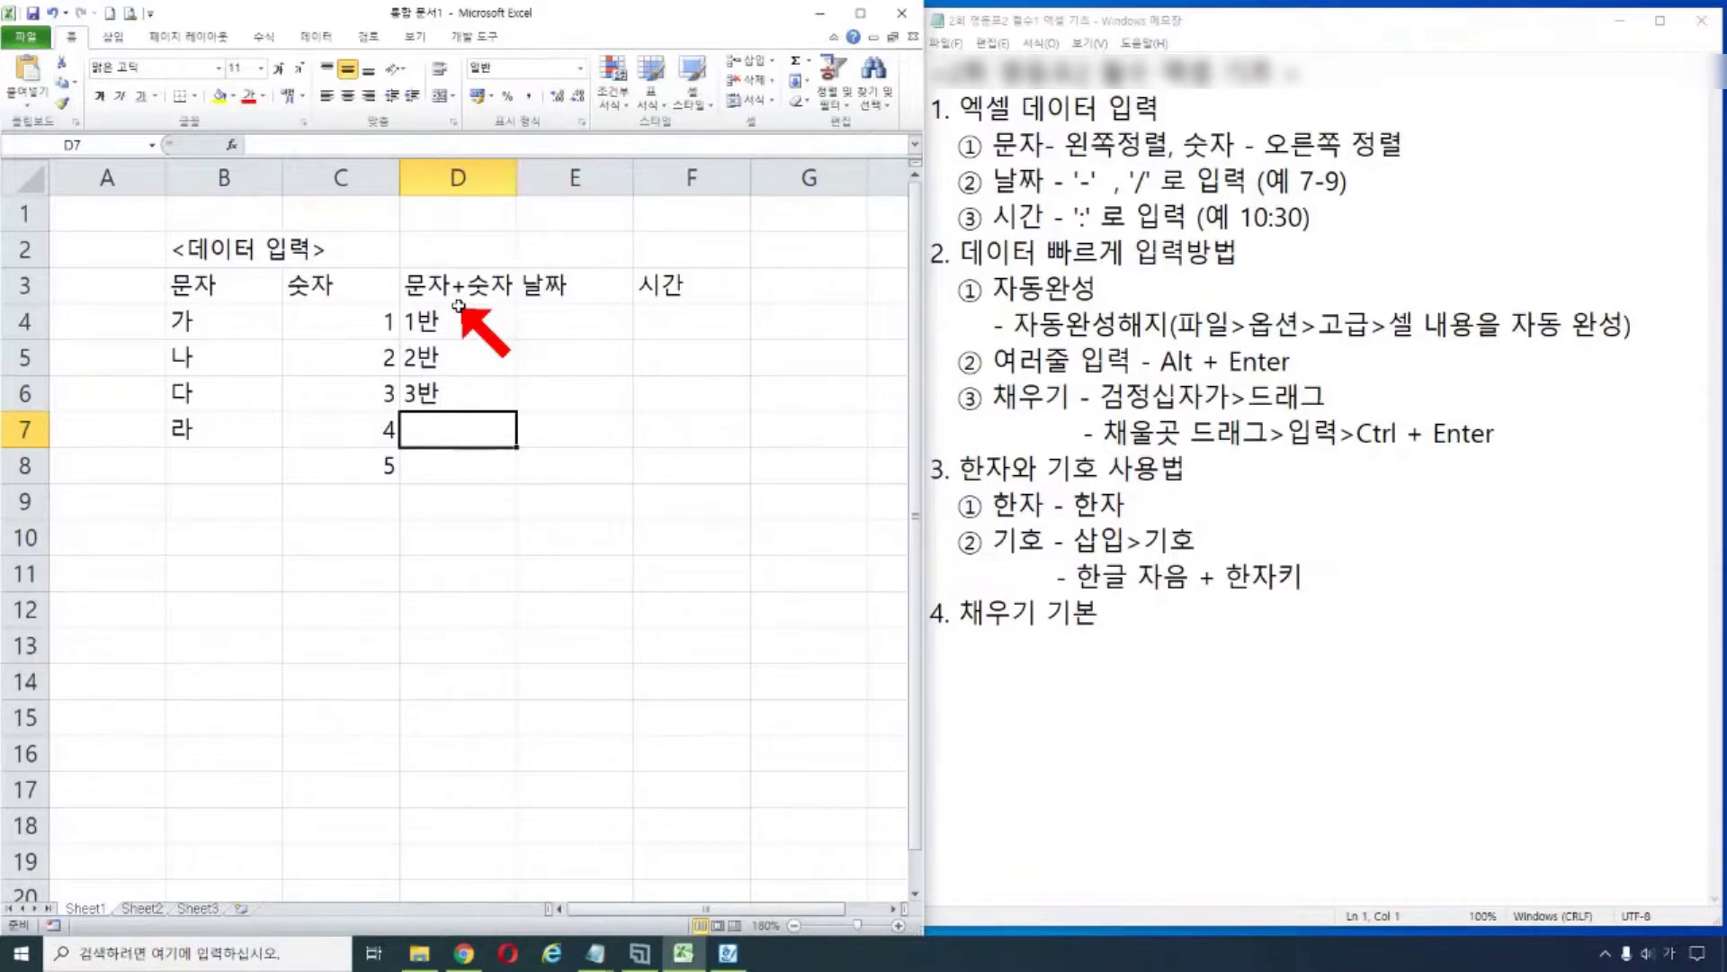
# - Enter 1000원 in cell D7 and select that cell to check its content
pyautogui.write('1000')
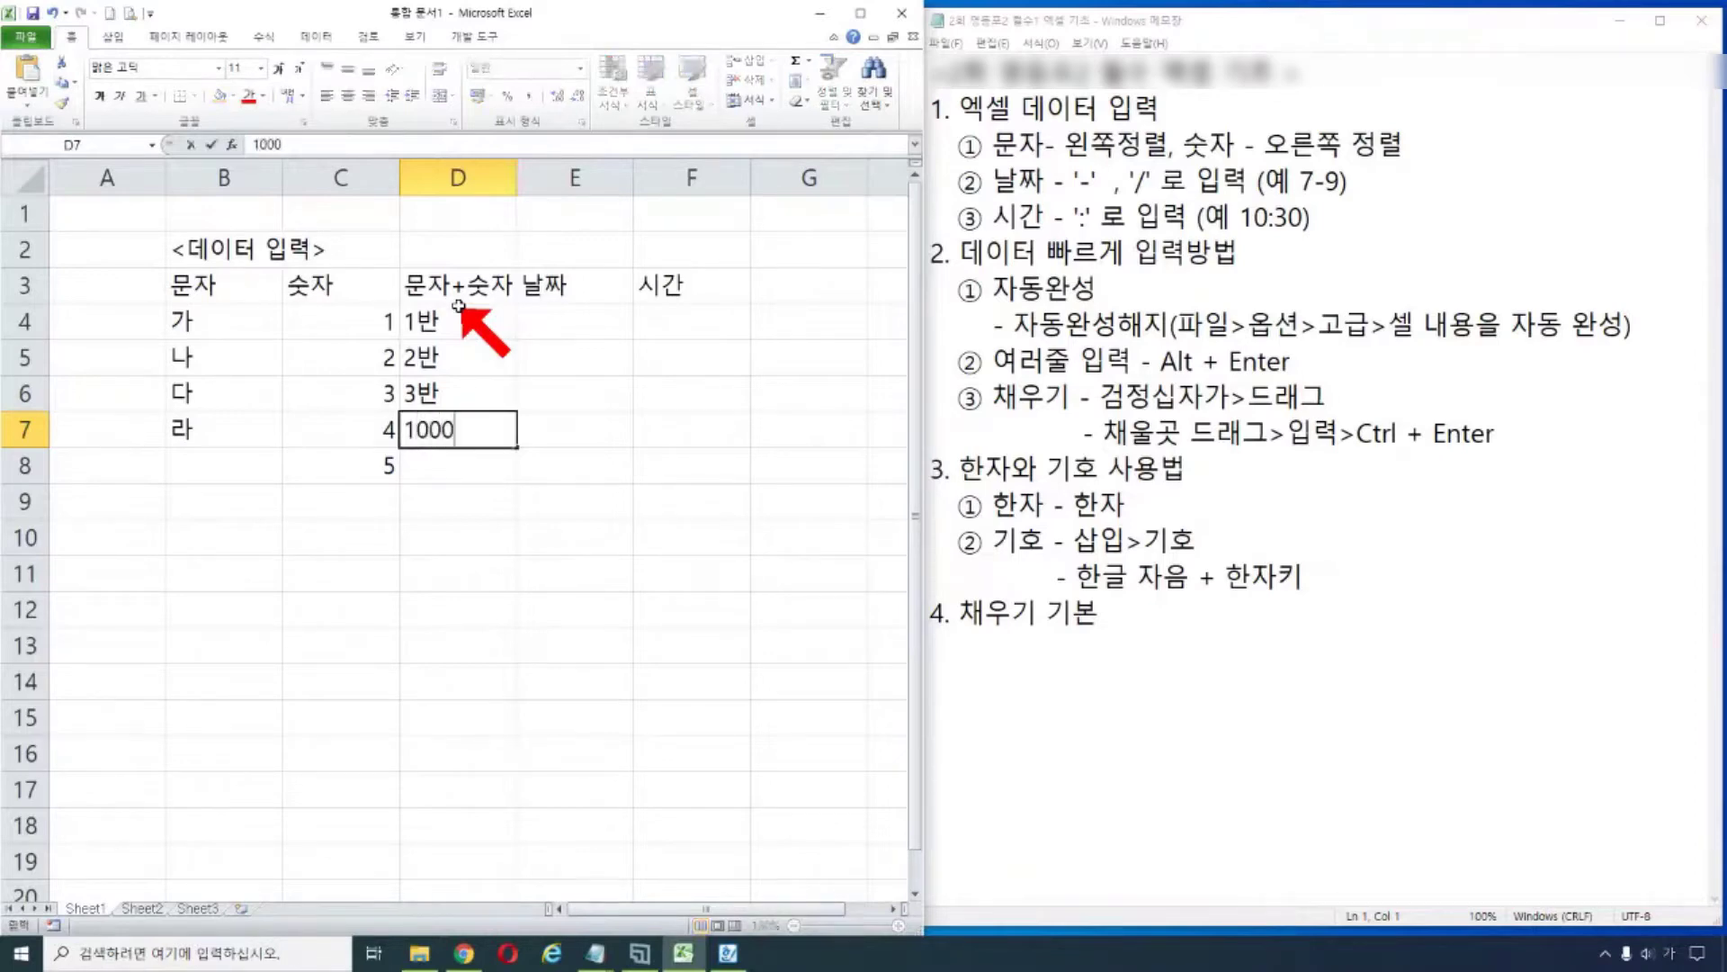
pyautogui.write('원')
pyautogui.press('Return')
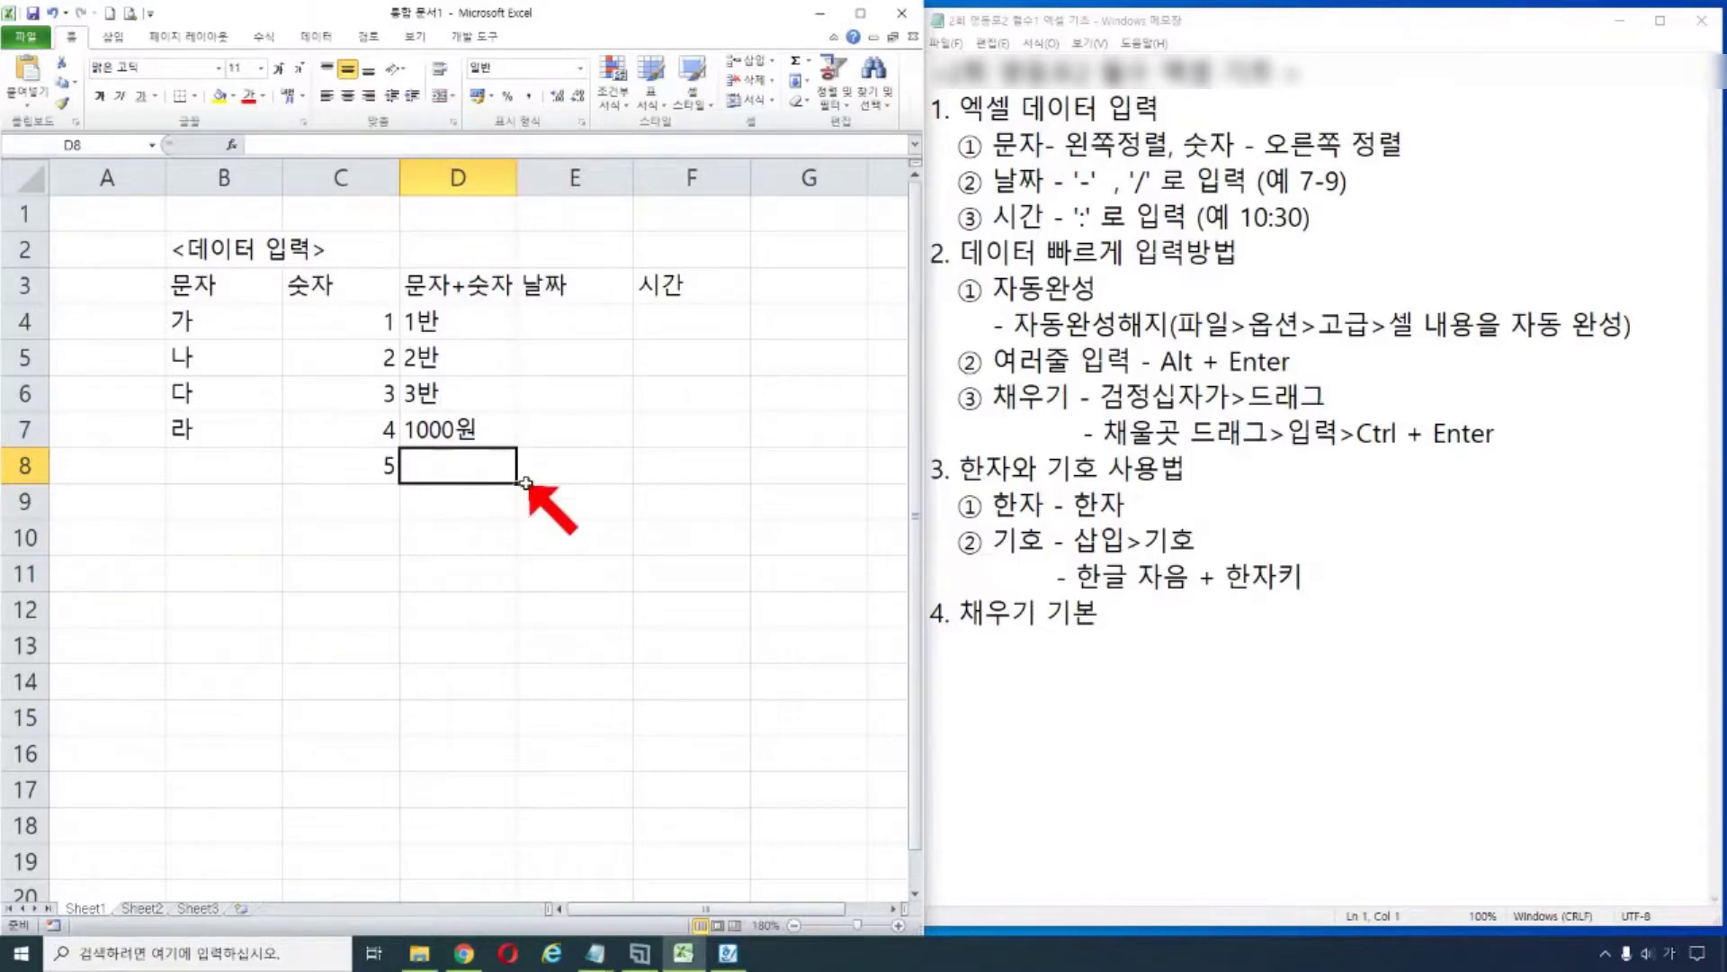
pyautogui.click(465, 429)
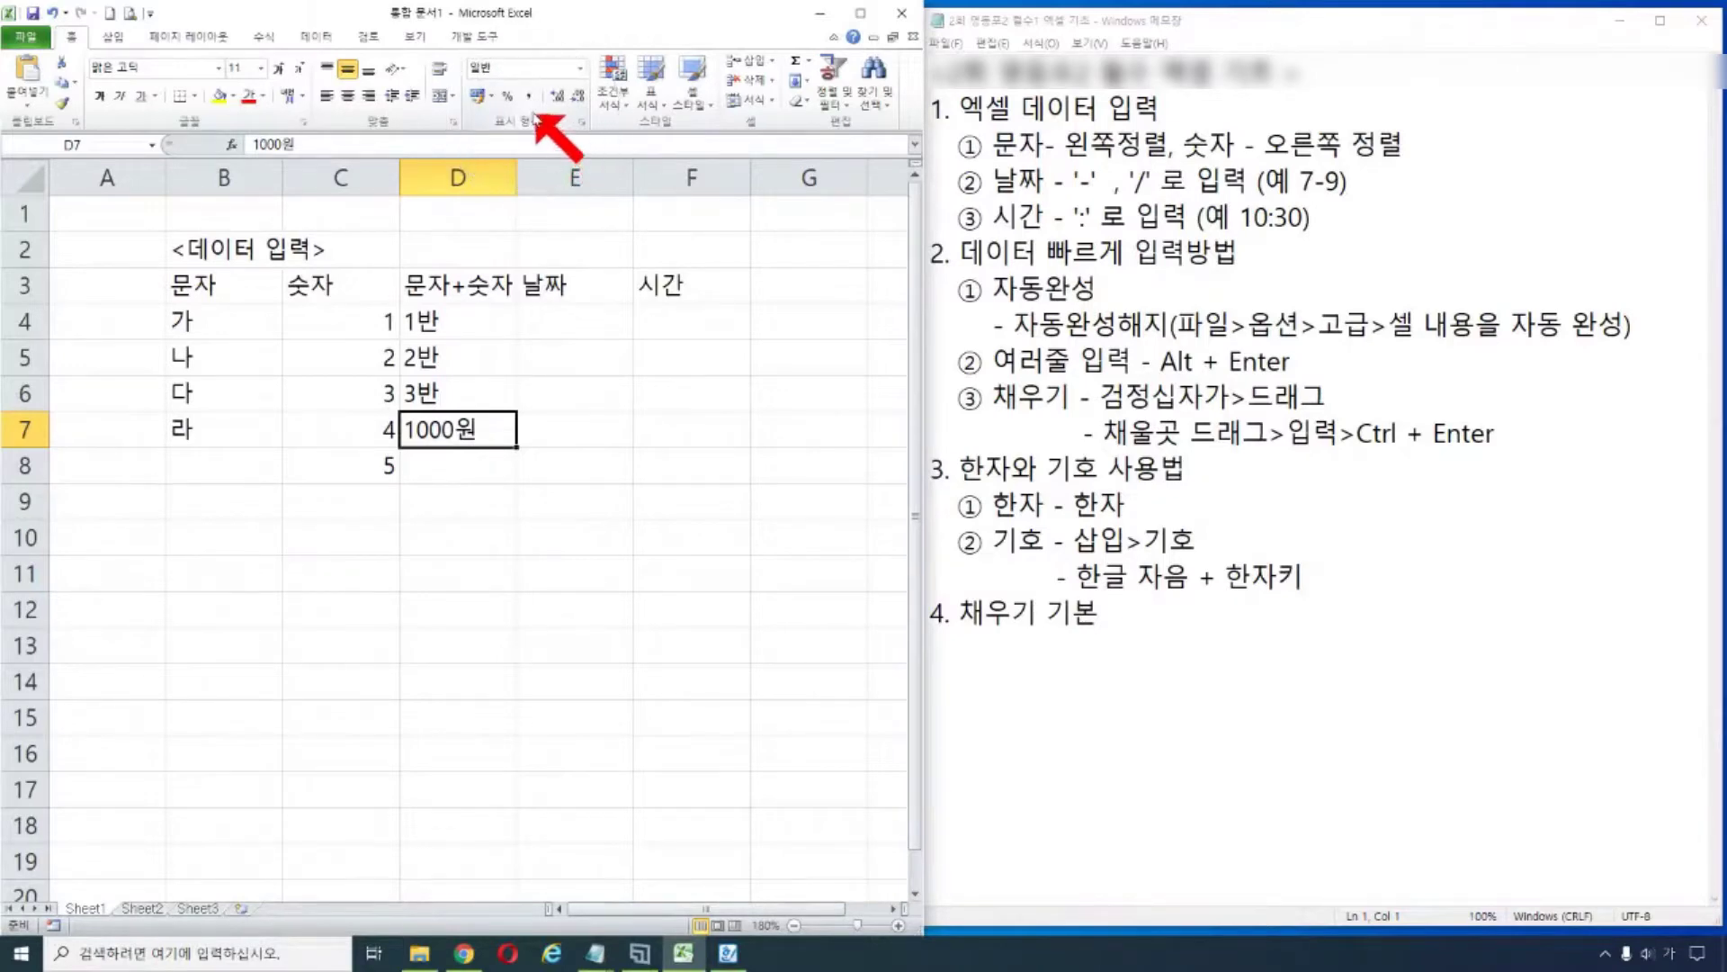
# - Select cell E4 and widen column E to roughly twice its width for the date entries
pyautogui.click(578, 324)
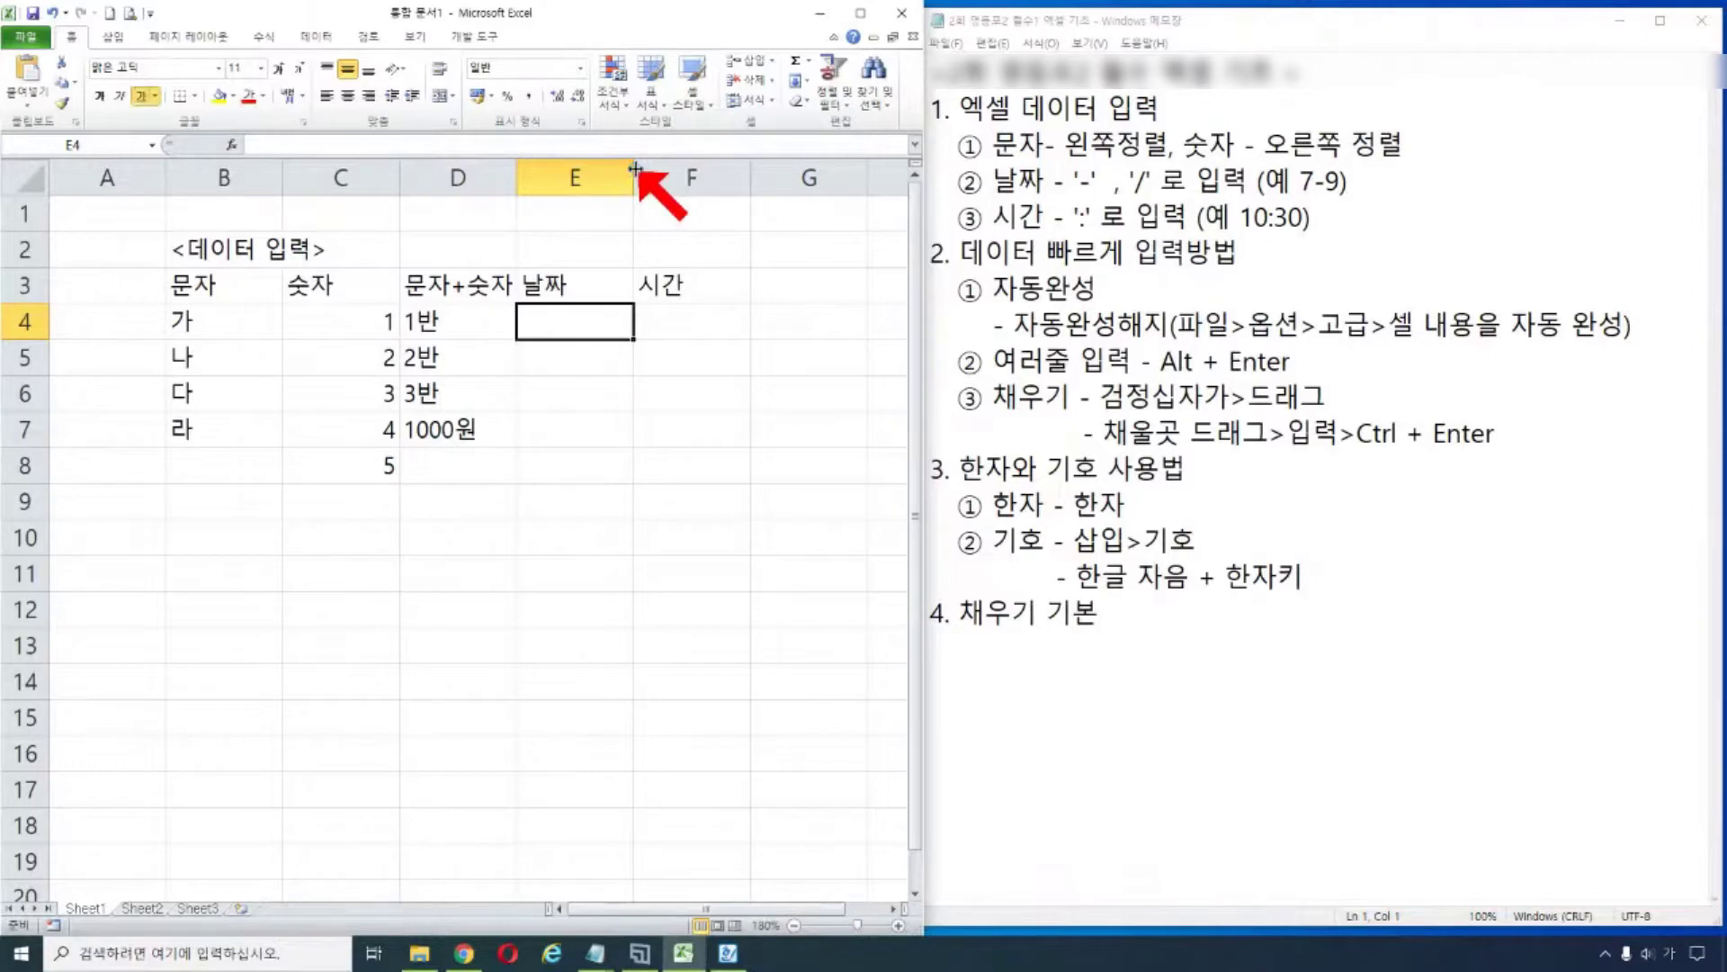
pyautogui.moveTo(635, 169); pyautogui.dragTo(706, 174)
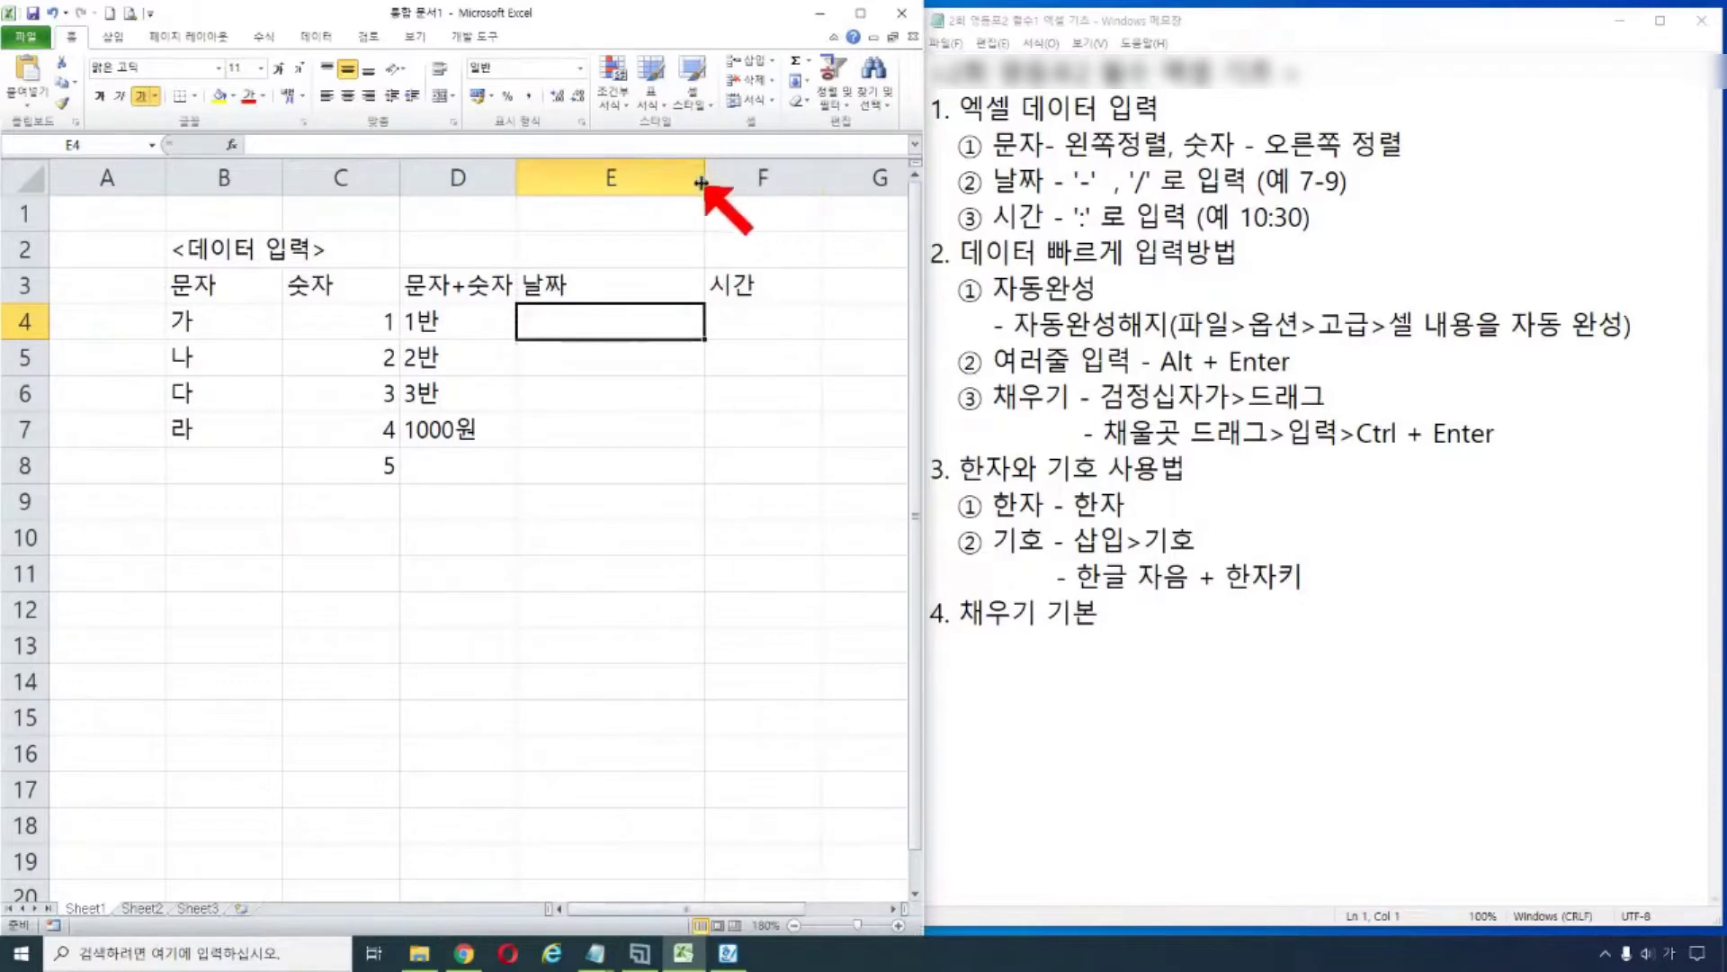
pyautogui.moveTo(706, 177); pyautogui.dragTo(741, 176)
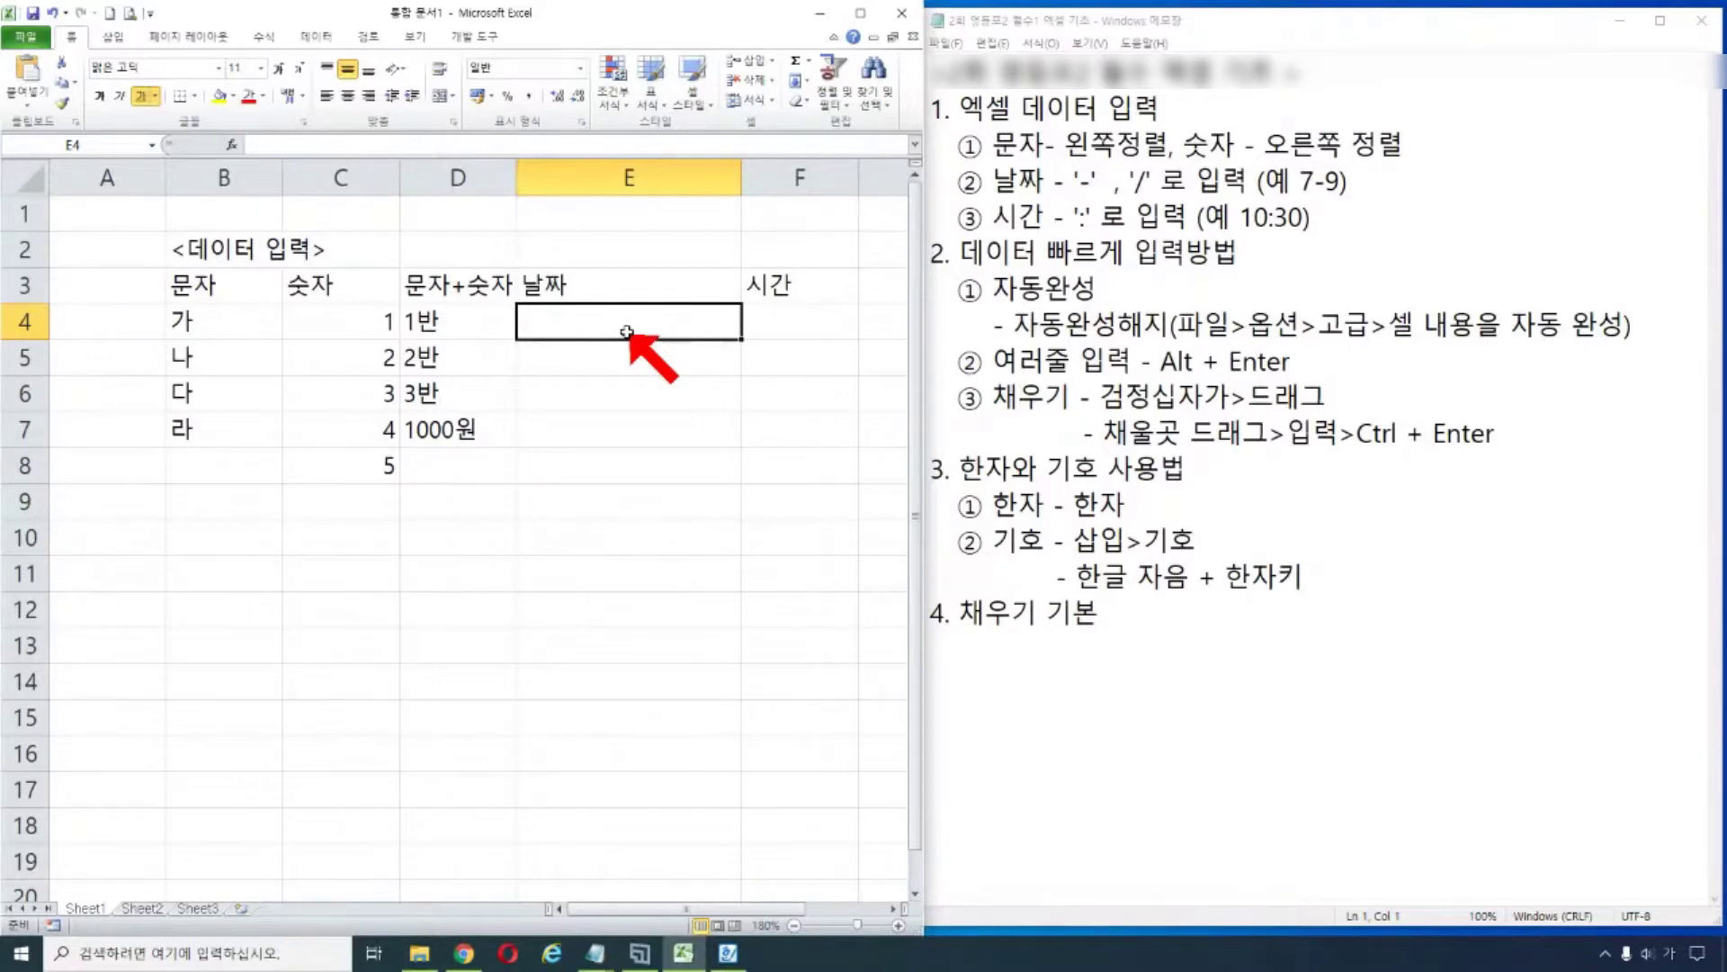
# - Enter 10월7일 as text in cell E4 under the 날짜 header
pyautogui.write('10')
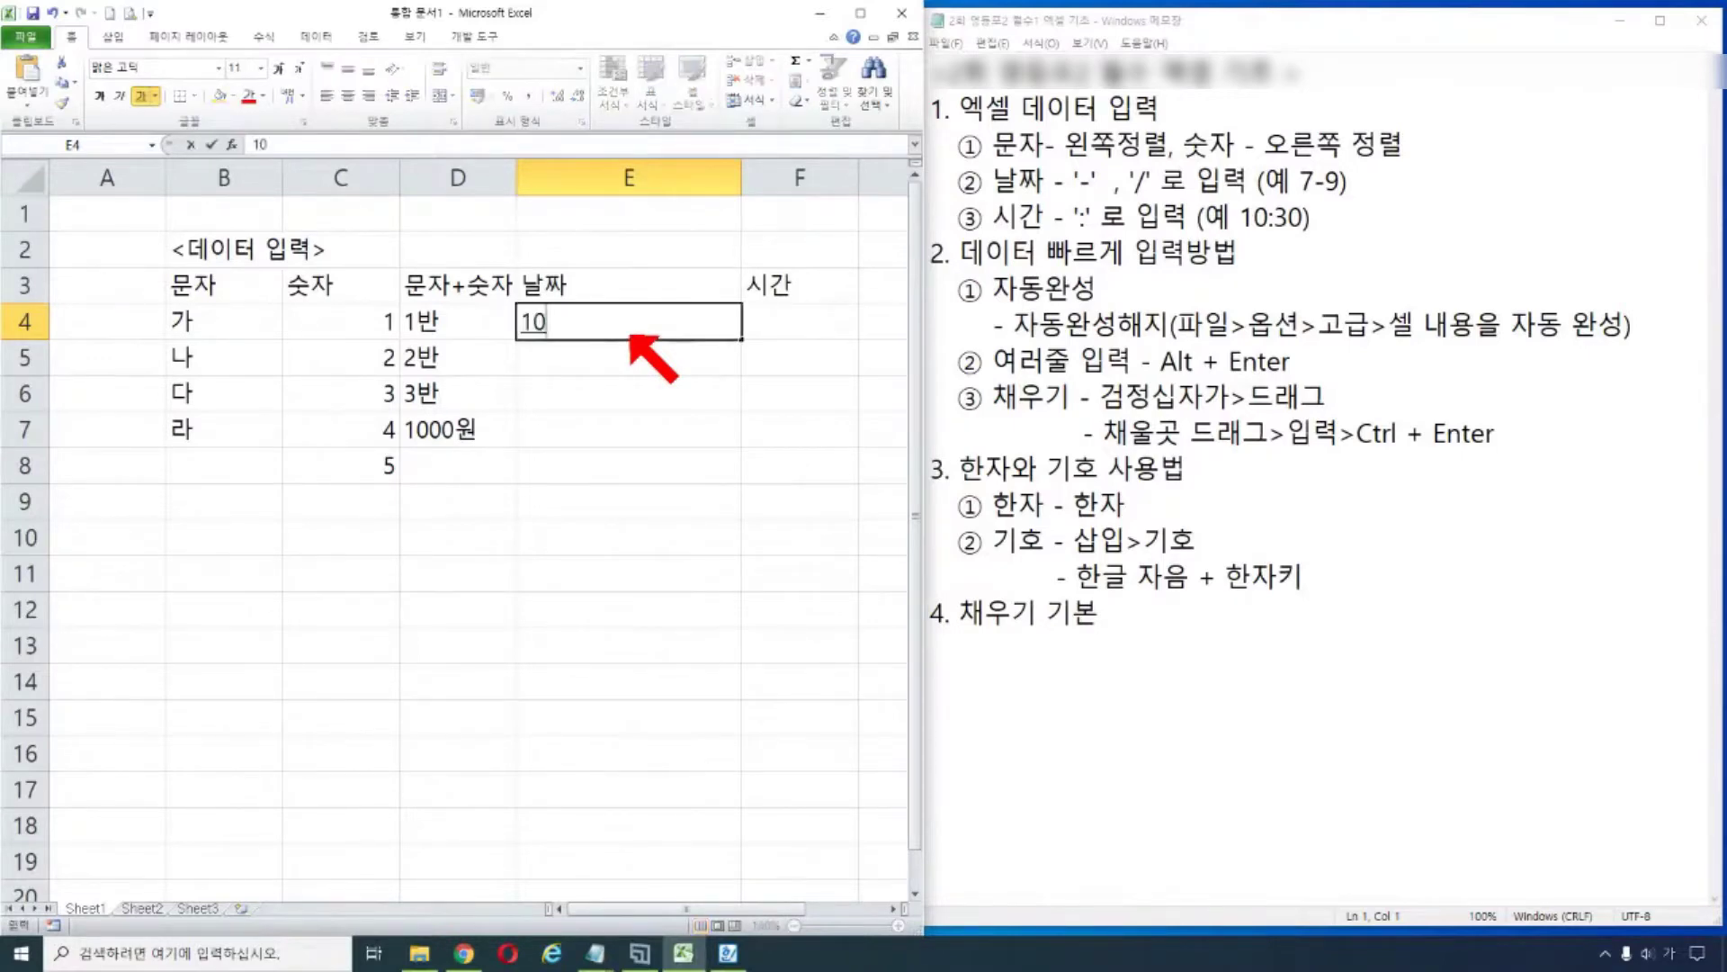
pyautogui.write('월7일')
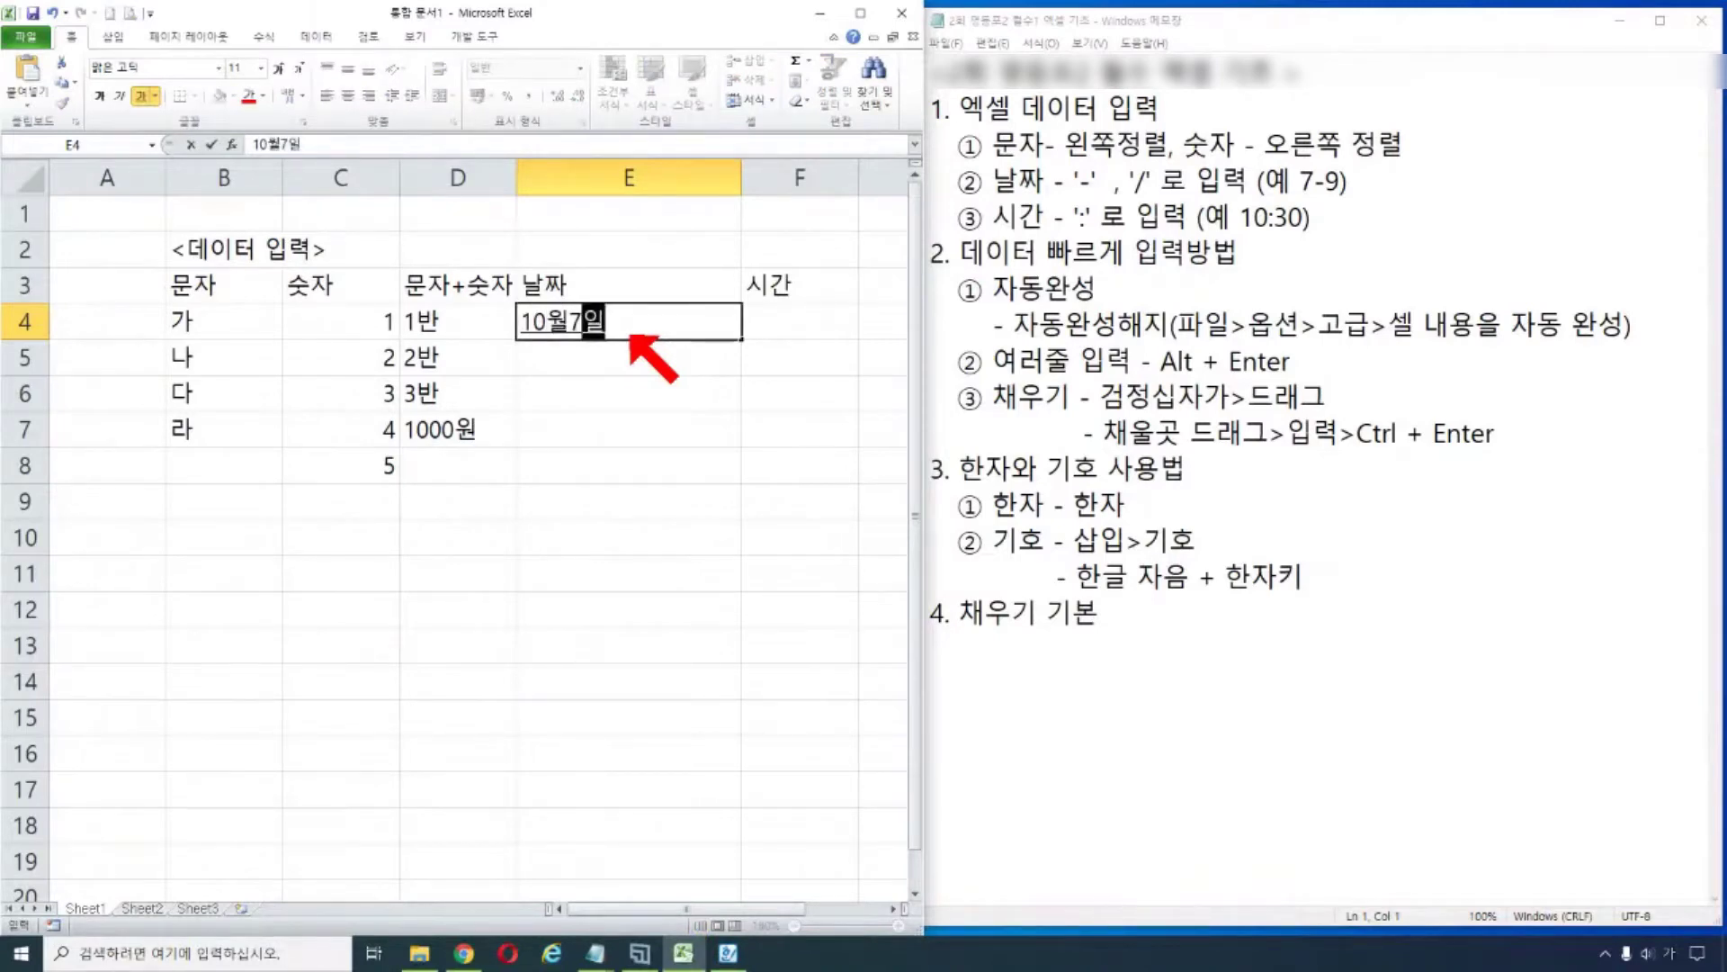
pyautogui.press('Return')
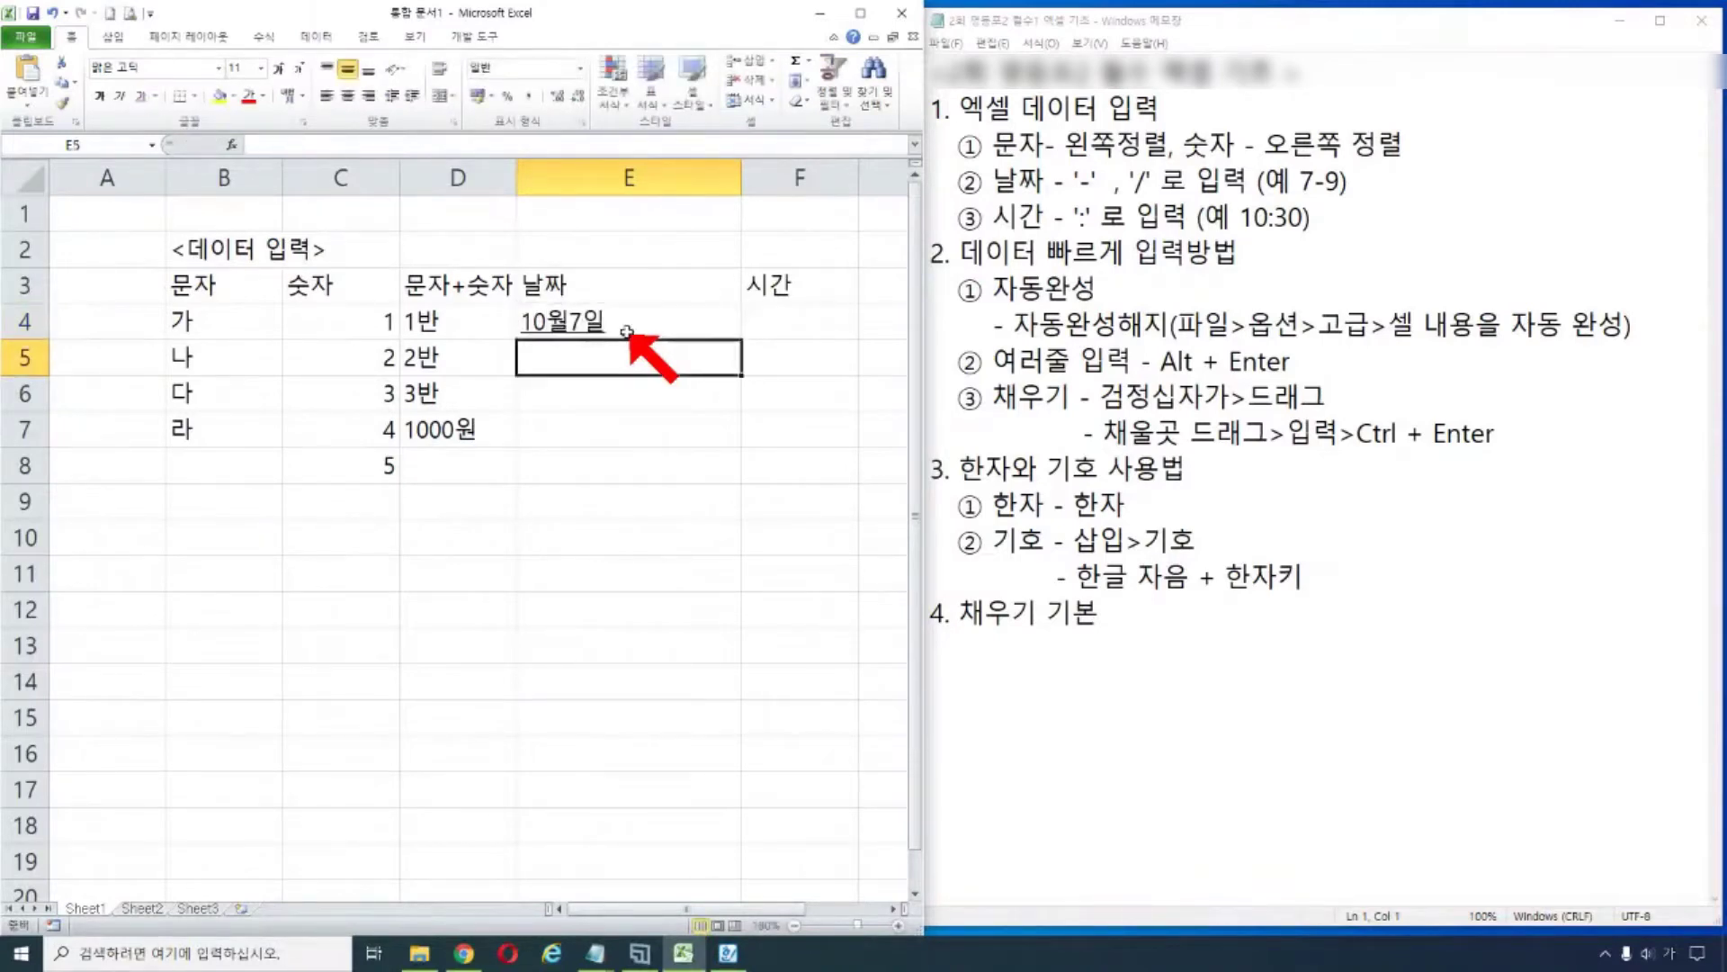
# - Remove the underline from the 10월7일 entry in cell E4
pyautogui.click(605, 328)
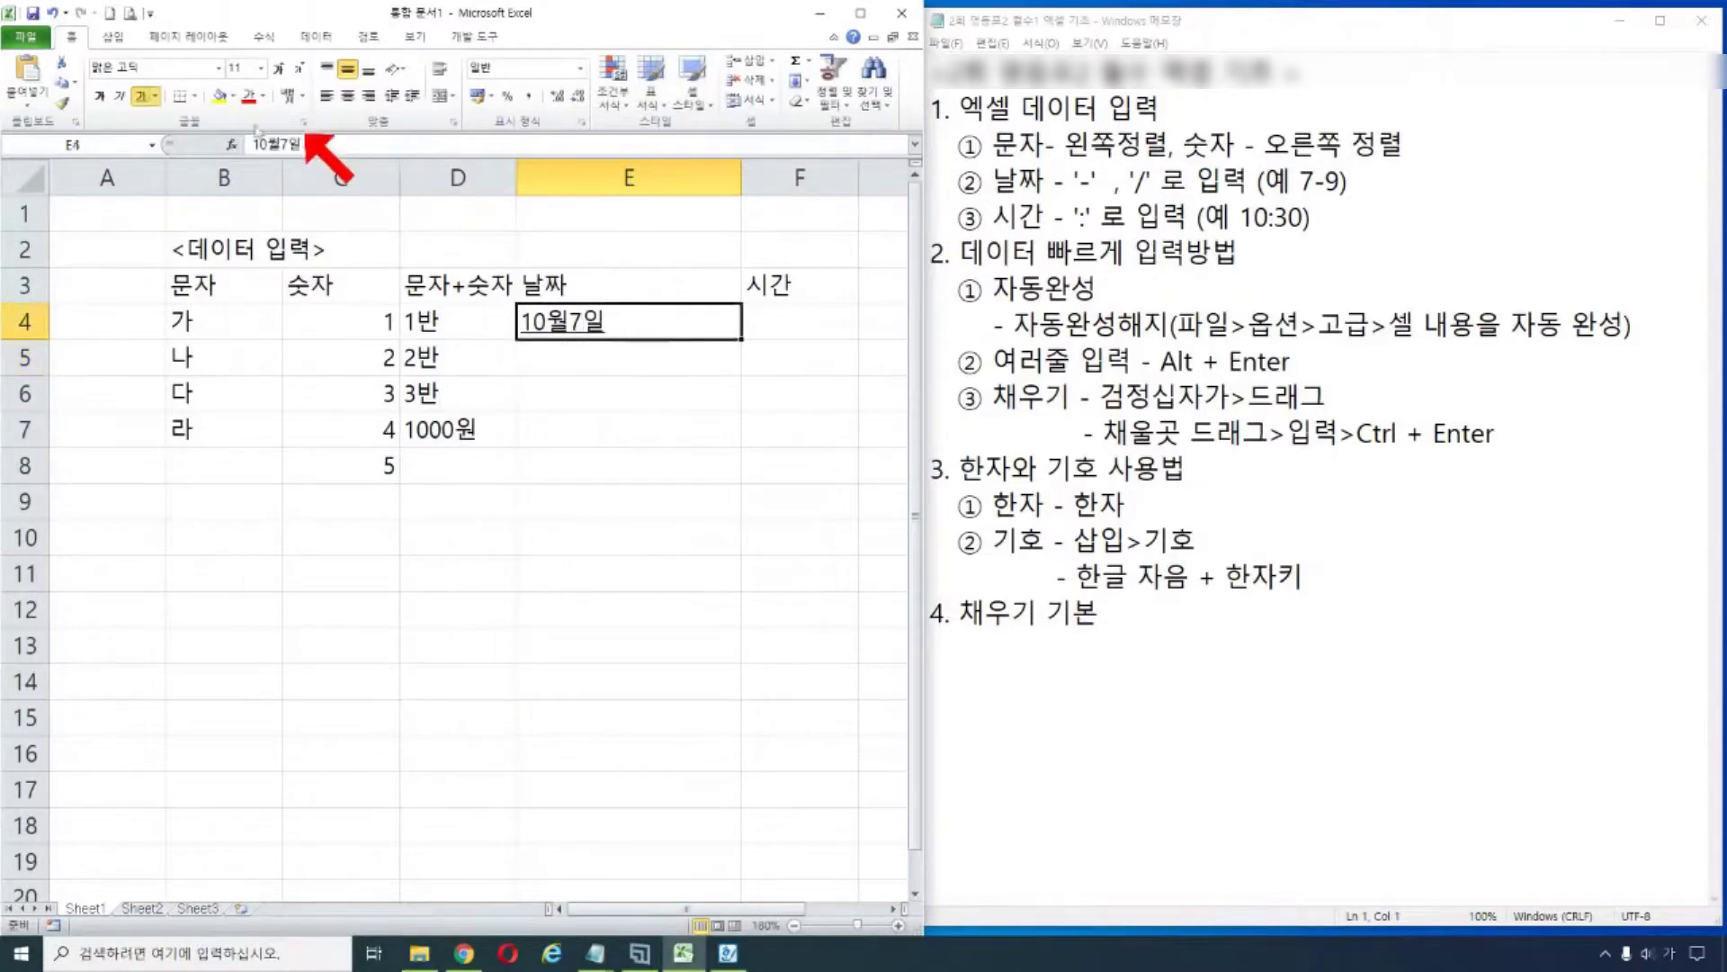
pyautogui.click(144, 97)
pyautogui.click(581, 428)
pyautogui.click(566, 329)
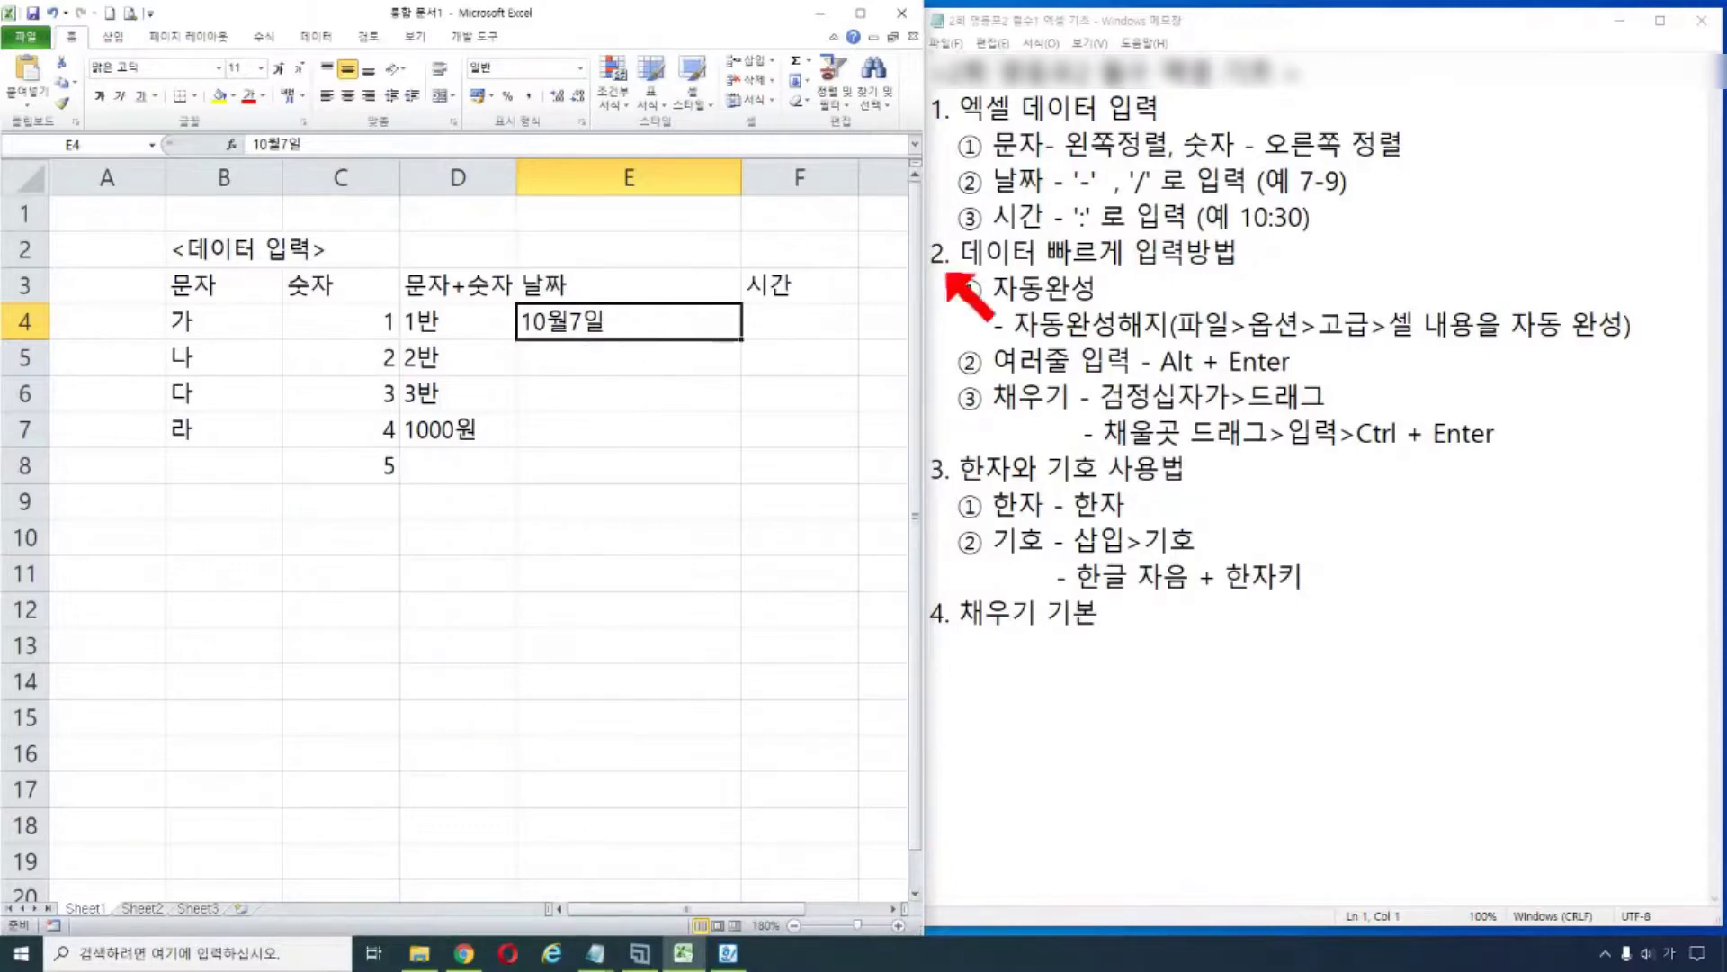
# - Highlight the Notepad line on entering dates with '-' or '/' and return to the Excel worksheet
pyautogui.moveTo(992, 183); pyautogui.dragTo(1395, 185)
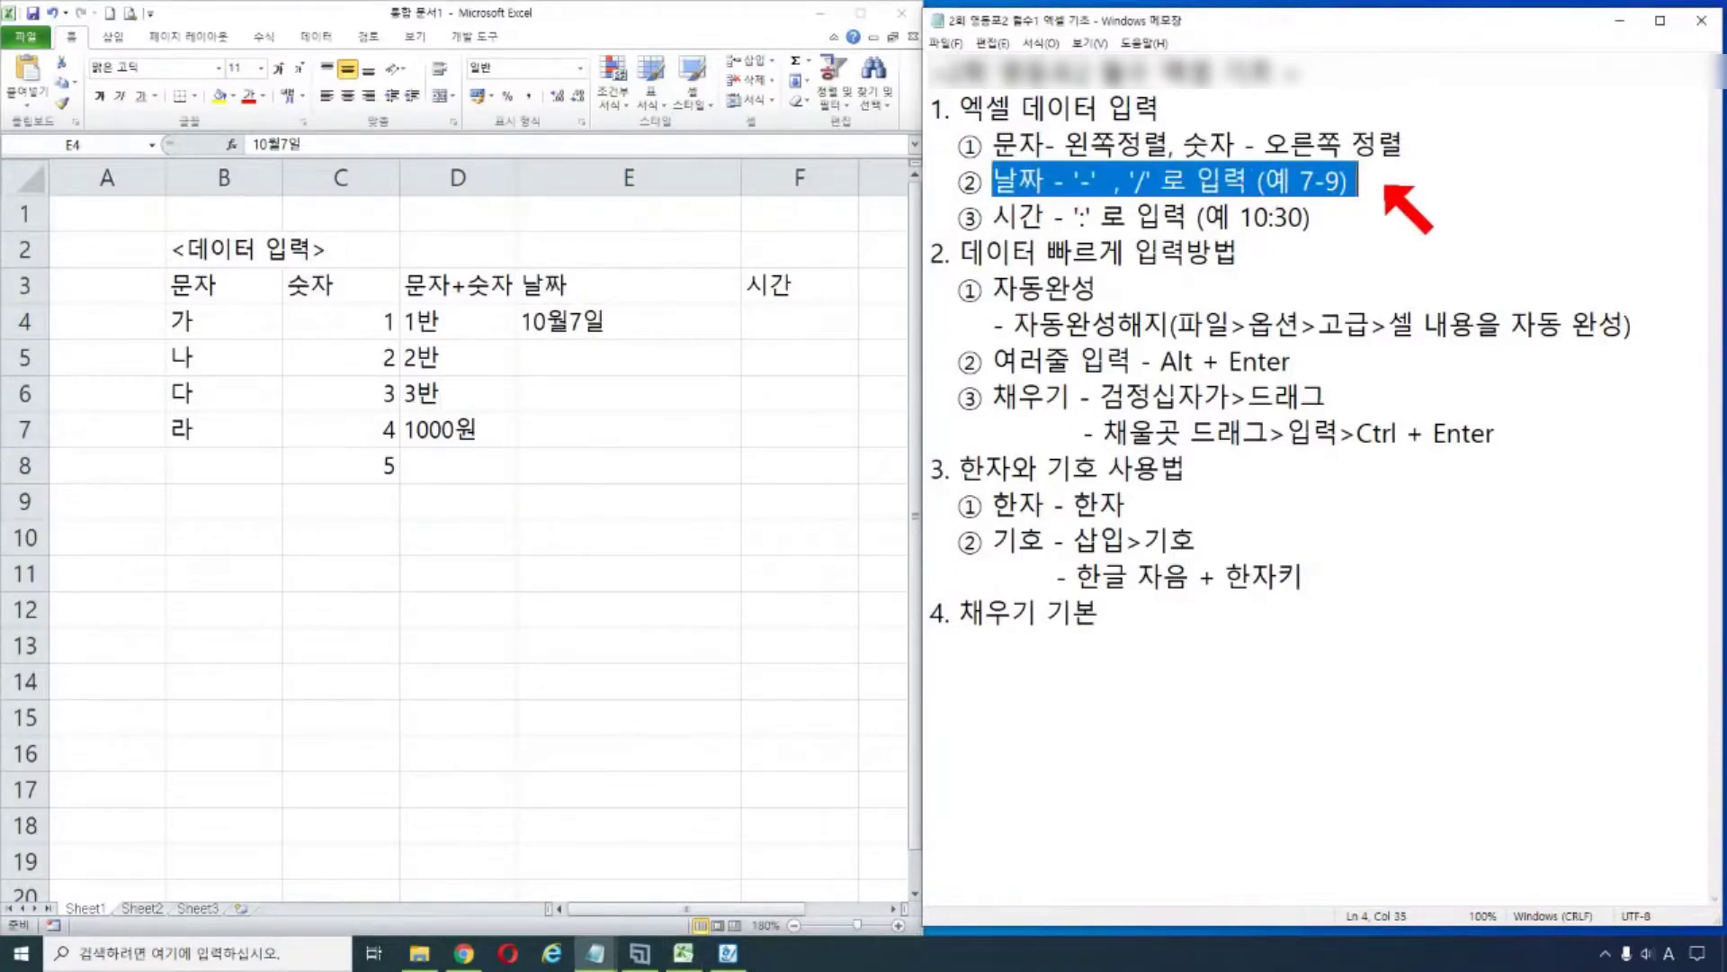
pyautogui.click(652, 320)
pyautogui.click(574, 394)
# - Enter the dates 10-7 in cell E5 and 10-8 in cell E6, using hyphens
pyautogui.click(560, 352)
pyautogui.write('10-87')
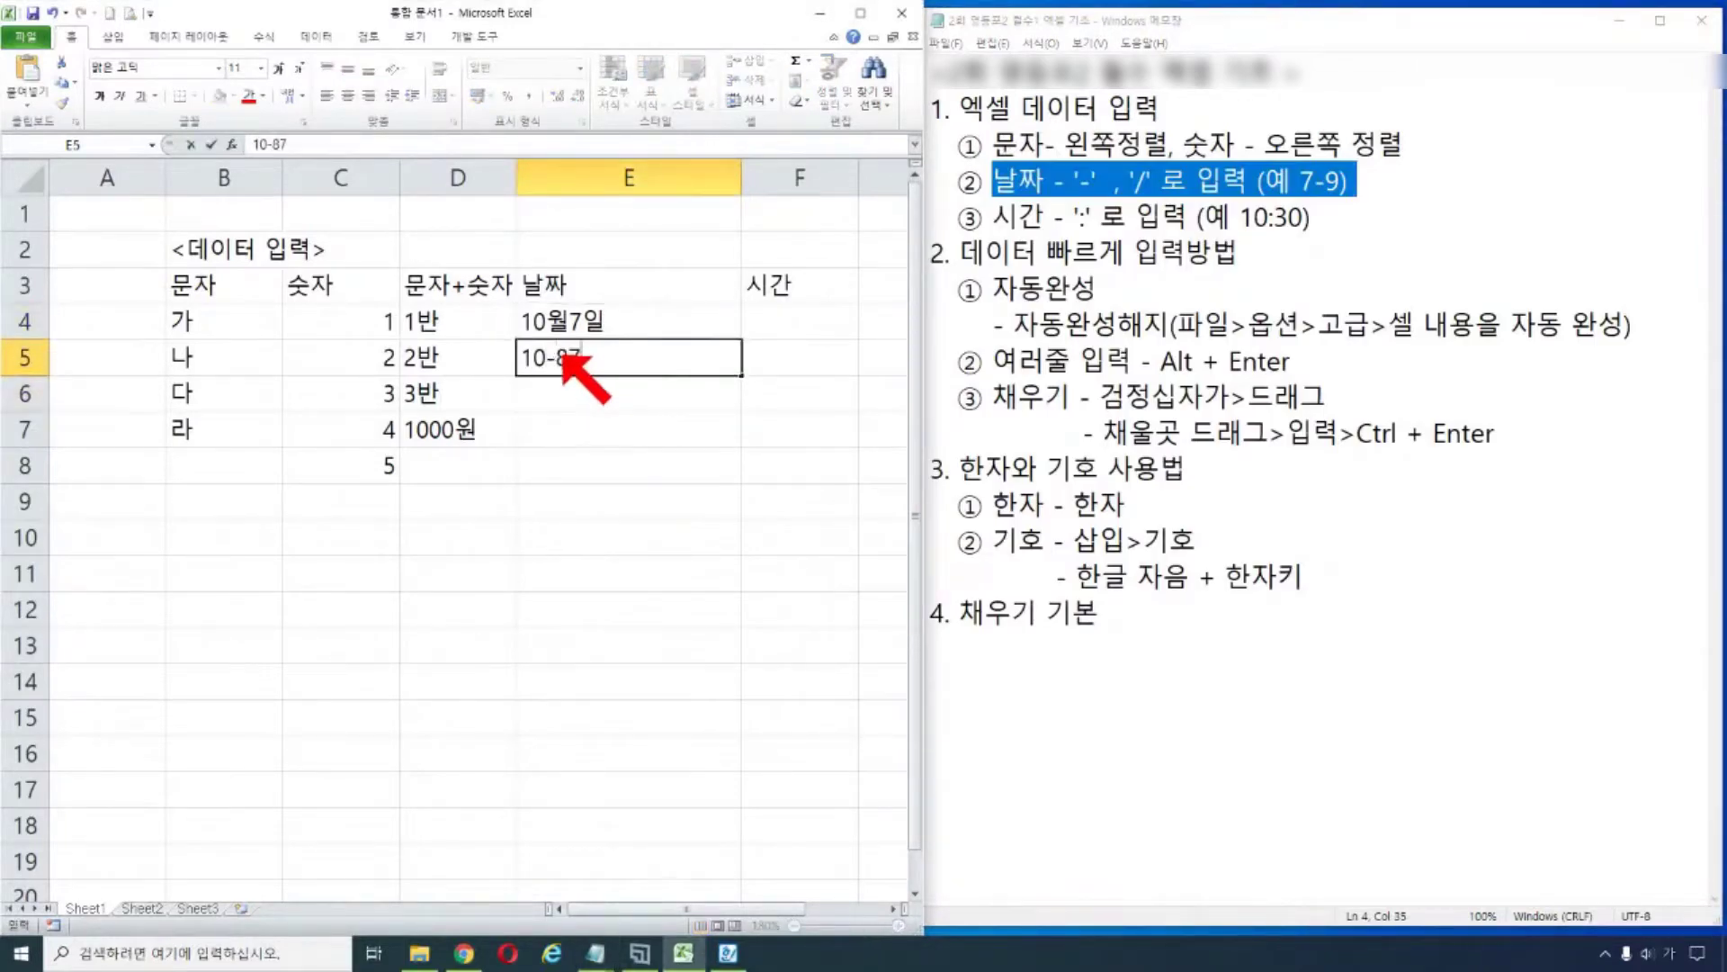
pyautogui.press('BackSpace')
pyautogui.press('BackSpace')
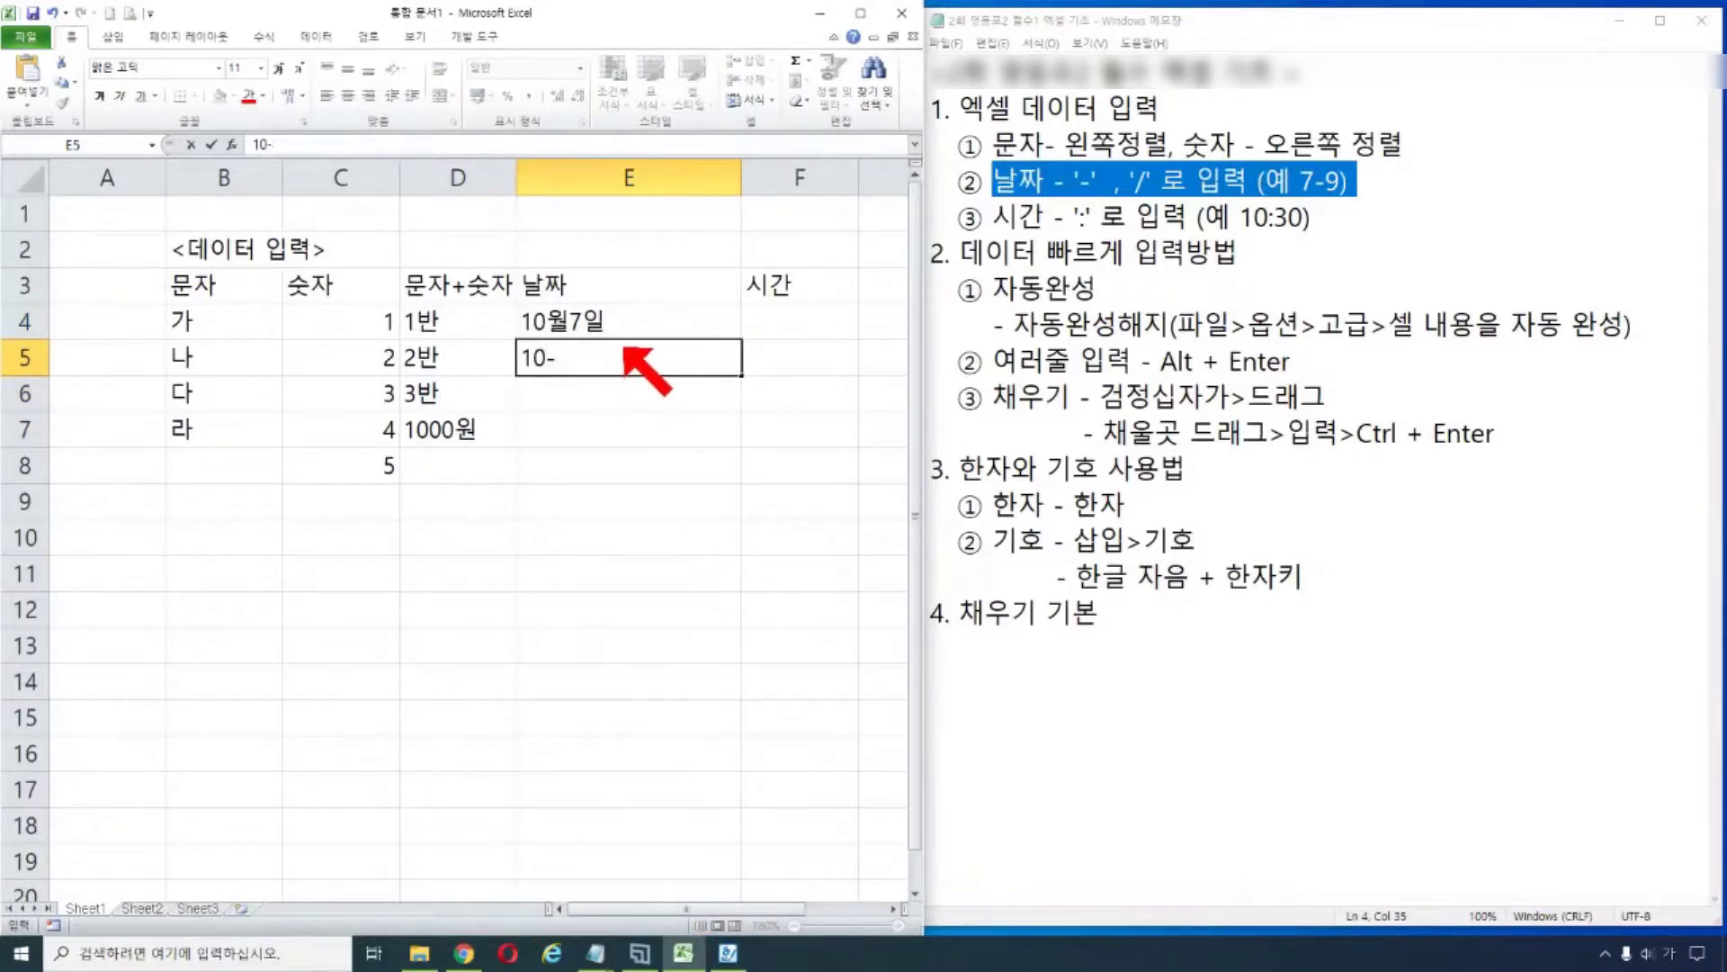
pyautogui.write('7')
pyautogui.press('Return')
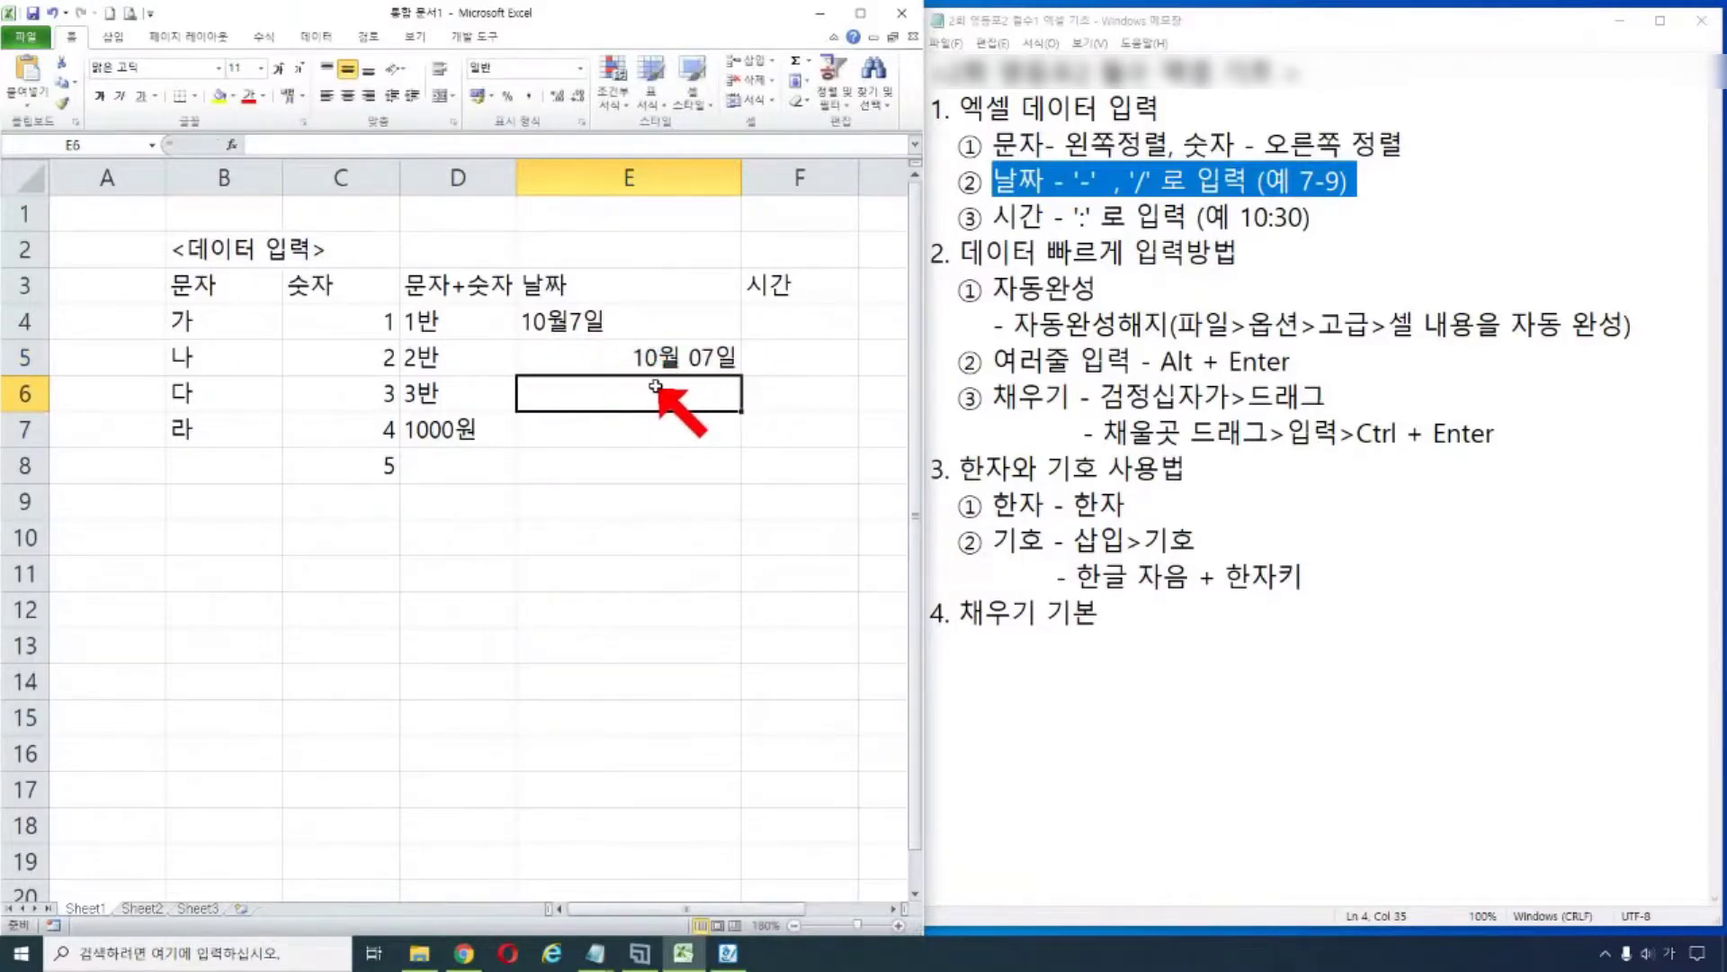
pyautogui.write('10-8')
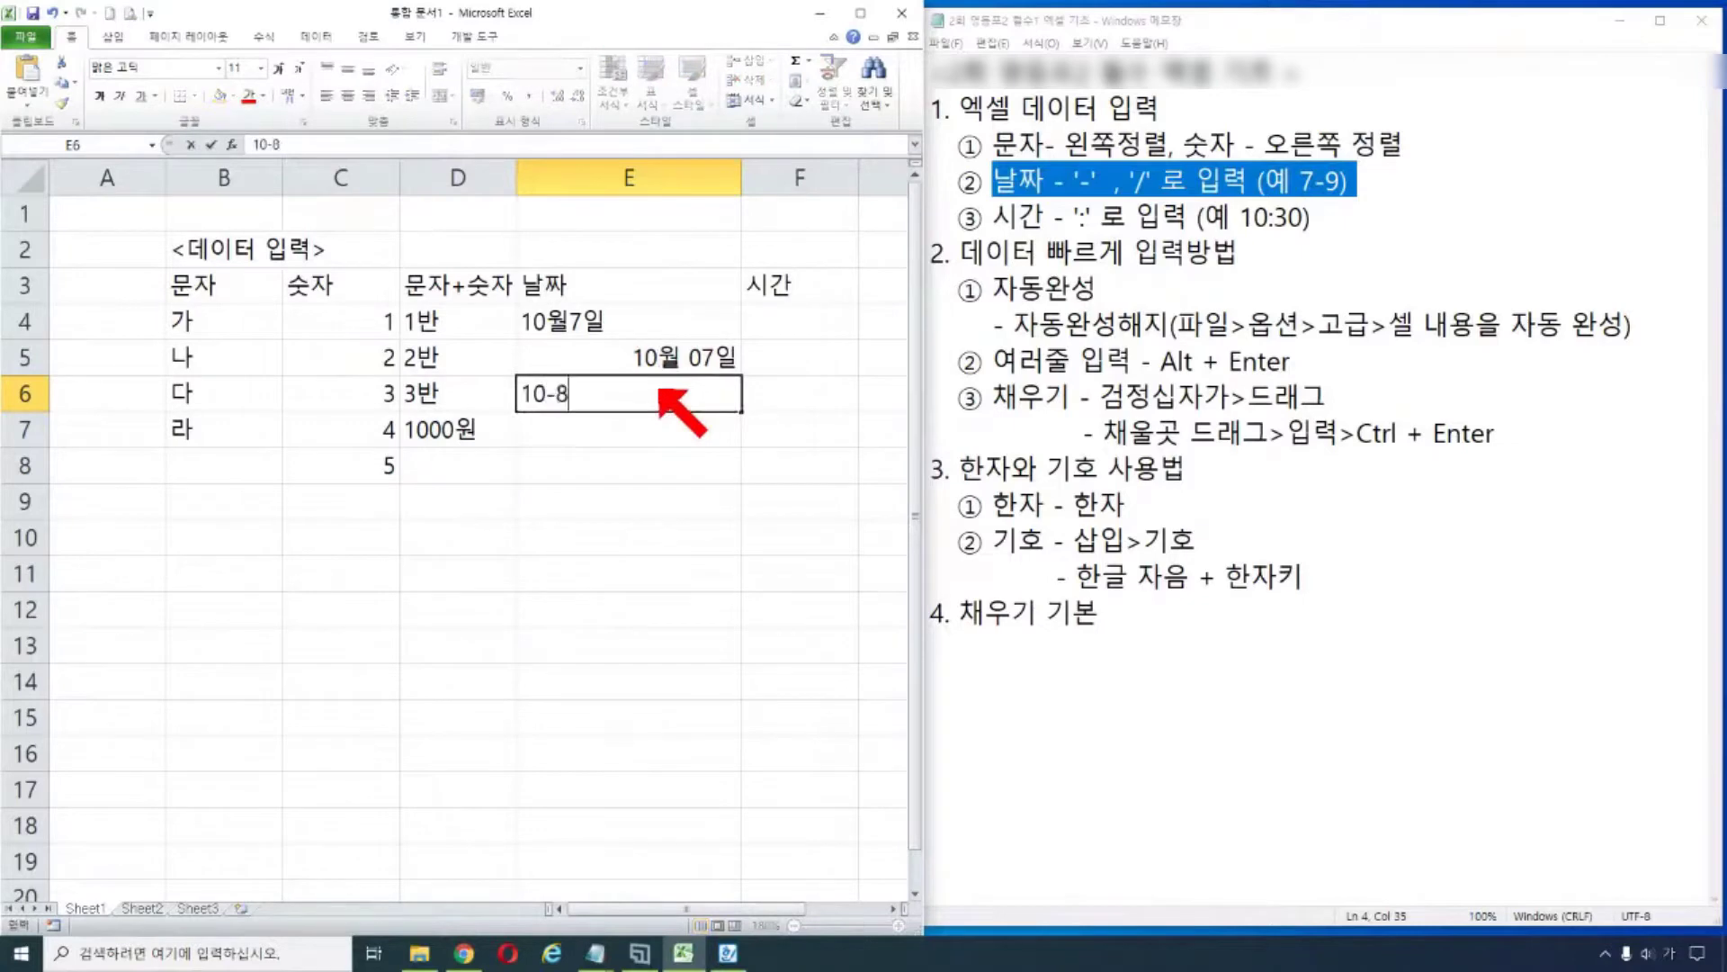
pyautogui.press('Return')
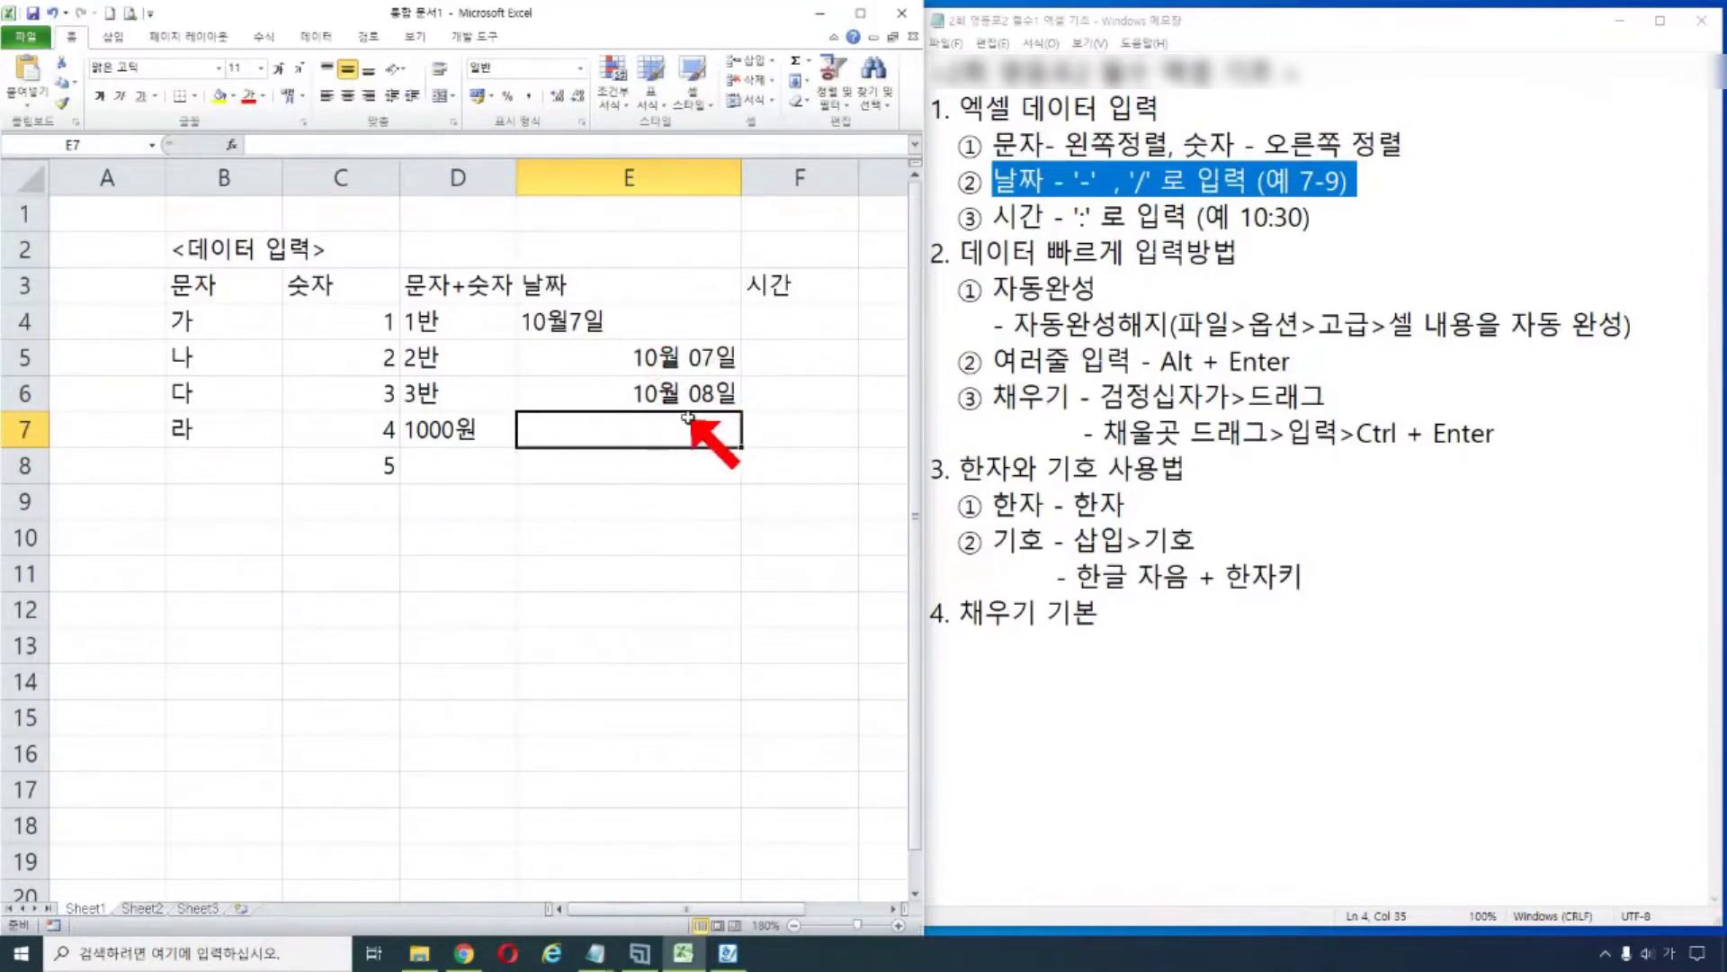
# - Select cell E5 to check its stored date and minimize the Excel window to reach the desktop
pyautogui.click(682, 360)
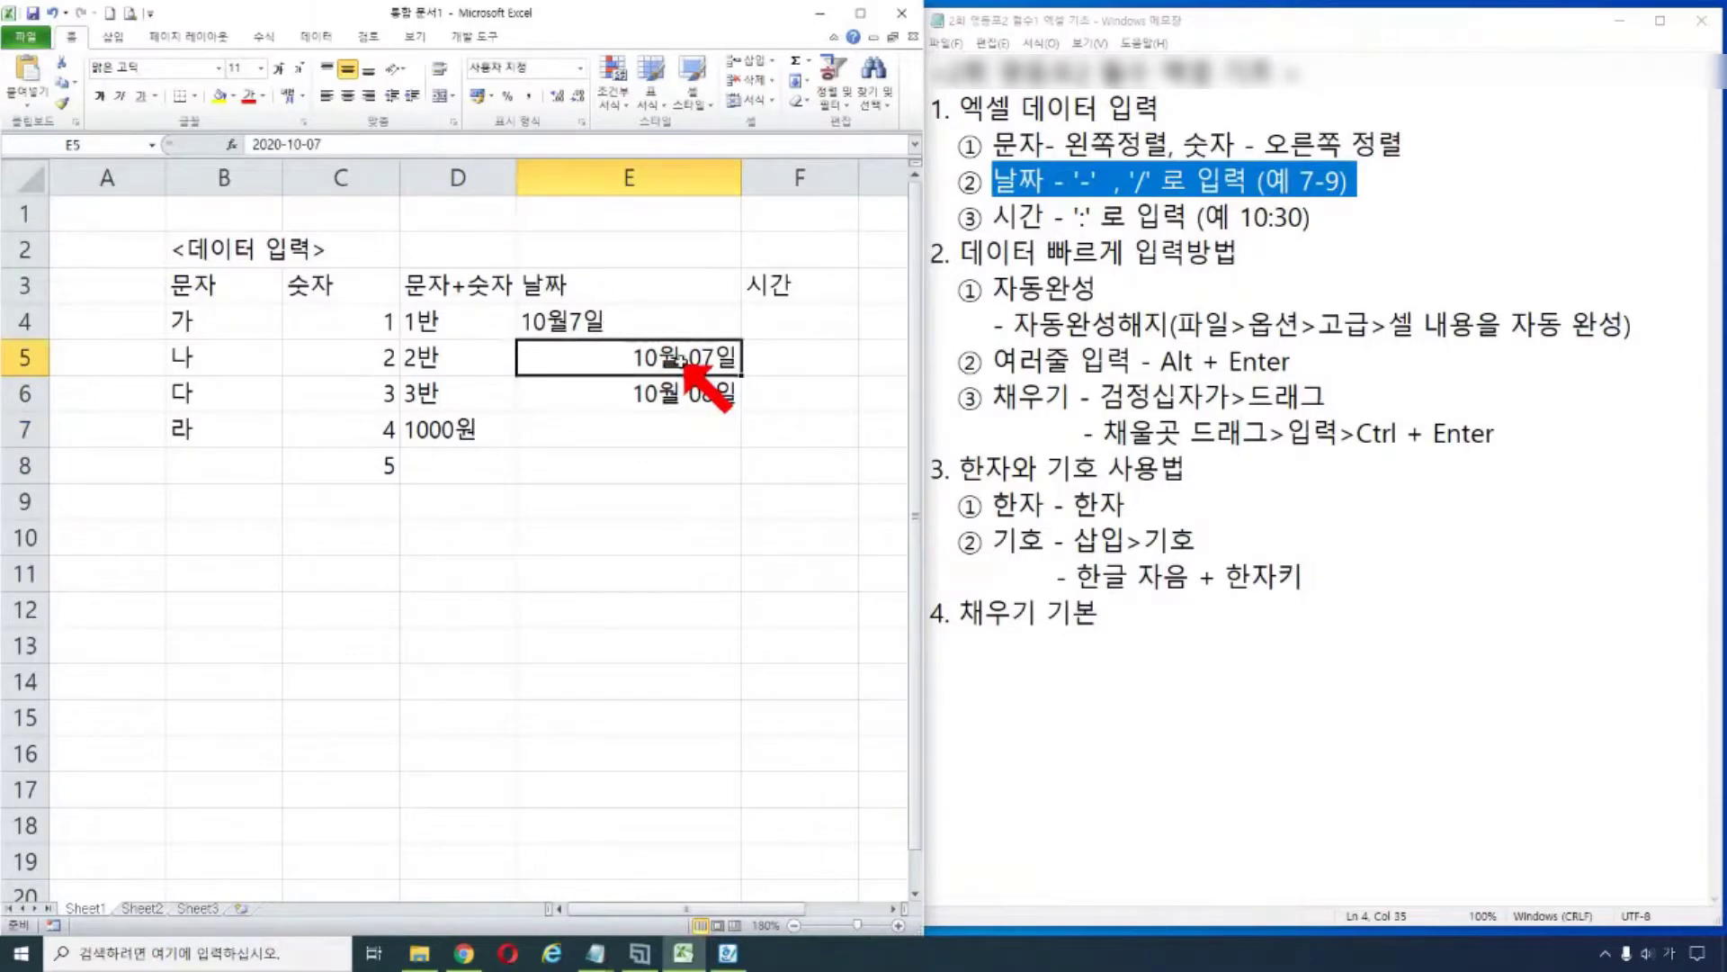
pyautogui.hotkey('ctrl', 'u')
pyautogui.hotkey('ctrl', 'u')
pyautogui.click(818, 15)
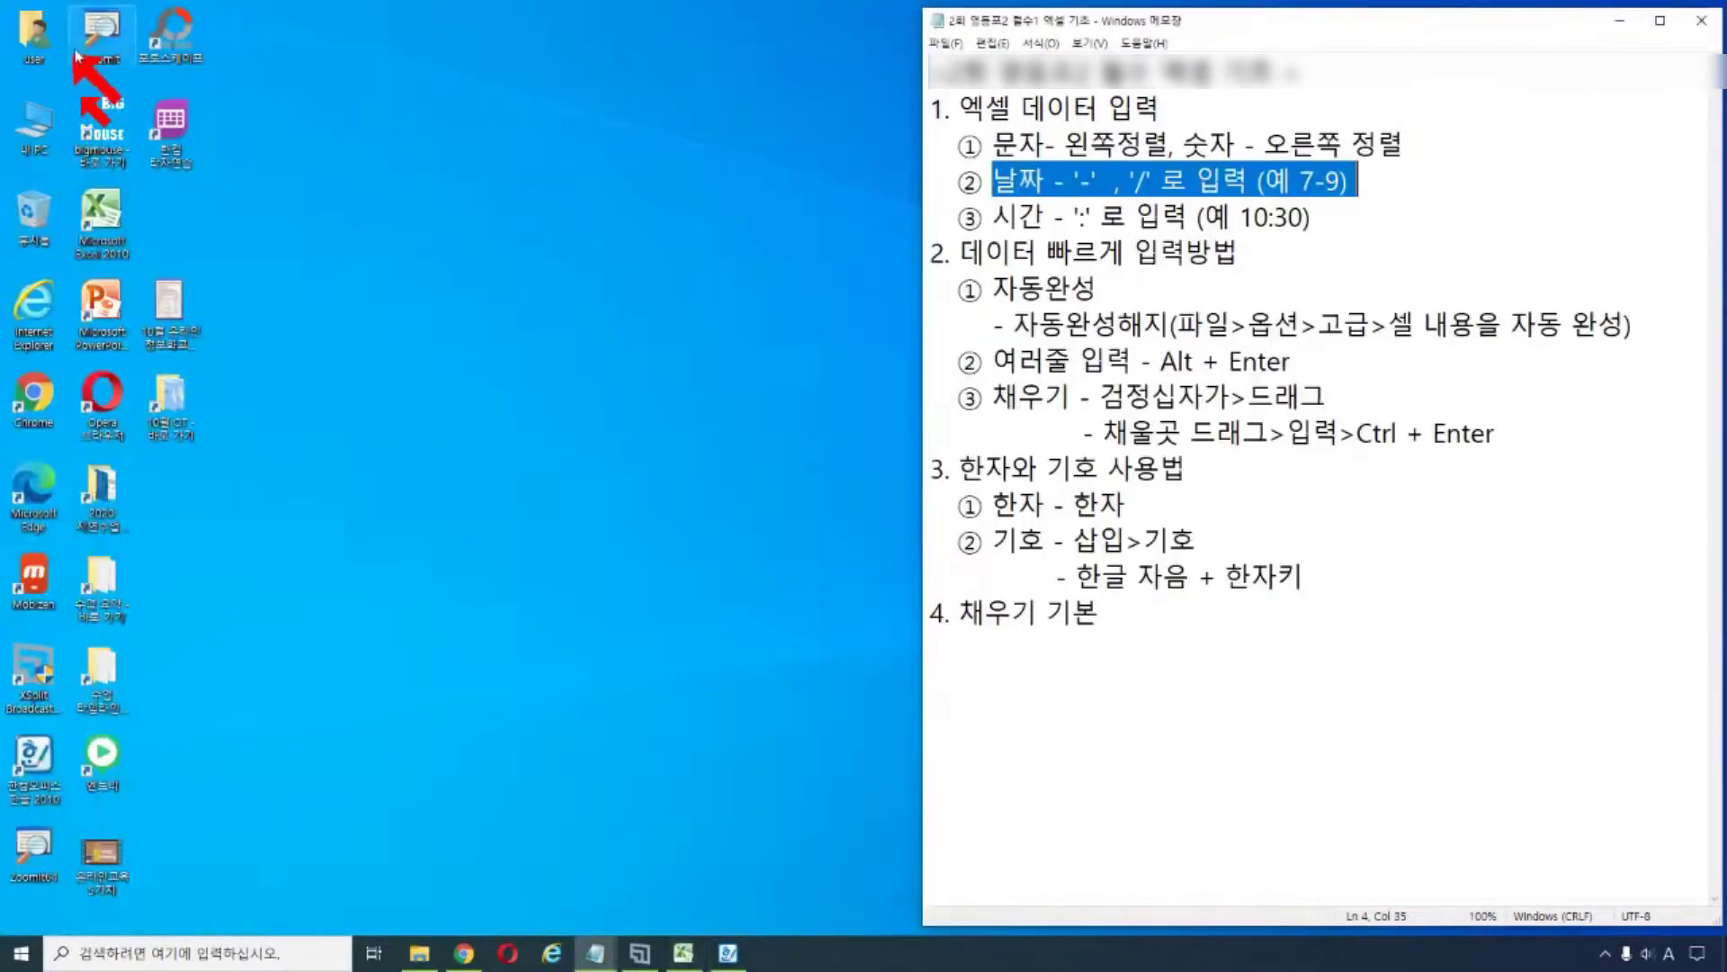
# - Return to the Excel worksheet, enter the date 2019-10-7 in cell E7 and select that cell to check its stored date
pyautogui.click(684, 954)
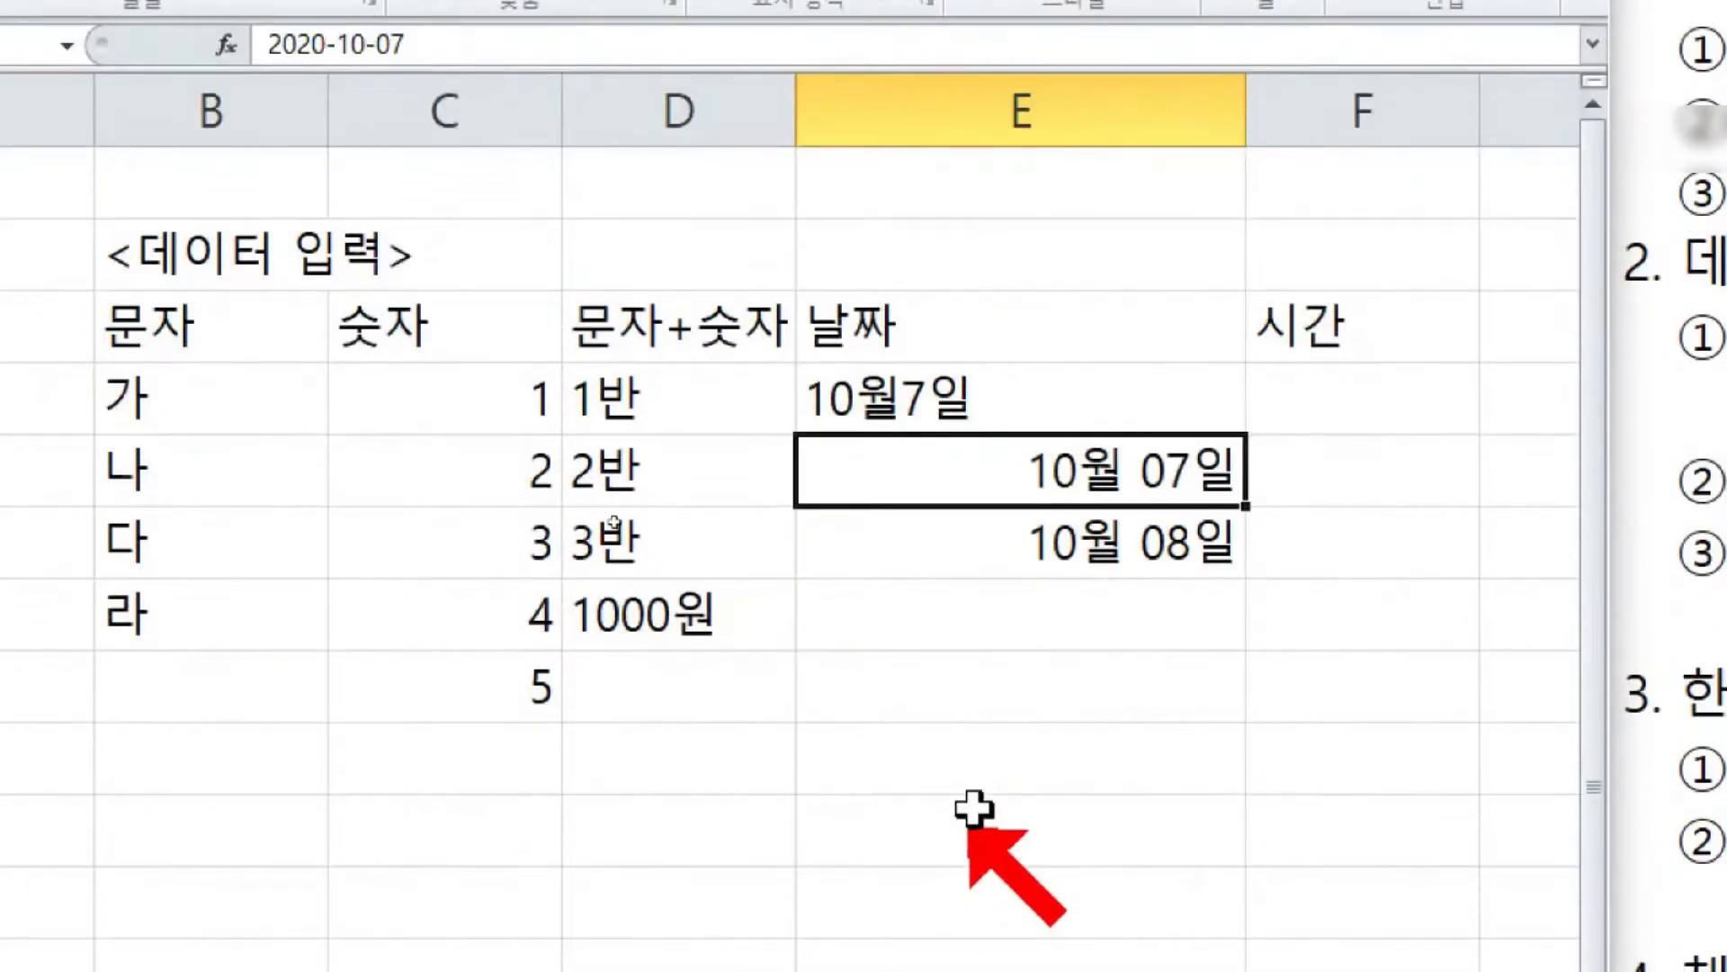
pyautogui.click(990, 866)
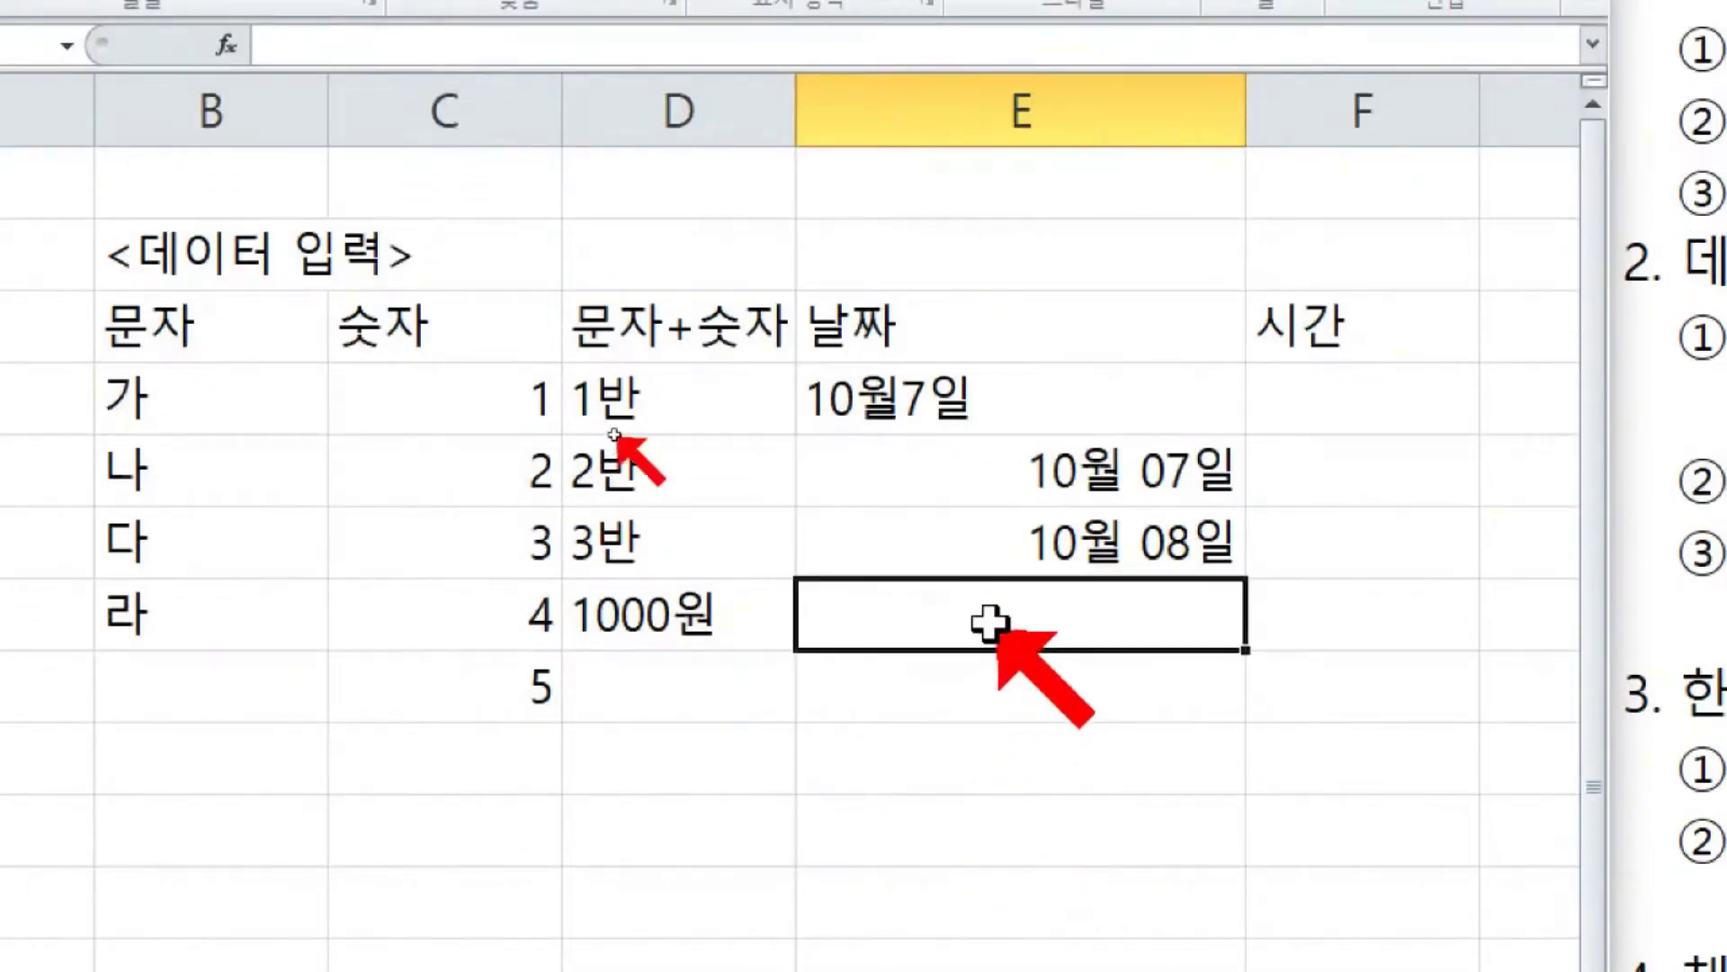
pyautogui.write('2019-')
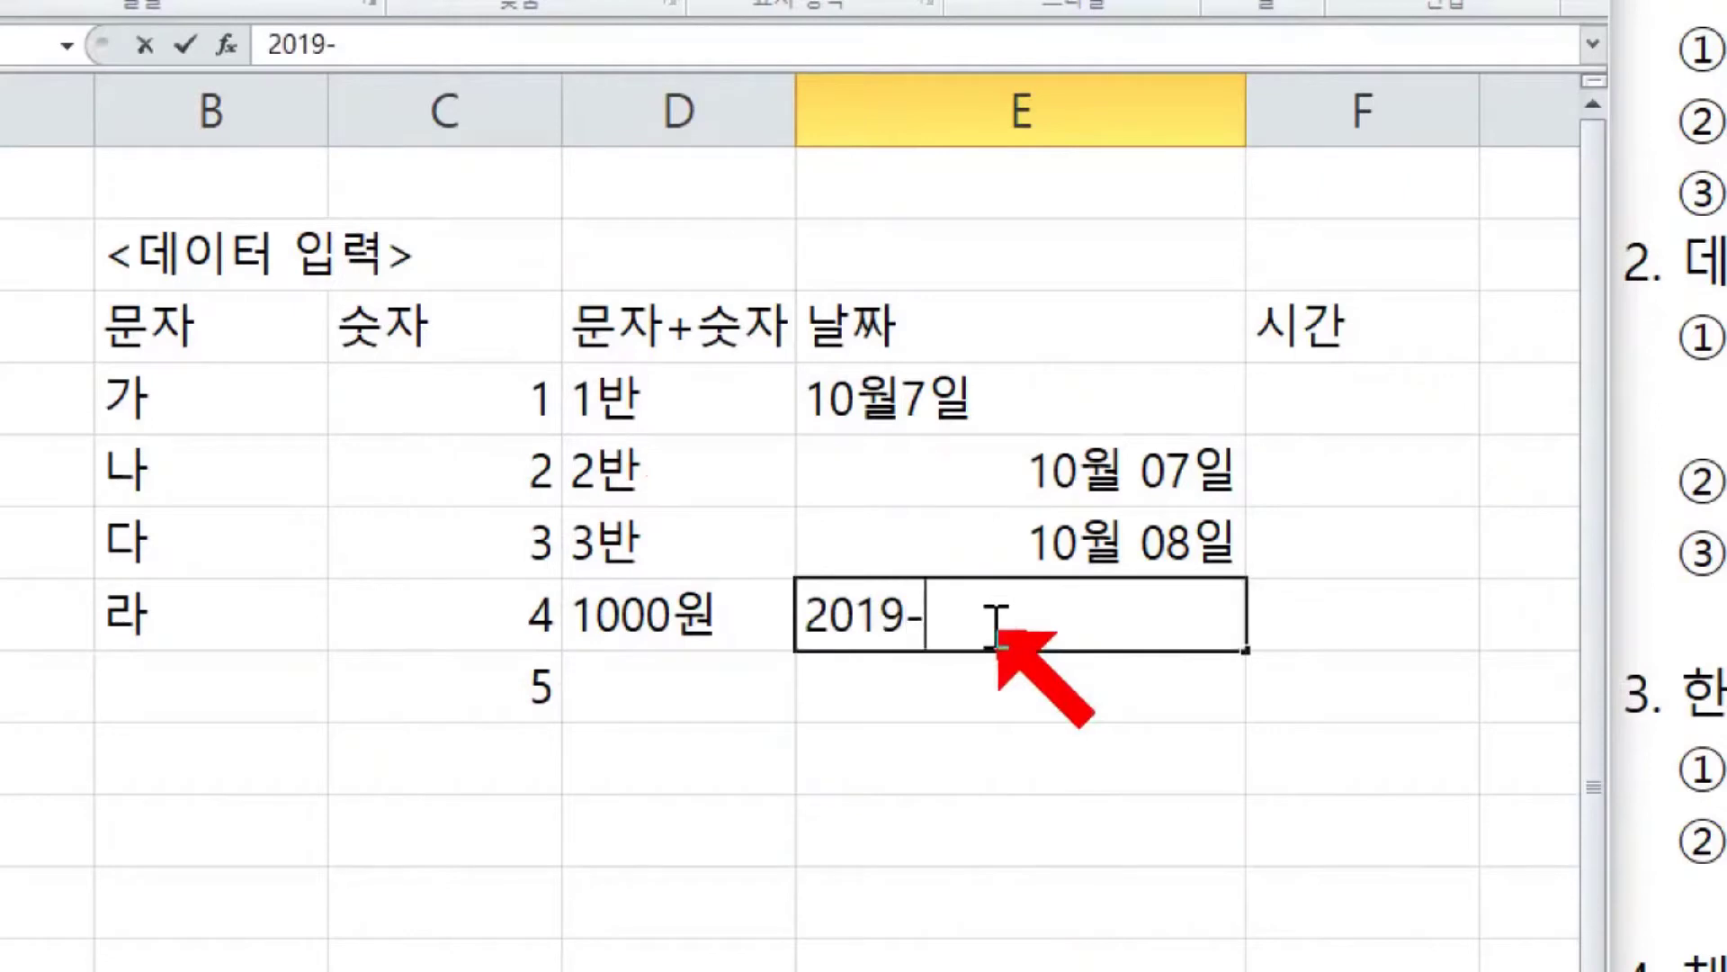
pyautogui.write('10-07')
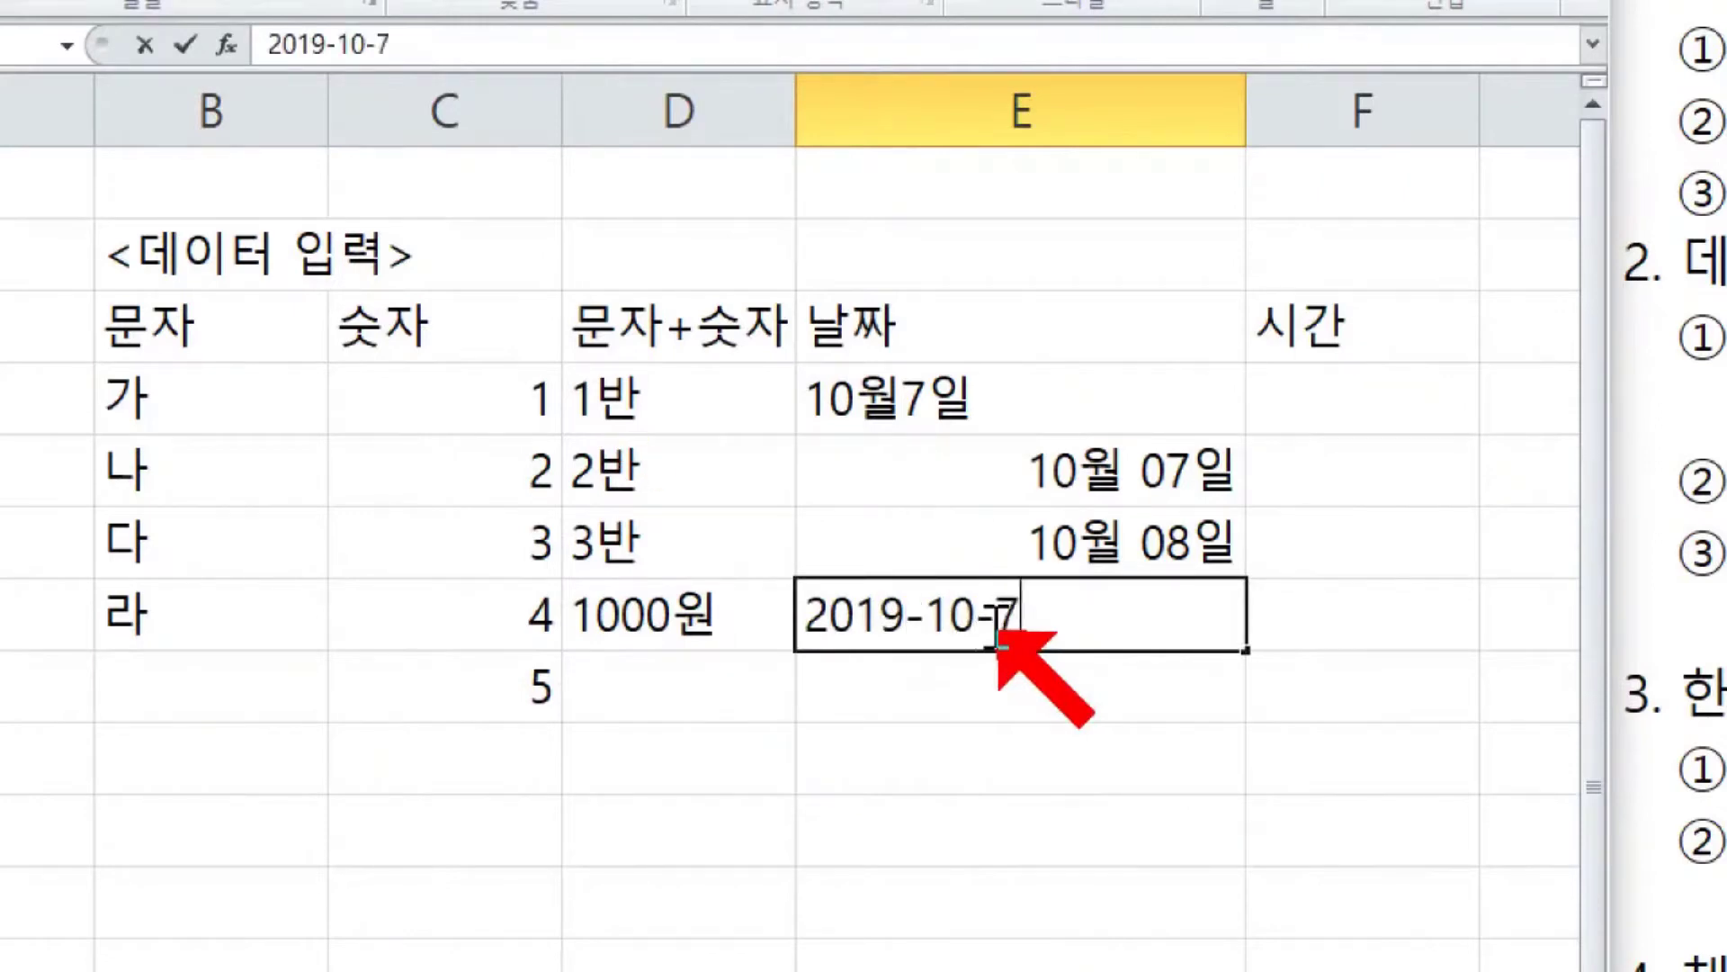
pyautogui.press('Return')
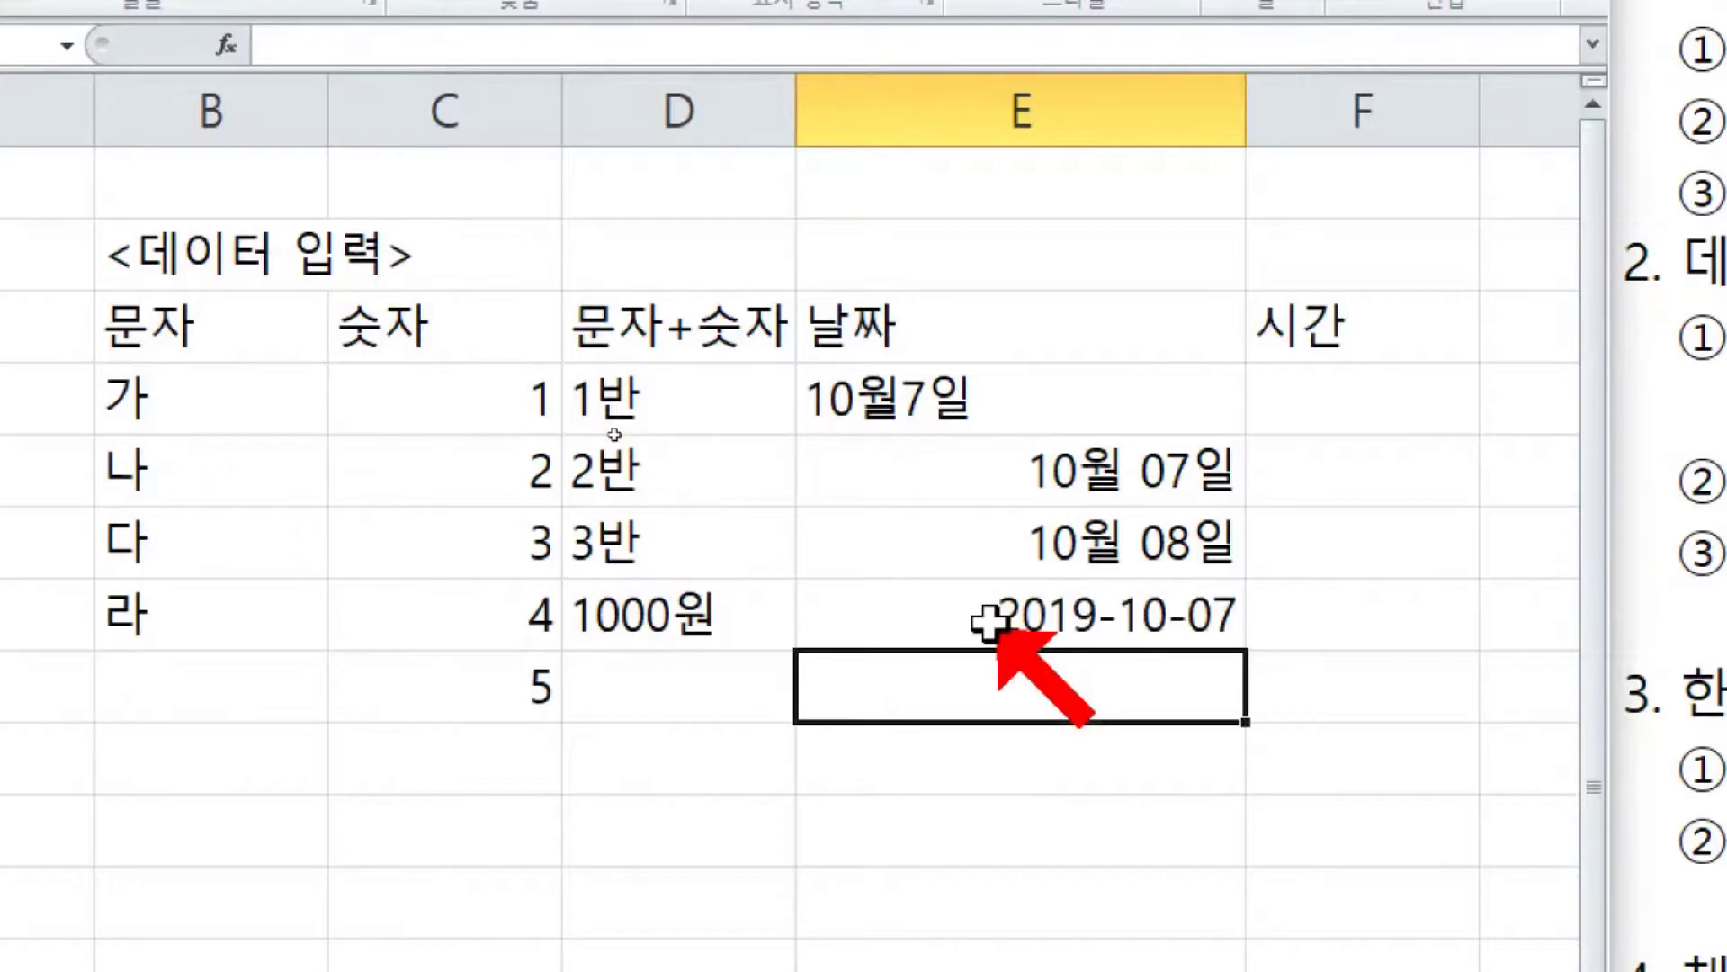
pyautogui.click(989, 621)
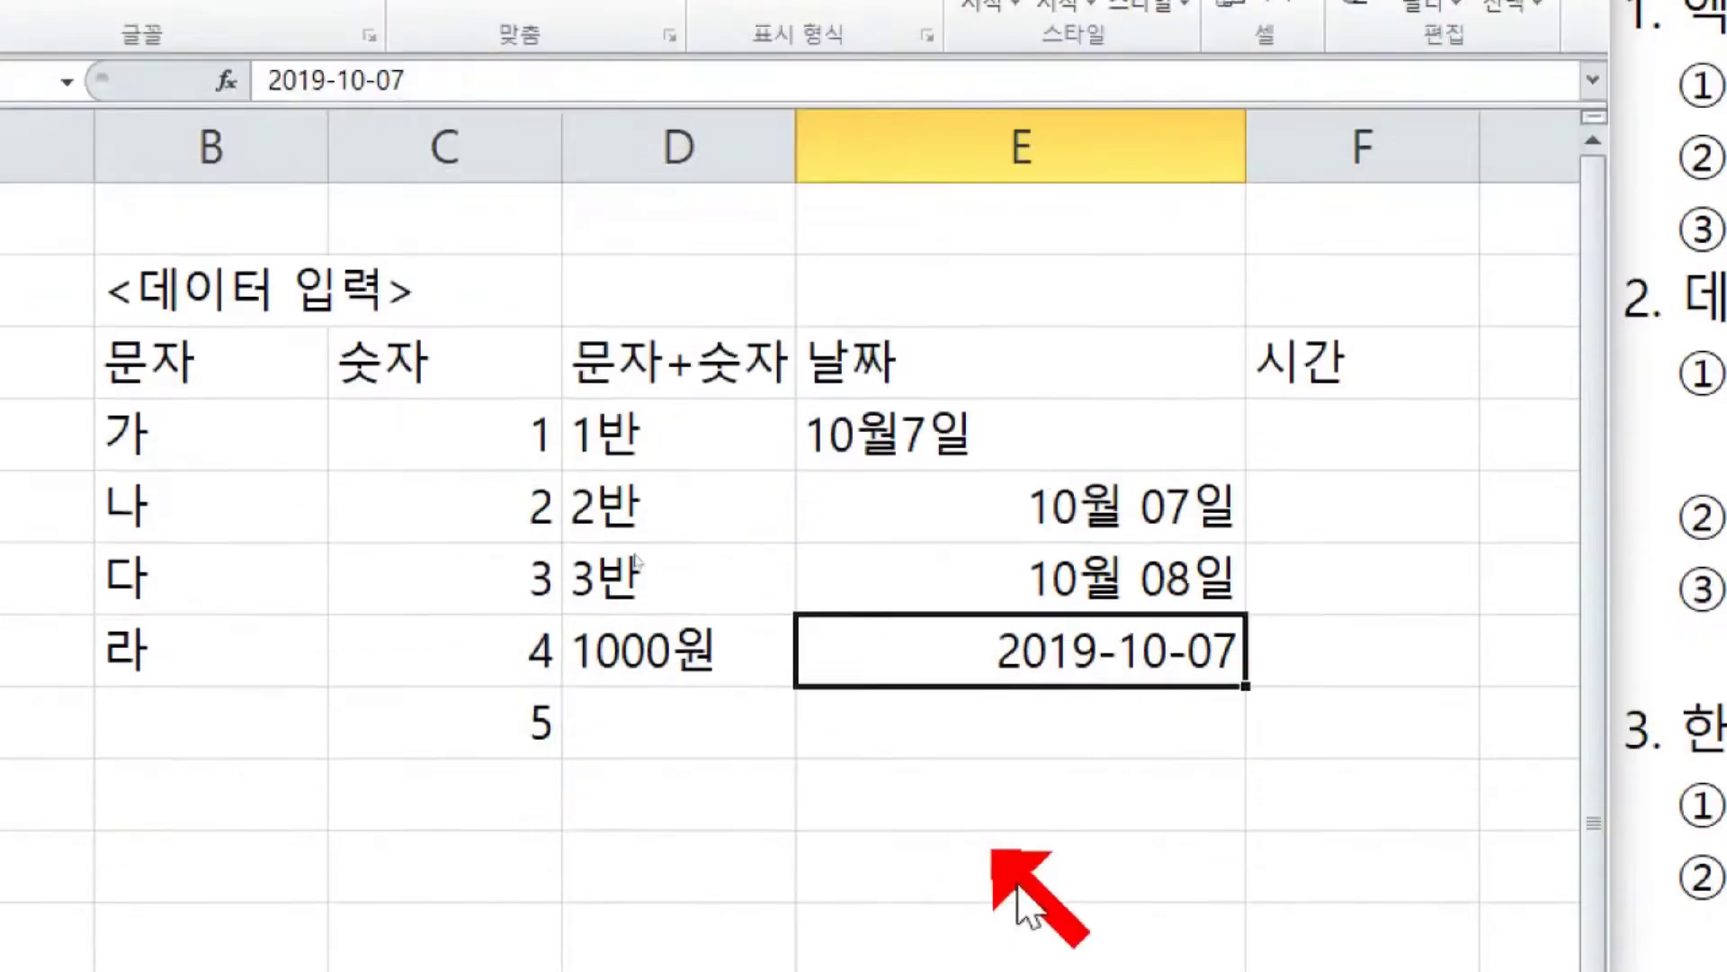
# - Enter dates with slashes below the 2019 date: 10/7 in cells E8 and E9, and 2019/10/7 in cell E10
pyautogui.click(1041, 724)
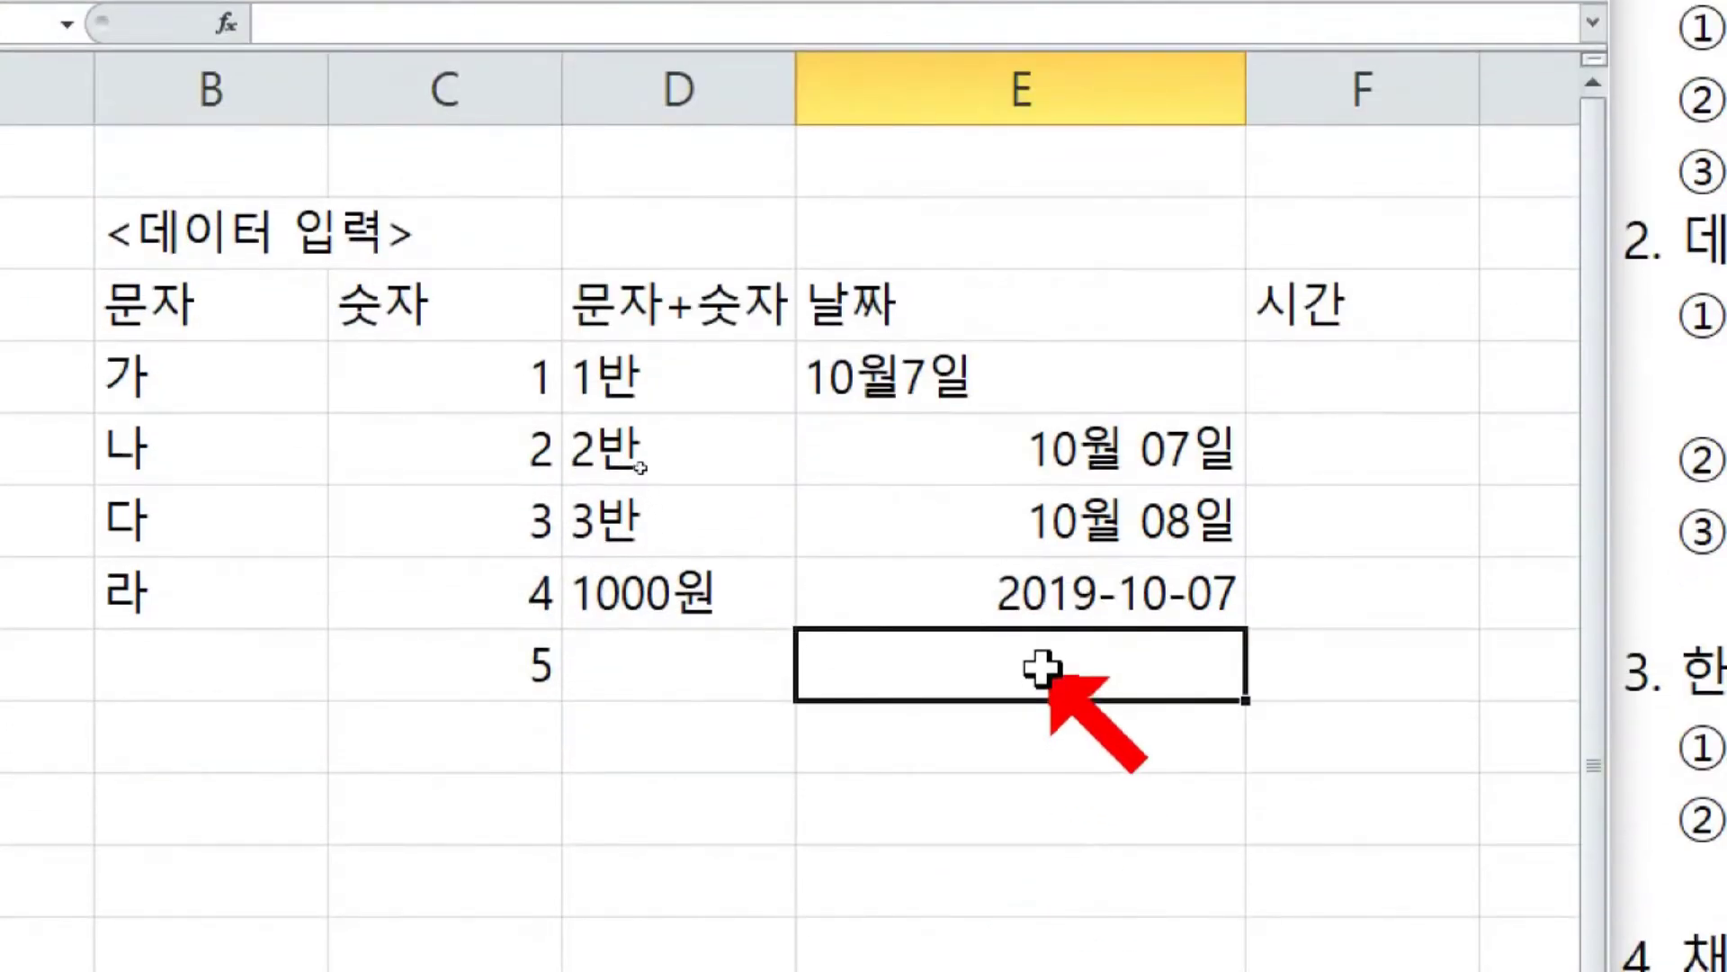
pyautogui.write('10')
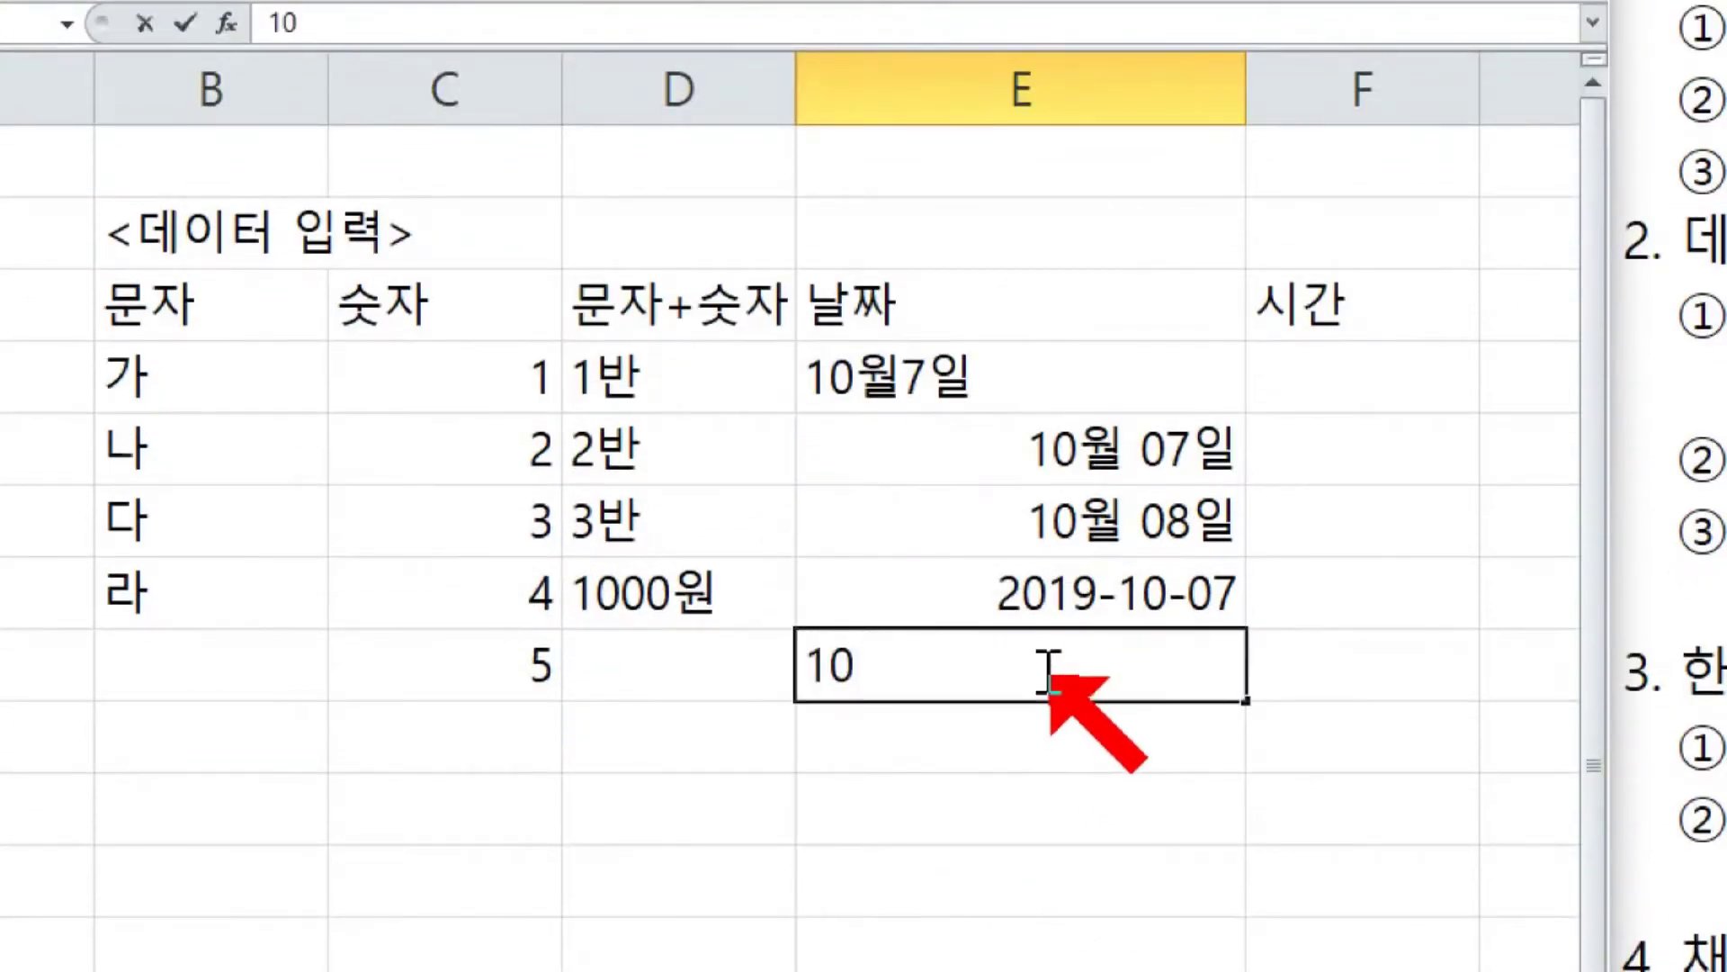
pyautogui.write('/7')
pyautogui.press('Return')
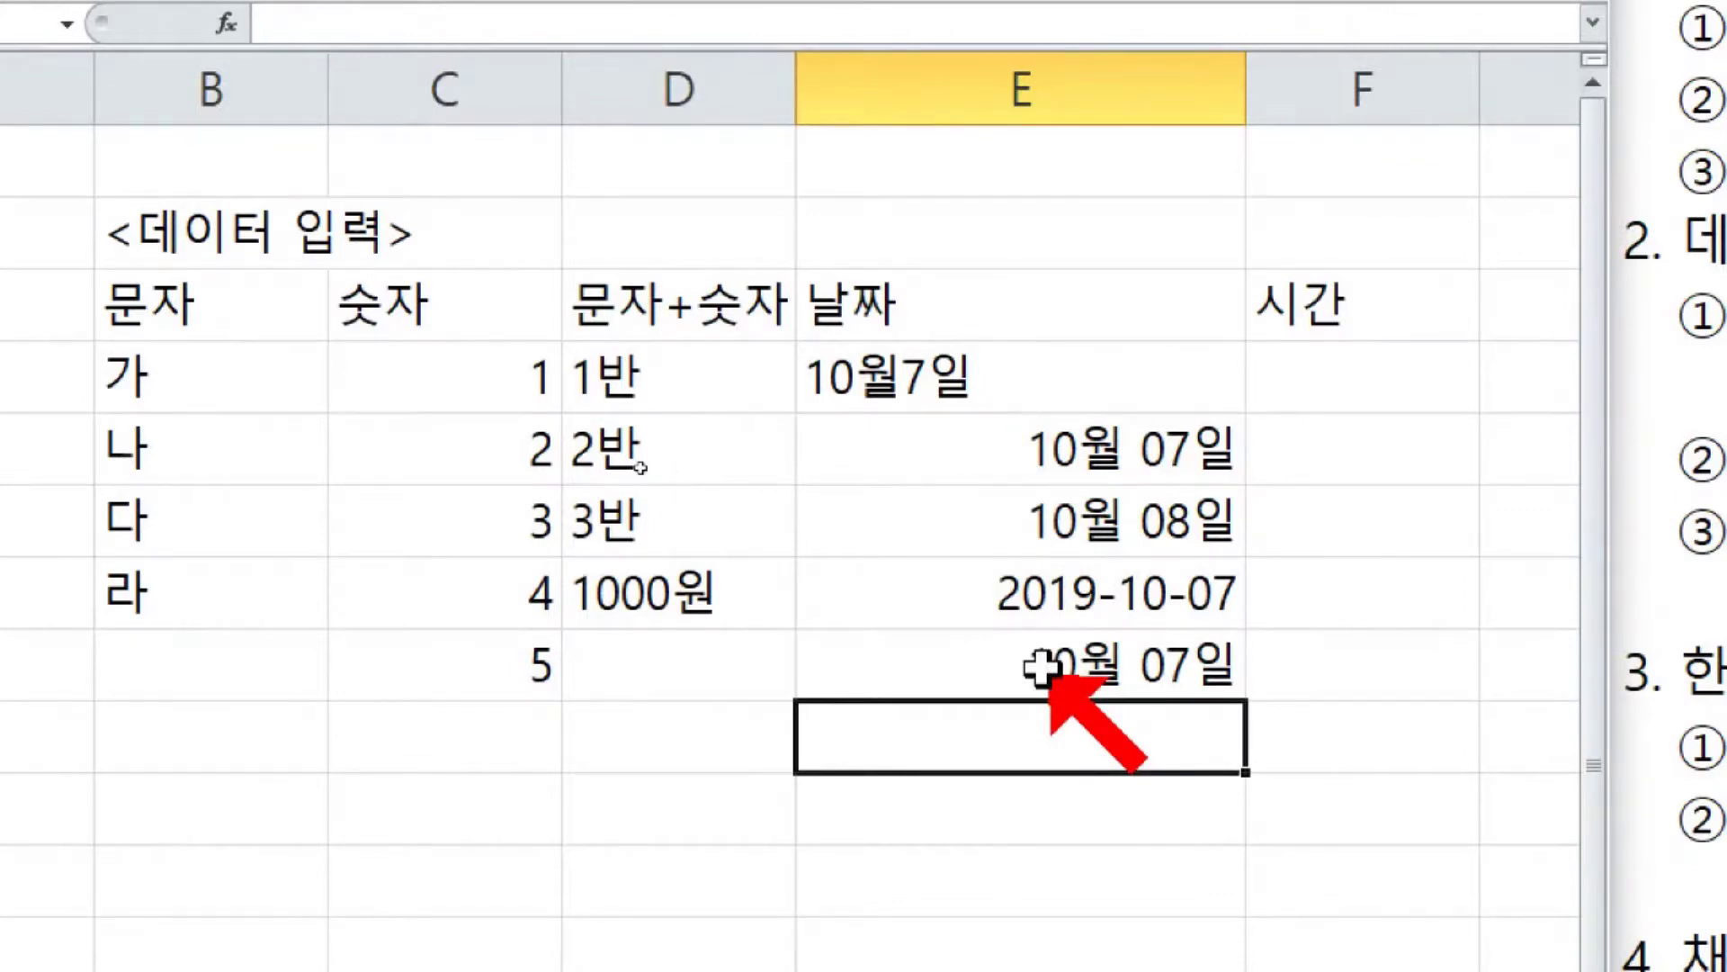
pyautogui.write('10/7')
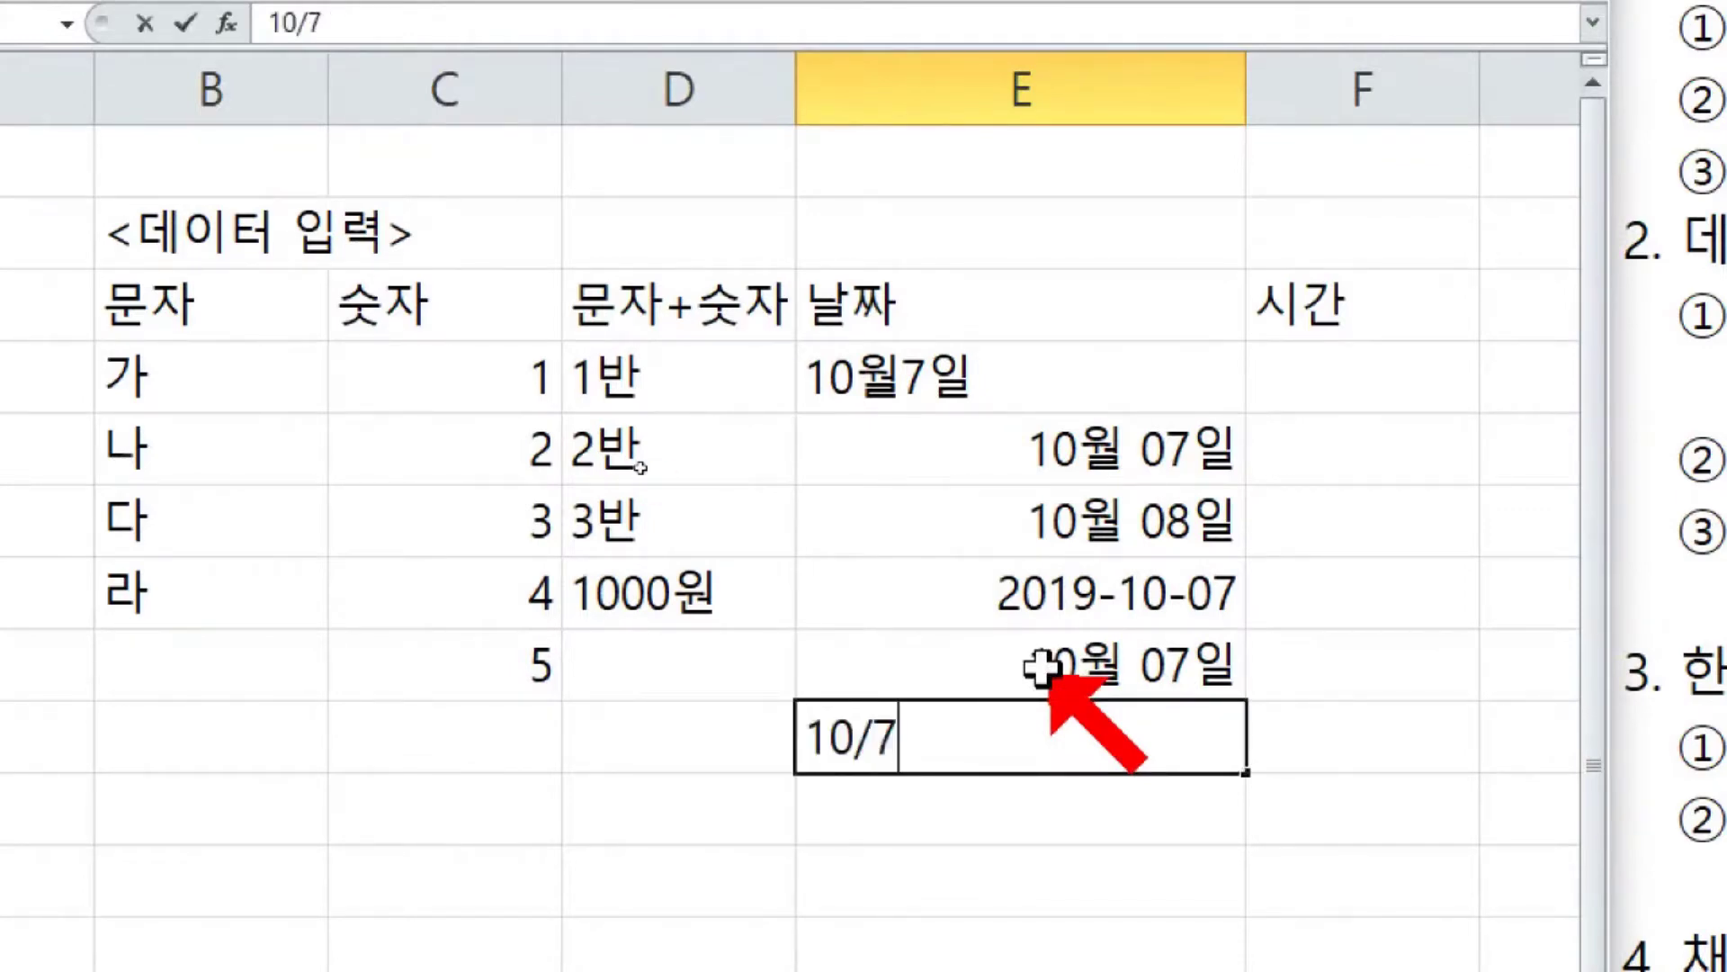
pyautogui.press('Return')
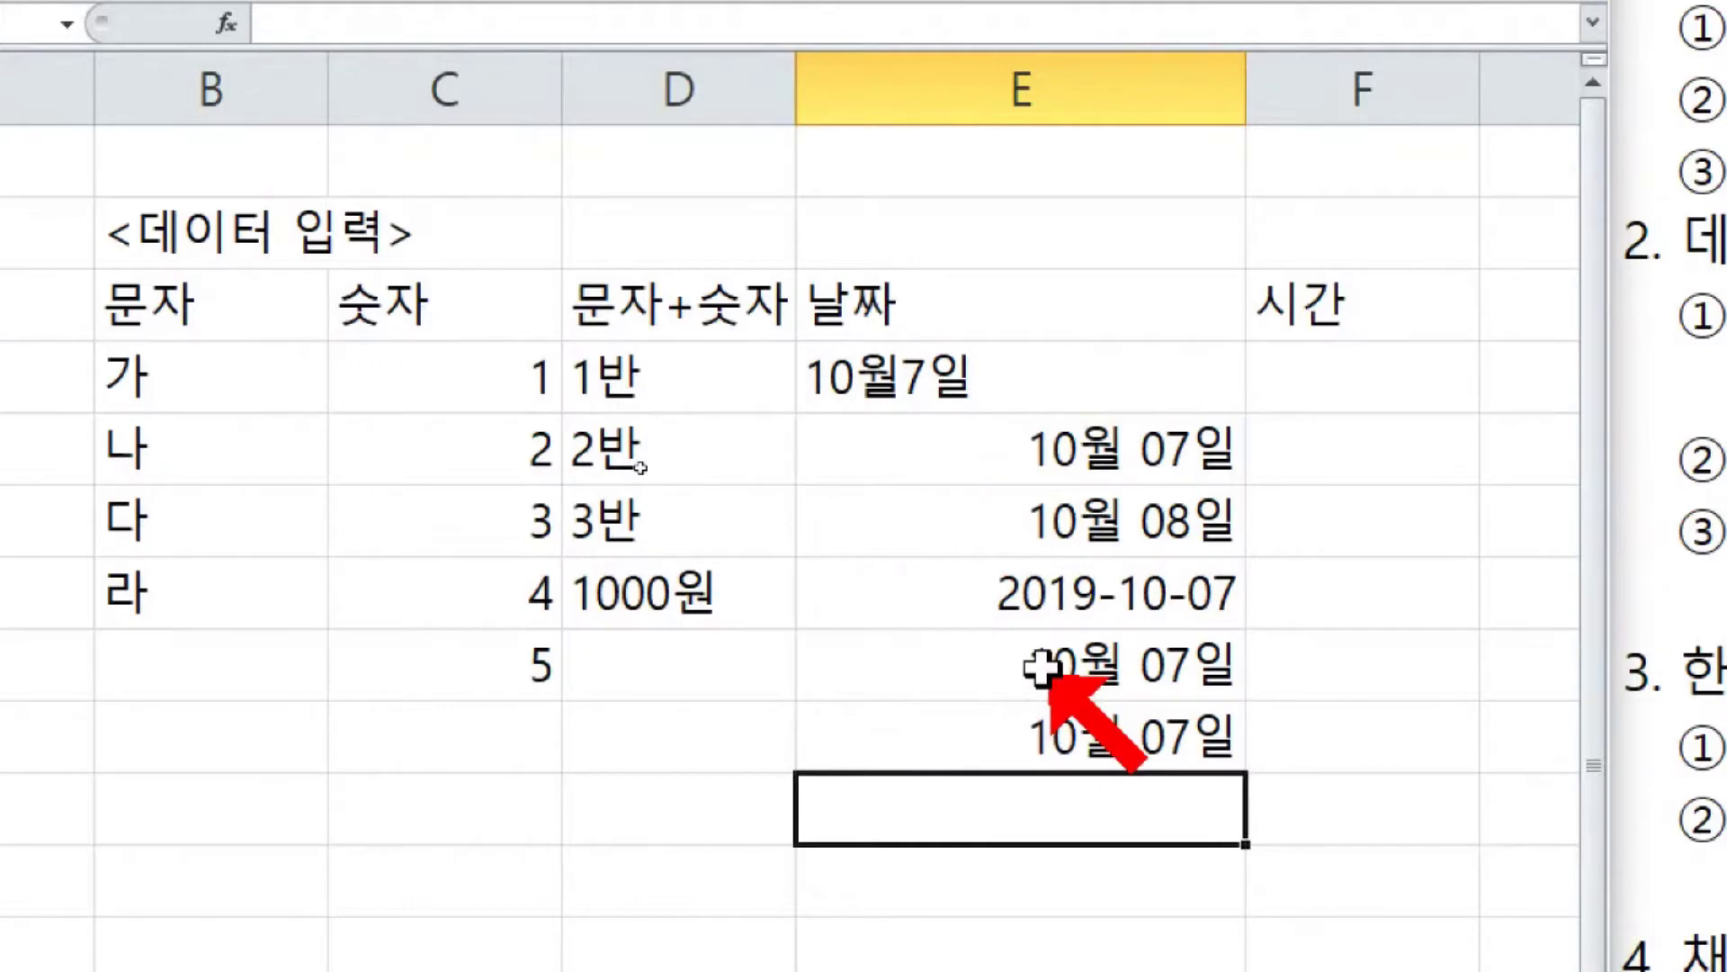
pyautogui.write('2019')
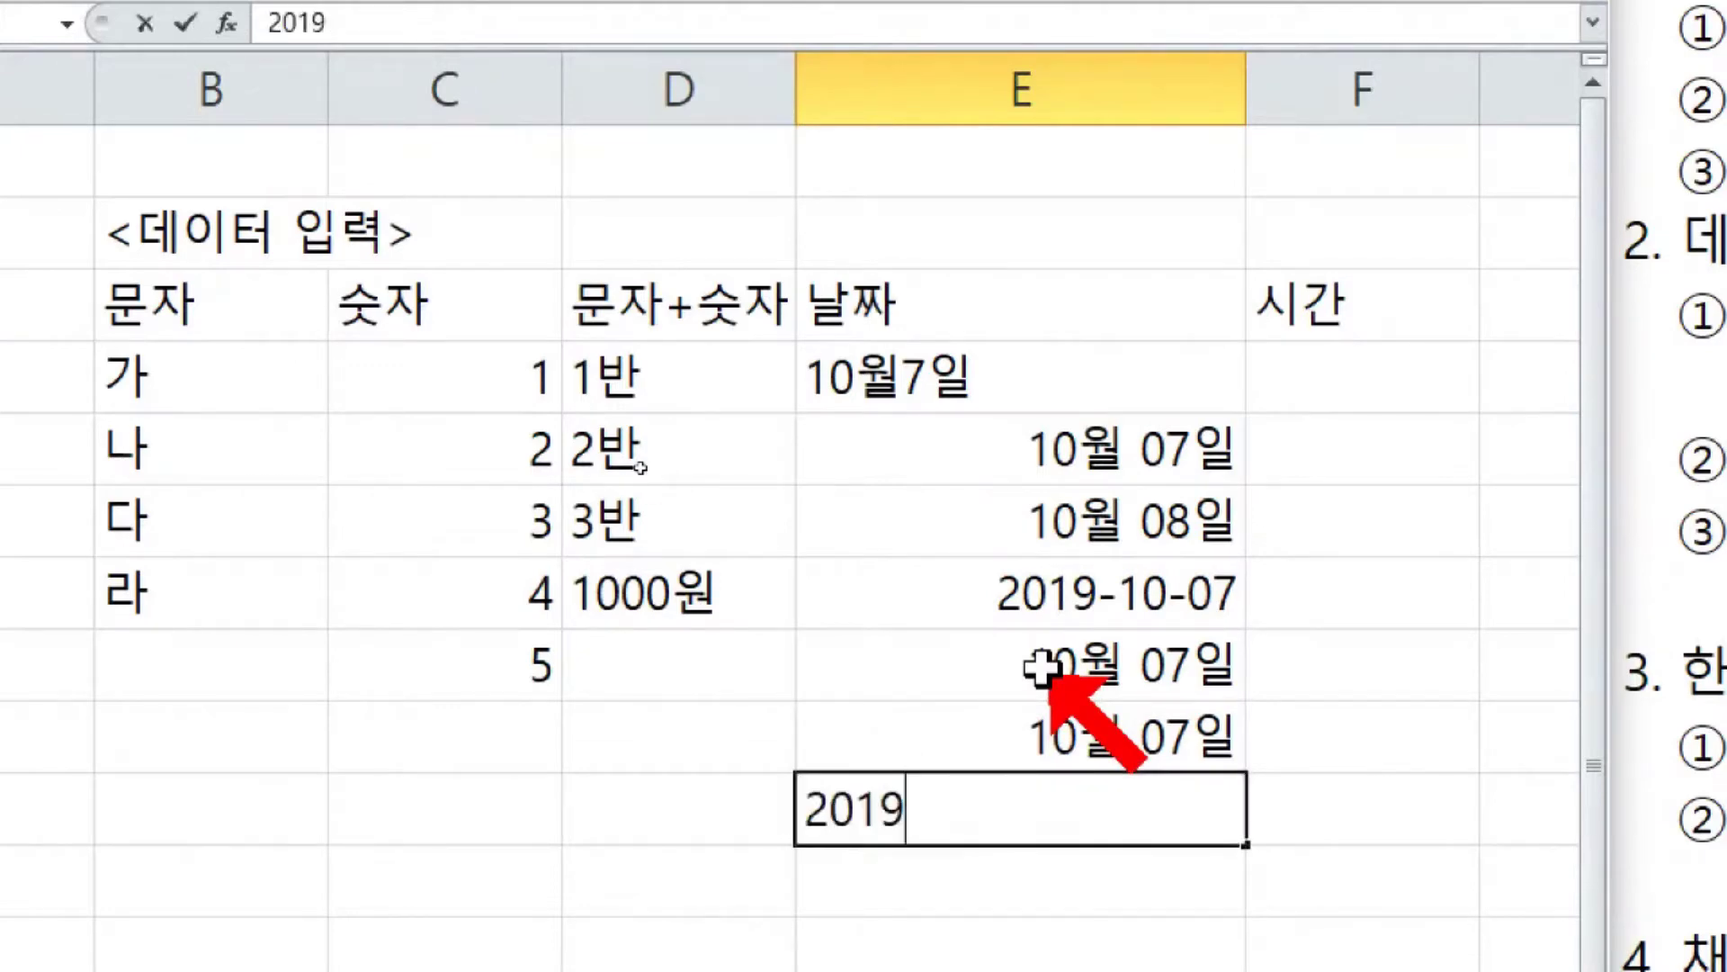
pyautogui.write('/10/7')
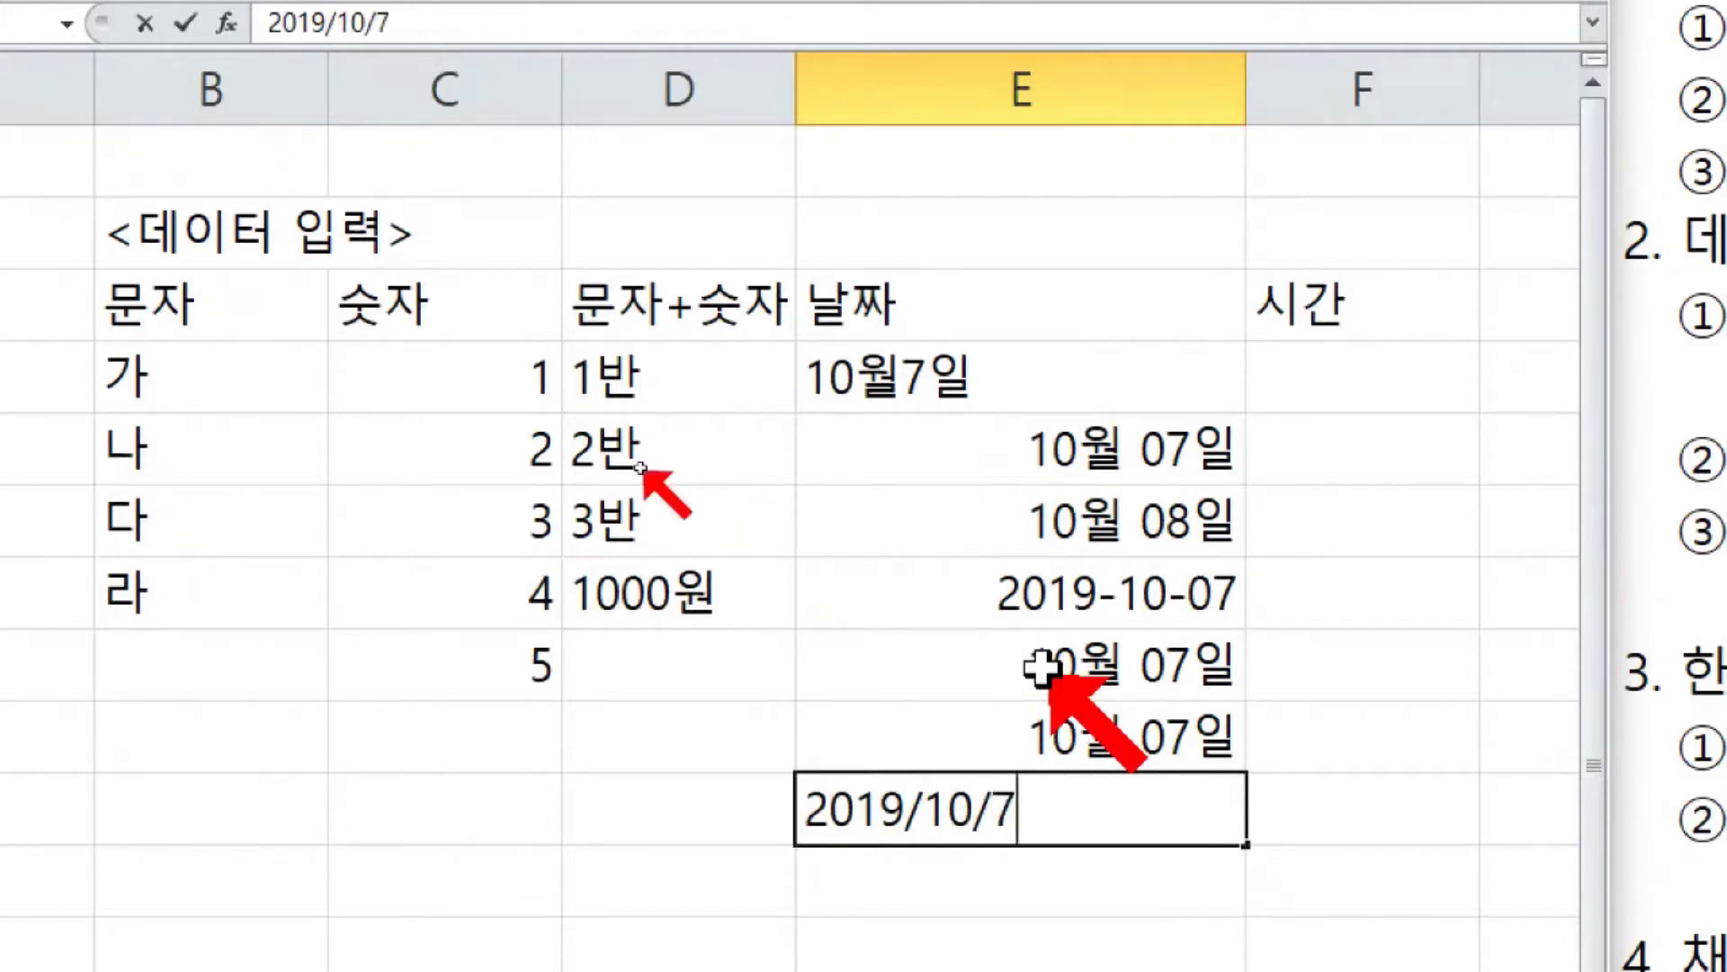
pyautogui.press('Return')
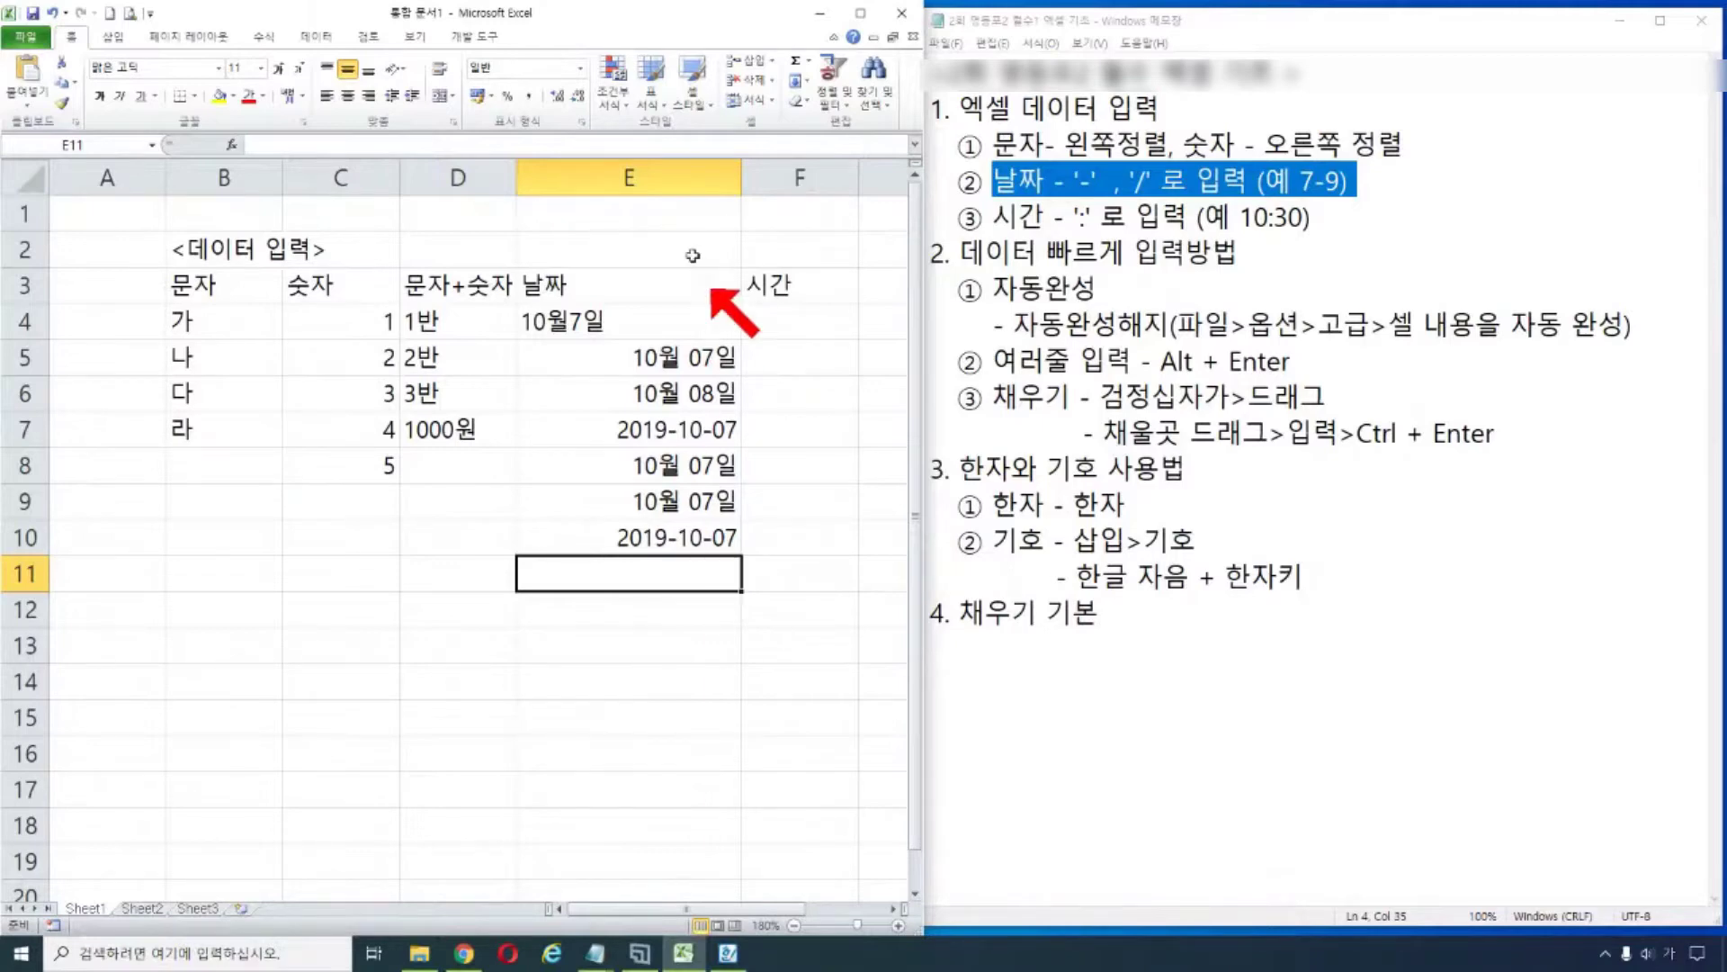
# - Enter the time 10:20 in cell F4 under the 시간 heading and select the cell to check it
pyautogui.click(630, 320)
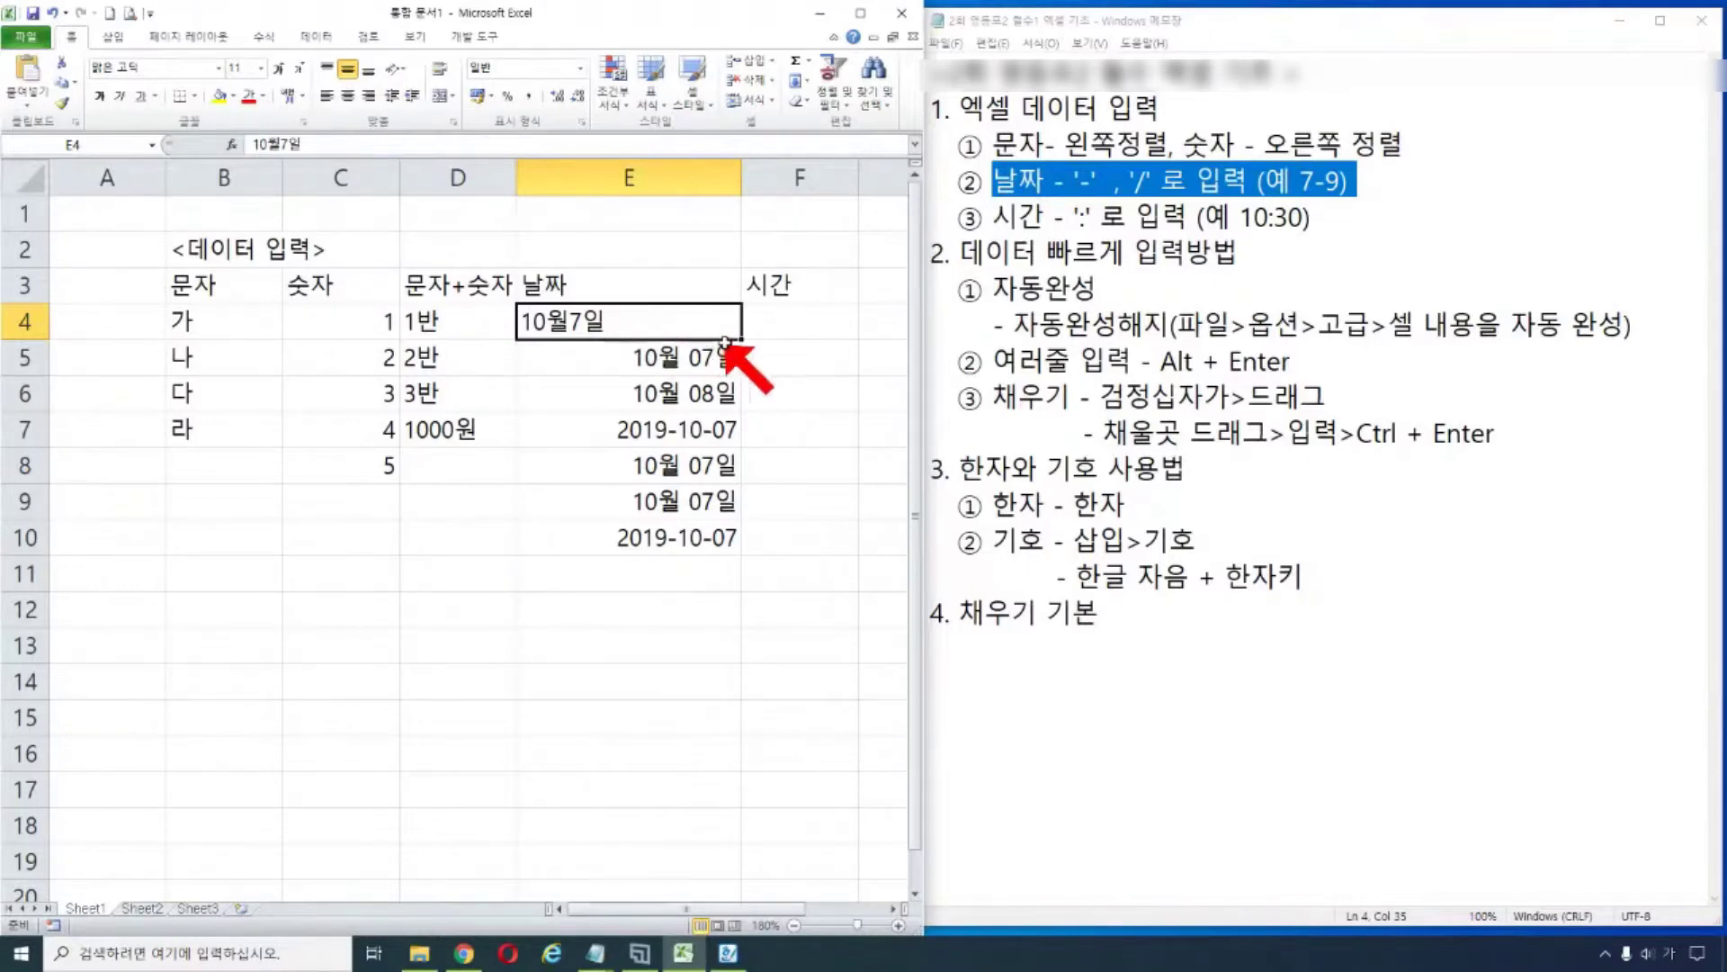
pyautogui.click(769, 326)
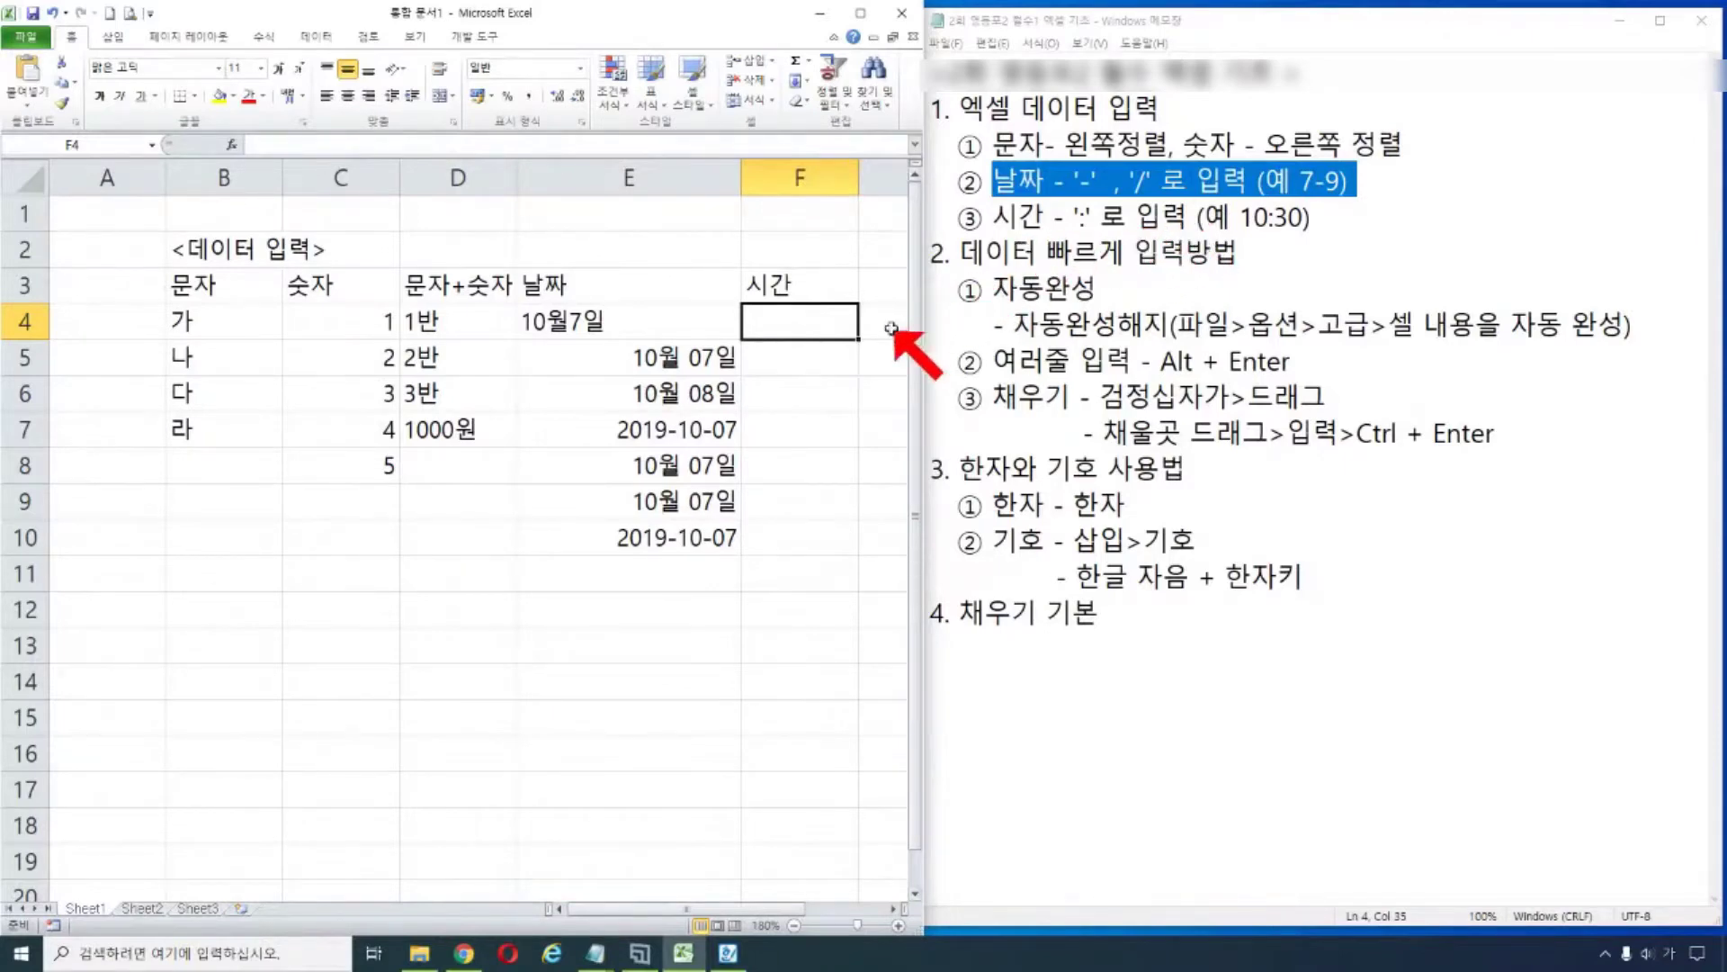
pyautogui.write('10')
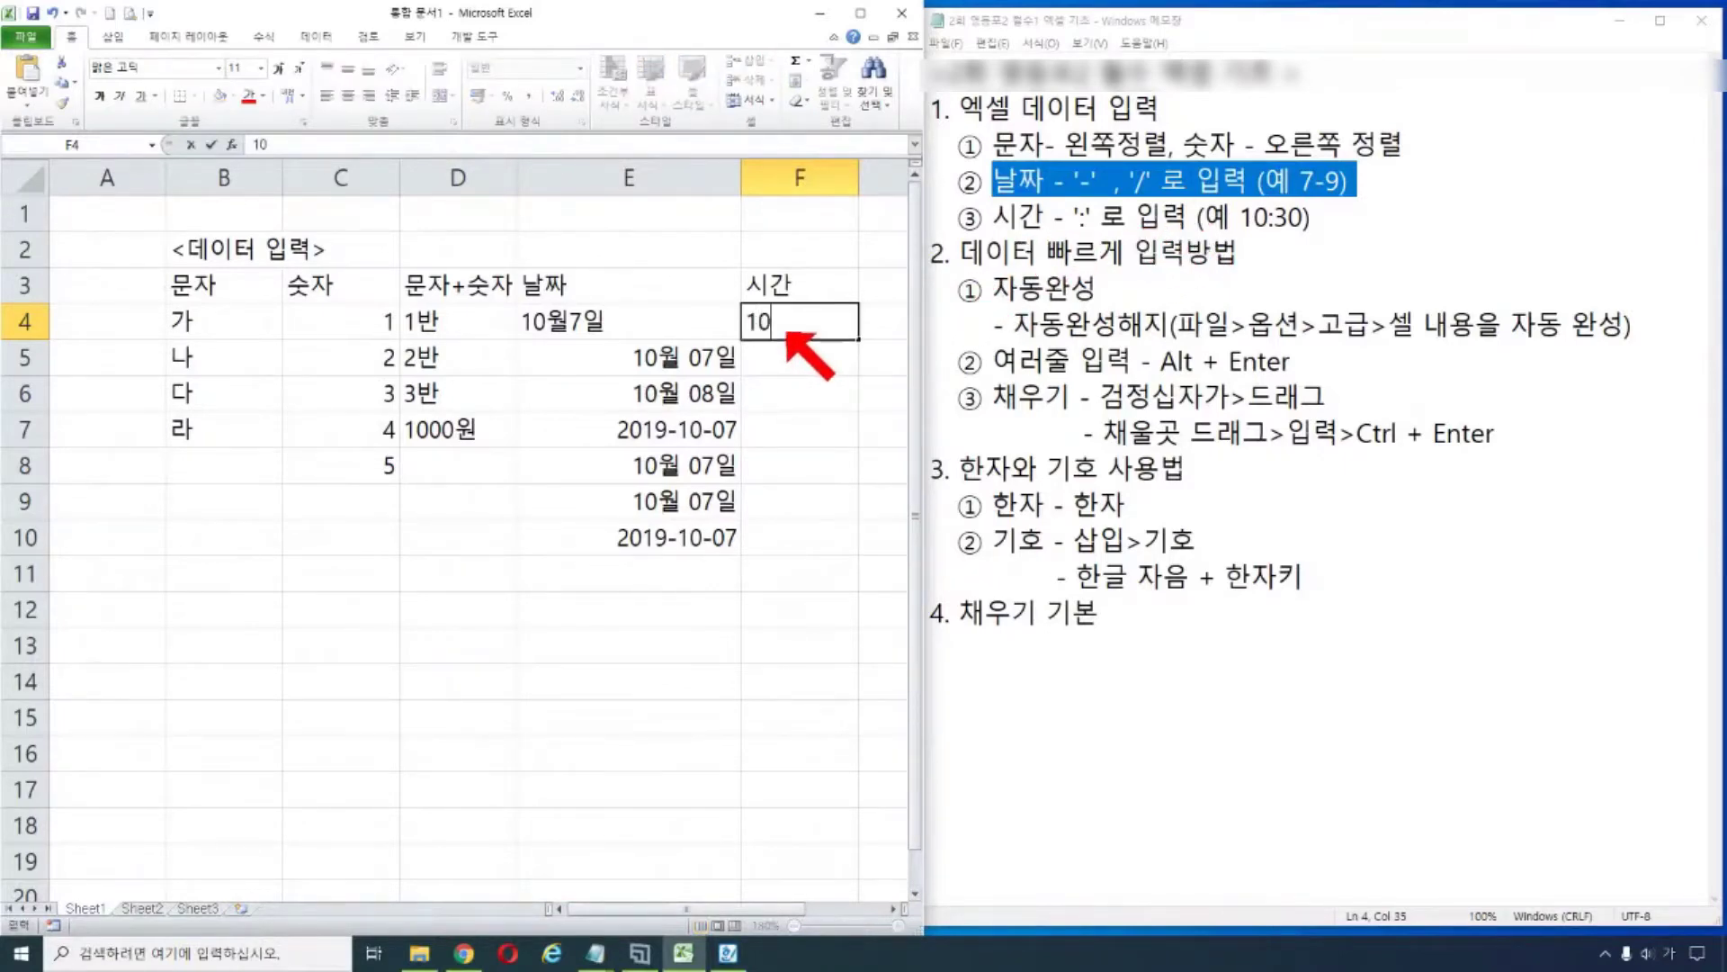
pyautogui.press('BackSpace')
pyautogui.press('BackSpace')
pyautogui.write('10:20')
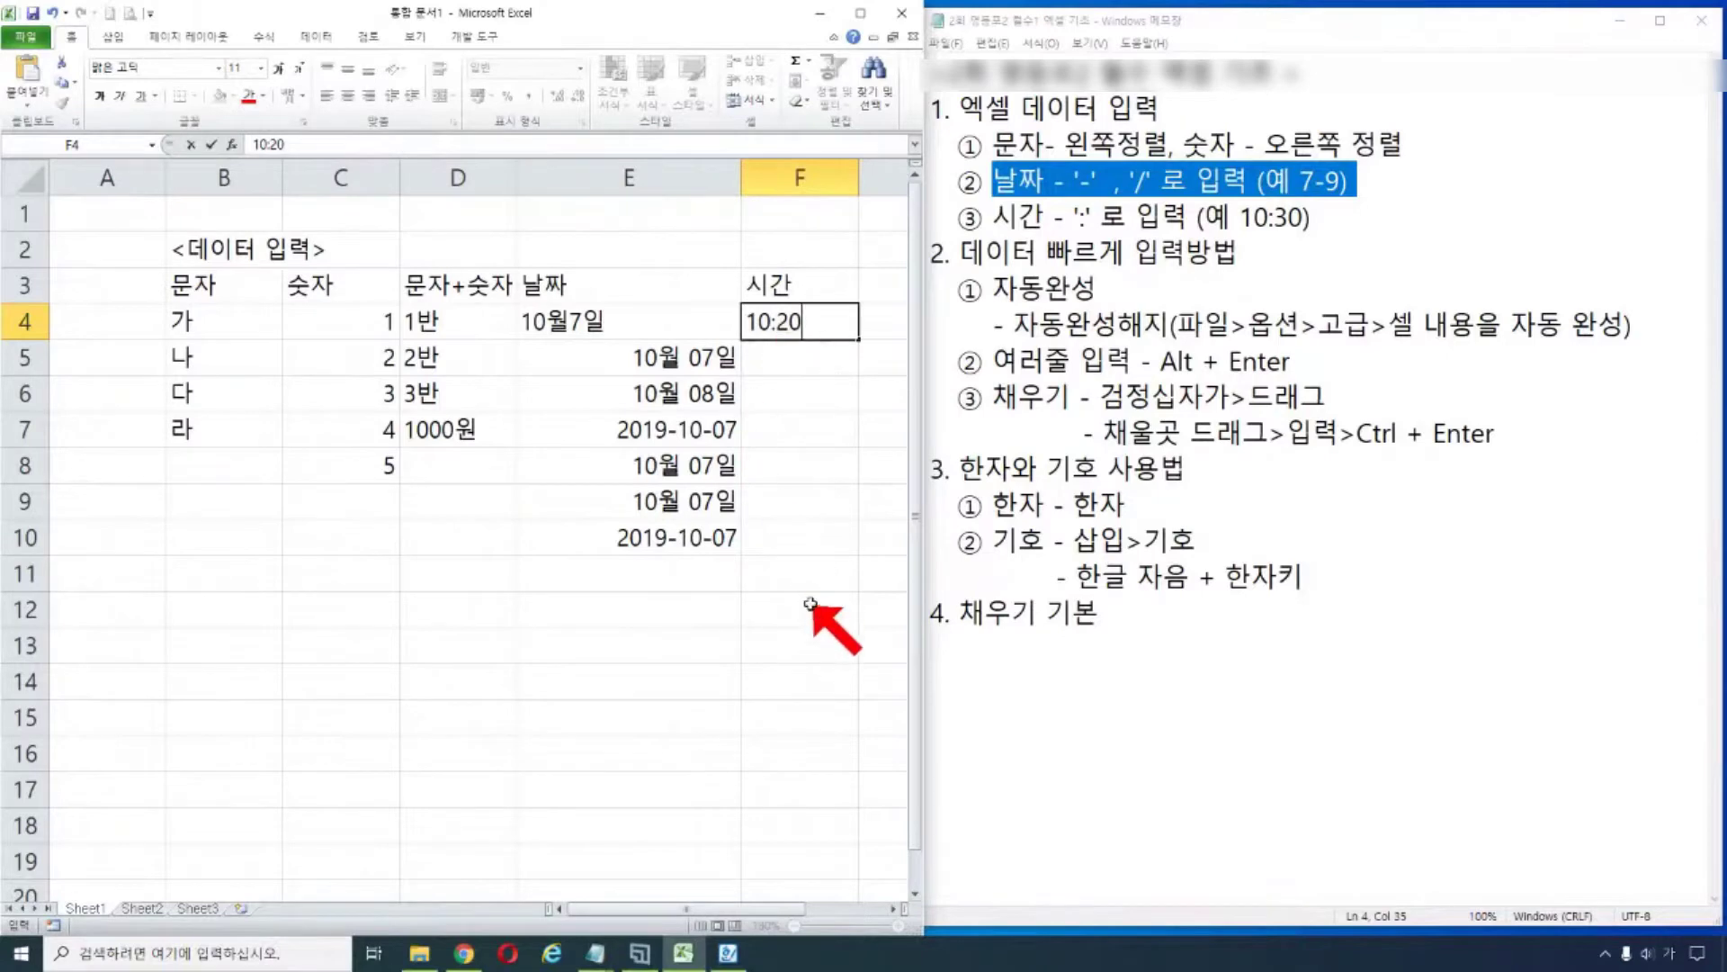
pyautogui.press('Return')
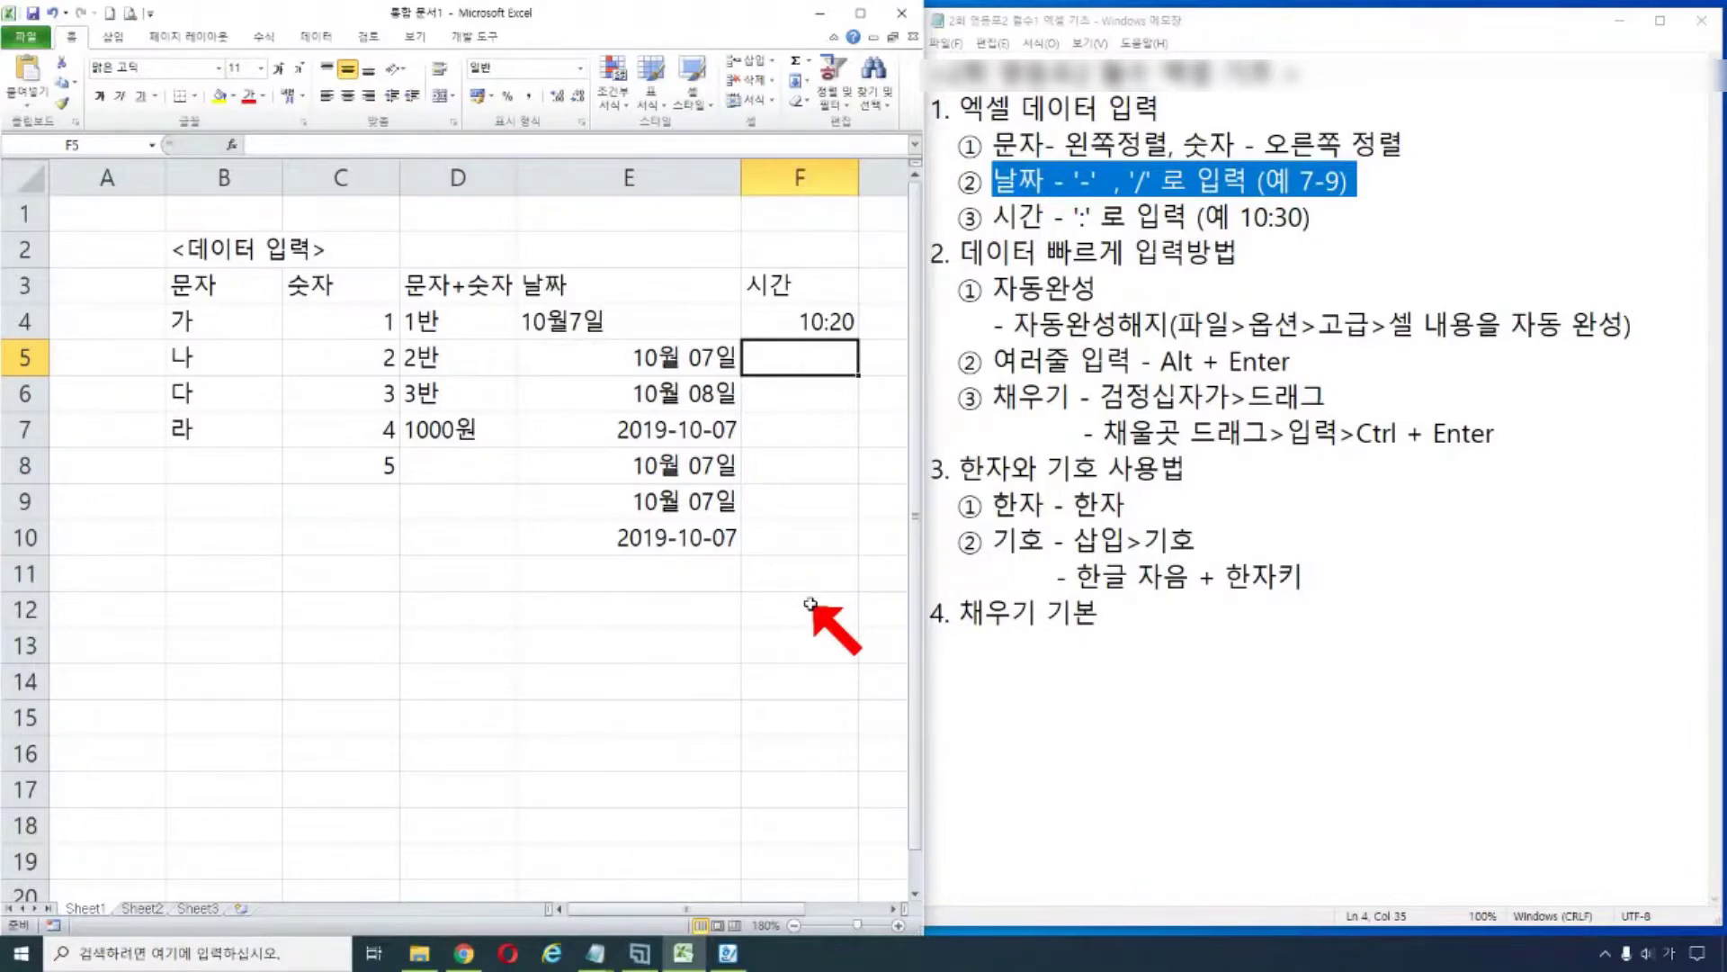
pyautogui.click(798, 325)
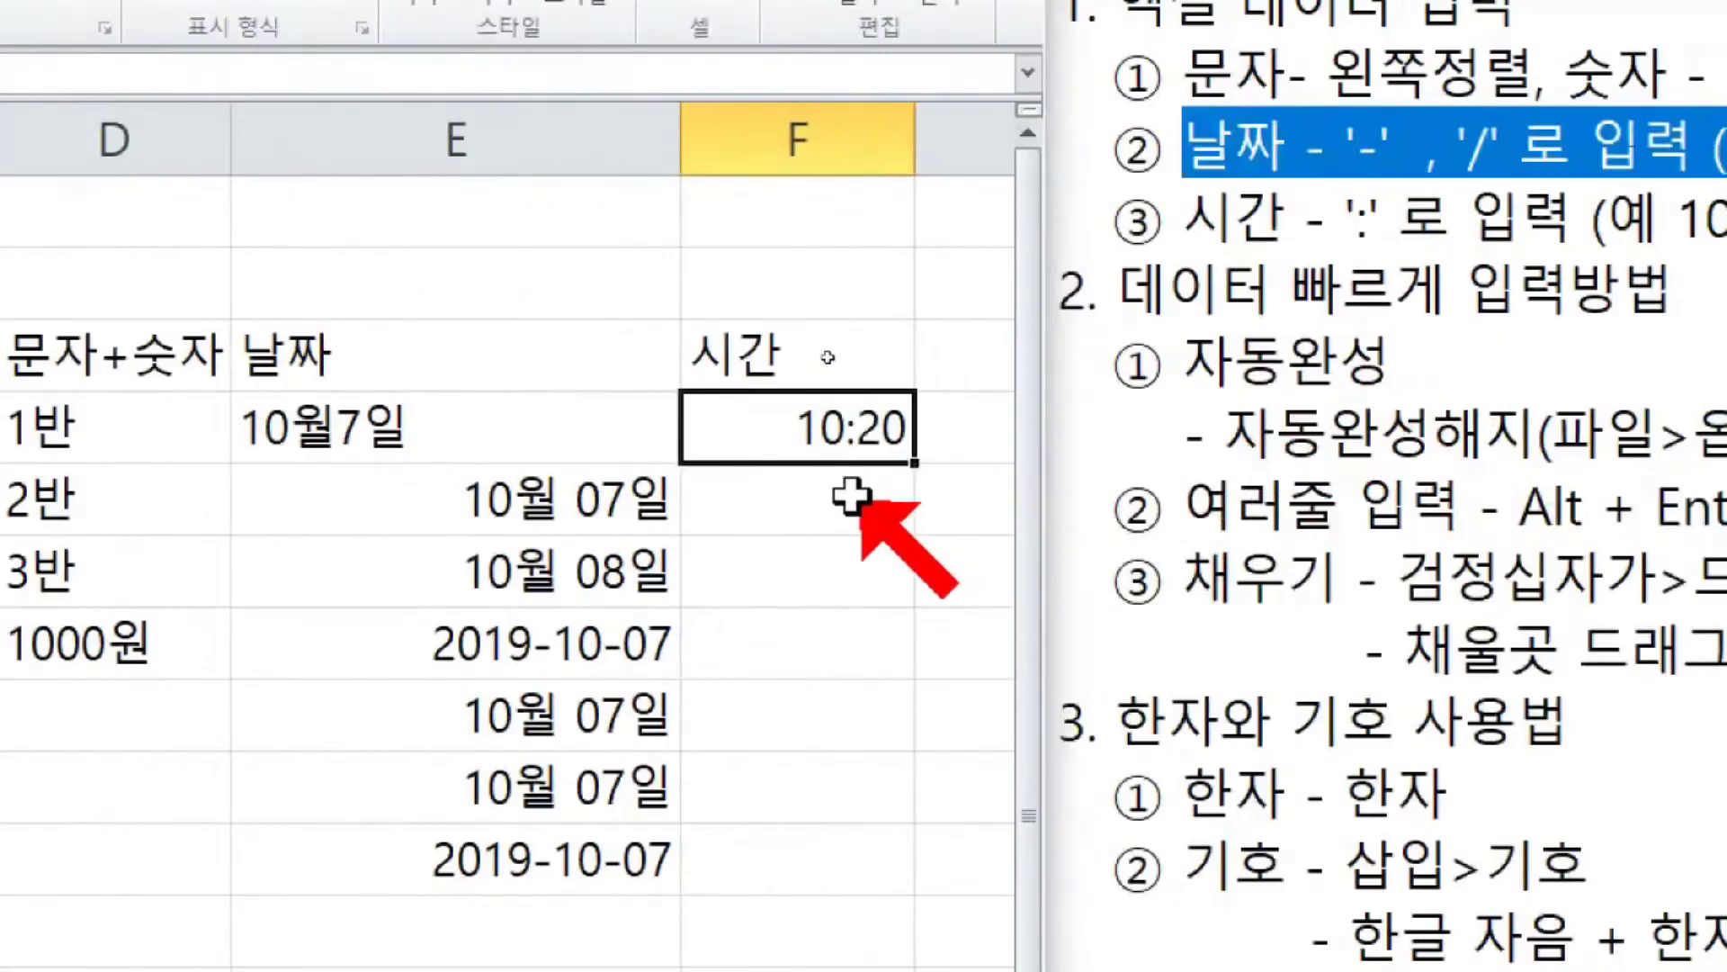
# - Enter the afternoon time 10:20 PM in cell F5, with a space before PM
pyautogui.click(1654, 443)
pyautogui.write('10:20')
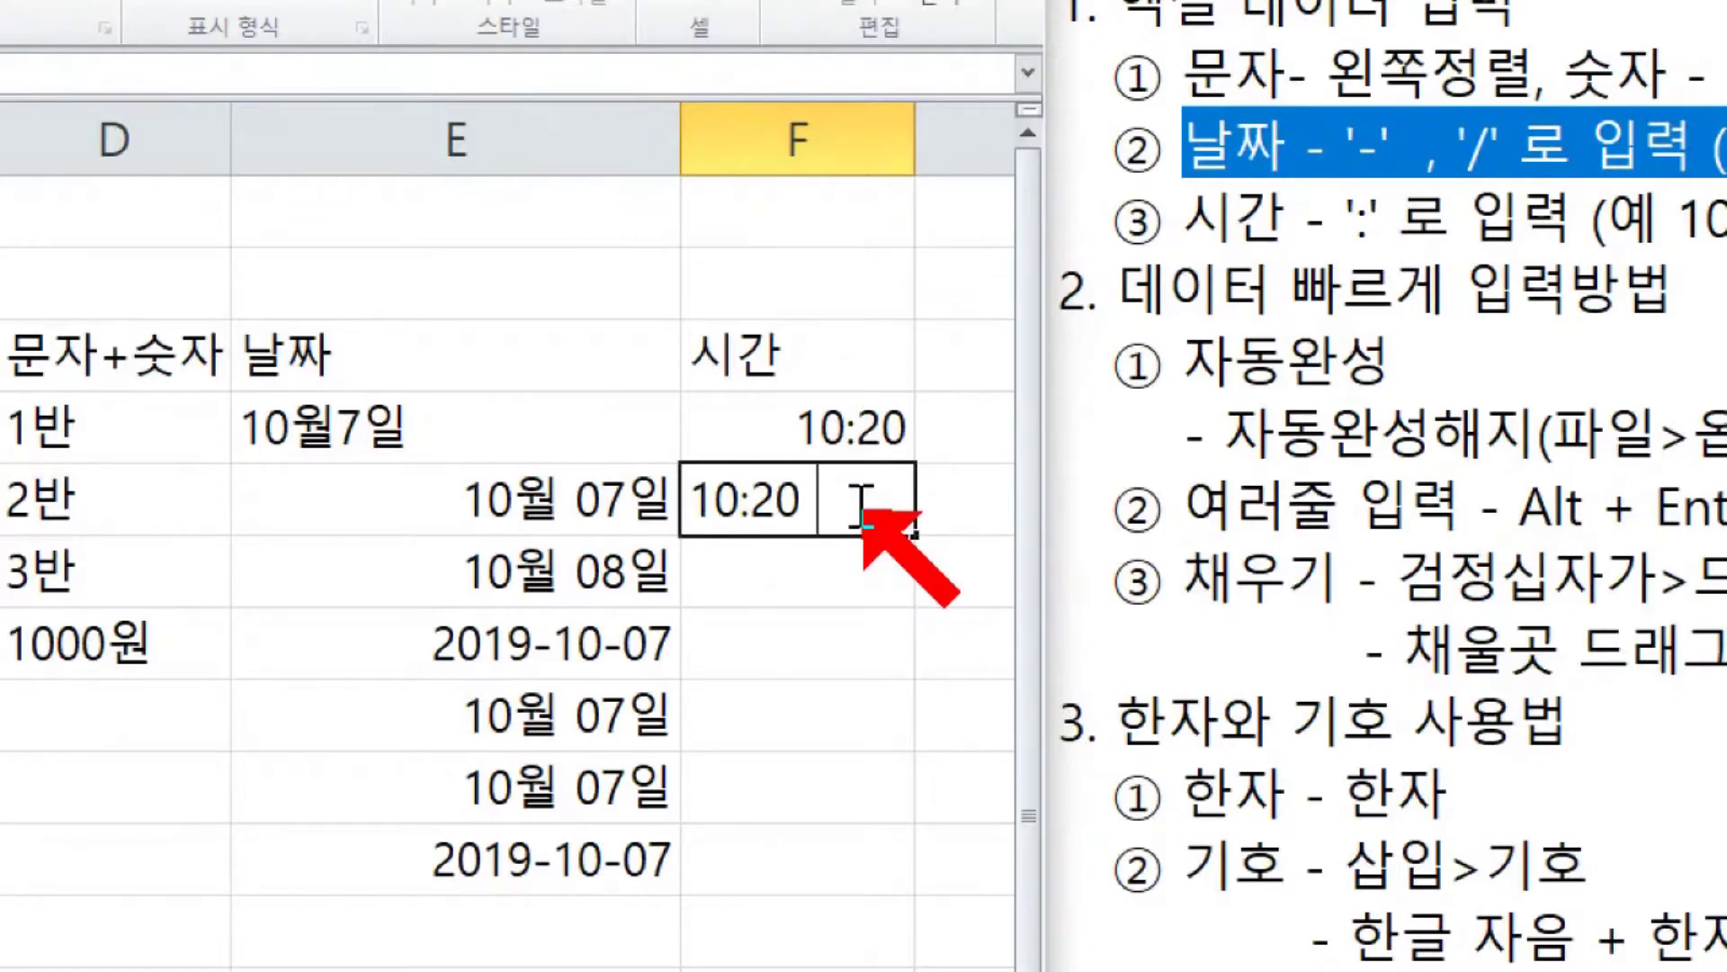
pyautogui.write('PM')
pyautogui.press('Return')
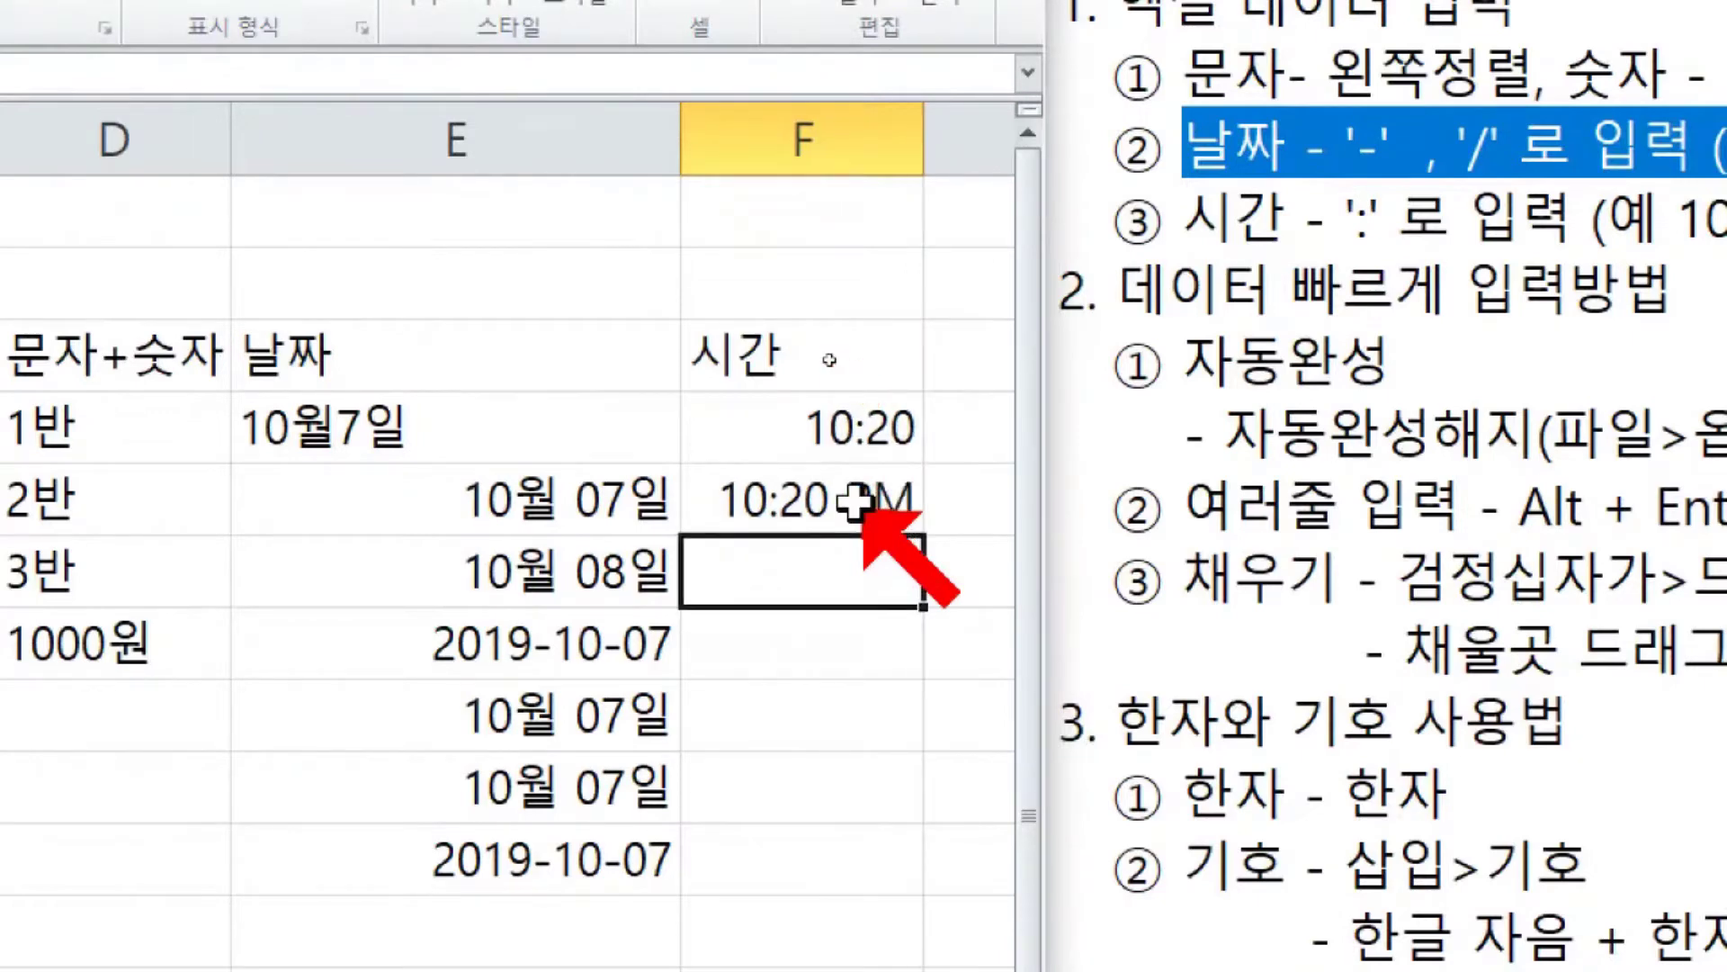
# - Compare the stored times of cells F4 and F5 in the 시간 column
pyautogui.click(855, 502)
pyautogui.moveTo(921, 159); pyautogui.dragTo(985, 99)
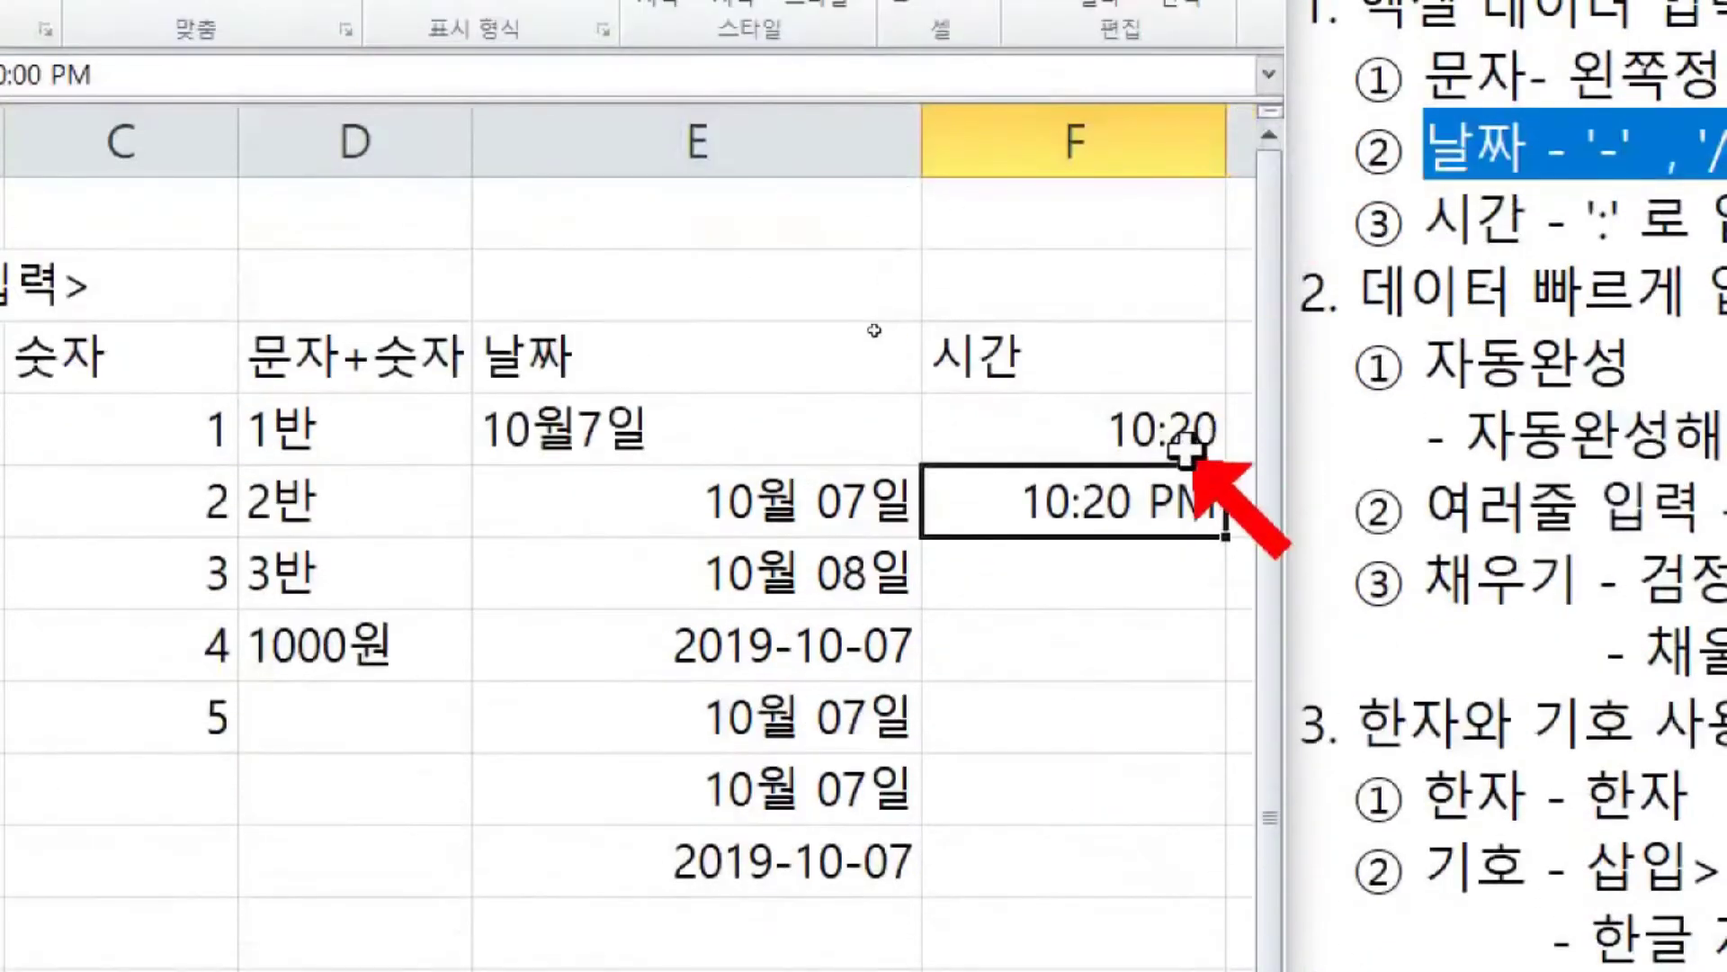
pyautogui.click(1184, 326)
pyautogui.click(1167, 364)
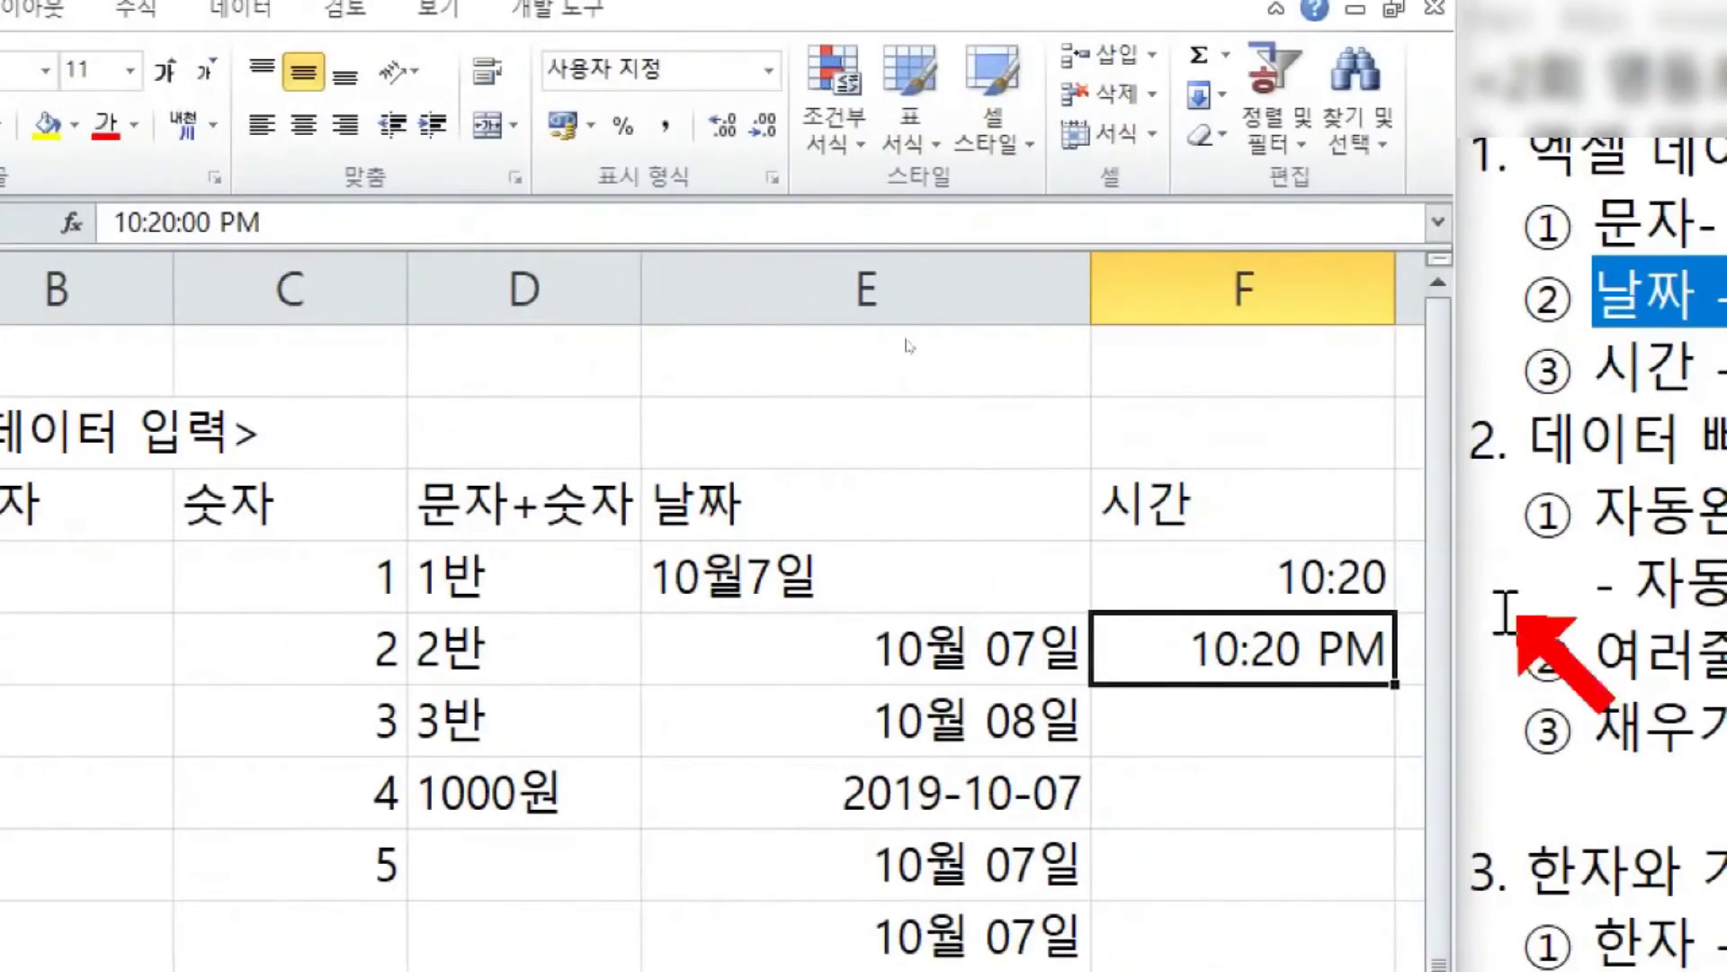
pyautogui.click(1272, 574)
pyautogui.click(1233, 641)
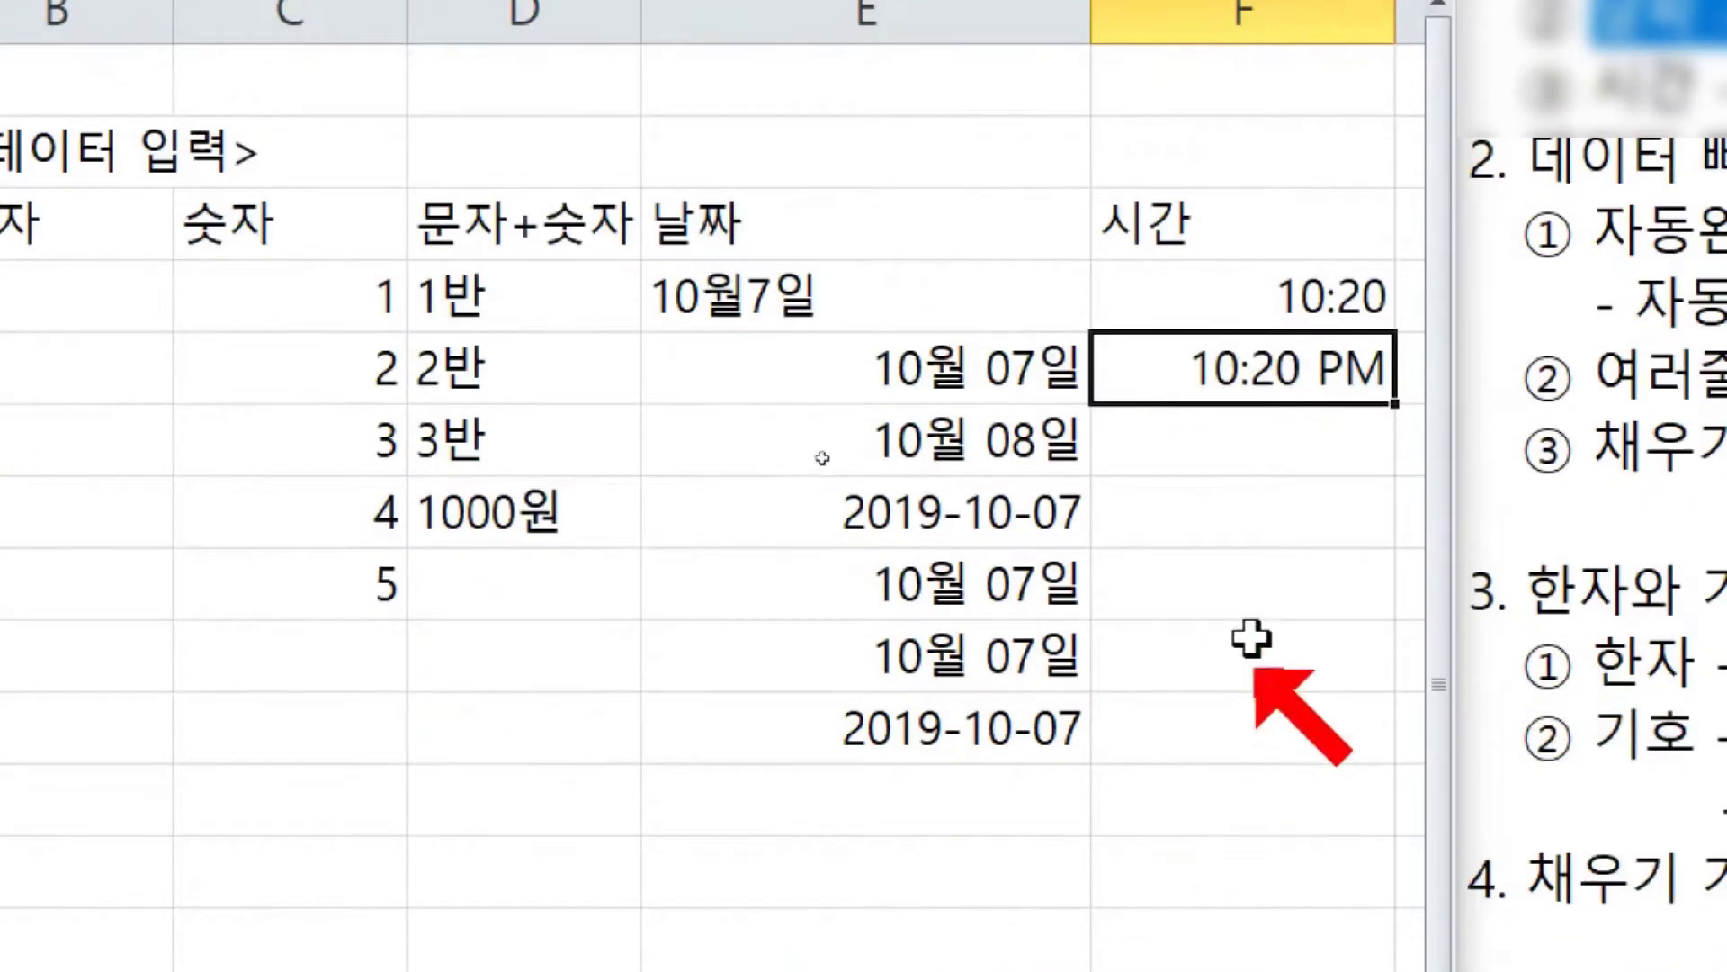
# - Enter the times 10:20 in cell F6 and 22:20 in cell F7, and select F7 to check its stored time
pyautogui.click(1279, 441)
pyautogui.write('1')
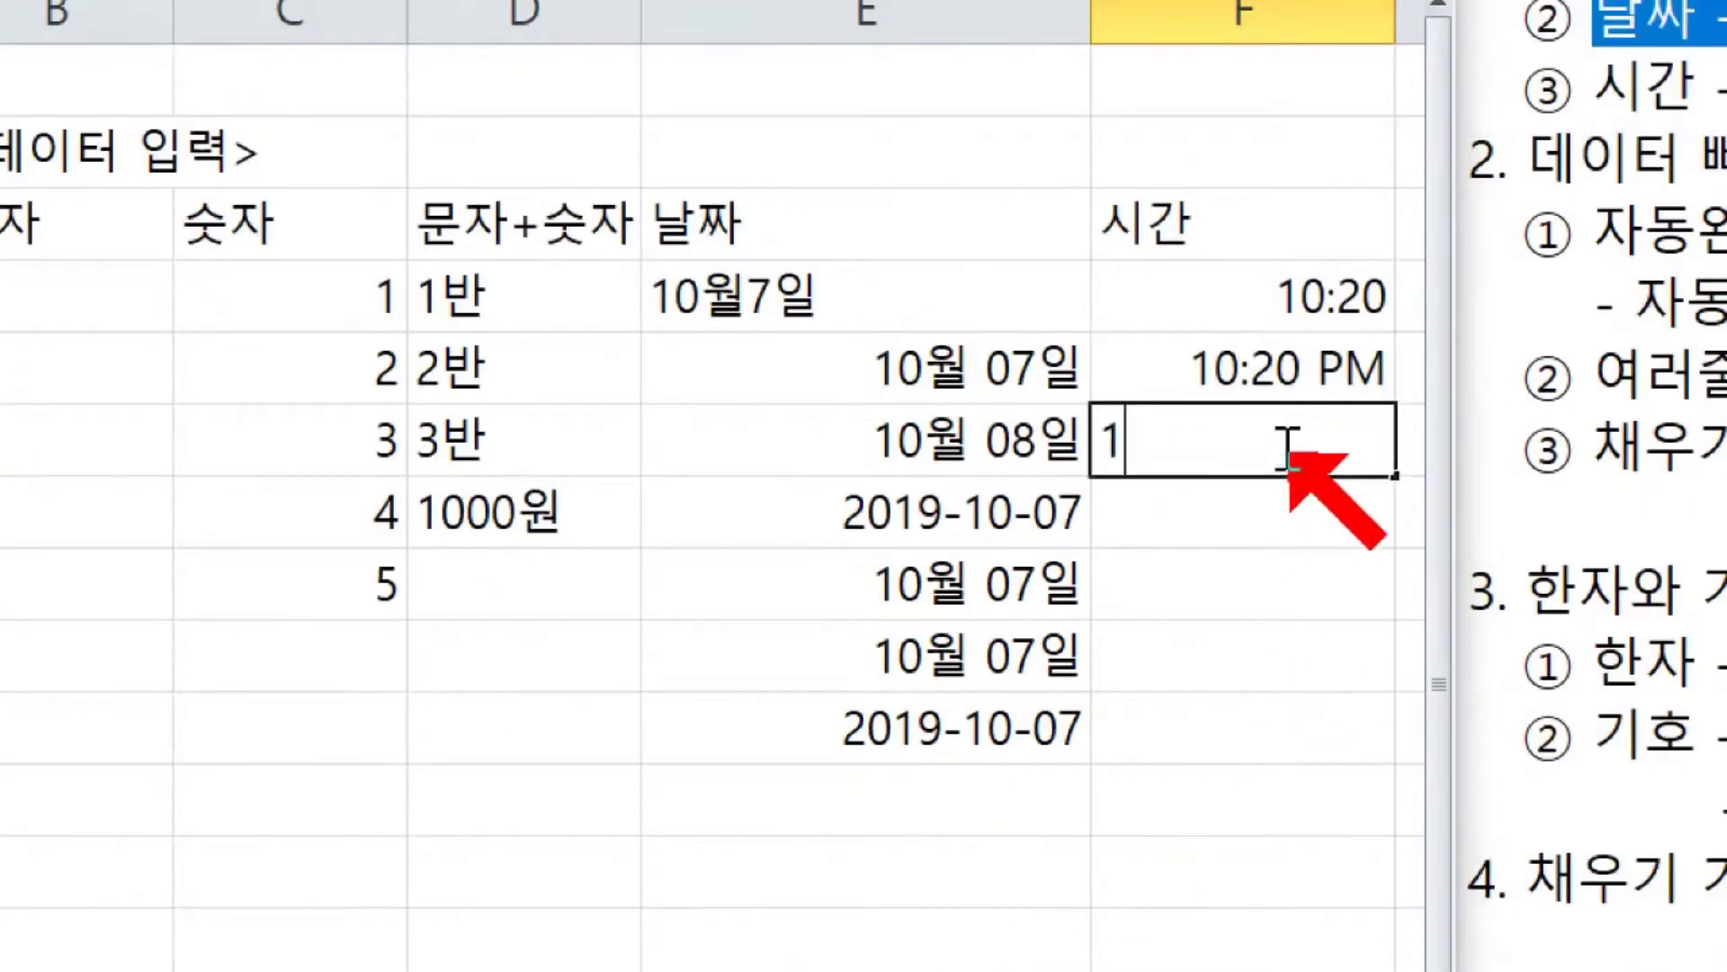
pyautogui.write('0:20')
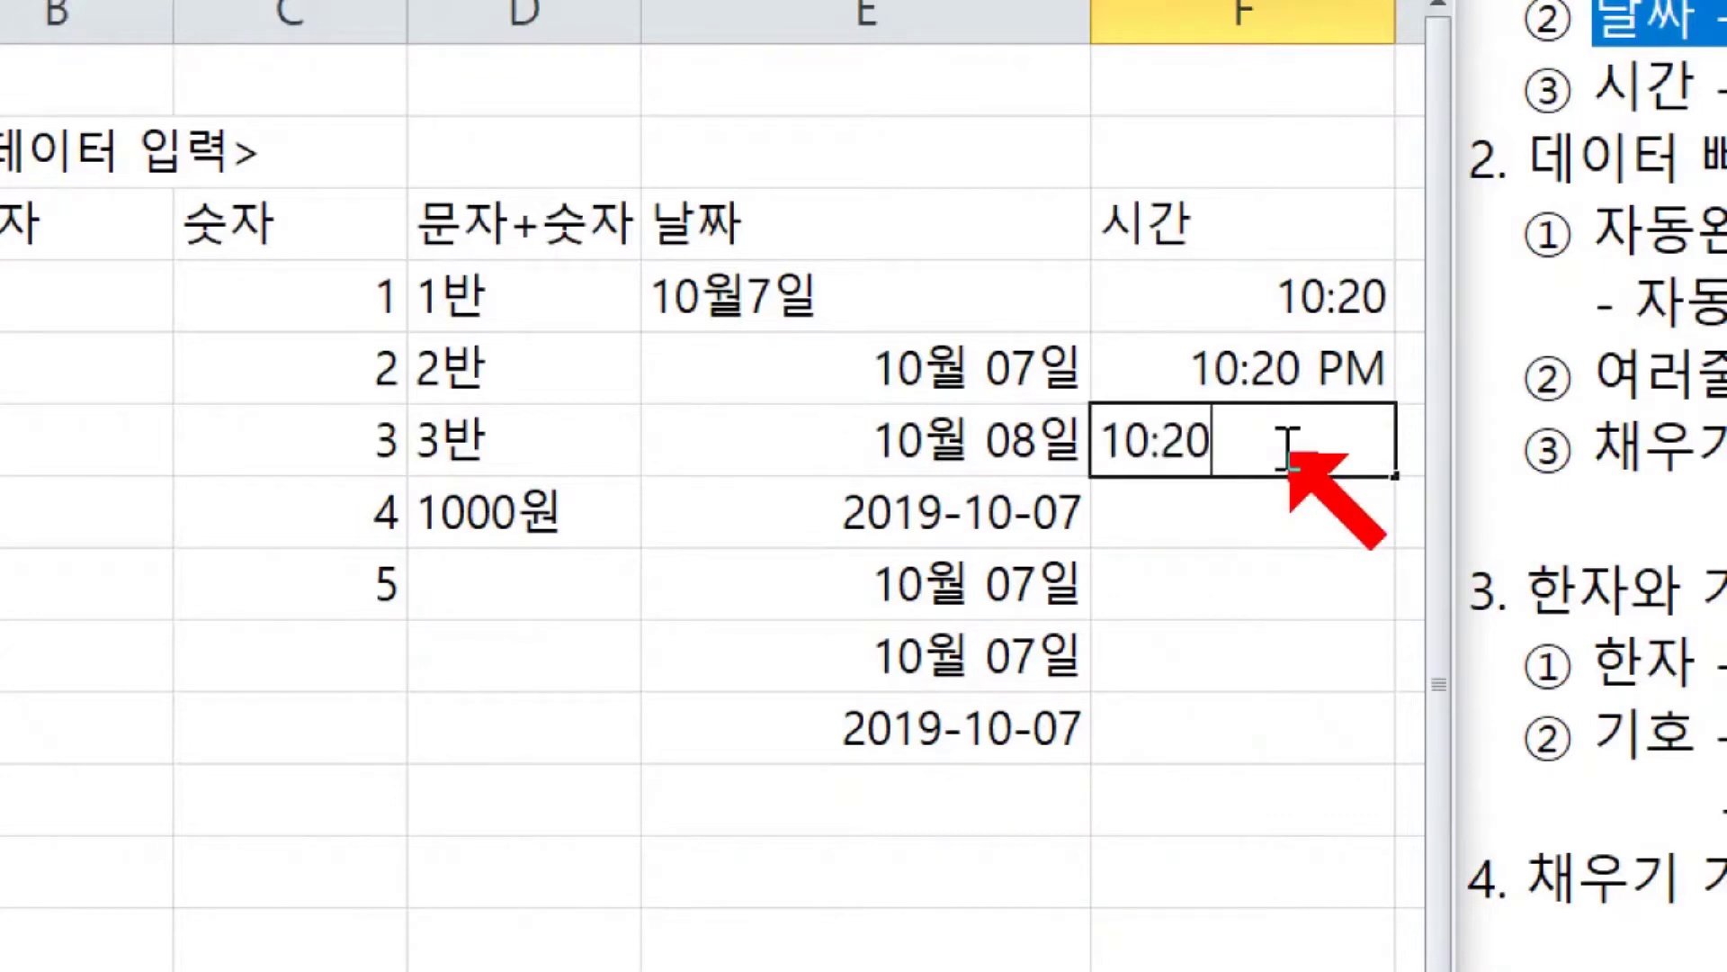
pyautogui.press('Return')
pyautogui.write('22:20')
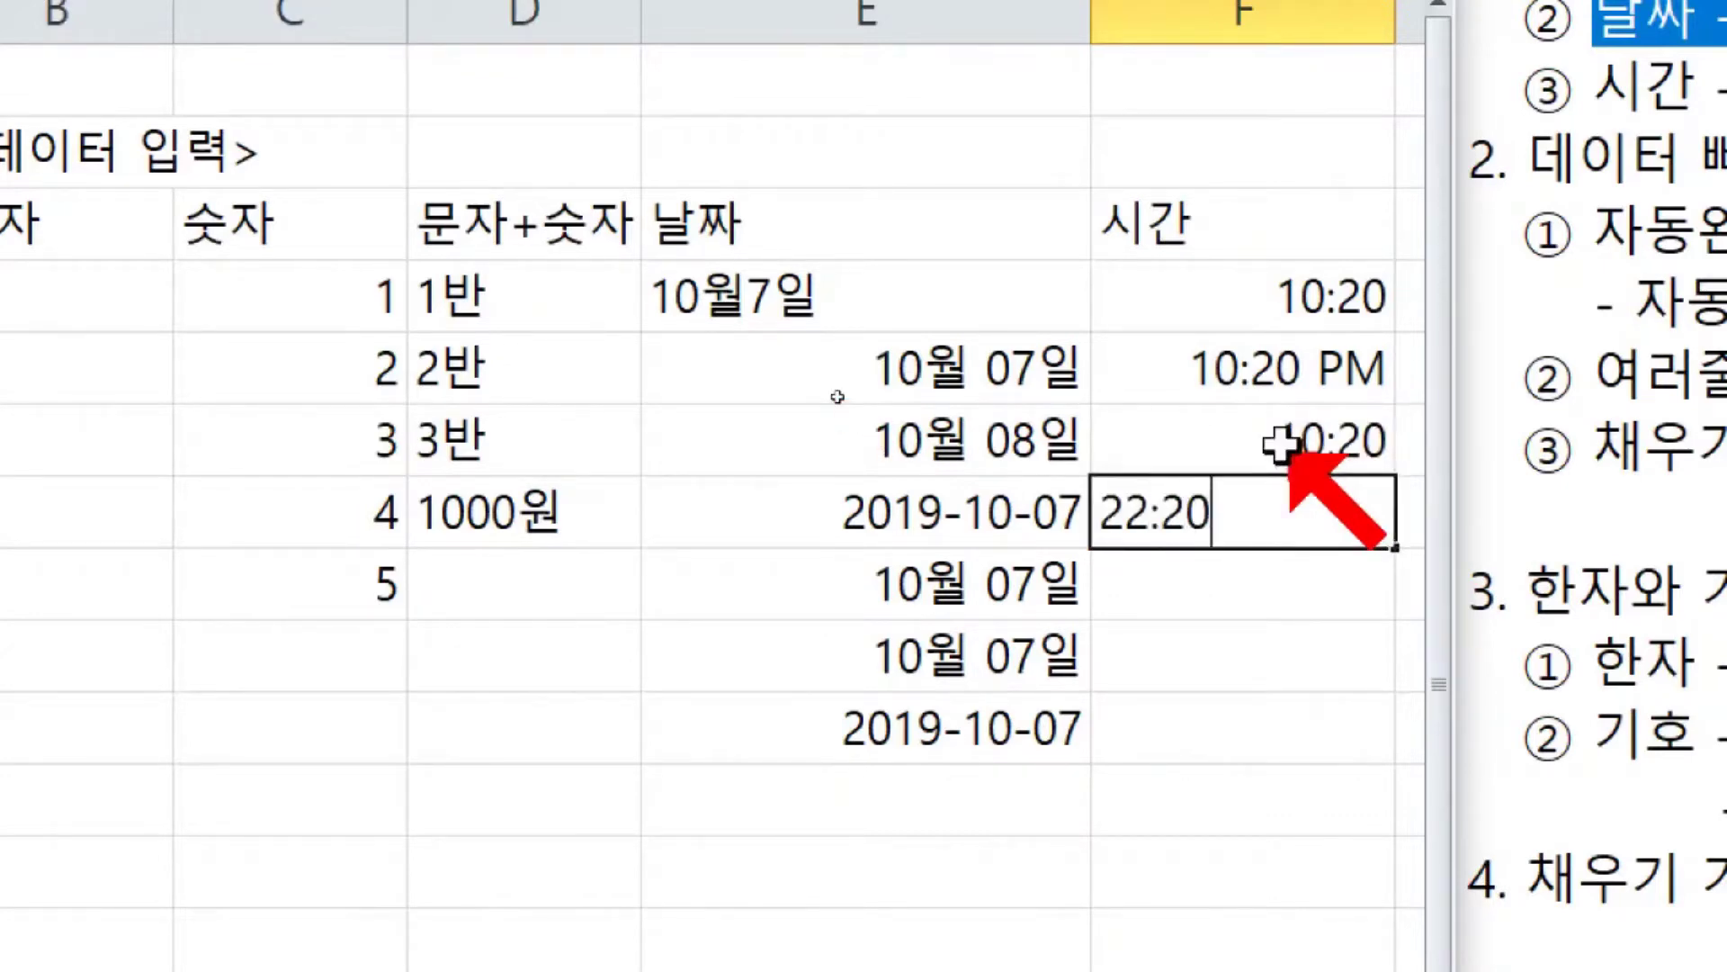
pyautogui.press('Return')
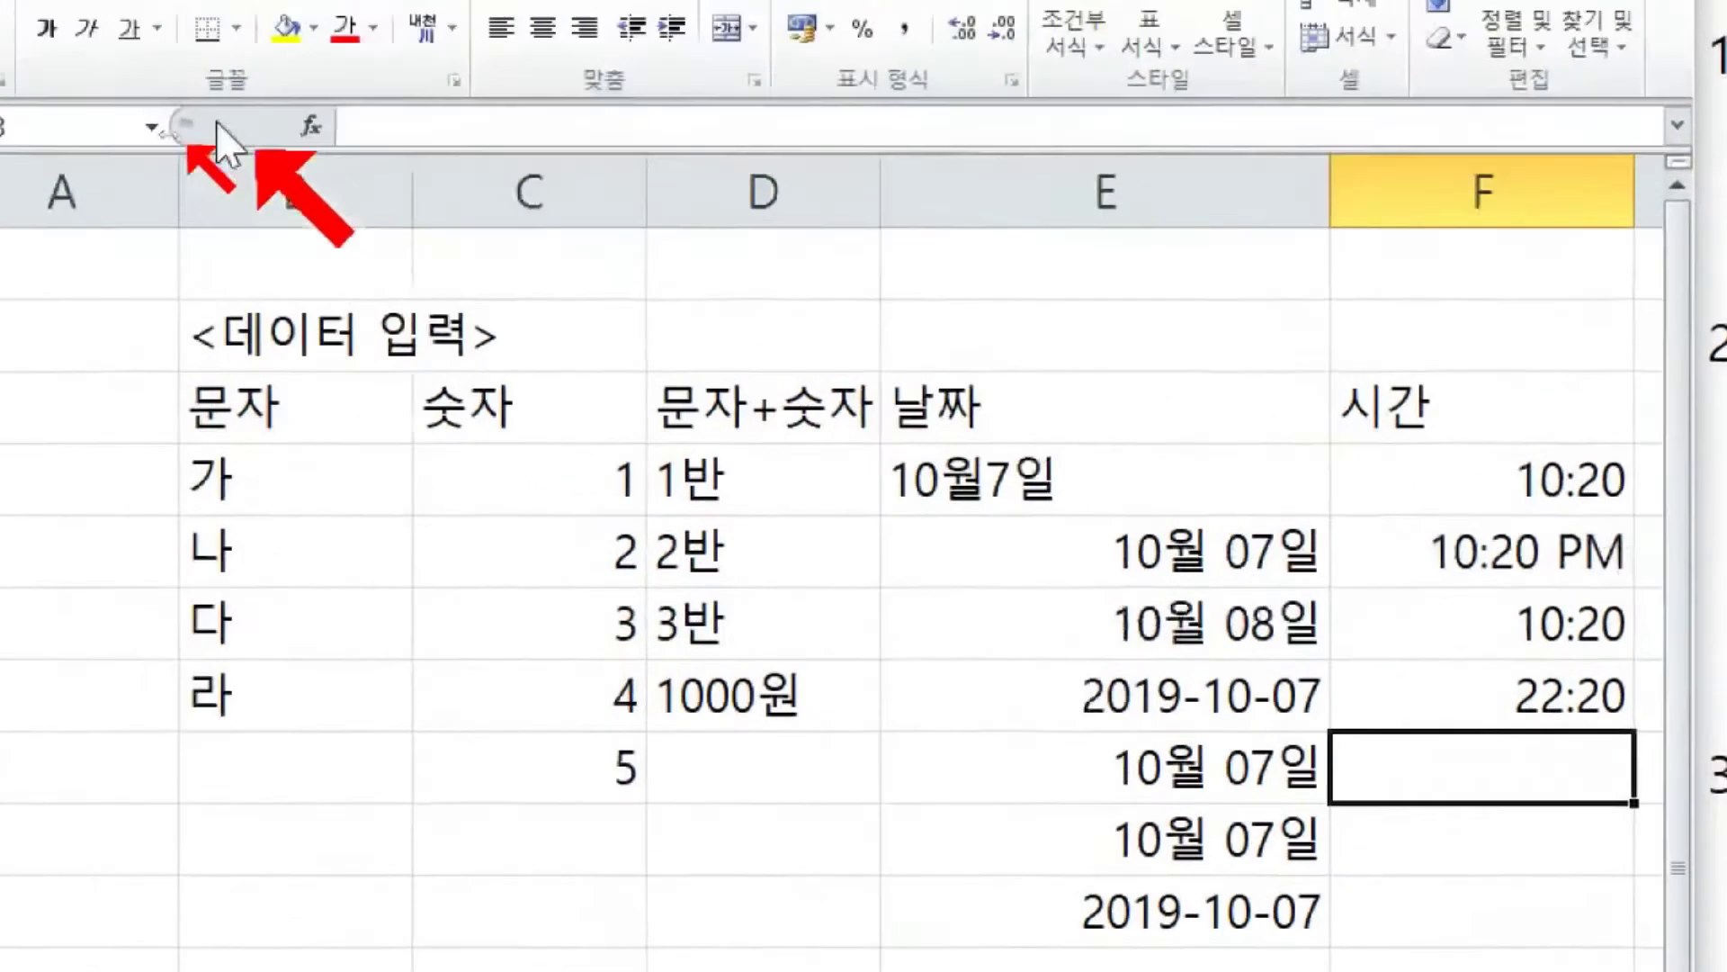
pyautogui.click(1169, 510)
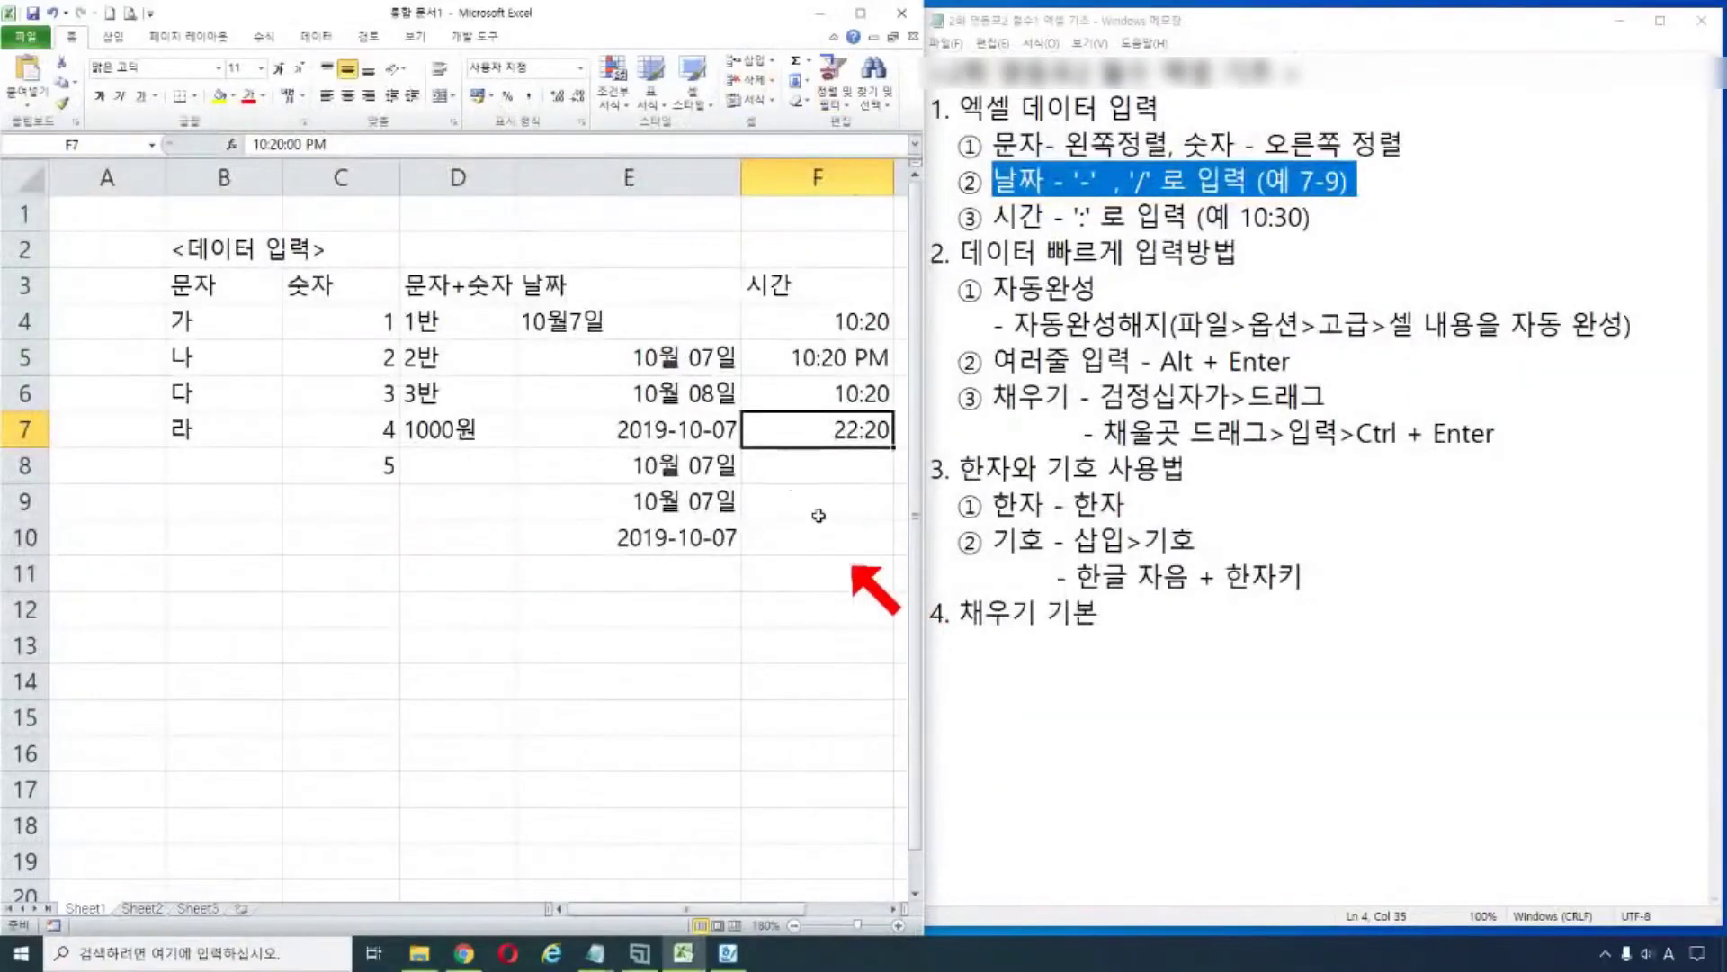
# - Add the heading 기타 in cell G3, beside the 시간 heading
pyautogui.moveTo(688, 909); pyautogui.dragTo(764, 908)
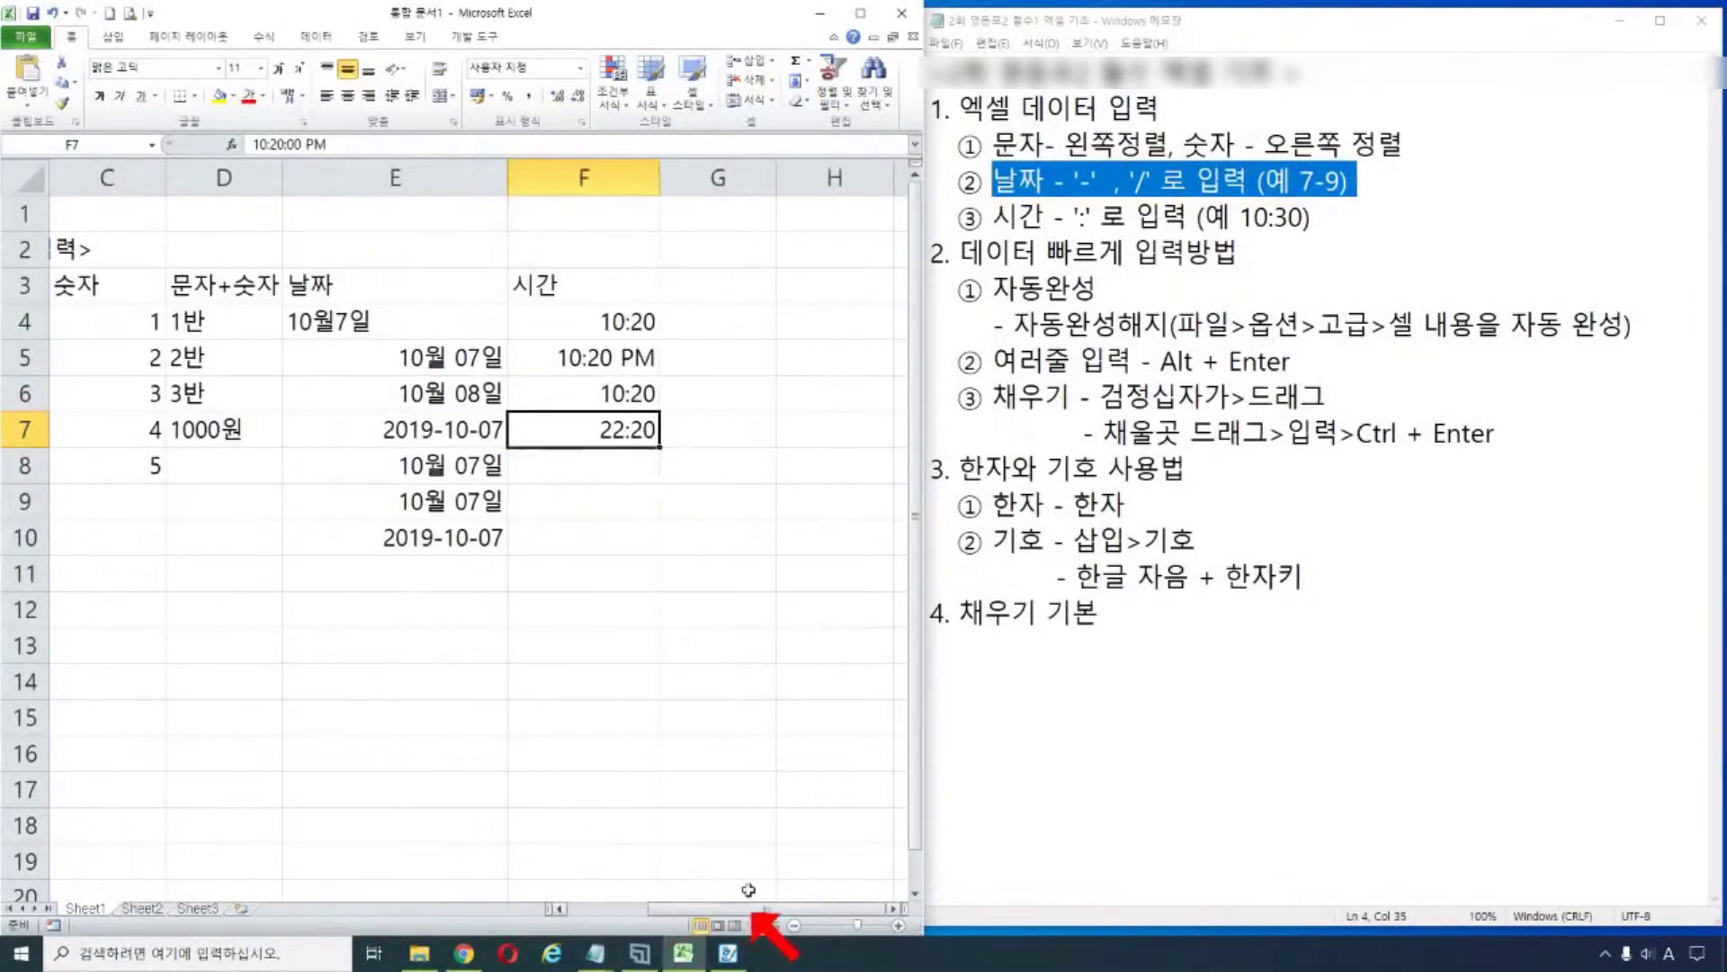
pyautogui.click(717, 295)
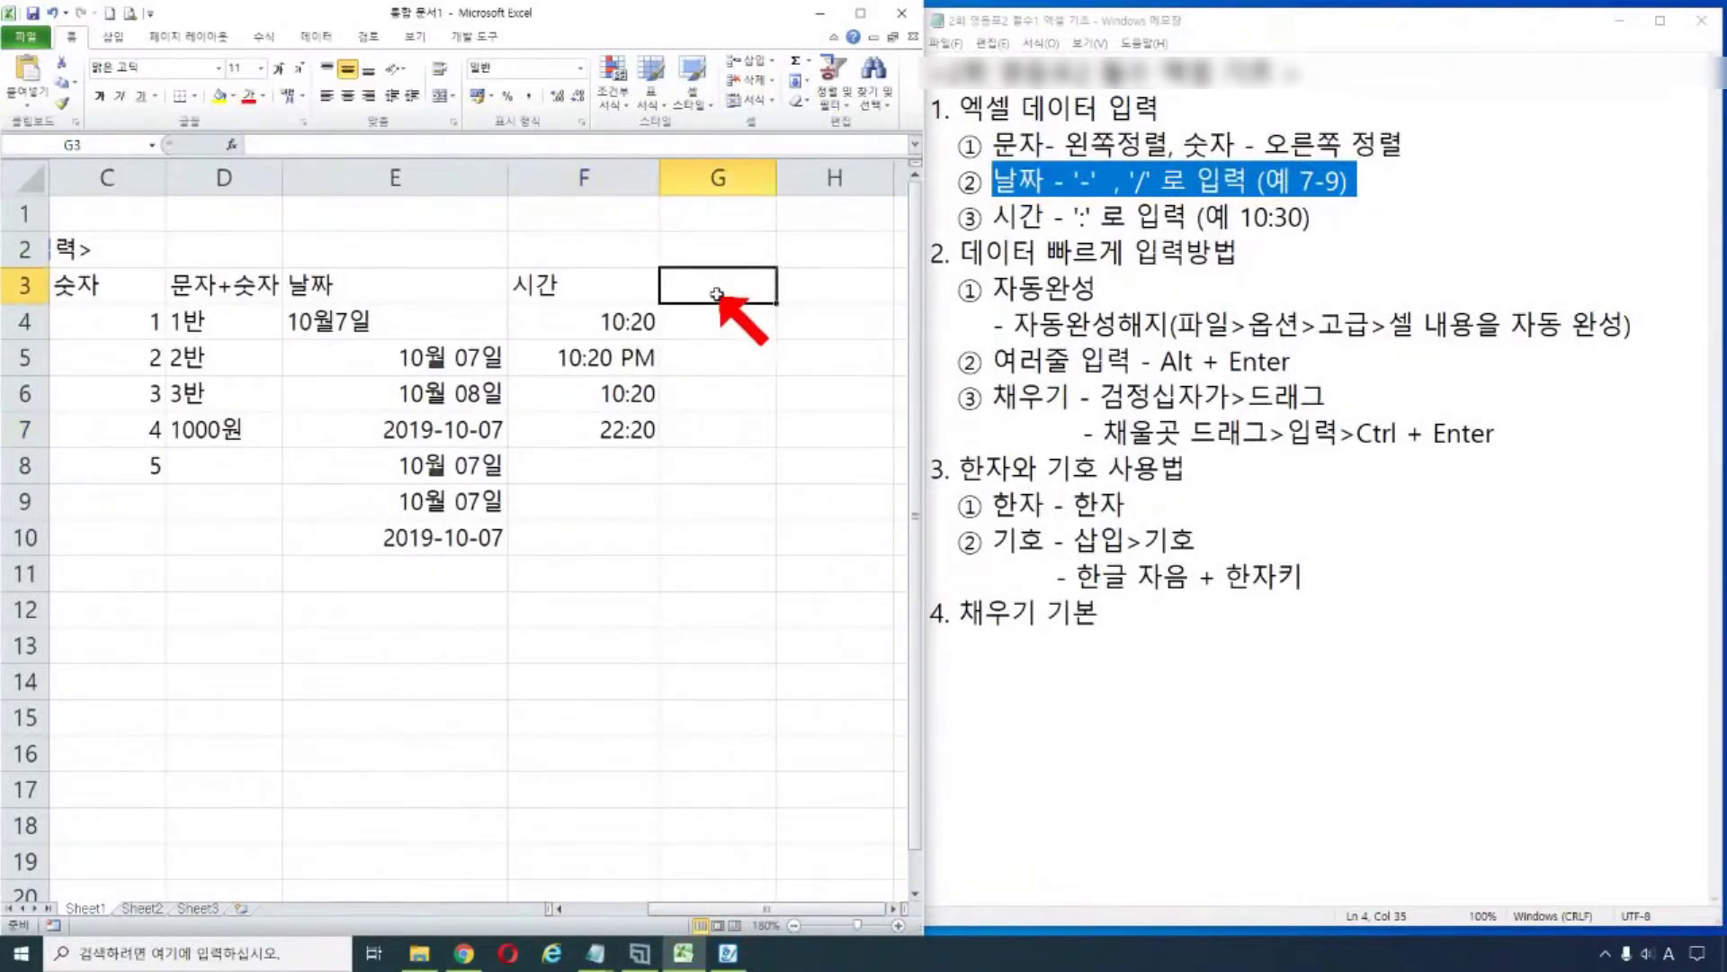
pyautogui.write('rlxk')
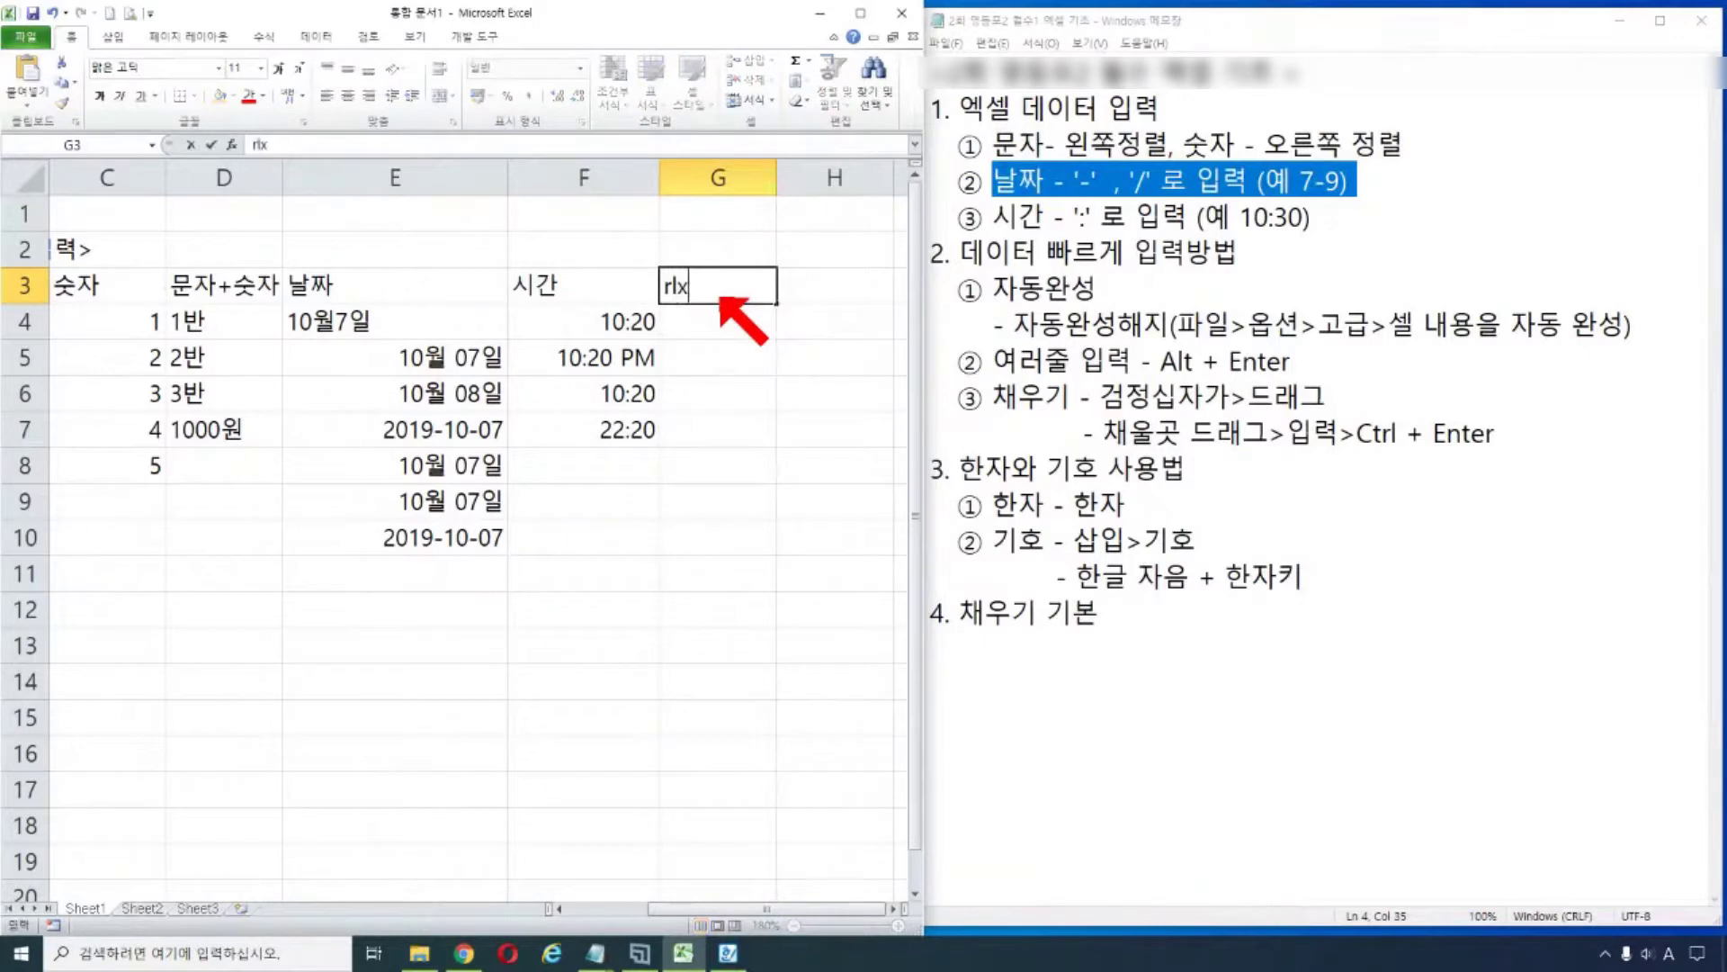
pyautogui.press('BackSpace')
pyautogui.press('BackSpace')
pyautogui.press('BackSpace')
pyautogui.press('Hangul')
pyautogui.write('기타')
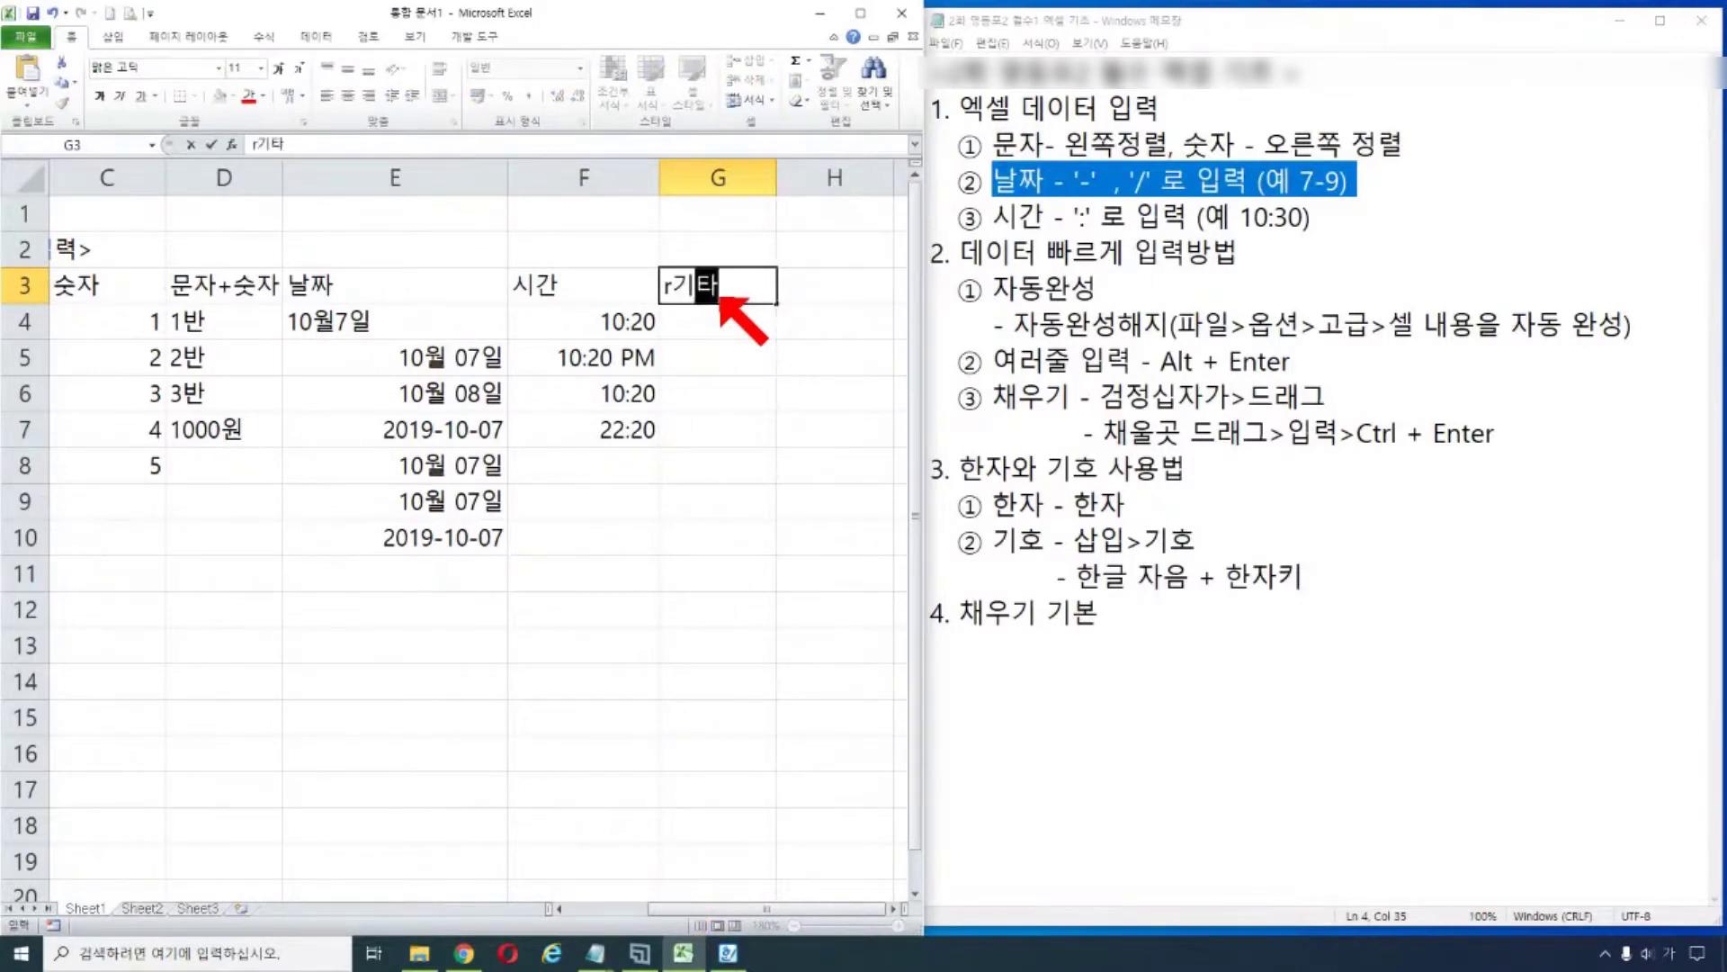
pyautogui.press('Left')
pyautogui.press('Left')
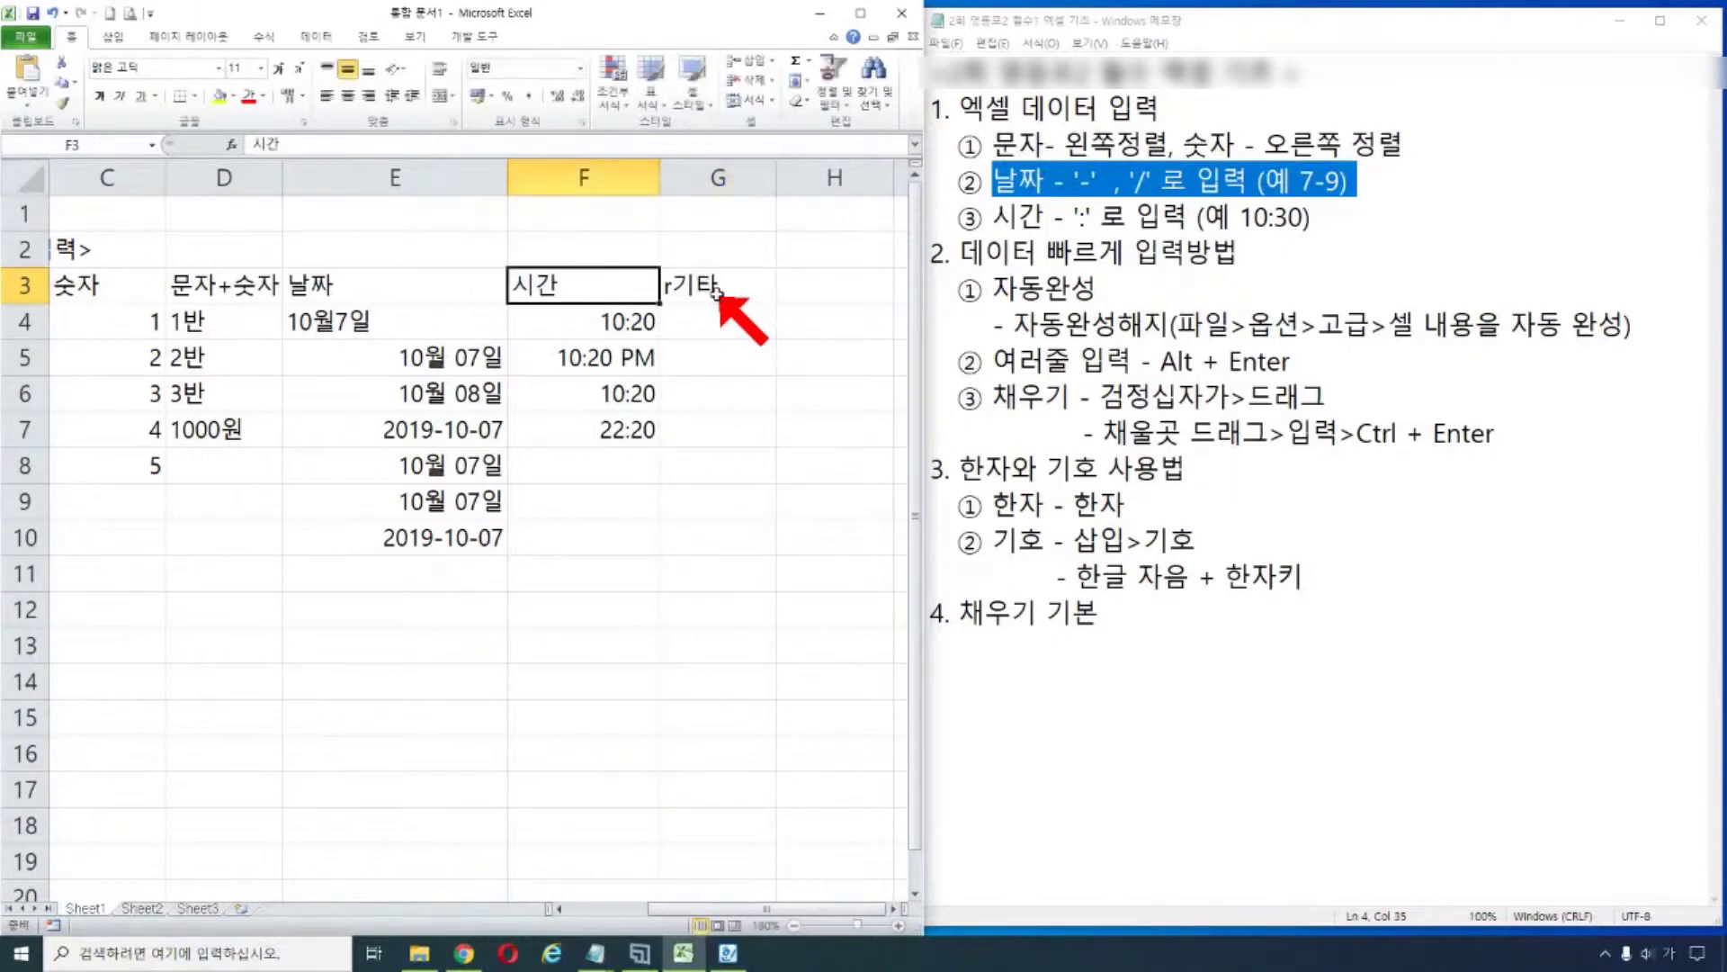
pyautogui.doubleClick(684, 287)
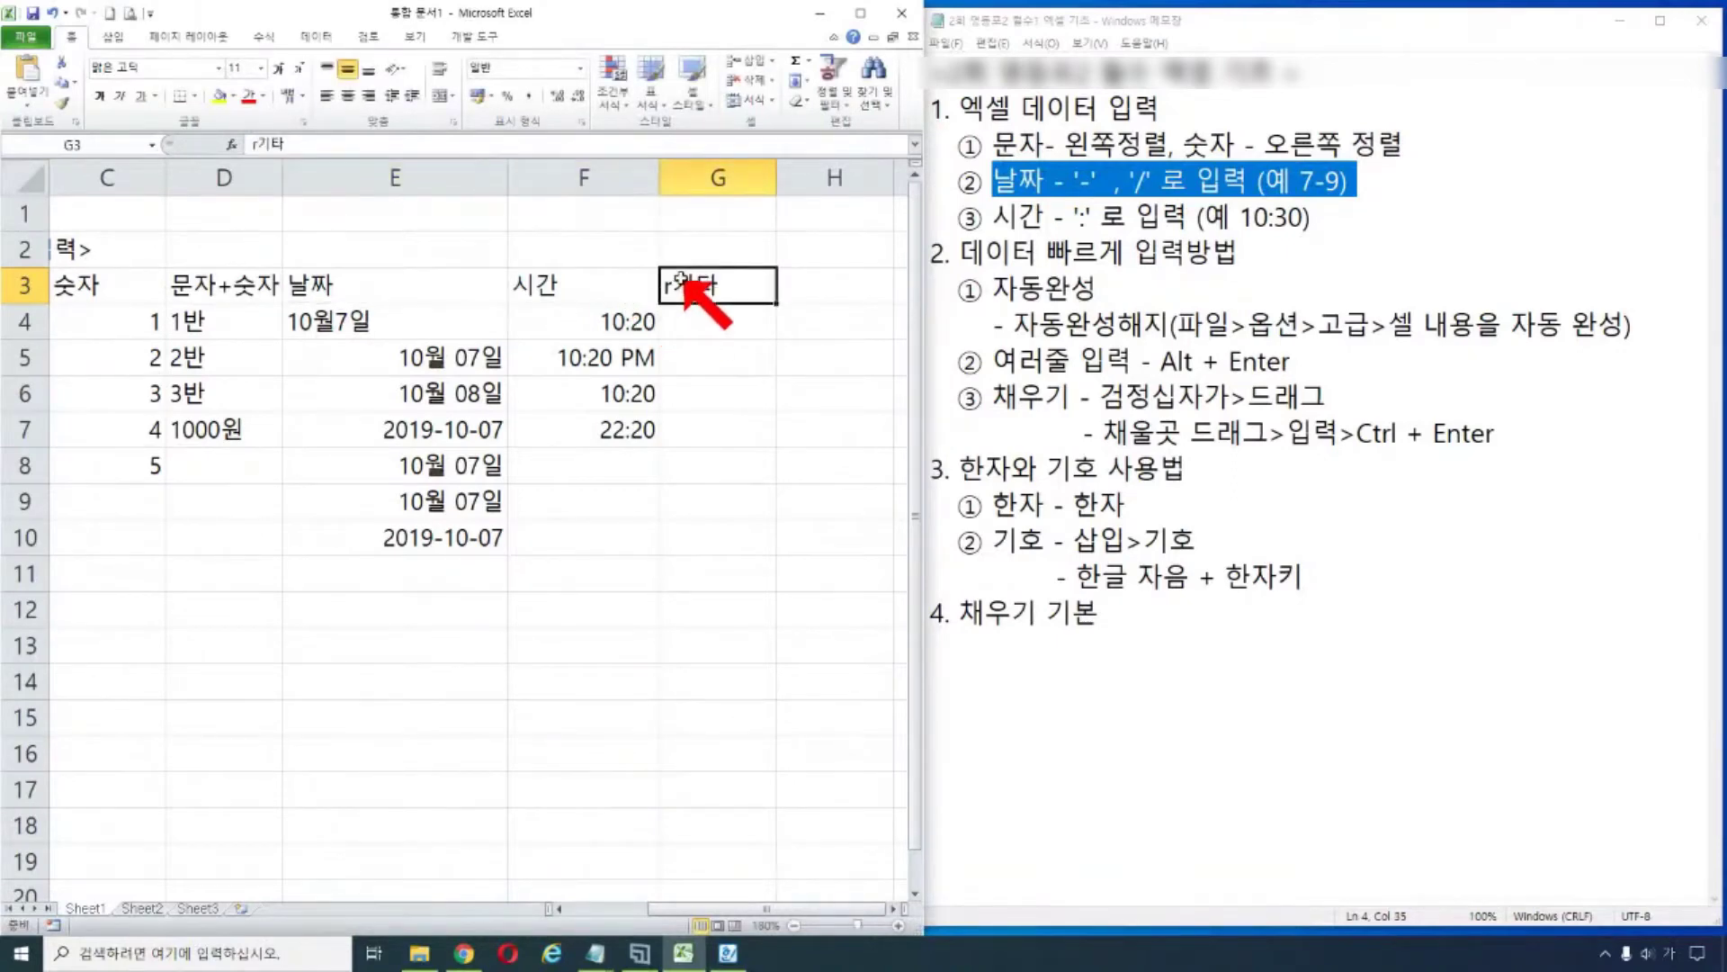
pyautogui.press('BackSpace')
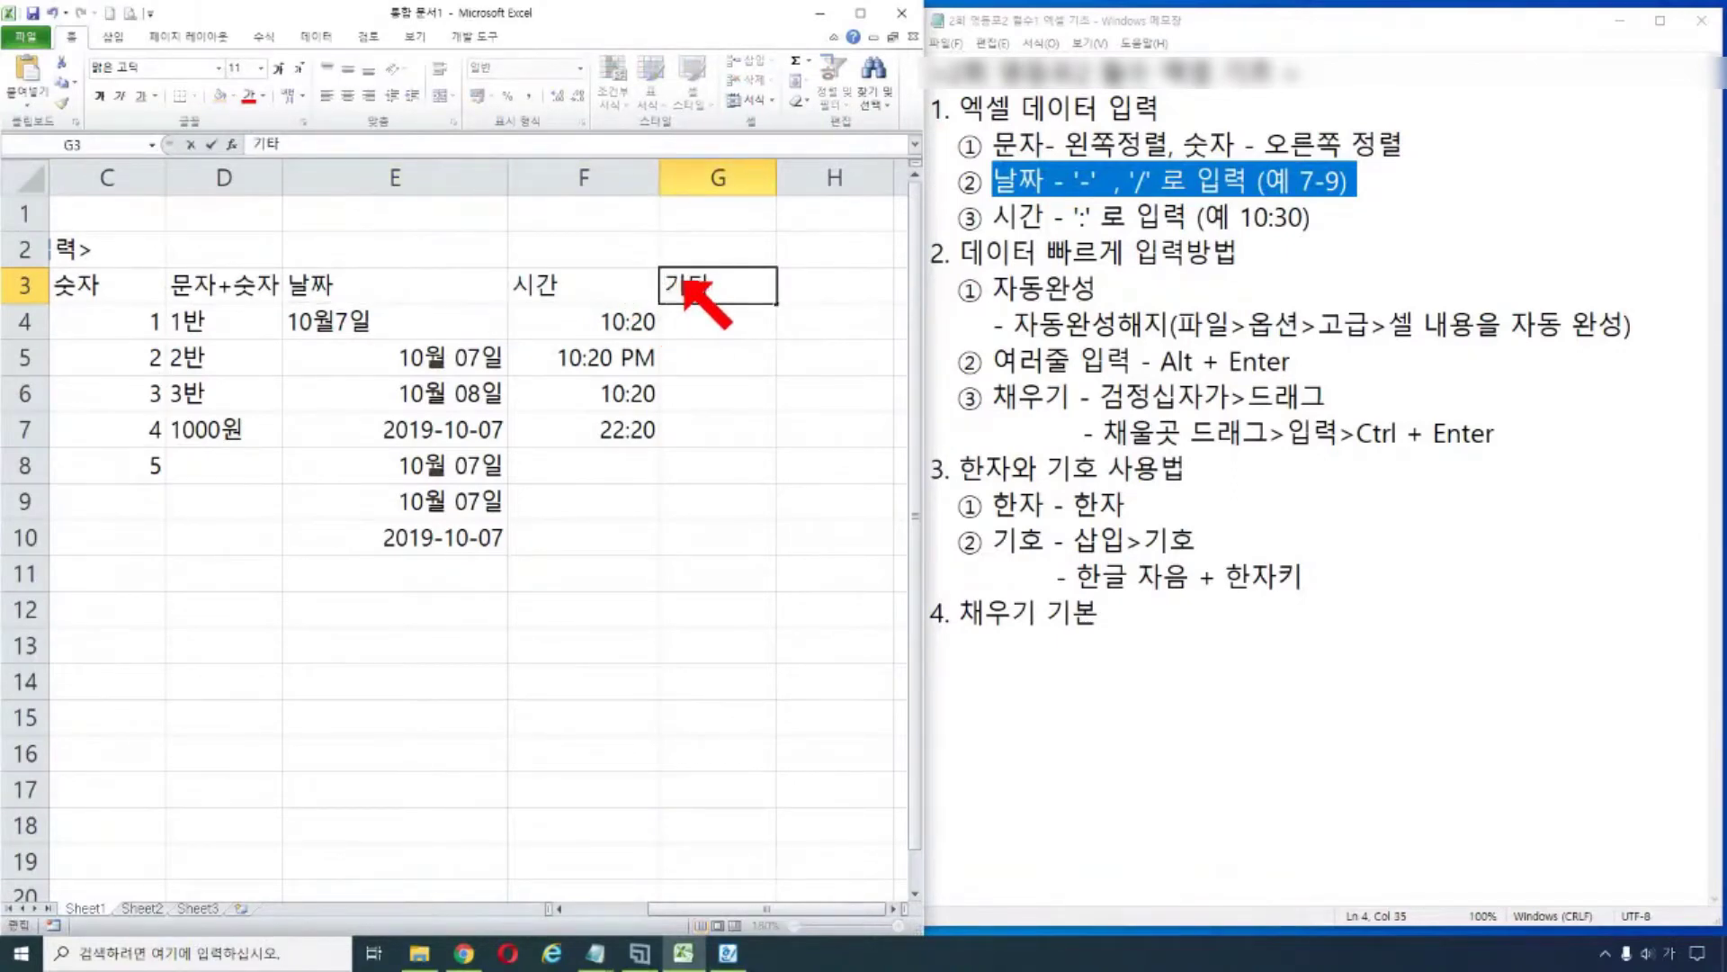
# - Enter 1/2 in cell G4 under 기타, check its stored value, and refer to the slash in the date-entry note
pyautogui.click(729, 317)
pyautogui.write('17')
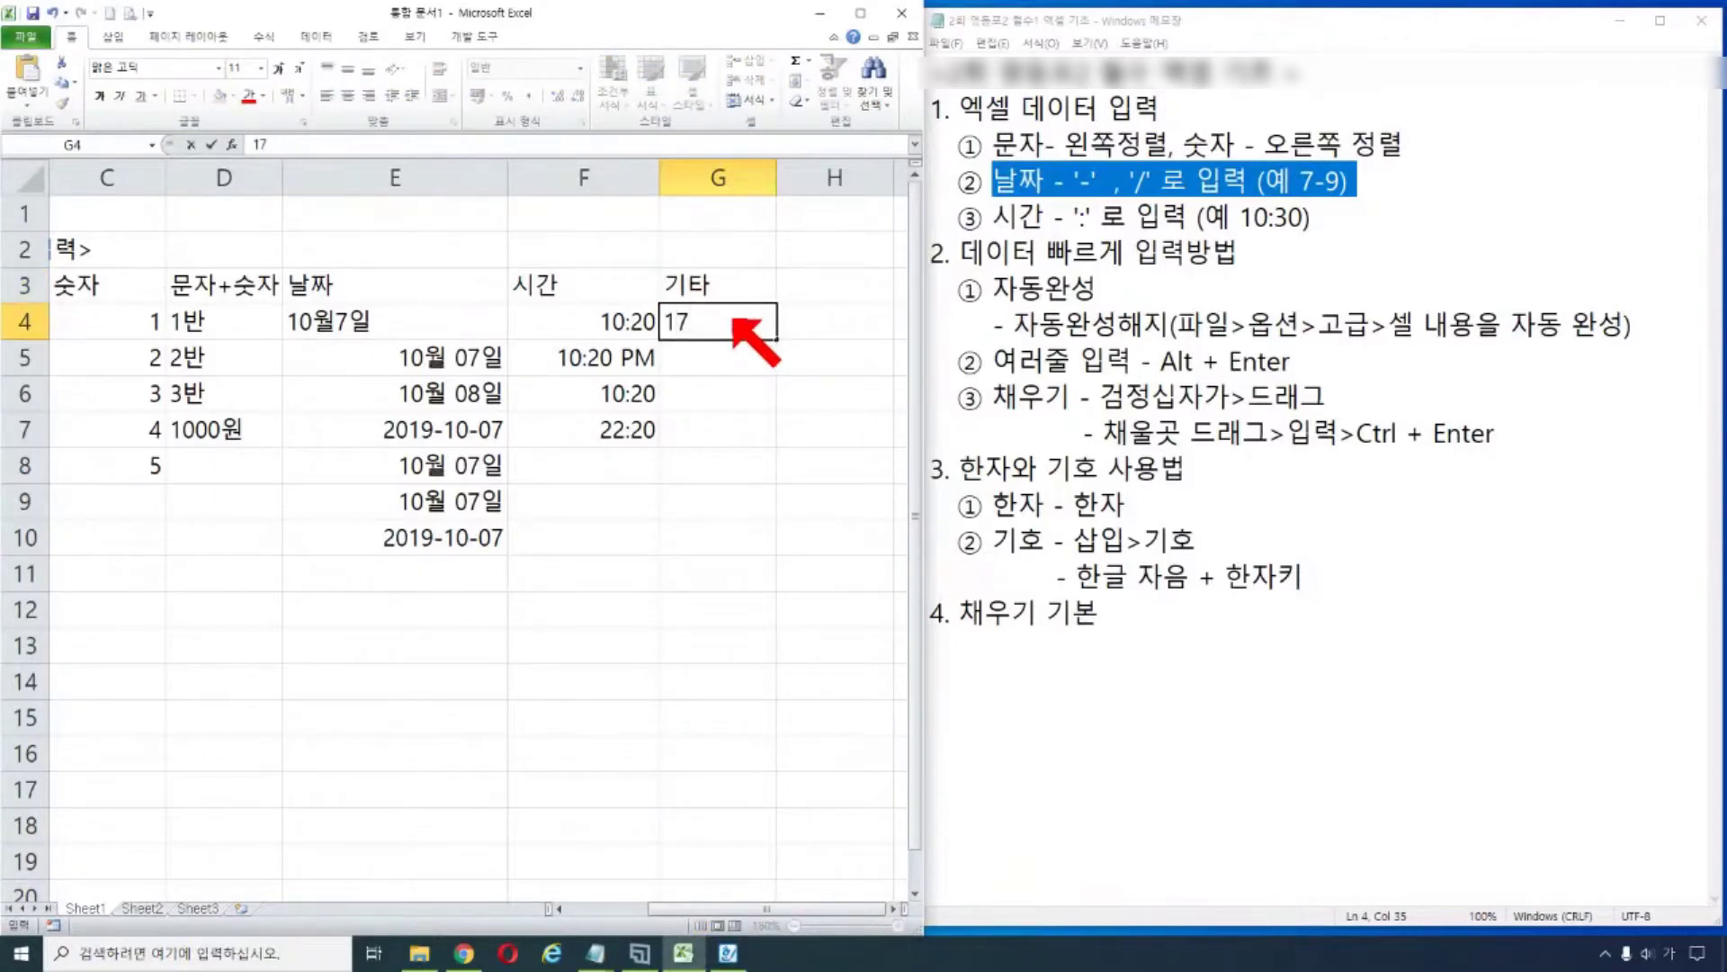
pyautogui.press('BackSpace')
pyautogui.write('/2')
pyautogui.press('Return')
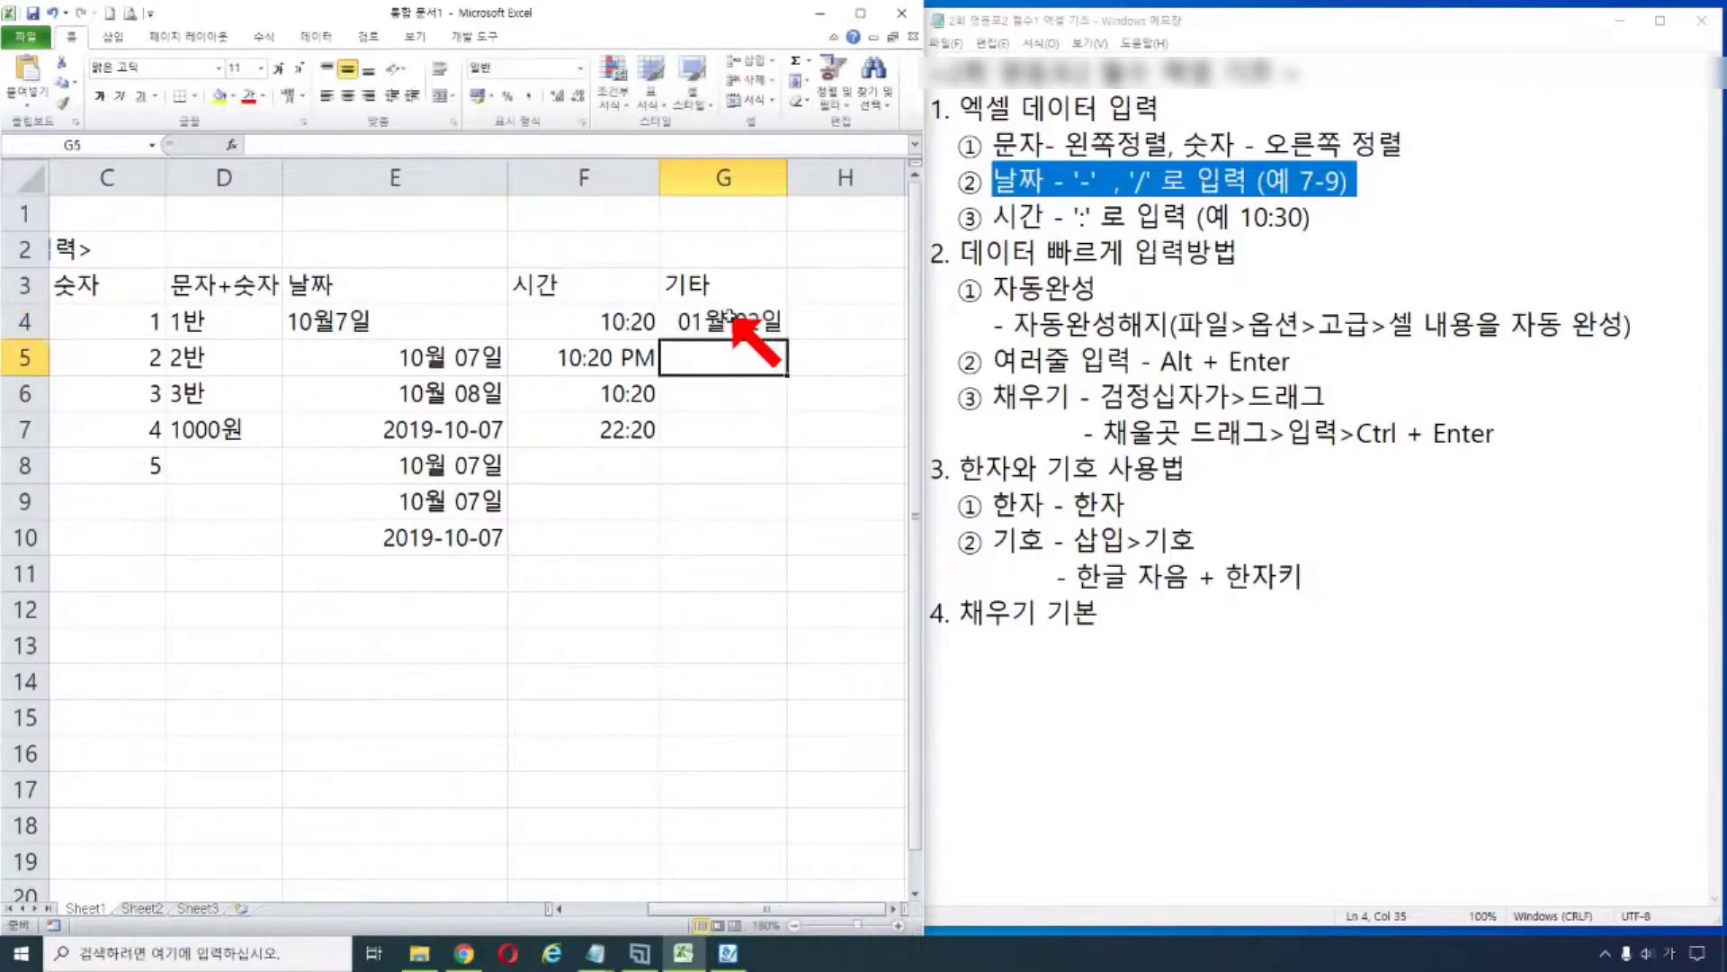
pyautogui.click(731, 329)
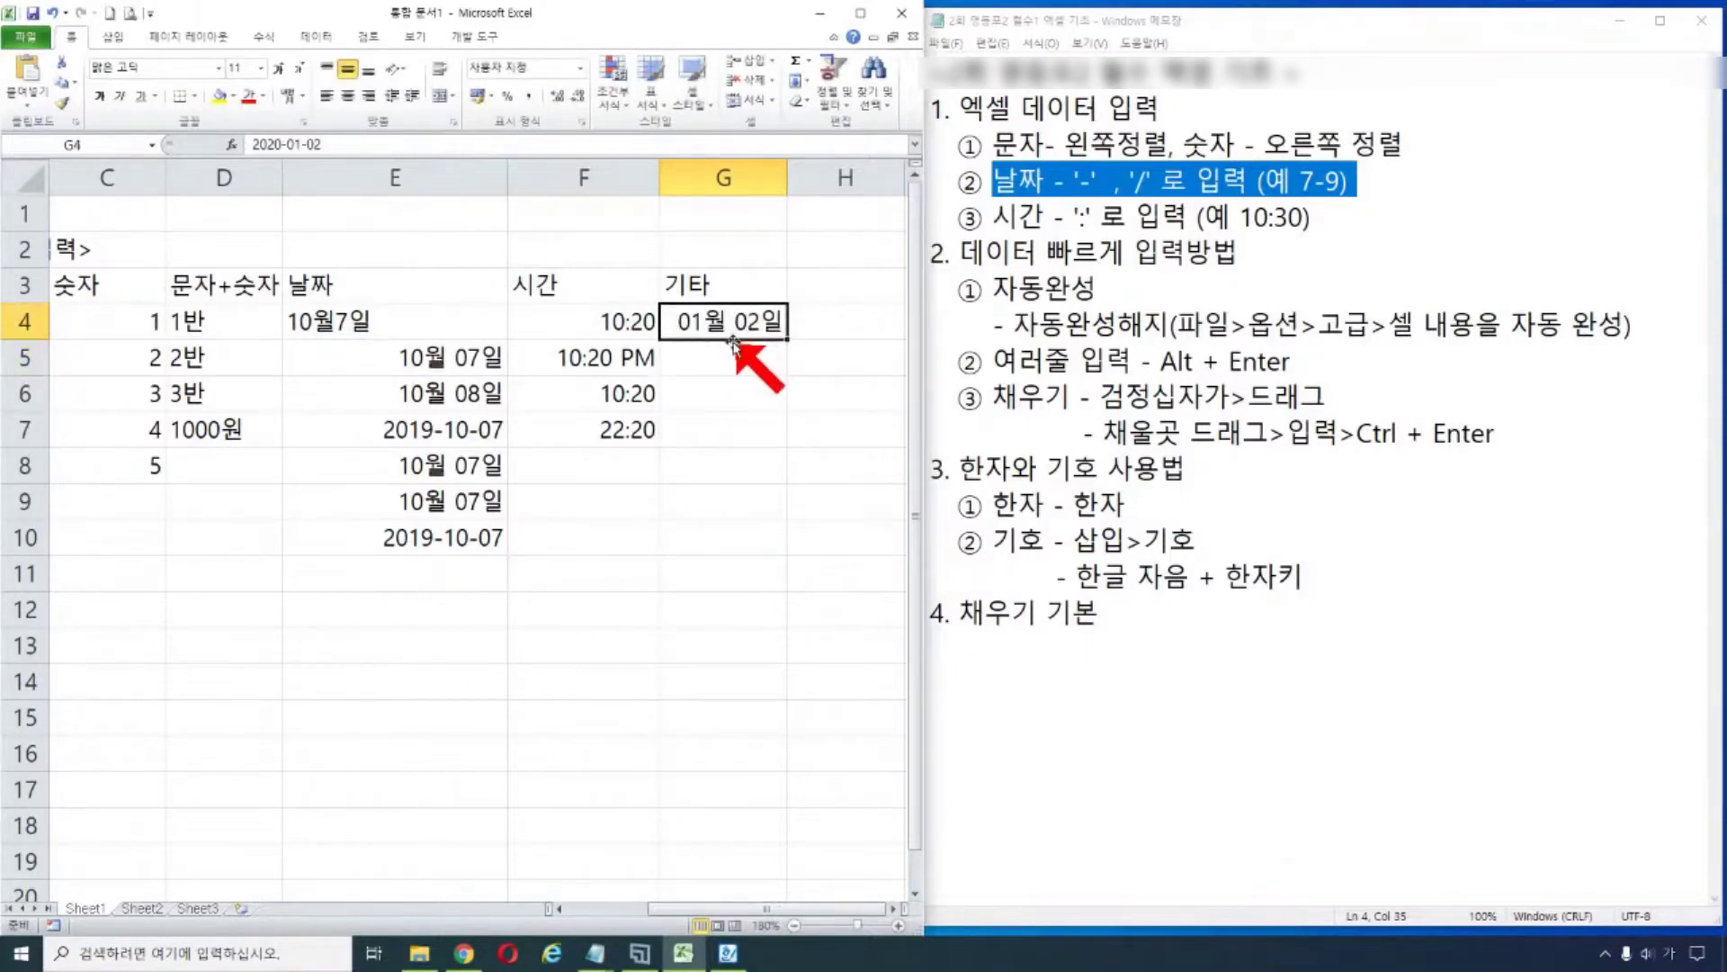
pyautogui.click(1156, 187)
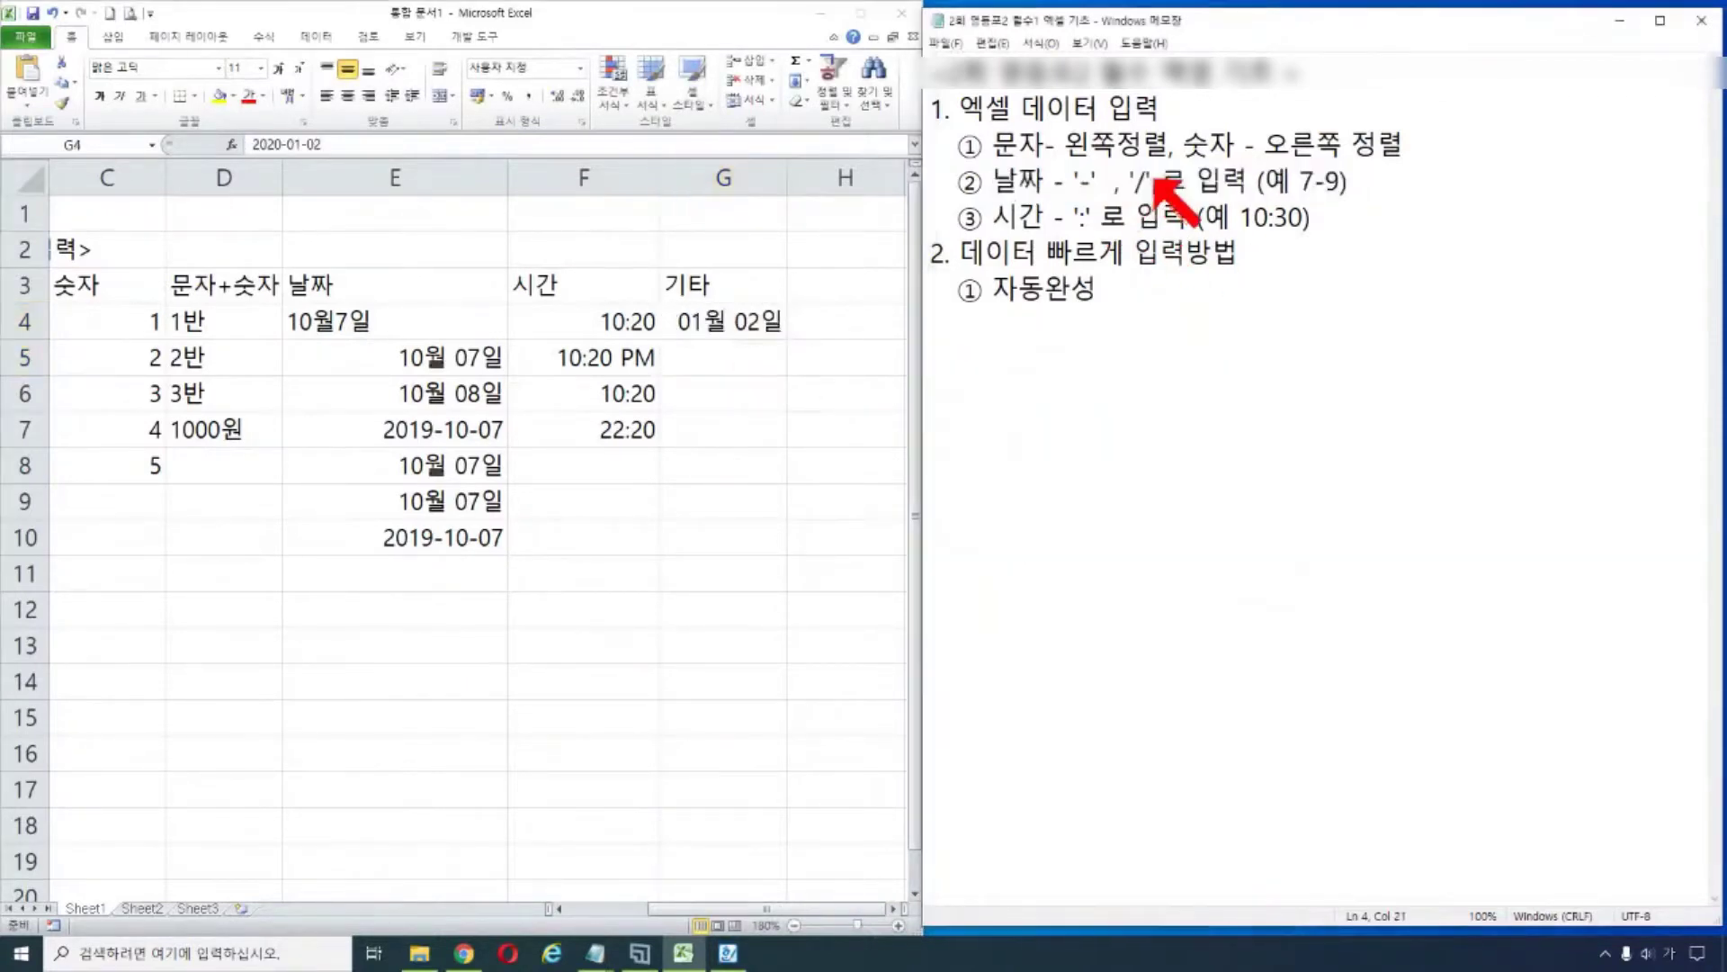
# - Enter the fraction as 0 1/2 in cell G5, with a space after the zero, and check its stored value
pyautogui.click(730, 353)
pyautogui.click(730, 353)
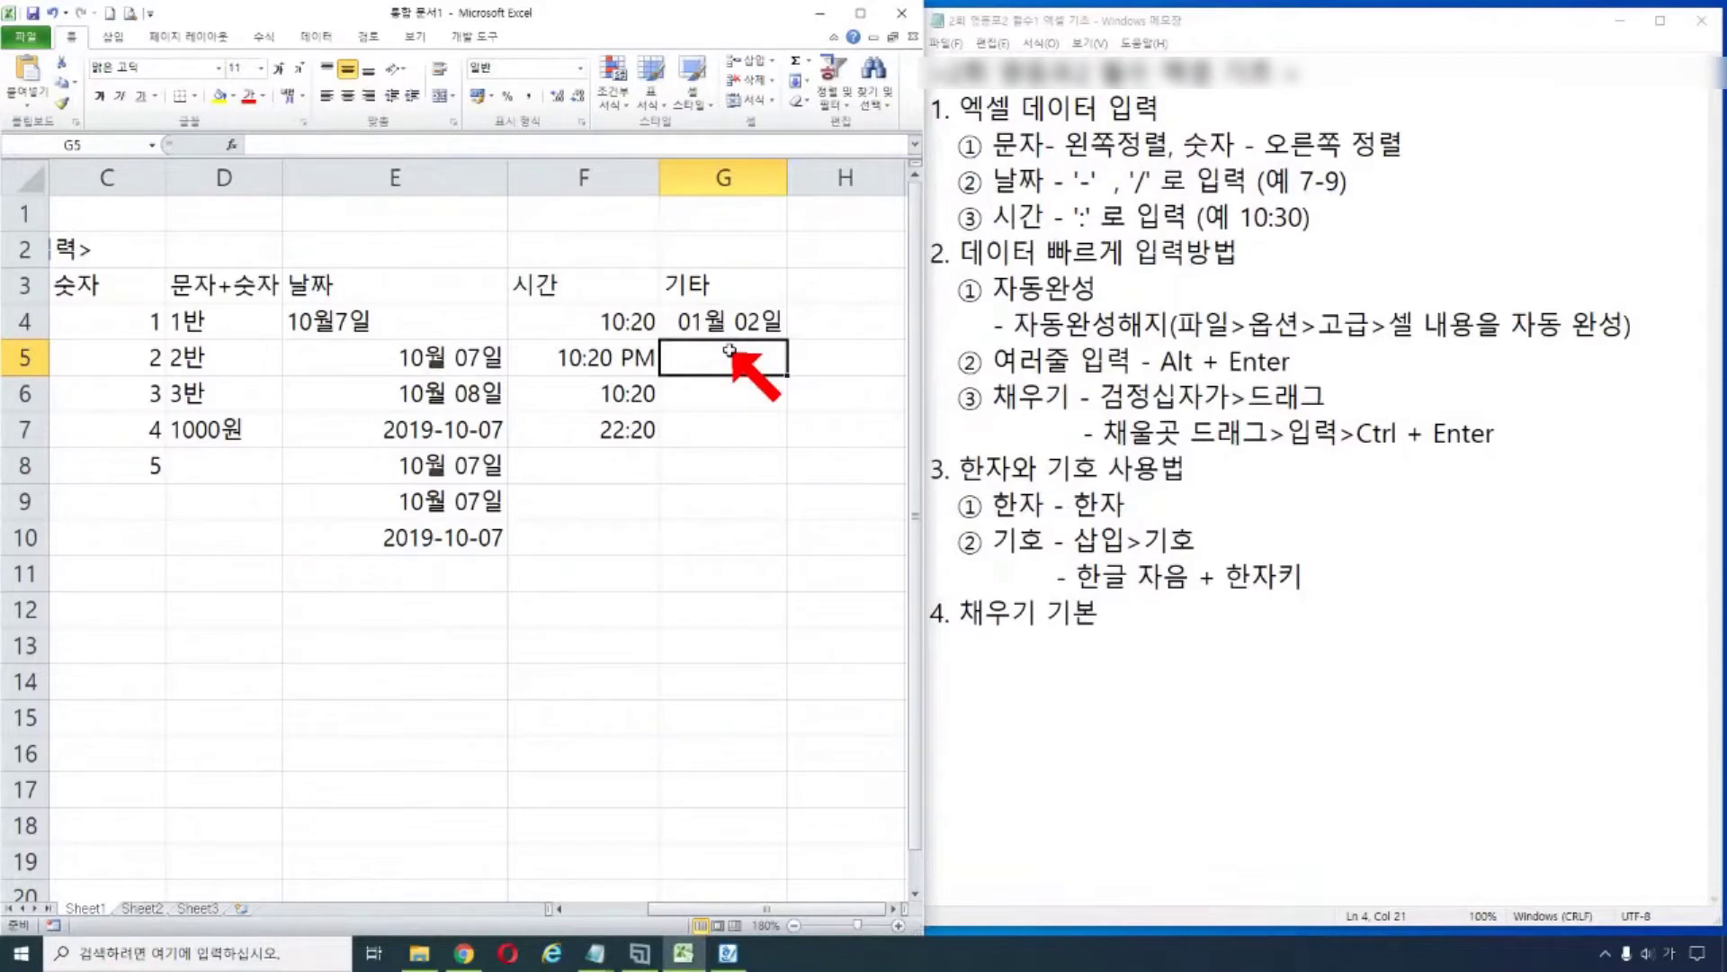
pyautogui.write('0')
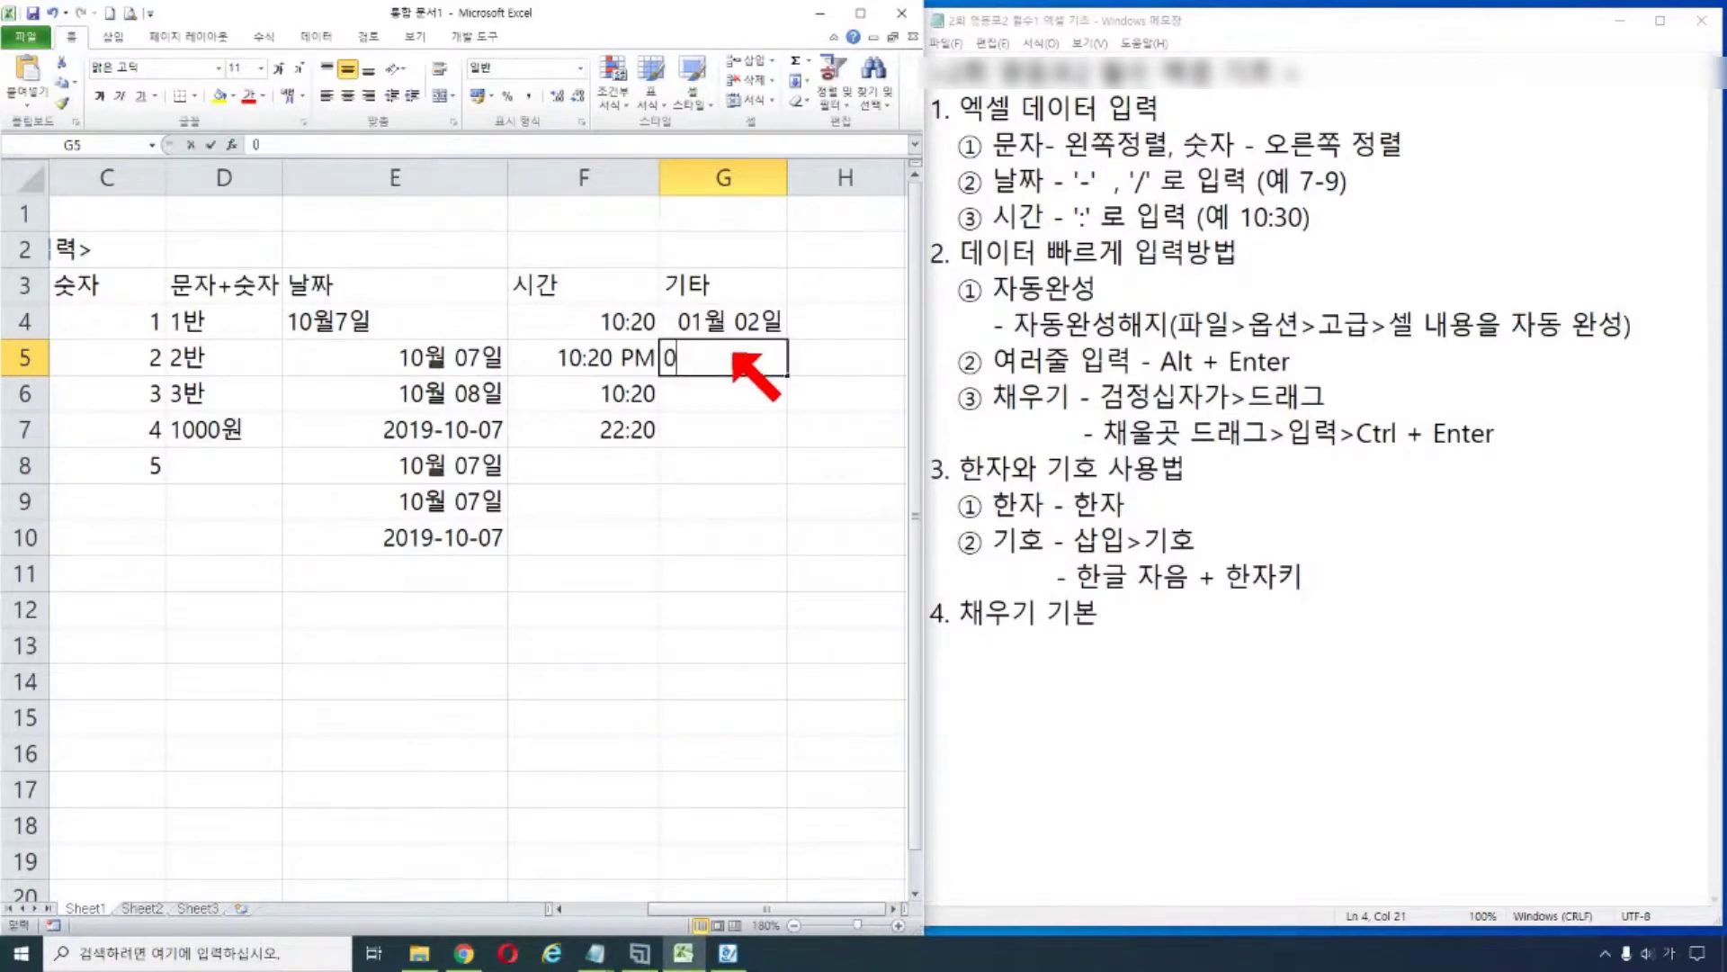
pyautogui.write(' 1')
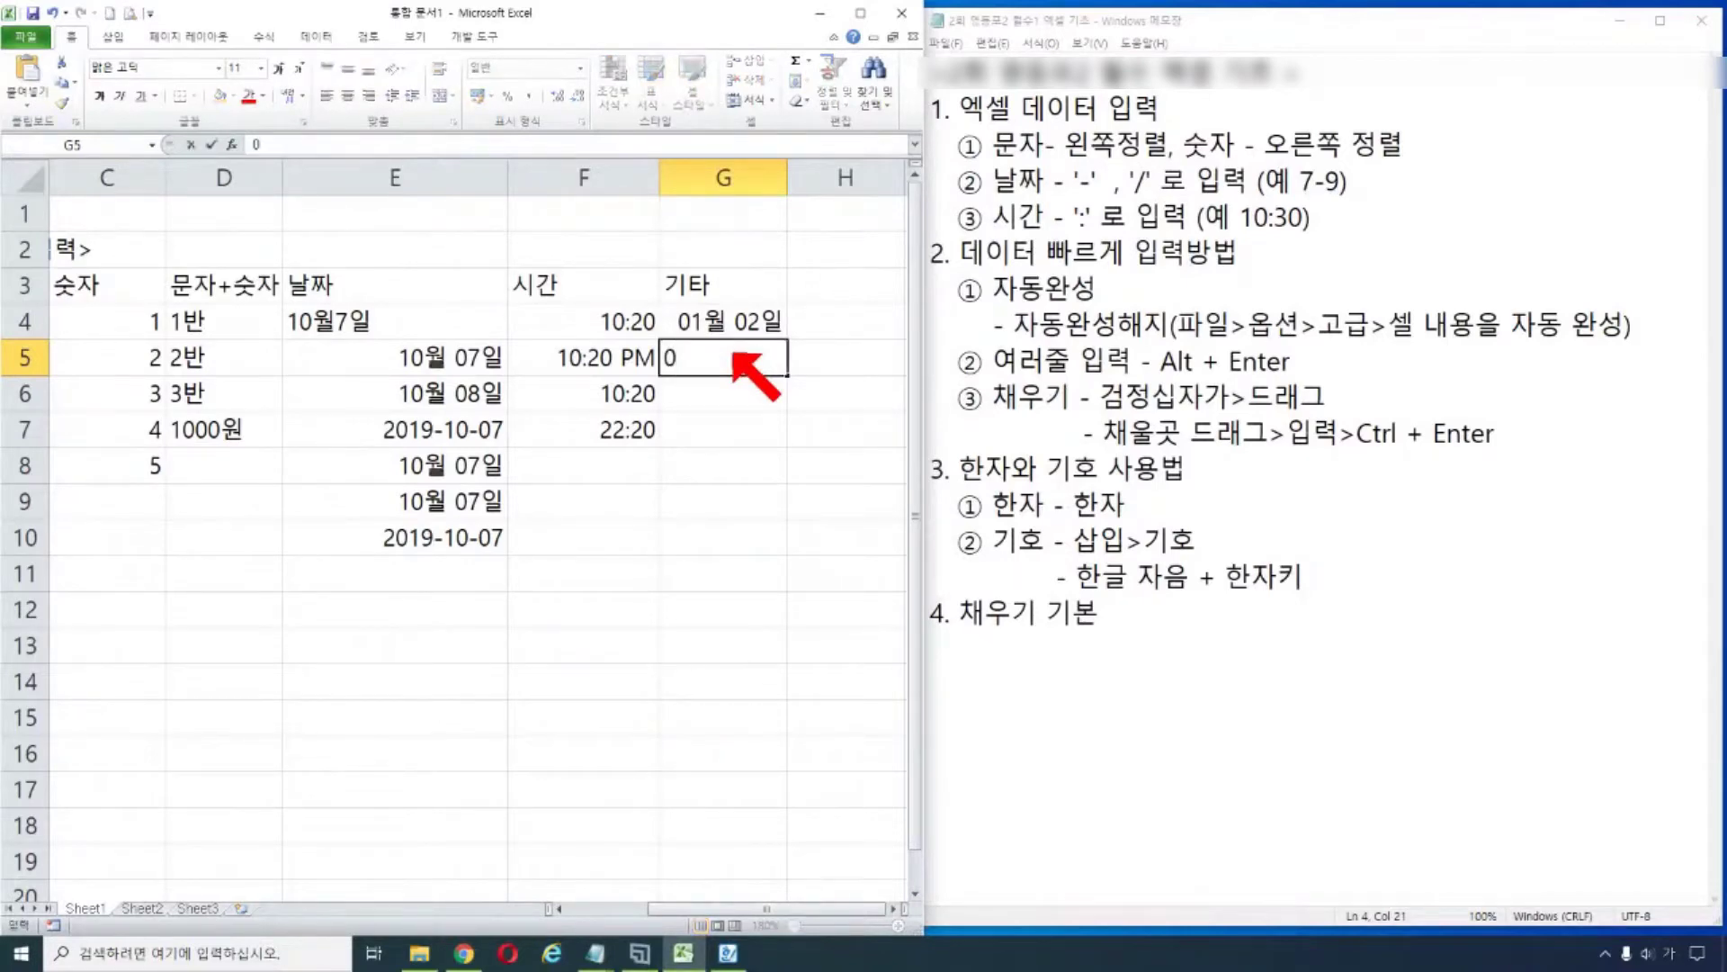
pyautogui.write('/2')
pyautogui.press('Return')
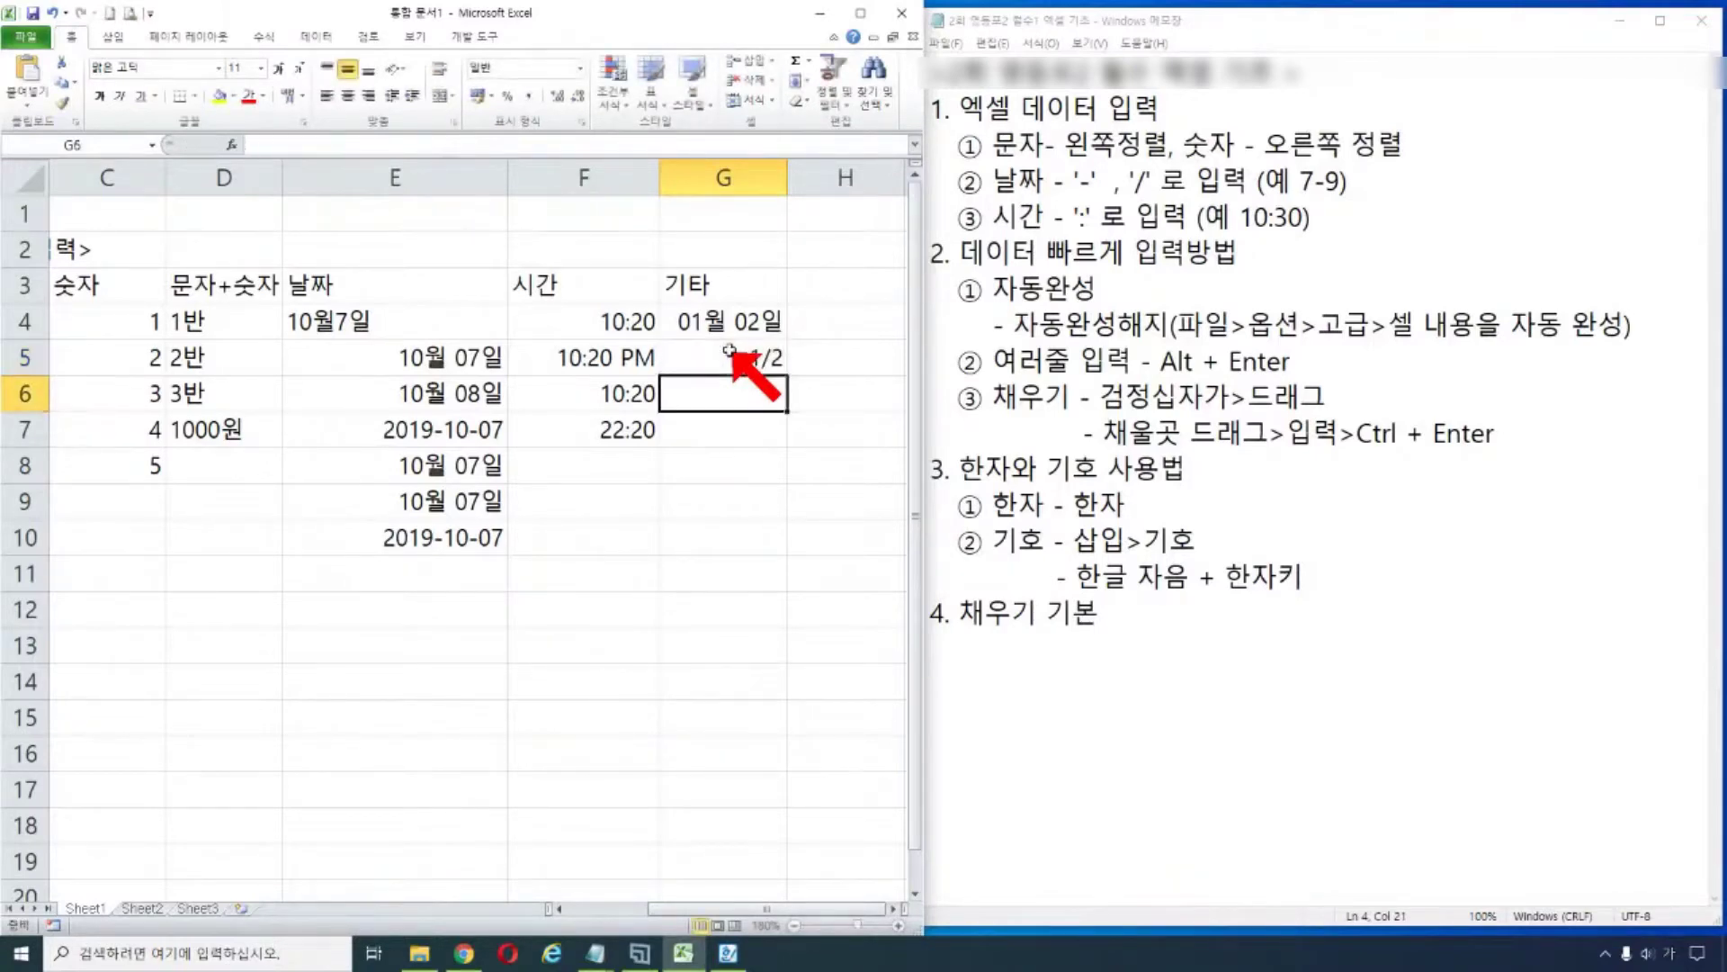
pyautogui.click(729, 350)
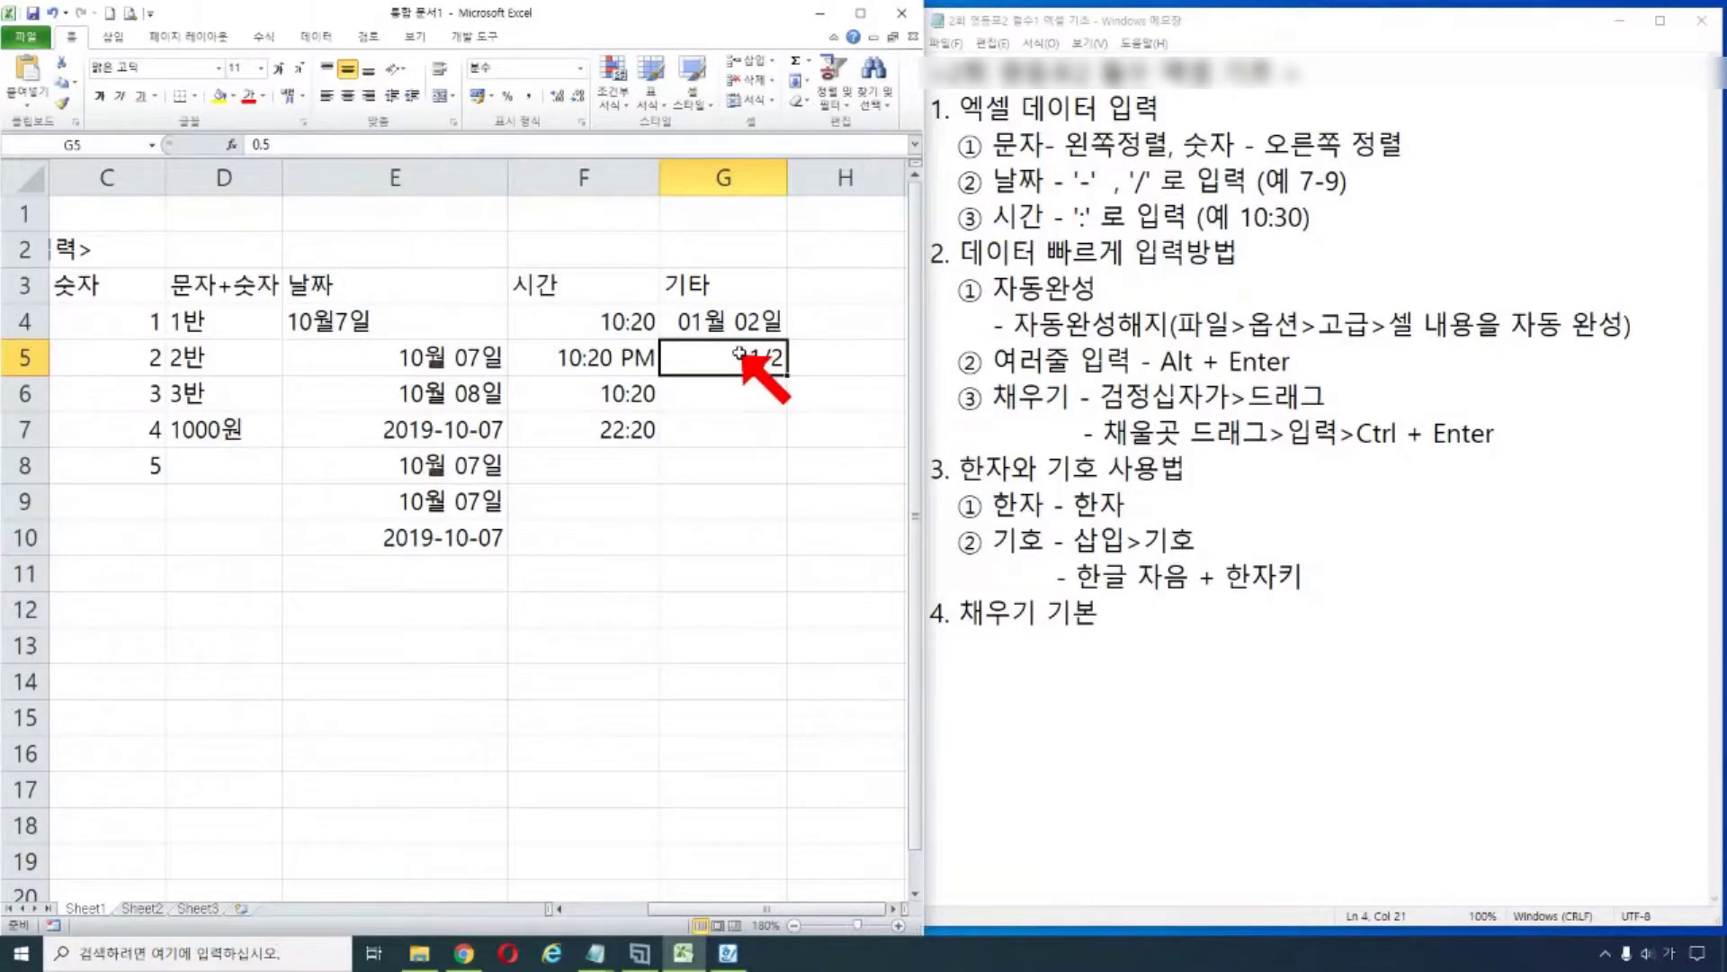
# - Enter the fraction as 0 1/5 in cell G6 and select the cell to check its stored value
pyautogui.click(748, 388)
pyautogui.write('0')
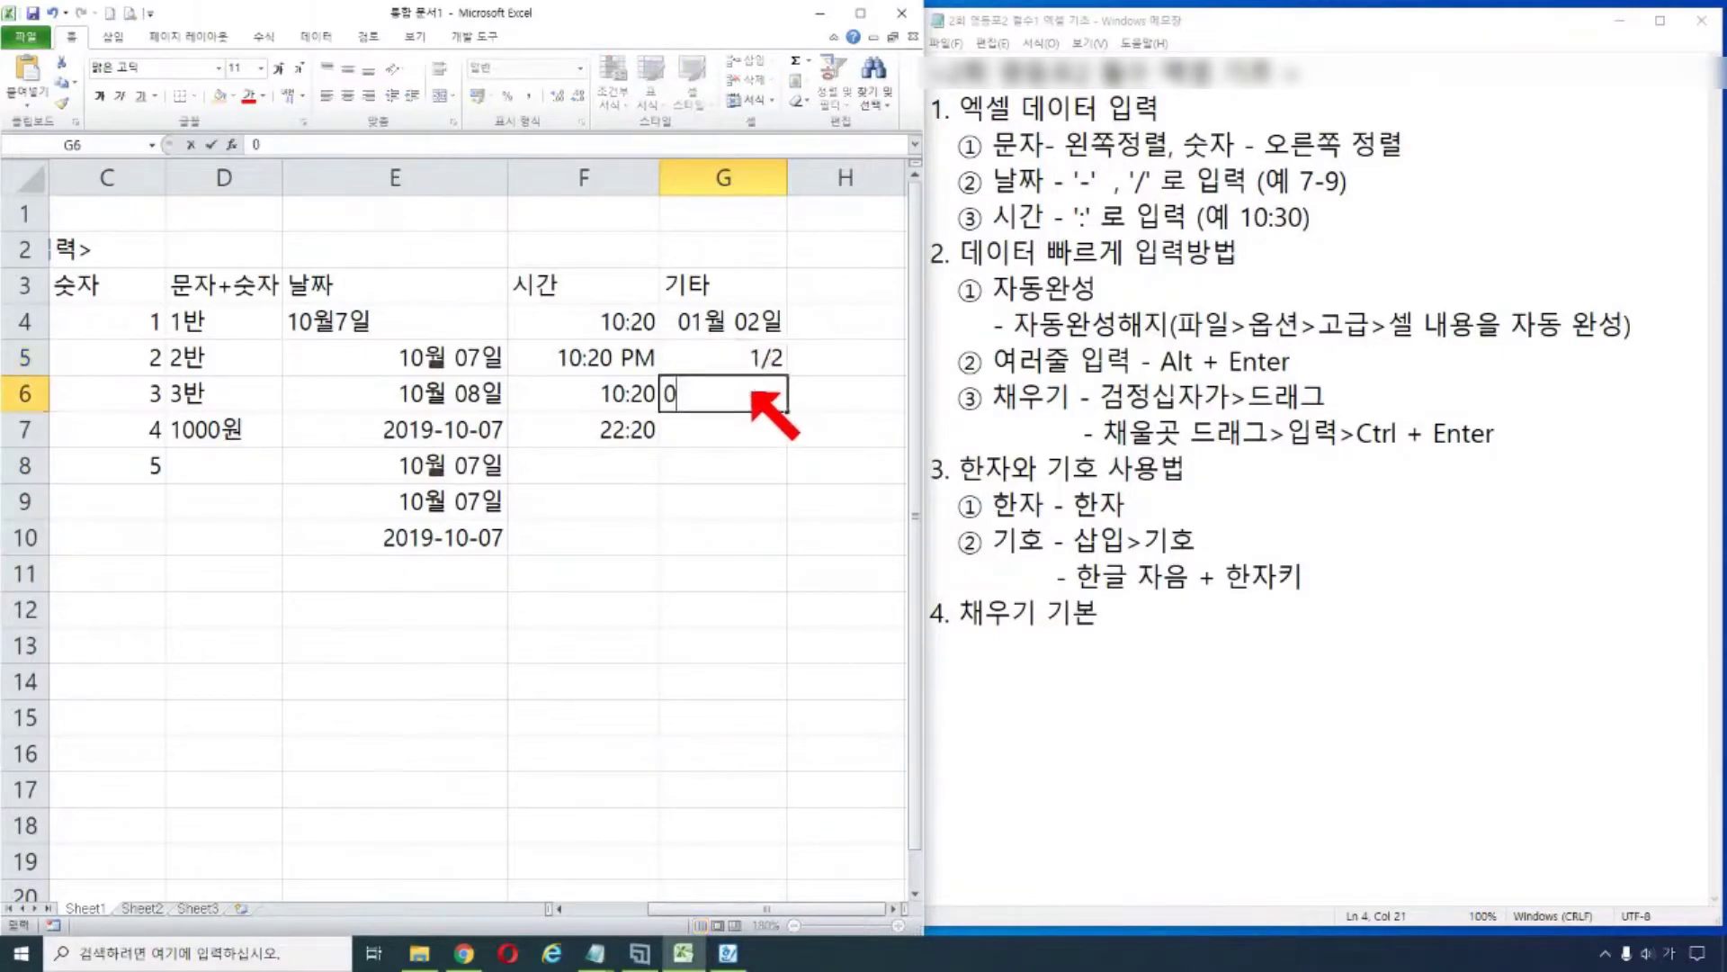
pyautogui.write(' 1/5')
pyautogui.press('Return')
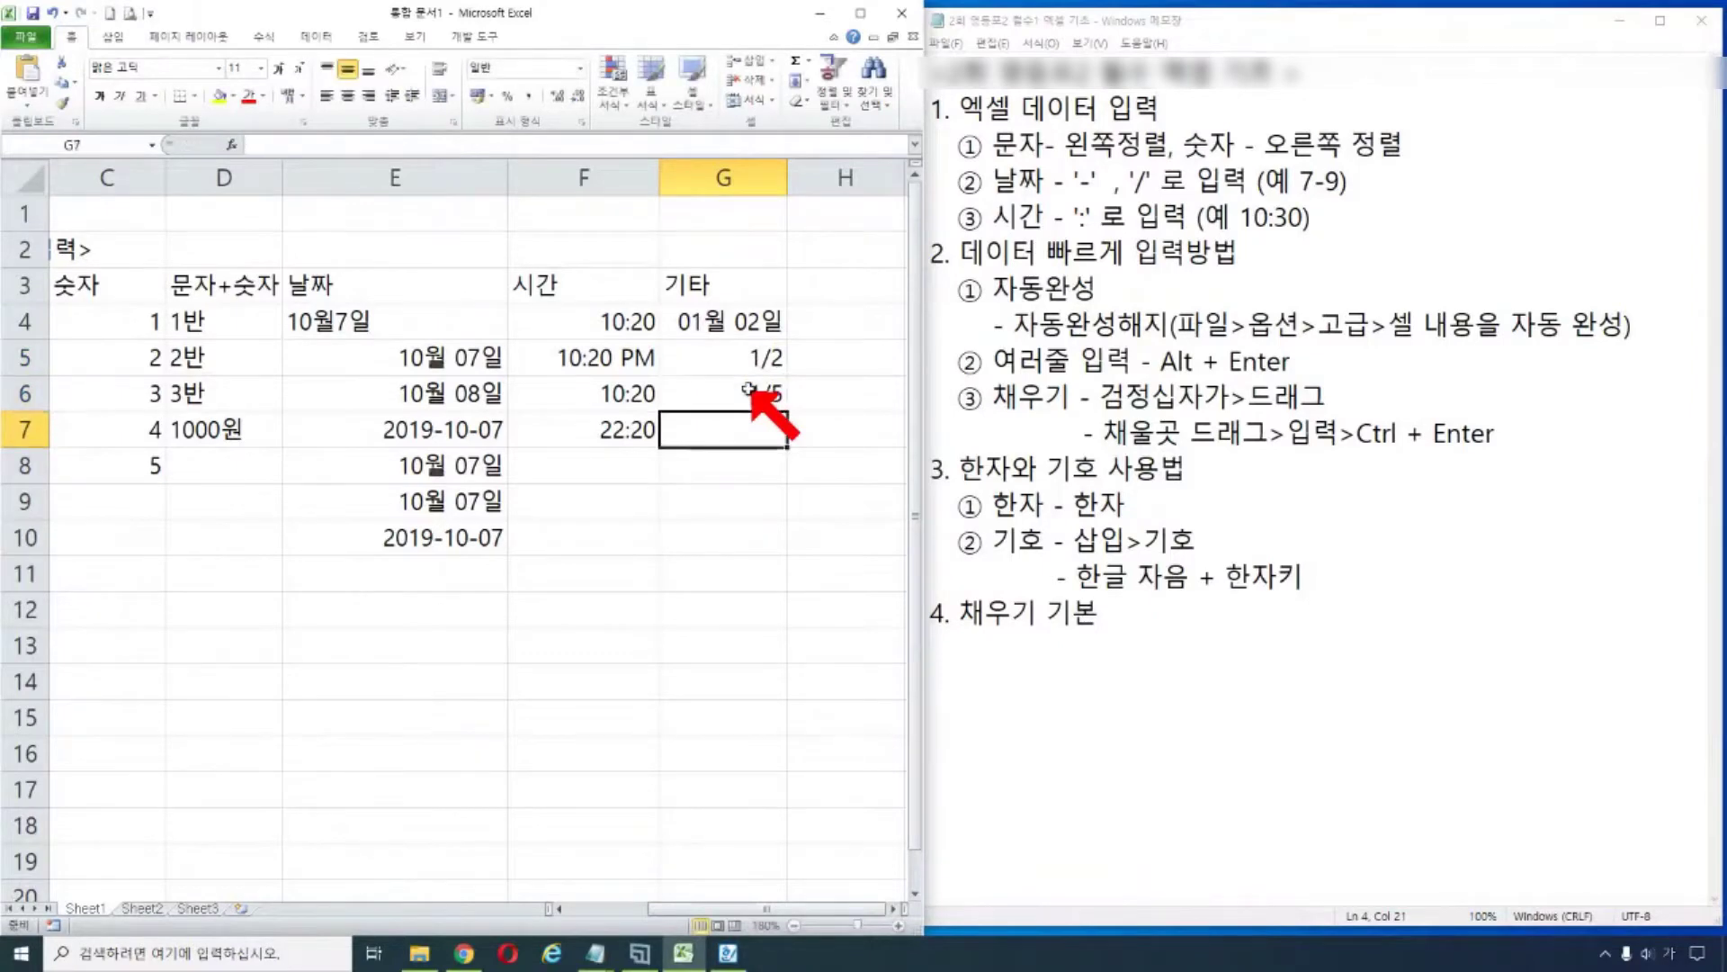
pyautogui.click(754, 396)
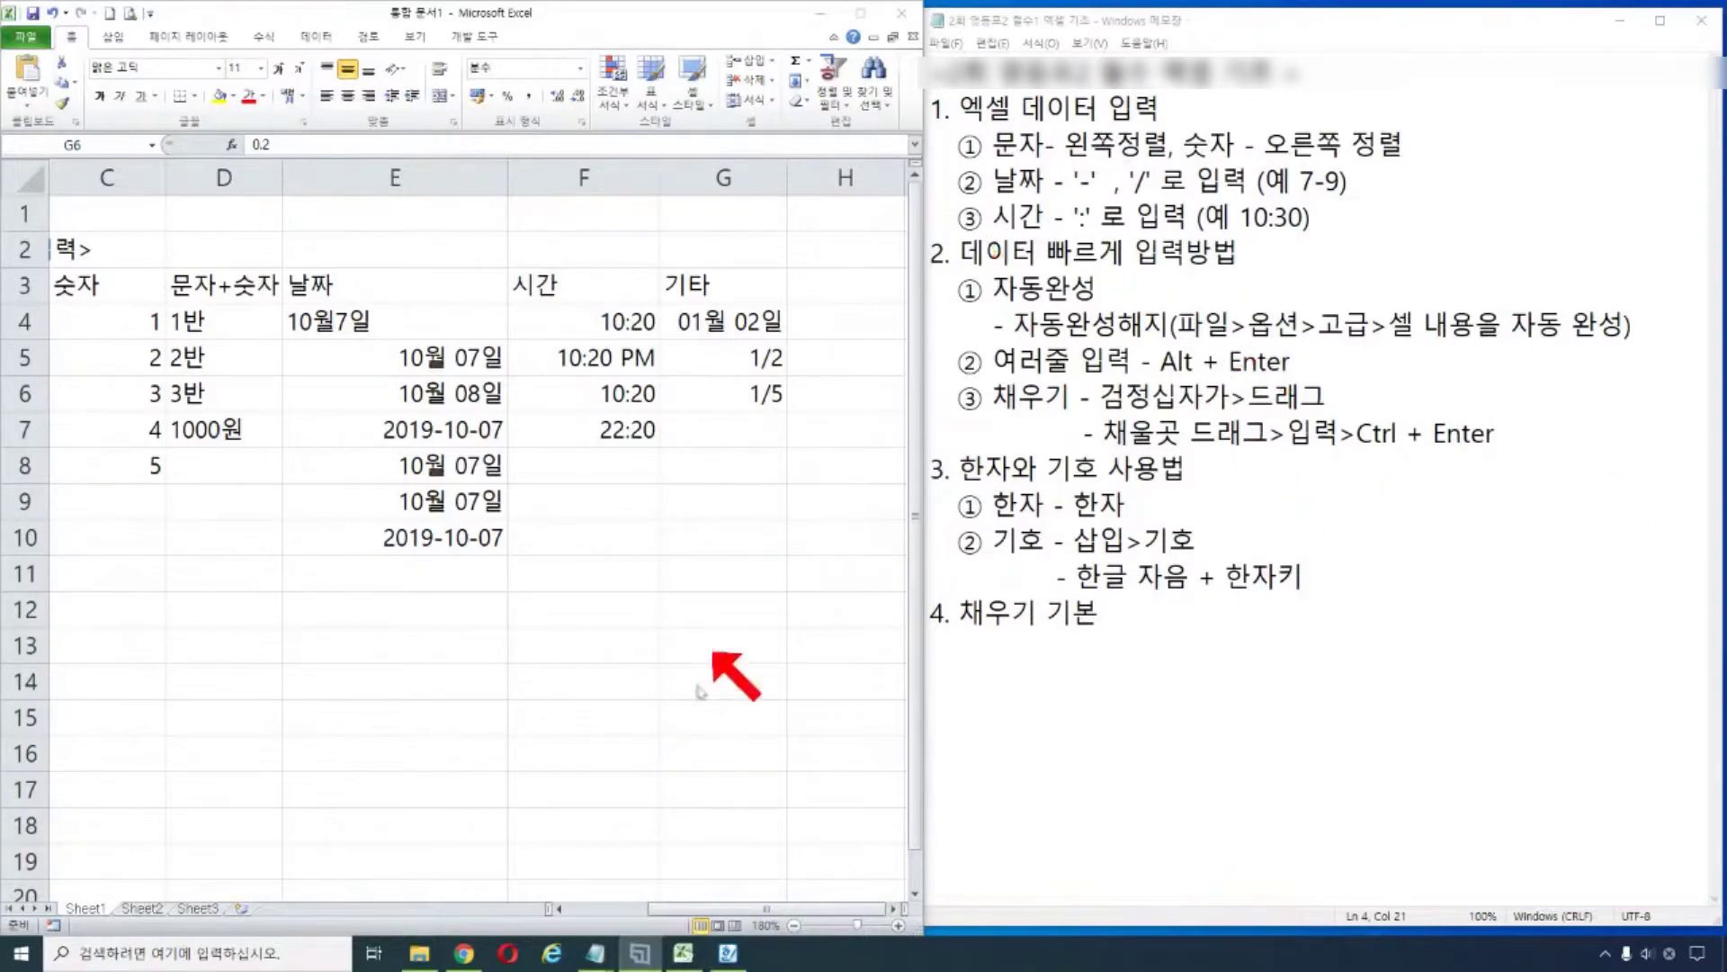
# - Maximize the workbook window and enter the section title <빠른데이터 입력> in cell B13
pyautogui.click(681, 909)
pyautogui.moveTo(667, 909); pyautogui.dragTo(540, 909)
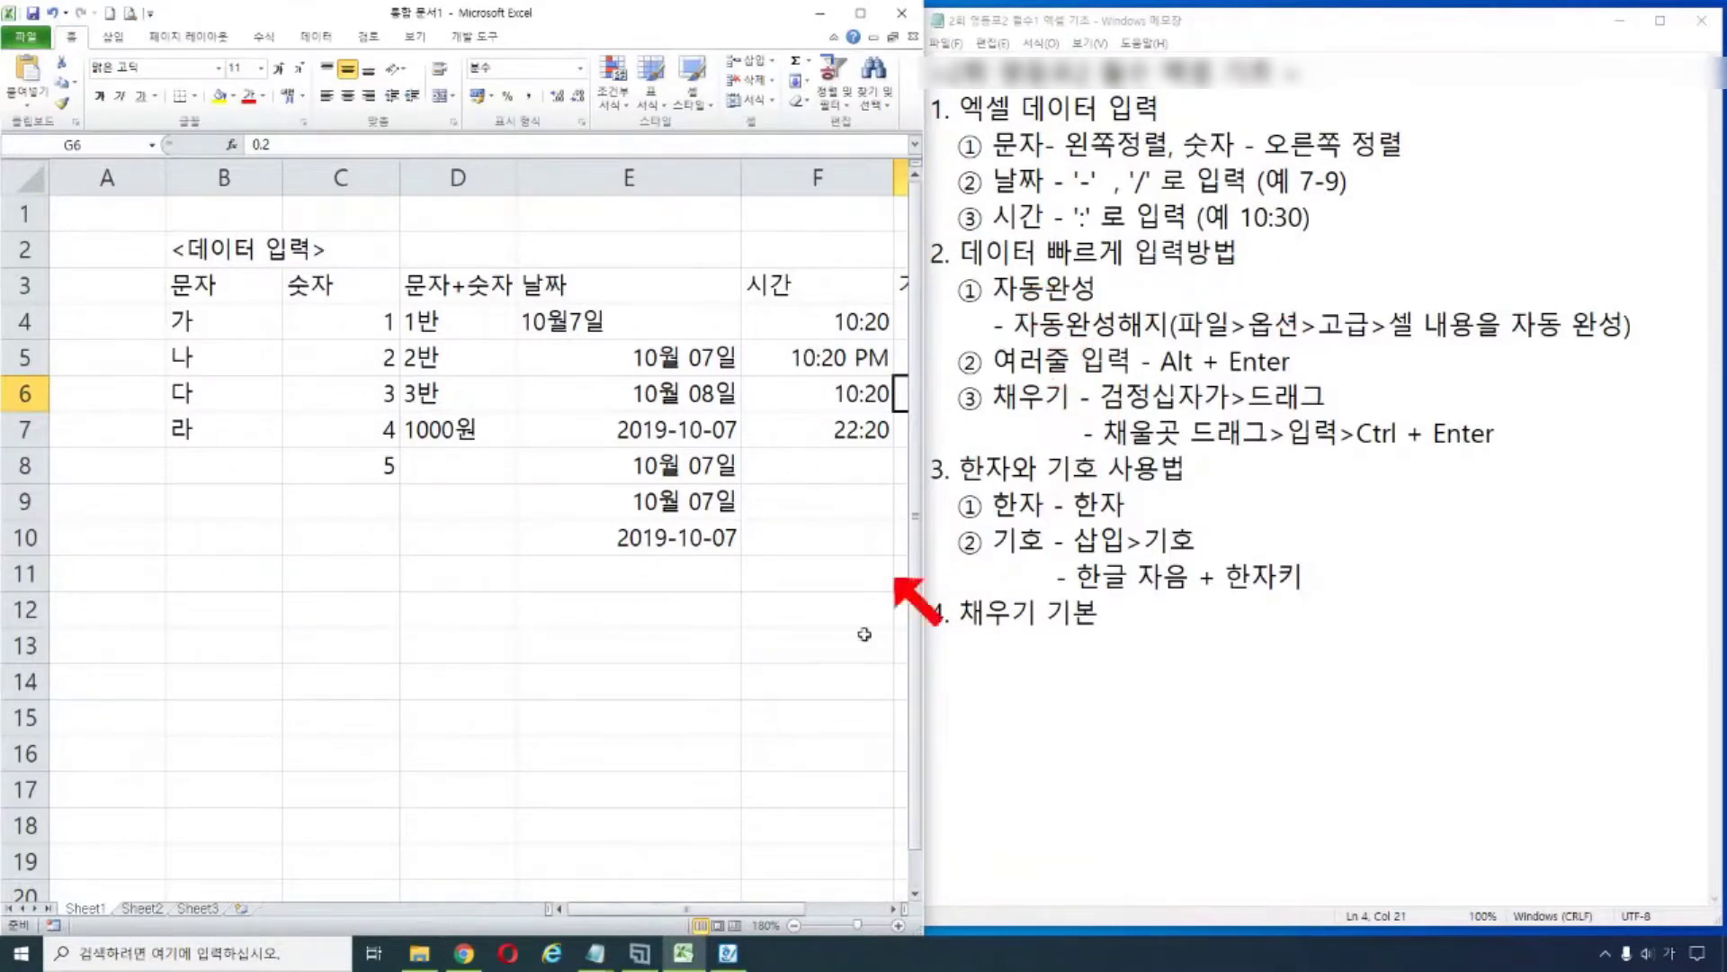
pyautogui.click(220, 657)
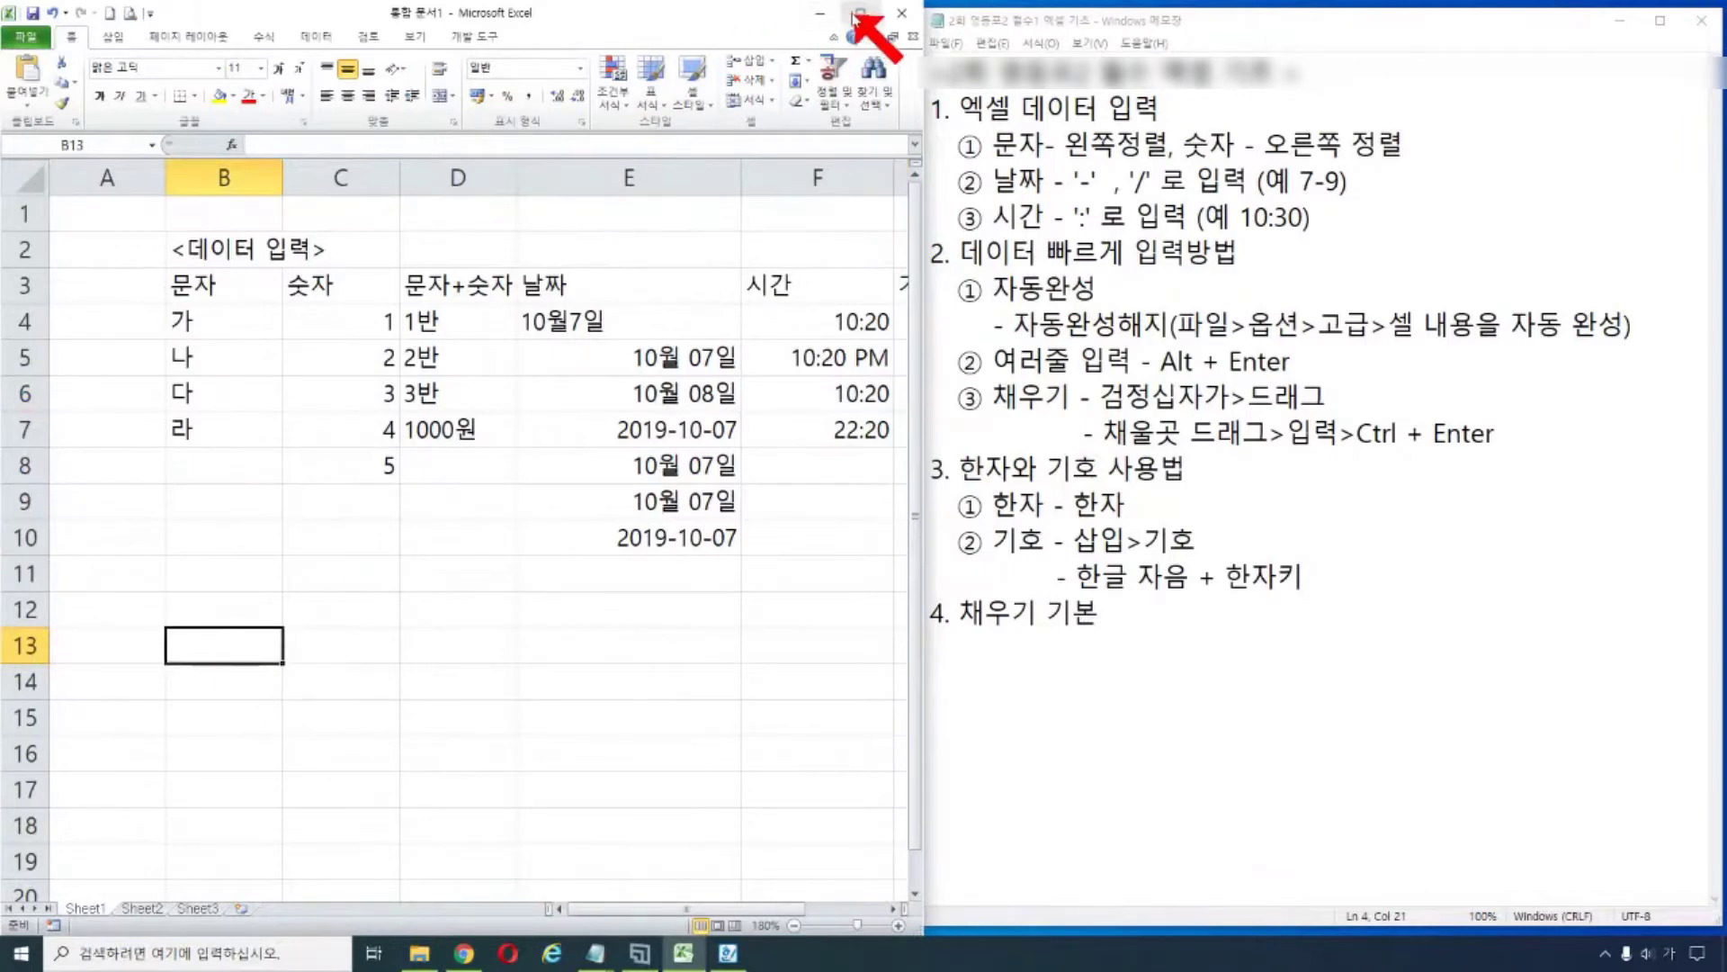
pyautogui.click(859, 16)
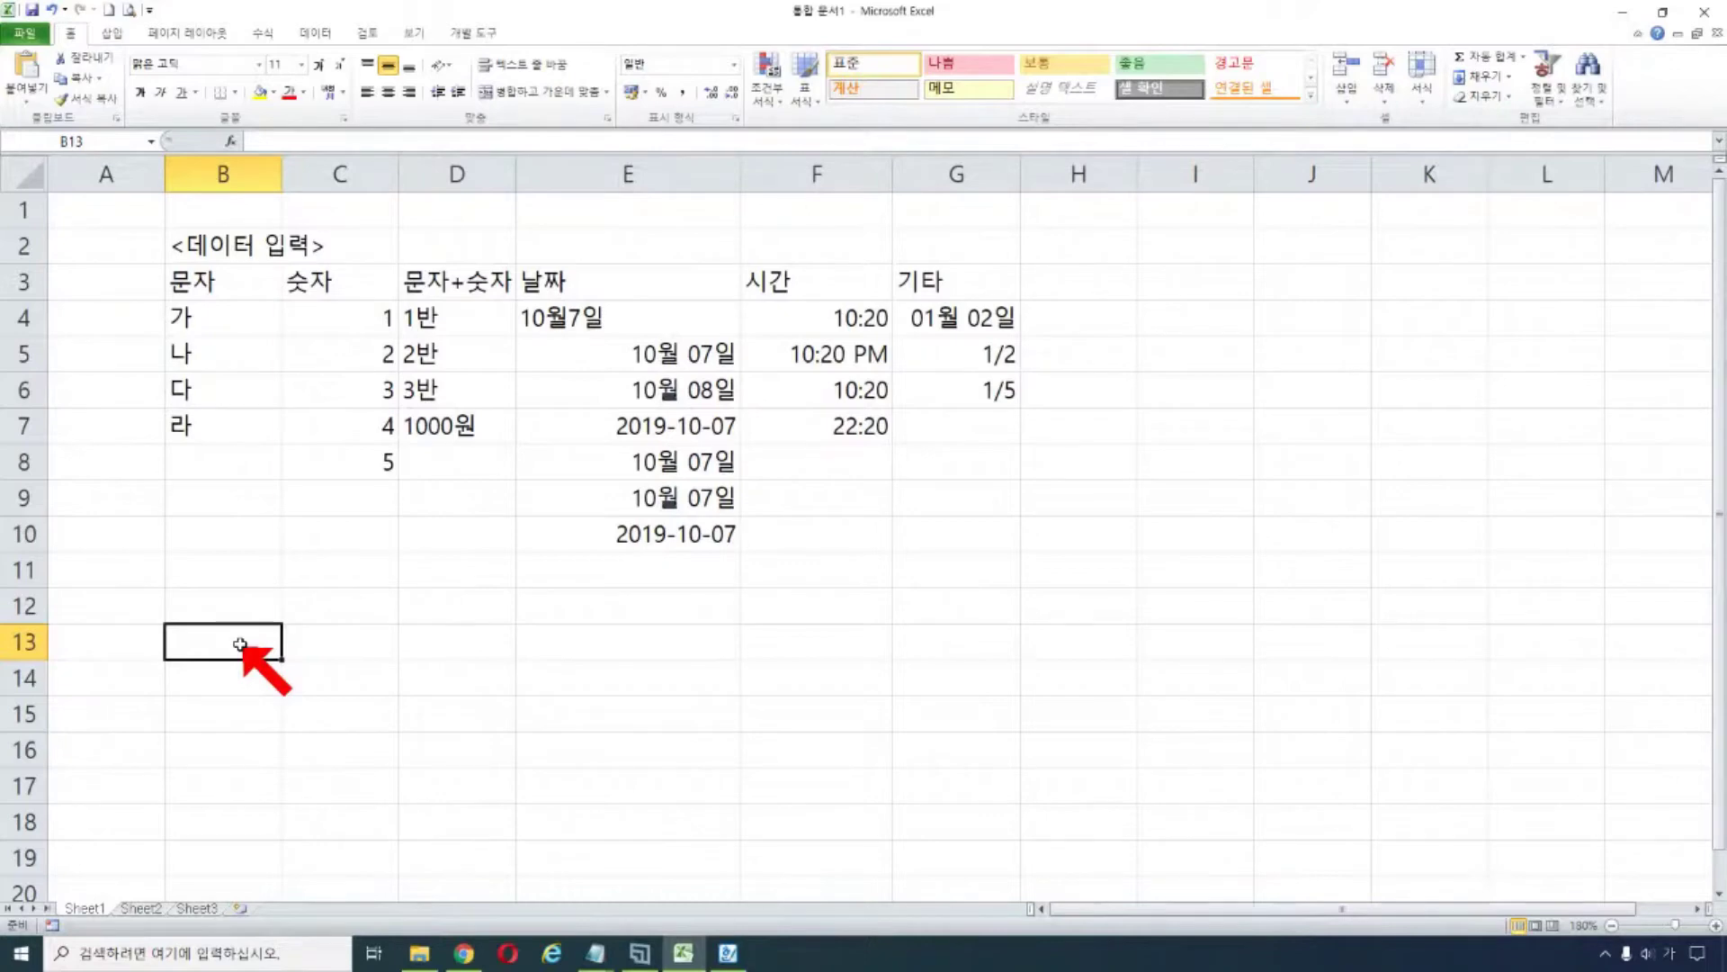
pyautogui.write('<빠른데이터 입력')
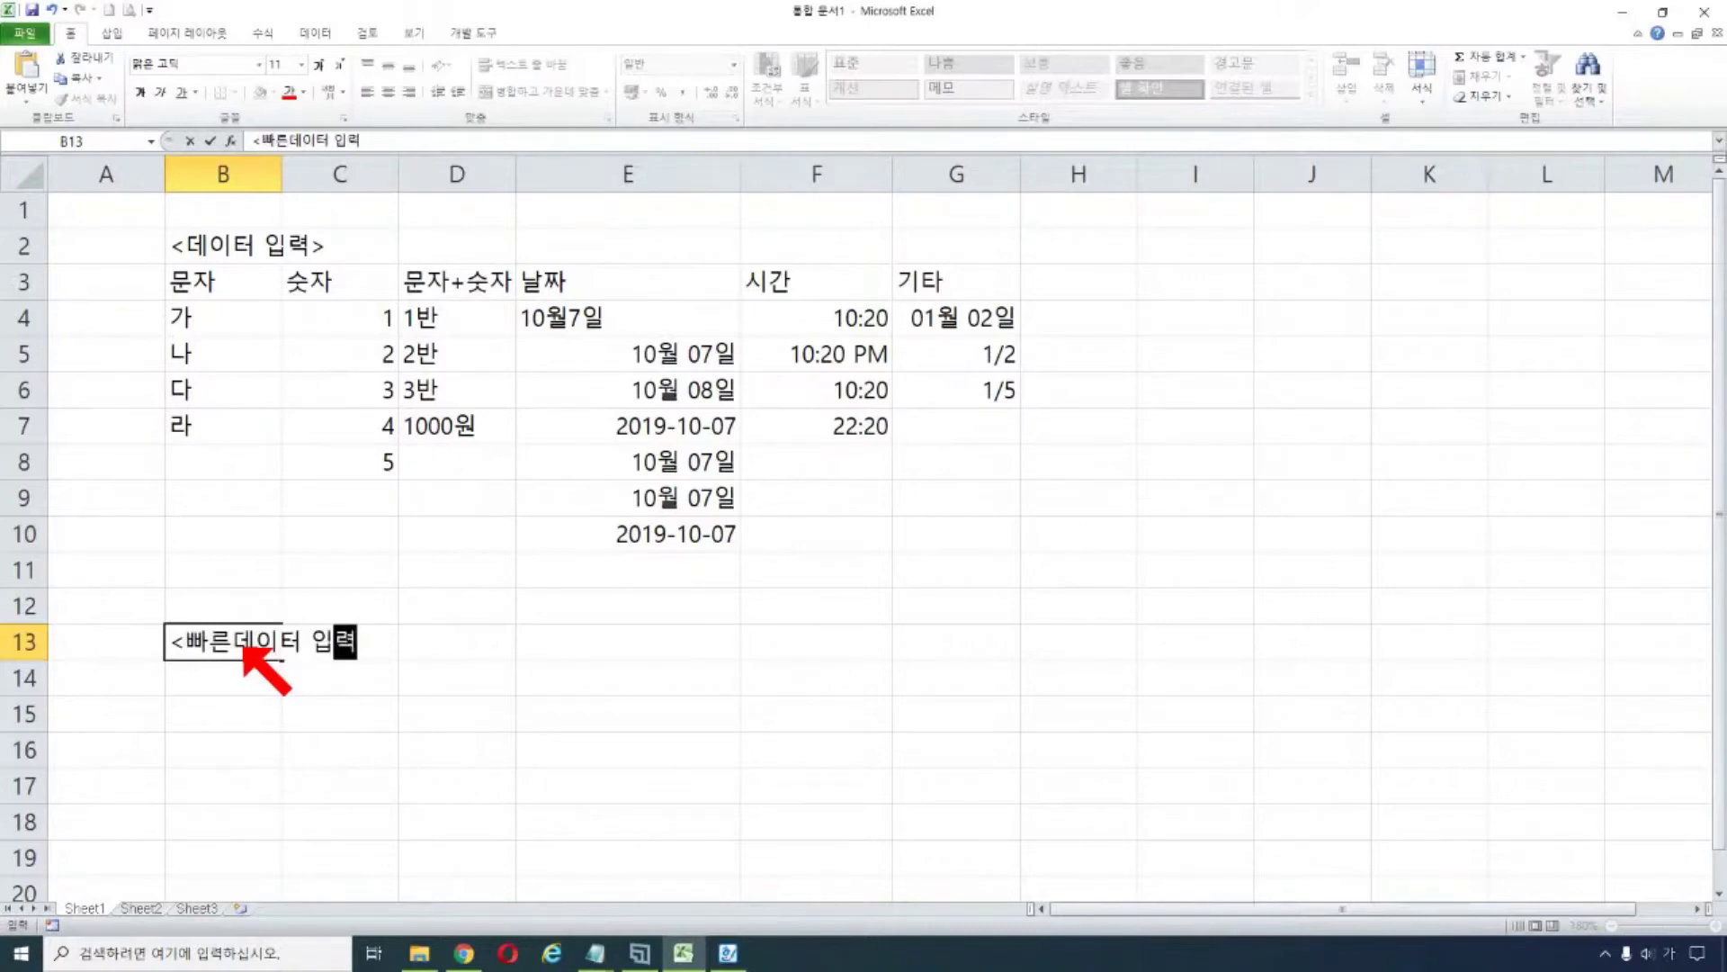
pyautogui.write('>')
pyautogui.press('Return')
# - Compare the contents of cells B13 and C13 to see which one holds the overflowing section title
pyautogui.click(220, 644)
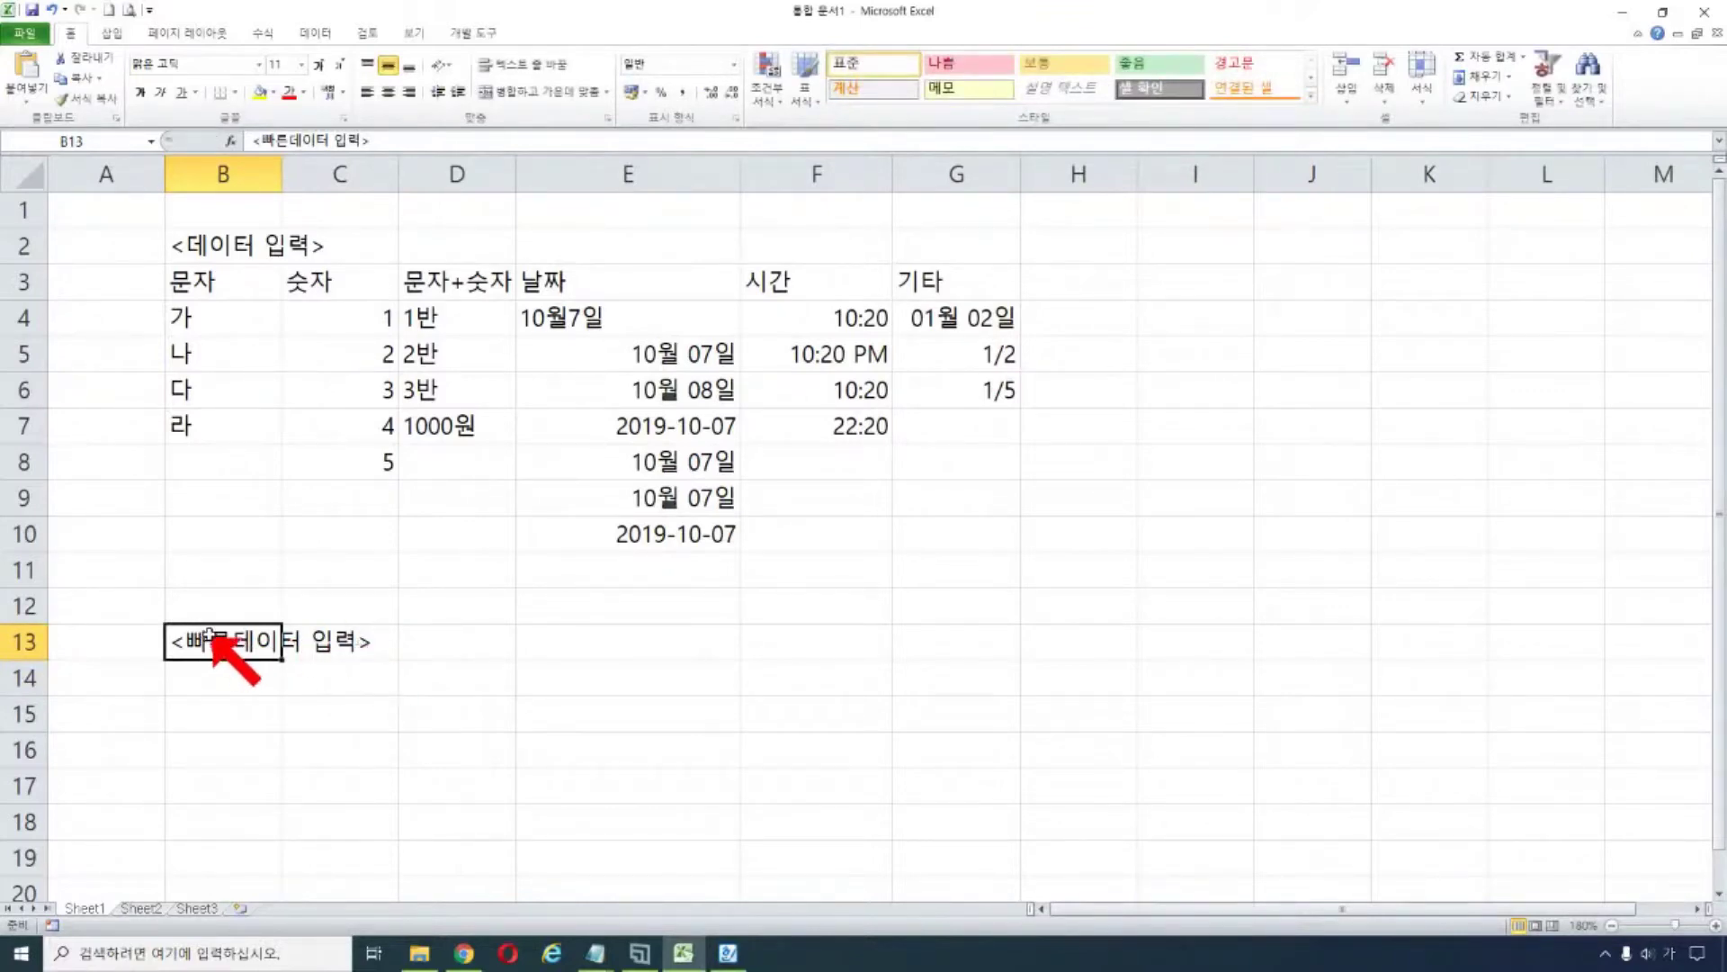
pyautogui.click(335, 634)
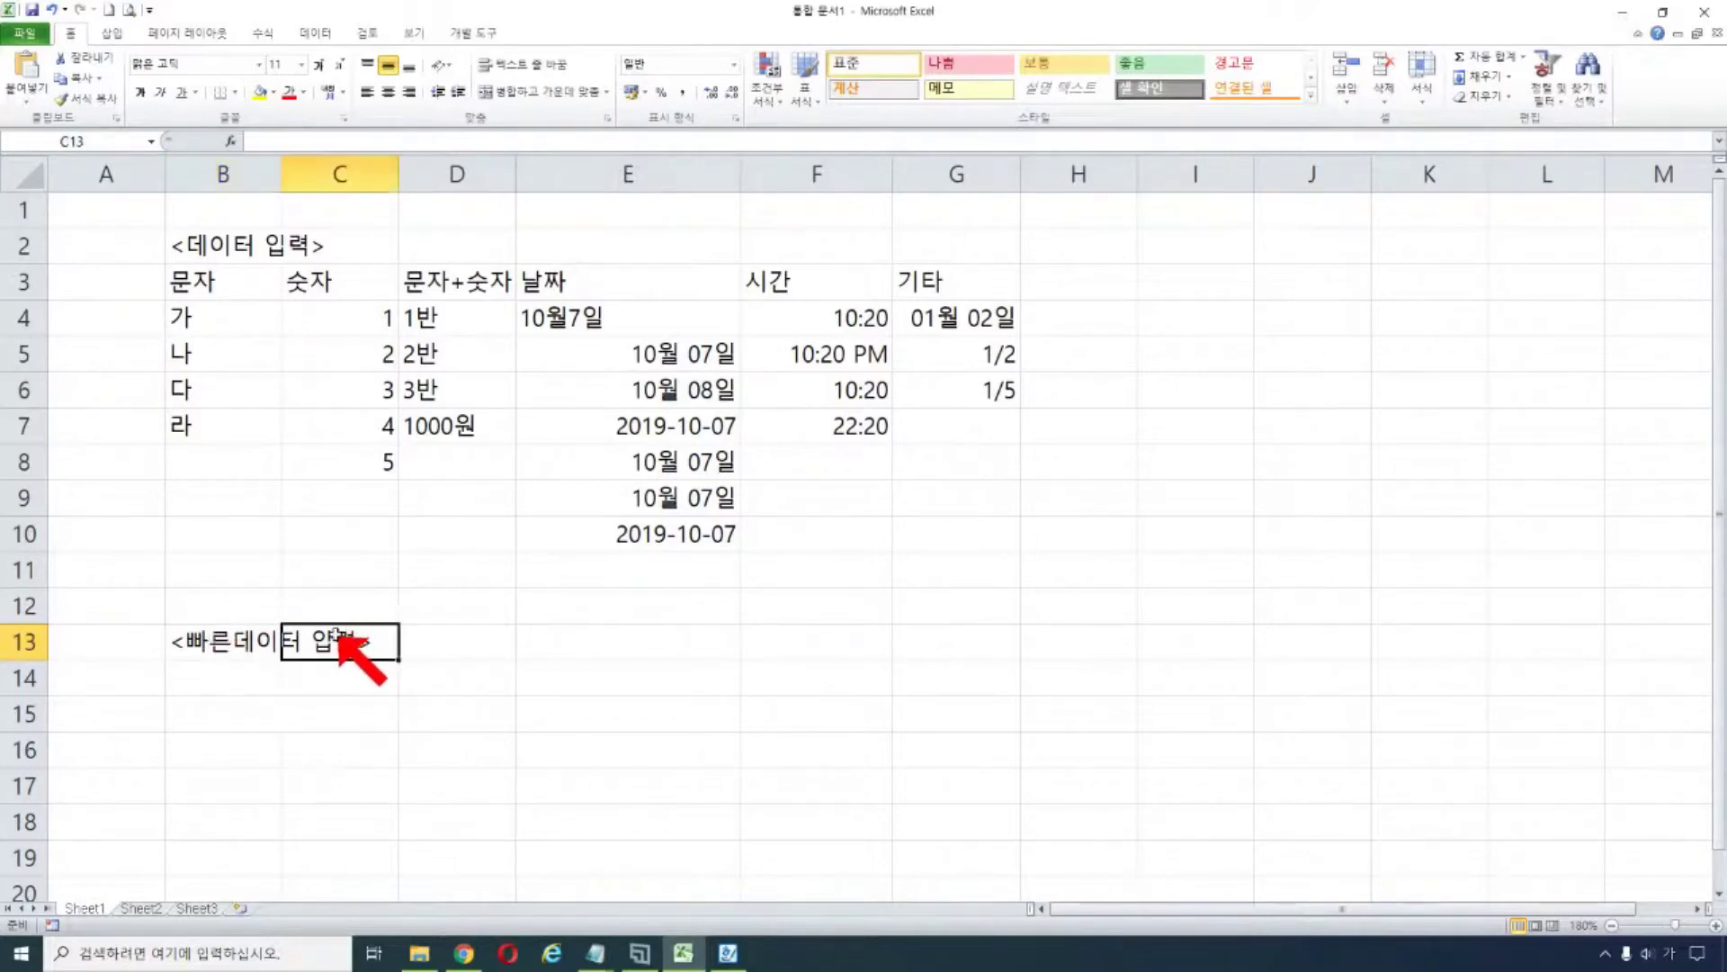
pyautogui.click(242, 641)
pyautogui.click(346, 637)
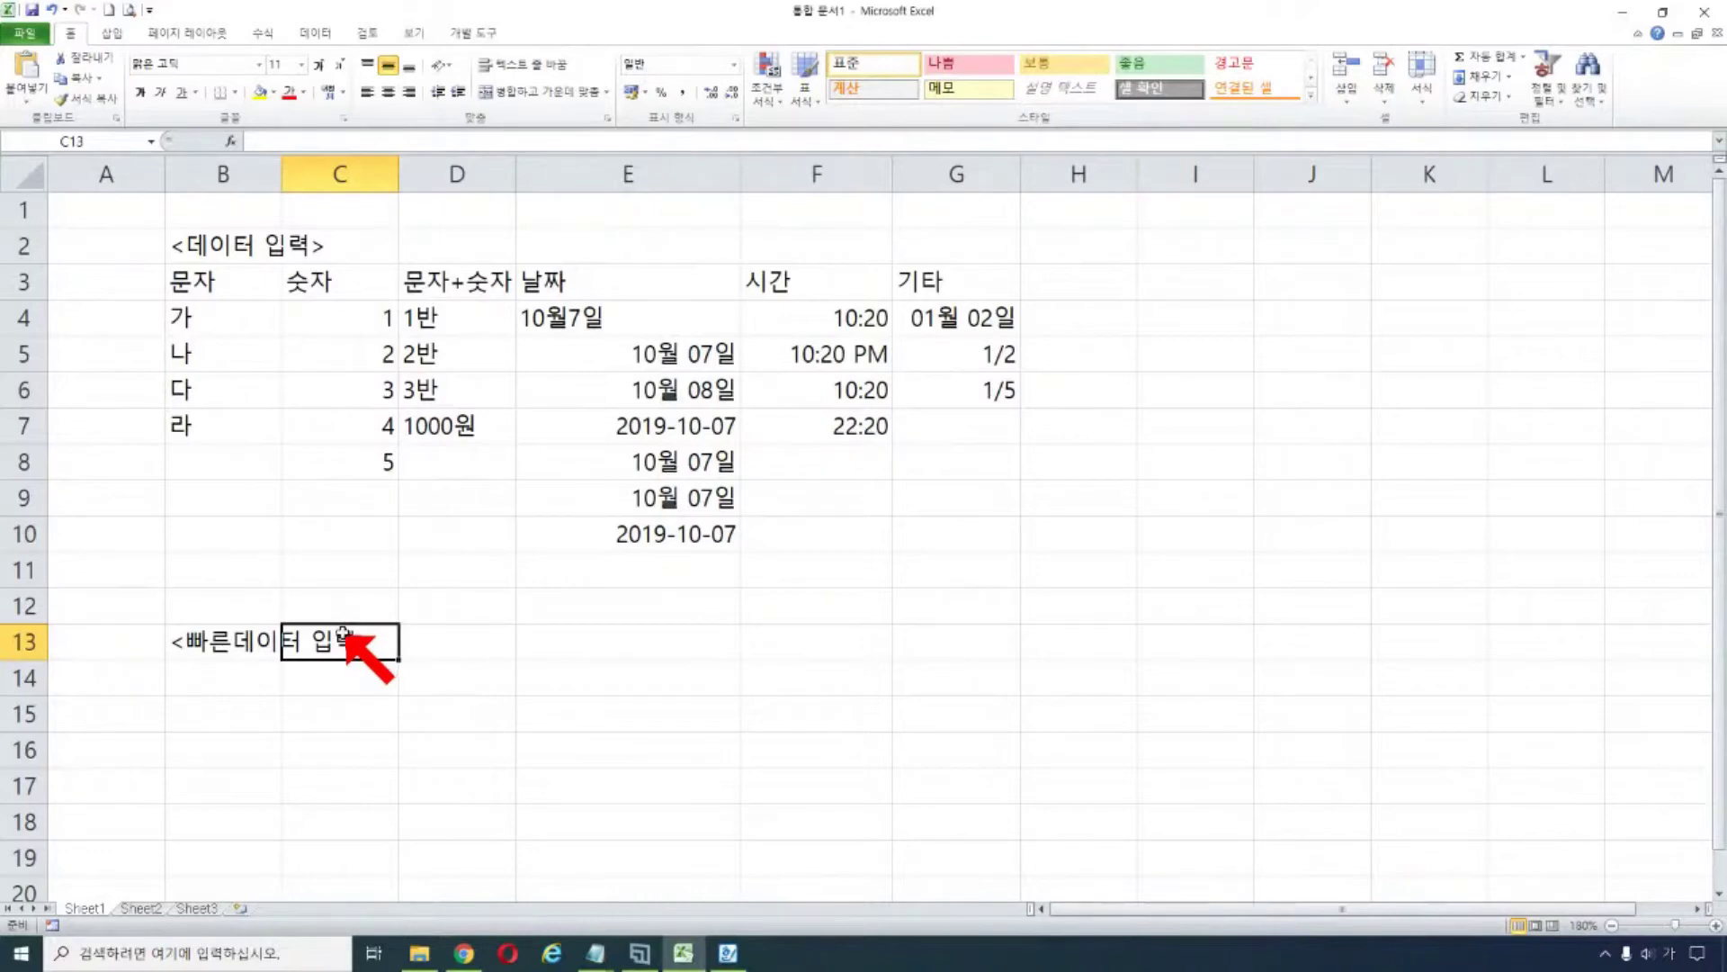
pyautogui.click(259, 636)
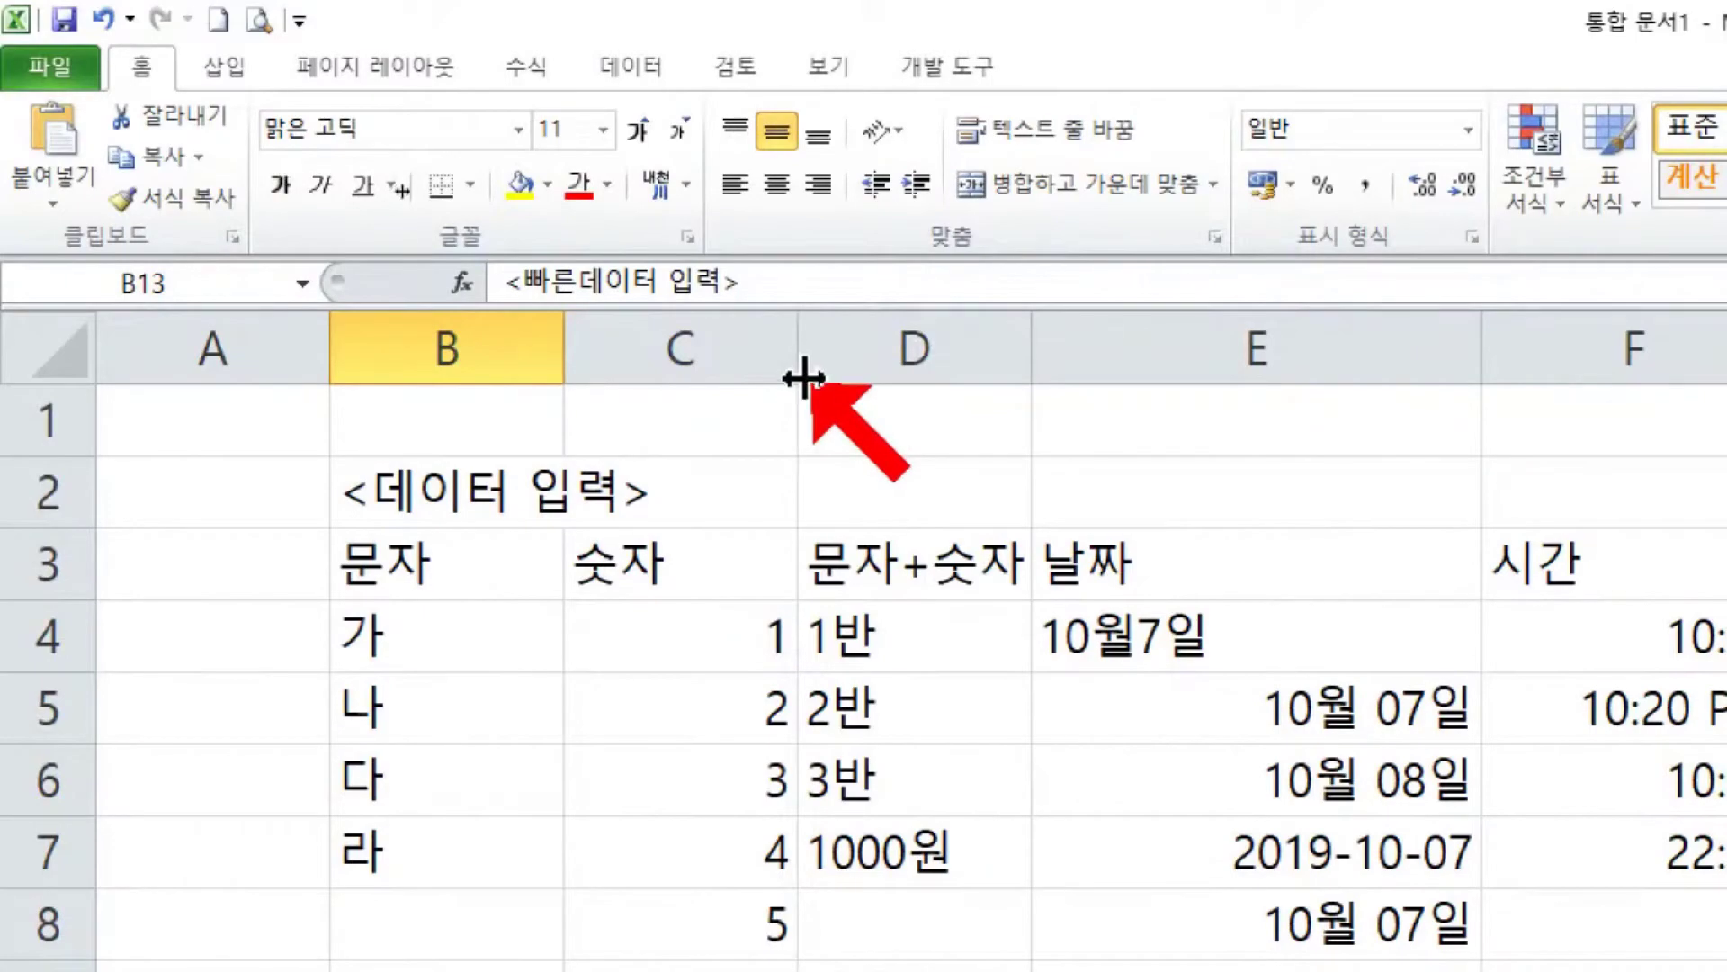
# - Auto-fit the widths of columns B and E to their contents, and manually widen column E
pyautogui.doubleClick(556, 347)
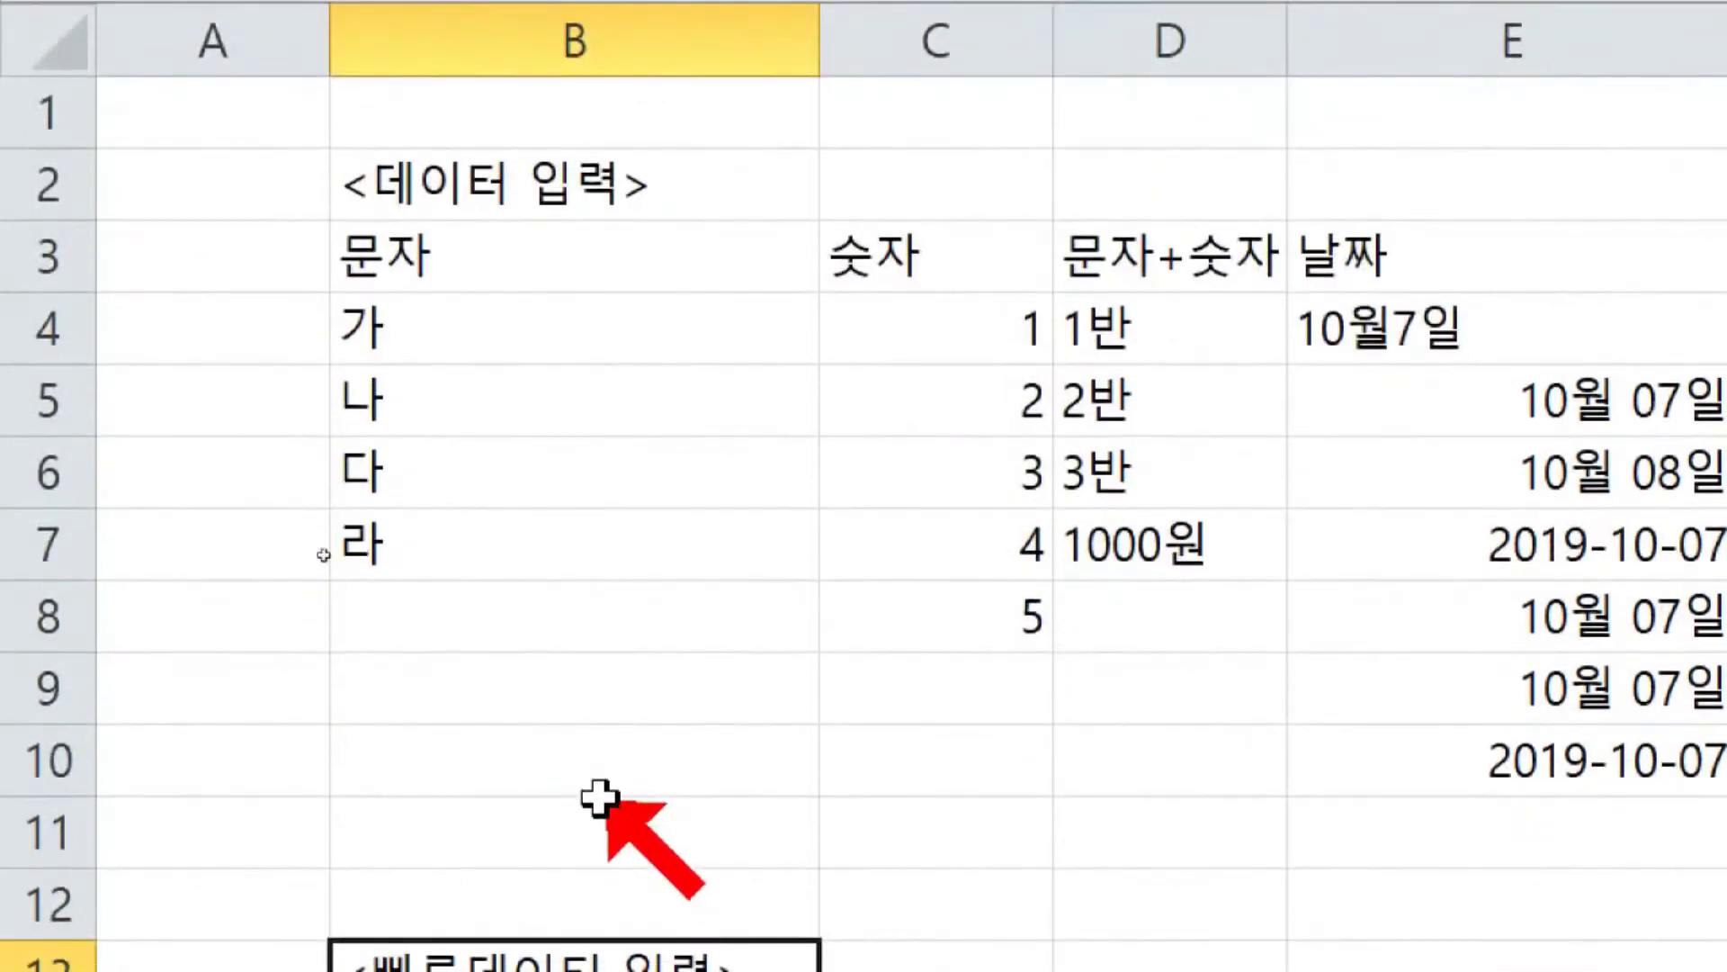
pyautogui.moveTo(1306, 126); pyautogui.dragTo(1307, 126)
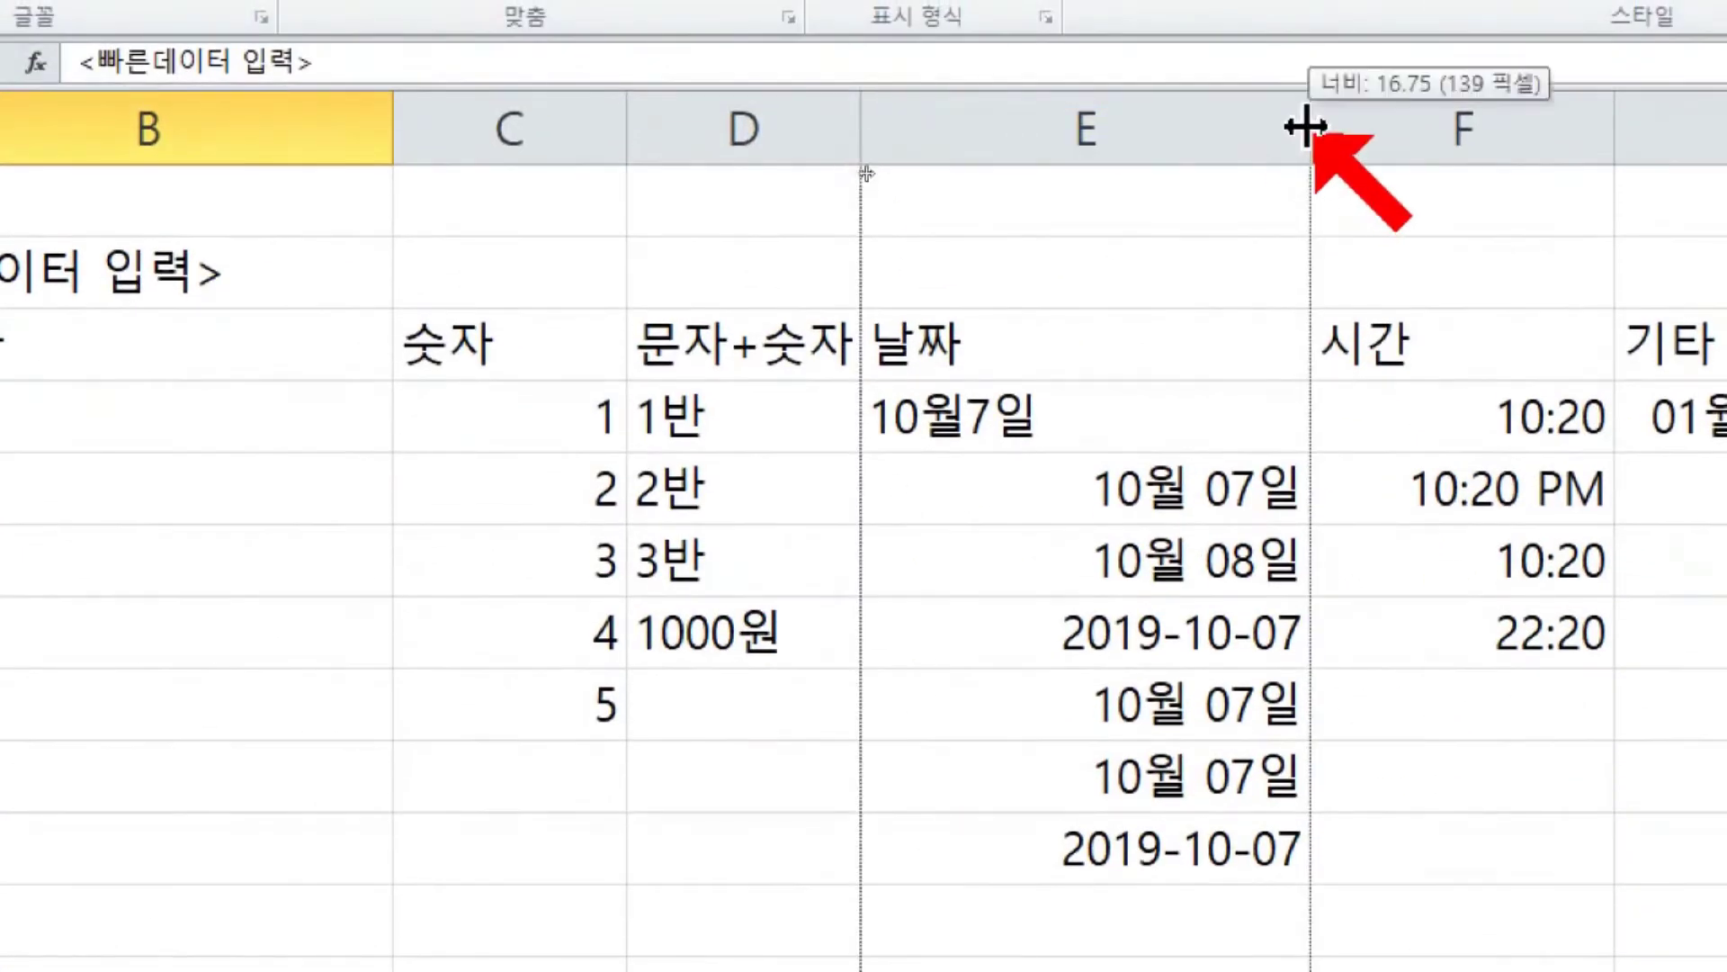
pyautogui.doubleClick(1306, 126)
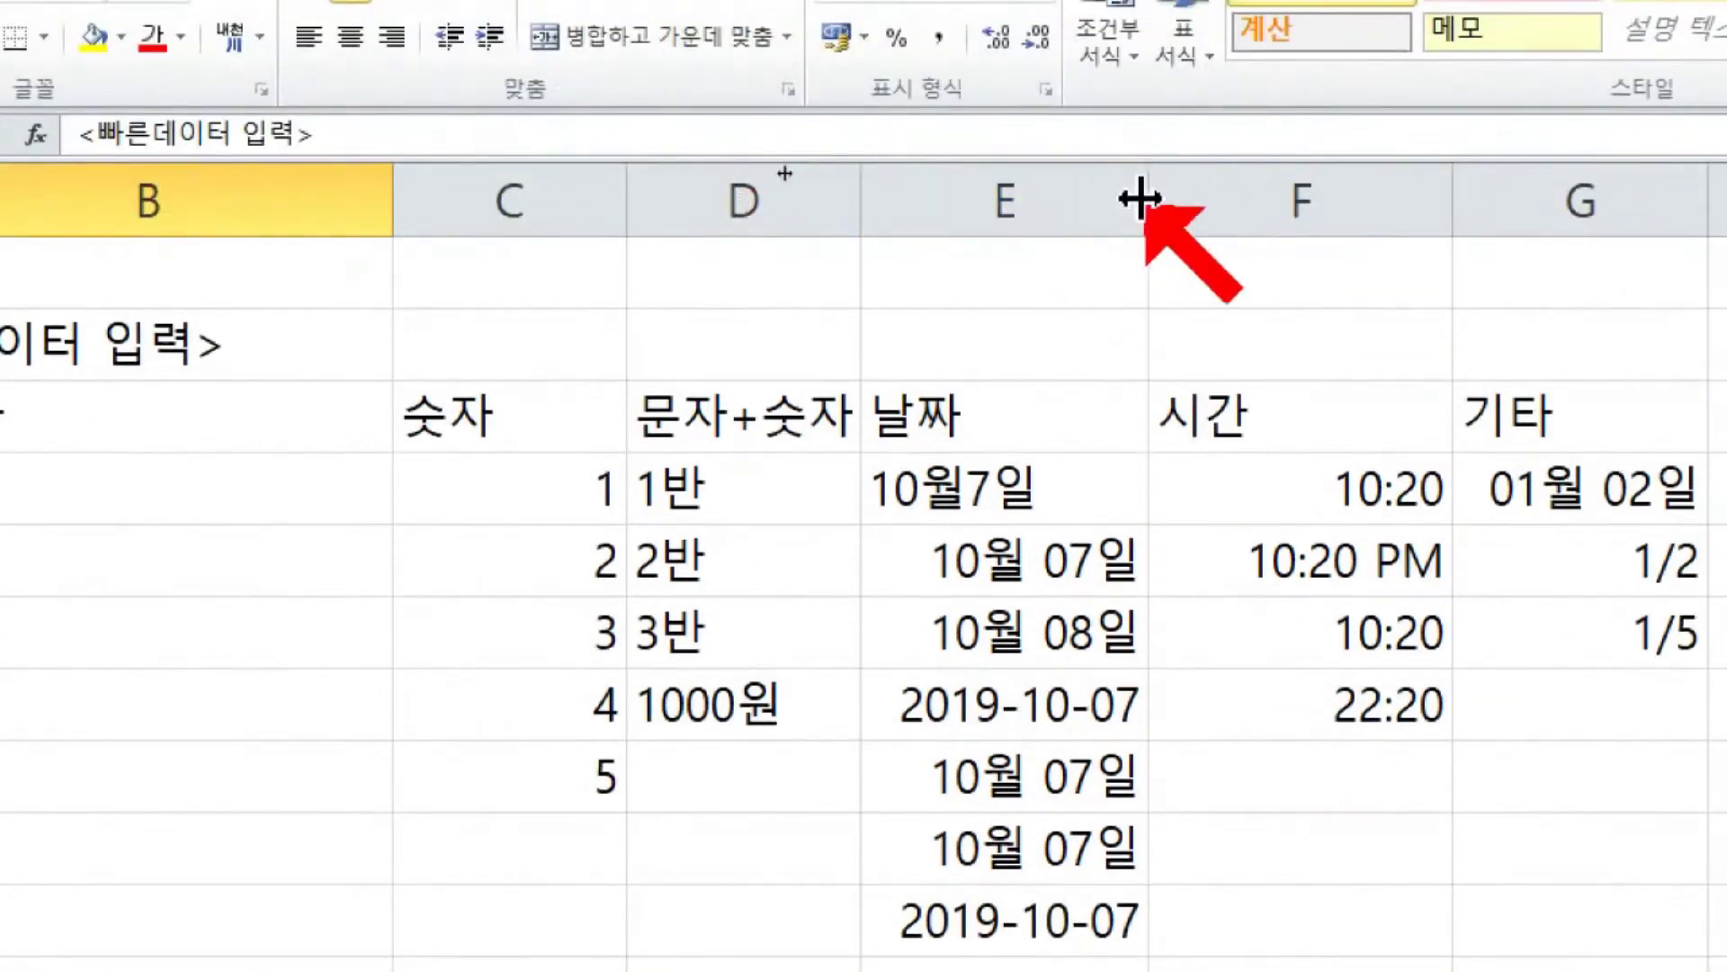
pyautogui.moveTo(1143, 196); pyautogui.dragTo(1323, 225)
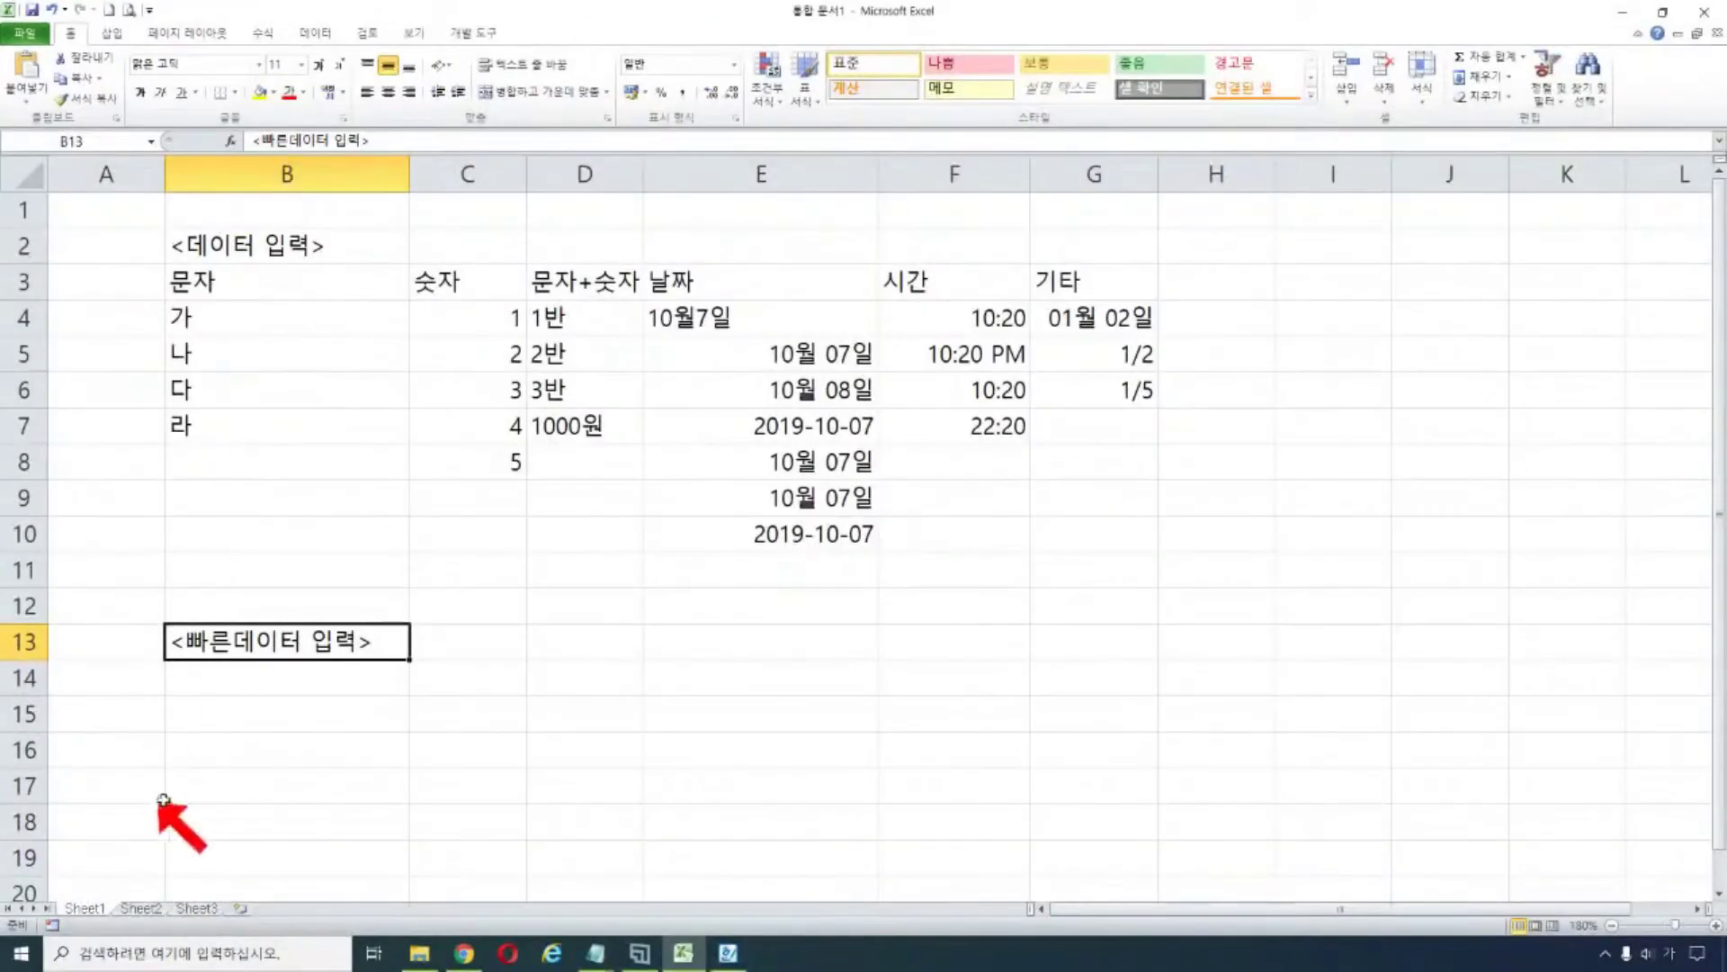
# - Select cell B14, switch to the Notepad lesson notes, and review the multi-line input and fill notes under 데이터 빠르게 입력방법
pyautogui.click(203, 681)
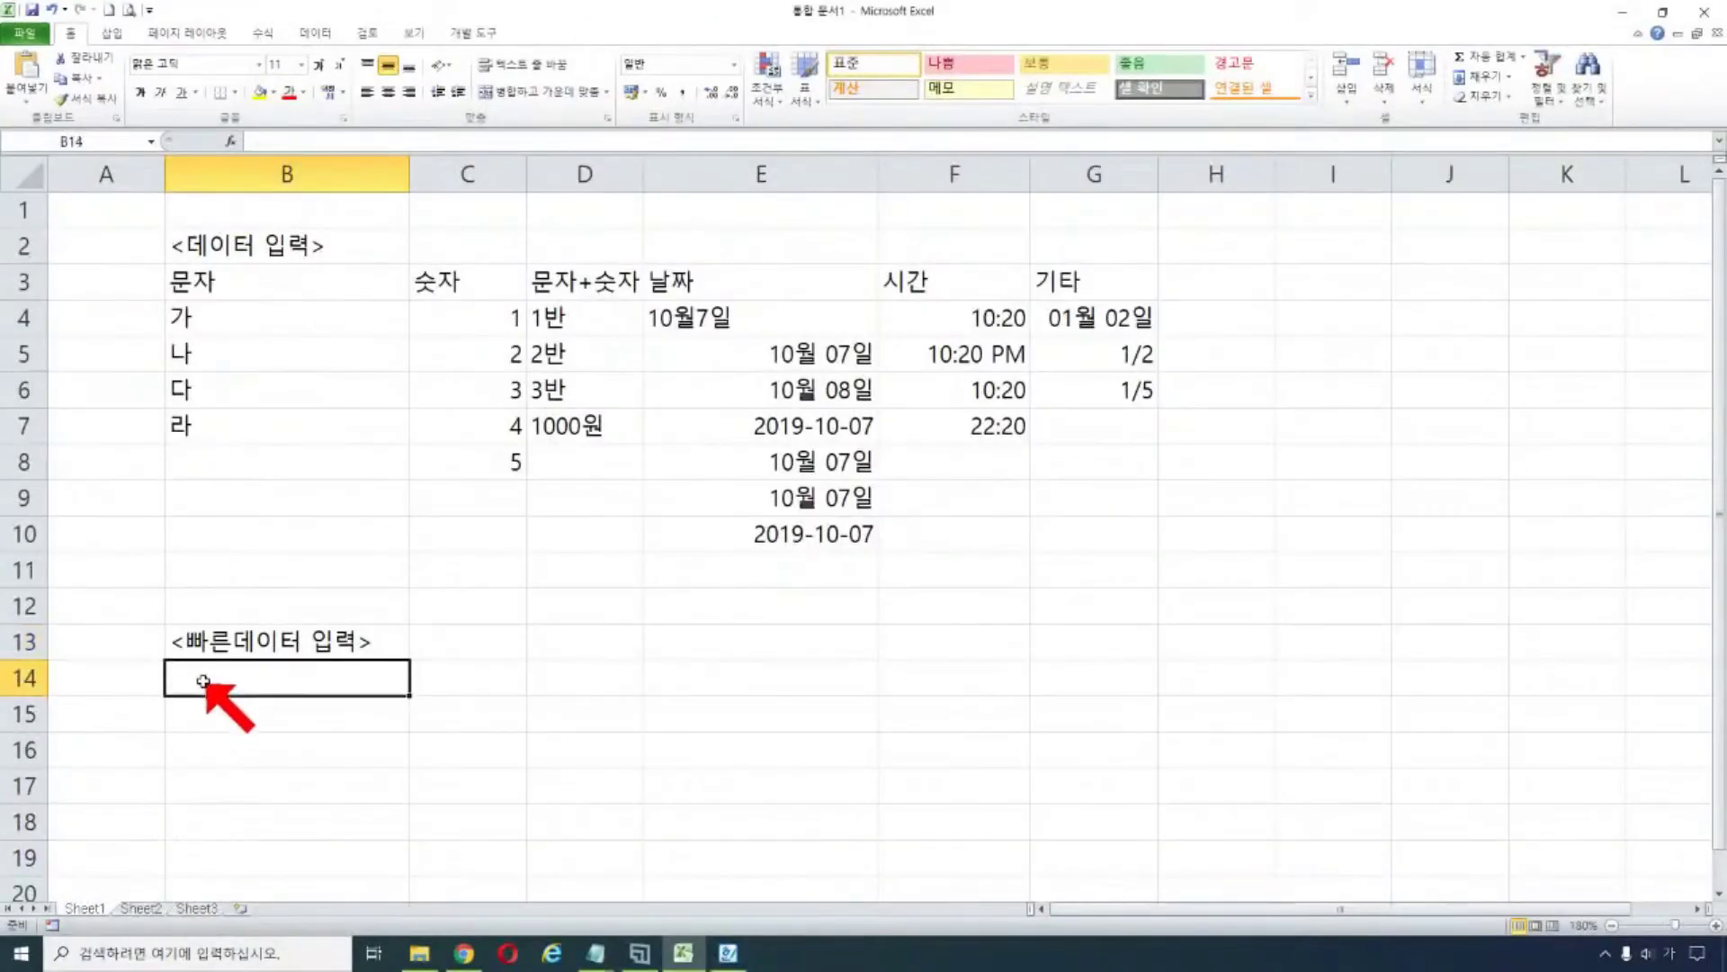
pyautogui.click(613, 956)
pyautogui.click(744, 878)
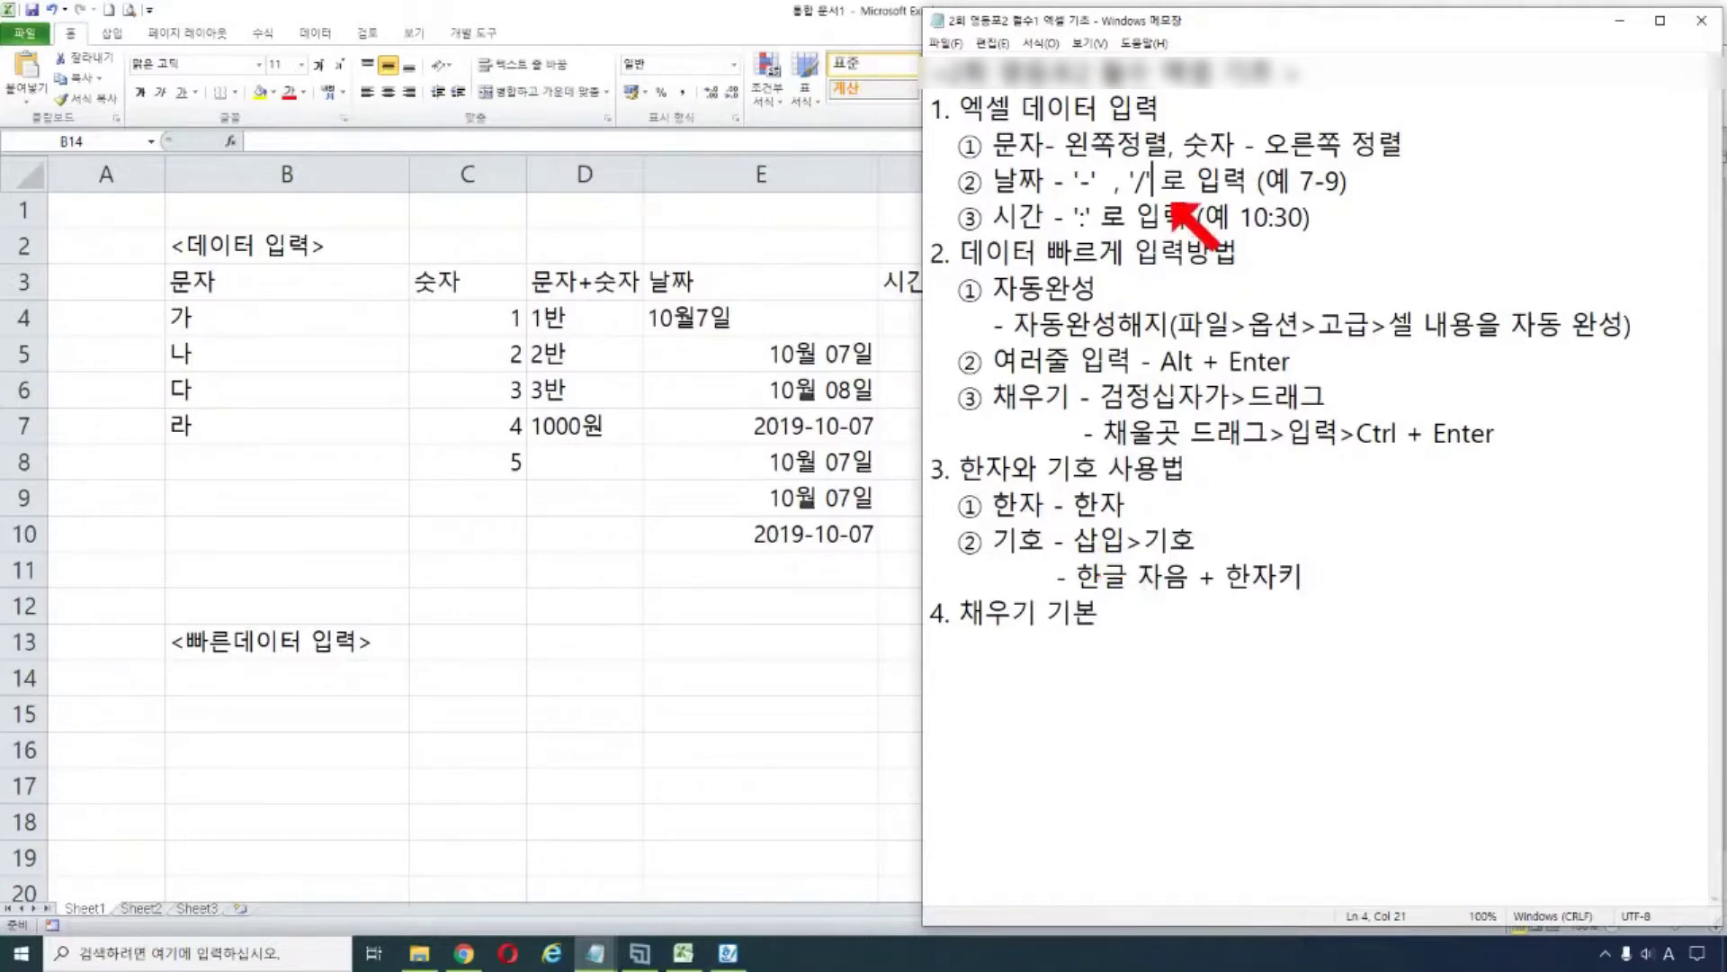
pyautogui.click(1294, 362)
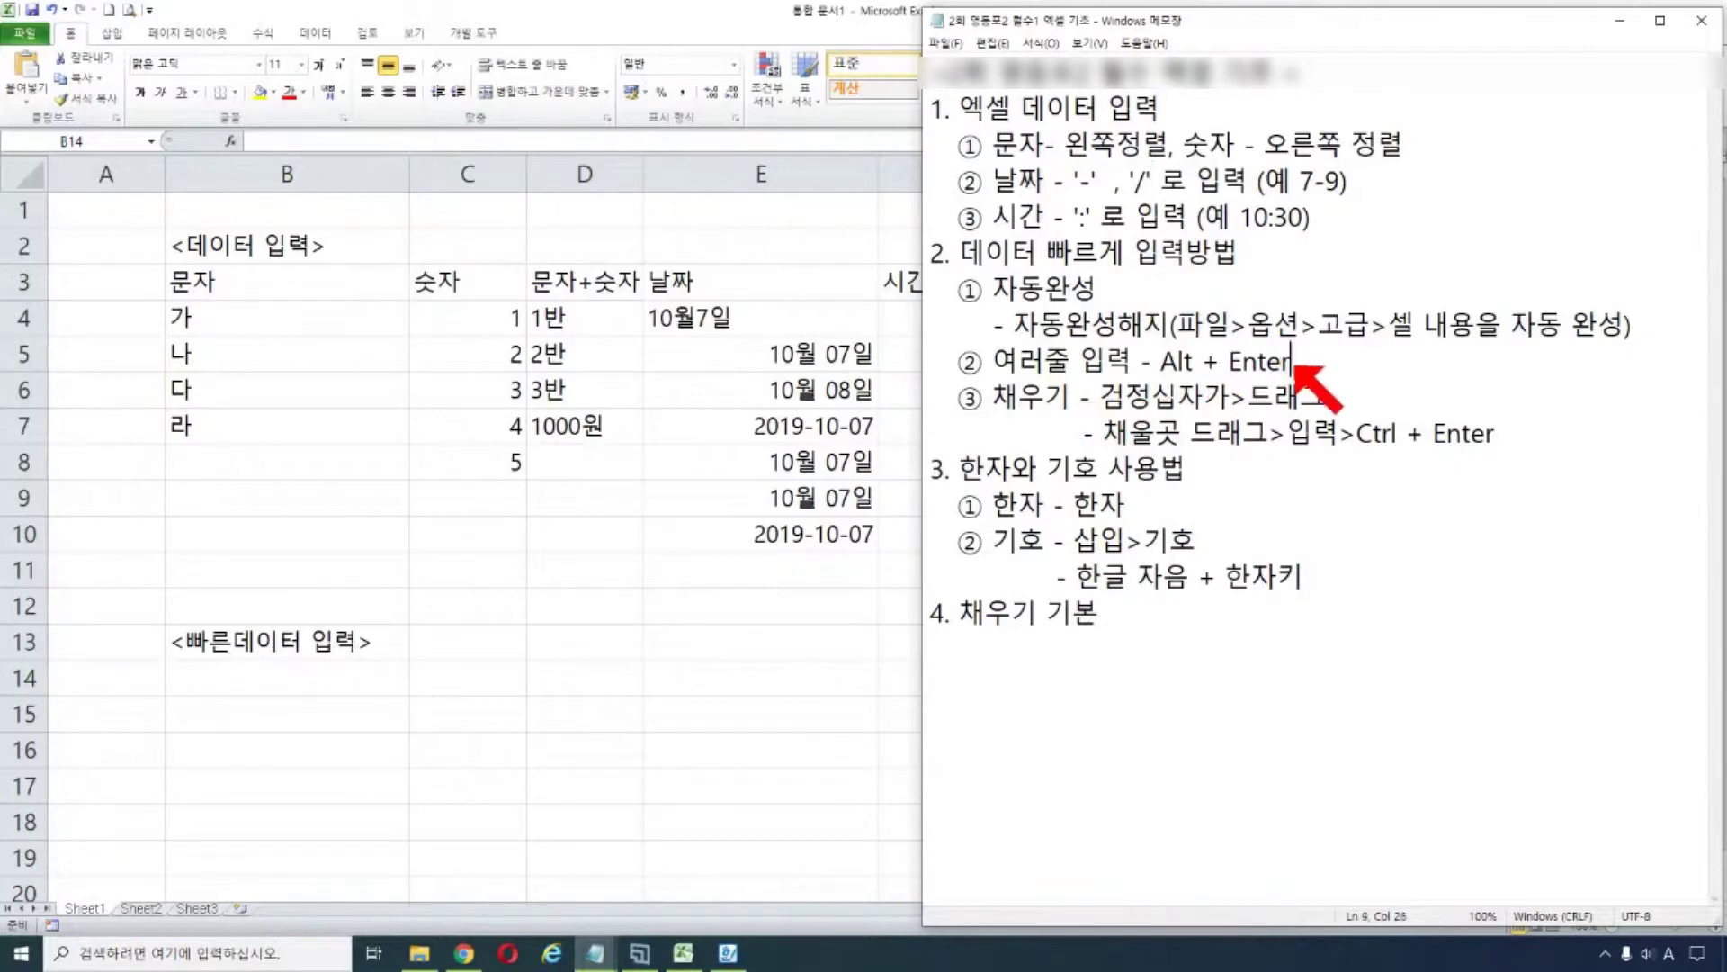
pyautogui.click(1501, 445)
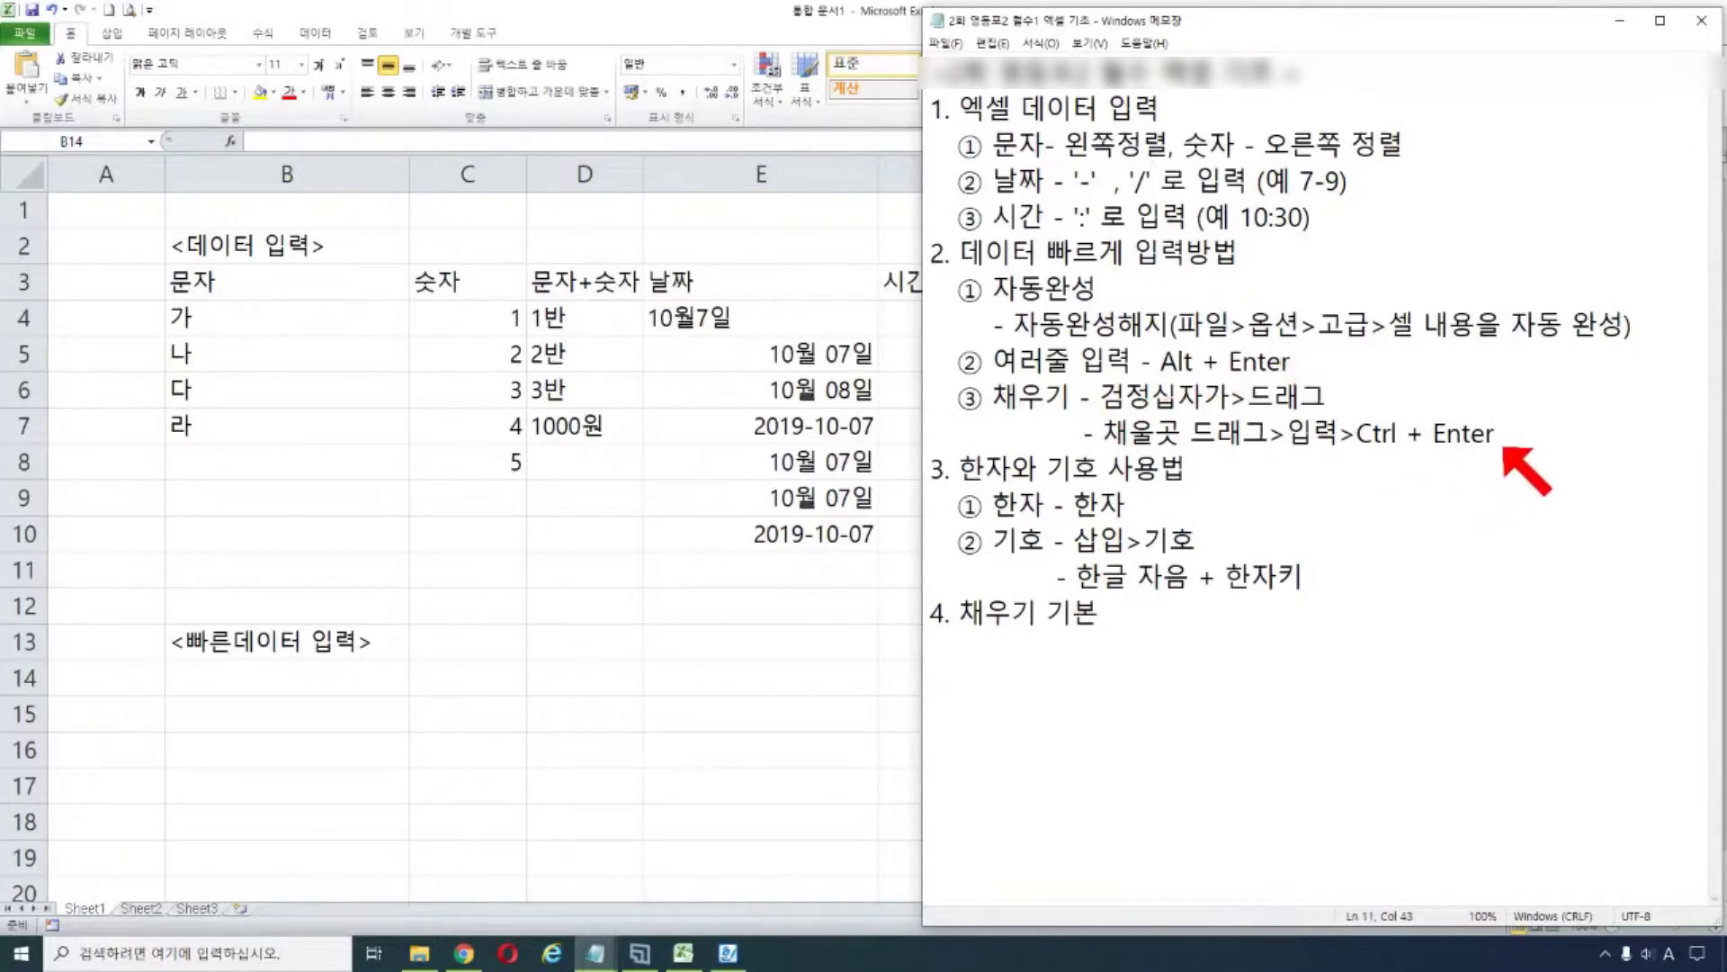
# - Add a line below the 채우기 notes and start it with the symbol ④ from the special characters for the consonant ㅇ
pyautogui.press('Return')
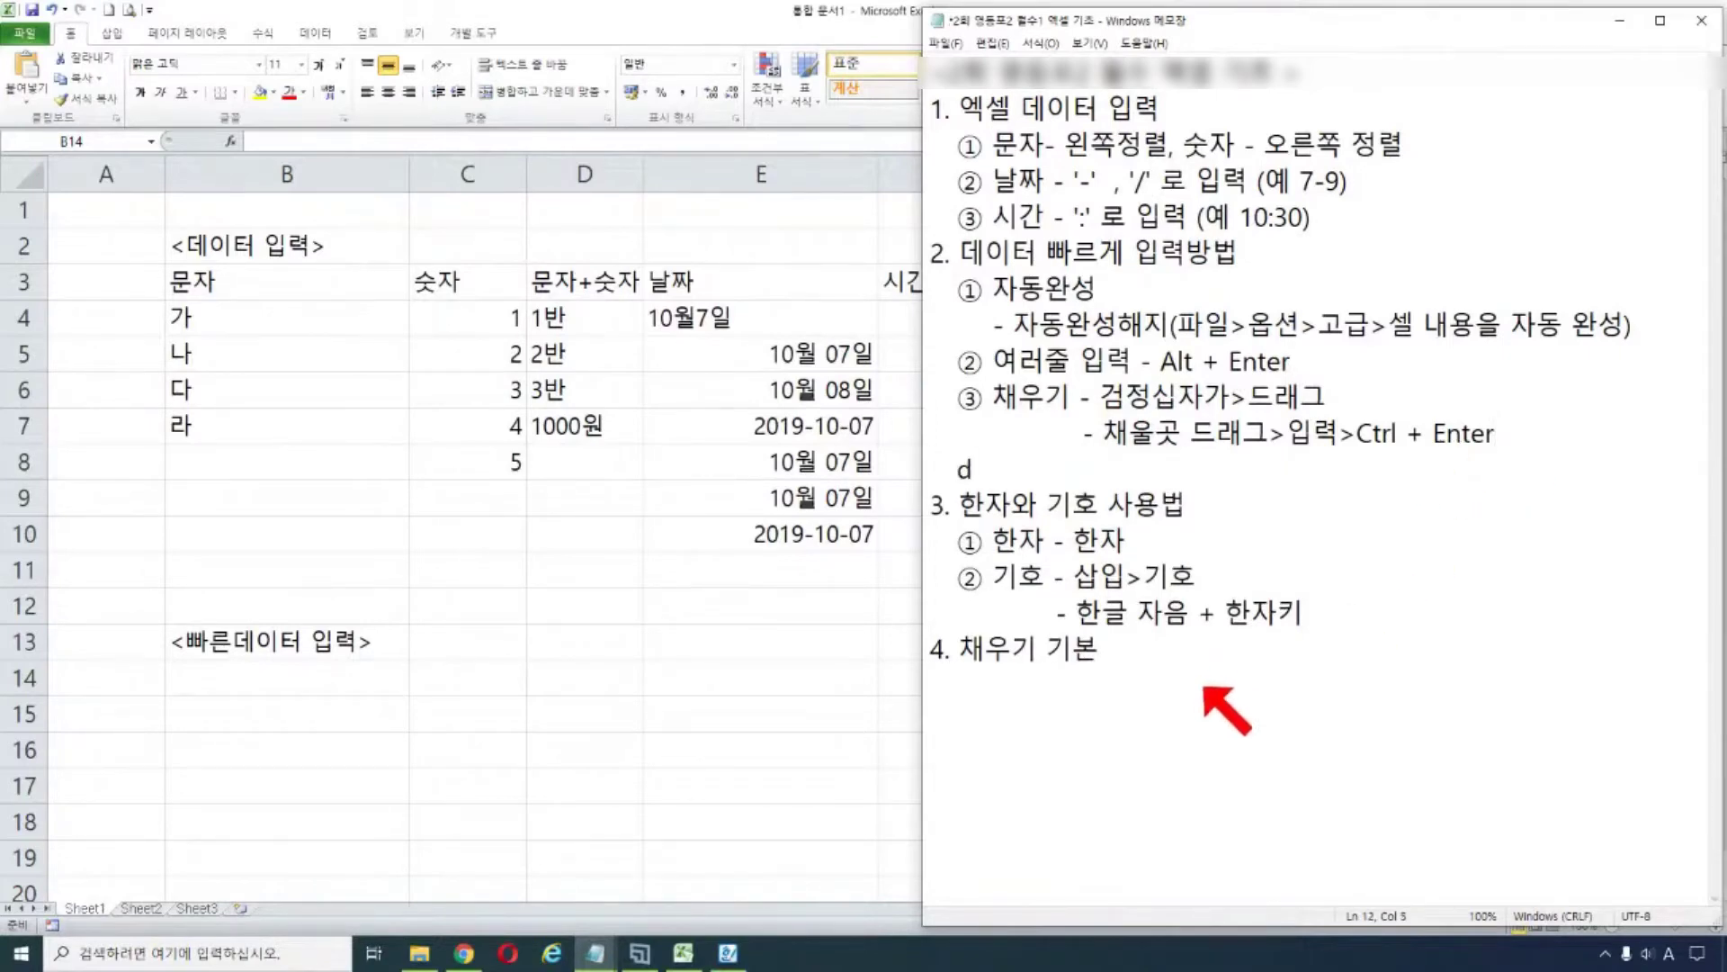
pyautogui.write('ㅇ')
pyautogui.press('Hangul_Hanja')
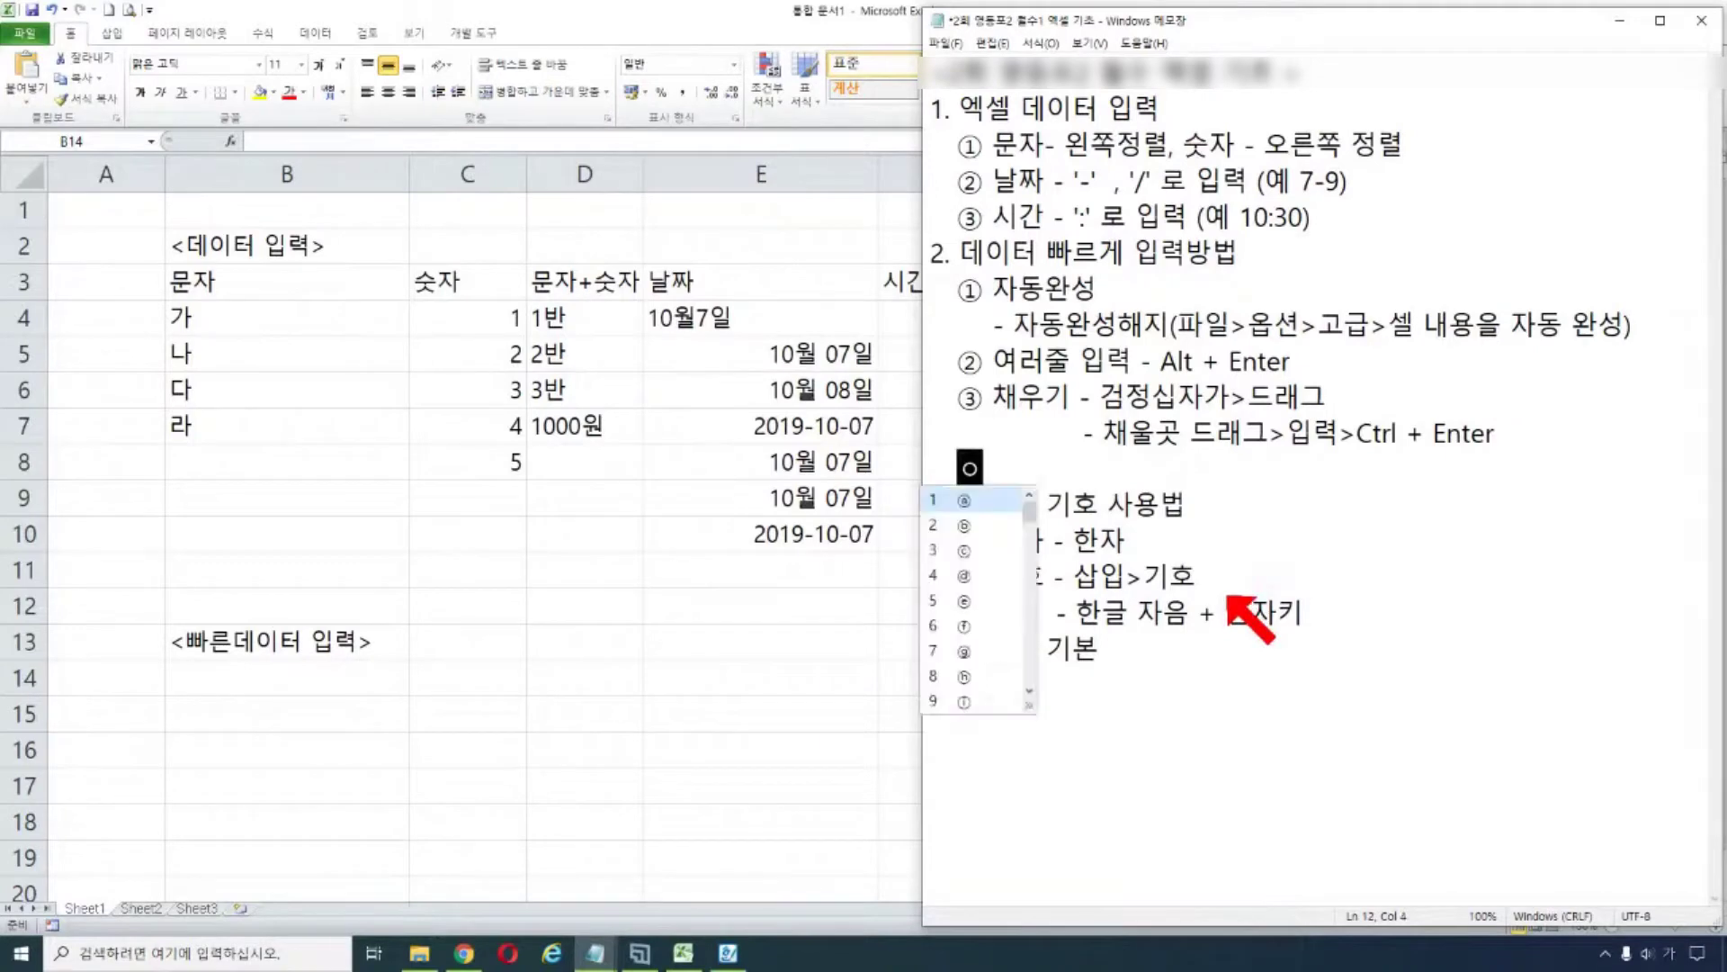
pyautogui.click(1028, 704)
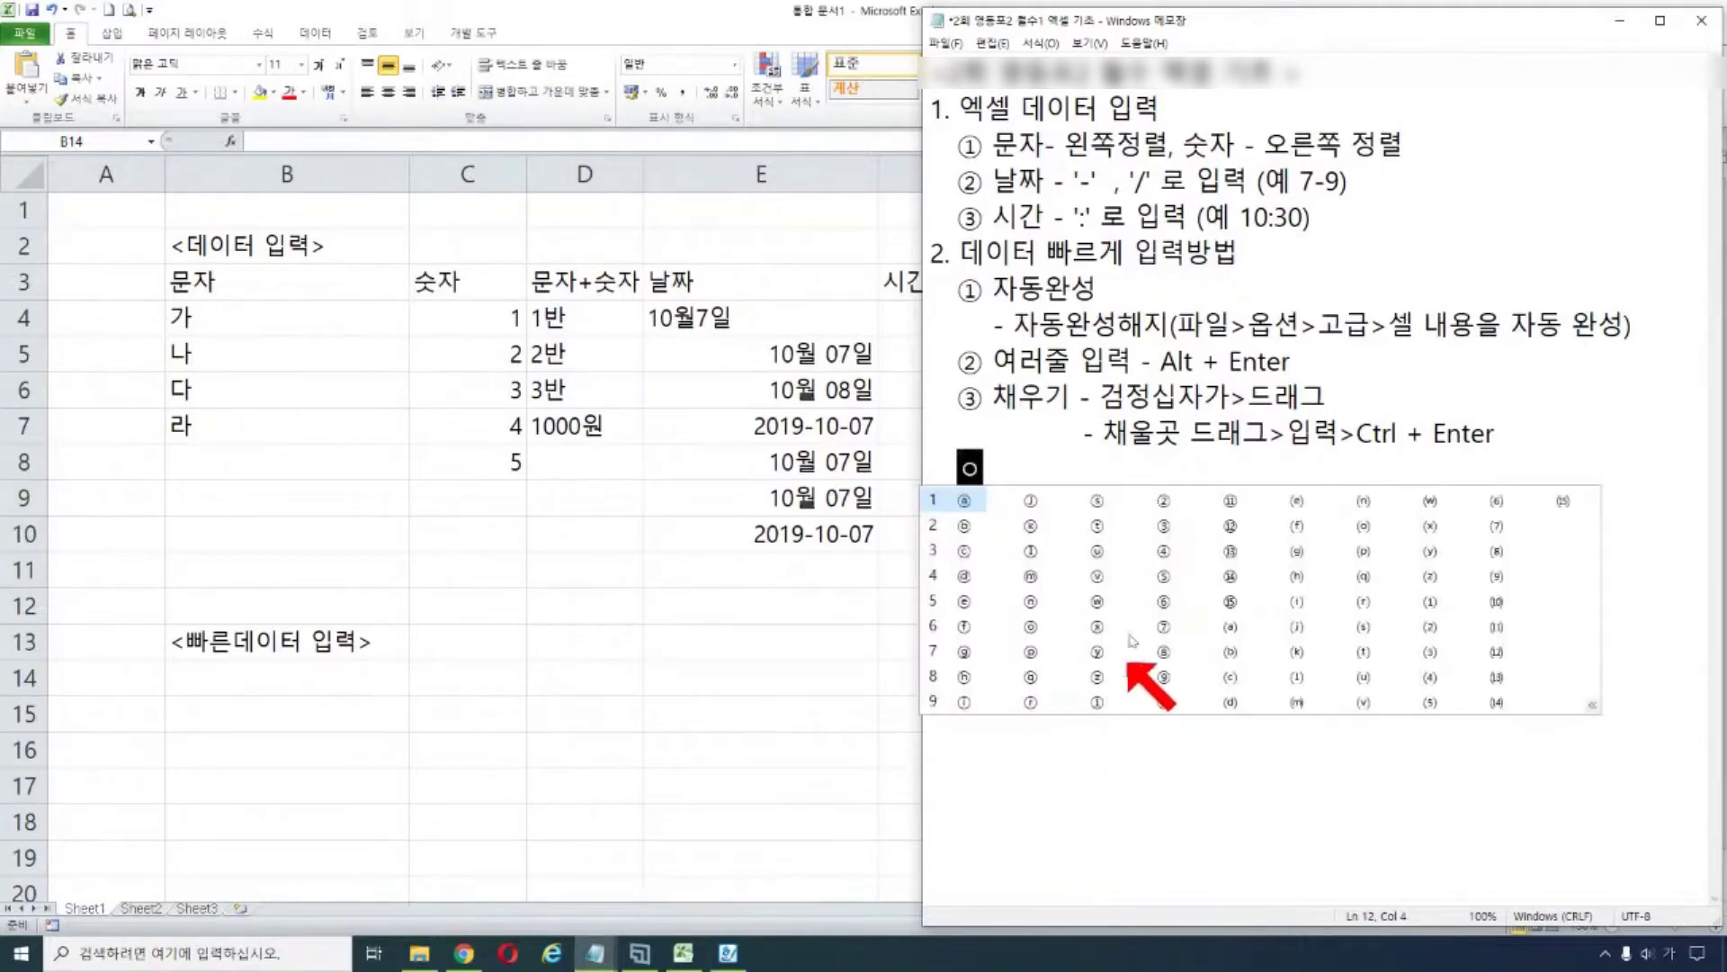
pyautogui.click(1172, 555)
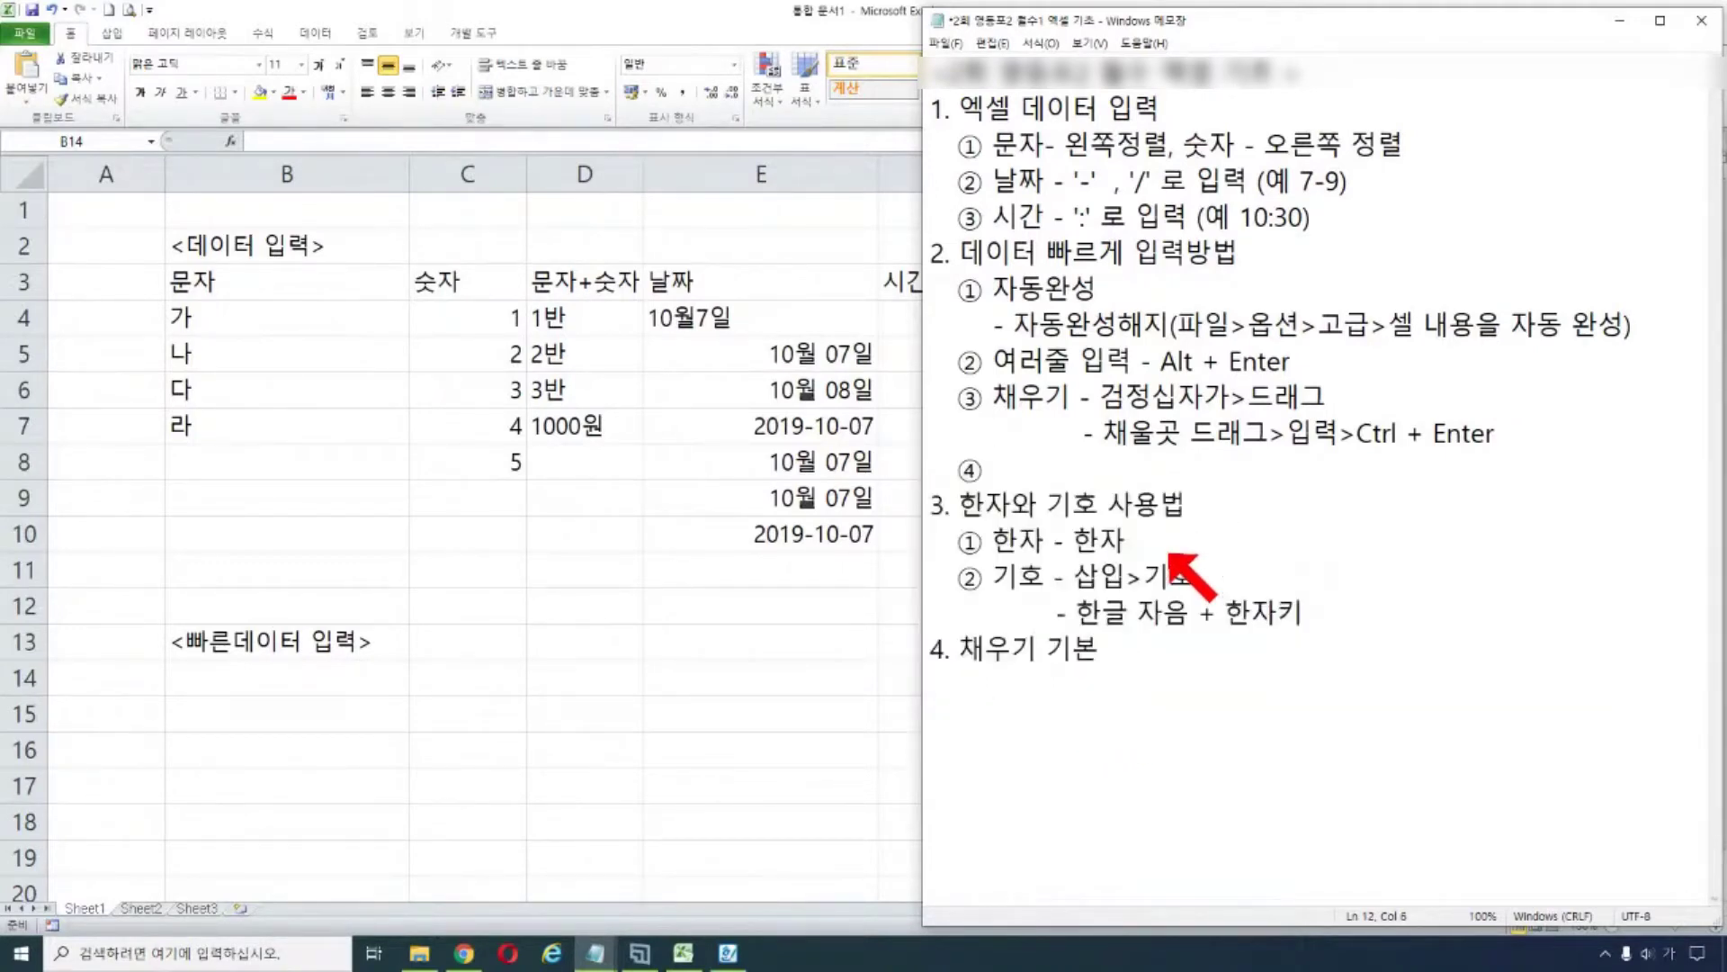
pyautogui.write('Ejfdjwu dlTsm')
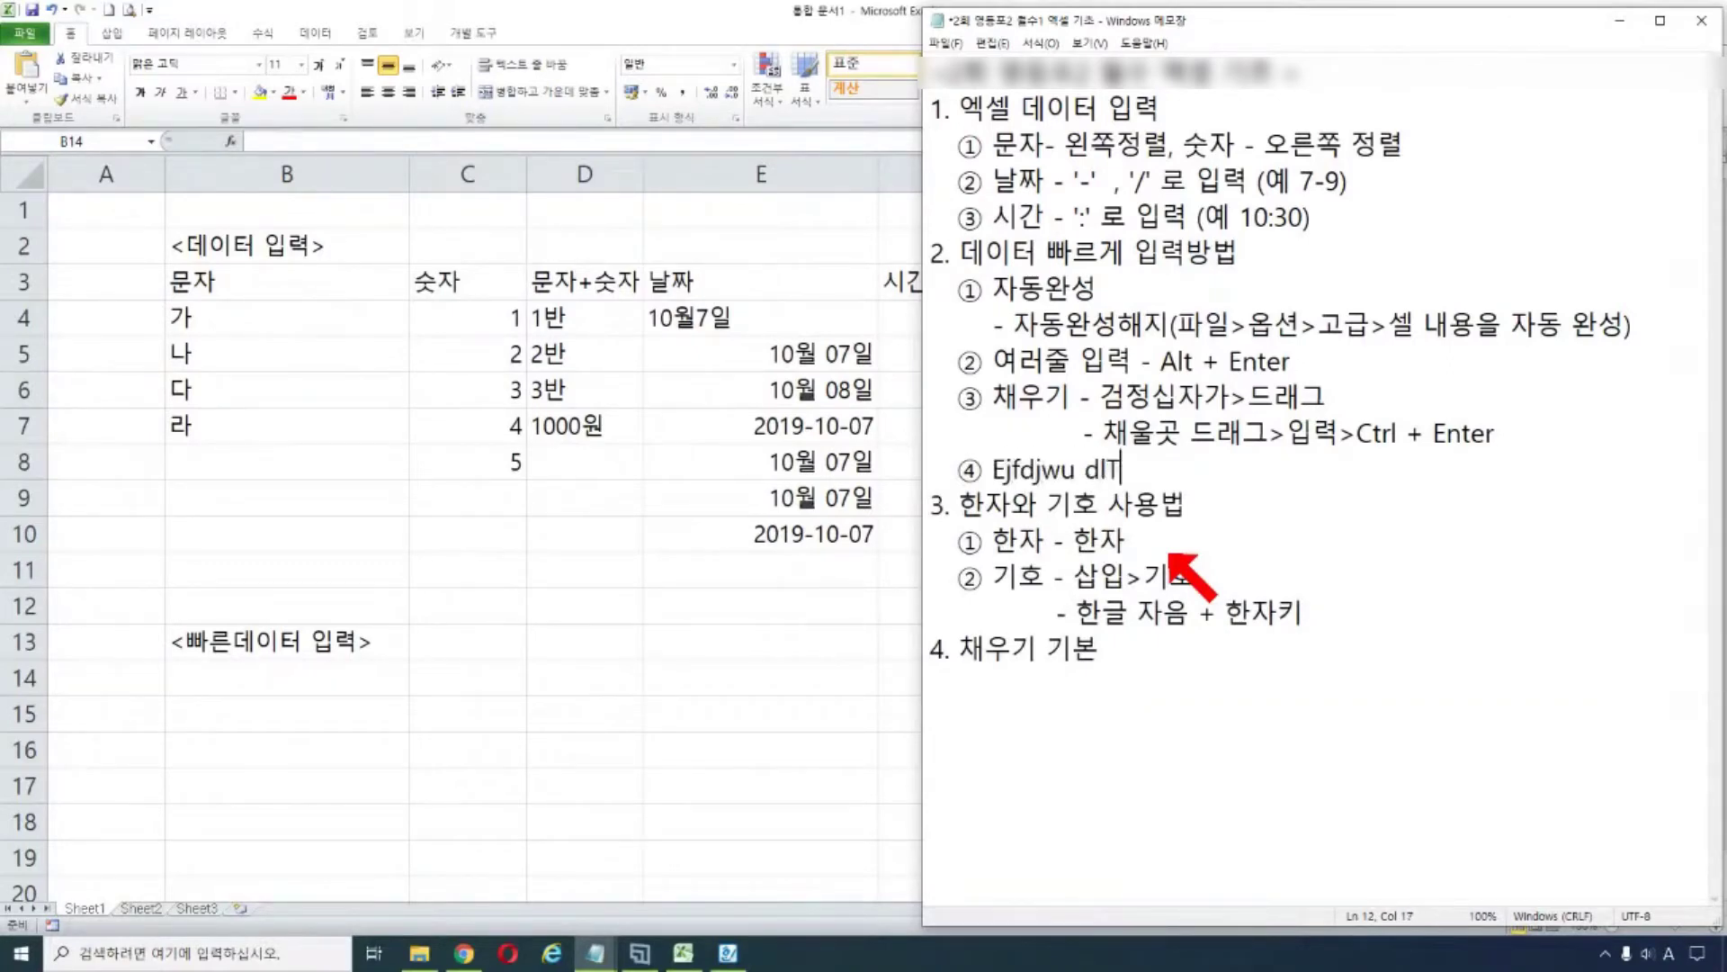
pyautogui.press('BackSpace')
pyautogui.press('BackSpace')
pyautogui.press('BackSpace')
pyautogui.press('BackSpace')
pyautogui.press('BackSpace')
pyautogui.press('BackSpace')
pyautogui.press('BackSpace')
pyautogui.press('BackSpace')
pyautogui.press('BackSpace')
pyautogui.press('BackSpace')
pyautogui.press('BackSpace')
pyautogui.press('BackSpace')
pyautogui.press('BackSpace')
# - Write the Korean note text 떨어져 있는 셀 한꺼번에 입력 after the ④ marker
pyautogui.press('Hangul')
pyautogui.write('떨ㅇㅓ져 이ㅆ는 셀 ')
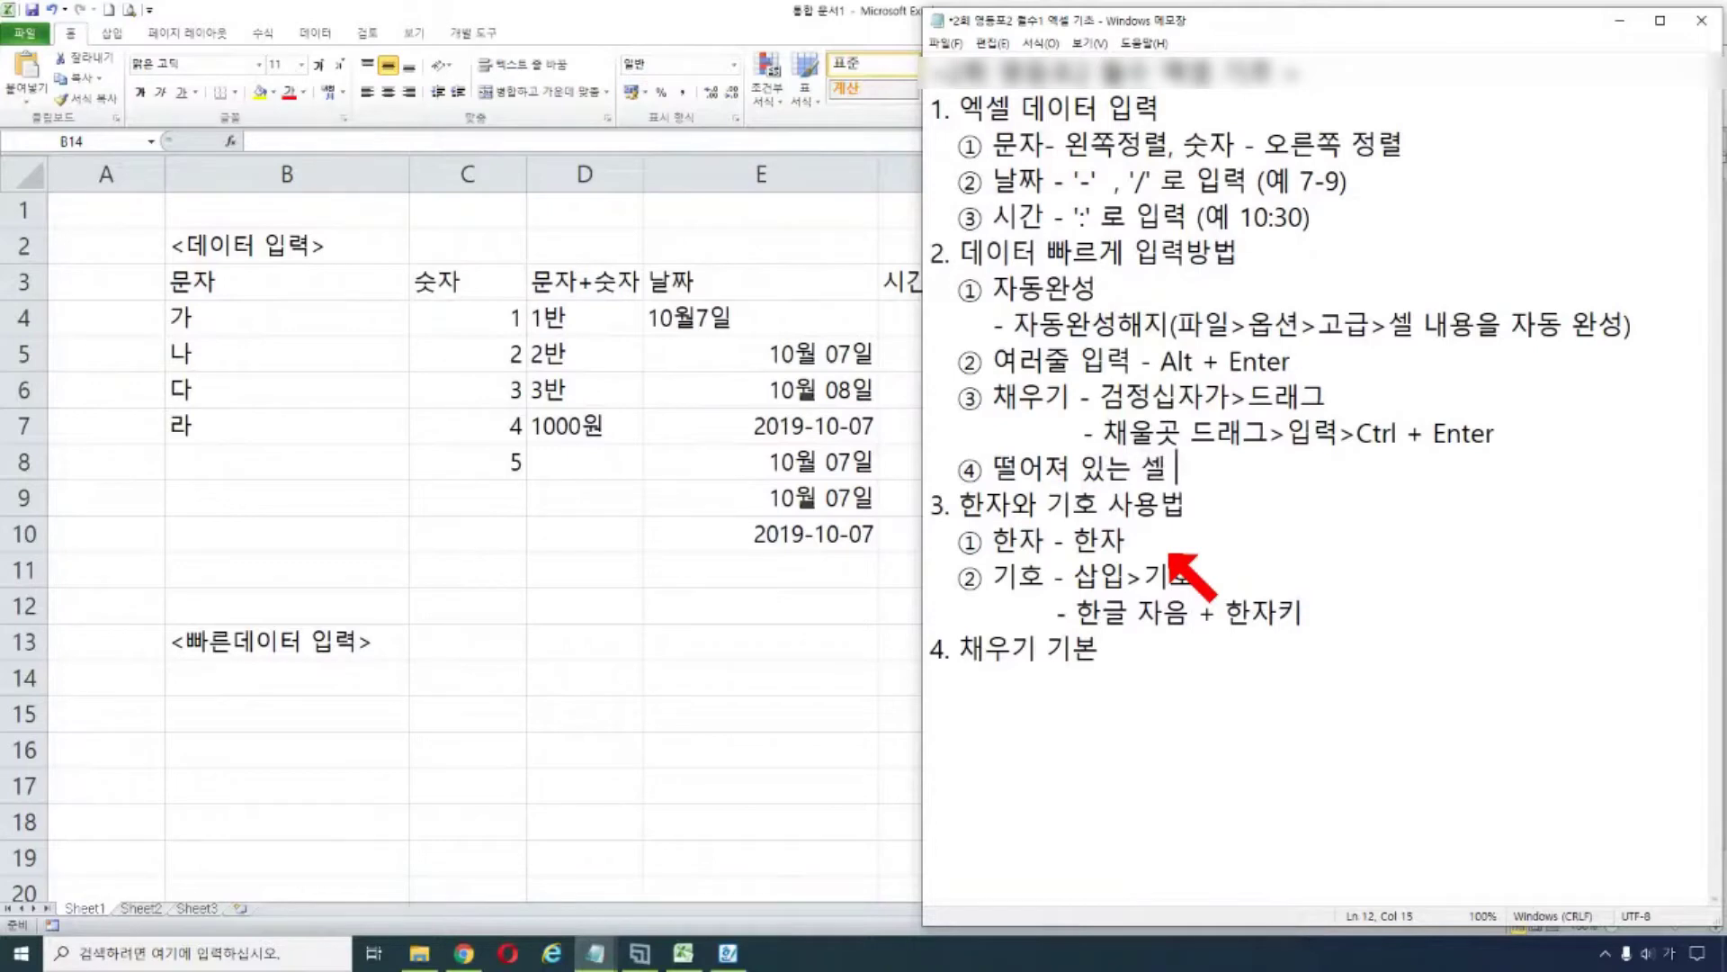
pyautogui.write('한')
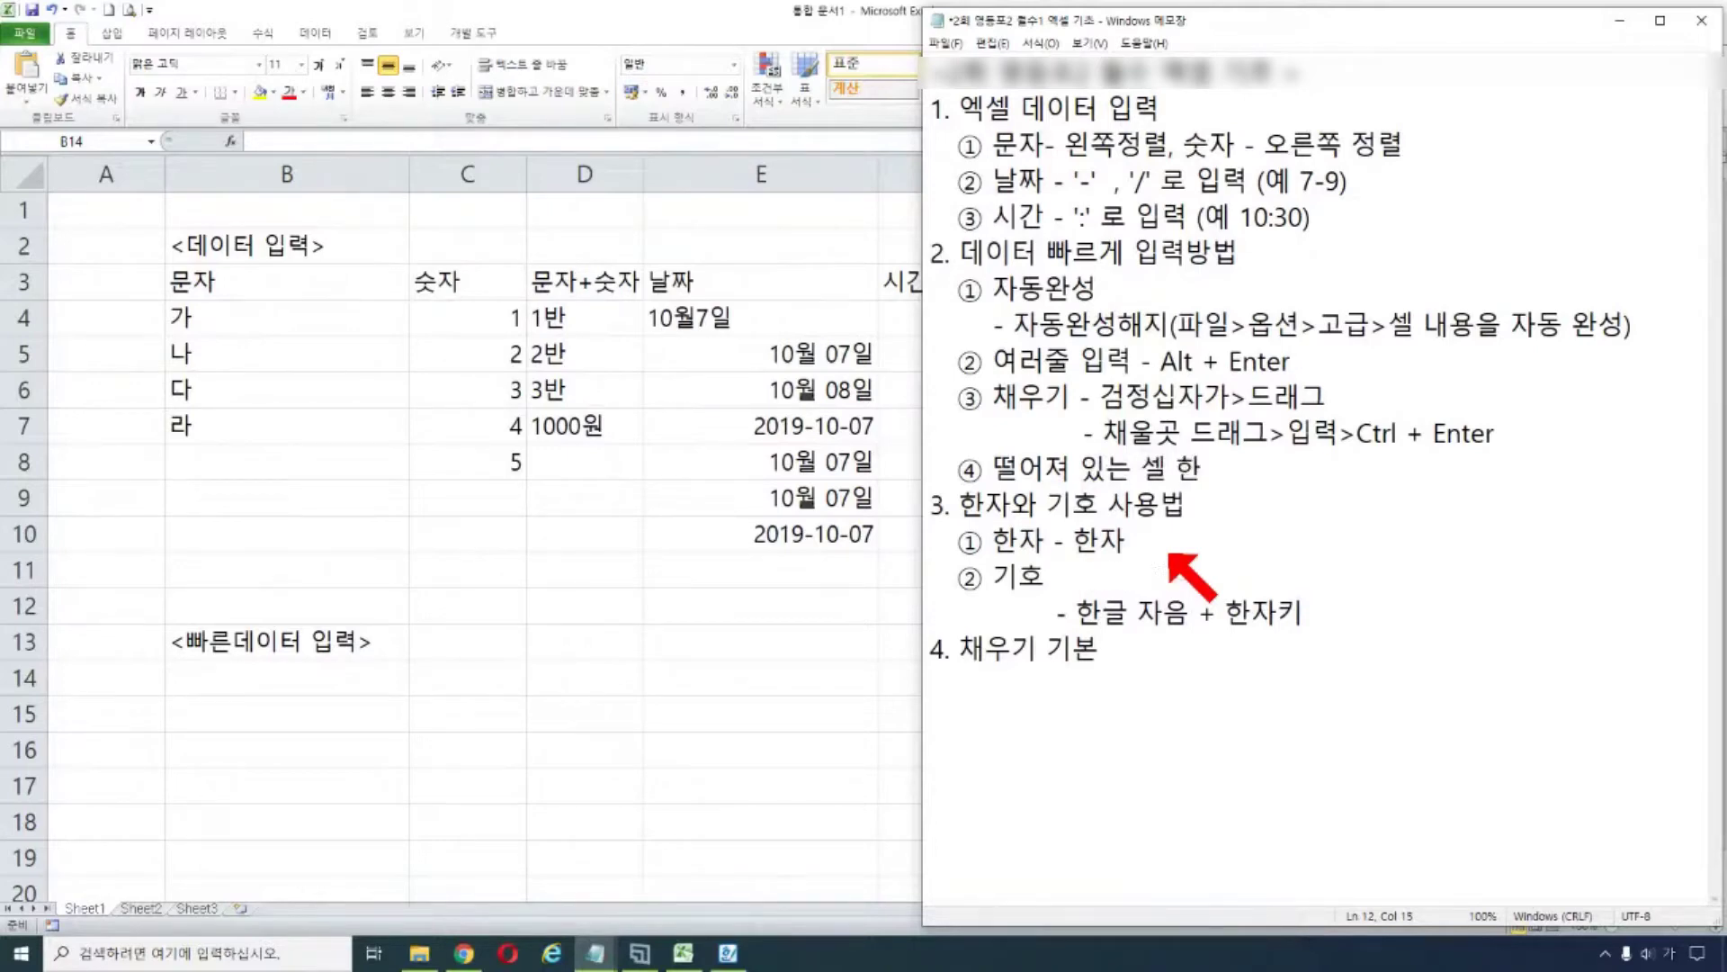
pyautogui.write('꺼버ㄴ에 ')
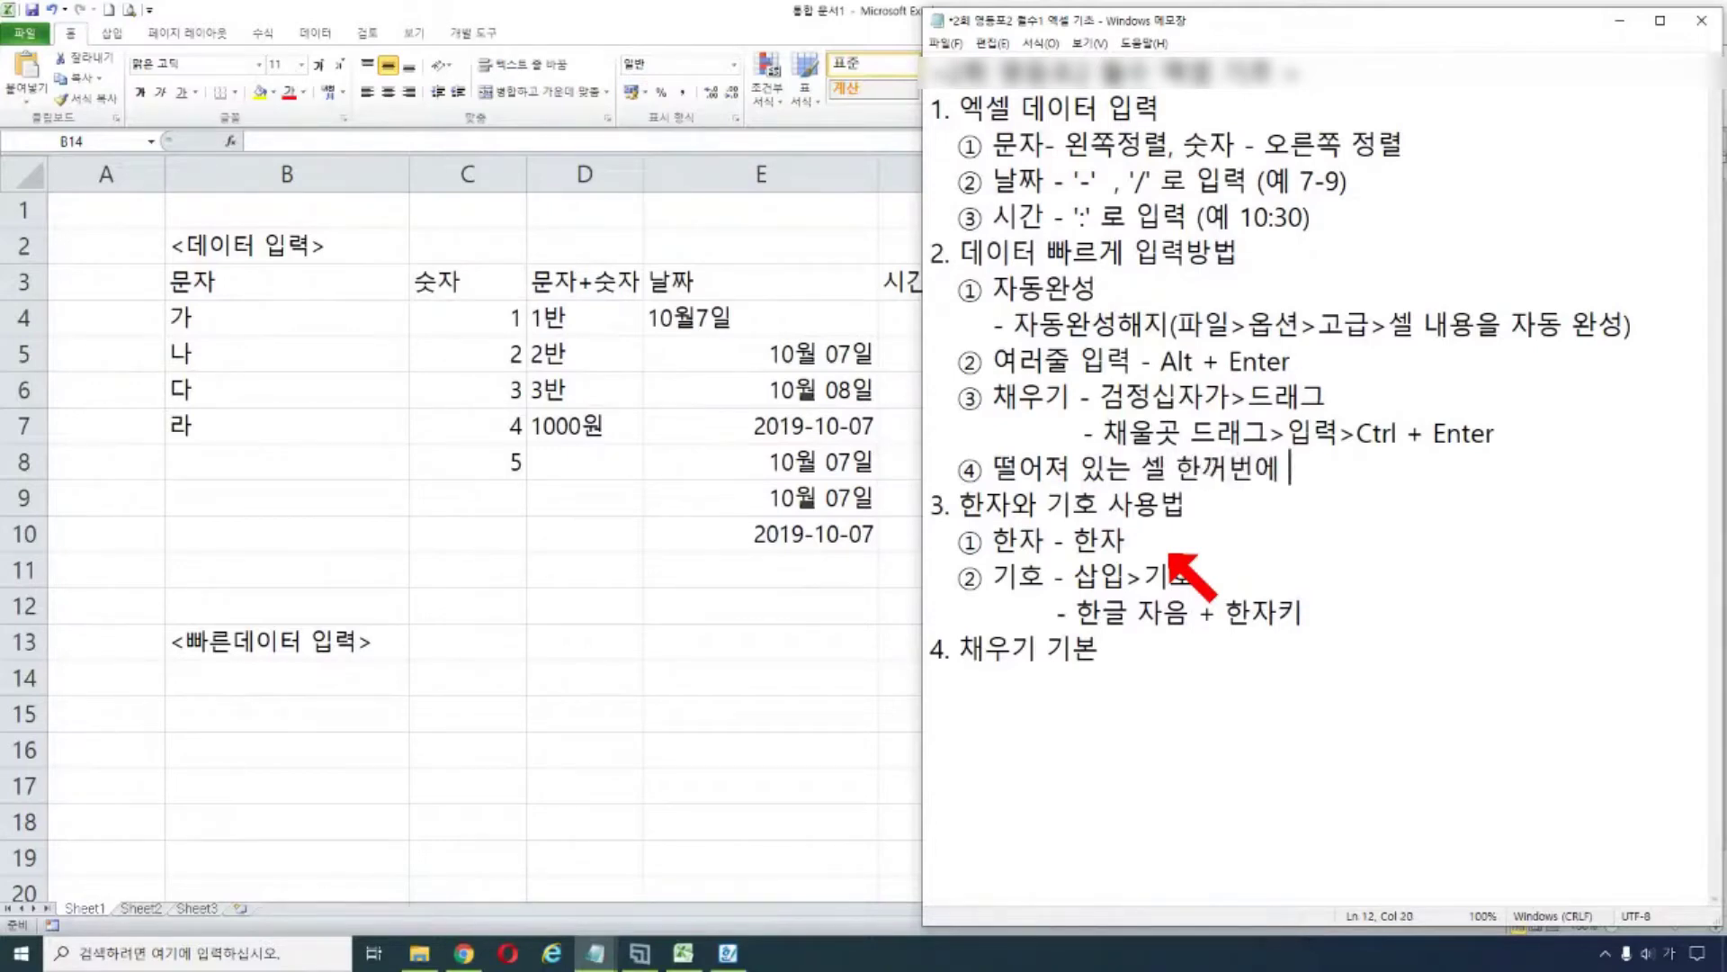
pyautogui.write('입력')
# - Complete note ④ with the method - Ctrl 선택>글자입력> and start a new line beneath it
pyautogui.write('Ctrl tj')
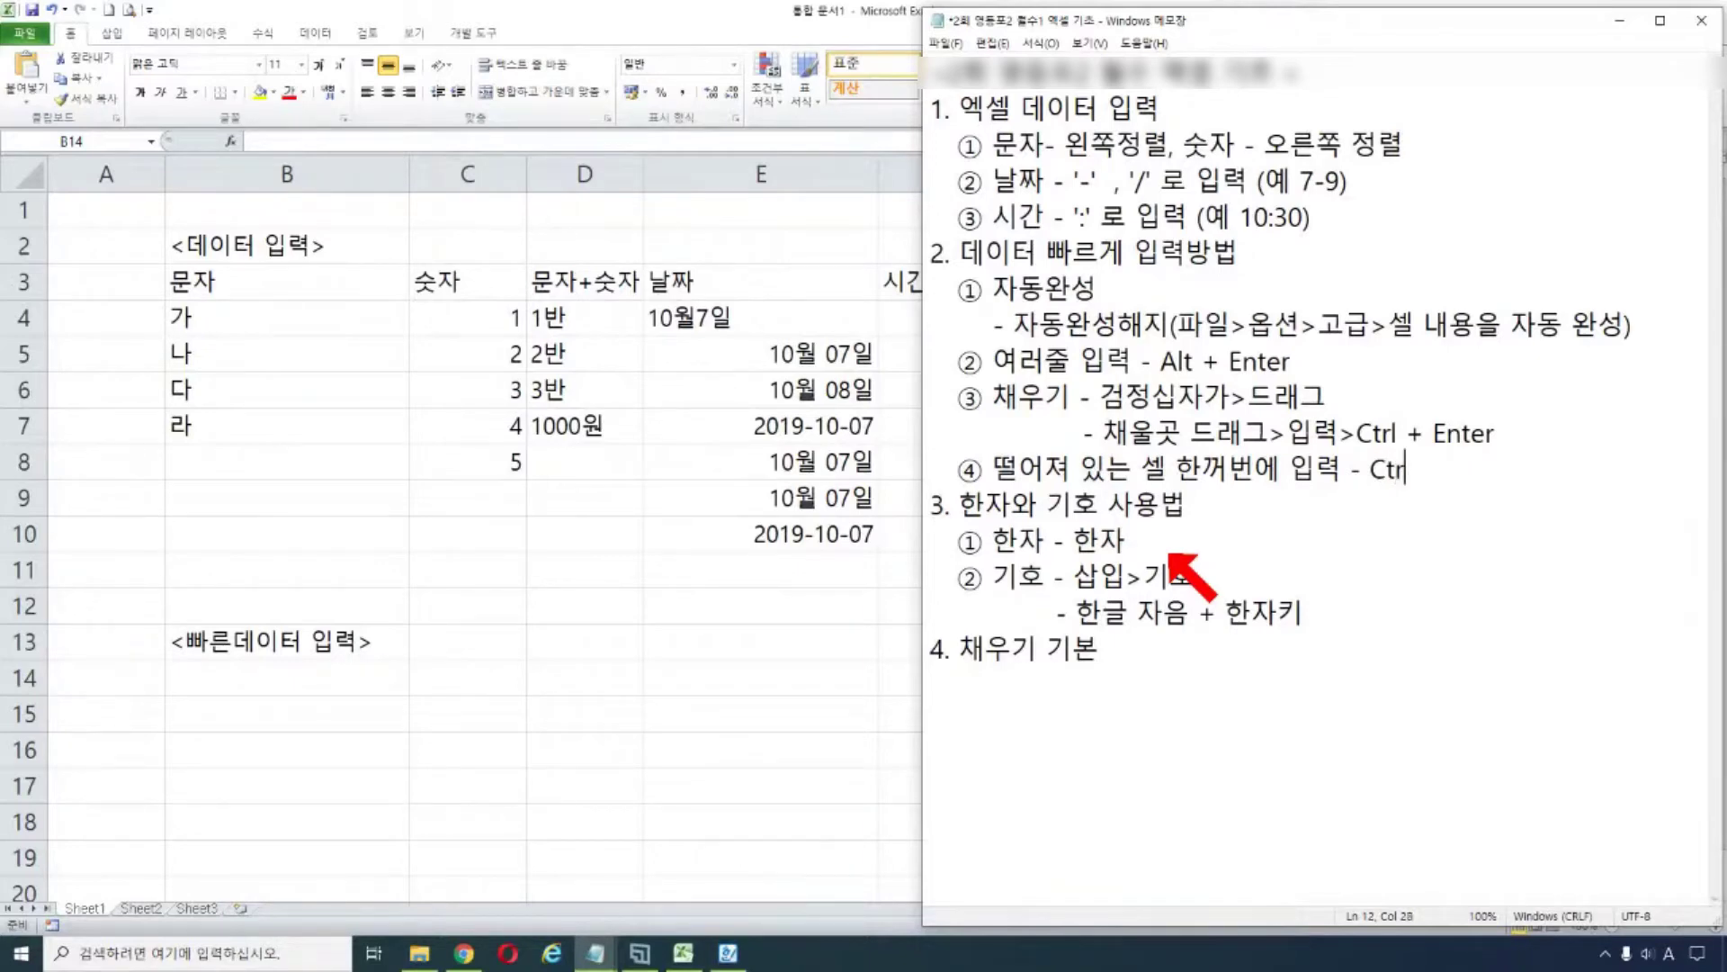
pyautogui.press('BackSpace')
pyautogui.press('BackSpace')
pyautogui.press('Hangul')
pyautogui.write('선ㅌㅐㄱ>글자입')
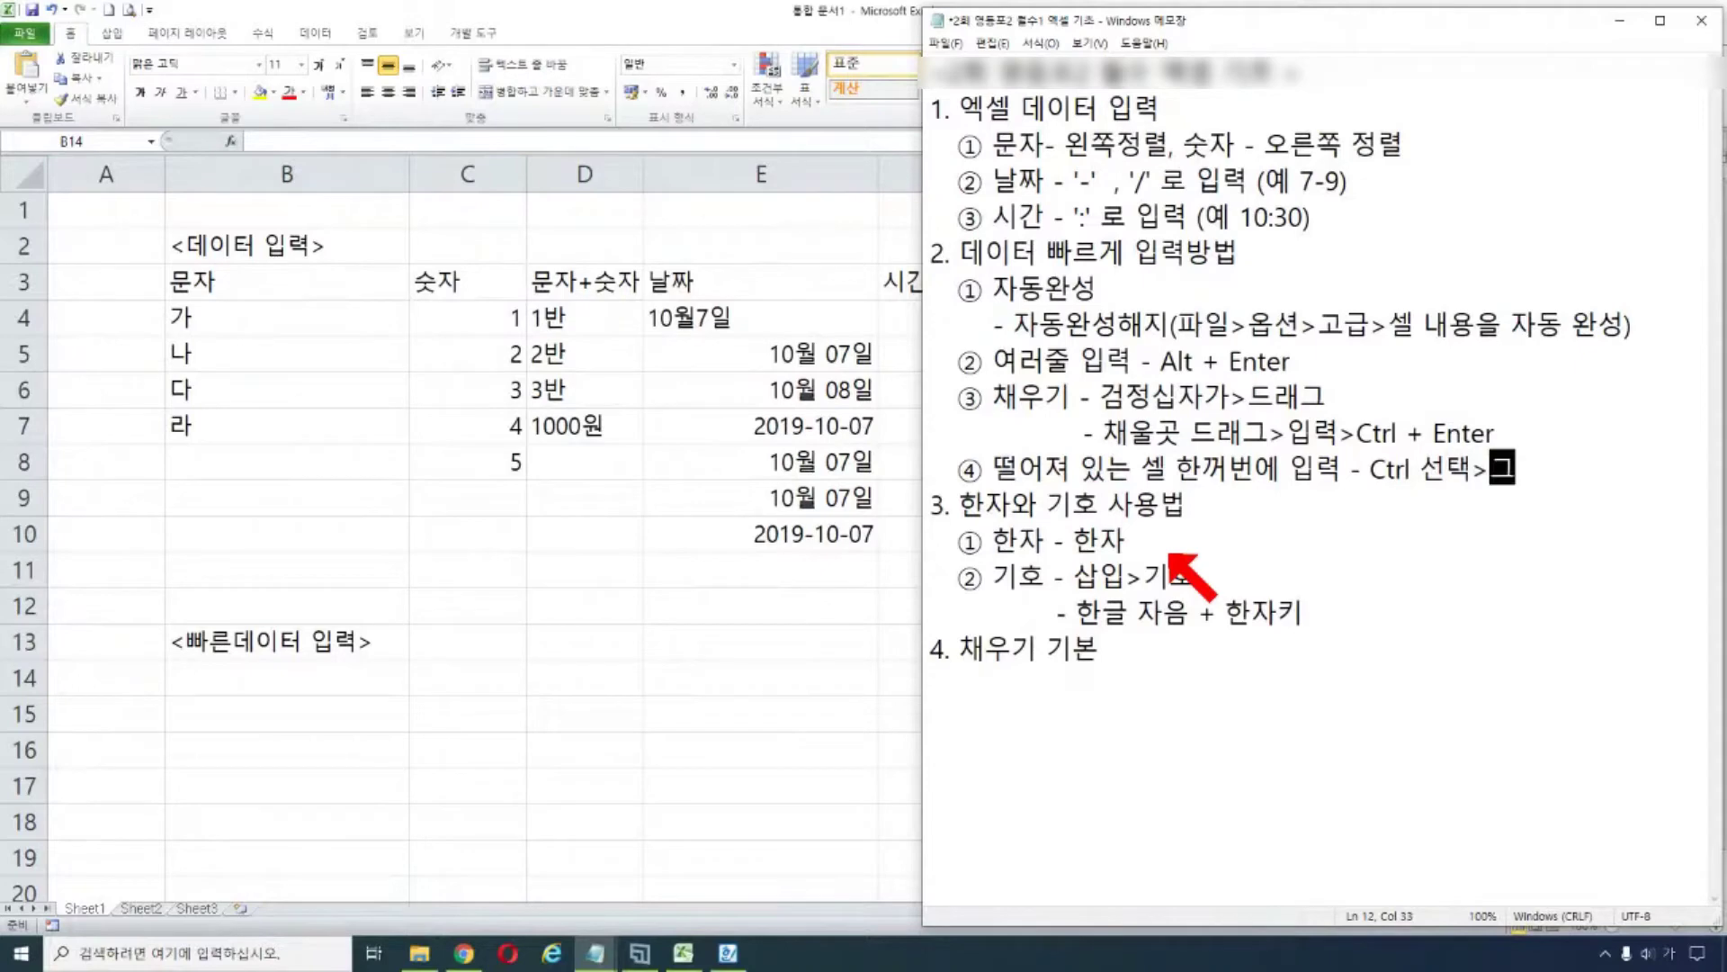
pyautogui.write('ㄹㅕㄱ>')
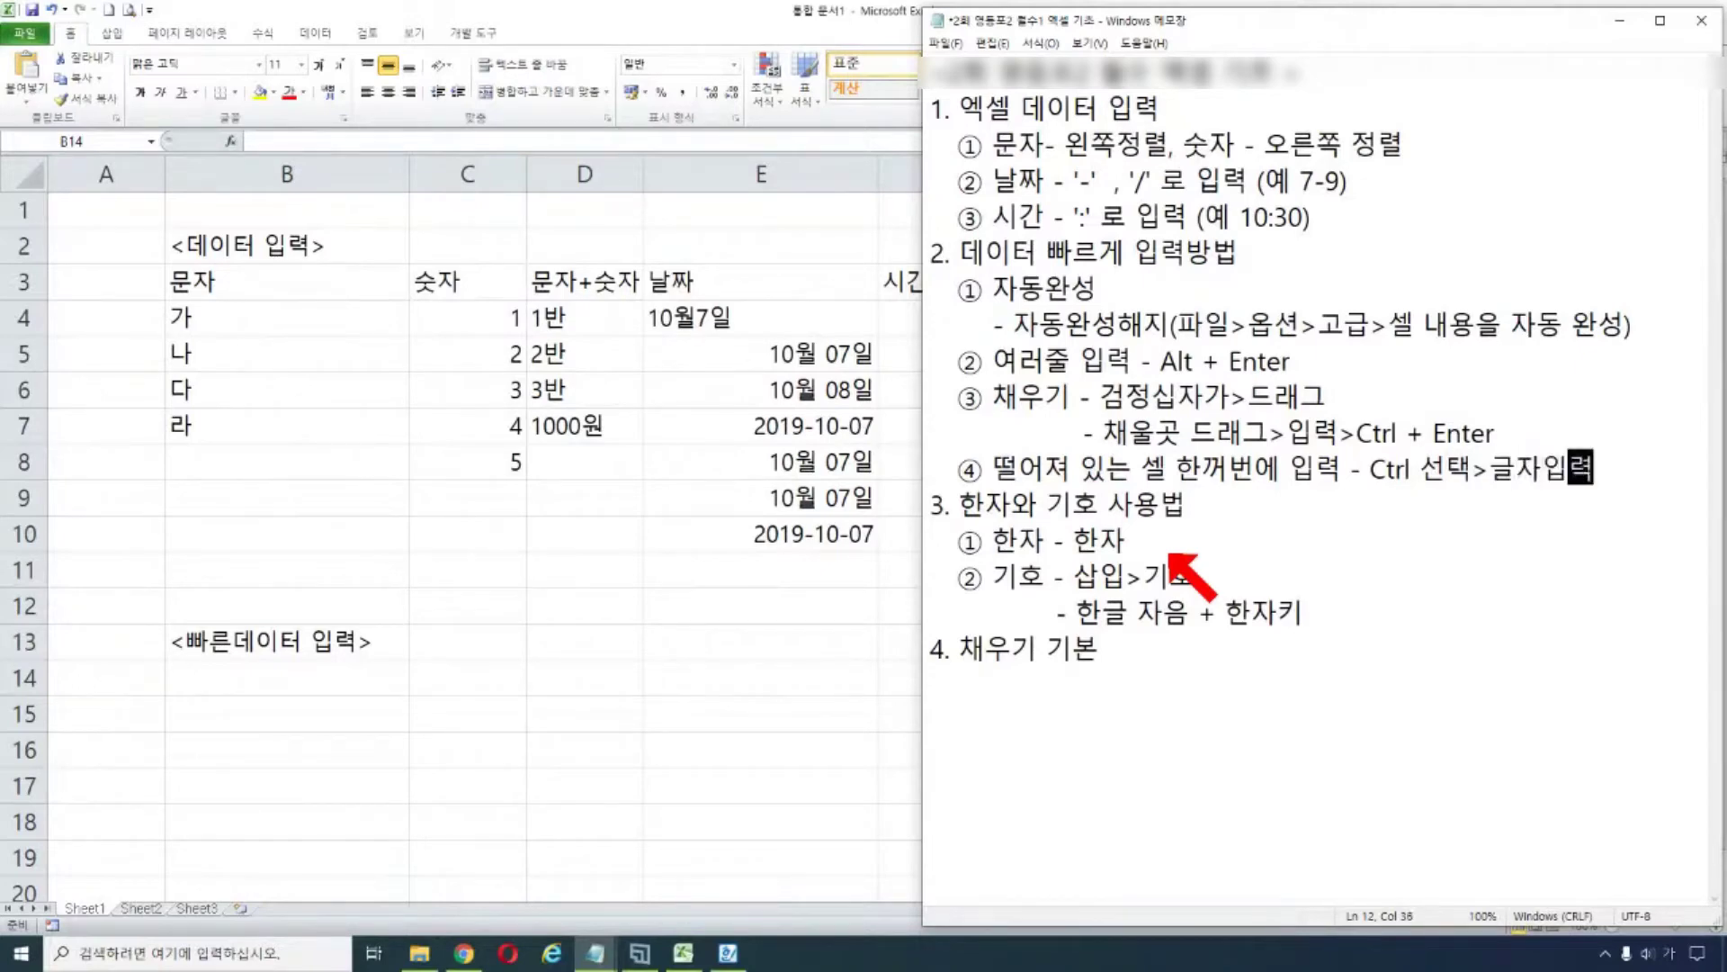
pyautogui.press('Return')
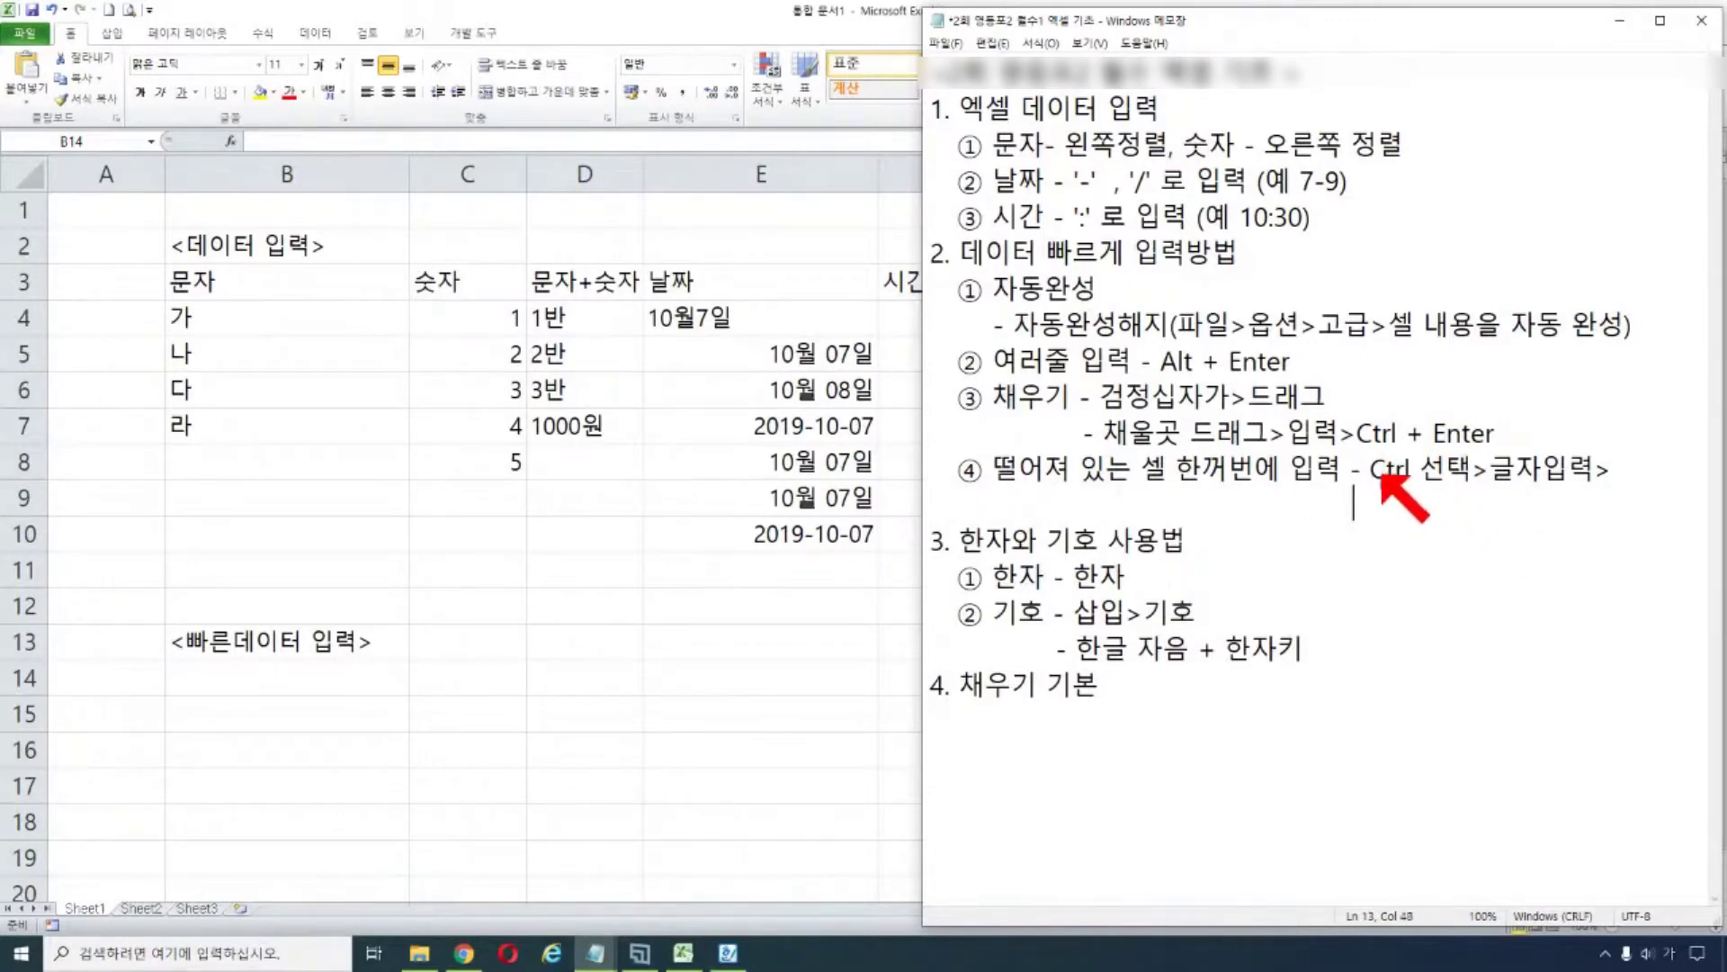
# - Copy Ctrl + Enter from the fill note onto the line below note ④, and save the notes file
pyautogui.moveTo(1356, 437); pyautogui.dragTo(1496, 439)
pyautogui.rightClick(1427, 439)
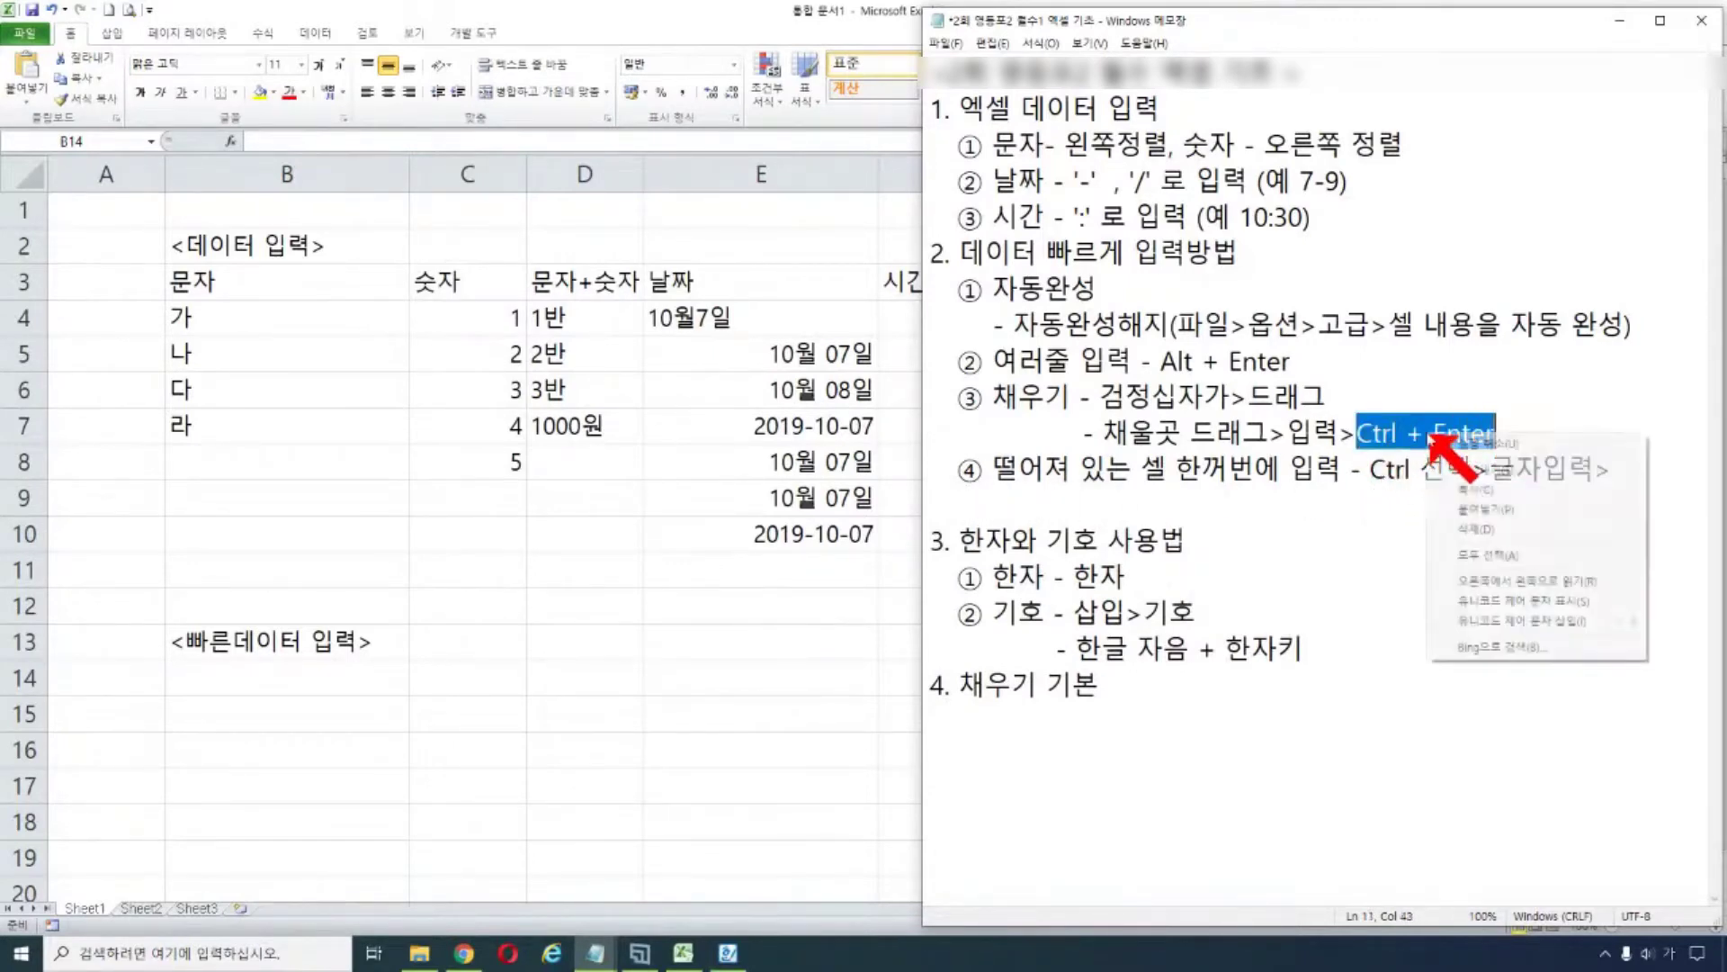
pyautogui.click(1481, 500)
pyautogui.click(1391, 505)
pyautogui.rightClick(1392, 506)
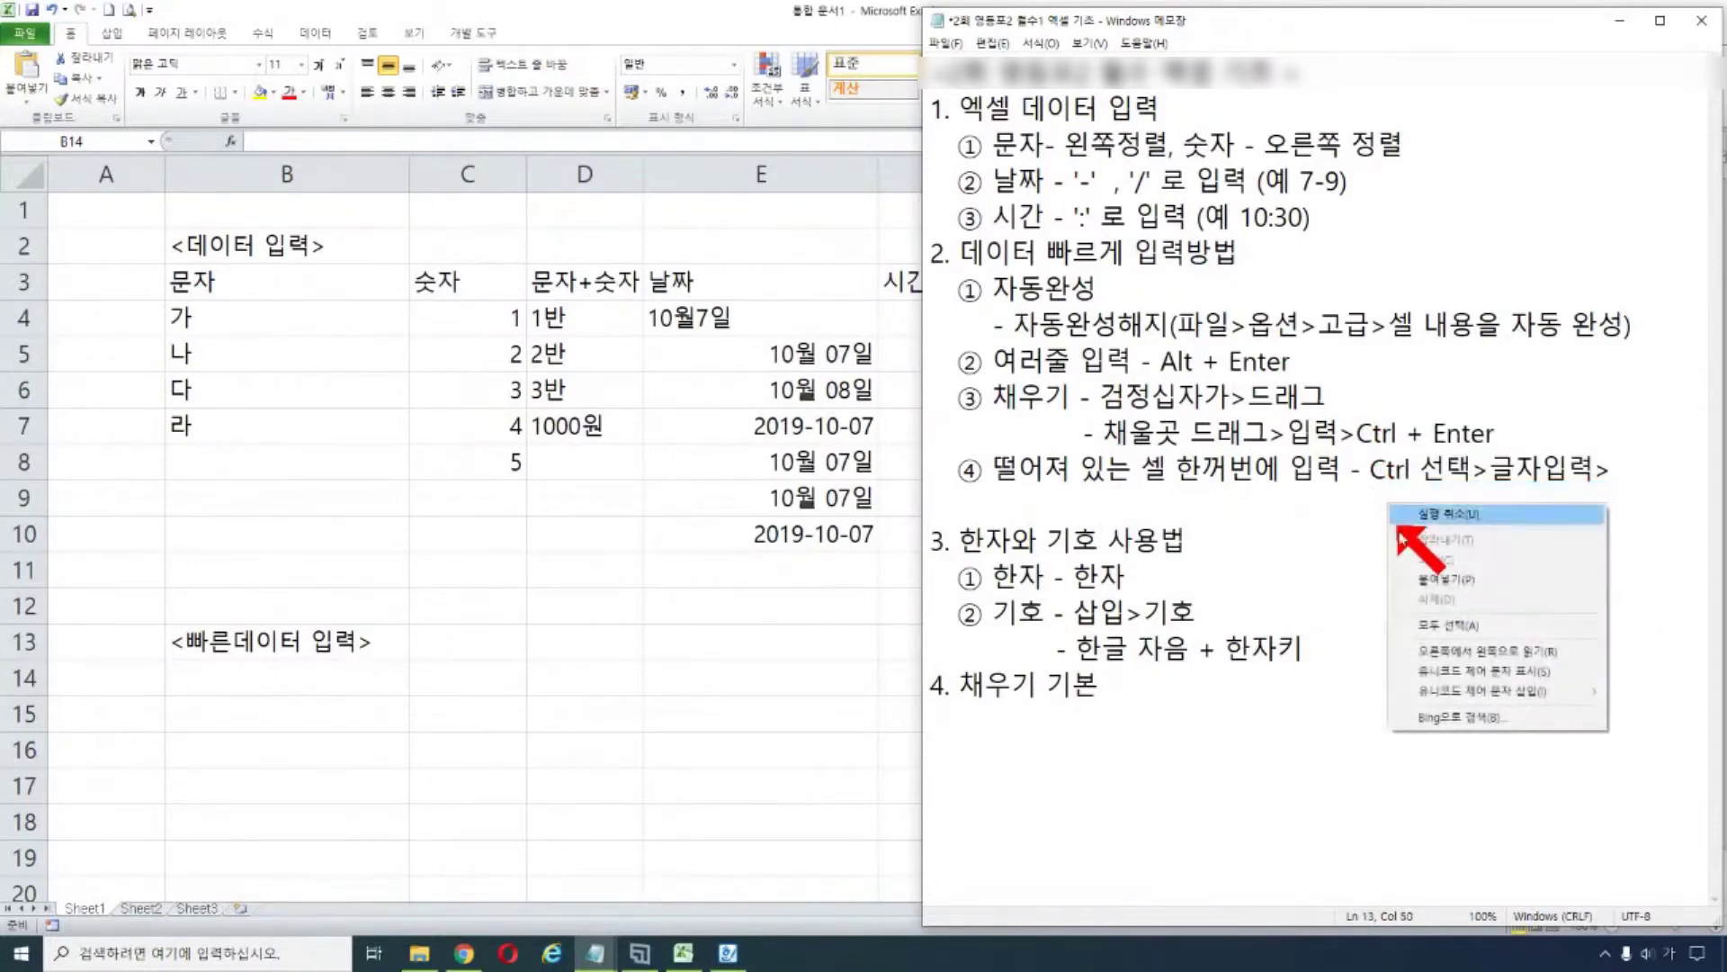
pyautogui.click(1449, 581)
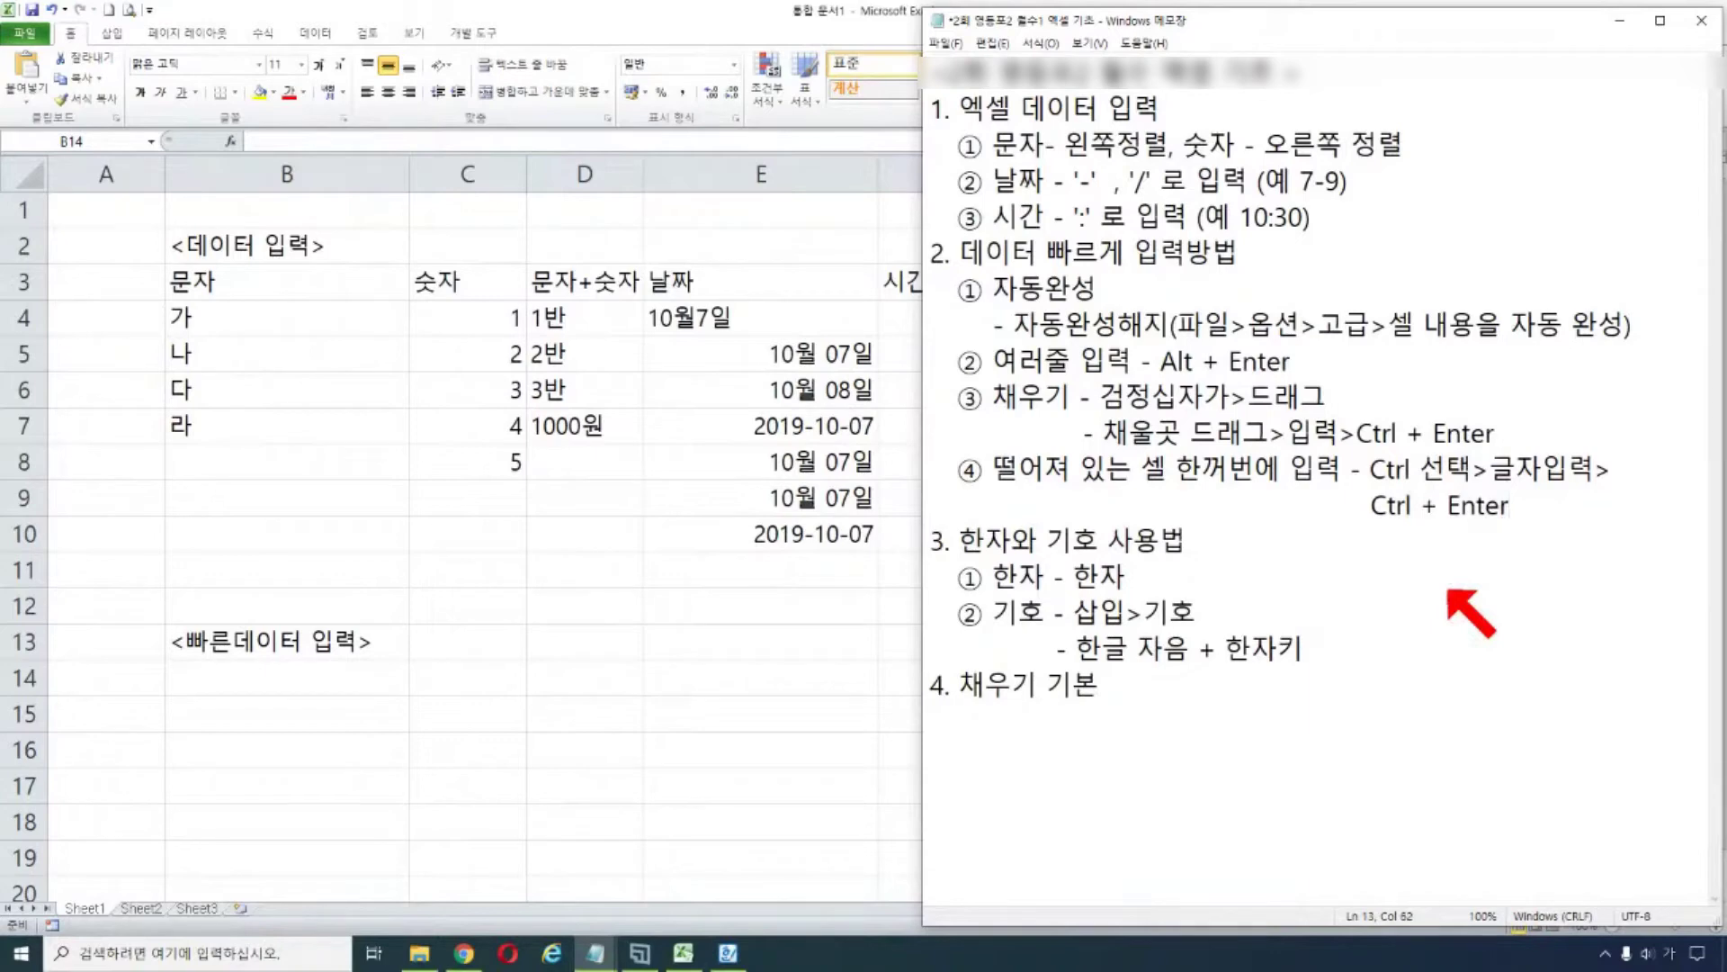
pyautogui.click(956, 46)
pyautogui.click(981, 129)
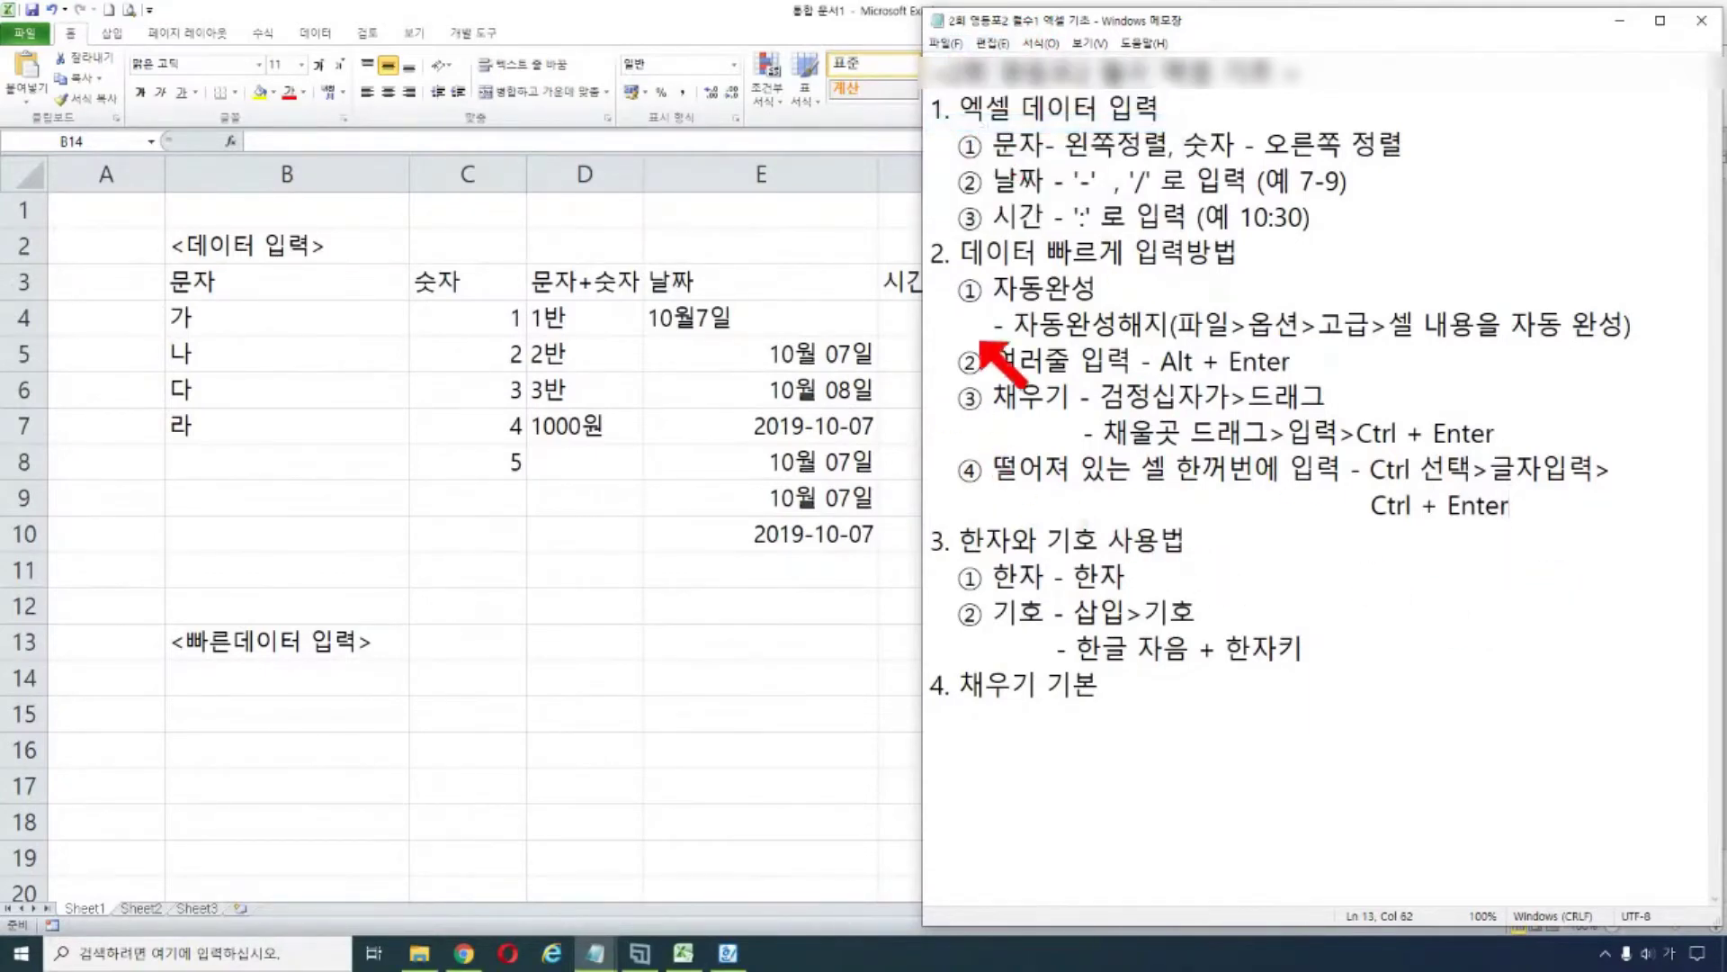
# - Switch to the Excel workbook and enter 영등포구 in cell B14 and 구로구 in cell B15
pyautogui.click(295, 682)
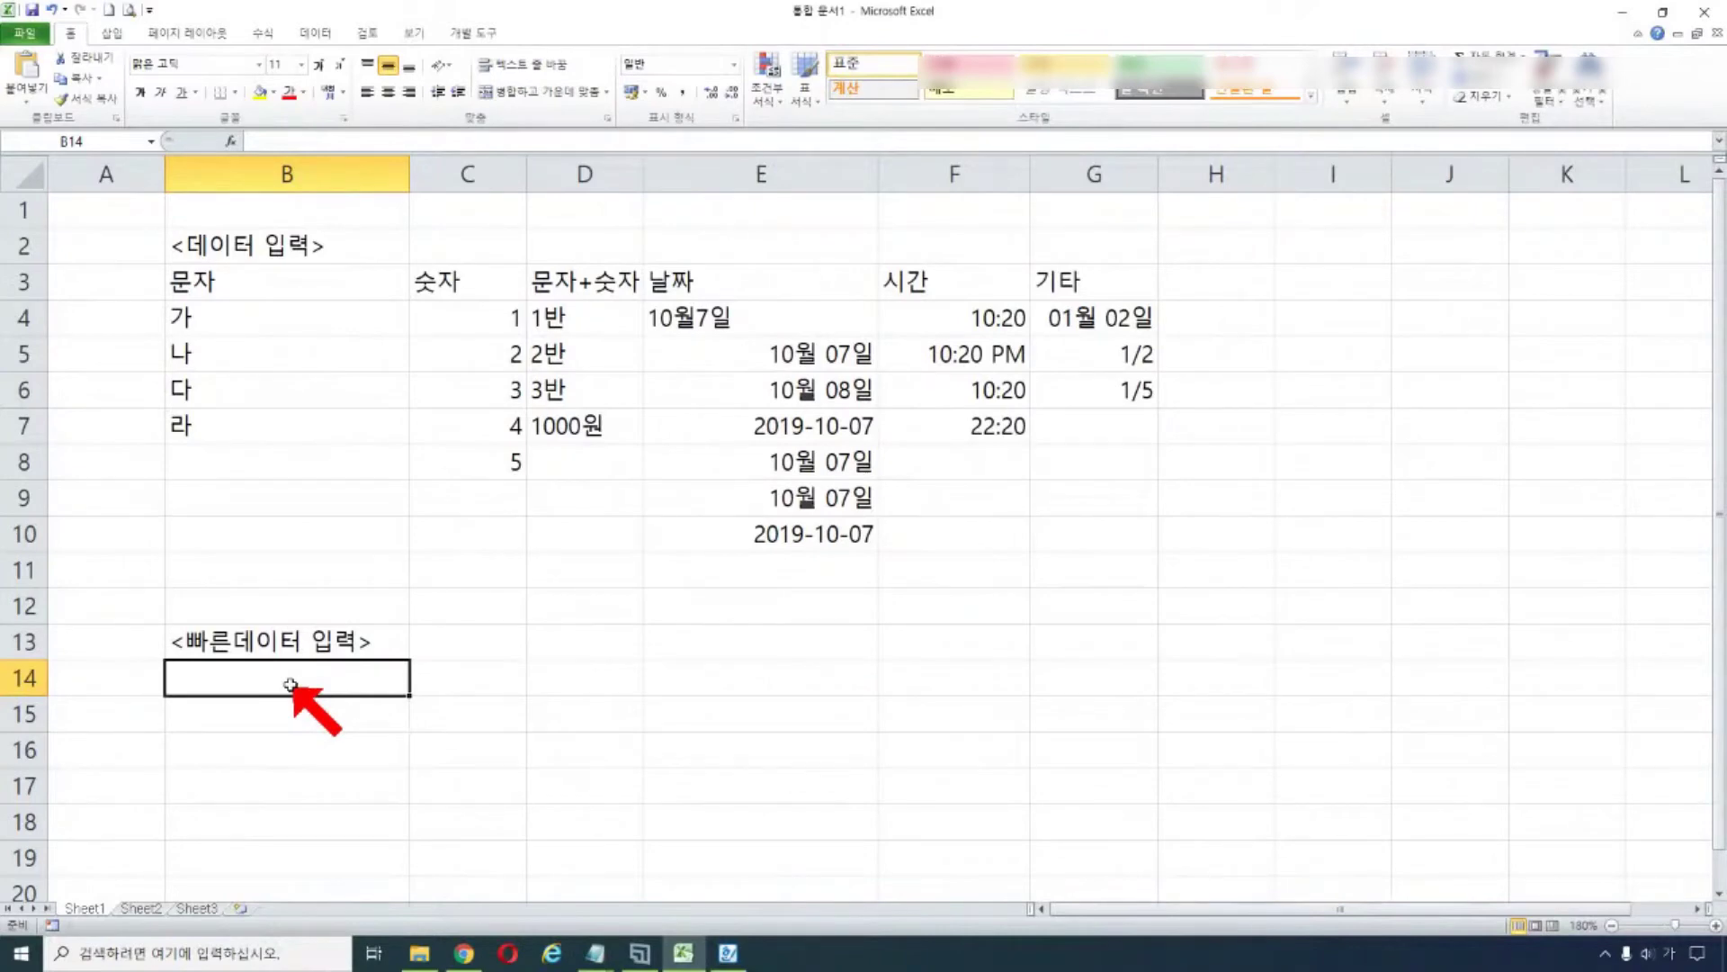
pyautogui.write('영등ㅍ')
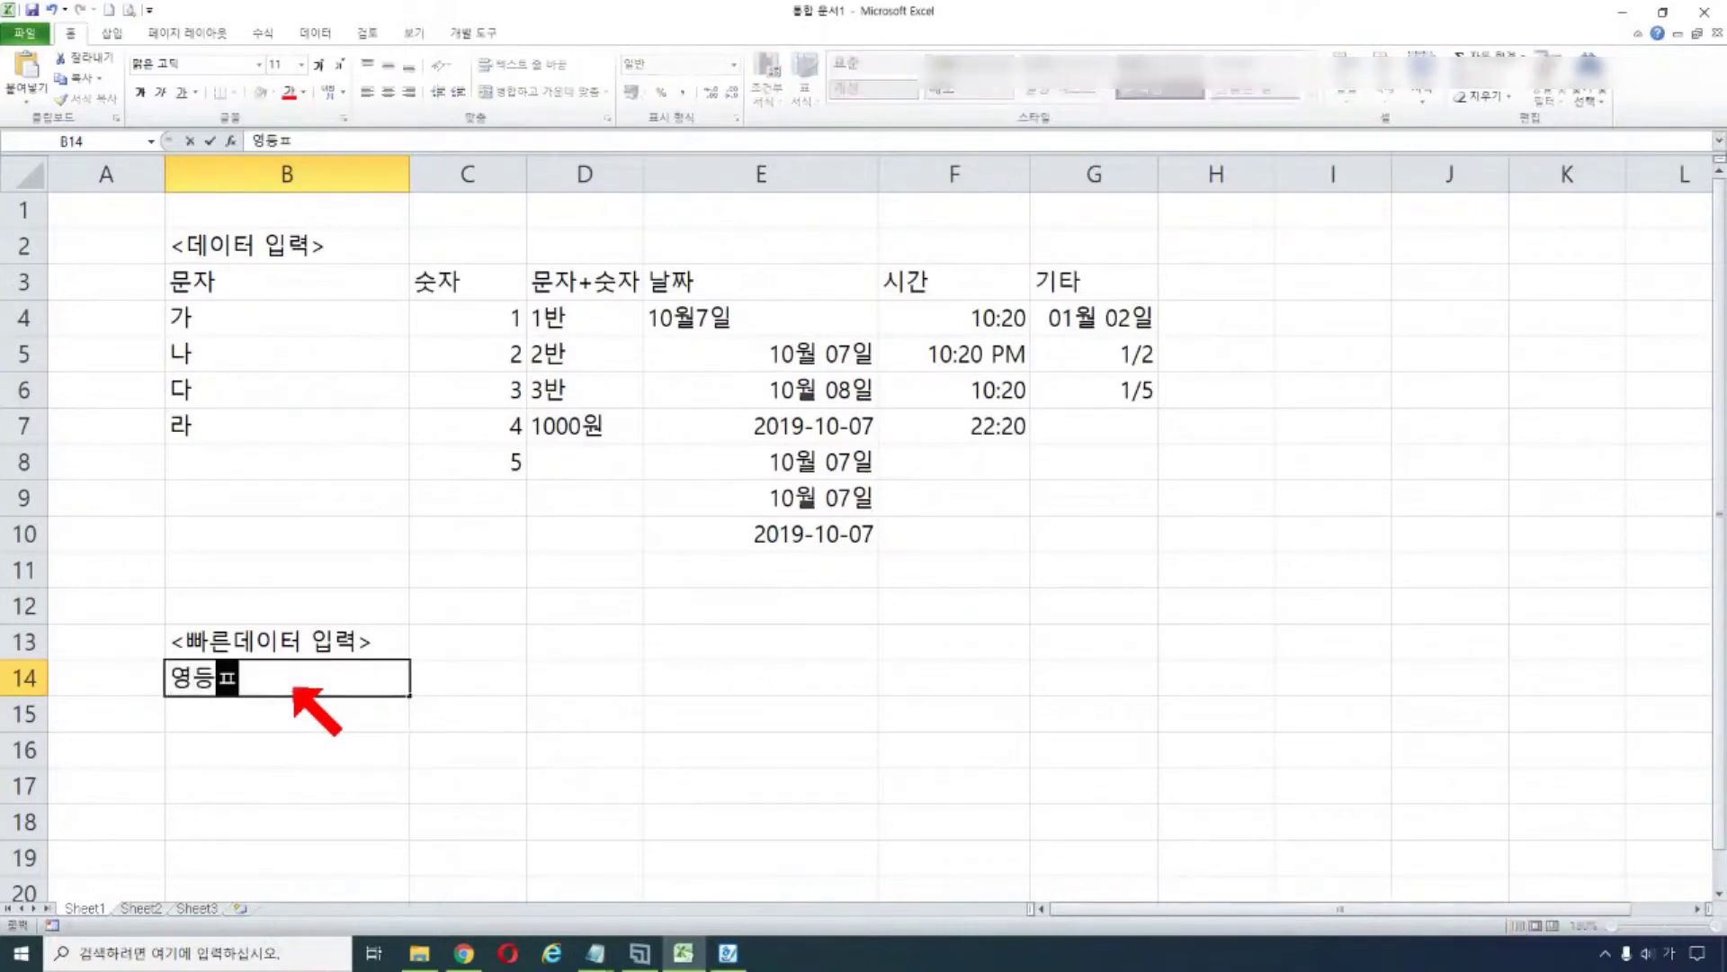
pyautogui.write('ㅗ구')
pyautogui.press('Return')
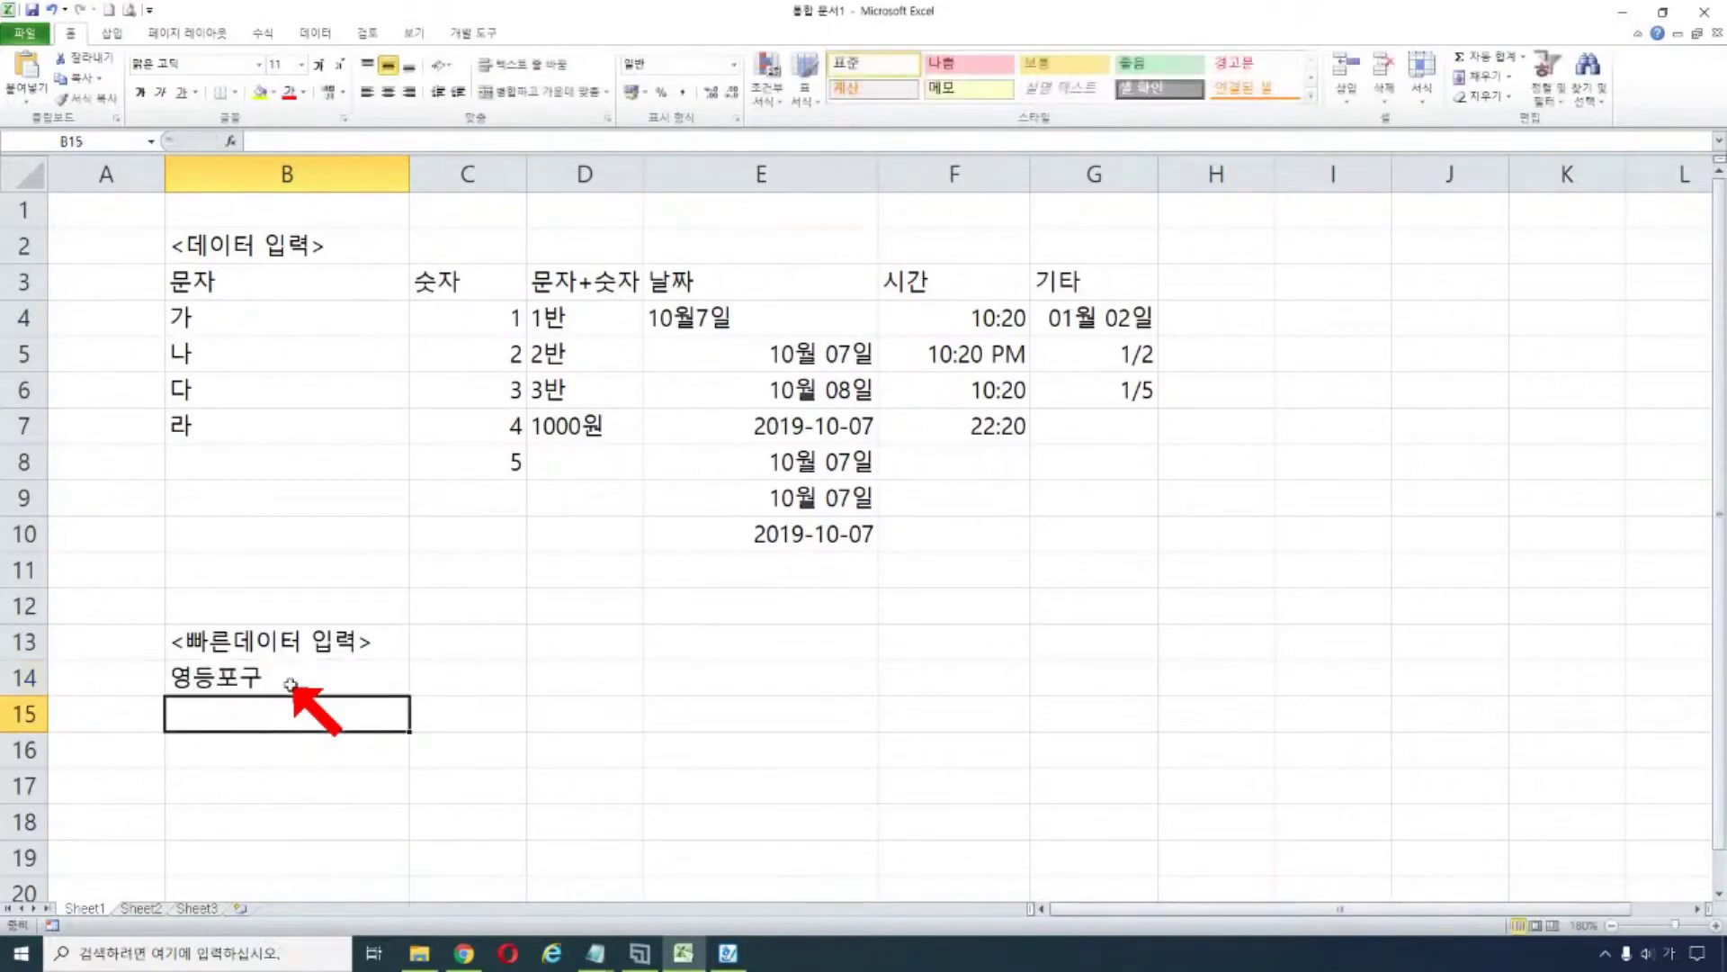
pyautogui.write('구로구')
pyautogui.press('Return')
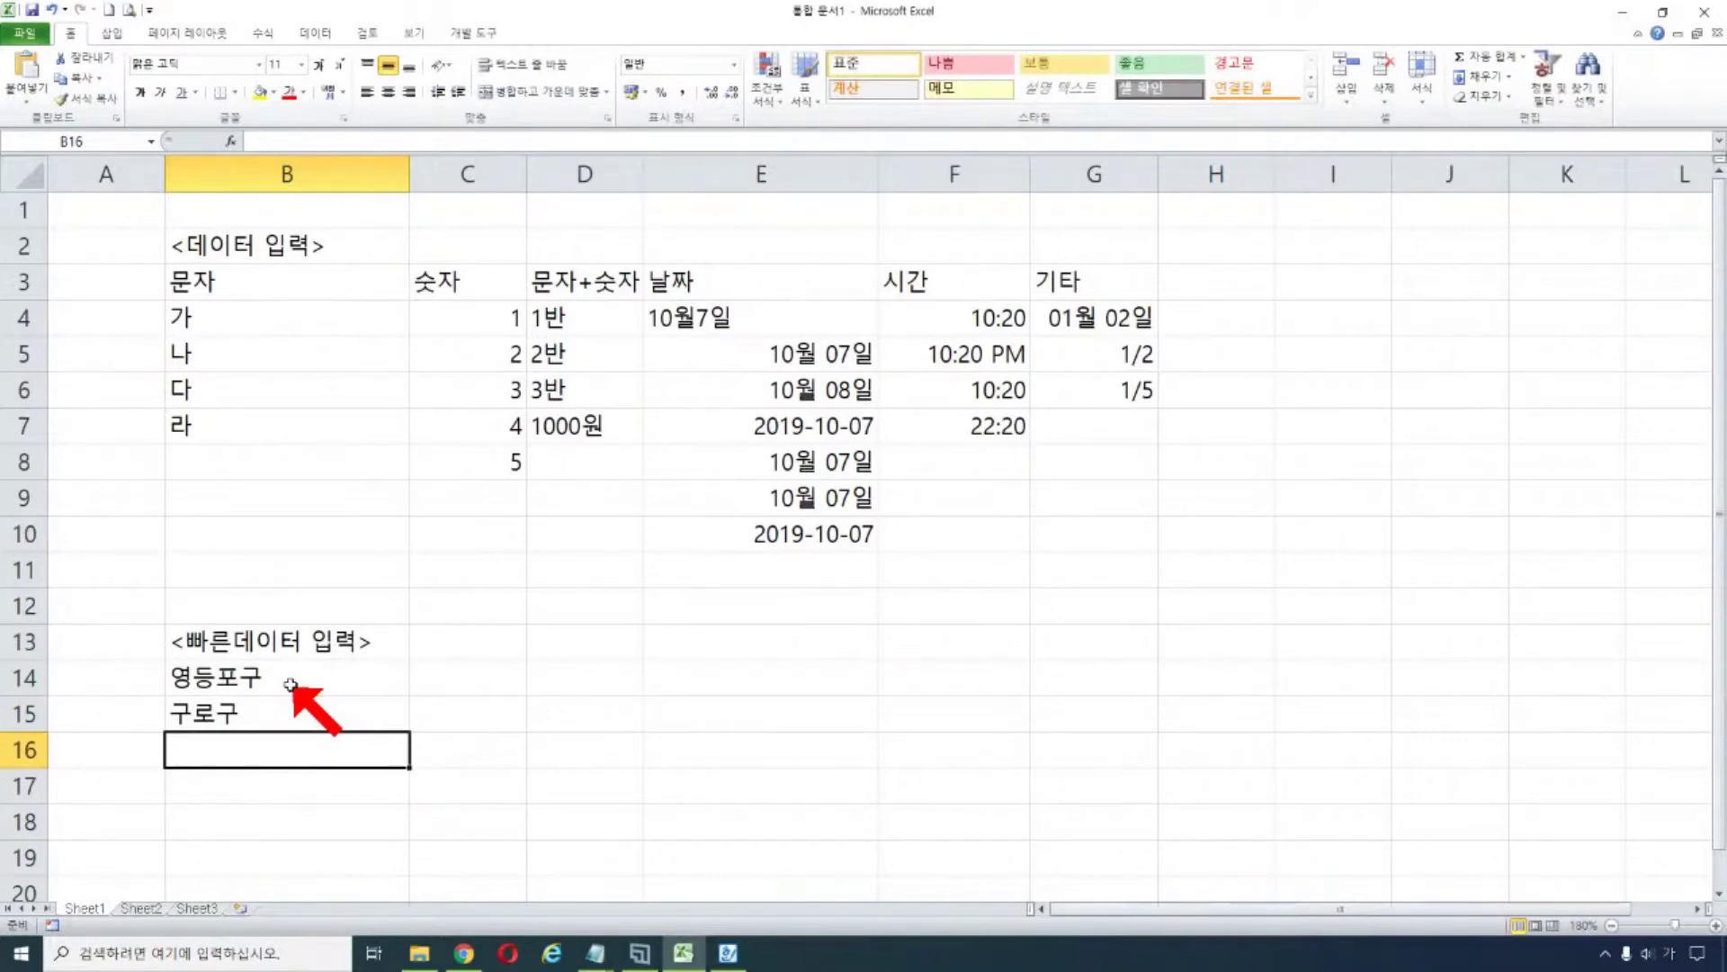
# - Enter 관악구 in cell B16 and 강남구 in cell B17
pyautogui.write('관아ㄱ')
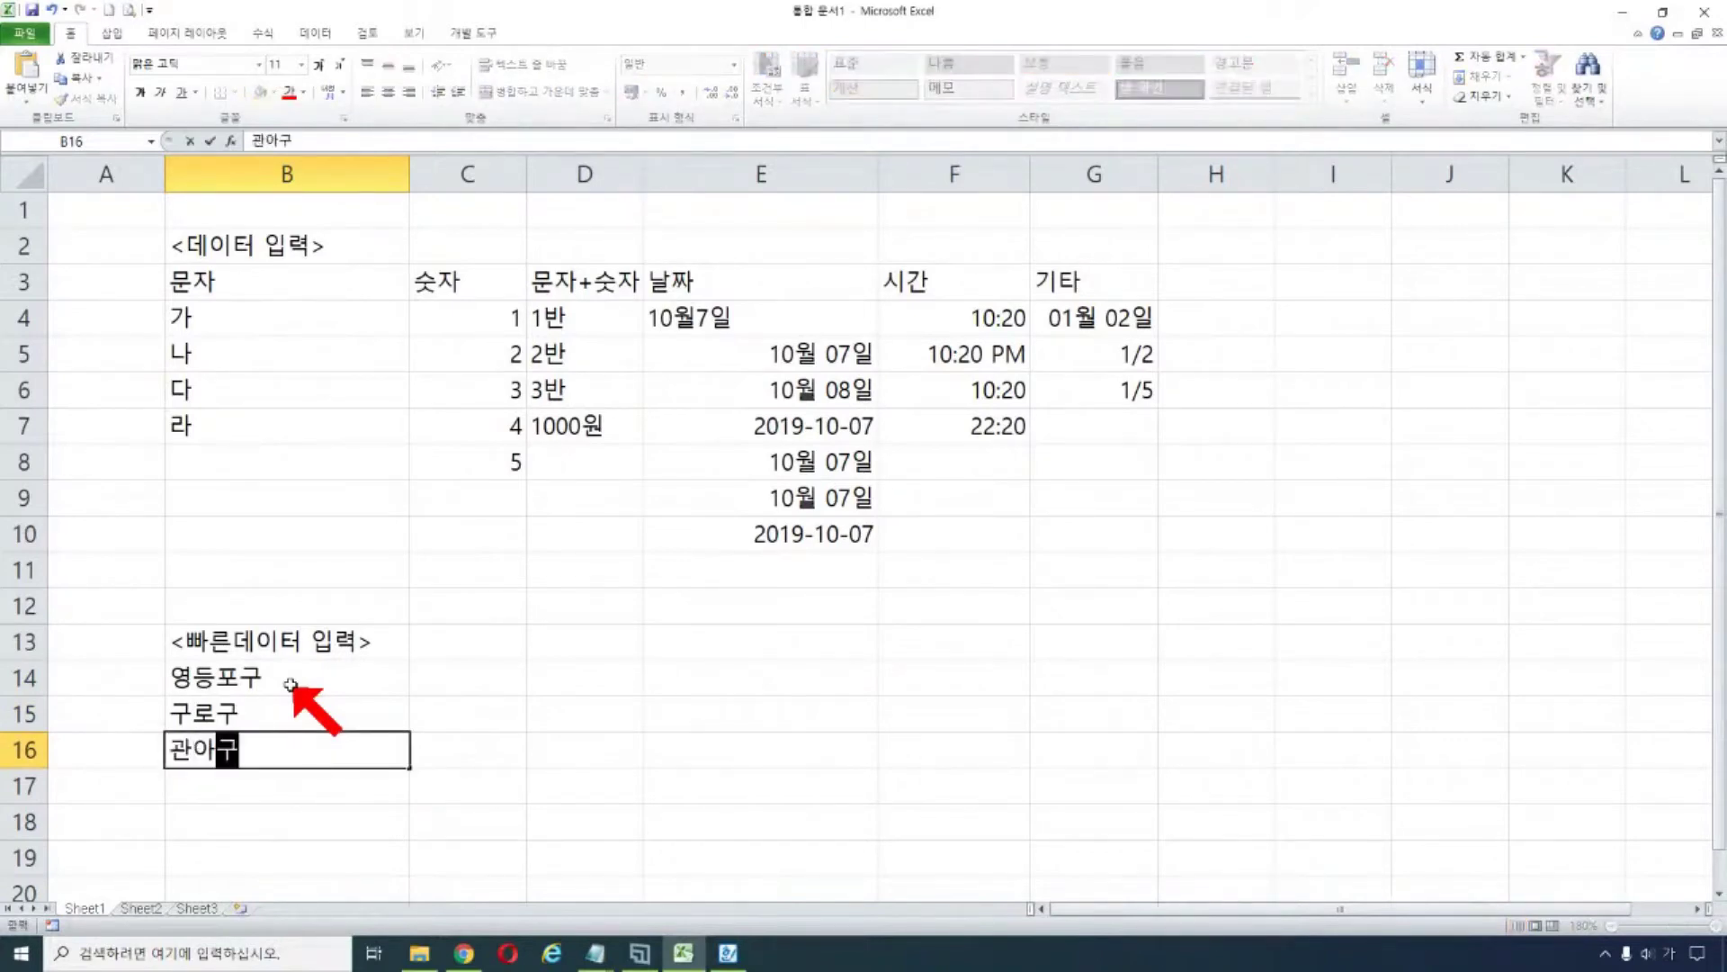
pyautogui.press('BackSpace')
pyautogui.press('BackSpace')
pyautogui.write('악구')
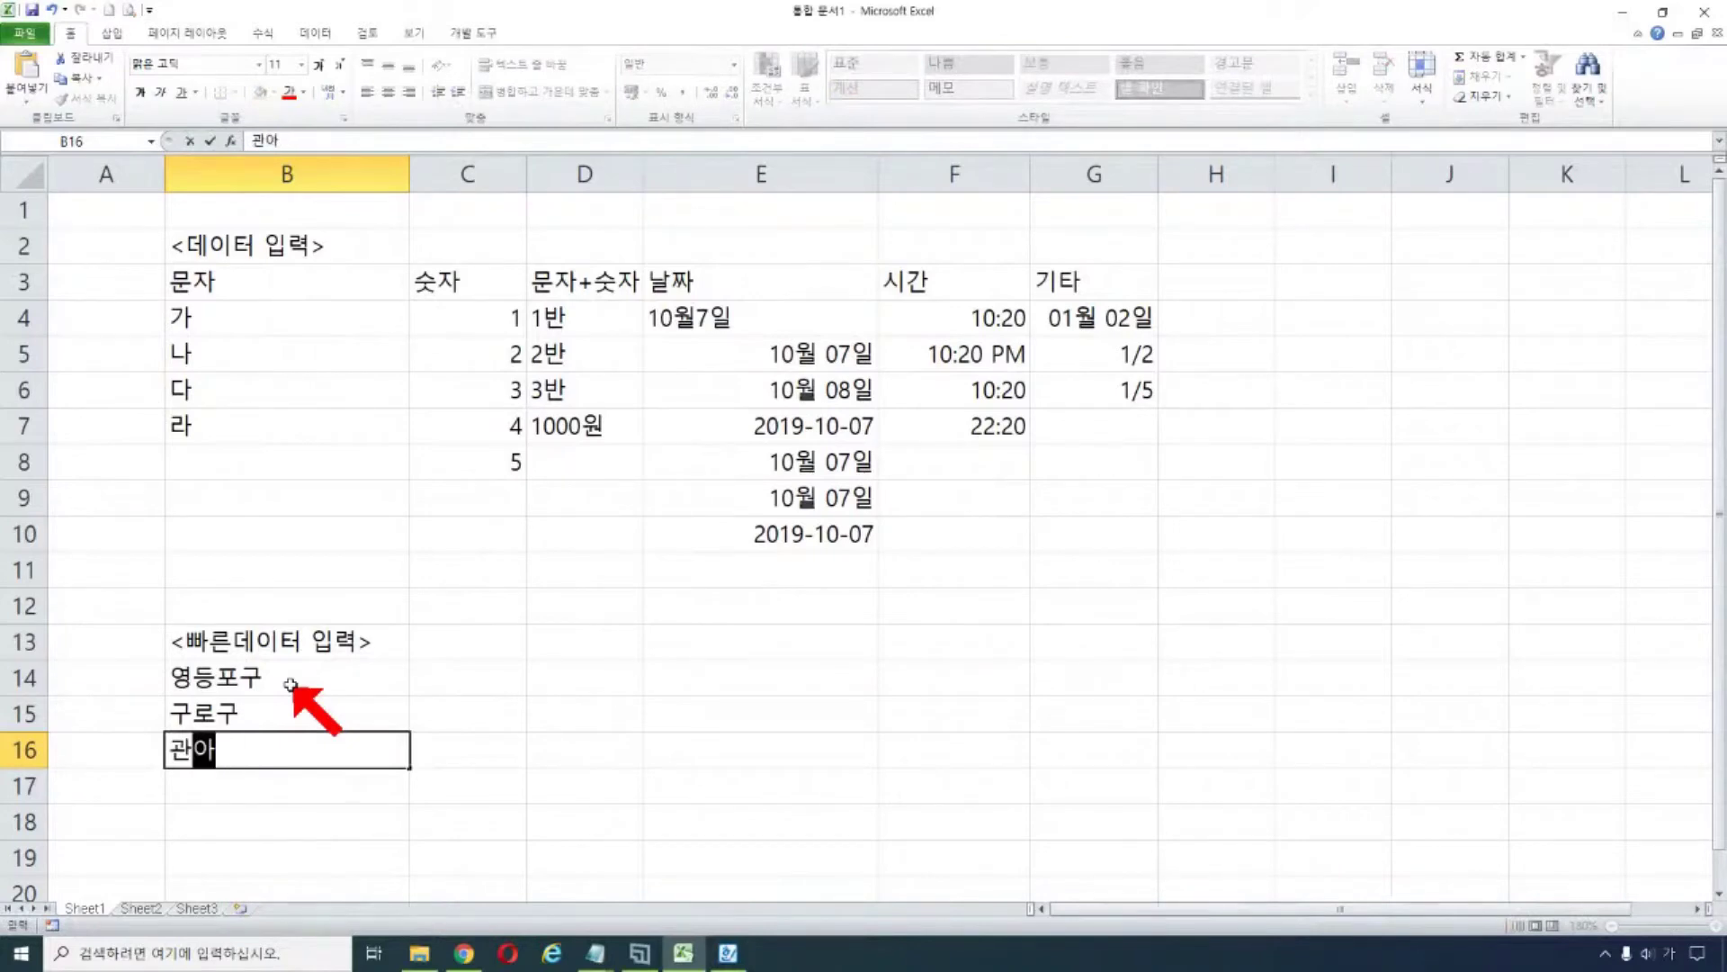
pyautogui.press('Return')
pyautogui.write('강남구')
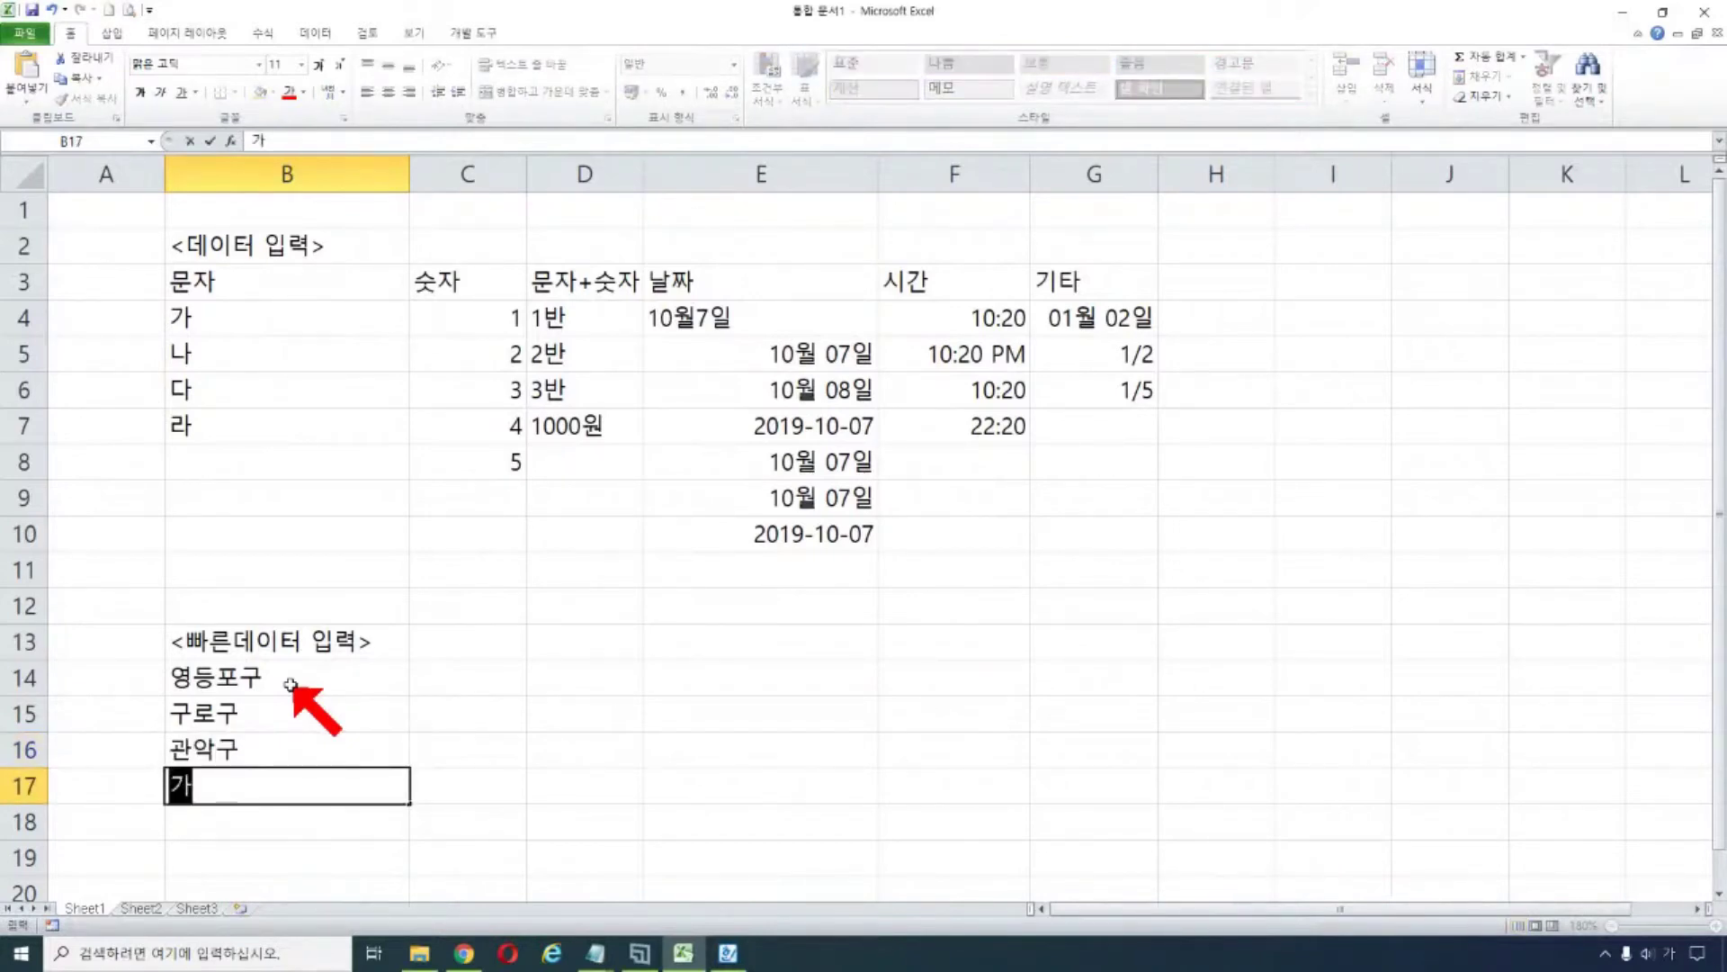
pyautogui.press('Return')
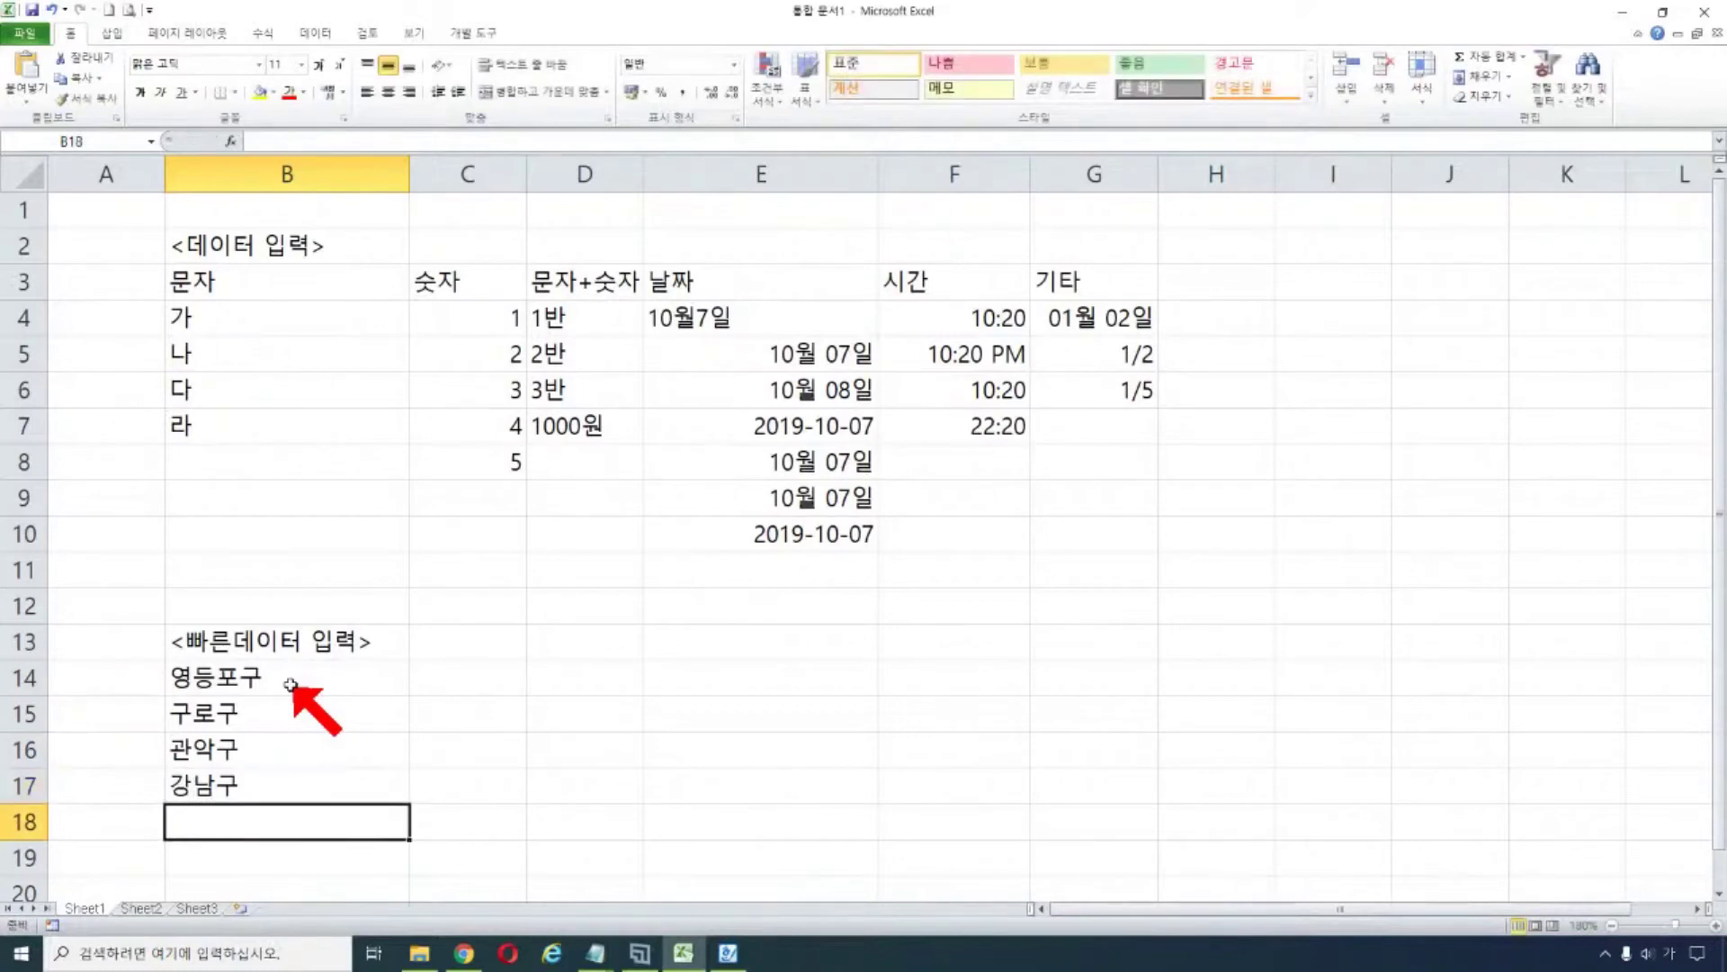
pyautogui.scroll(-3, 301, 648)
pyautogui.scroll(1, 296, 632)
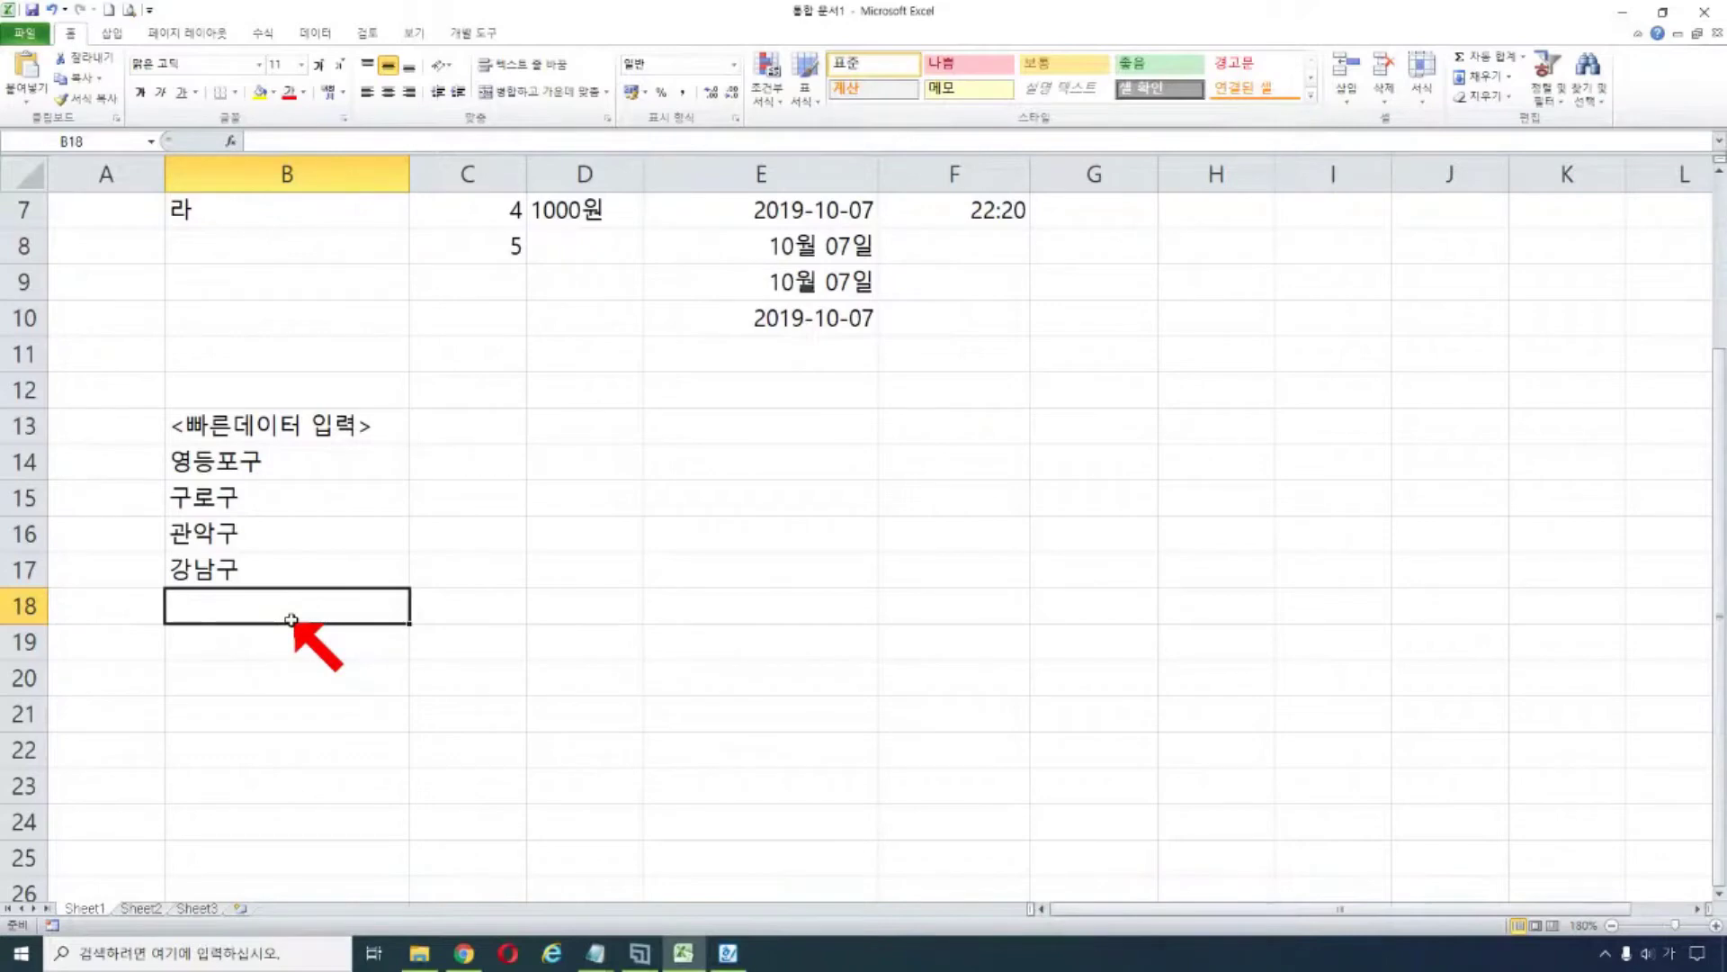
pyautogui.write('강')
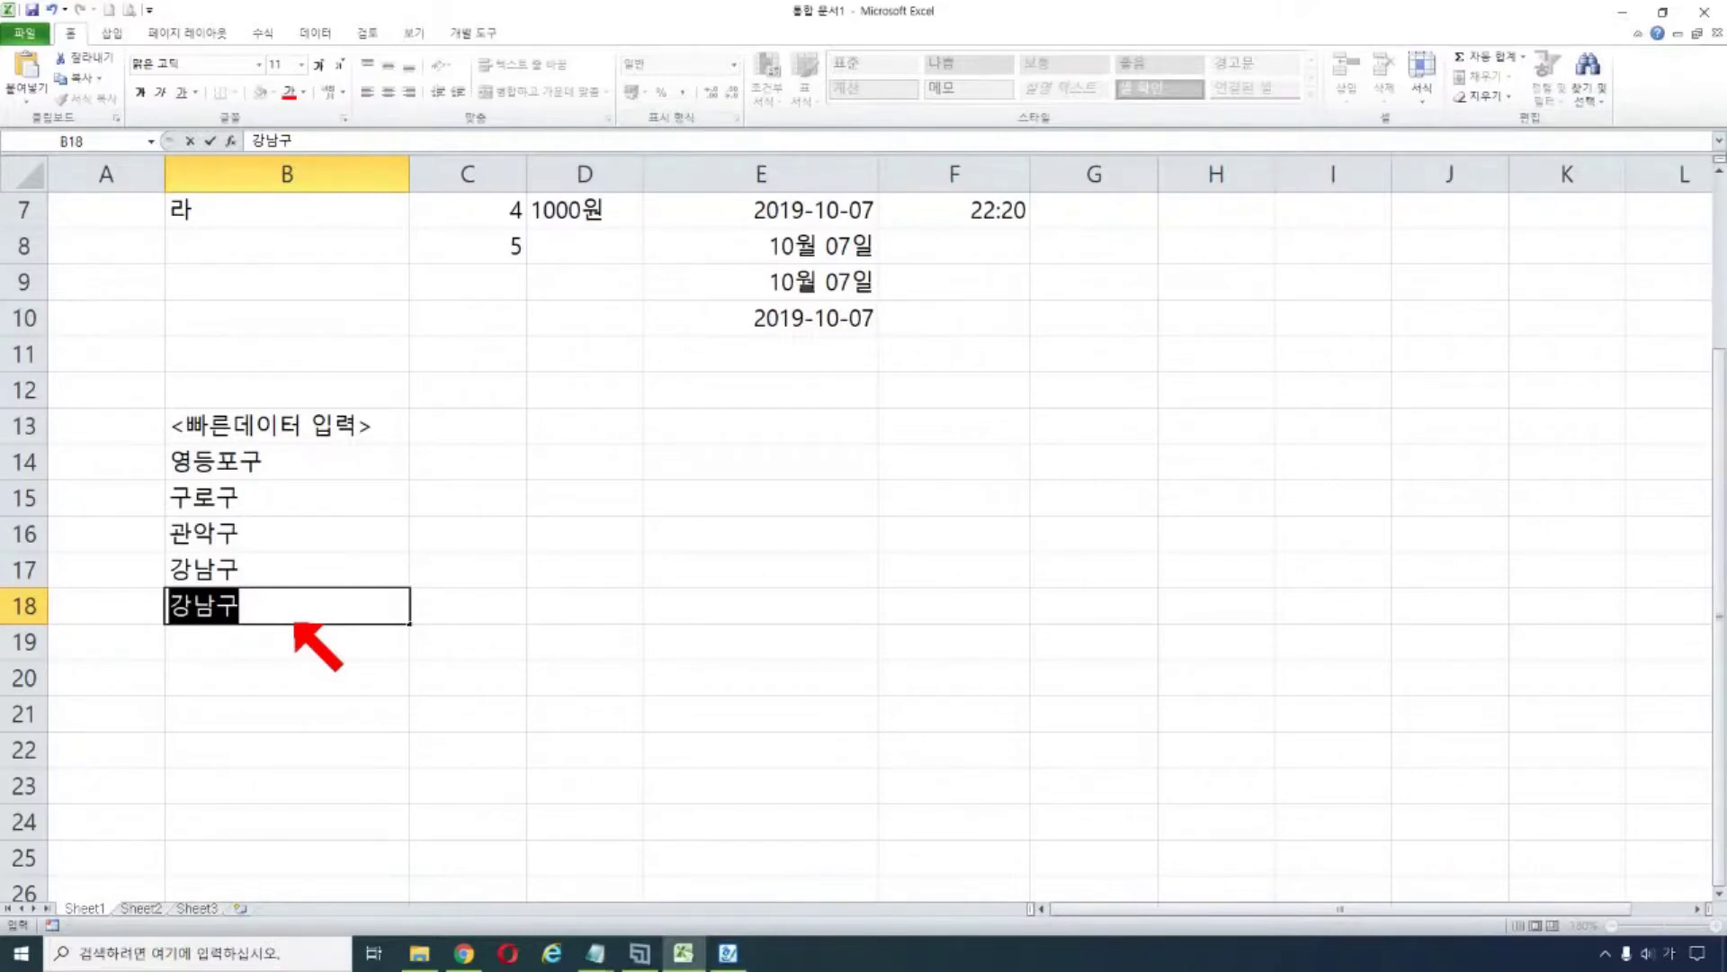
pyautogui.write('강')
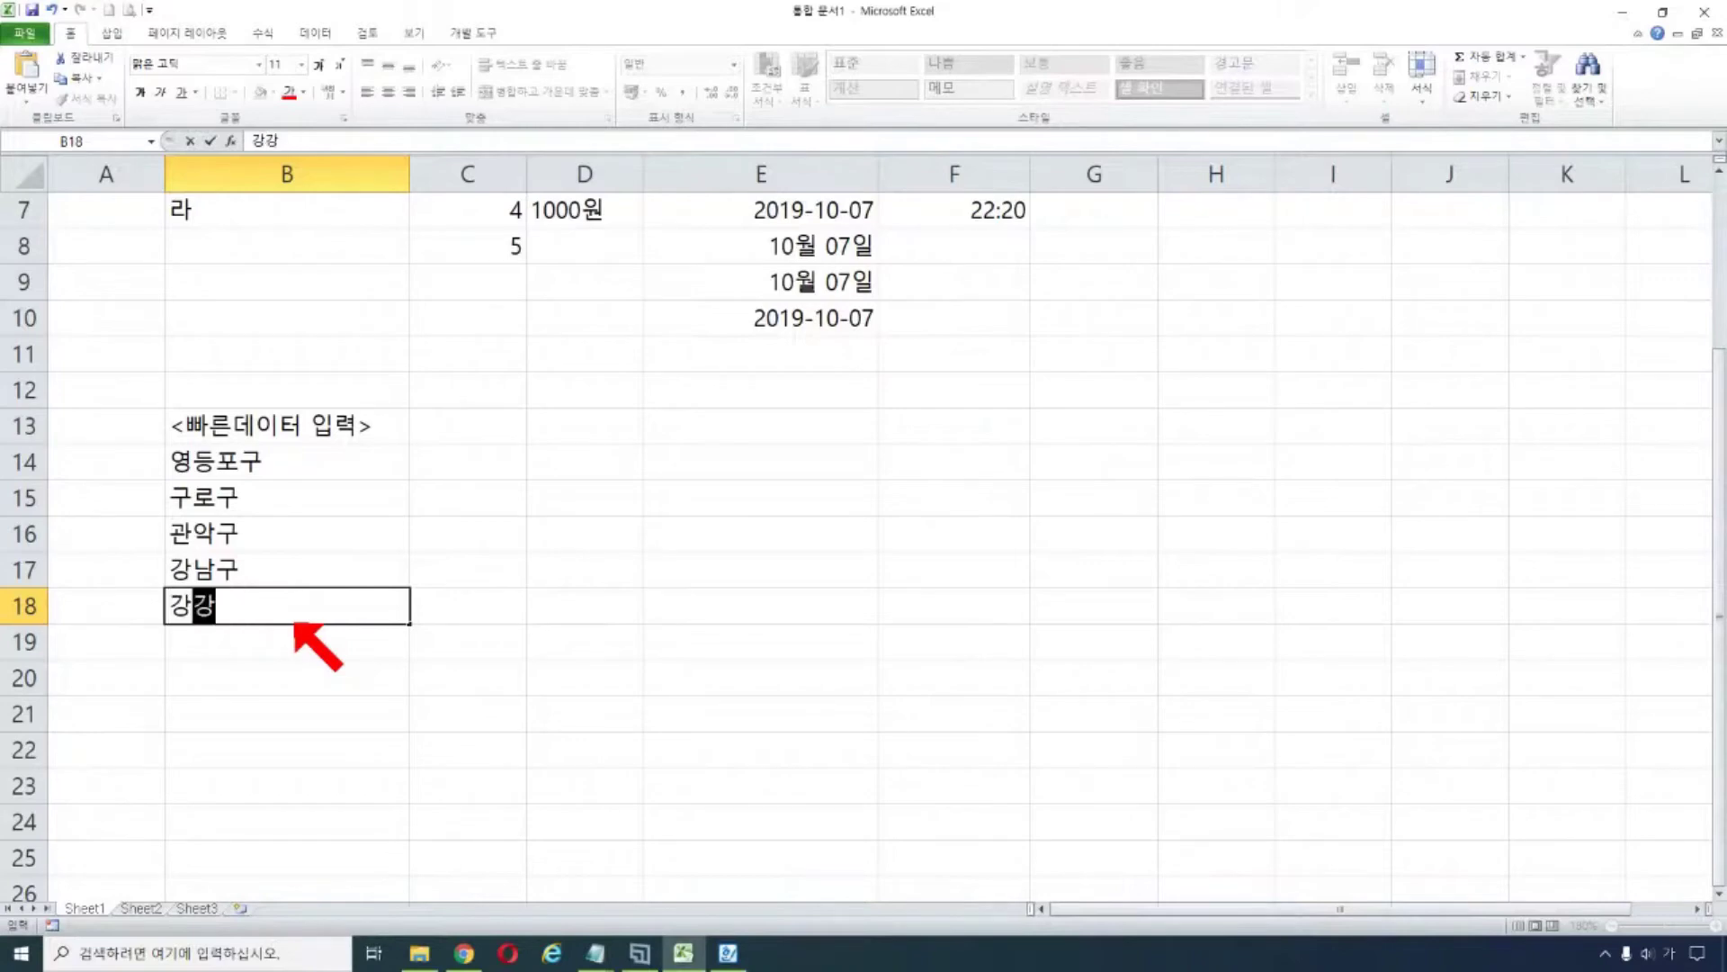
pyautogui.press('BackSpace')
pyautogui.press('BackSpace')
pyautogui.press('BackSpace')
pyautogui.press('BackSpace')
pyautogui.press('BackSpace')
# - Enter 강동구 in cell B18, overriding the AutoComplete suggestion
pyautogui.write('강')
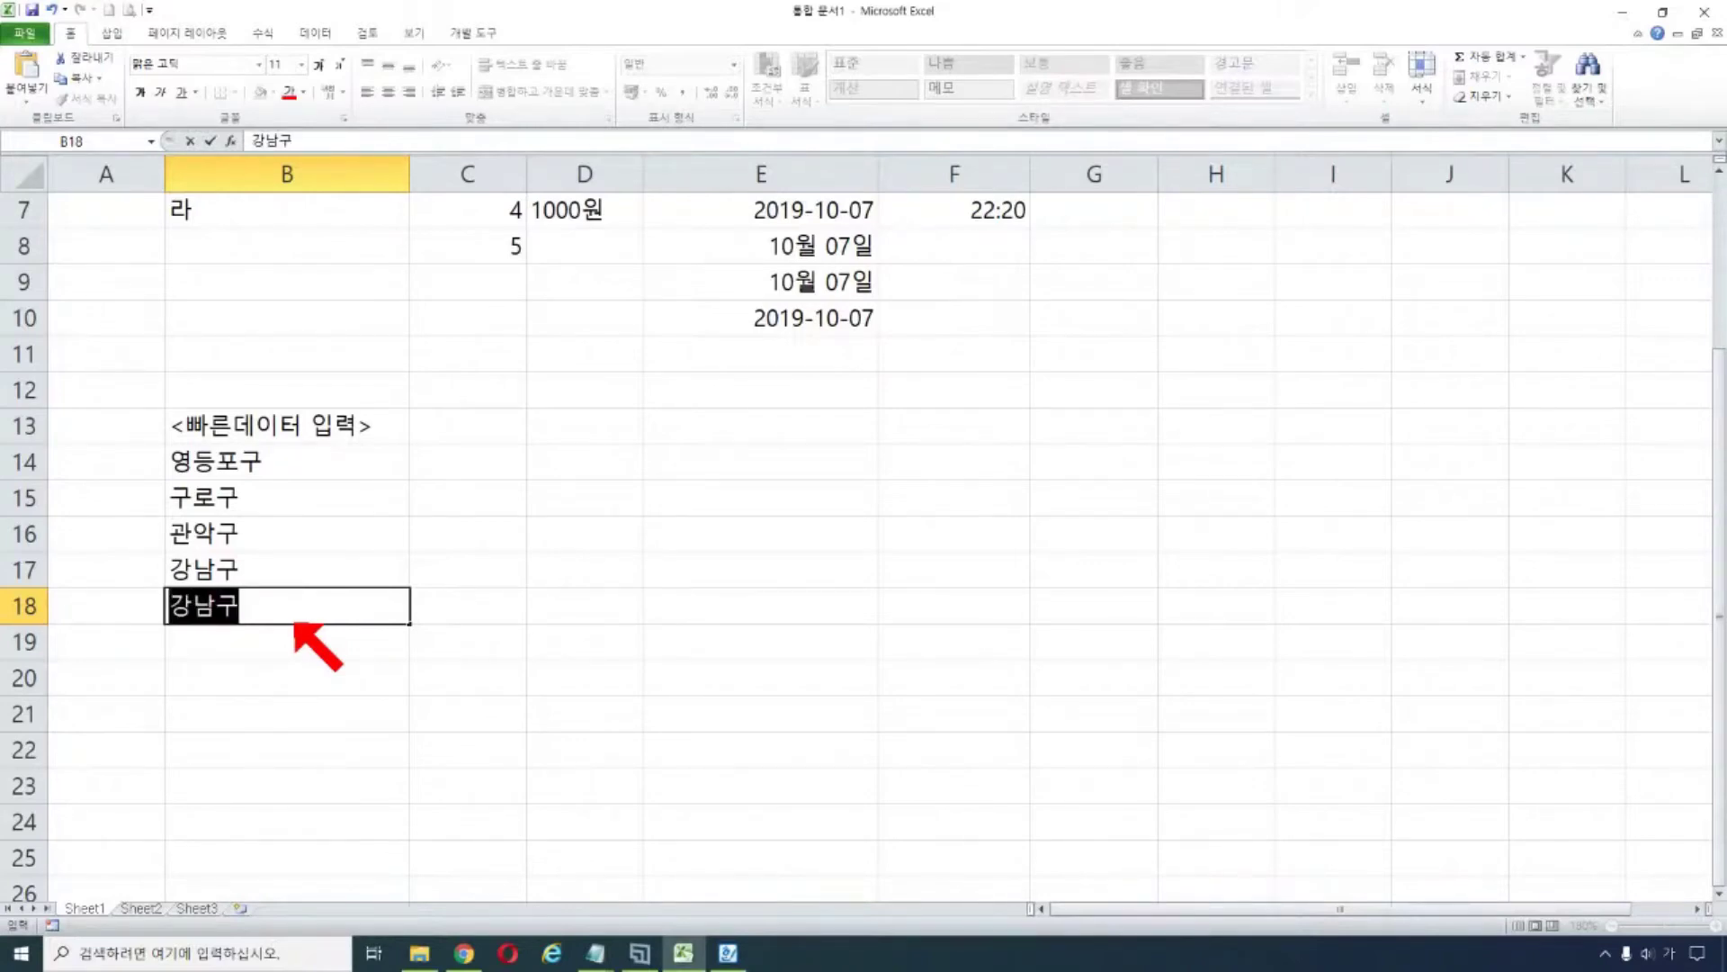
pyautogui.write('동구')
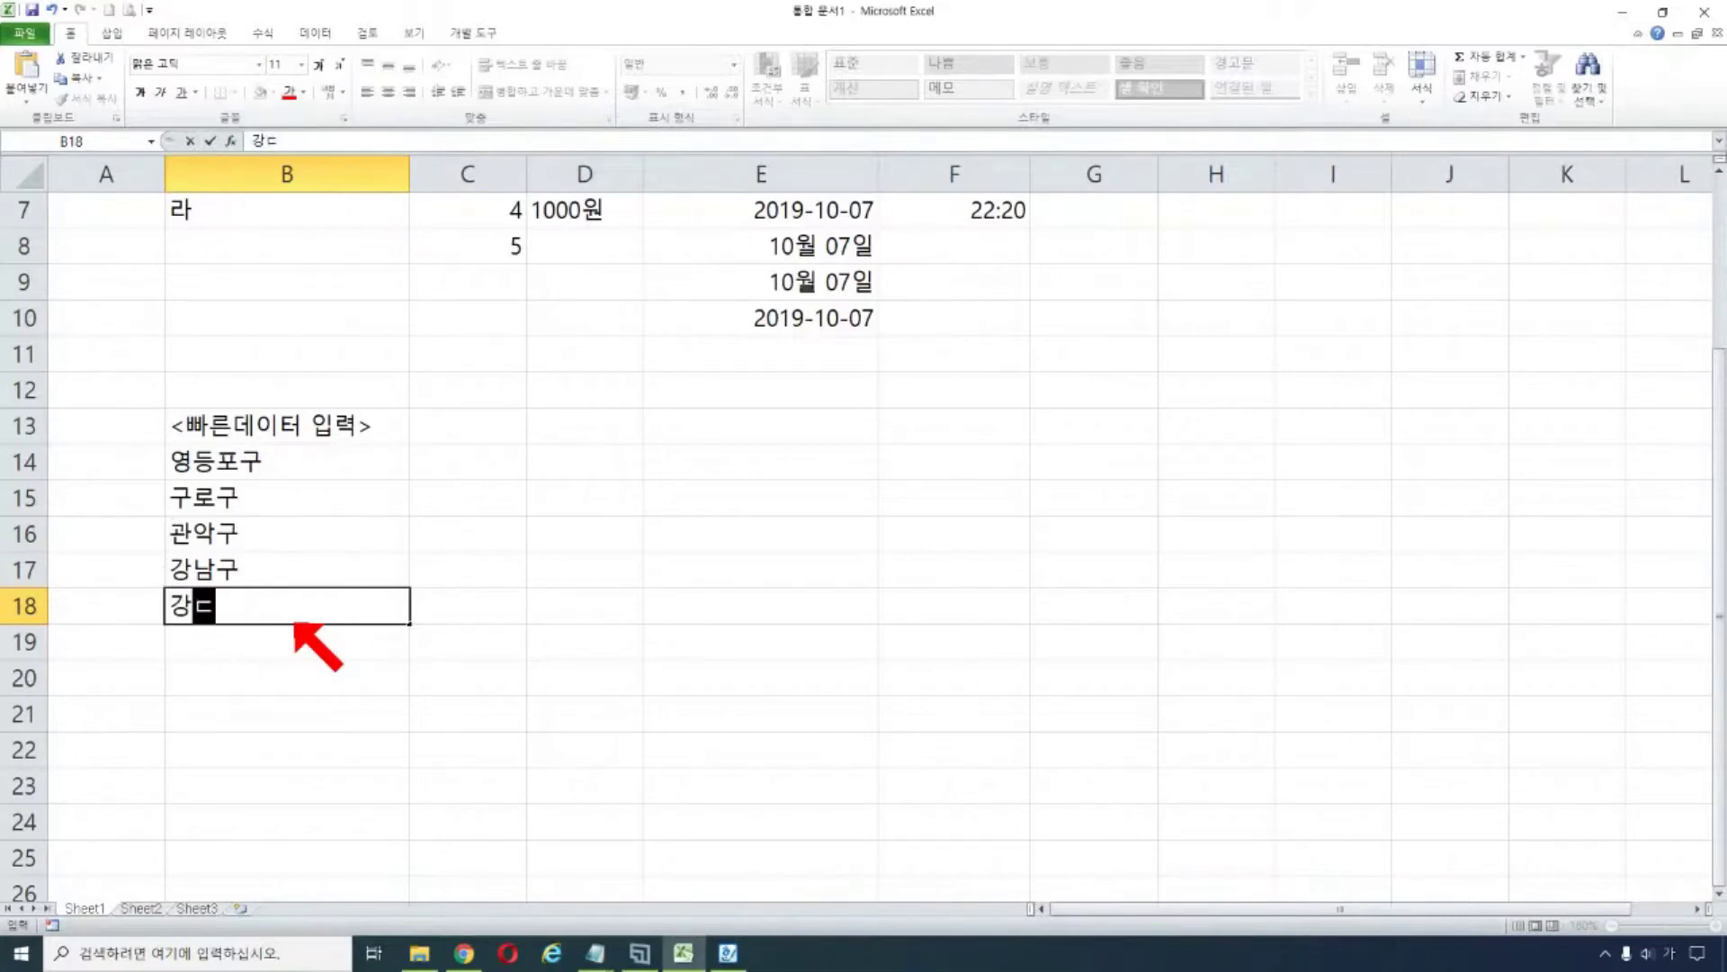
pyautogui.press('Return')
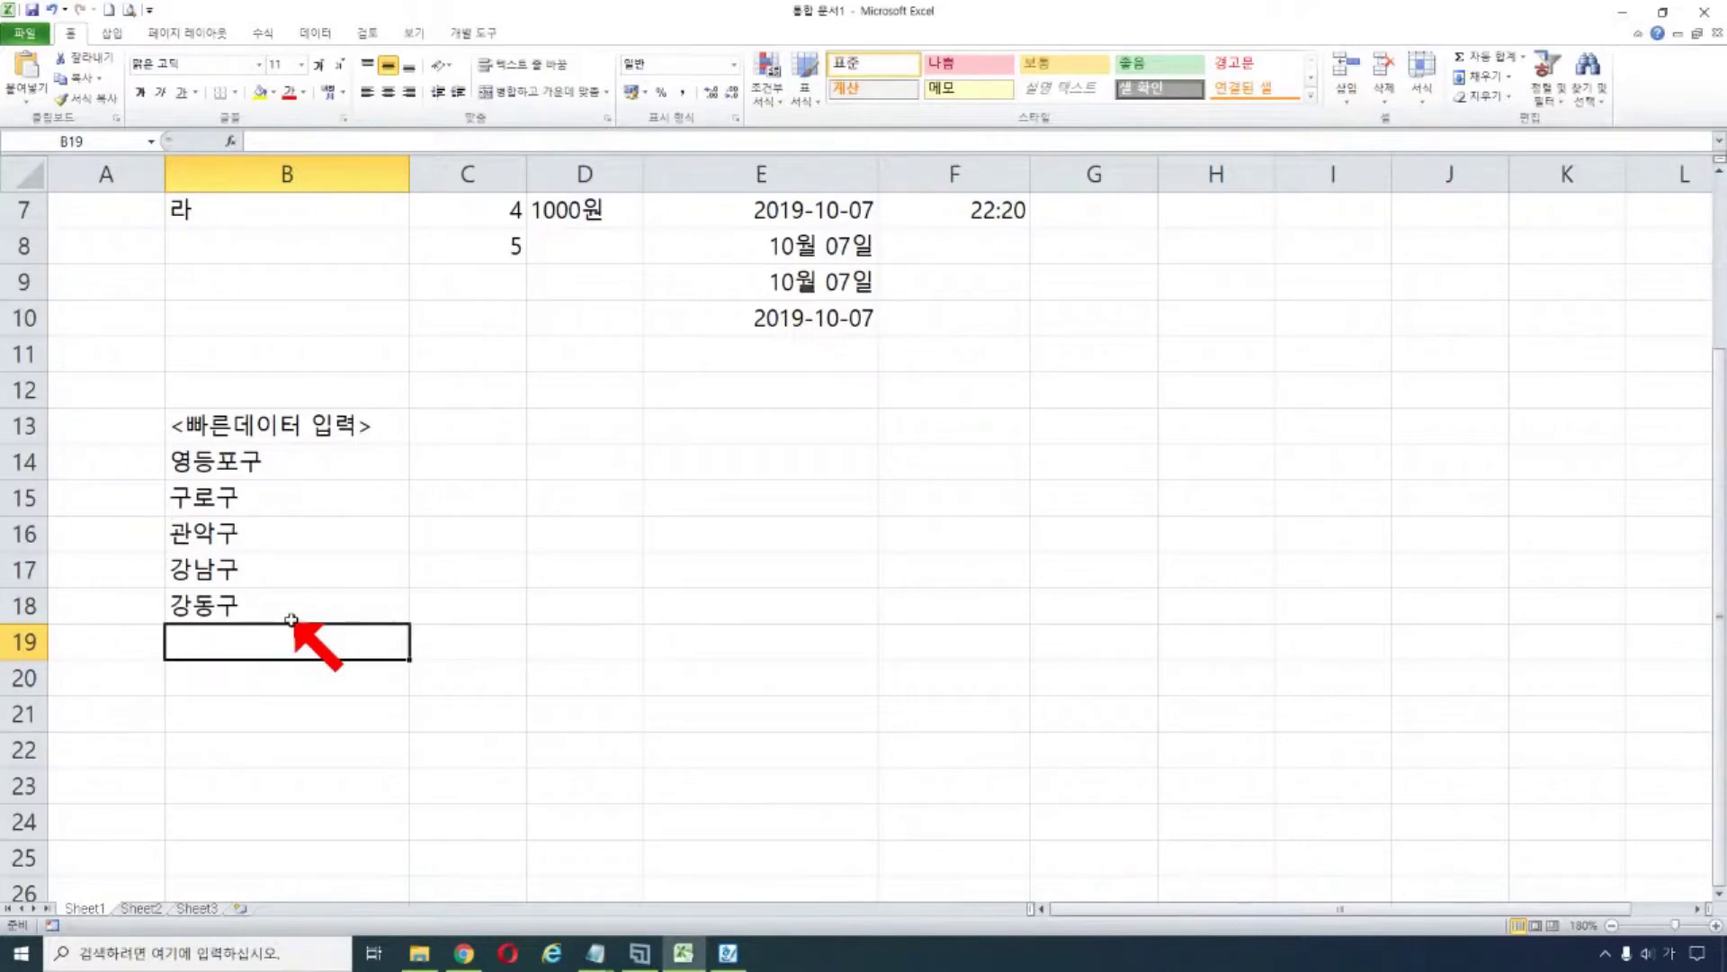
# - Enter 강서구 in cell B19 and leave the cells below it empty
pyautogui.write('강')
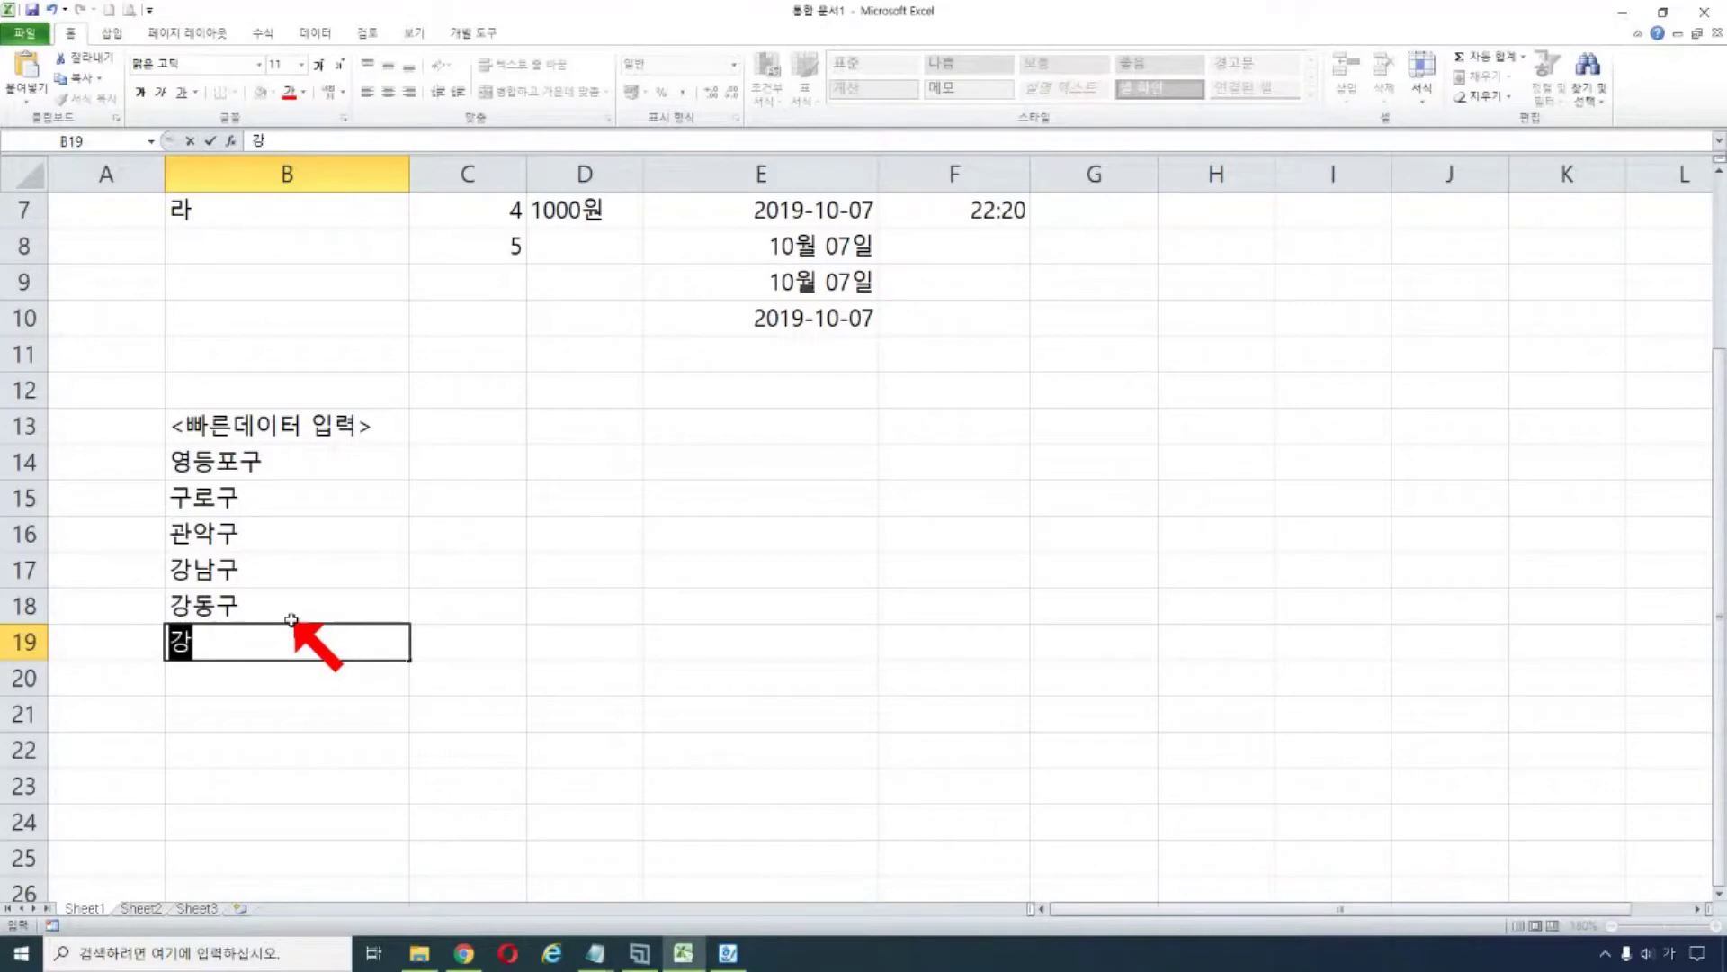
pyautogui.write('서구')
pyautogui.press('Return')
pyautogui.write('\\')
pyautogui.press('BackSpace')
pyautogui.press('Return')
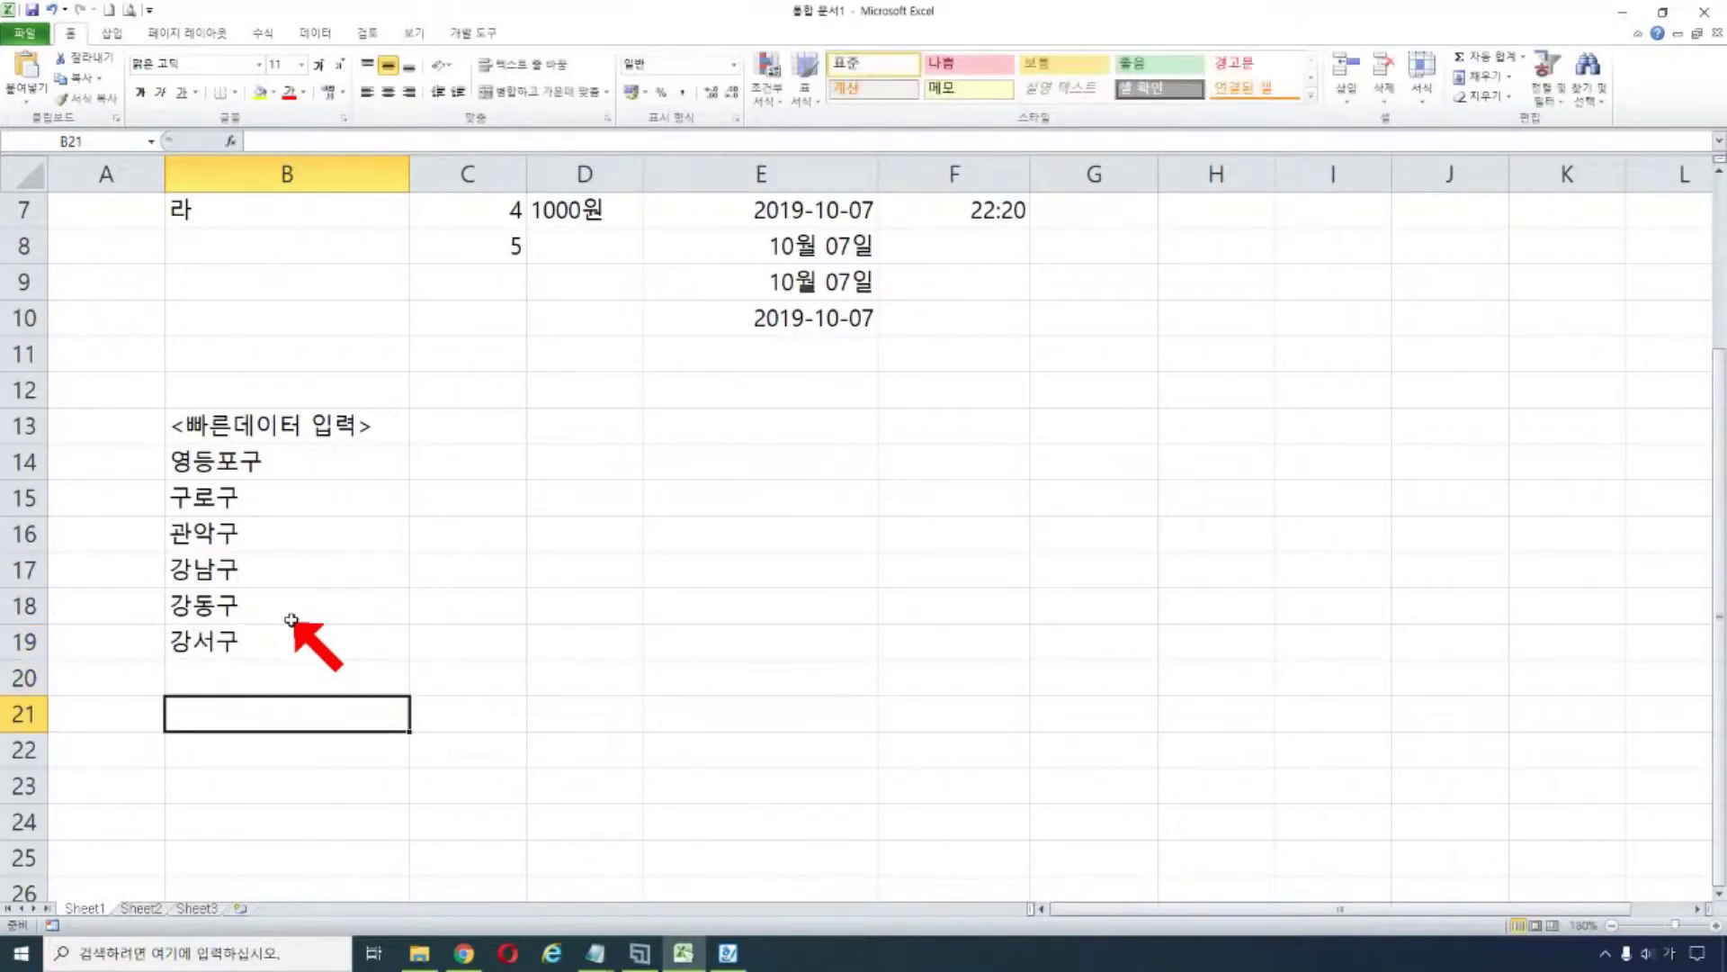
pyautogui.press('BackSpace')
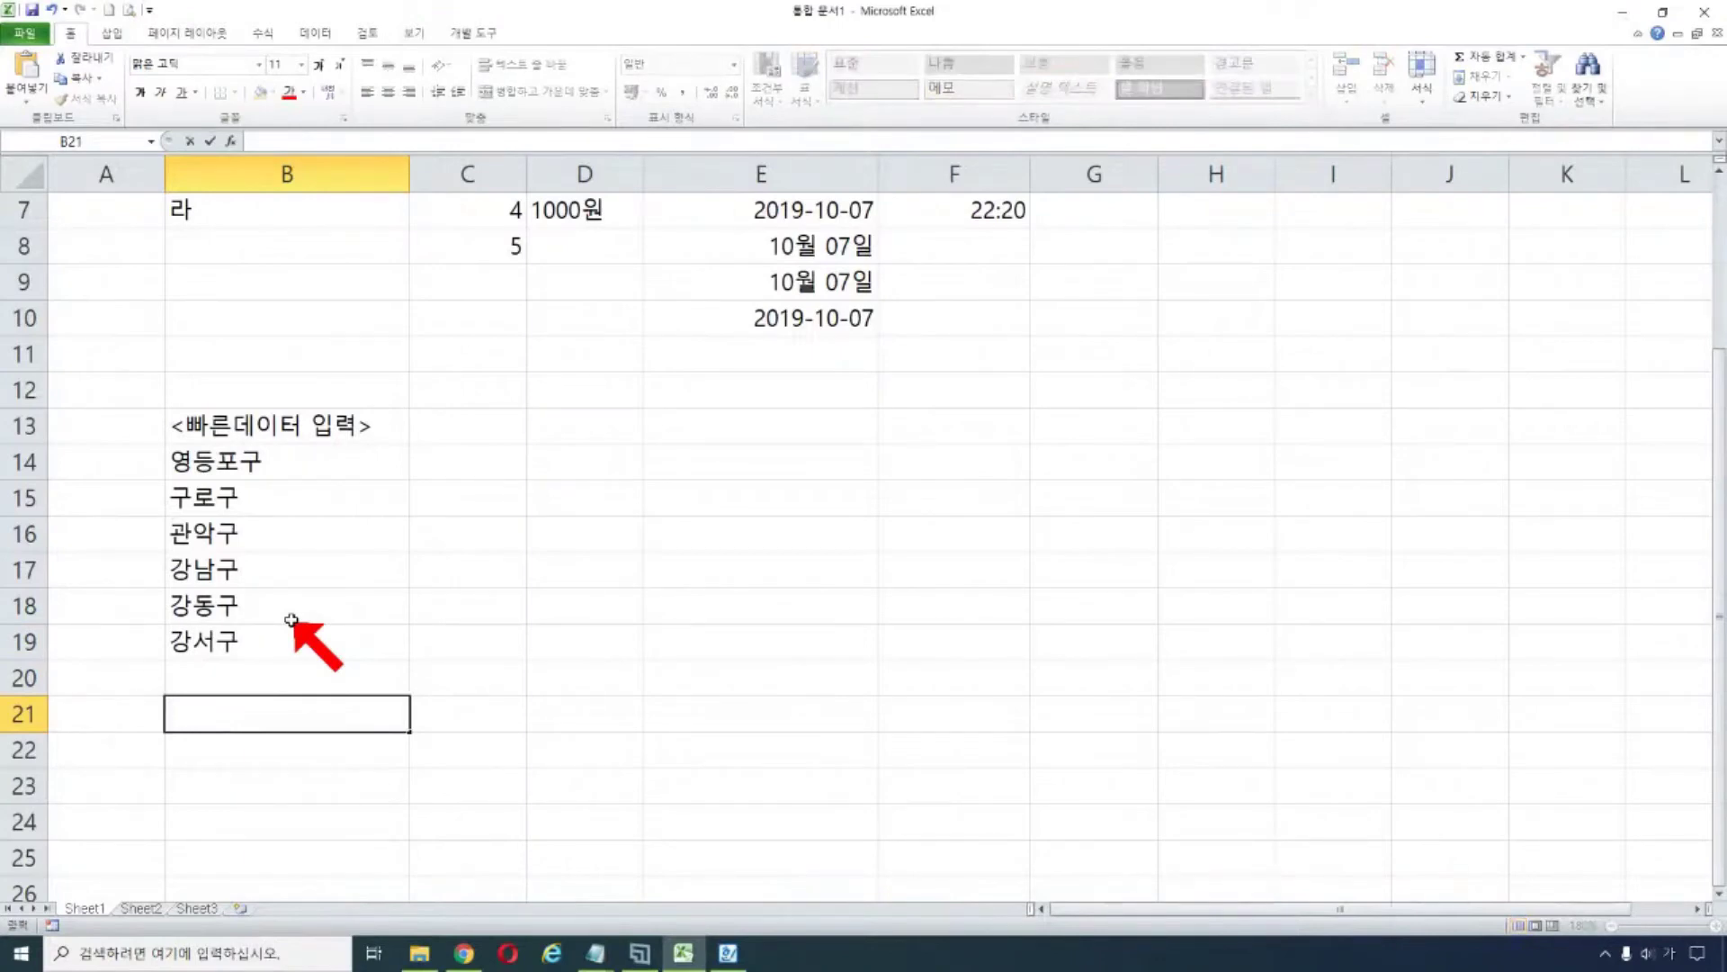
# - Review the district list in B14:B20 and bring up the lesson notes on turning off AutoComplete
pyautogui.click(205, 681)
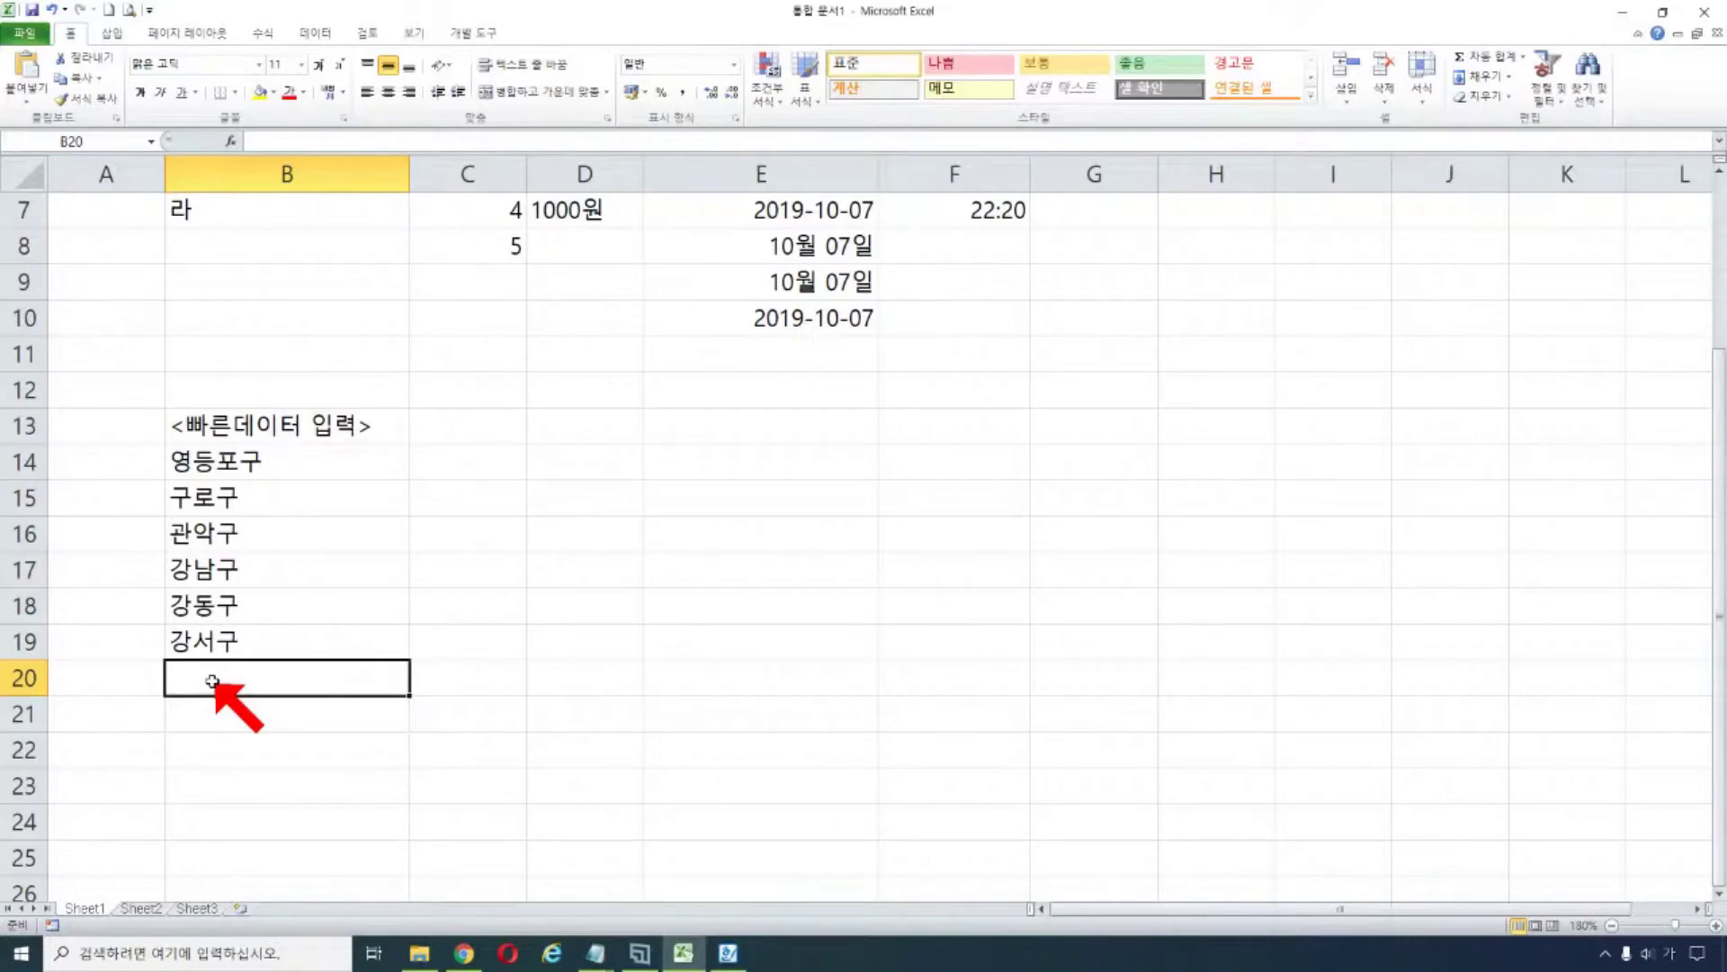
pyautogui.click(324, 468)
pyautogui.click(329, 640)
pyautogui.click(338, 680)
pyautogui.click(595, 953)
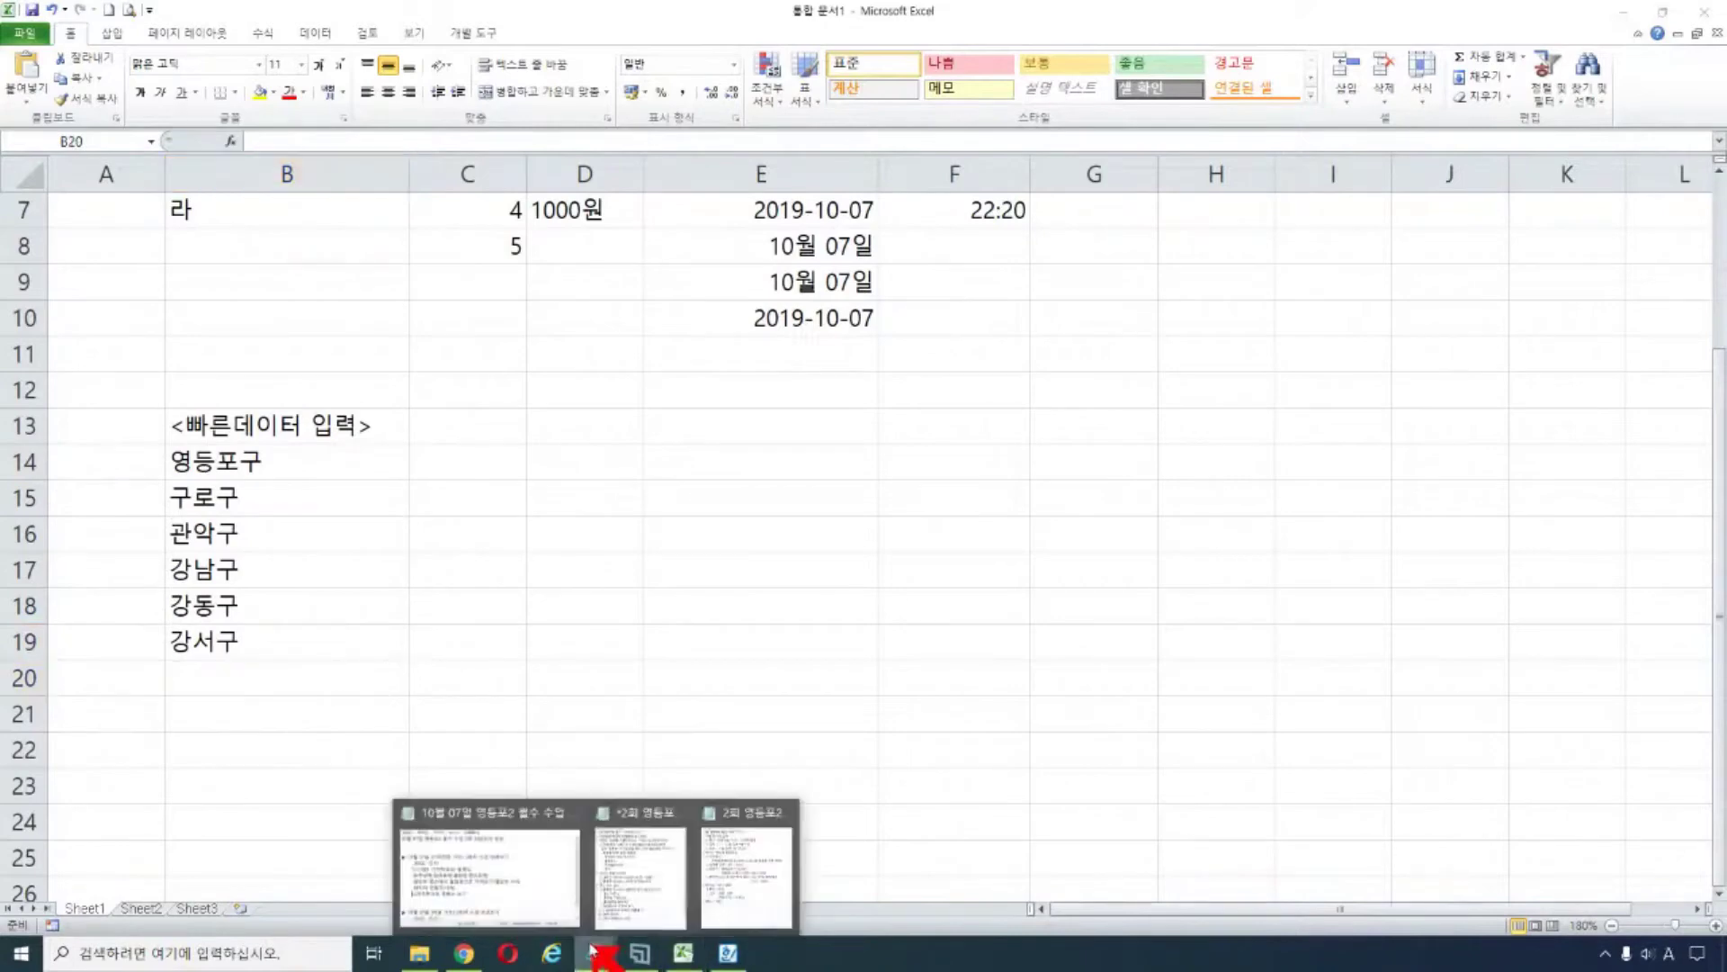
pyautogui.click(724, 877)
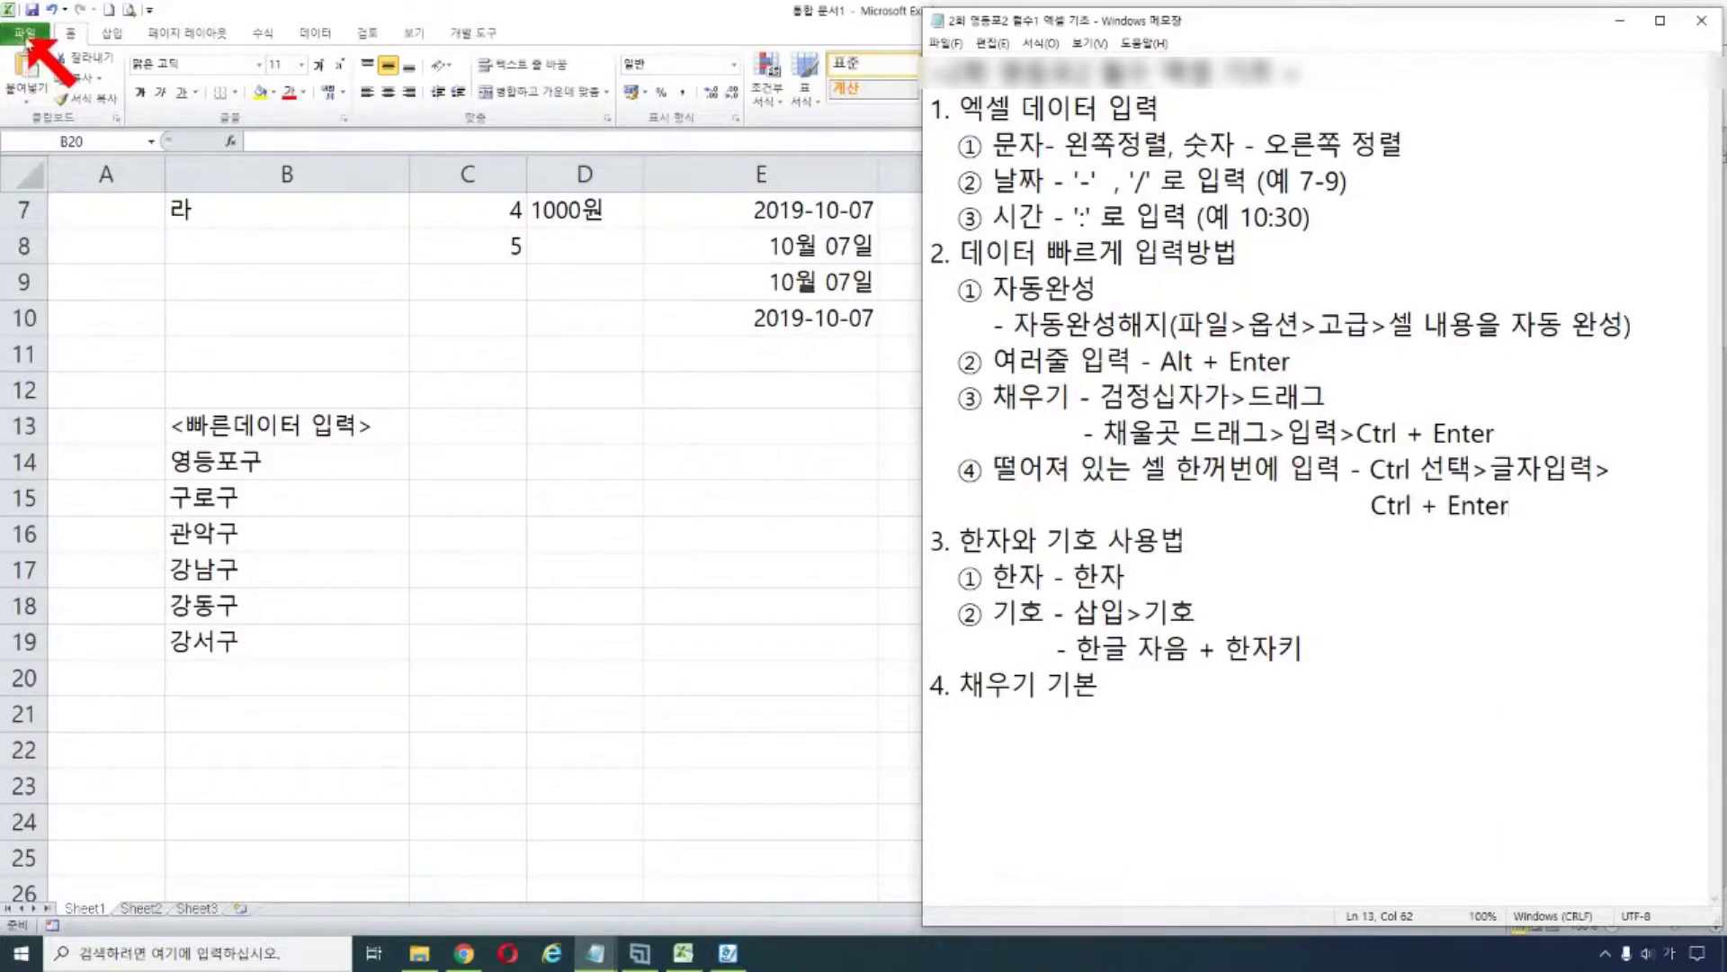
# - Return to the Excel workbook and open the advanced (고급) settings in Excel Options
pyautogui.click(26, 45)
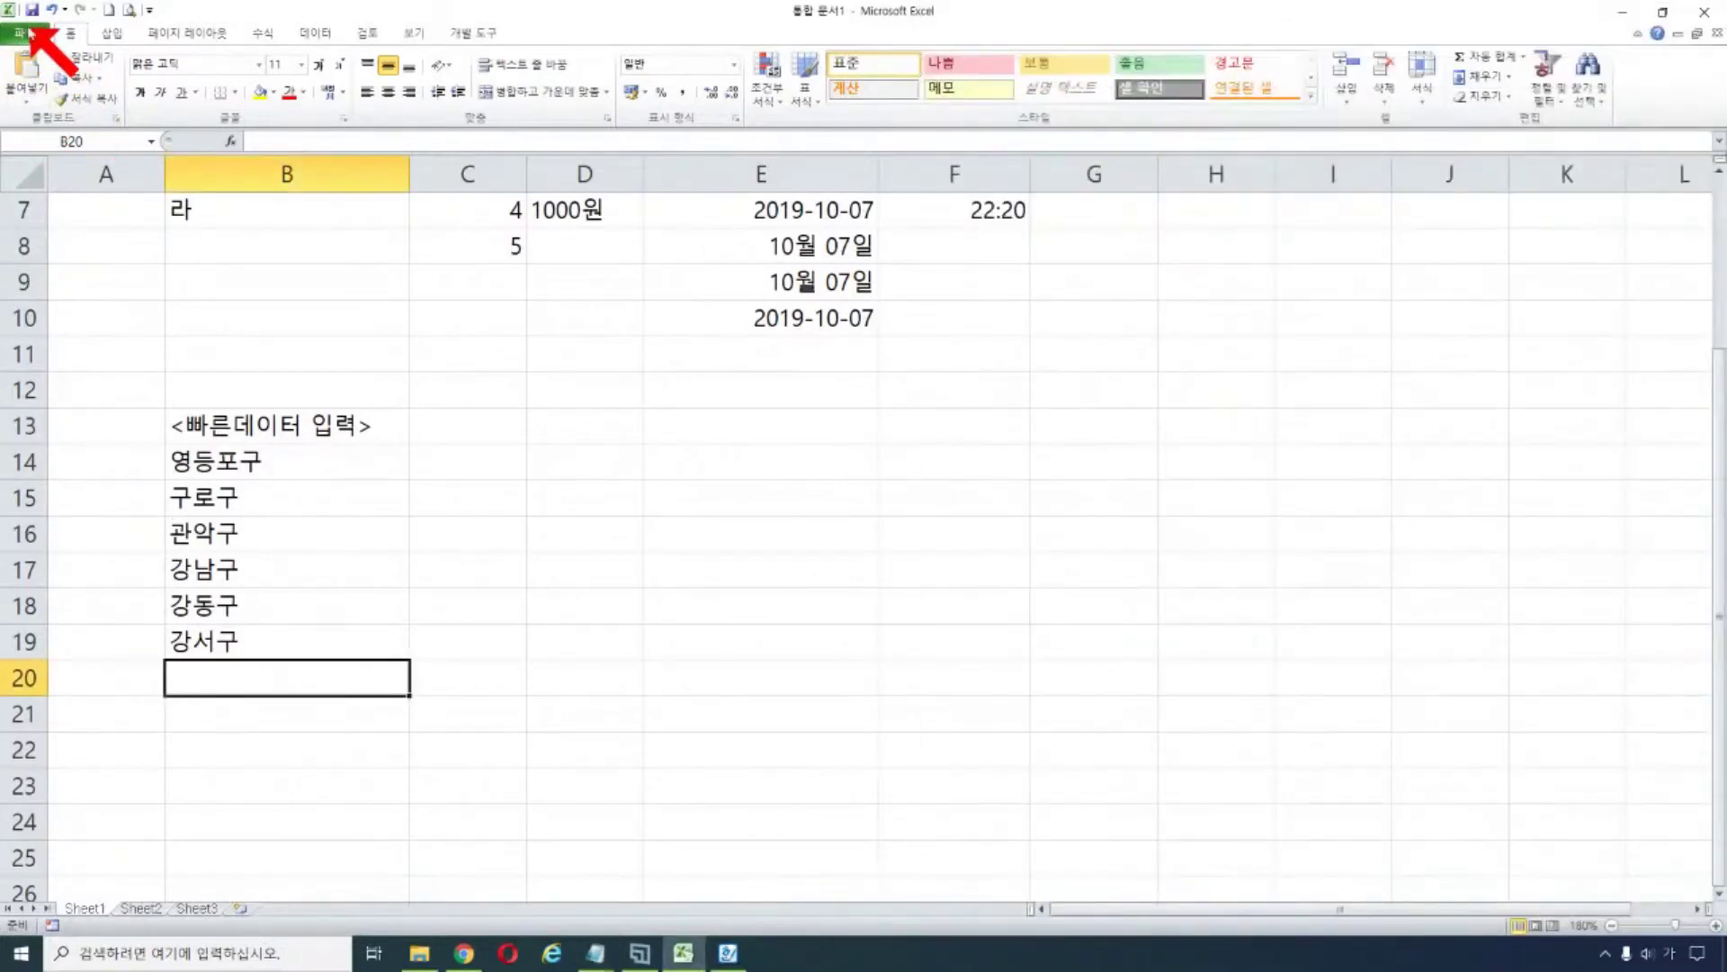
pyautogui.click(26, 34)
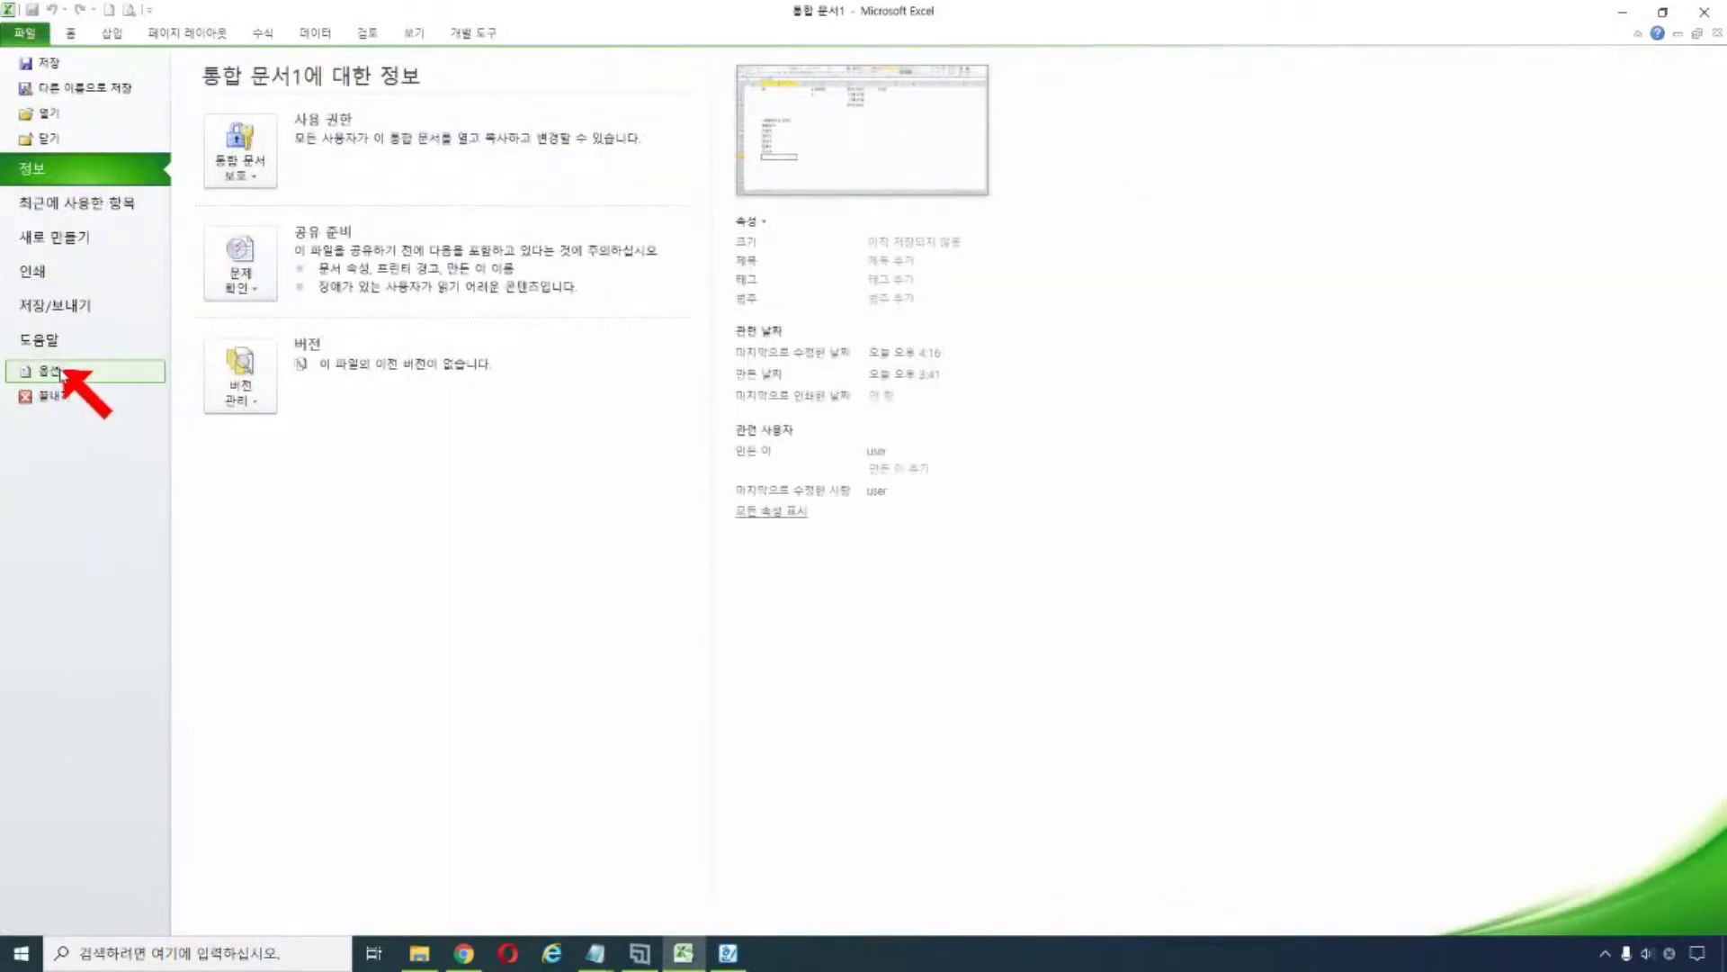
pyautogui.click(65, 369)
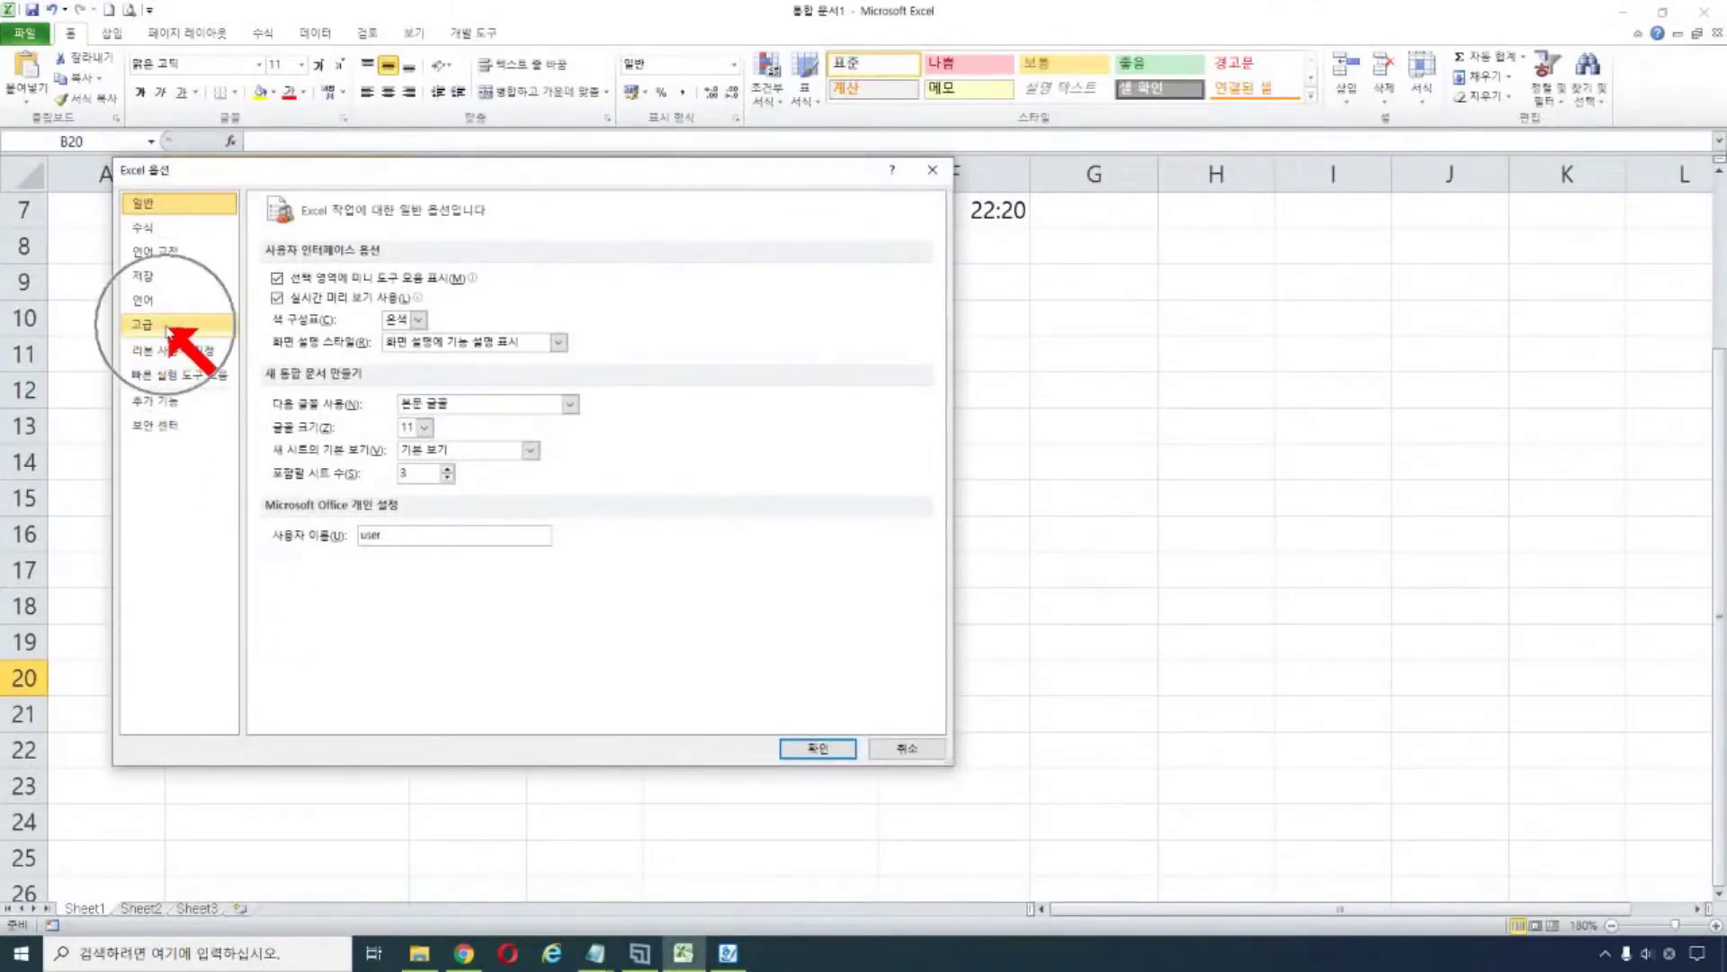
pyautogui.click(166, 326)
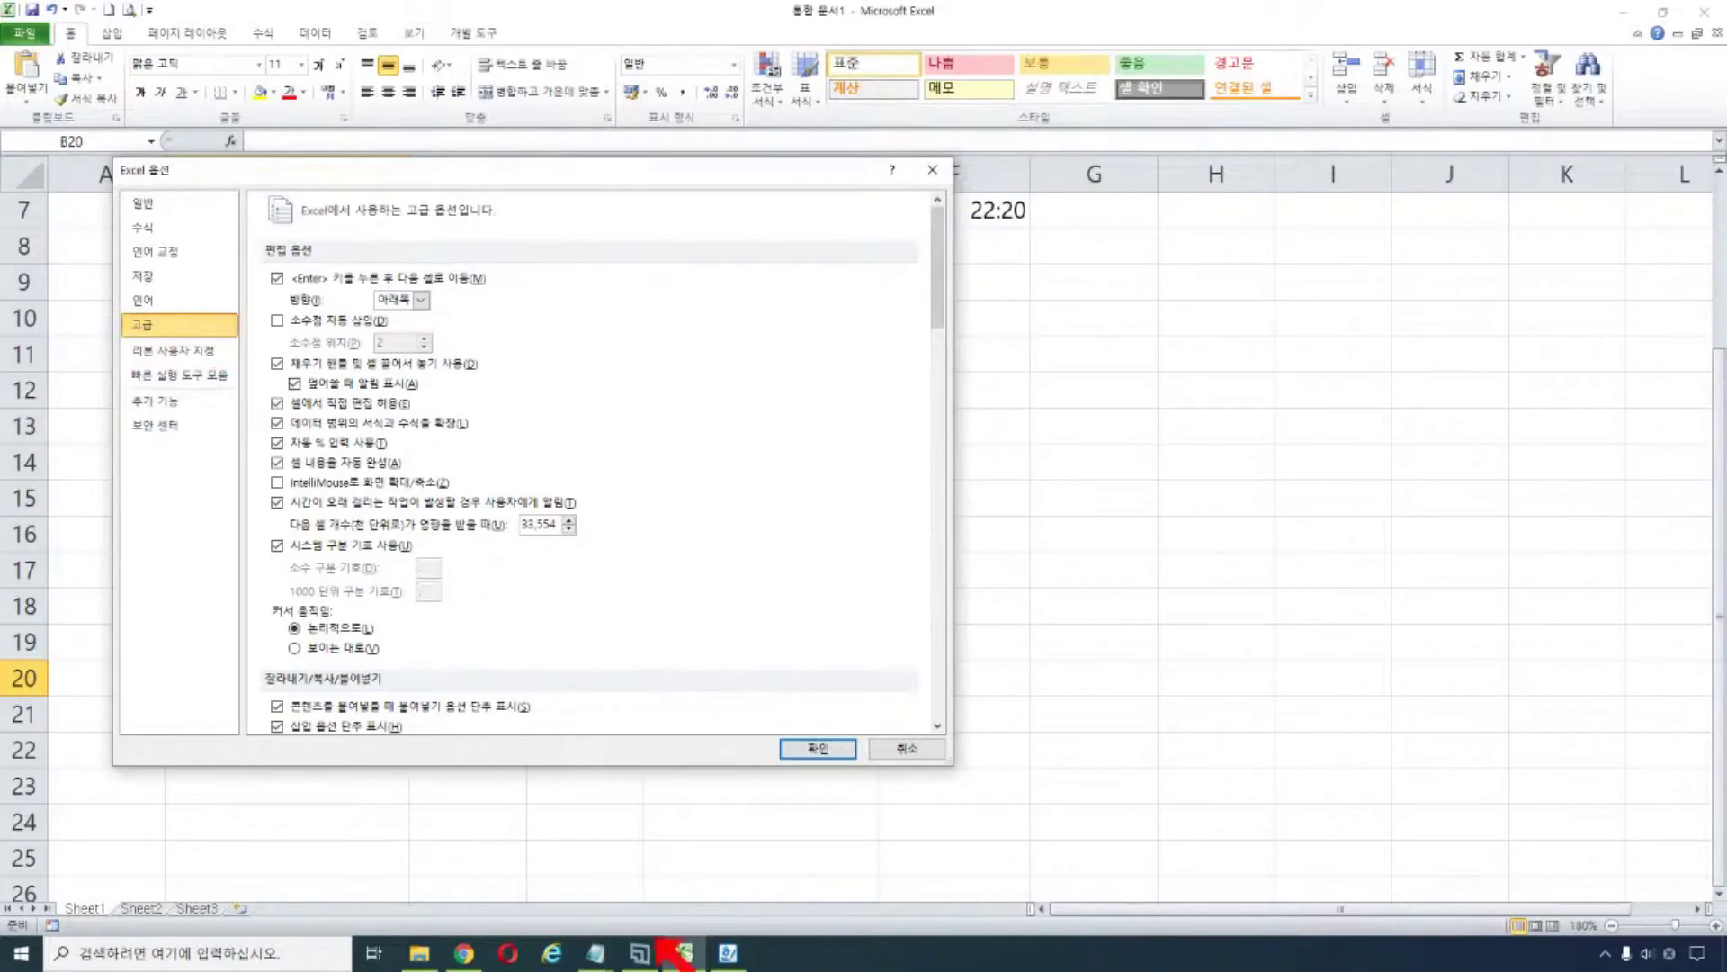
# - Check the option name in the lesson notes, turn off 셀 내용을 자동 완성 and apply the Excel options
pyautogui.moveTo(621, 958)
pyautogui.click(747, 886)
pyautogui.moveTo(1397, 331); pyautogui.dragTo(1629, 324)
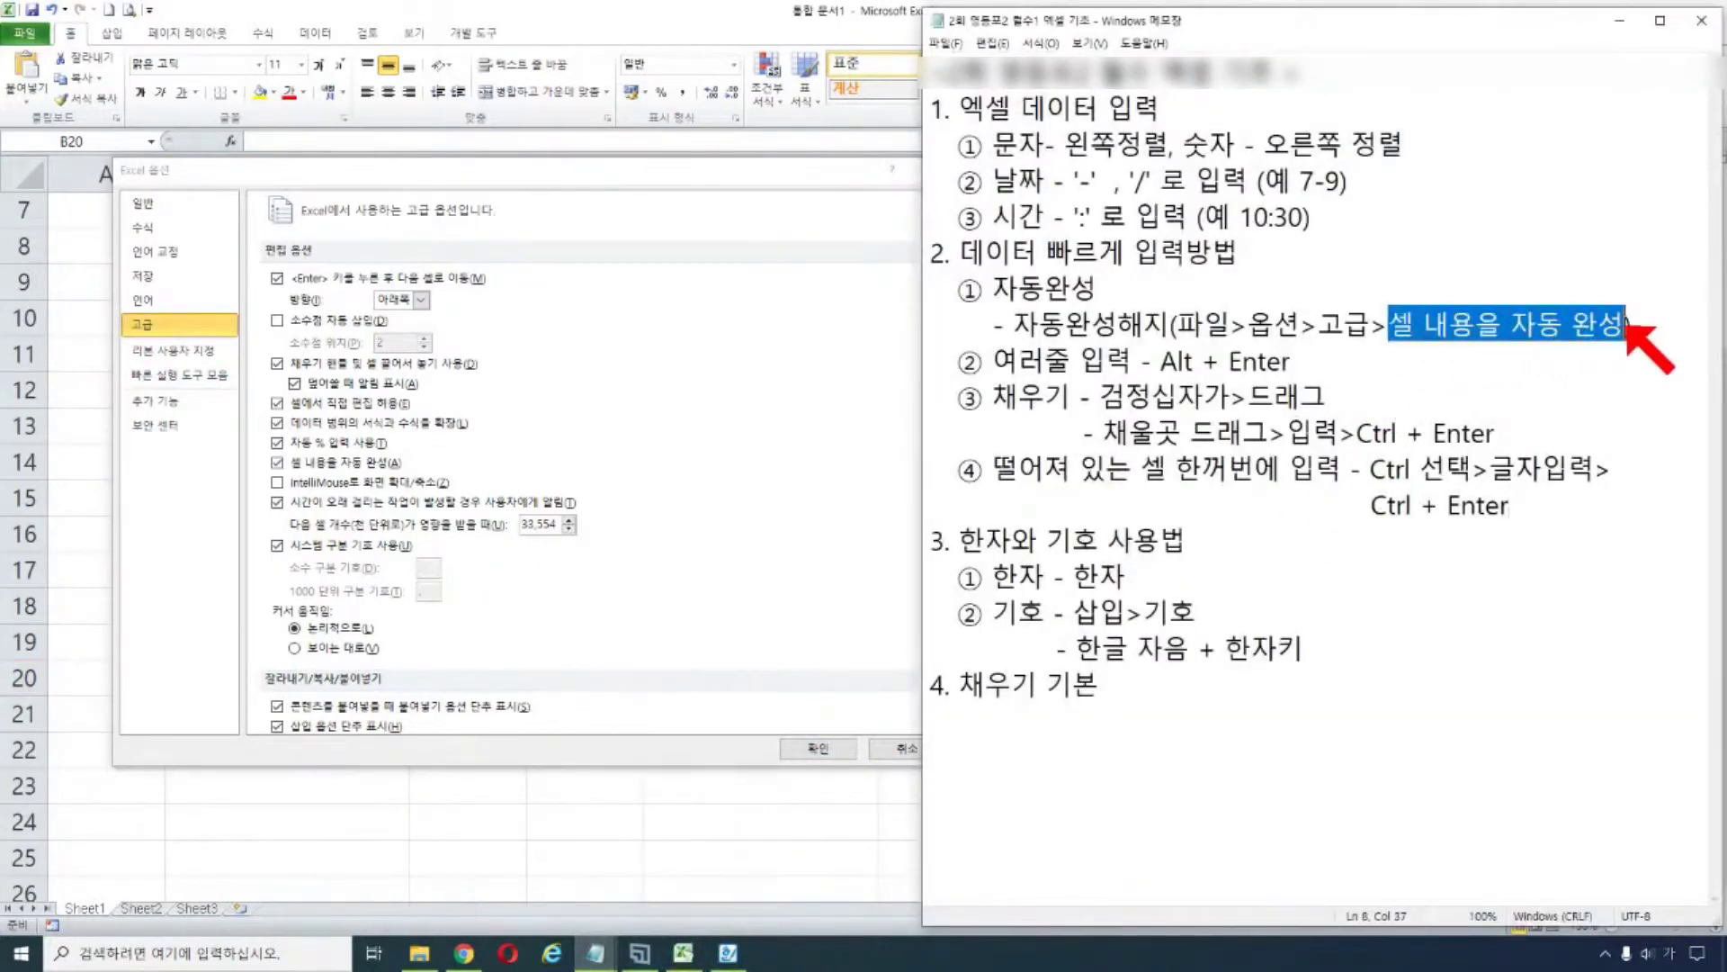
pyautogui.click(837, 441)
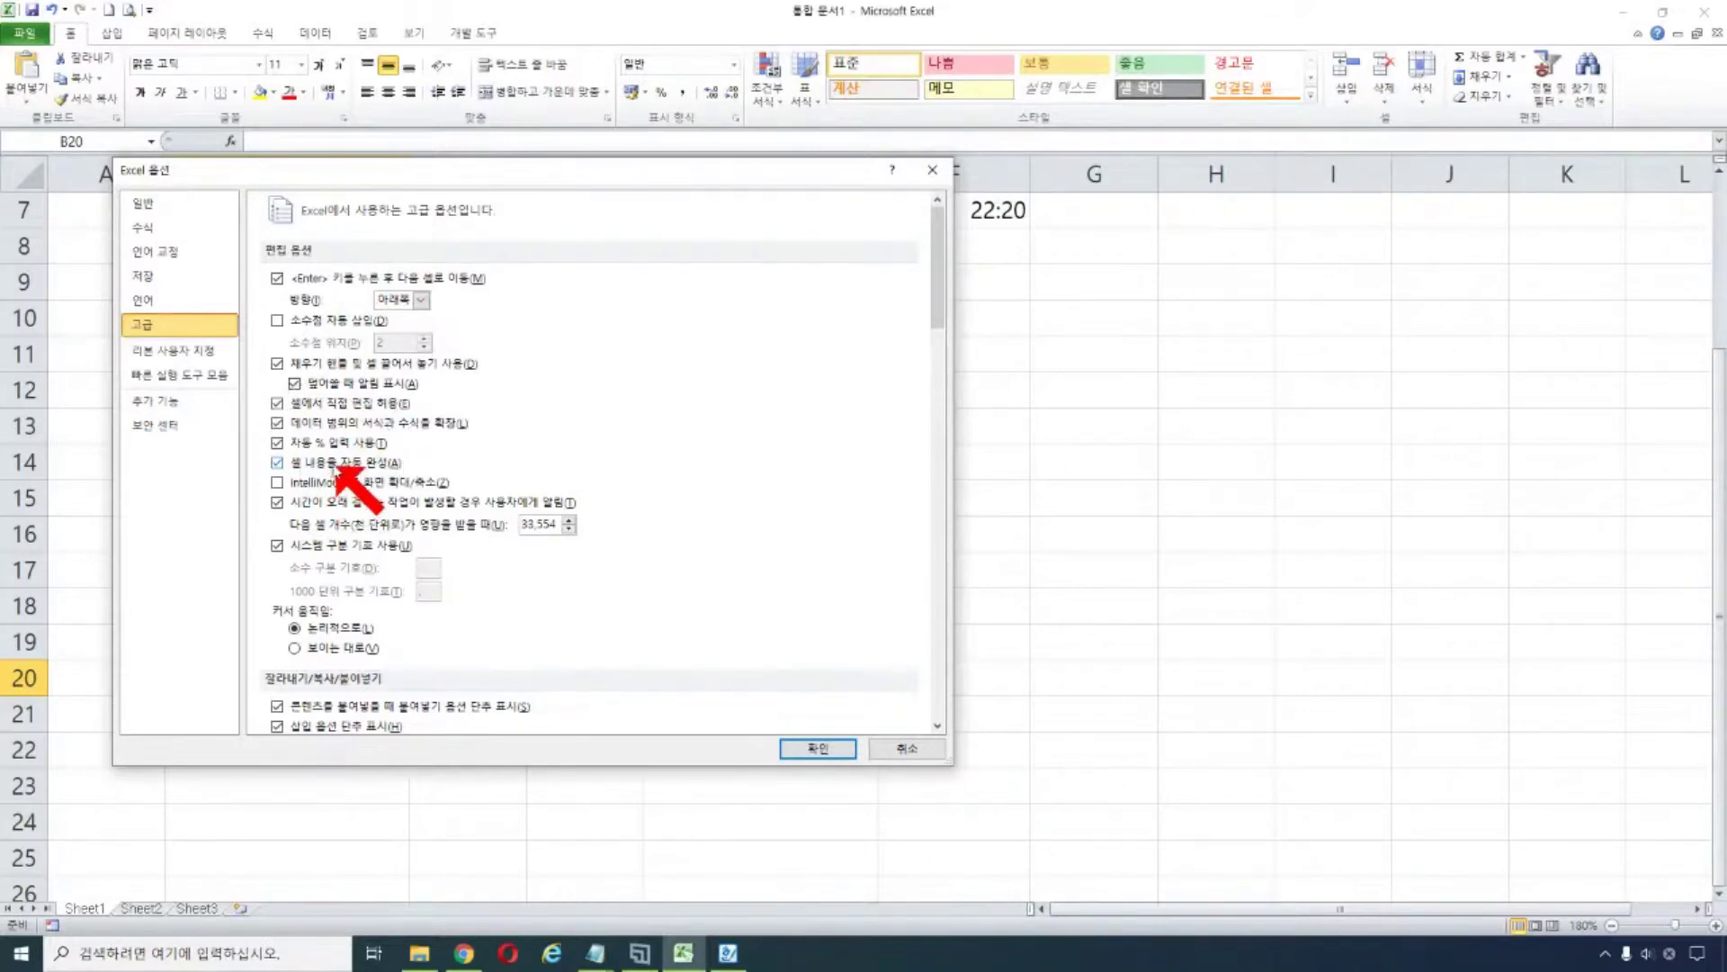
pyautogui.click(278, 461)
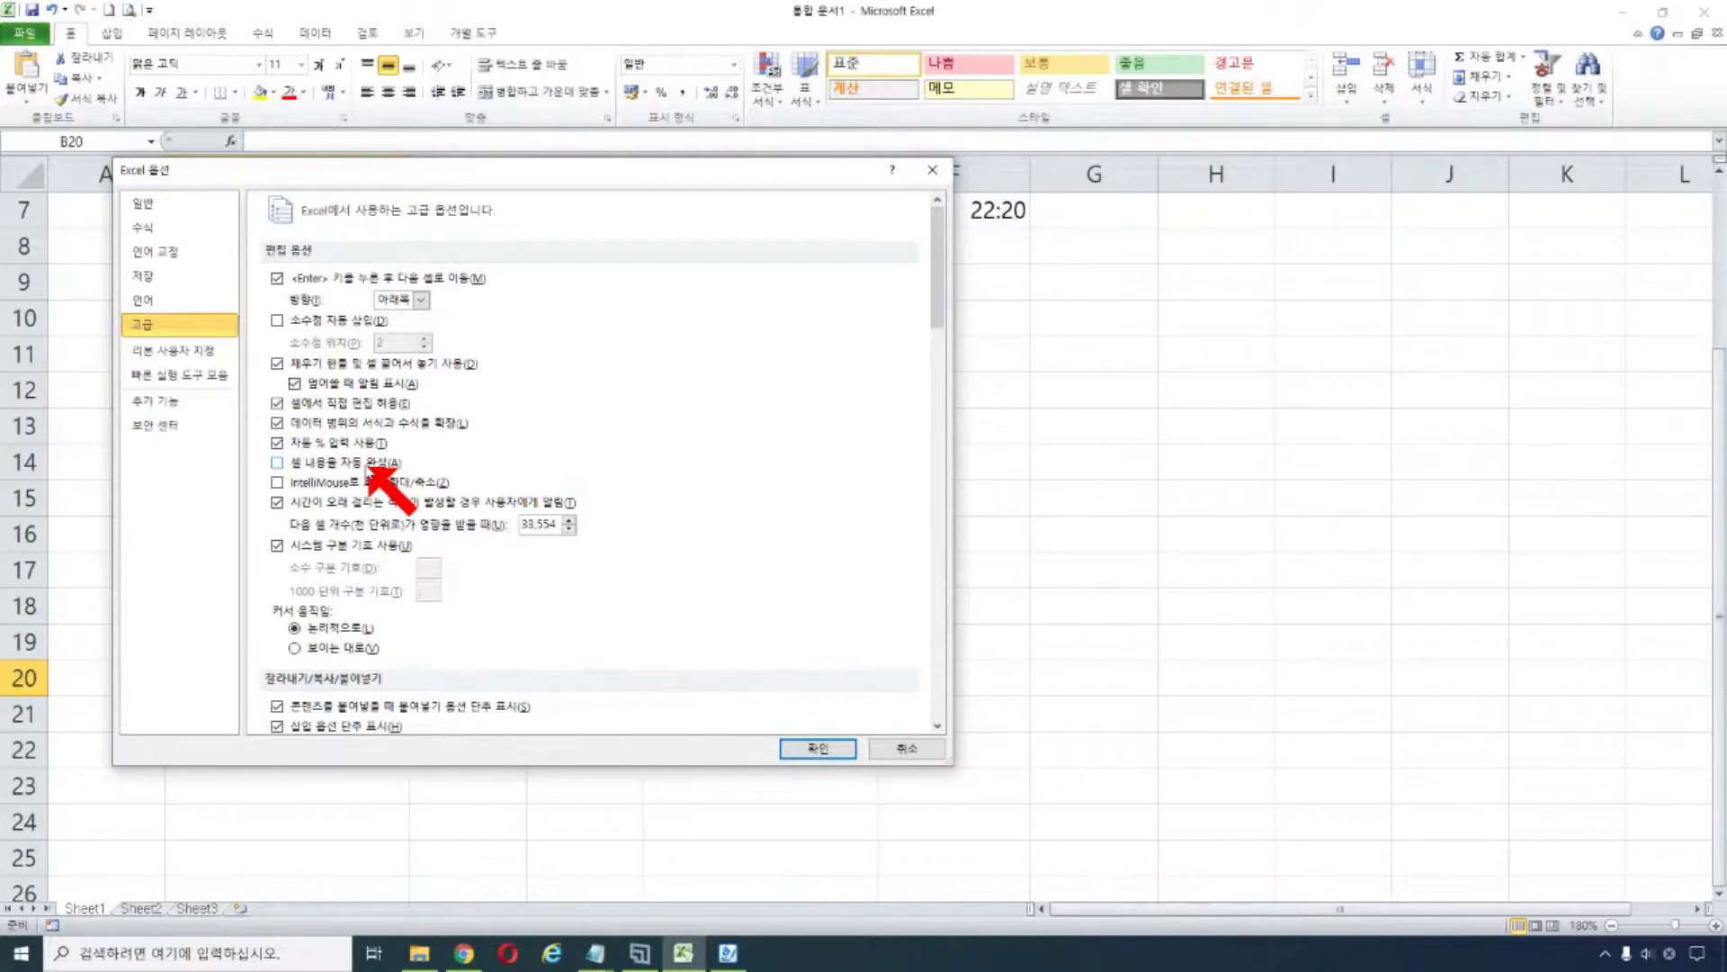
pyautogui.click(814, 747)
# - Try typing 영 in cell B20 with AutoComplete off and clear the entry again
pyautogui.click(503, 472)
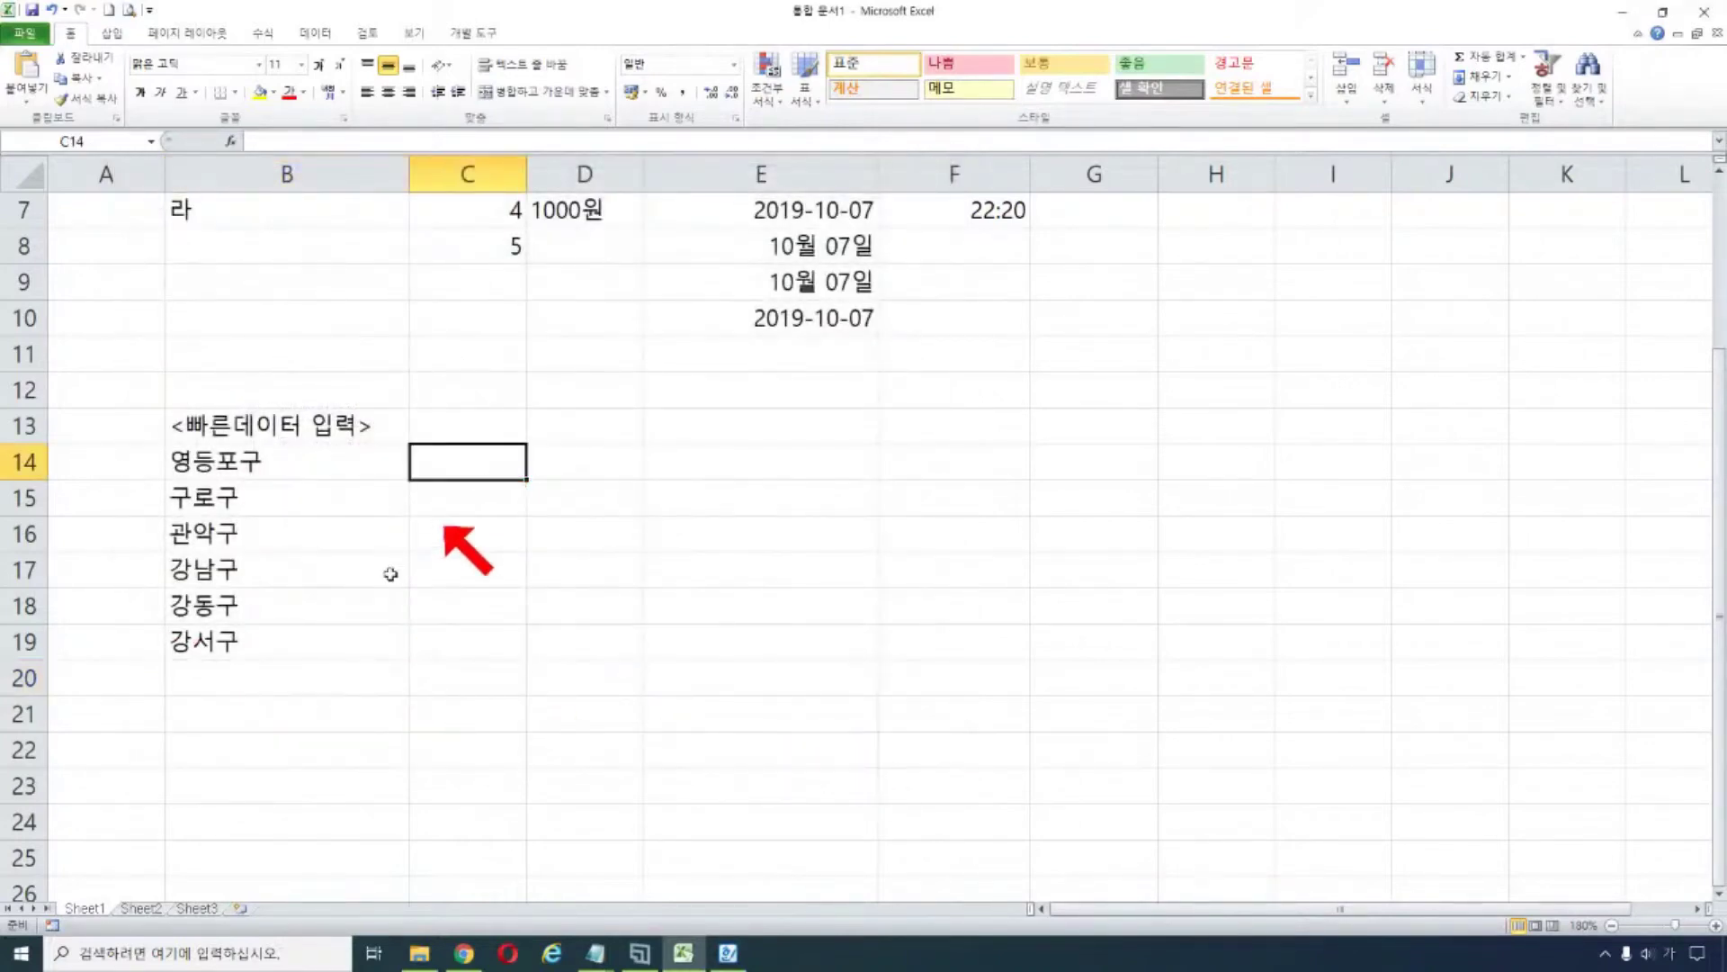
pyautogui.click(320, 666)
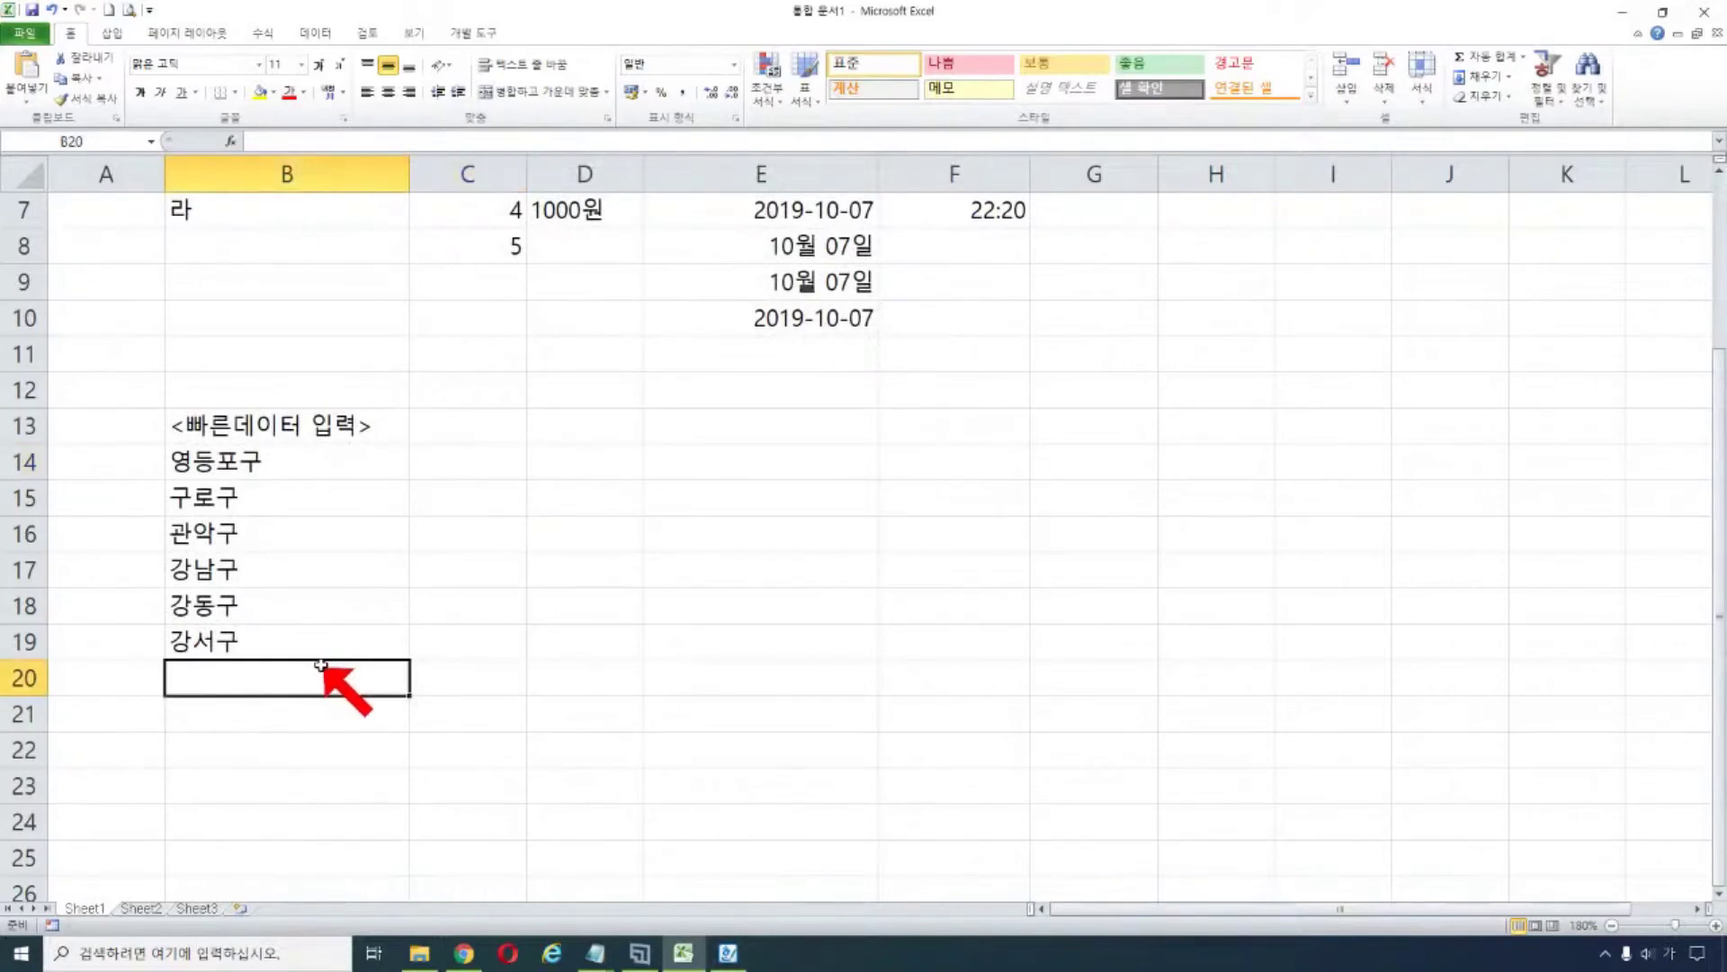
pyautogui.write('영')
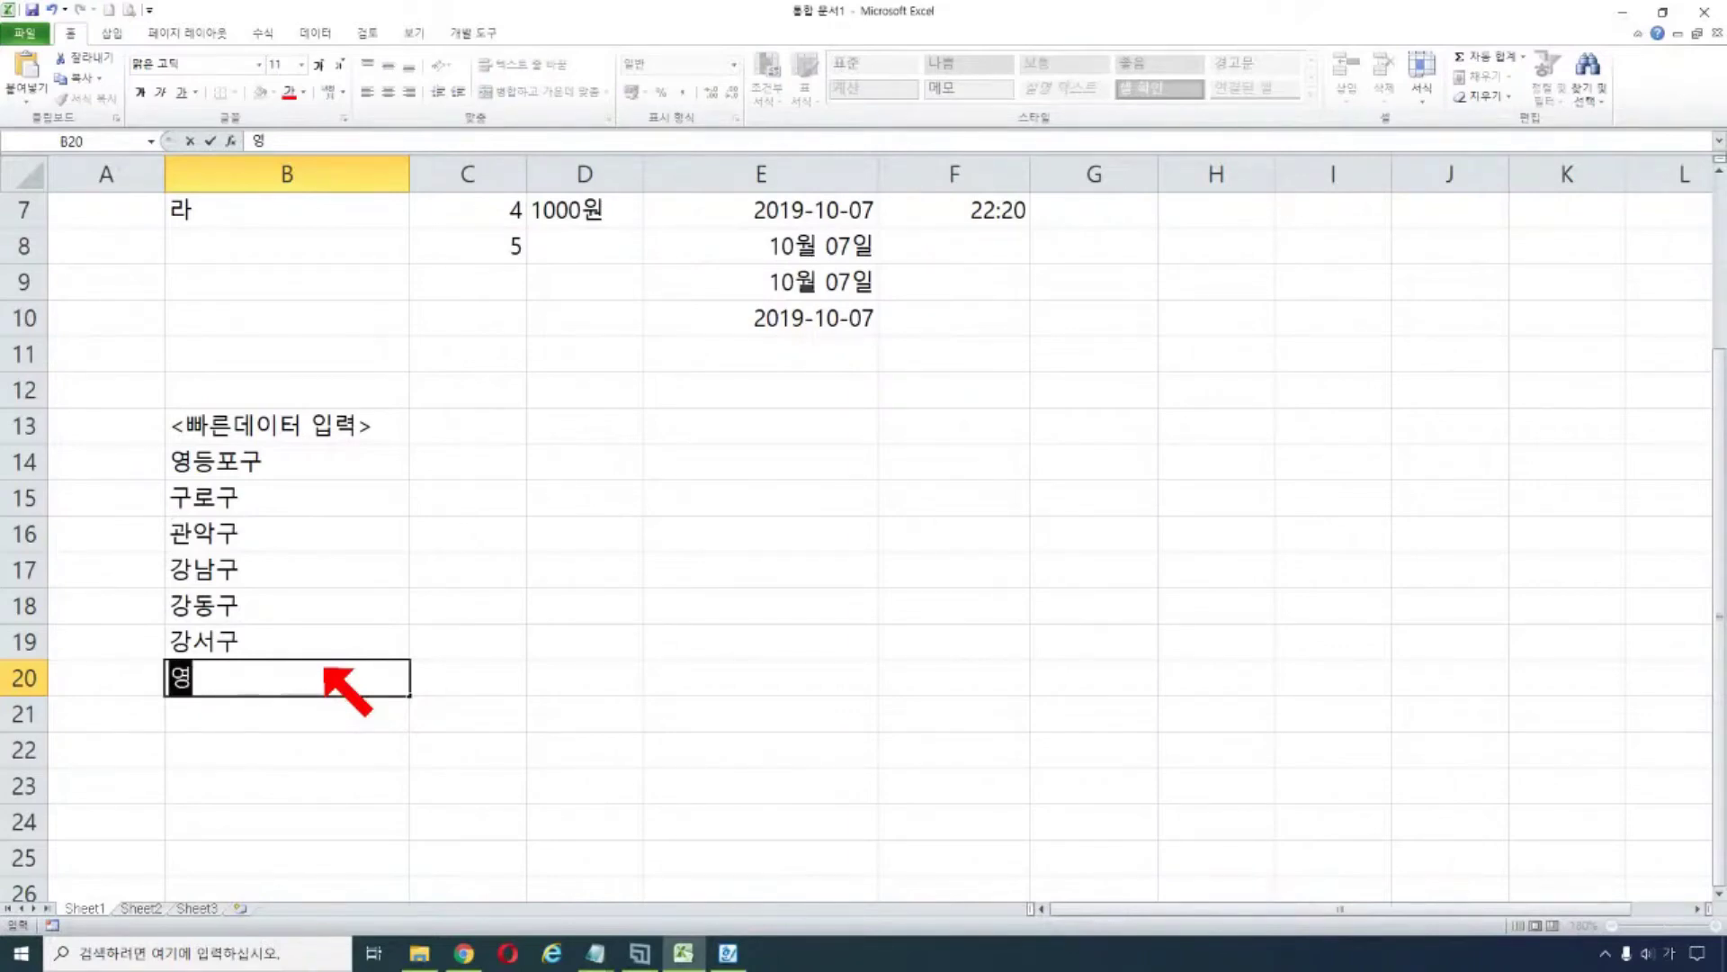
pyautogui.press('BackSpace')
pyautogui.press('BackSpace')
pyautogui.press('BackSpace')
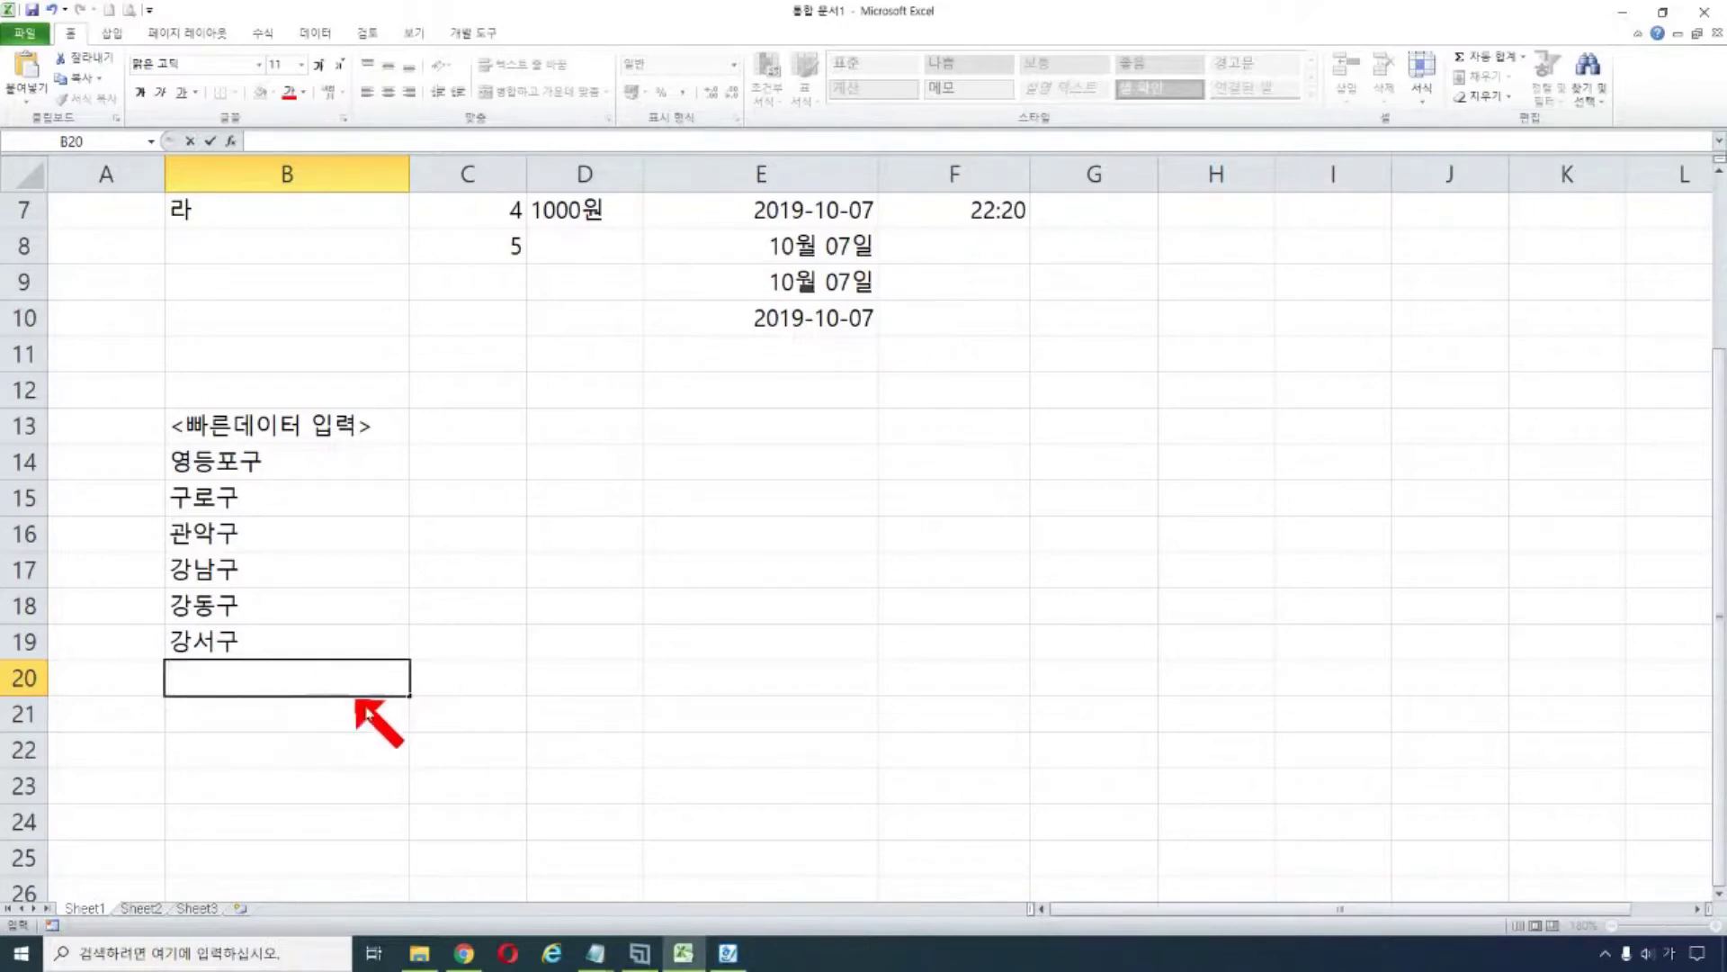
pyautogui.press('Return')
pyautogui.press('Return')
pyautogui.click(361, 666)
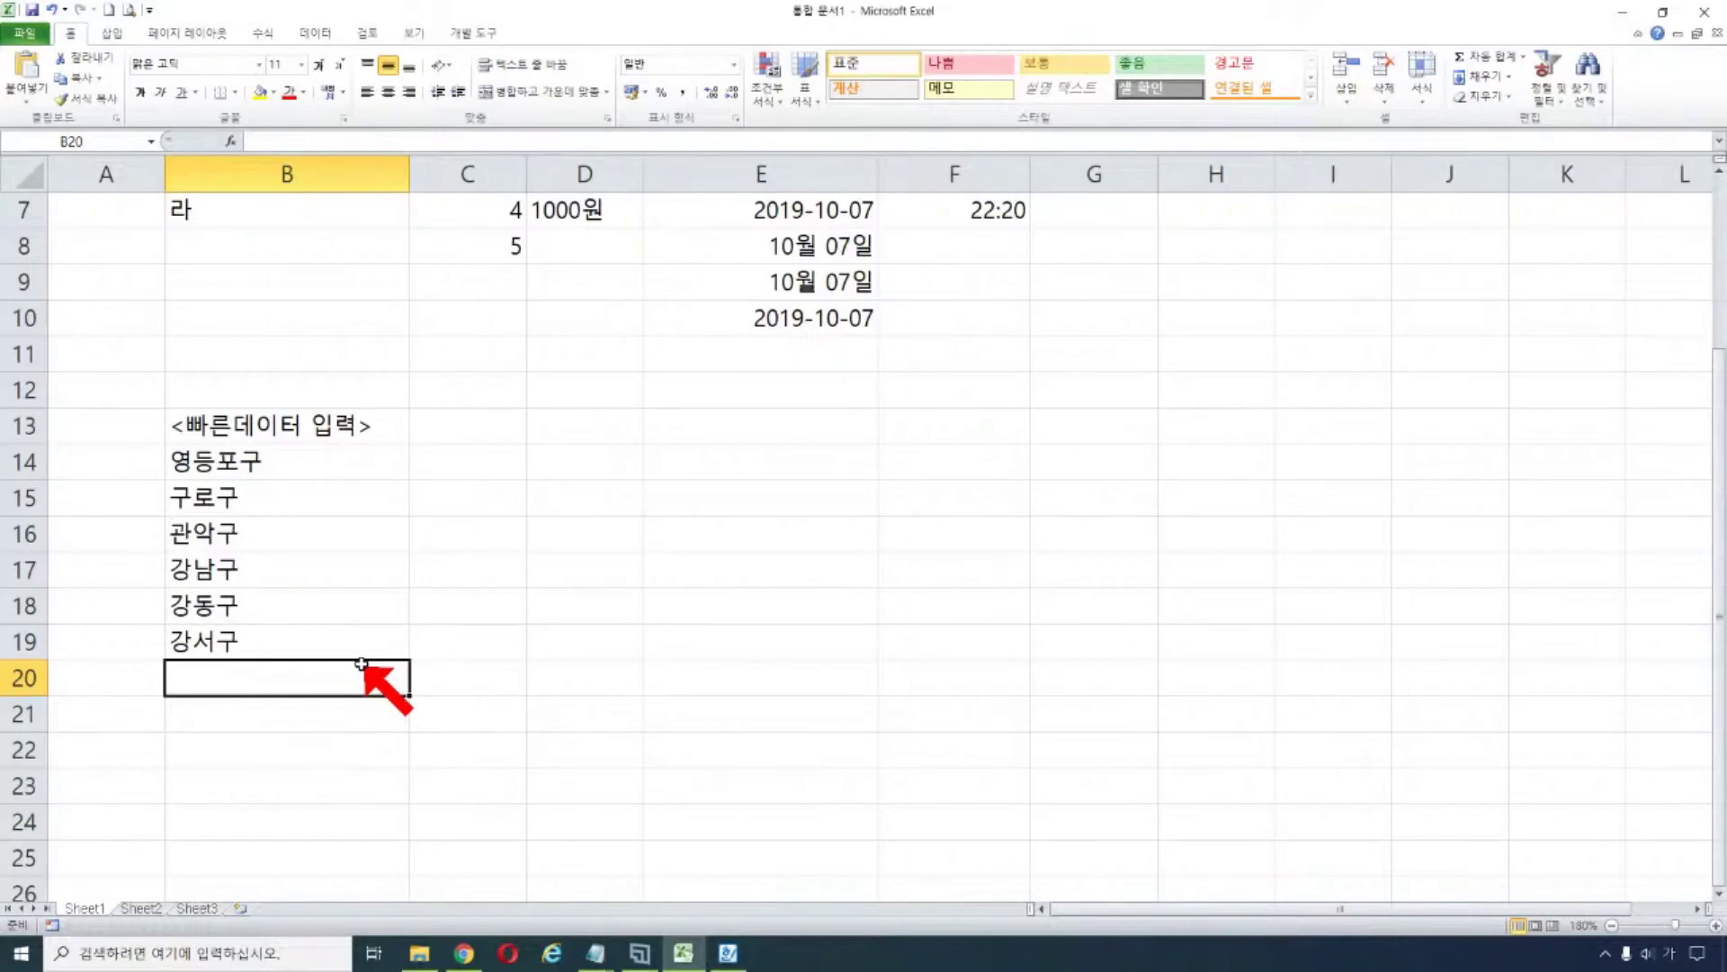
# - Turn 셀 내용을 자동 완성 back on in the advanced Excel options and apply
pyautogui.click(24, 33)
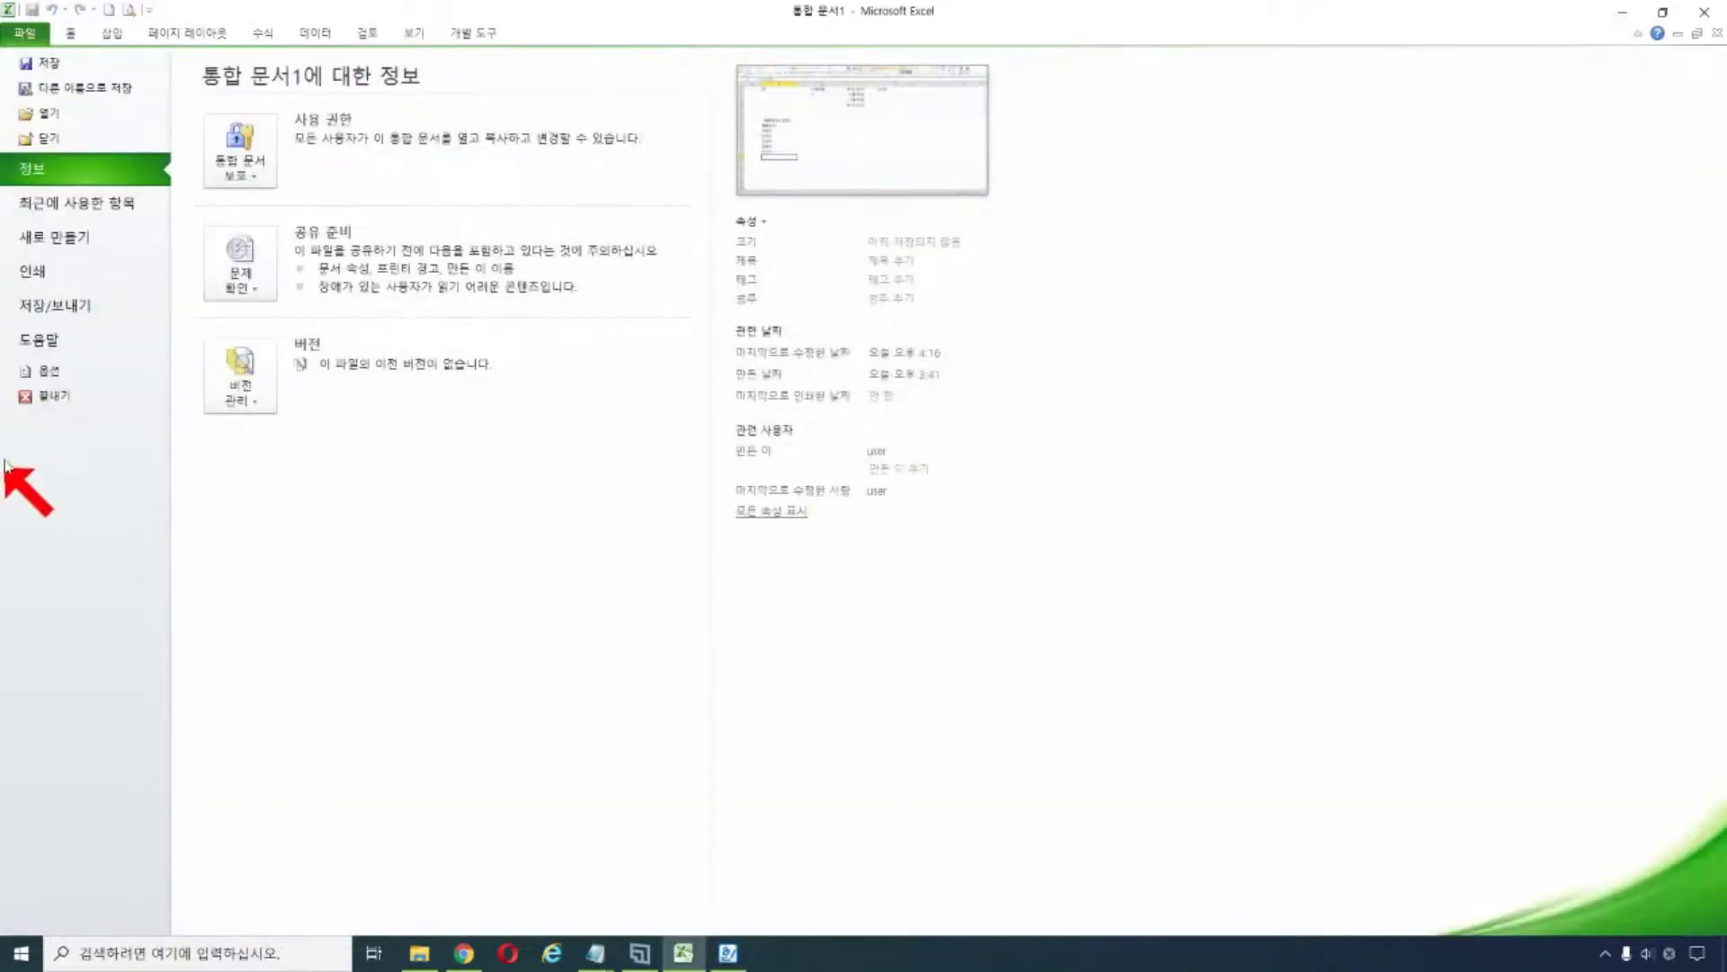
pyautogui.click(45, 371)
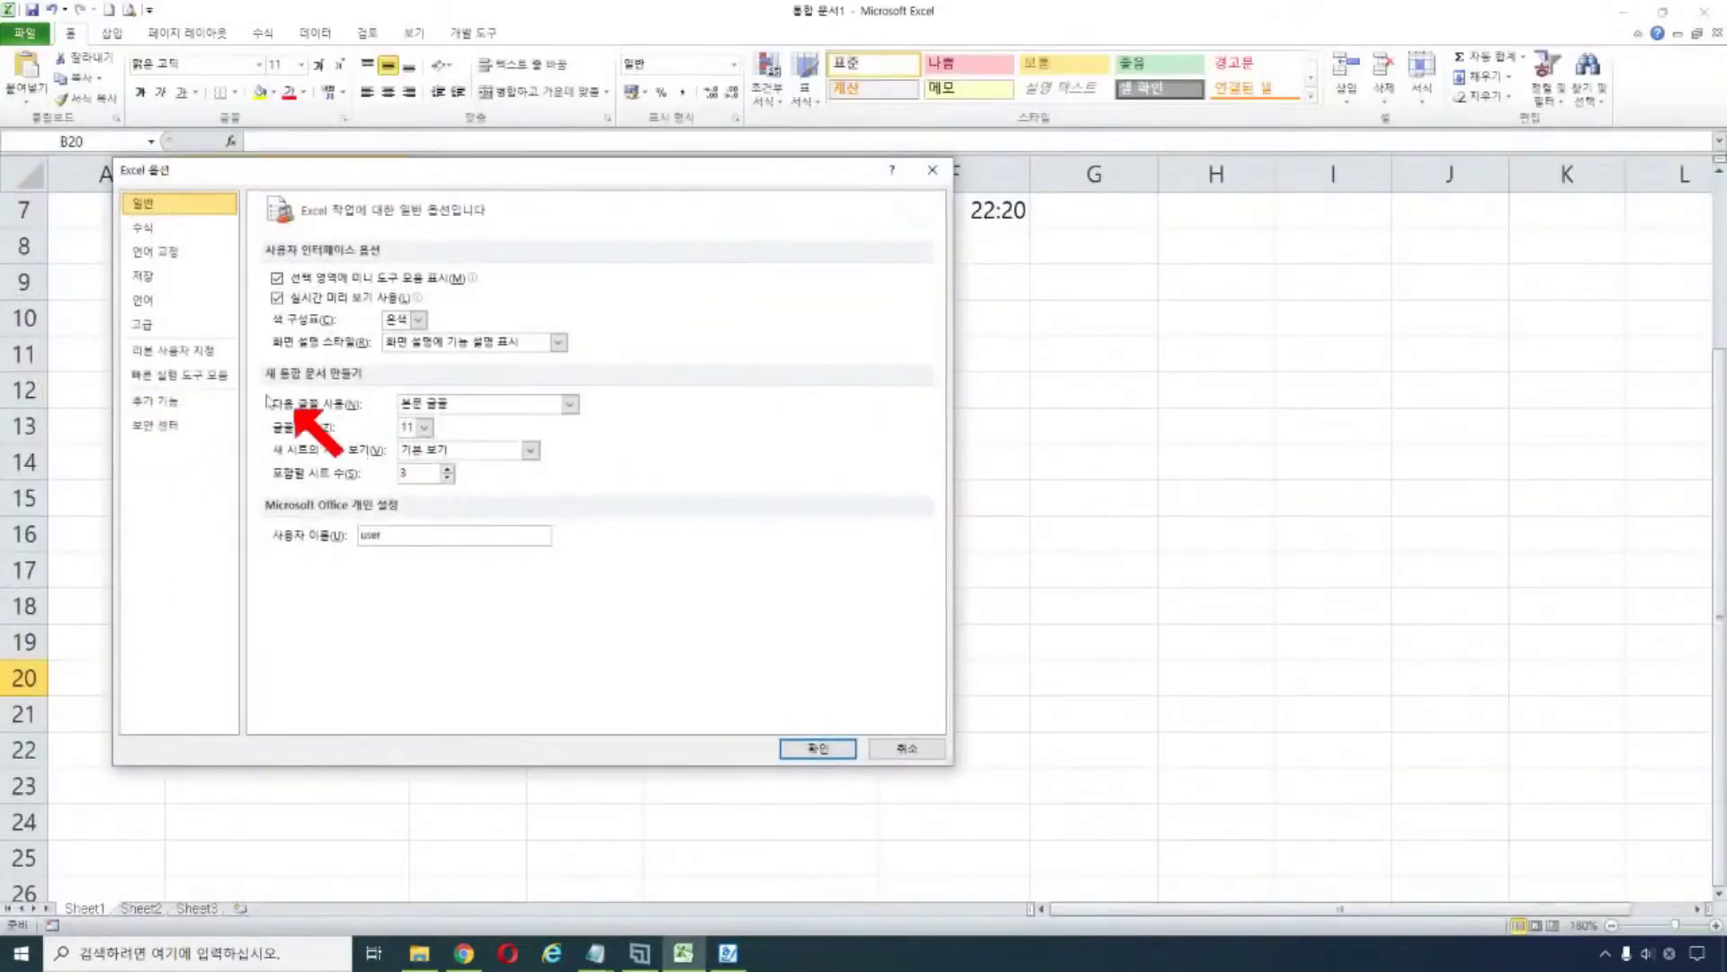
pyautogui.click(209, 326)
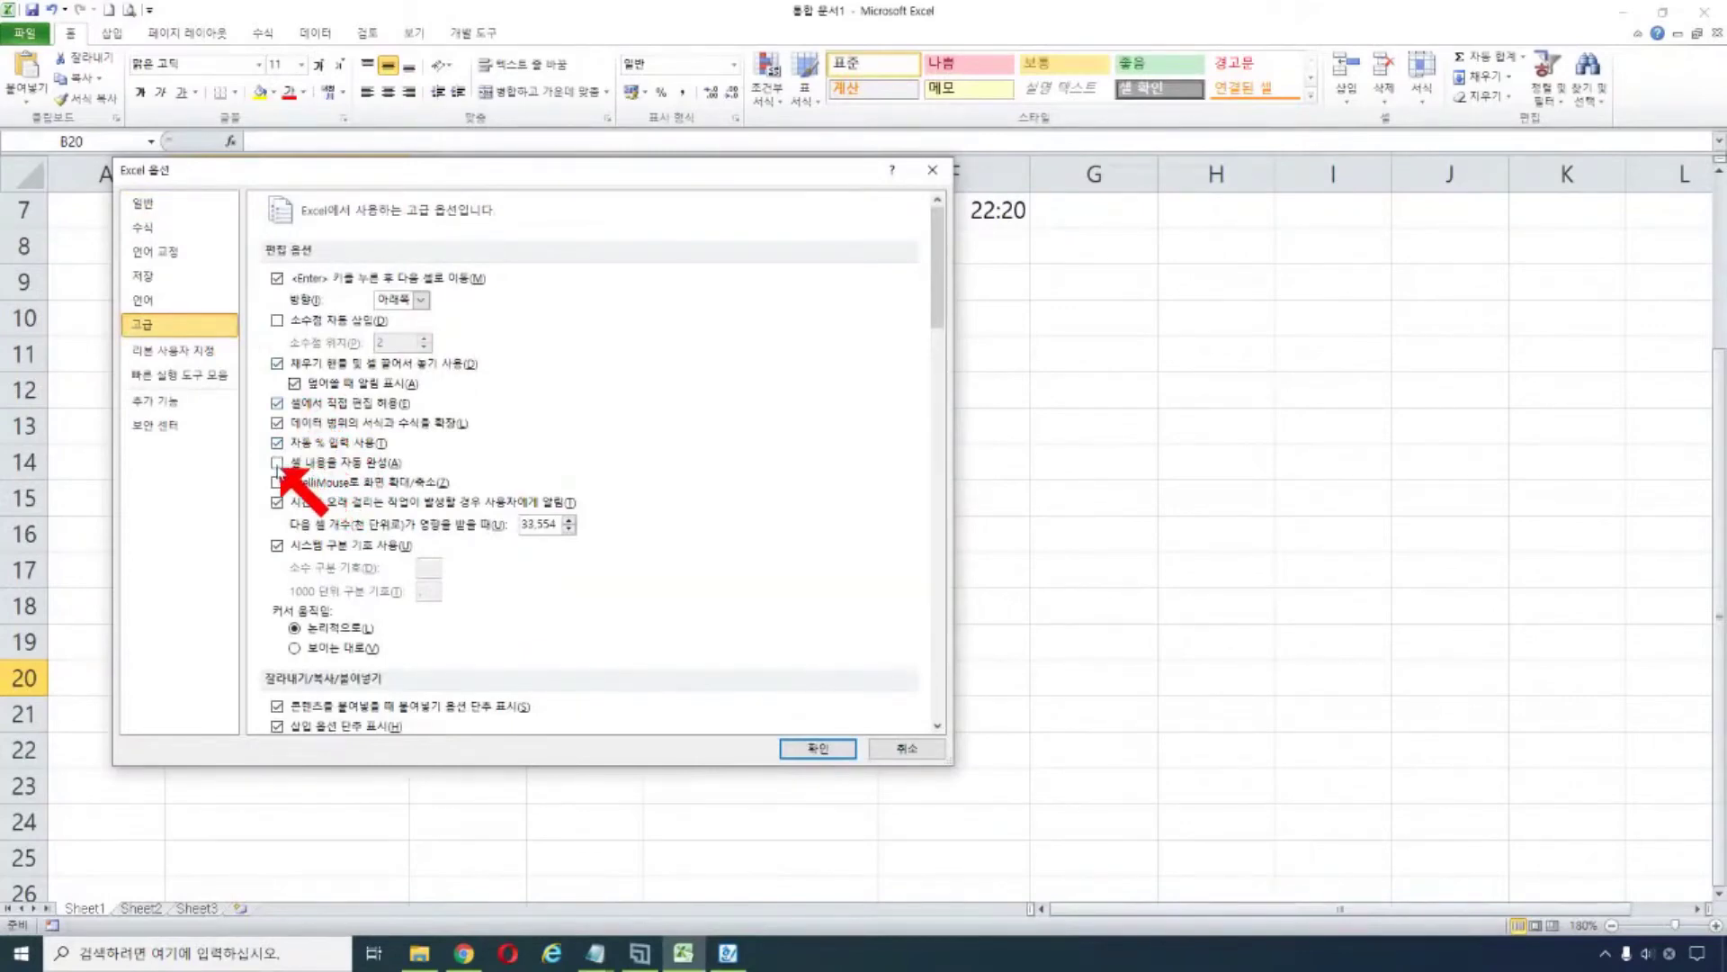
pyautogui.click(281, 466)
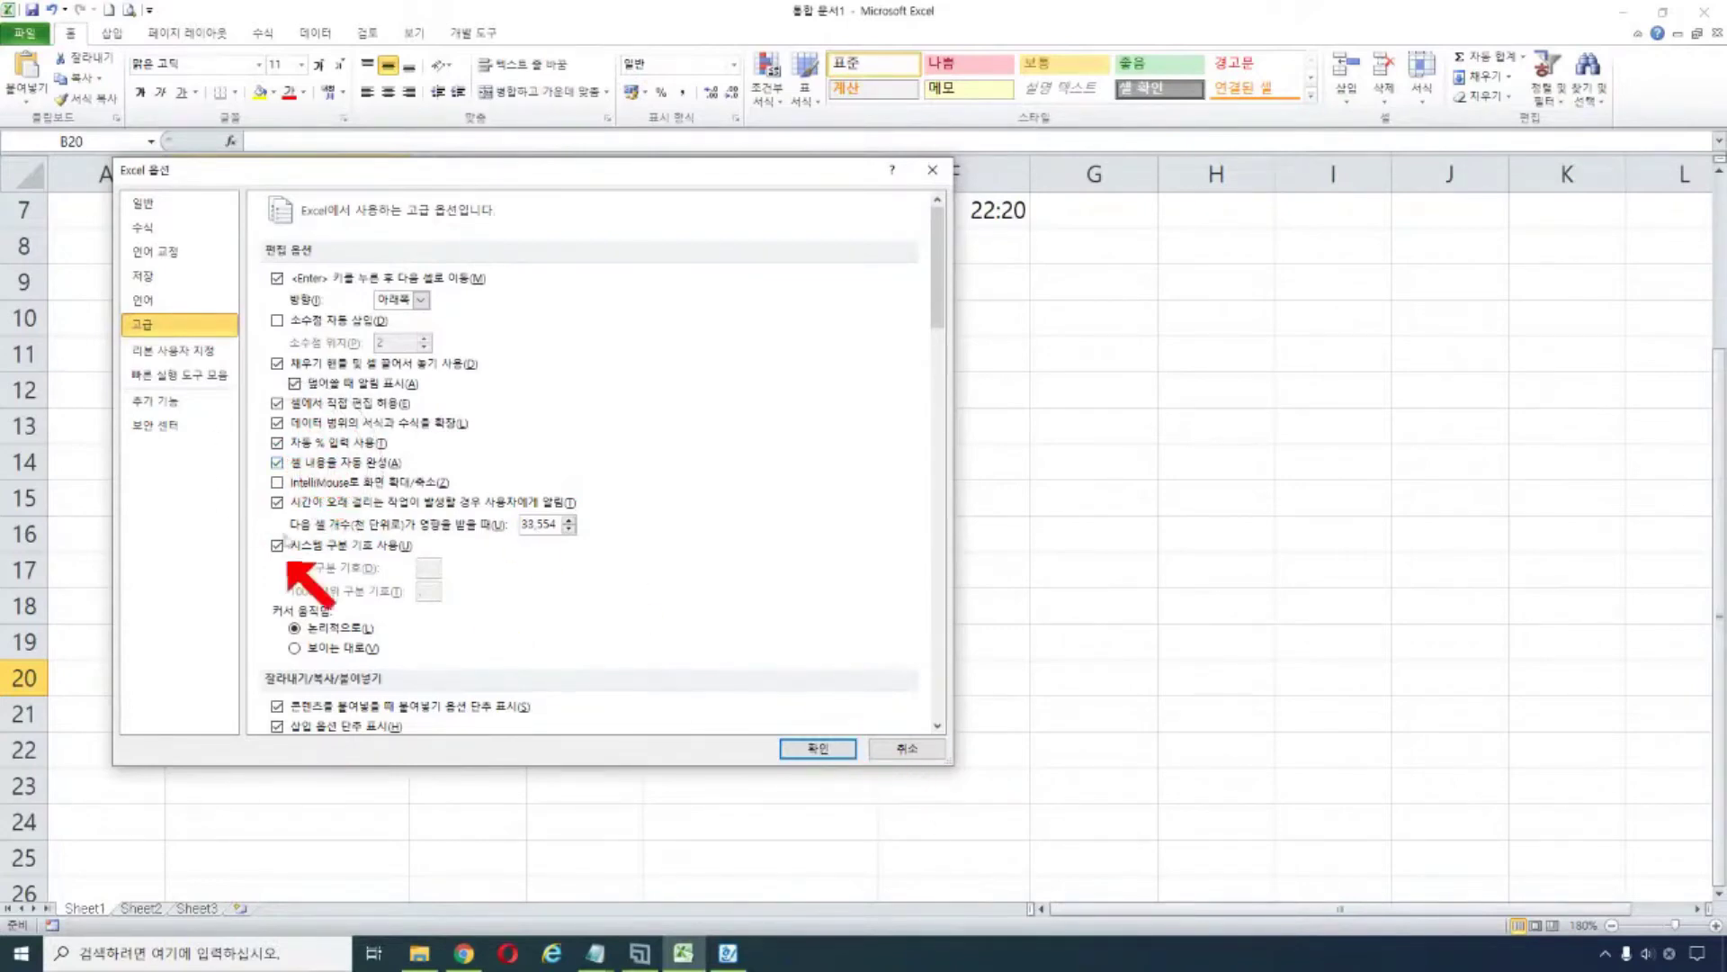
pyautogui.click(815, 750)
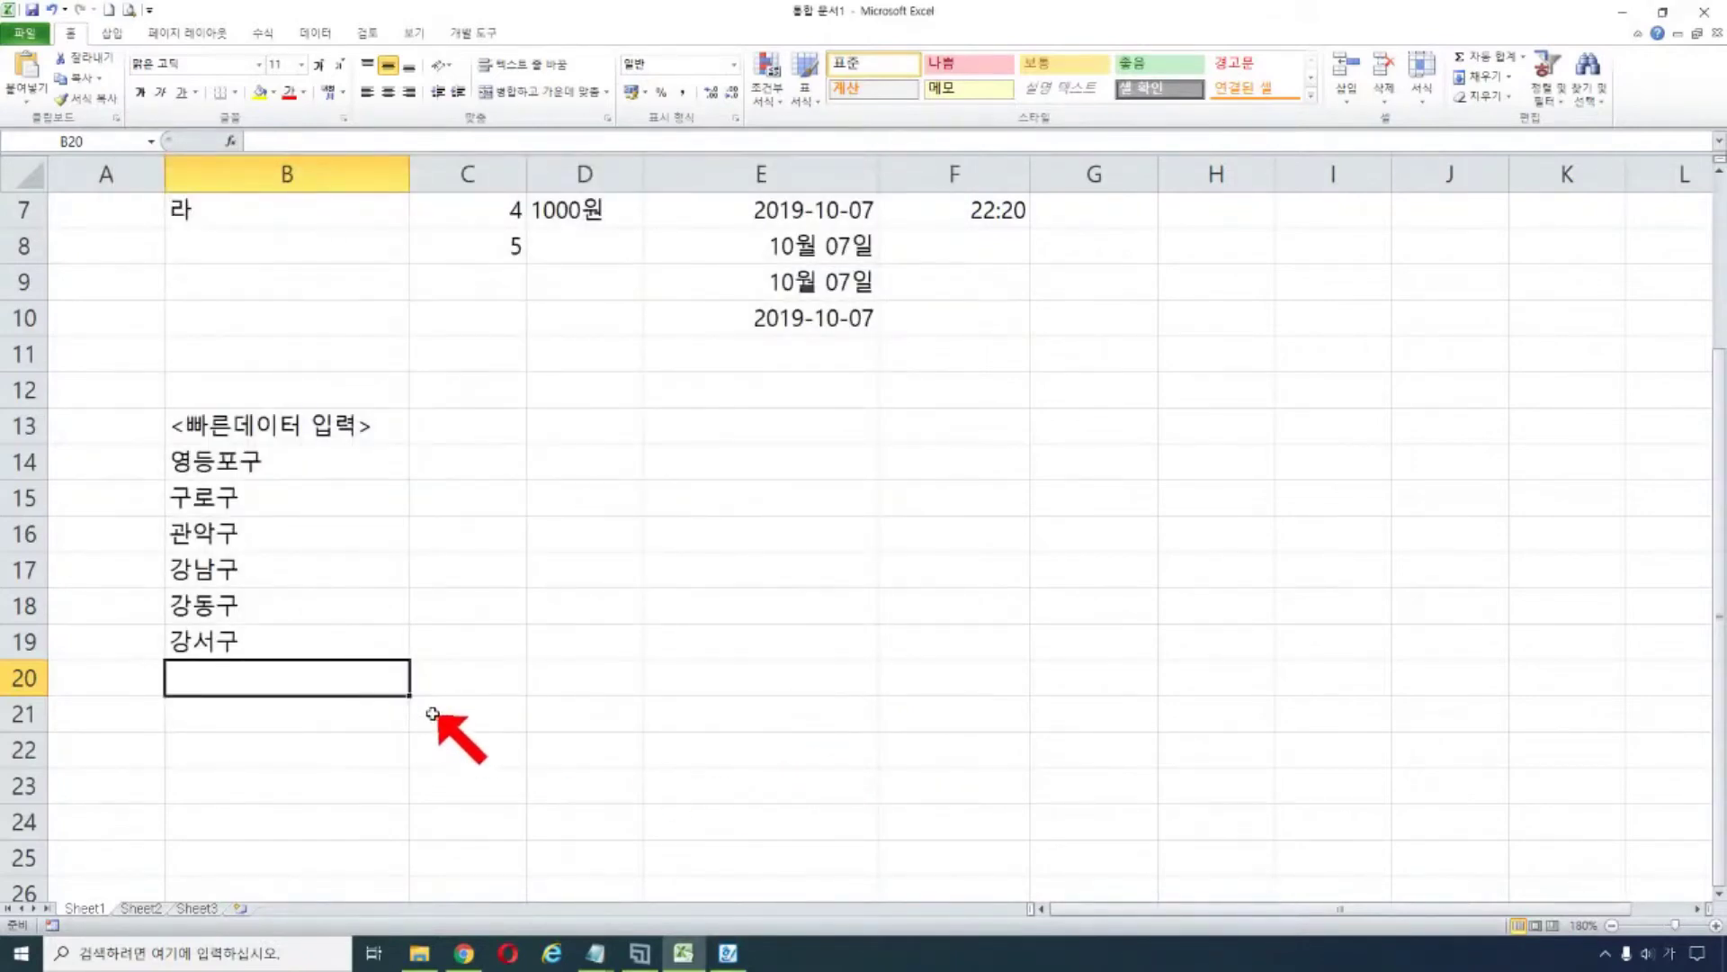
# - Enter 영등포구 in cell B20 by accepting the AutoComplete suggestion
pyautogui.write('여')
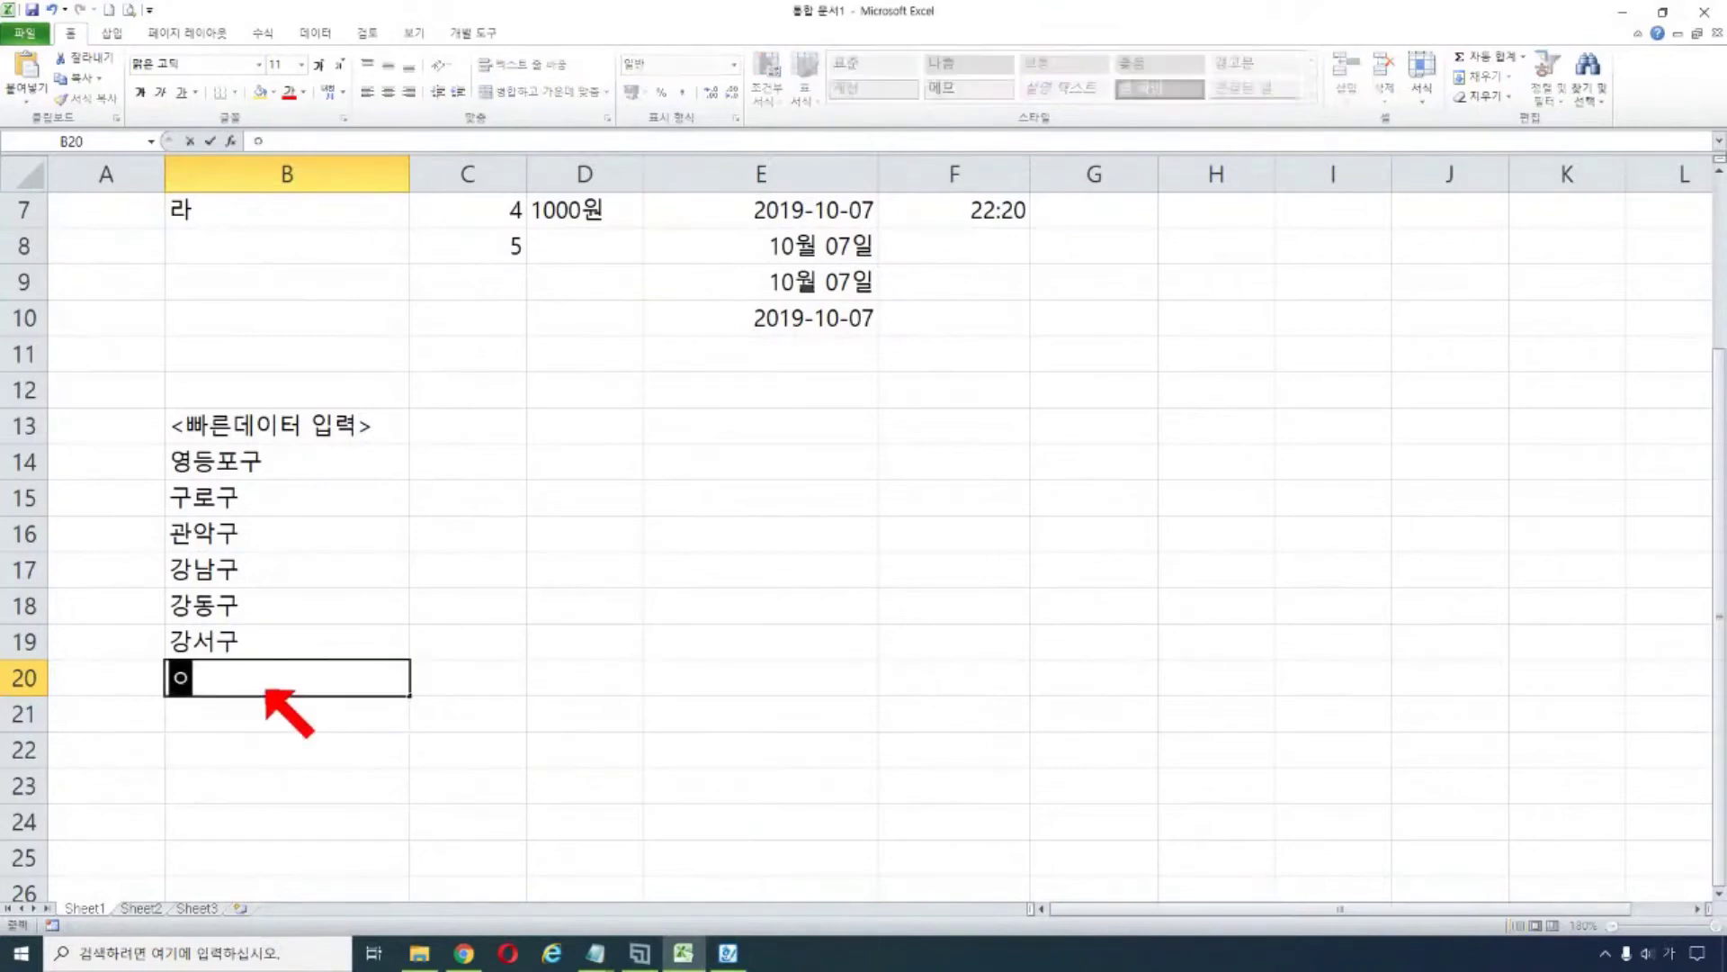
pyautogui.write('ㅇ')
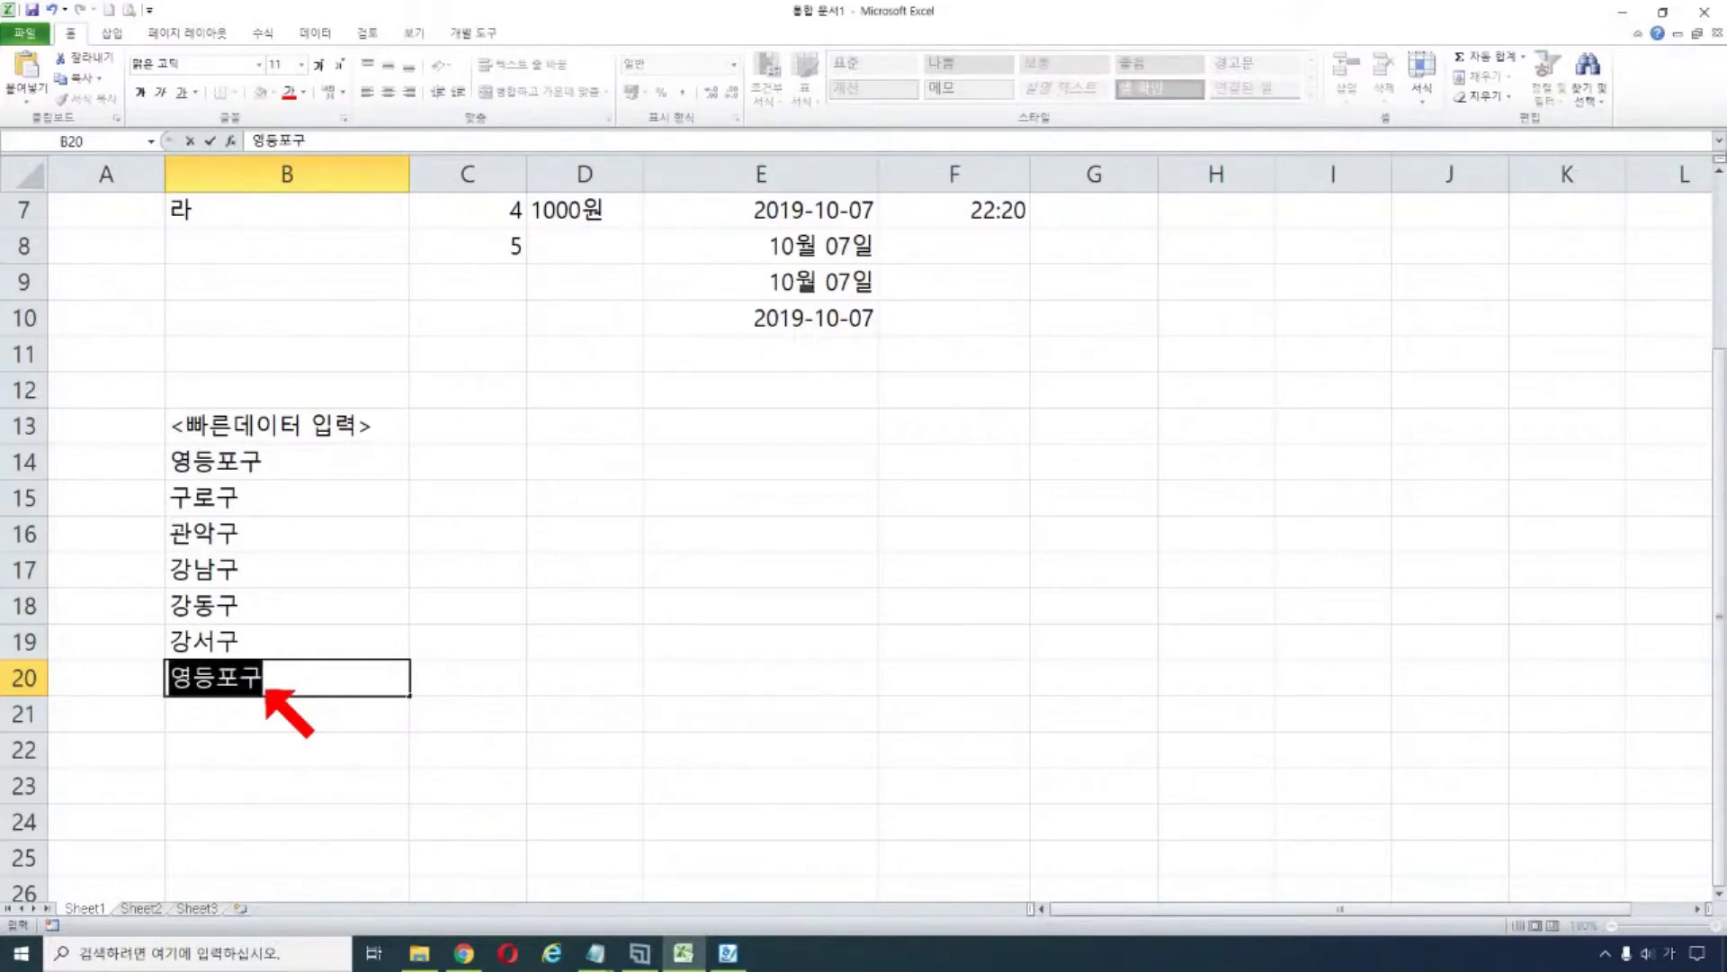
pyautogui.click(420, 558)
# - Move the district list in B14:B20 down one row and dismiss the clipboard message
pyautogui.click(351, 454)
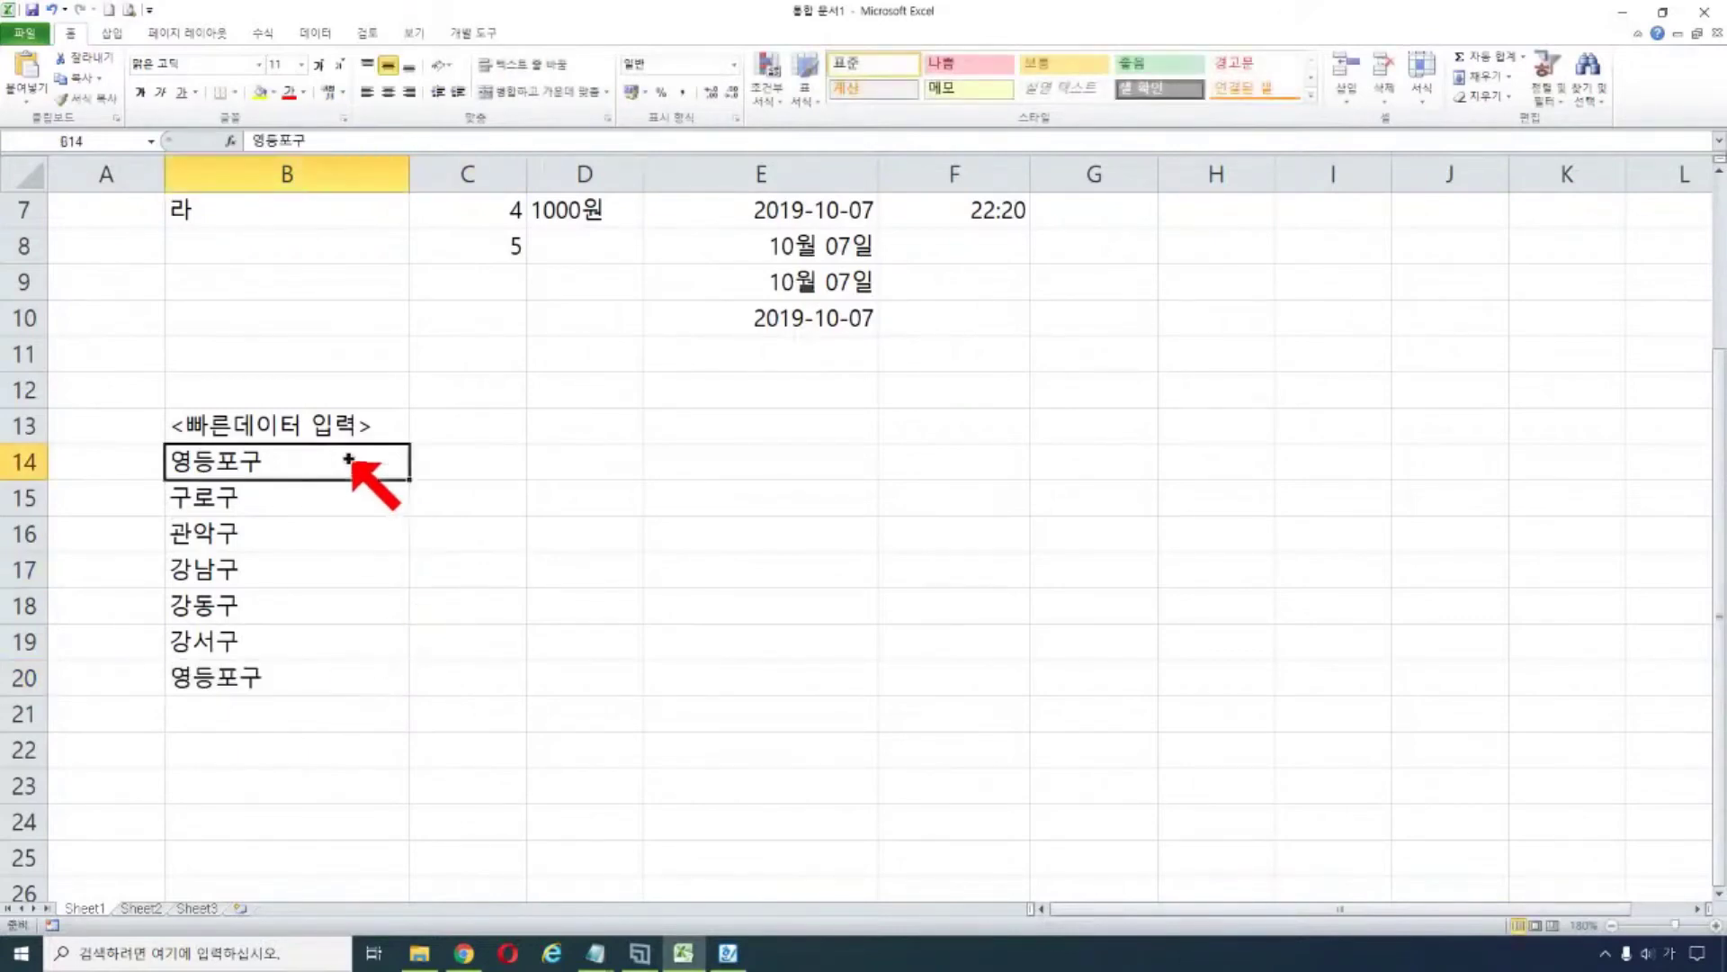
pyautogui.moveTo(317, 467); pyautogui.dragTo(312, 529)
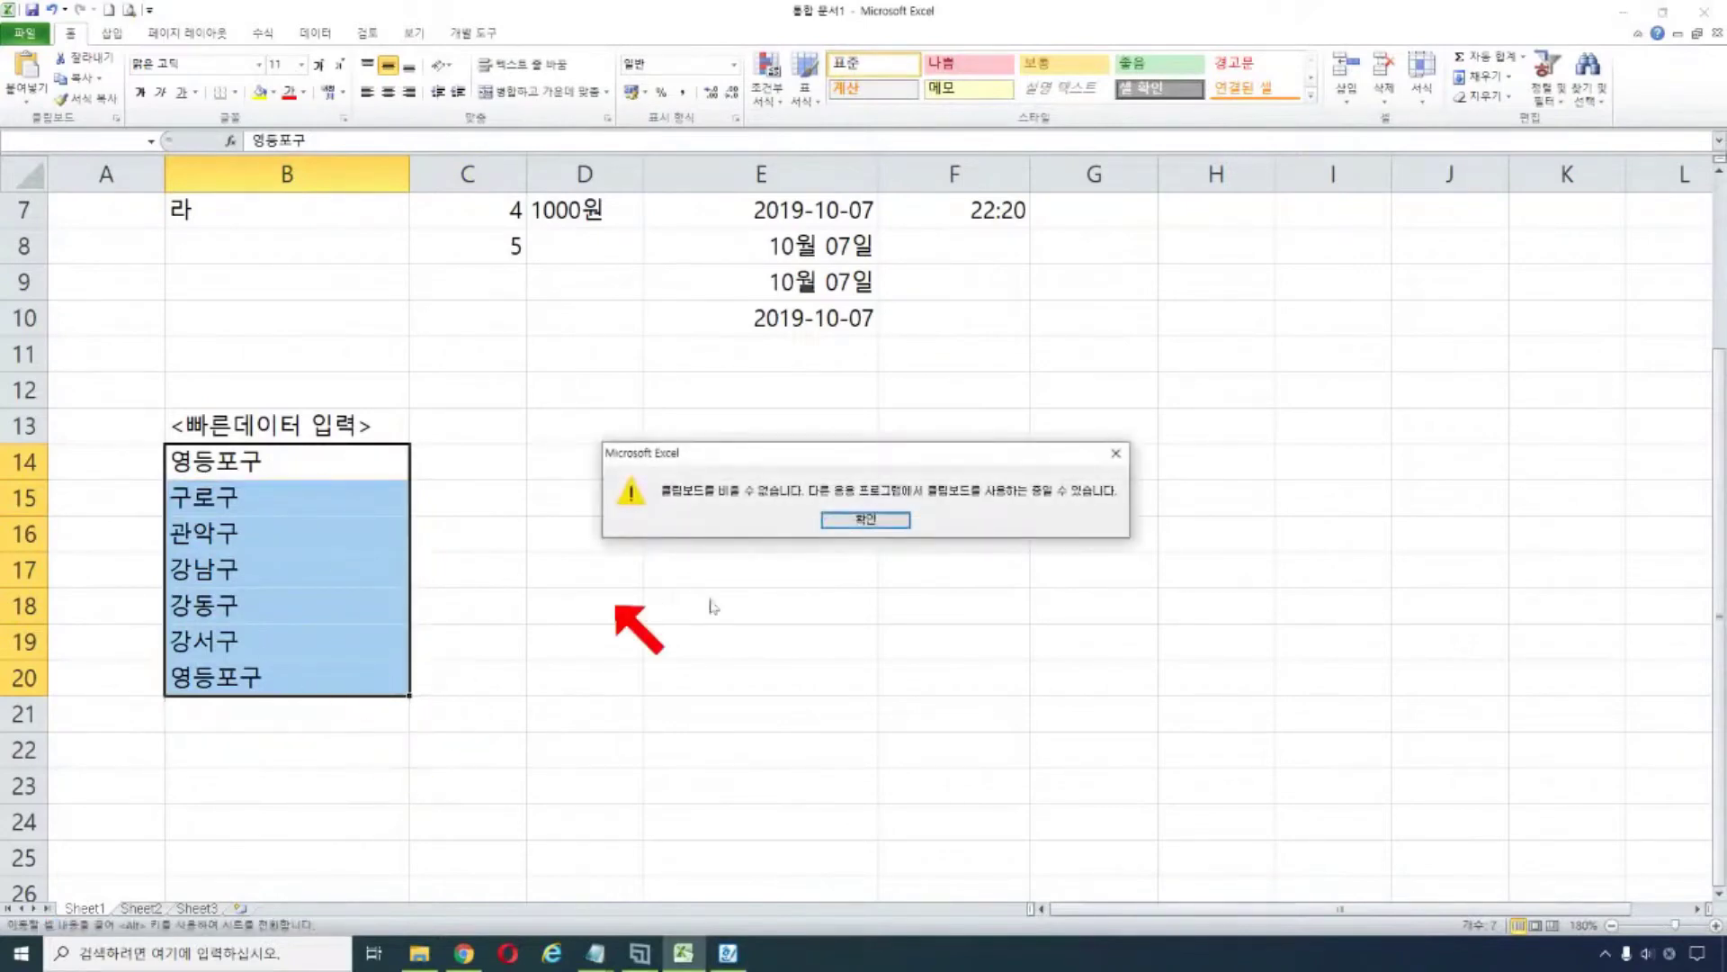
pyautogui.click(877, 520)
# - Enter the label 자동완성 in cell B14 above the district list
pyautogui.click(259, 464)
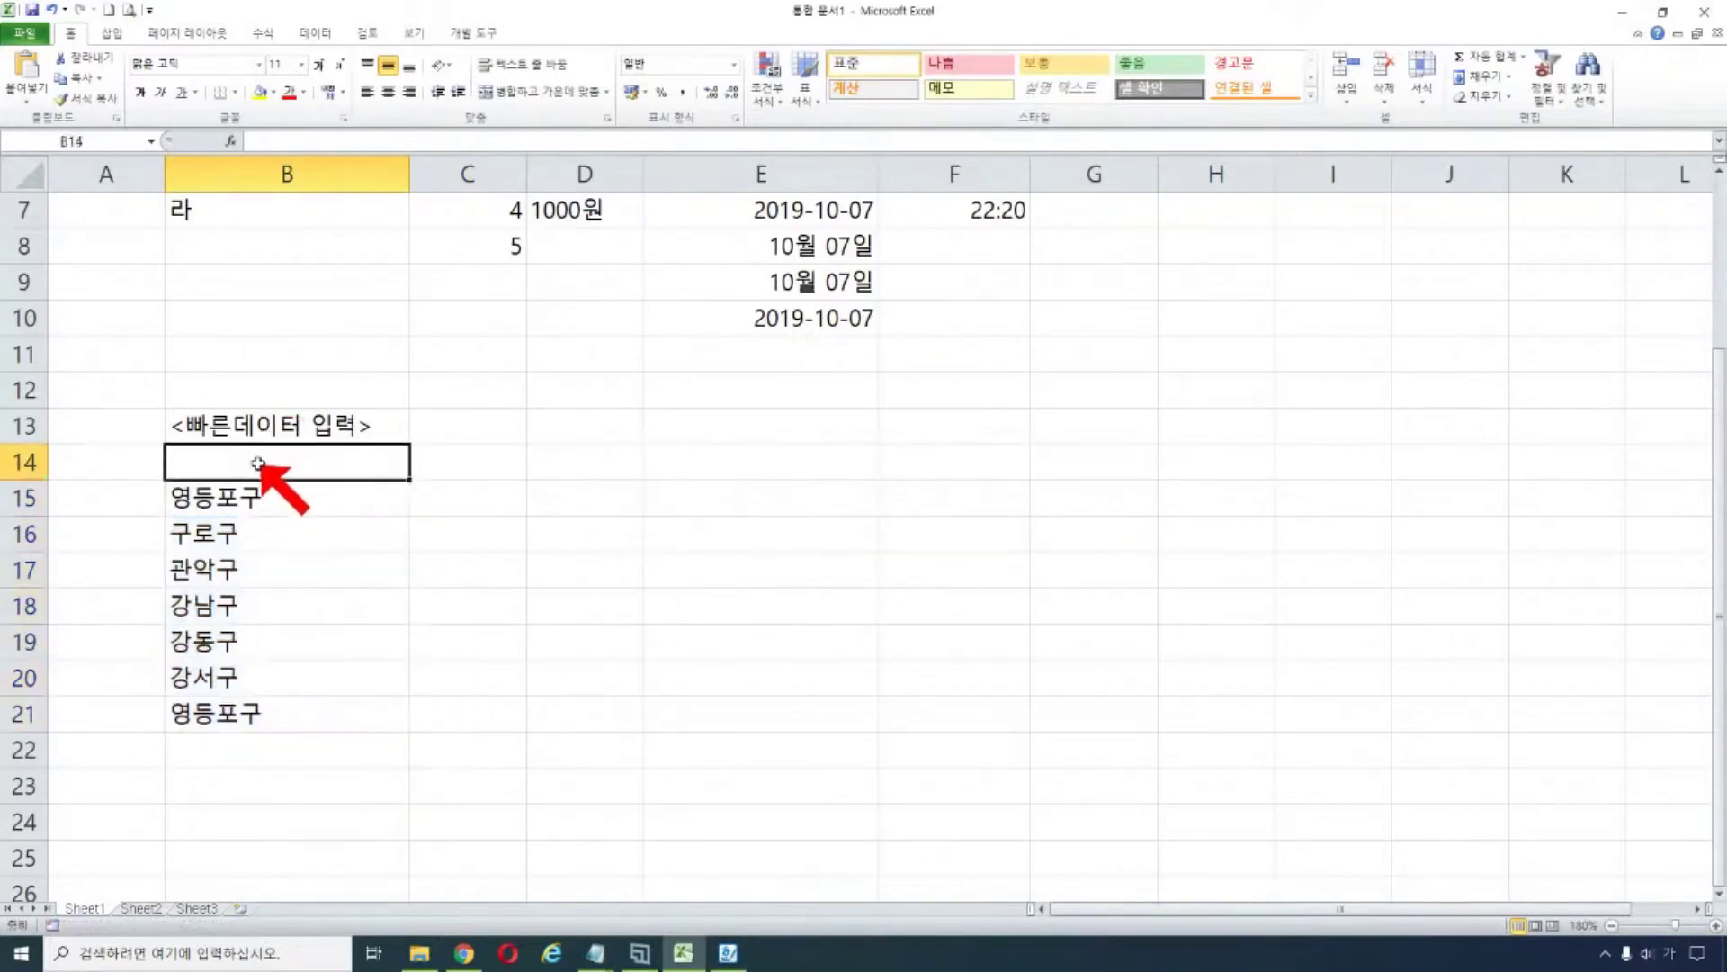
pyautogui.write('자')
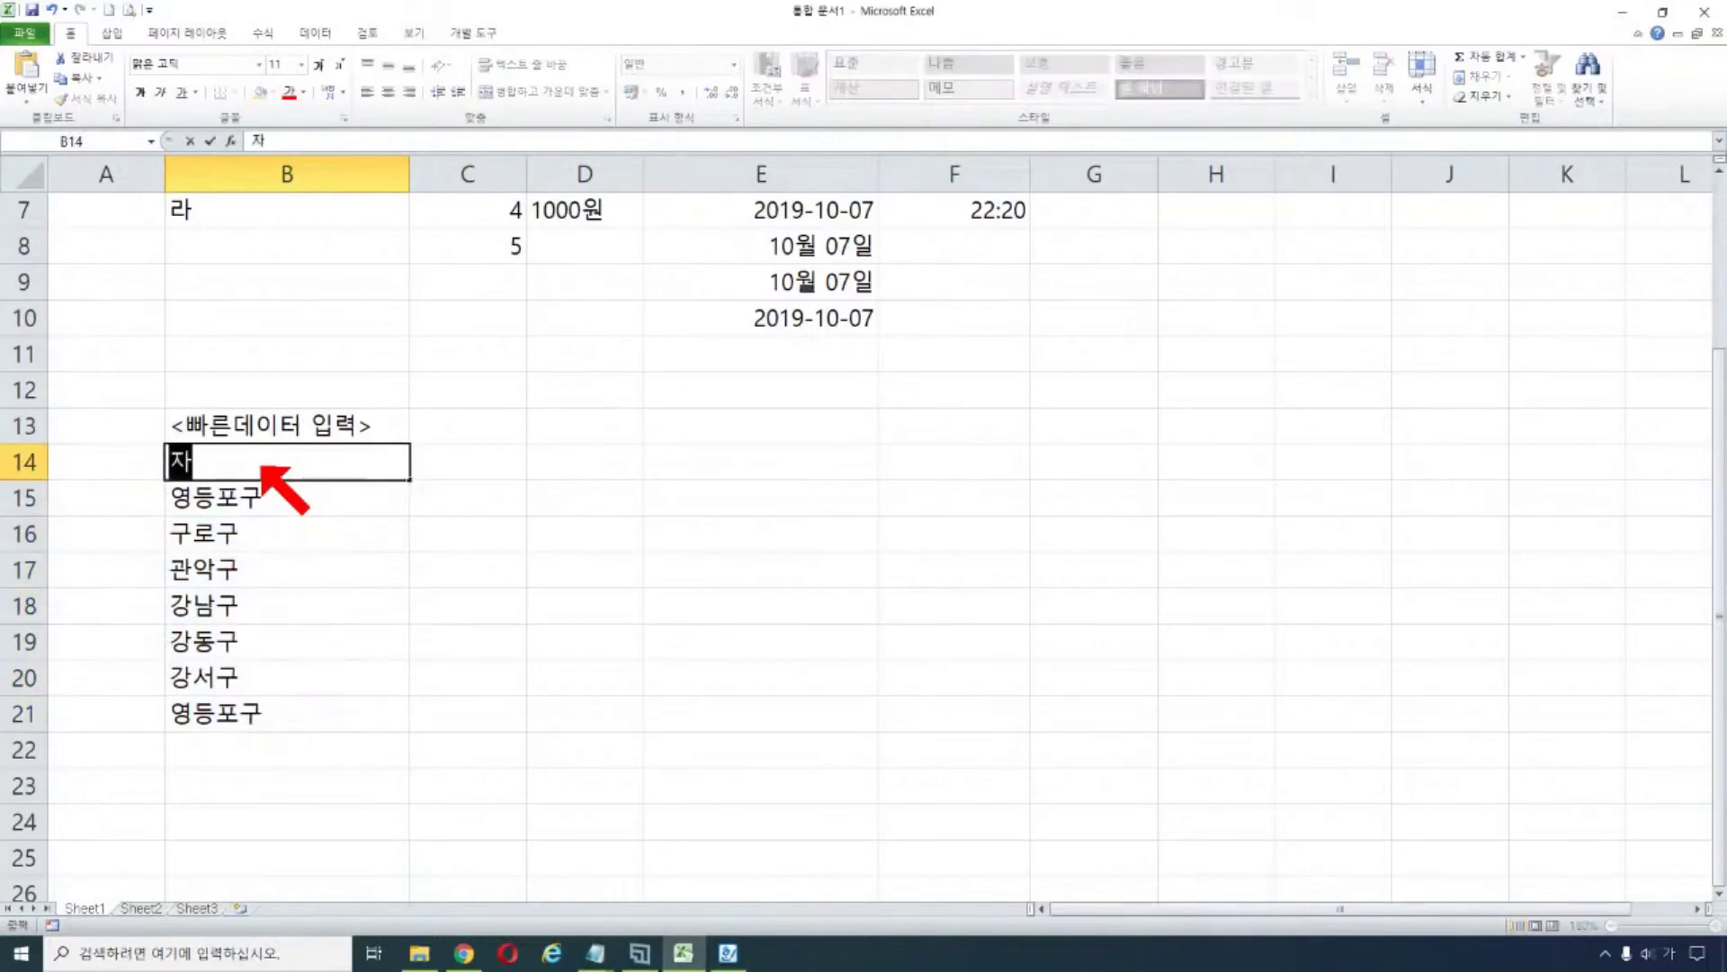
pyautogui.write('동완성')
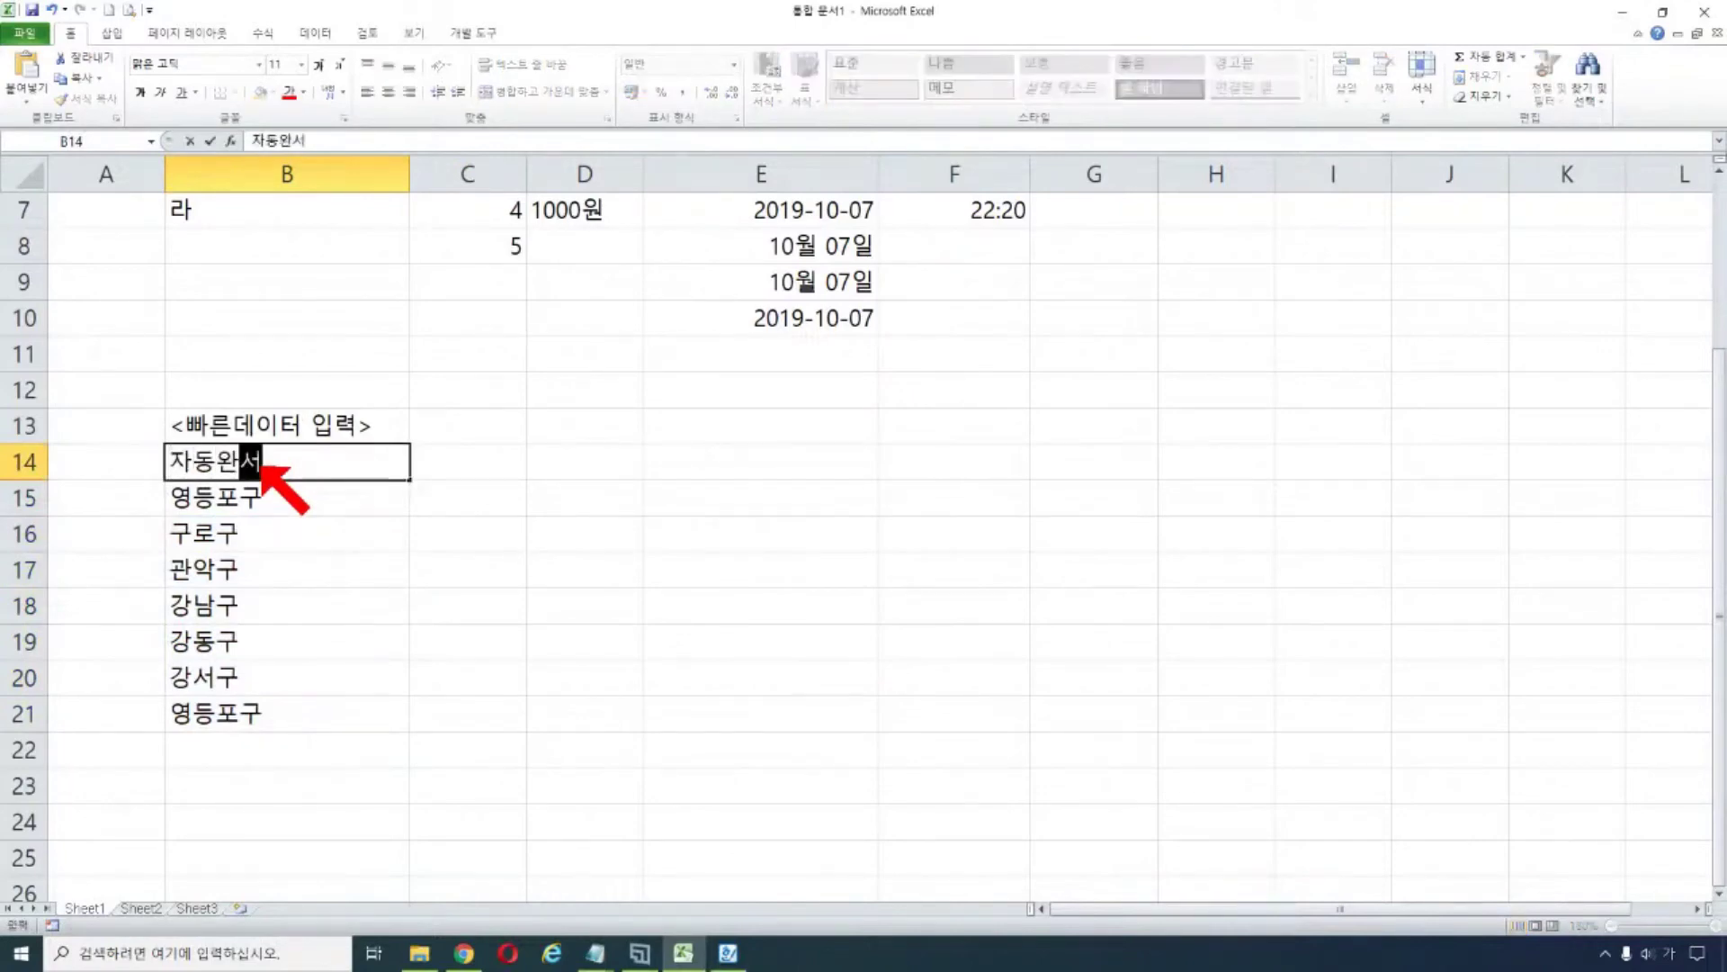
pyautogui.press('Tab')
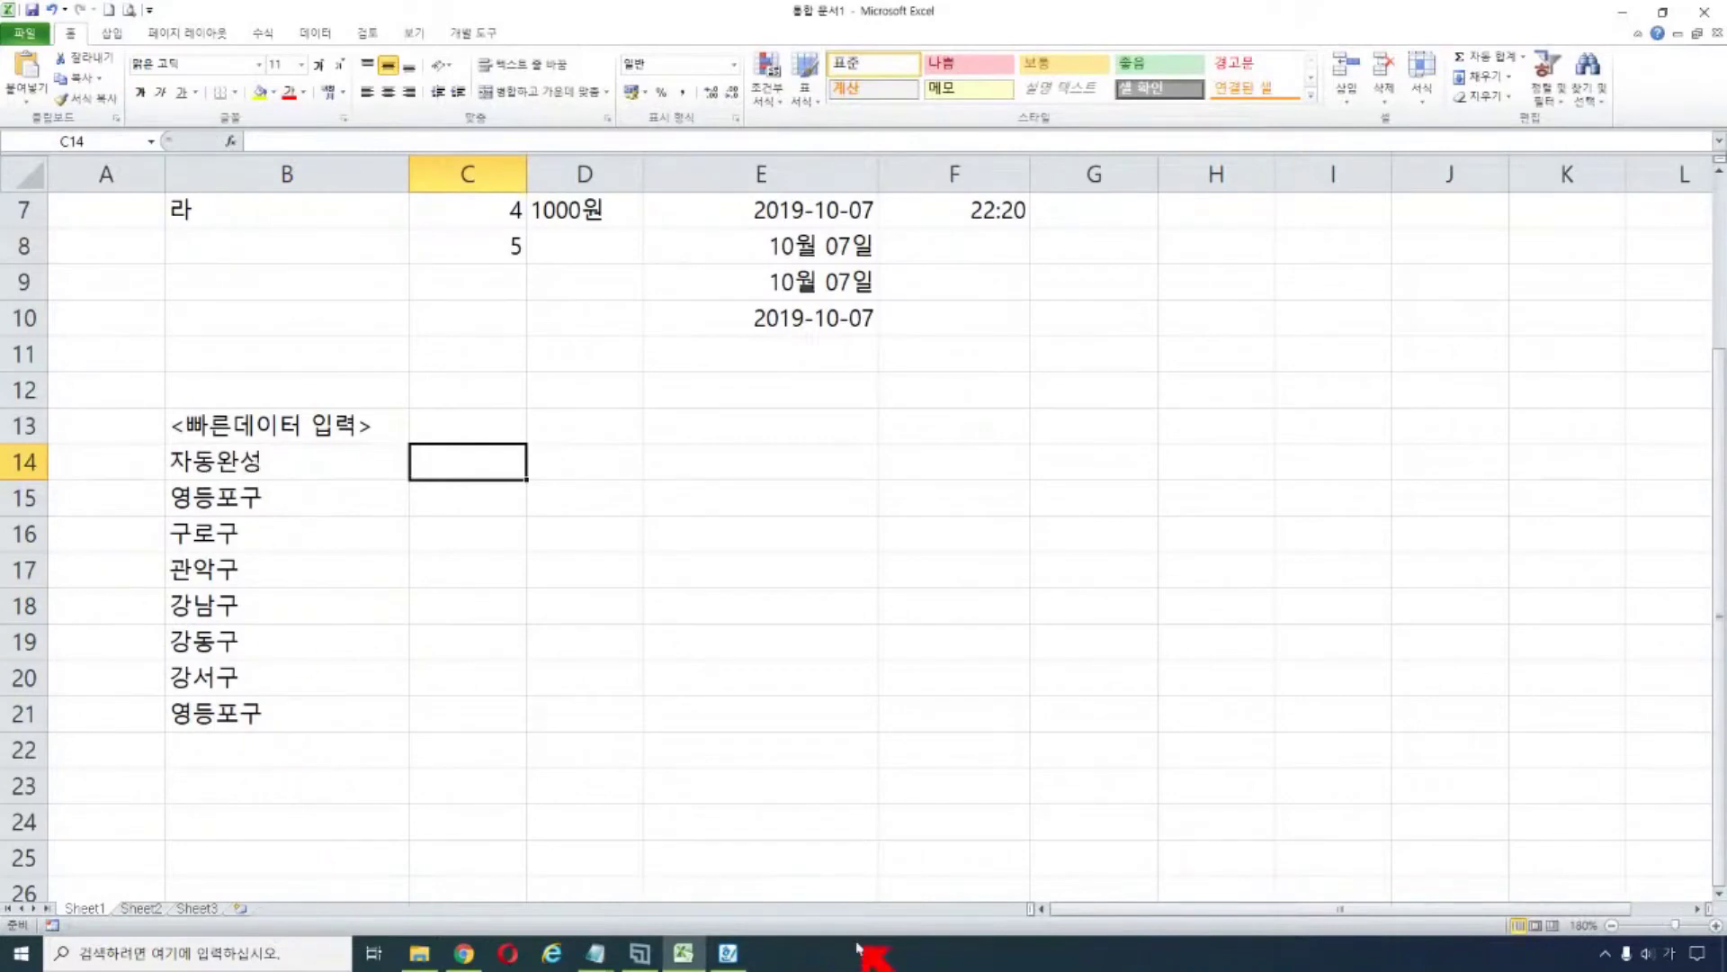
# - Review the 여러줄 입력 entry in the lesson notes and return to cell C14 in the Excel workbook
pyautogui.click(594, 954)
pyautogui.click(751, 872)
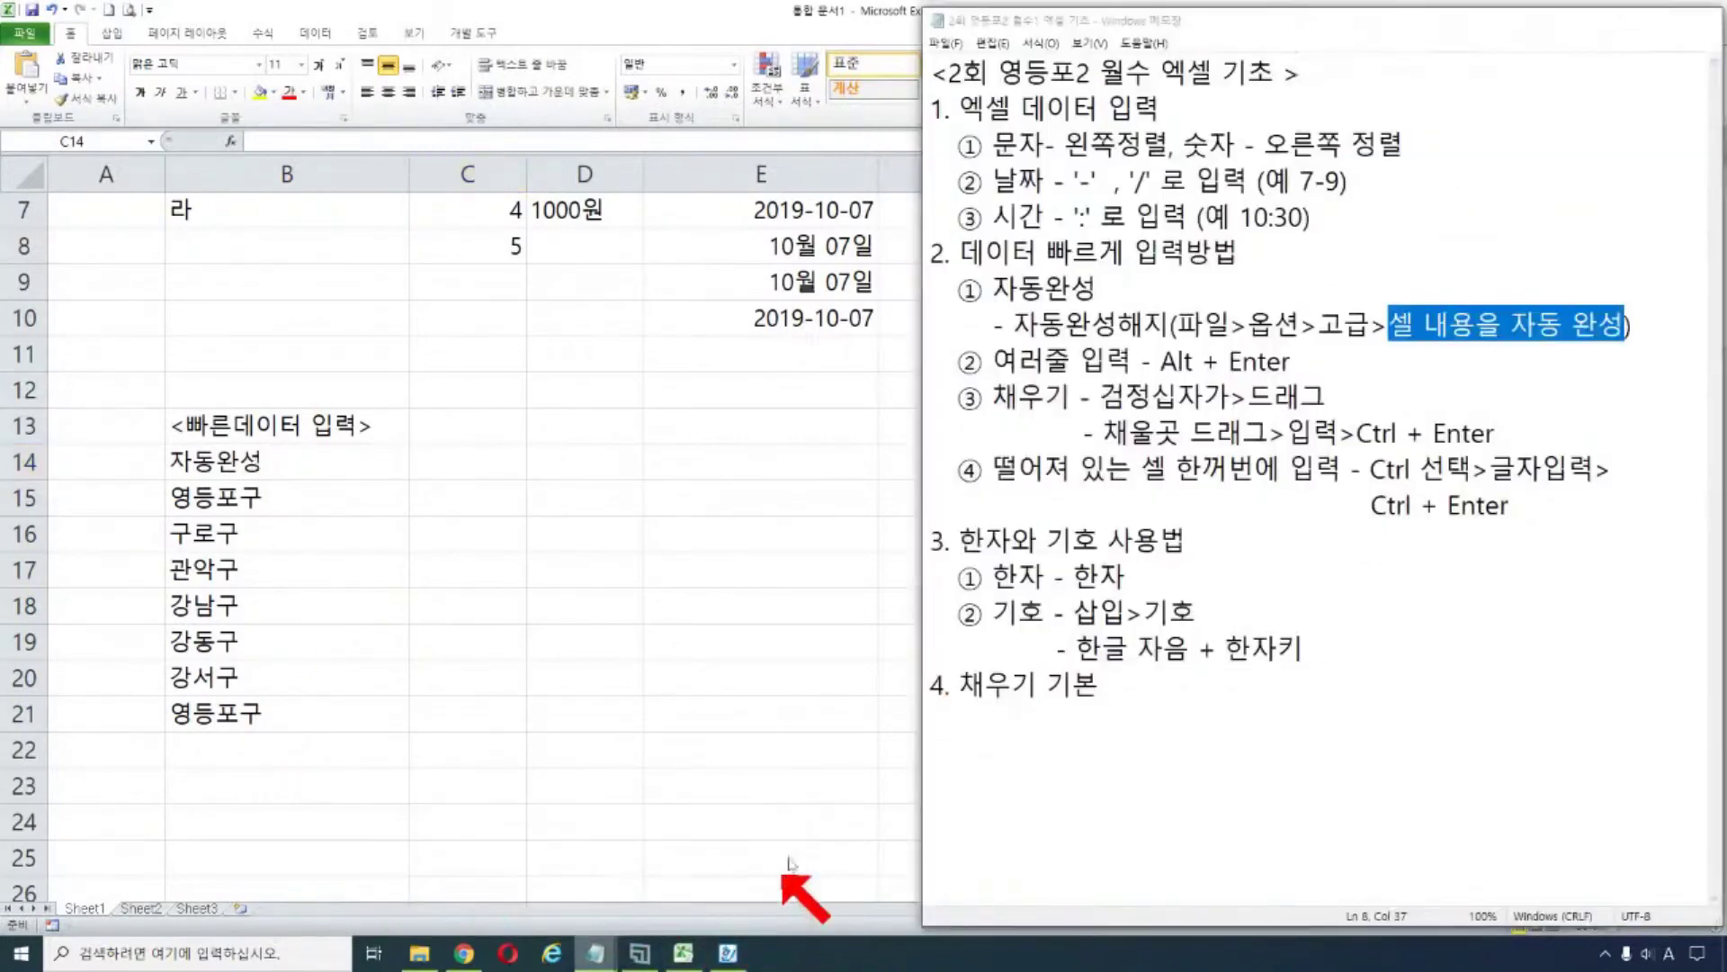
pyautogui.click(997, 362)
pyautogui.moveTo(1003, 360); pyautogui.dragTo(1323, 396)
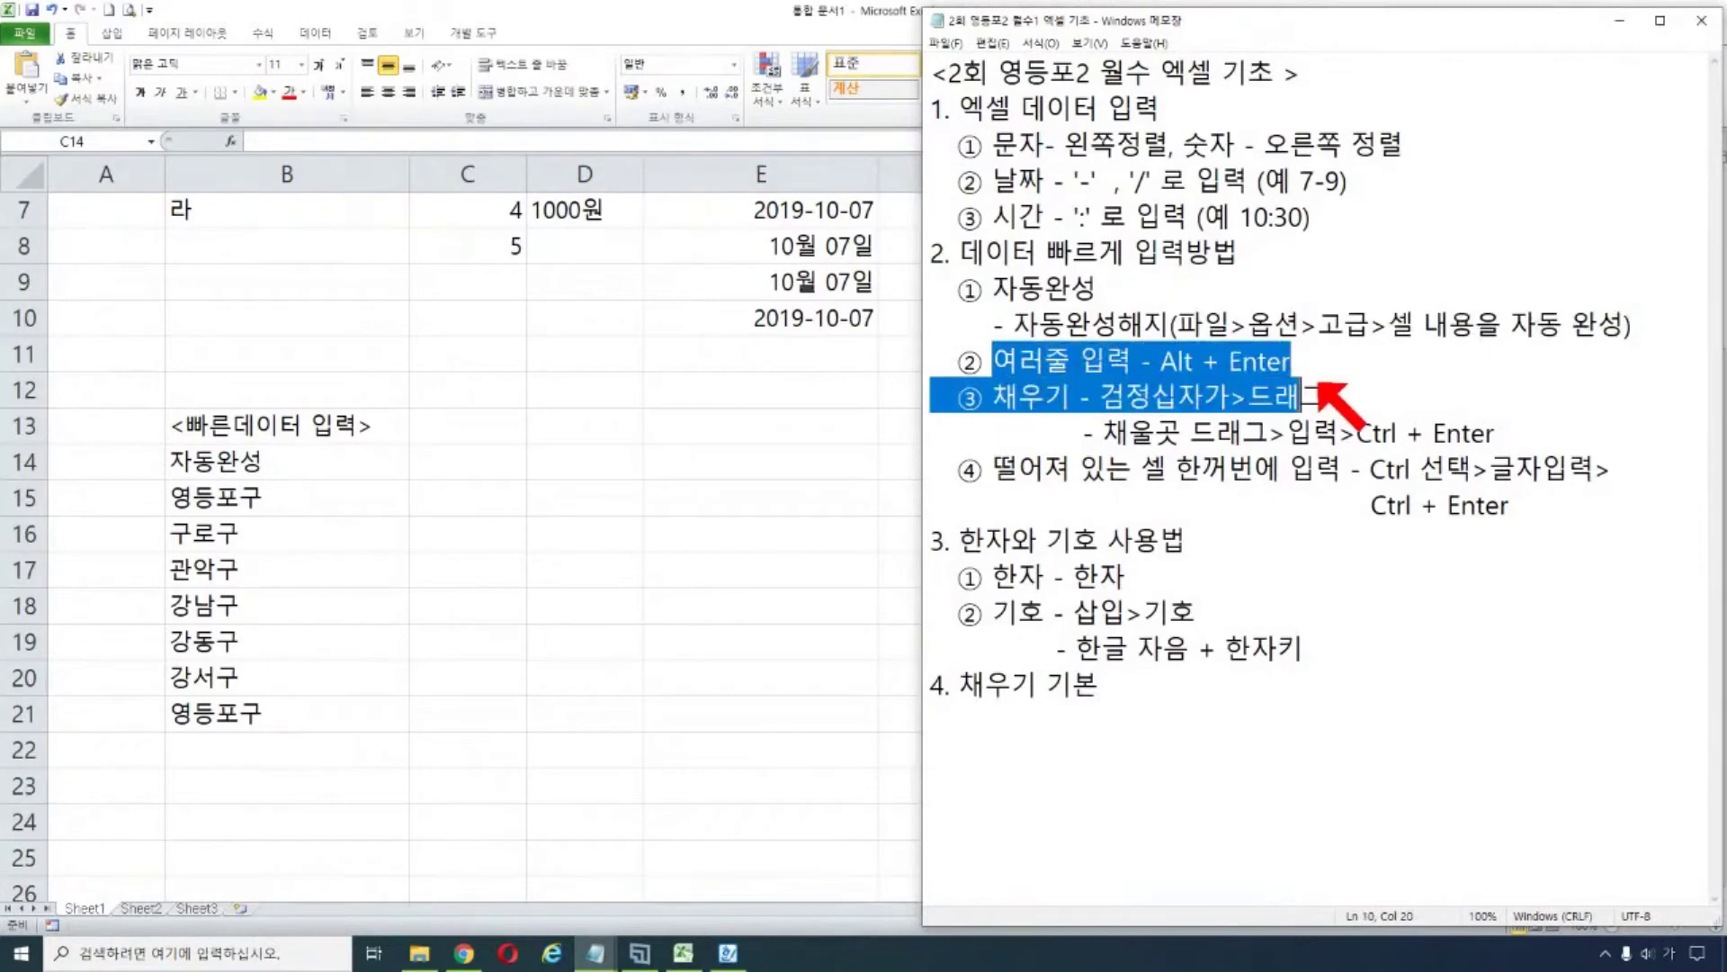
pyautogui.click(1322, 397)
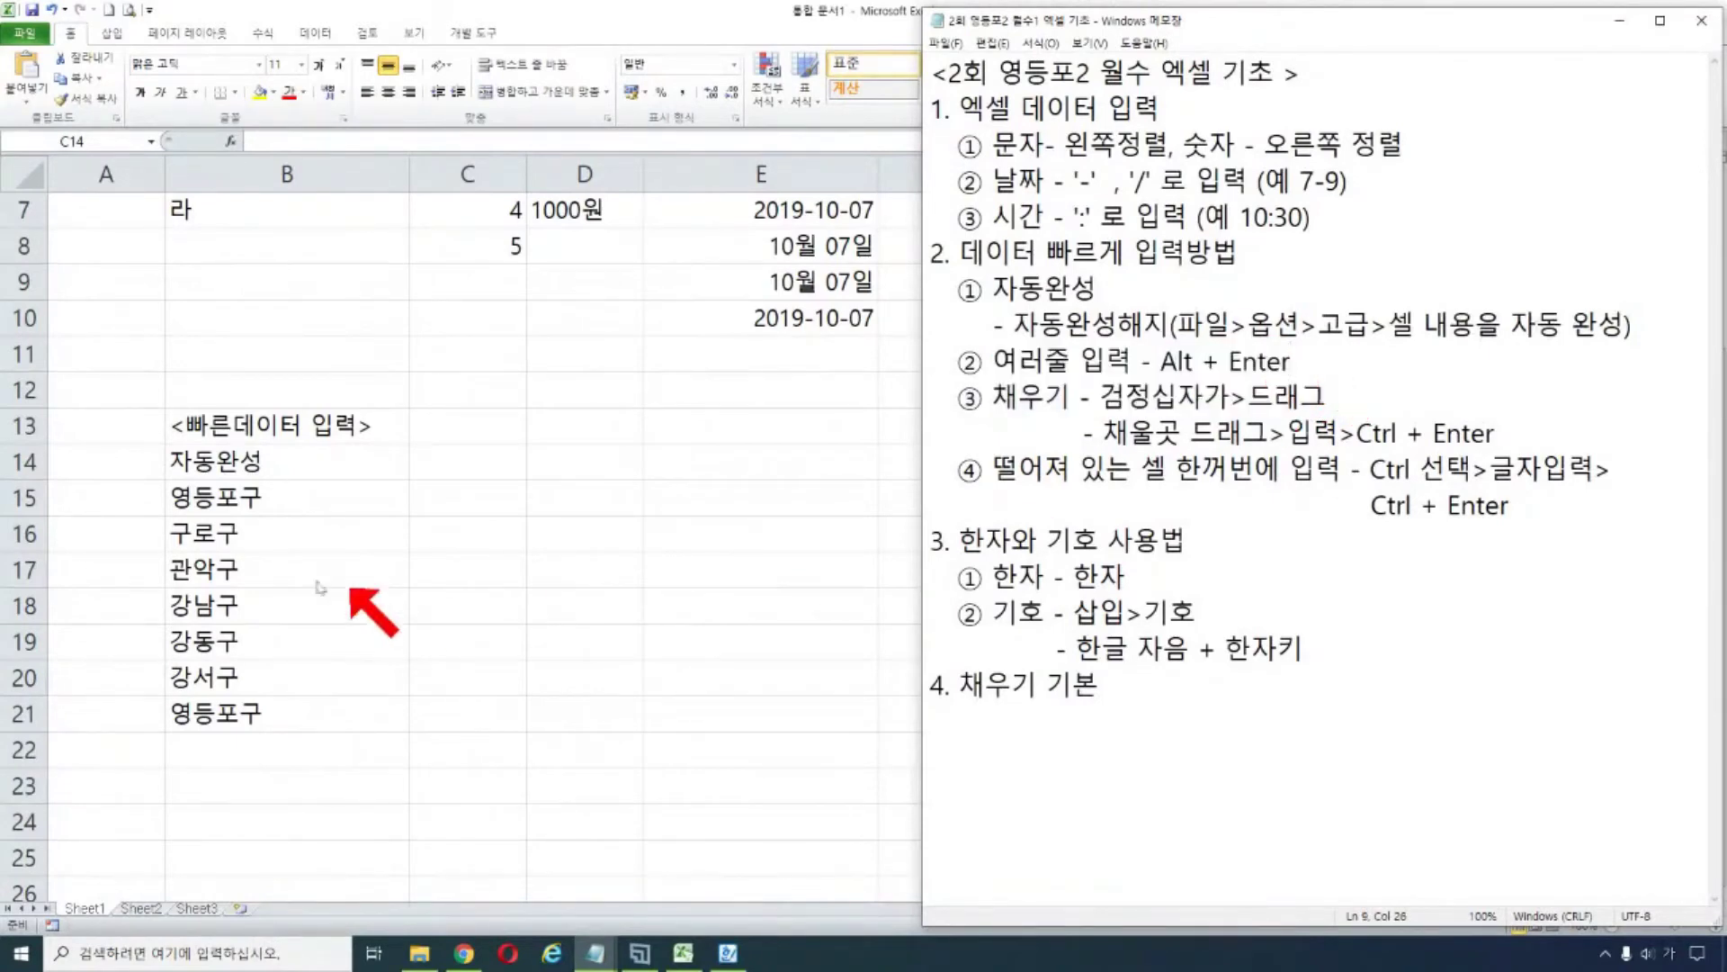
pyautogui.click(447, 483)
pyautogui.click(450, 488)
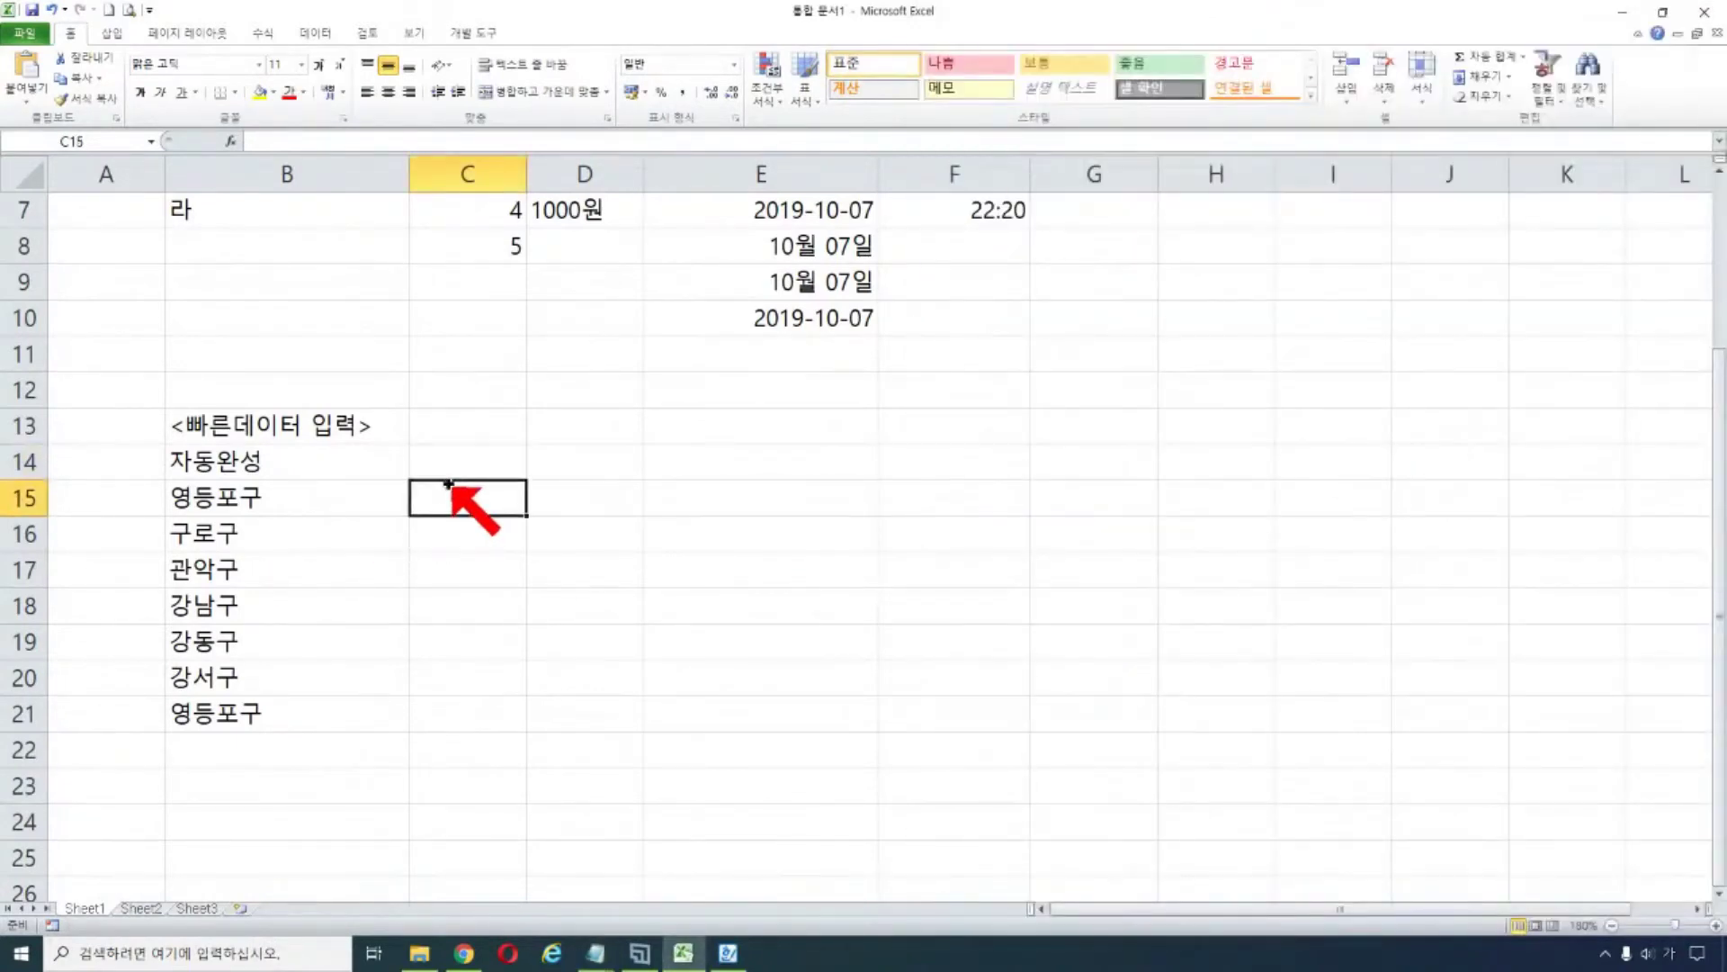
pyautogui.click(449, 467)
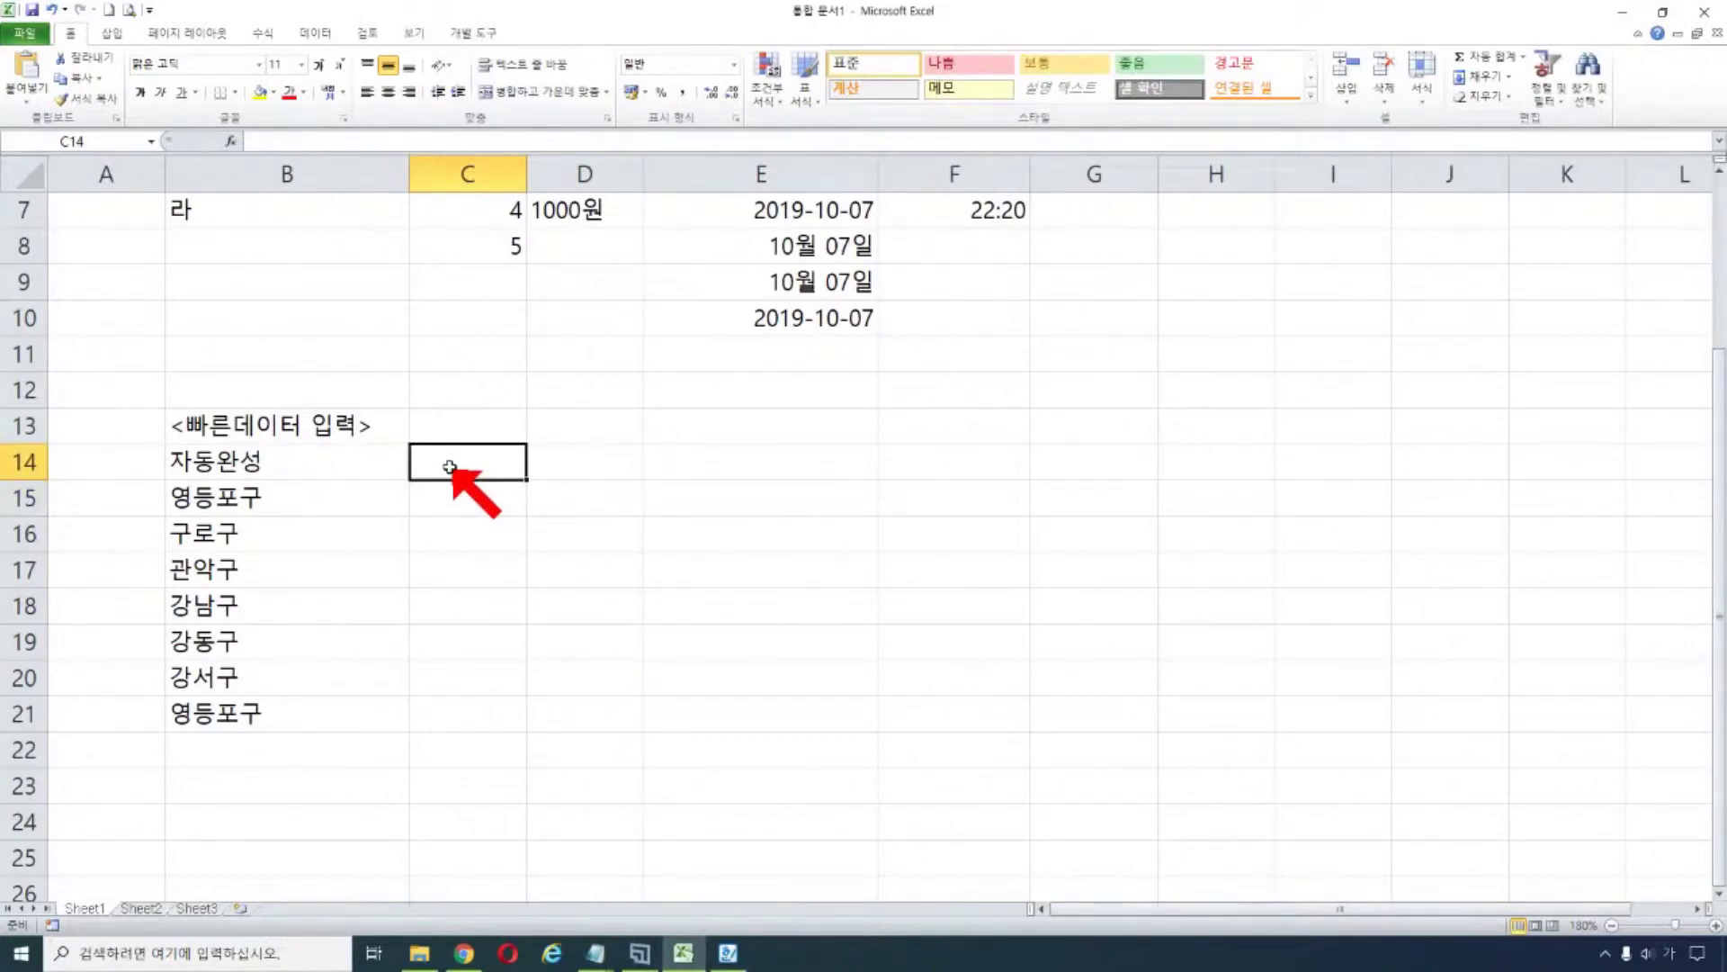
pyautogui.write('에겟')
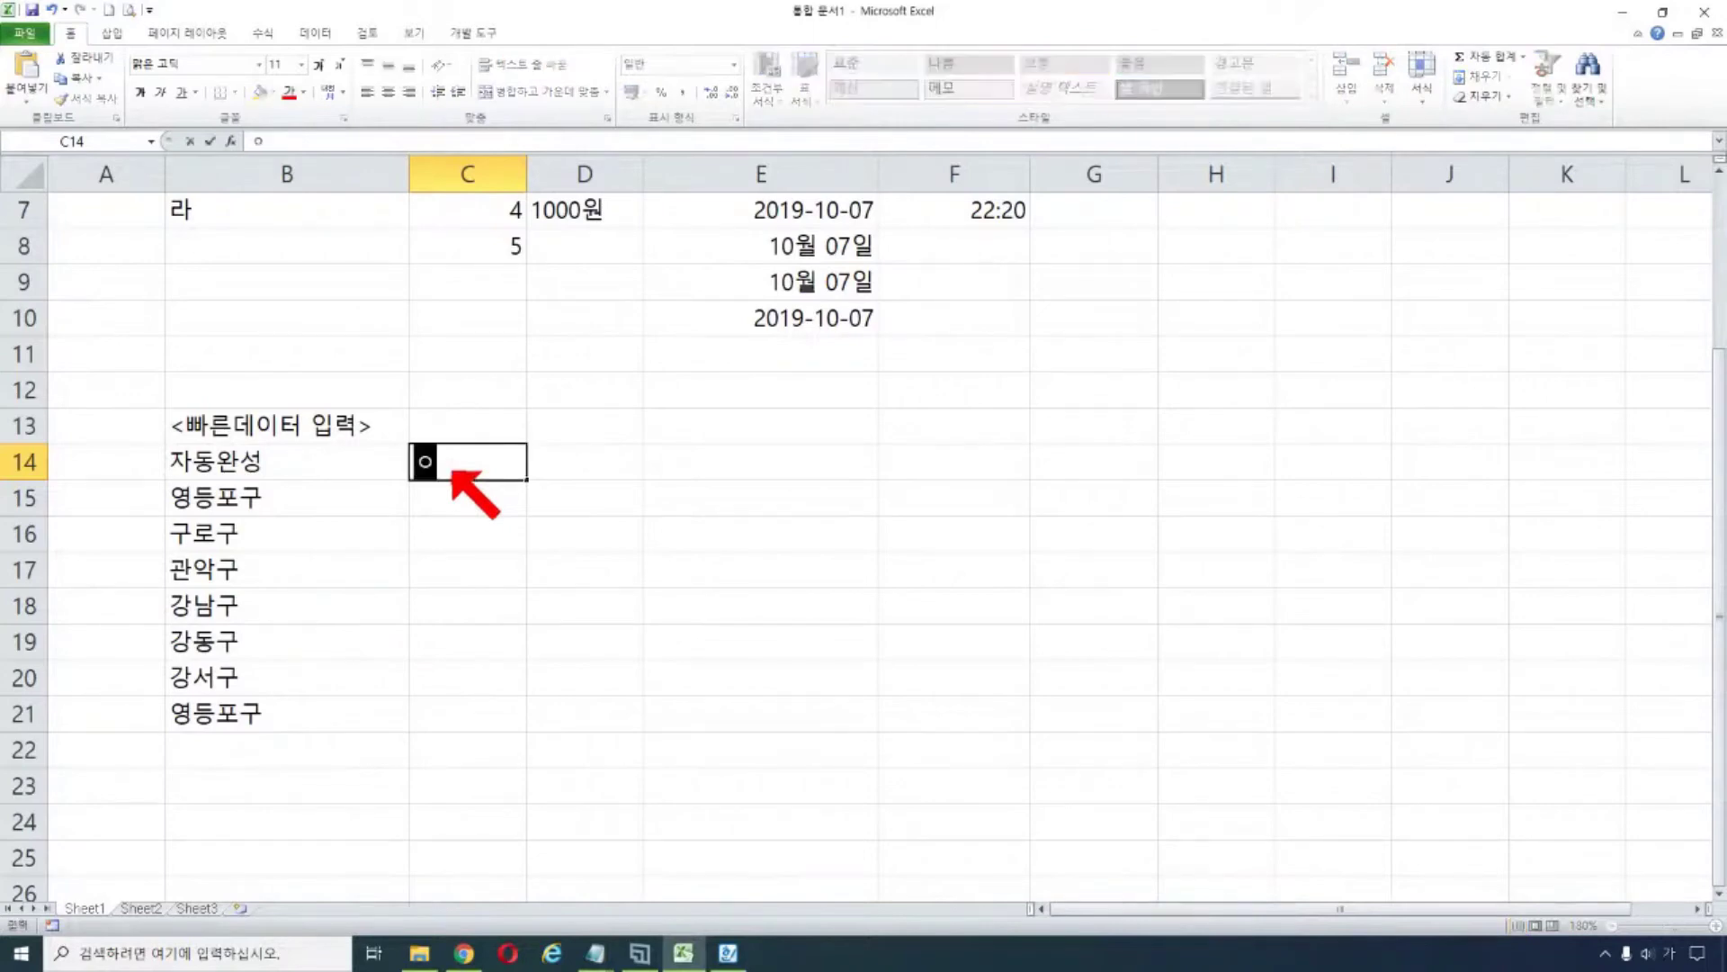
pyautogui.press('BackSpace')
pyautogui.press('BackSpace')
pyautogui.press('BackSpace')
pyautogui.press('BackSpace')
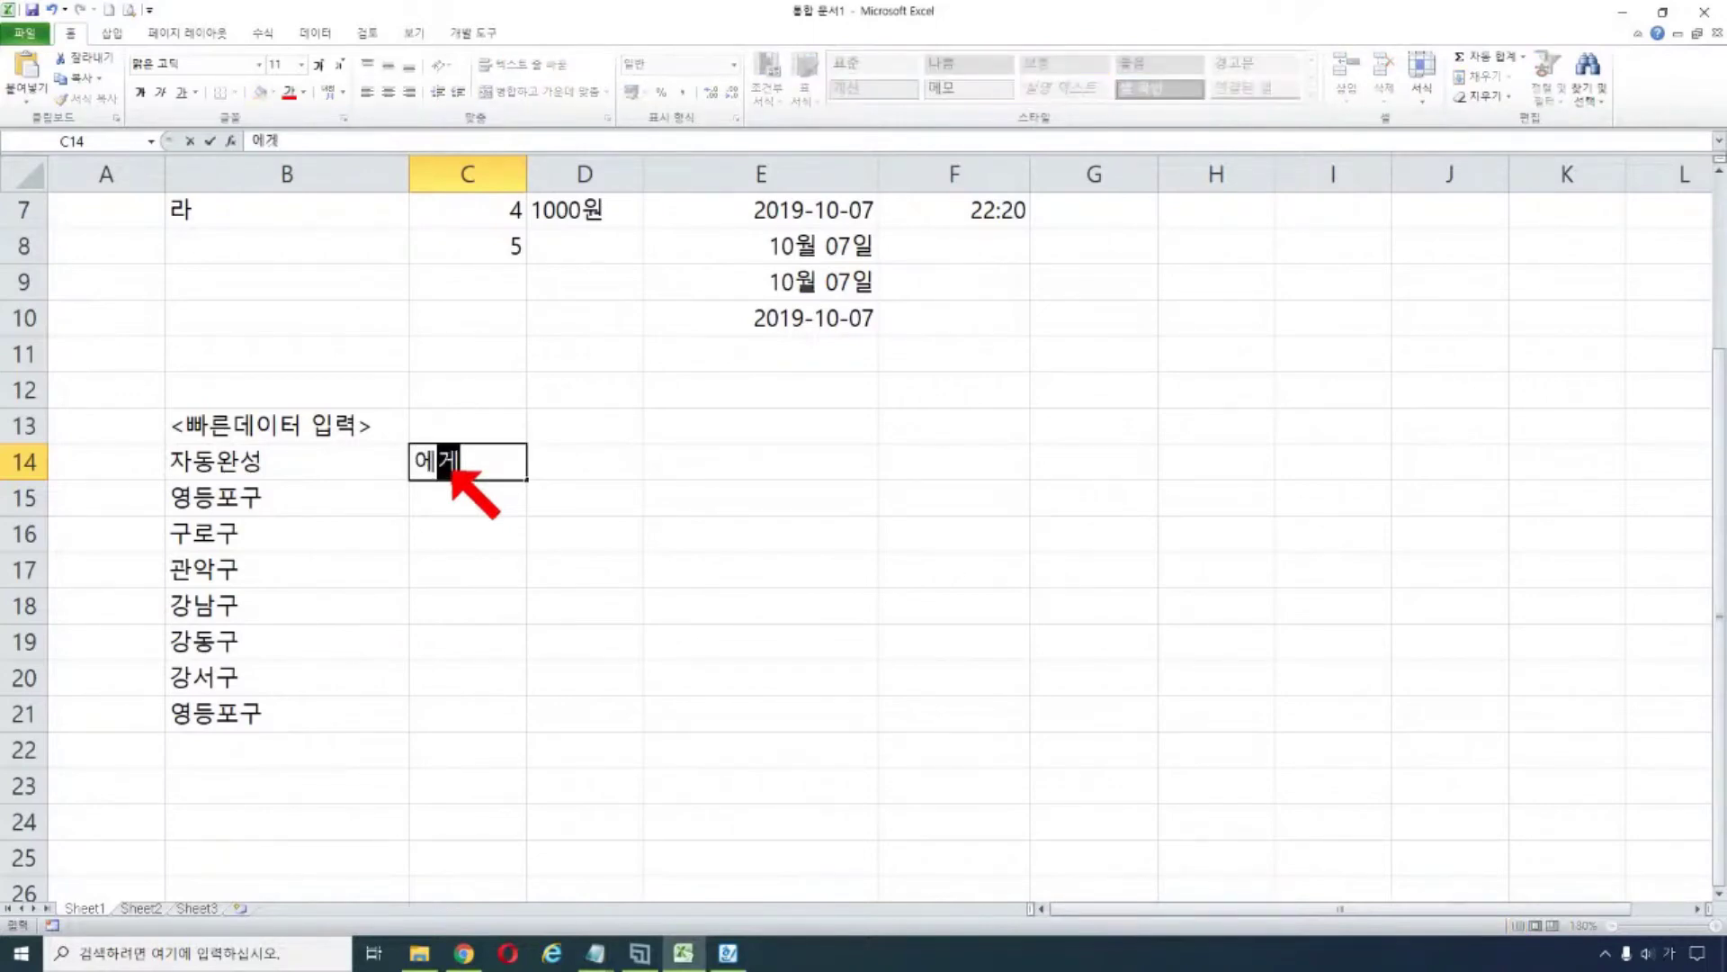
pyautogui.write('ㄴㅔㄱ')
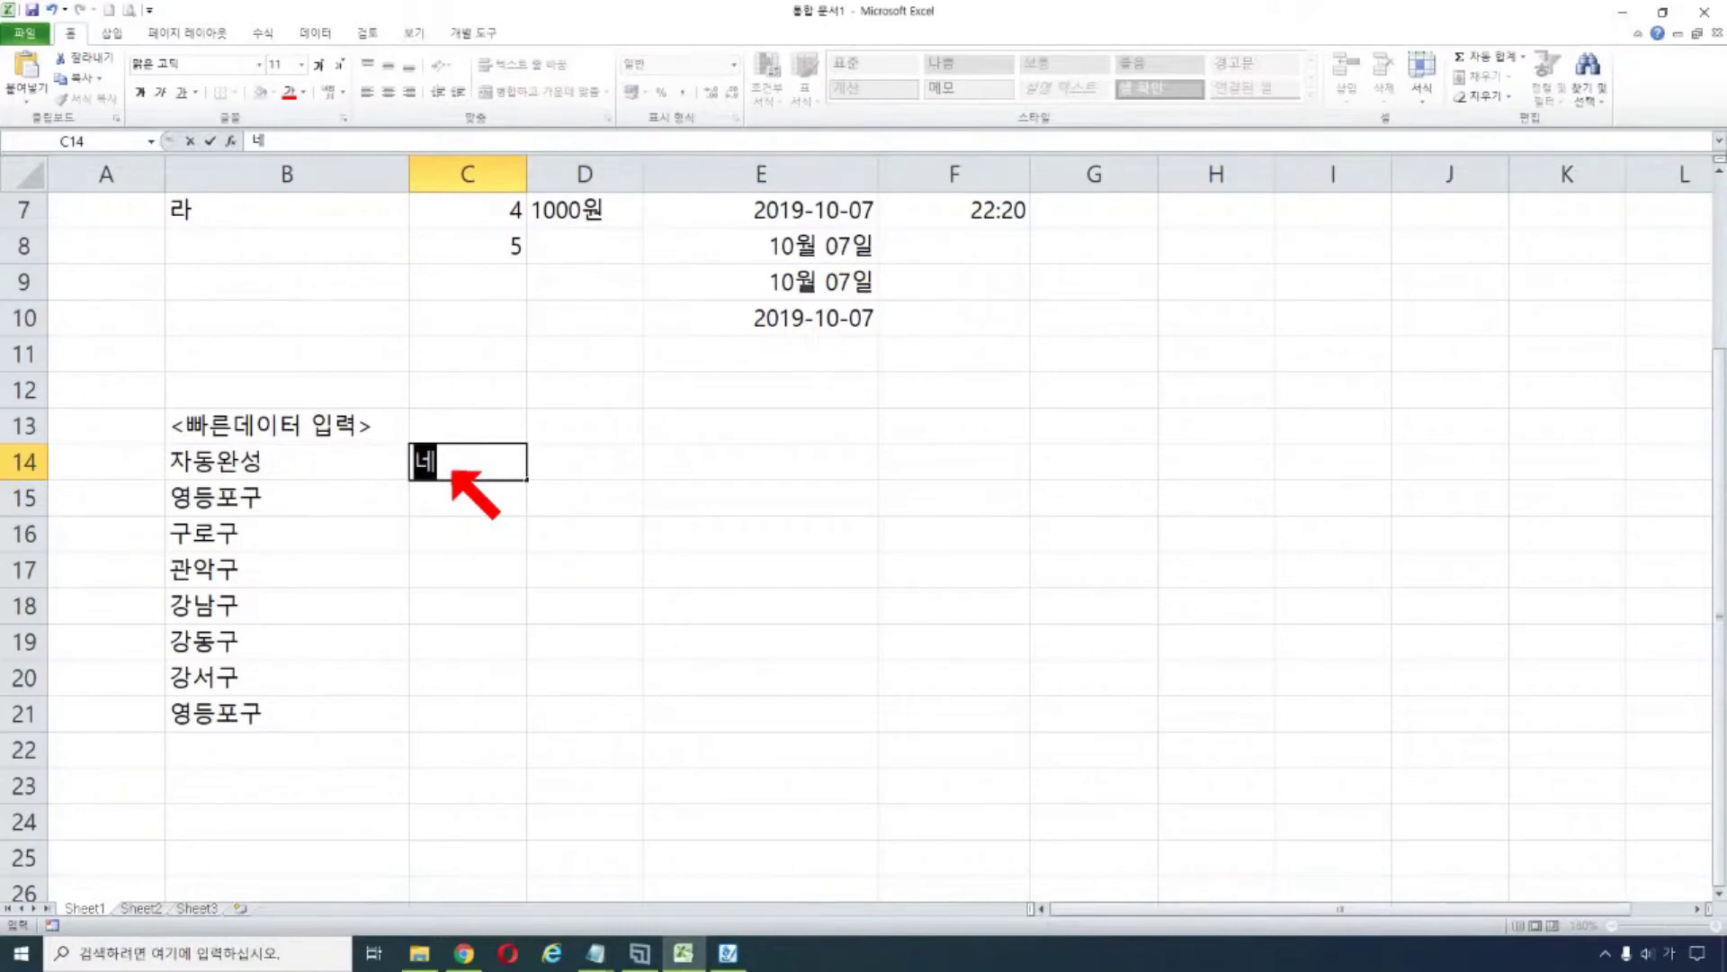
pyautogui.write('셀')
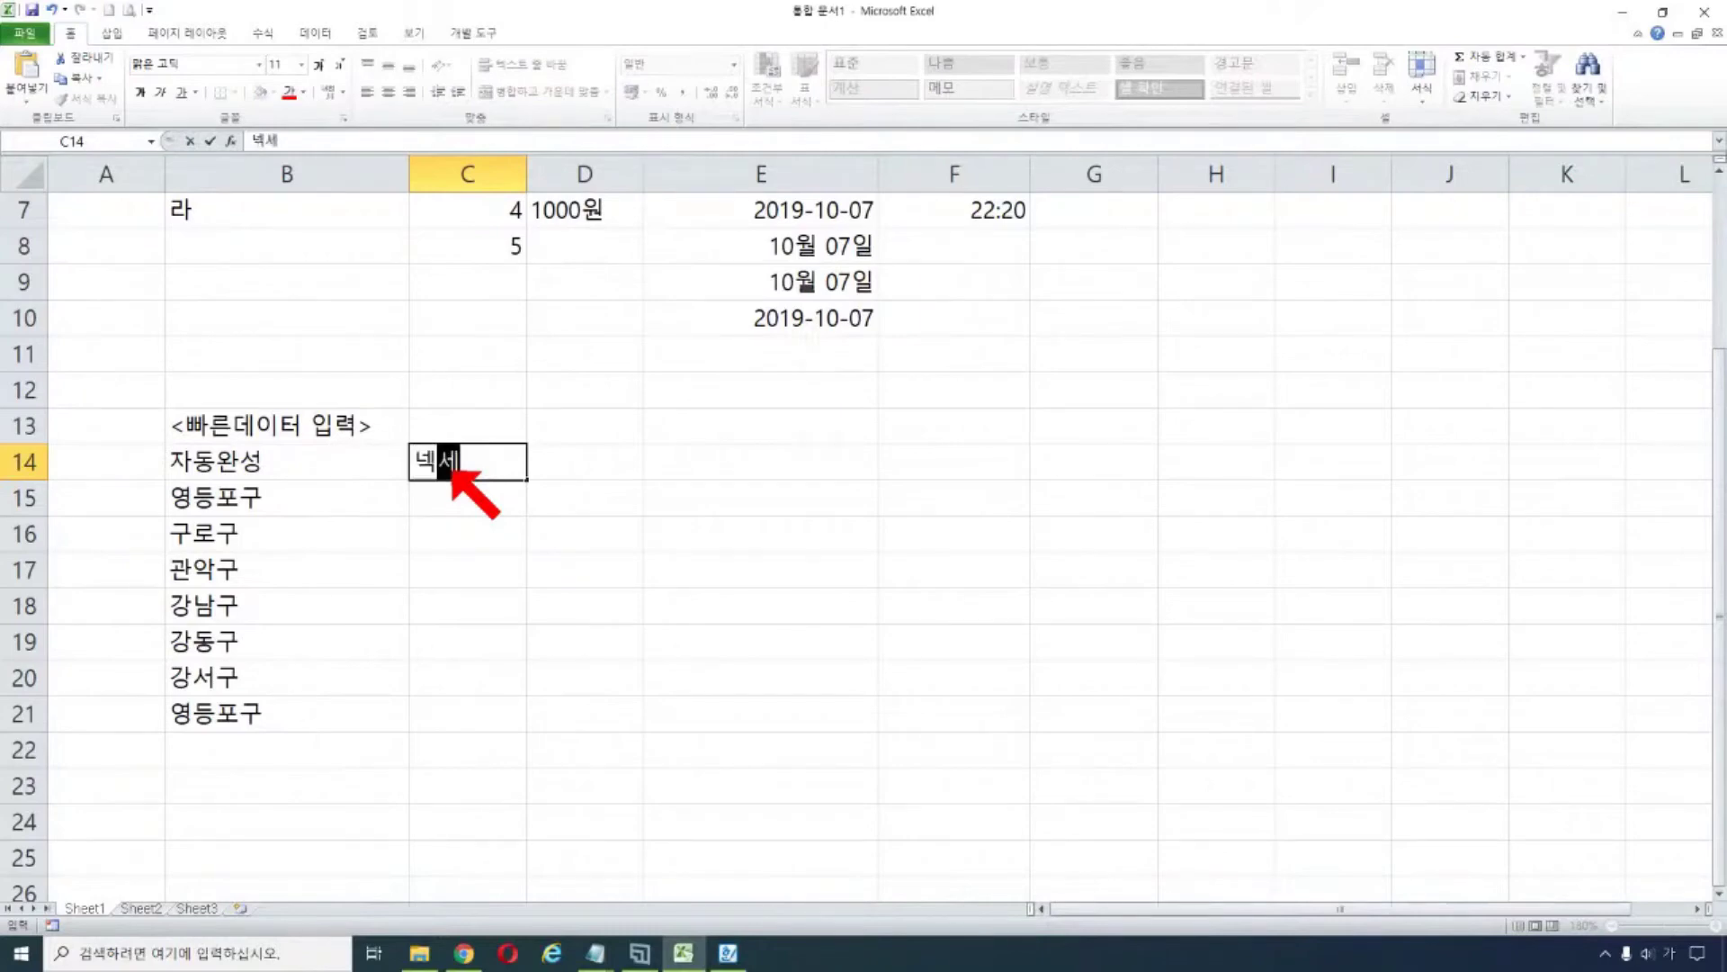
pyautogui.press('BackSpace')
pyautogui.press('BackSpace')
pyautogui.press('BackSpace')
pyautogui.press('BackSpace')
# - Enter 엑셀 in cell C14 and select that cell again
pyautogui.write('엑셀')
pyautogui.click(454, 495)
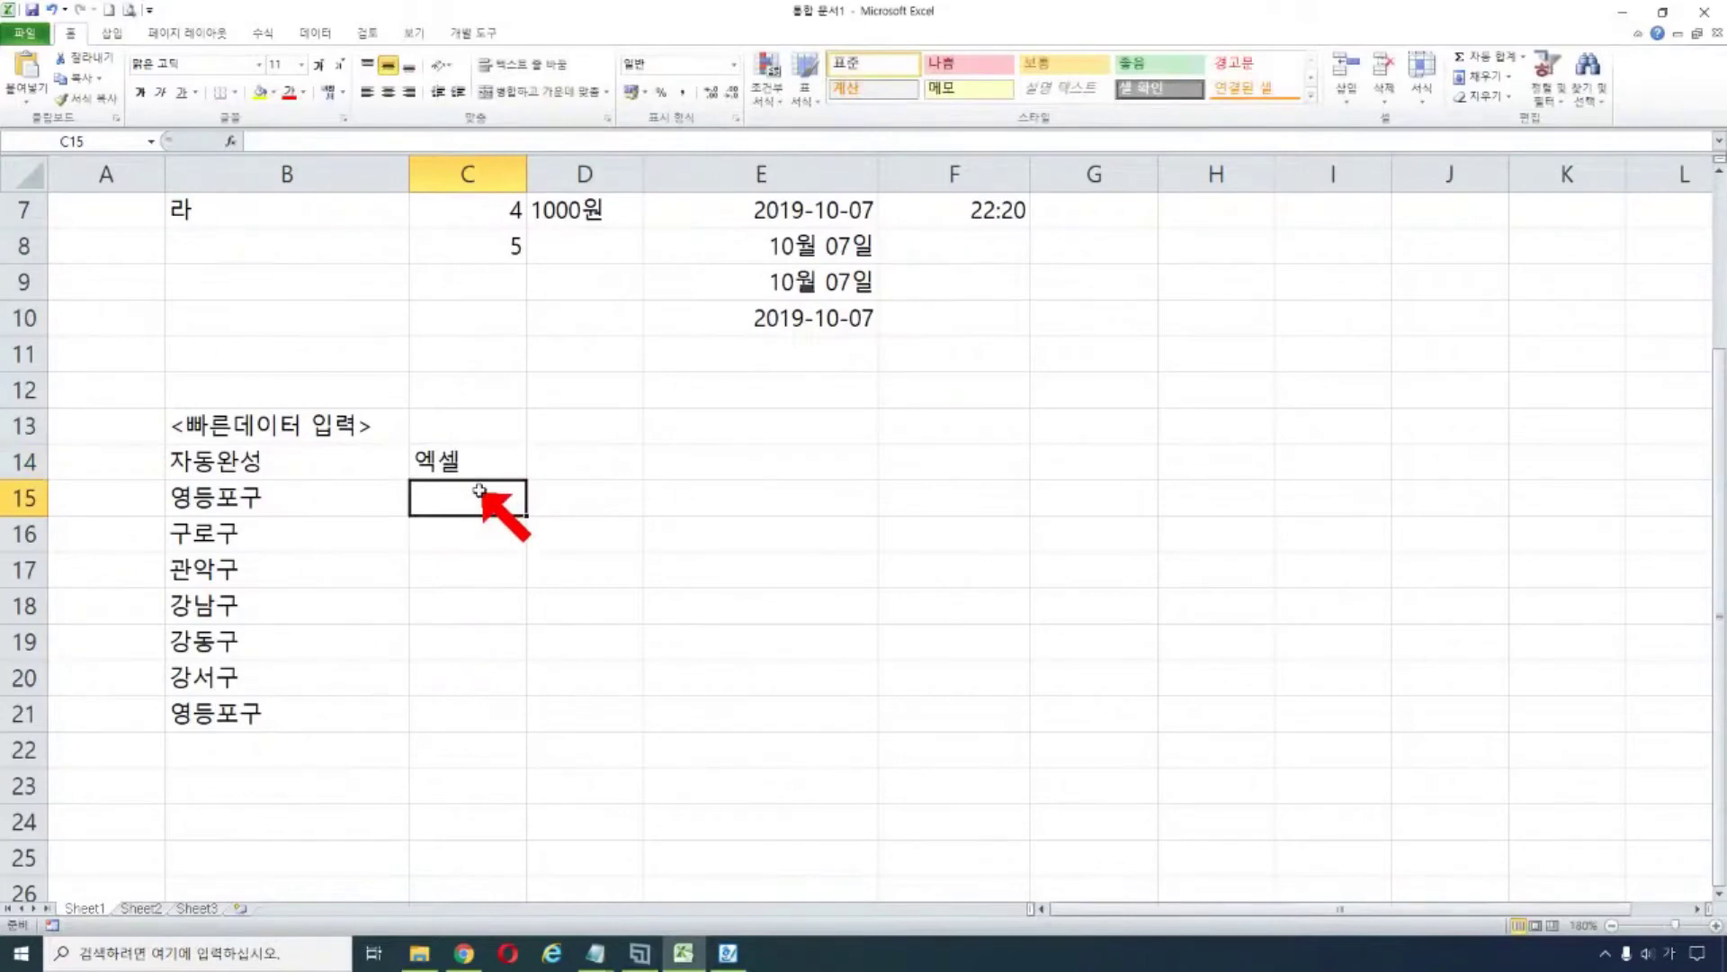
pyautogui.click(466, 460)
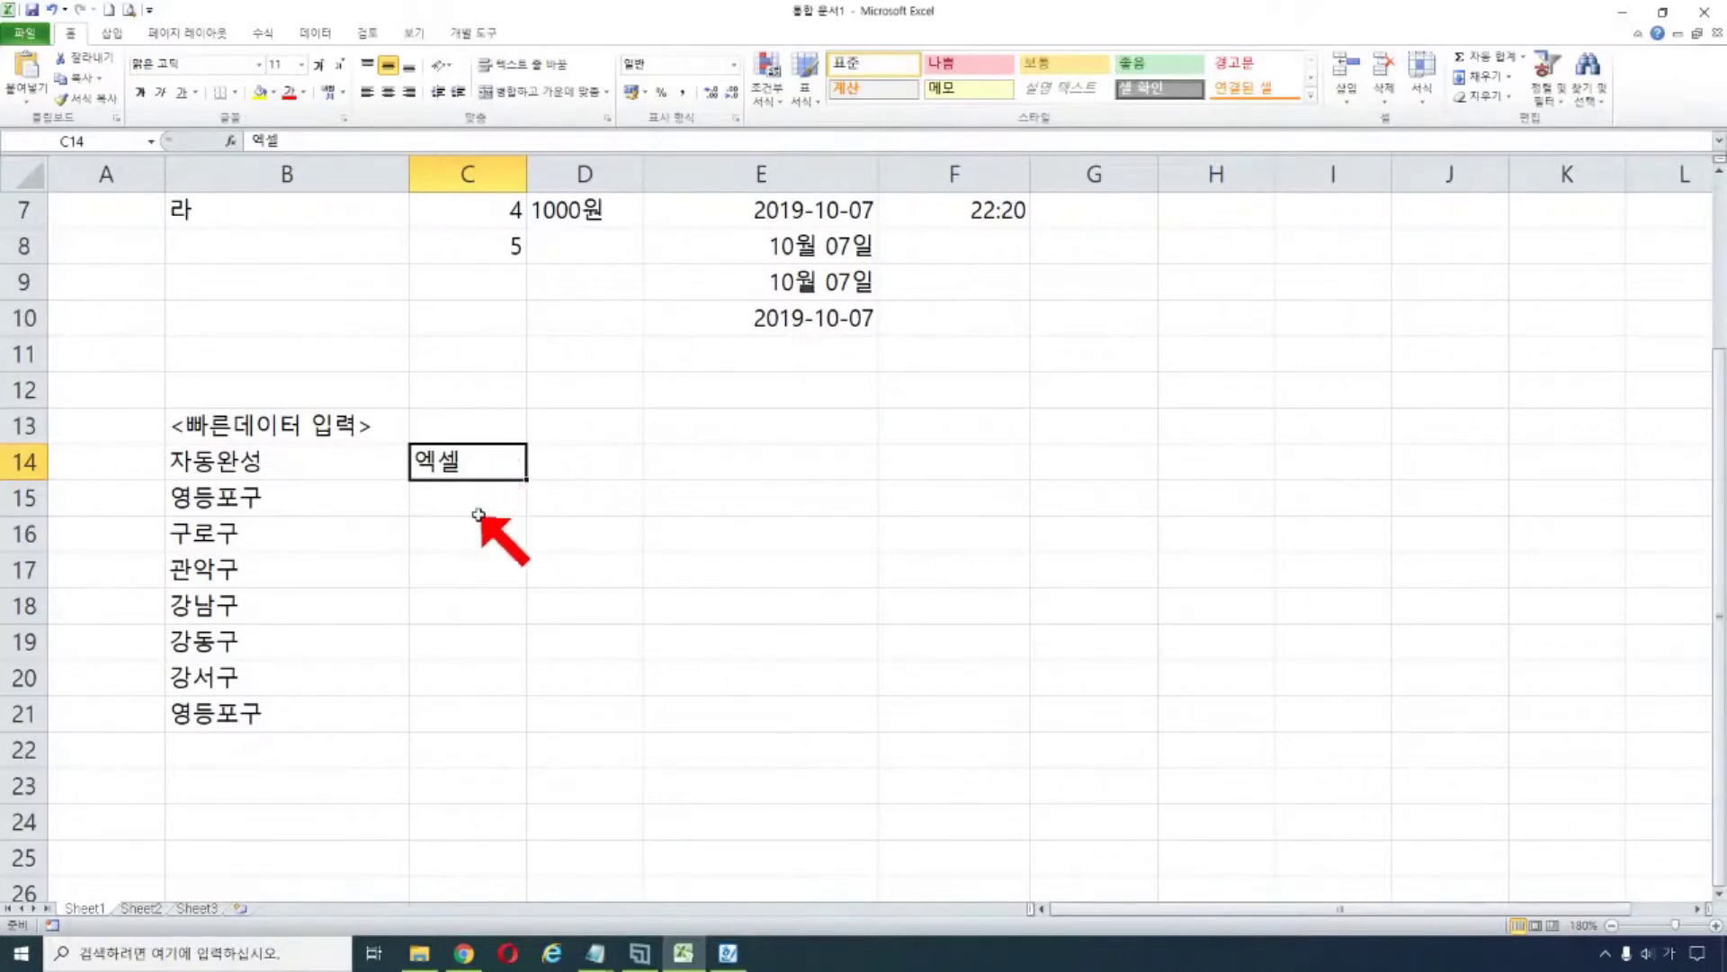
# - Add 2010 as a second line below 엑셀 within cell C14
pyautogui.doubleClick(463, 465)
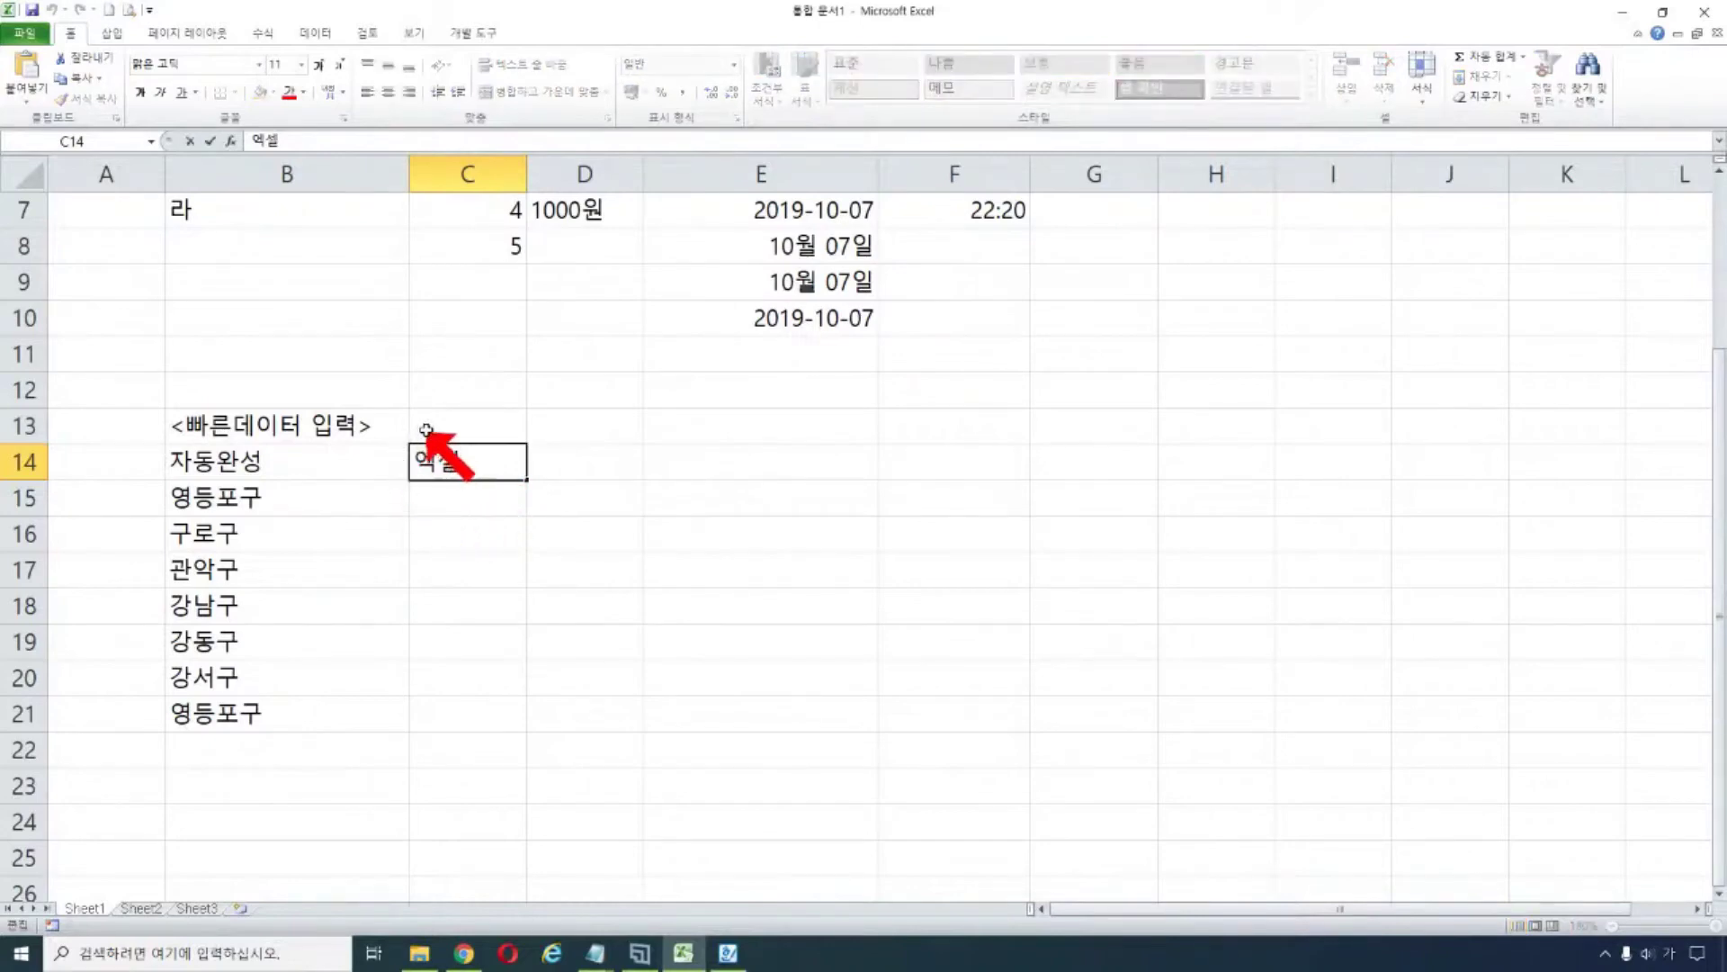
pyautogui.click(490, 528)
pyautogui.click(467, 469)
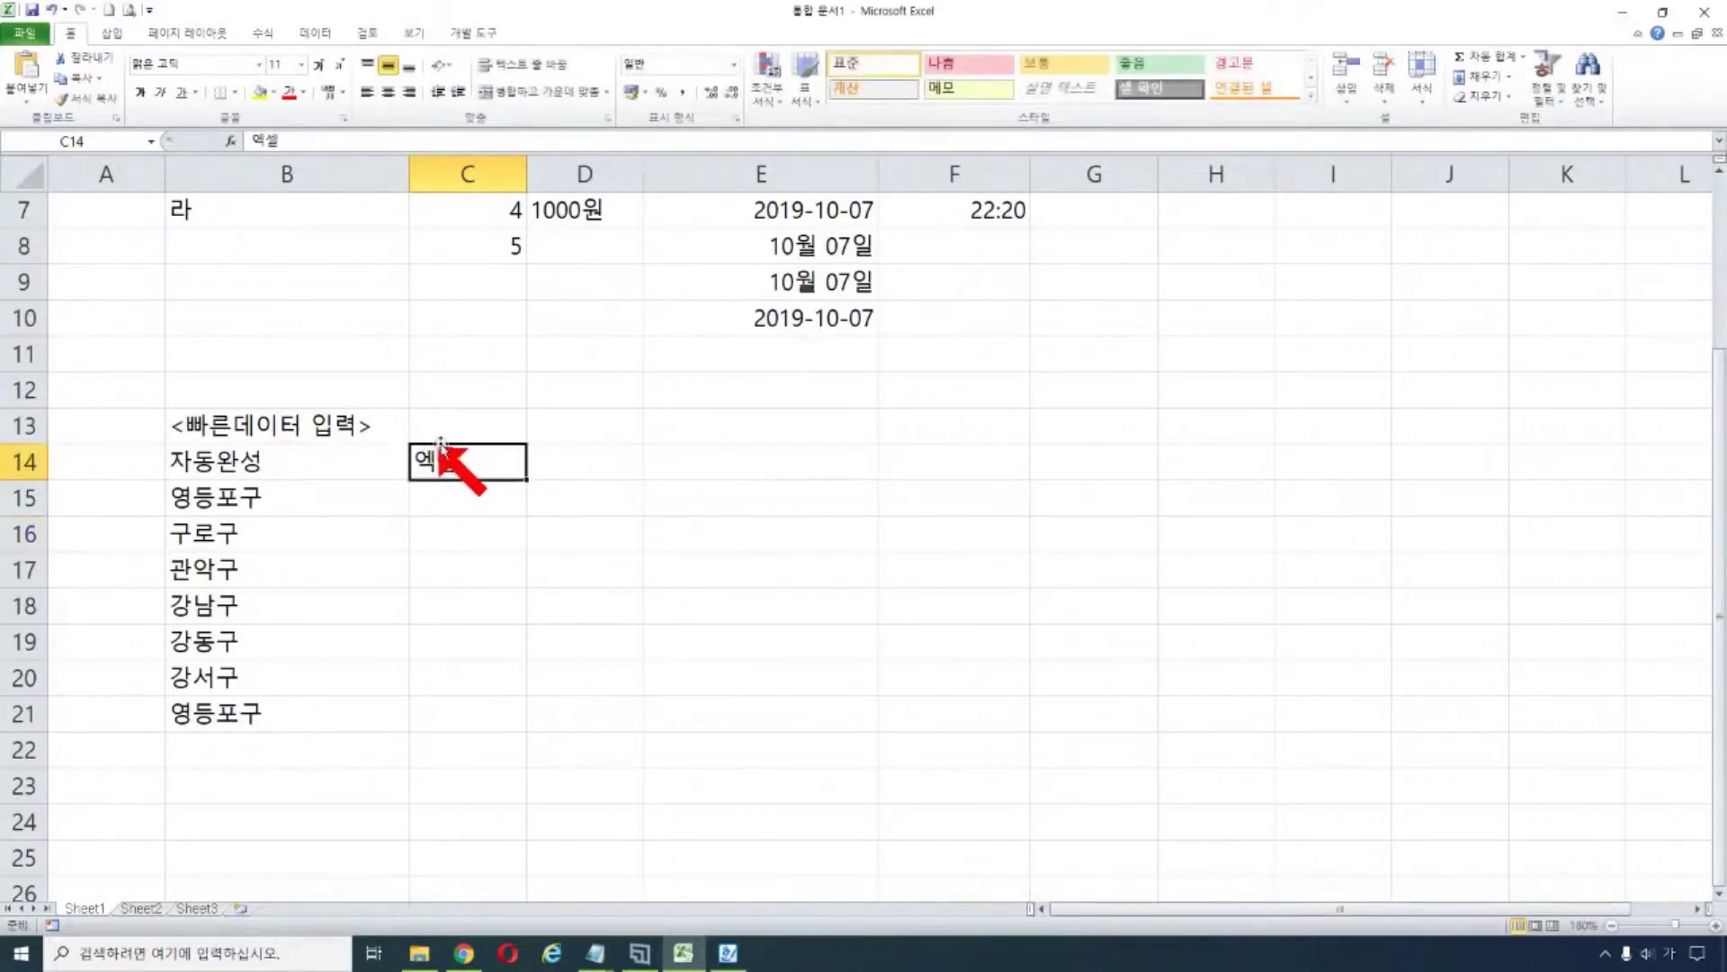
pyautogui.doubleClick(486, 462)
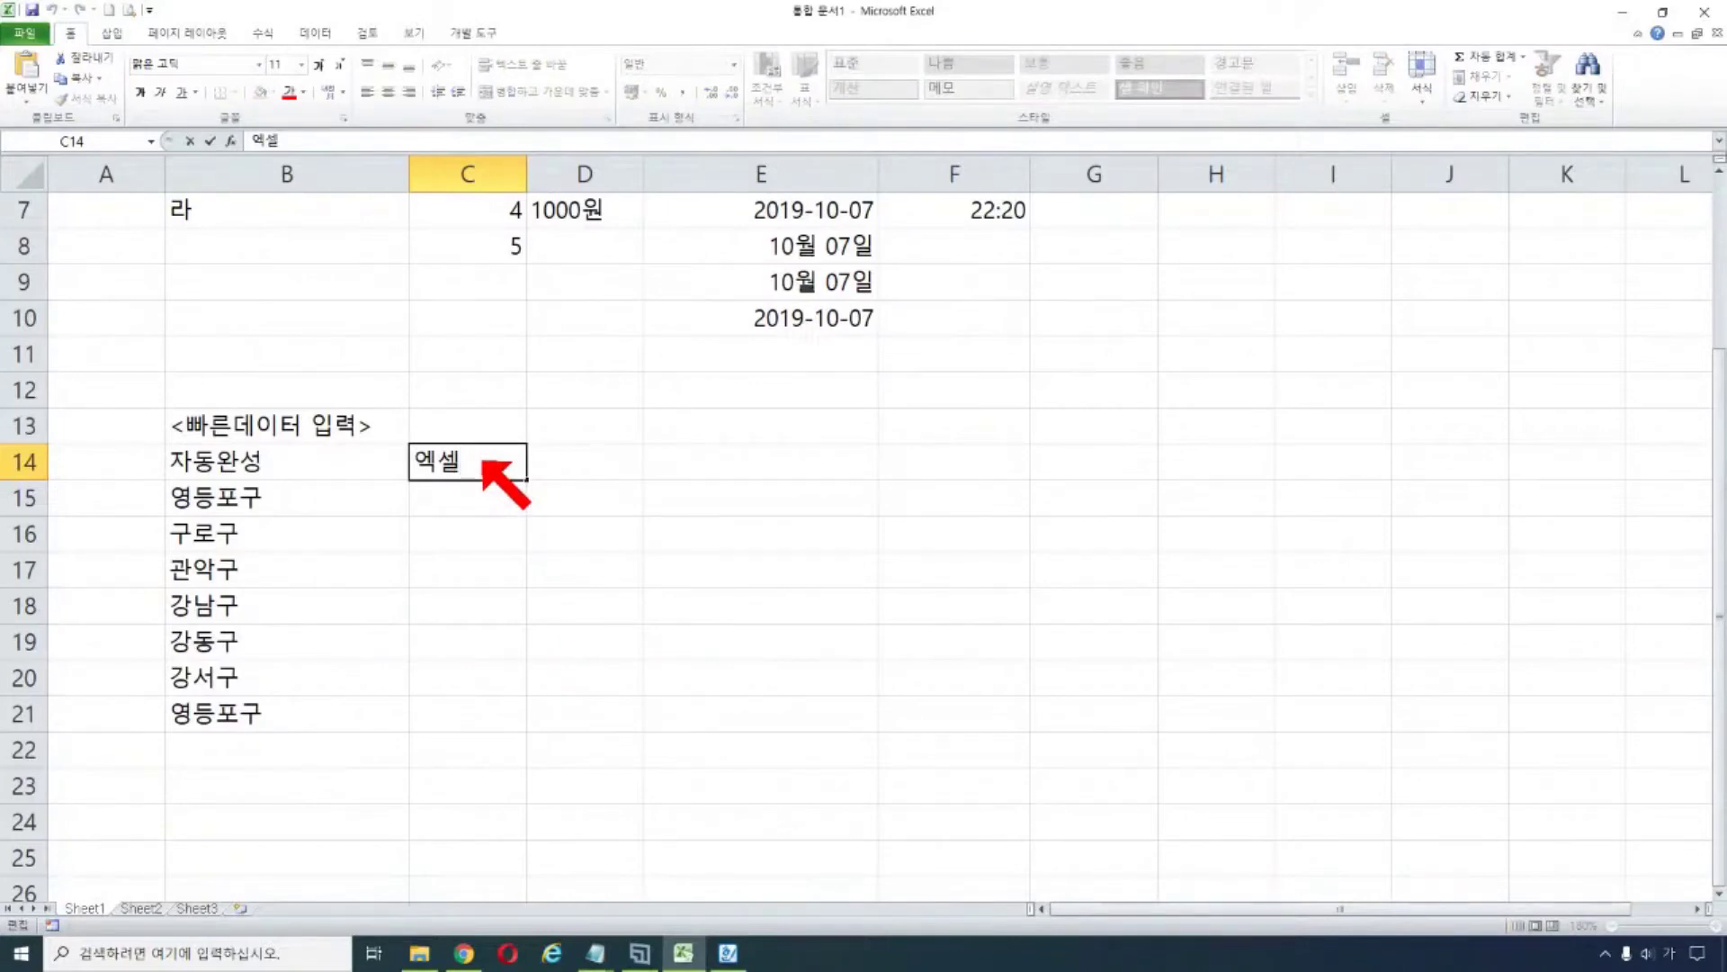
pyautogui.hotkey('alt', 'Return')
pyautogui.write('2010')
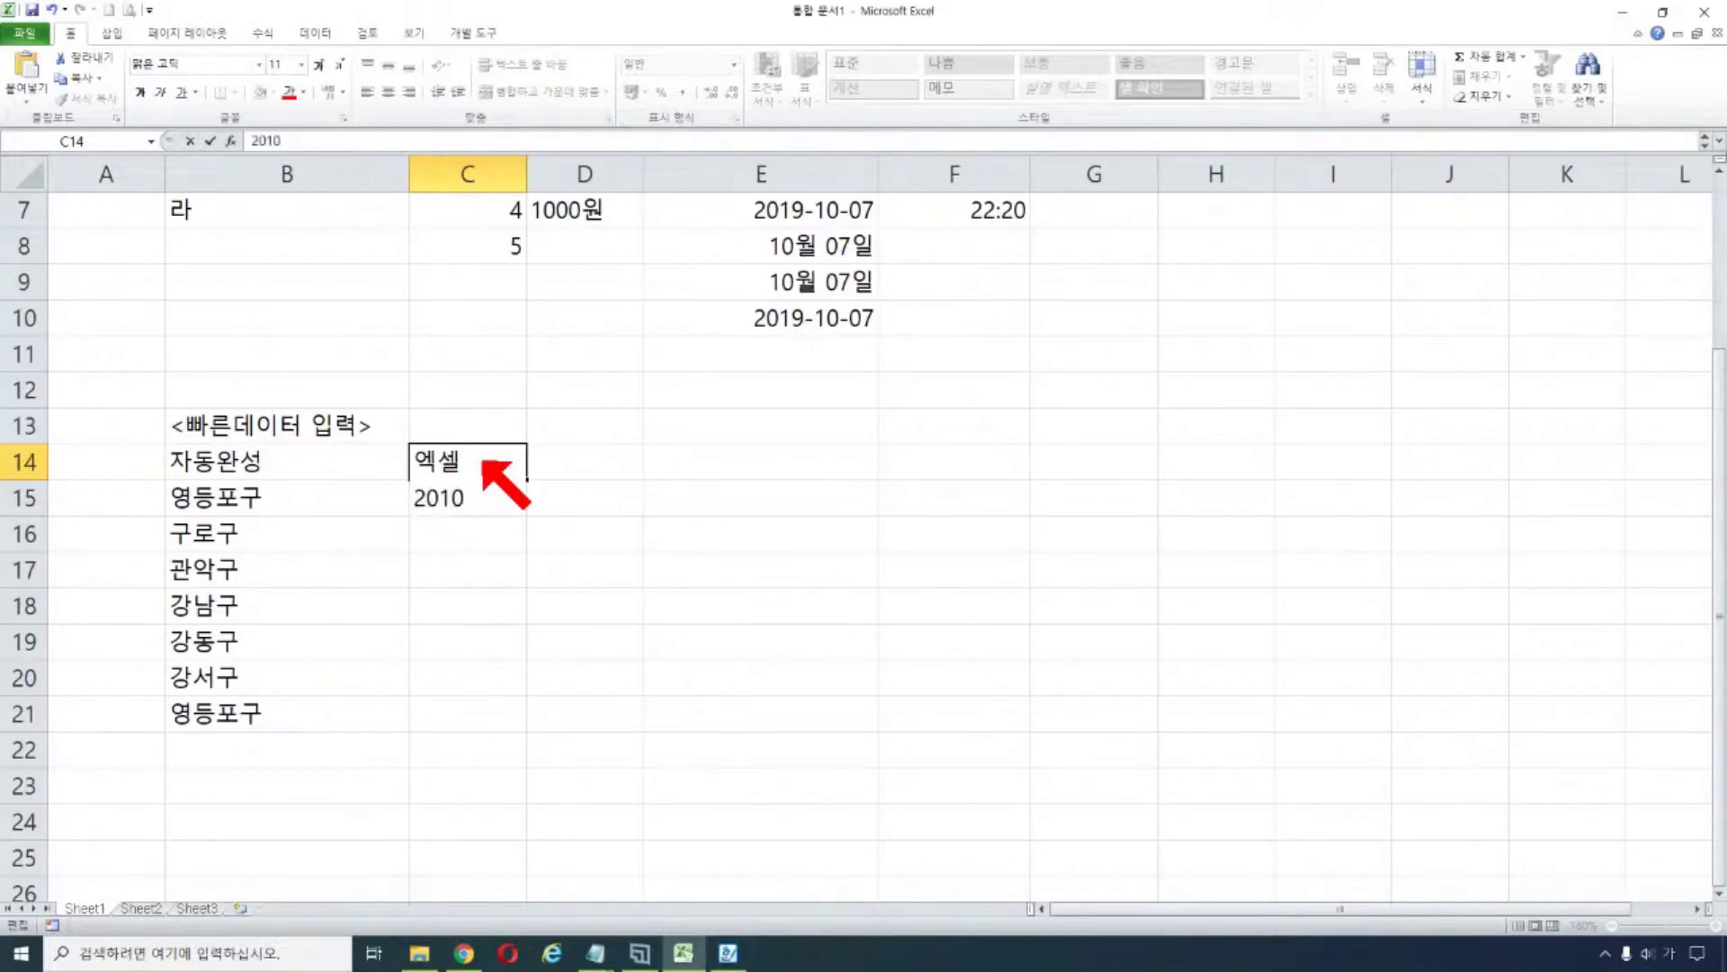
pyautogui.press('Return')
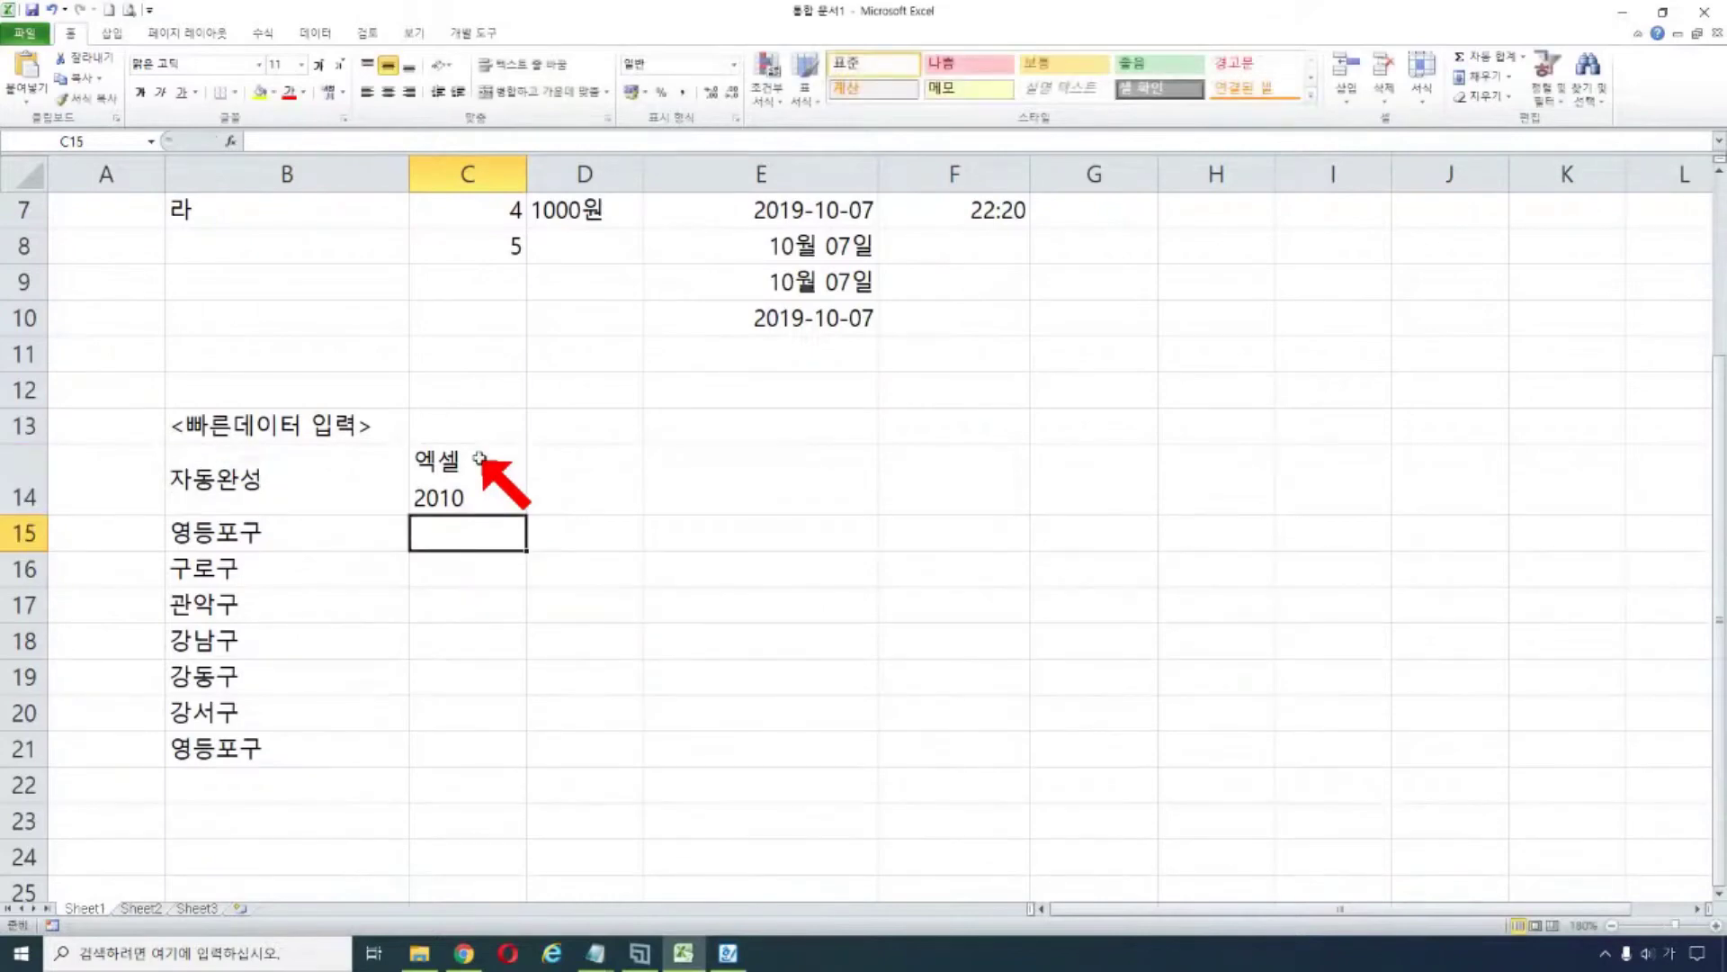
# - Turn text wrapping back on for cell C14 and move its contents one row down to C15
pyautogui.click(452, 489)
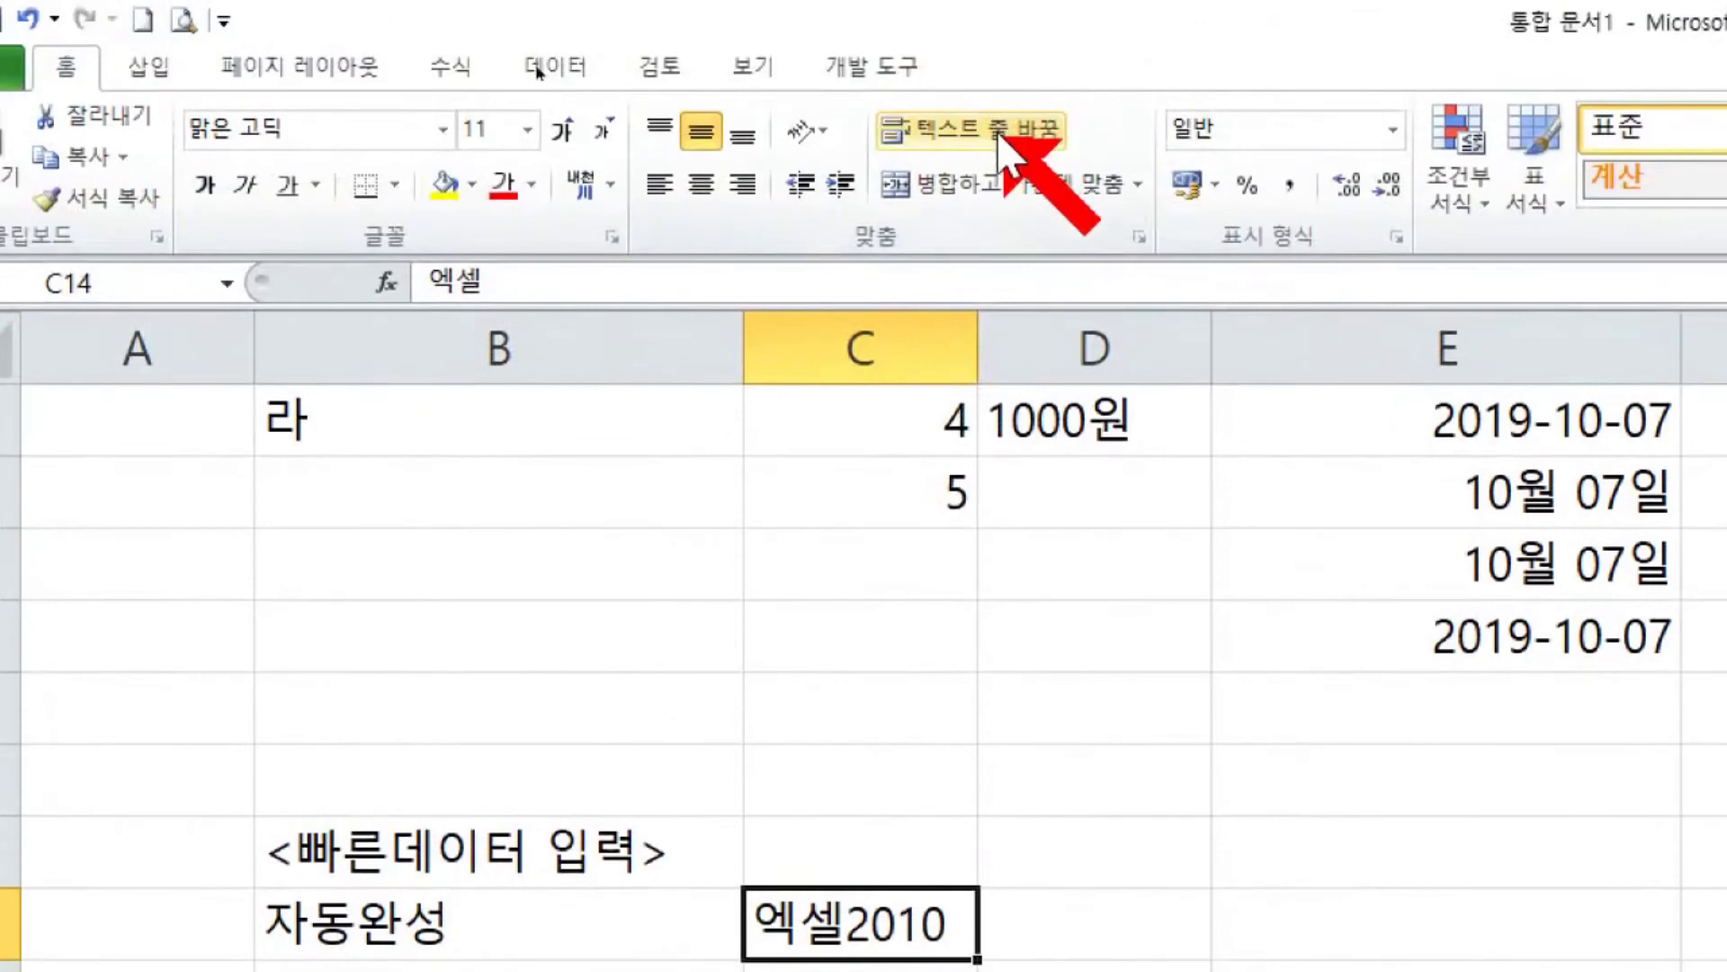
pyautogui.click(1026, 129)
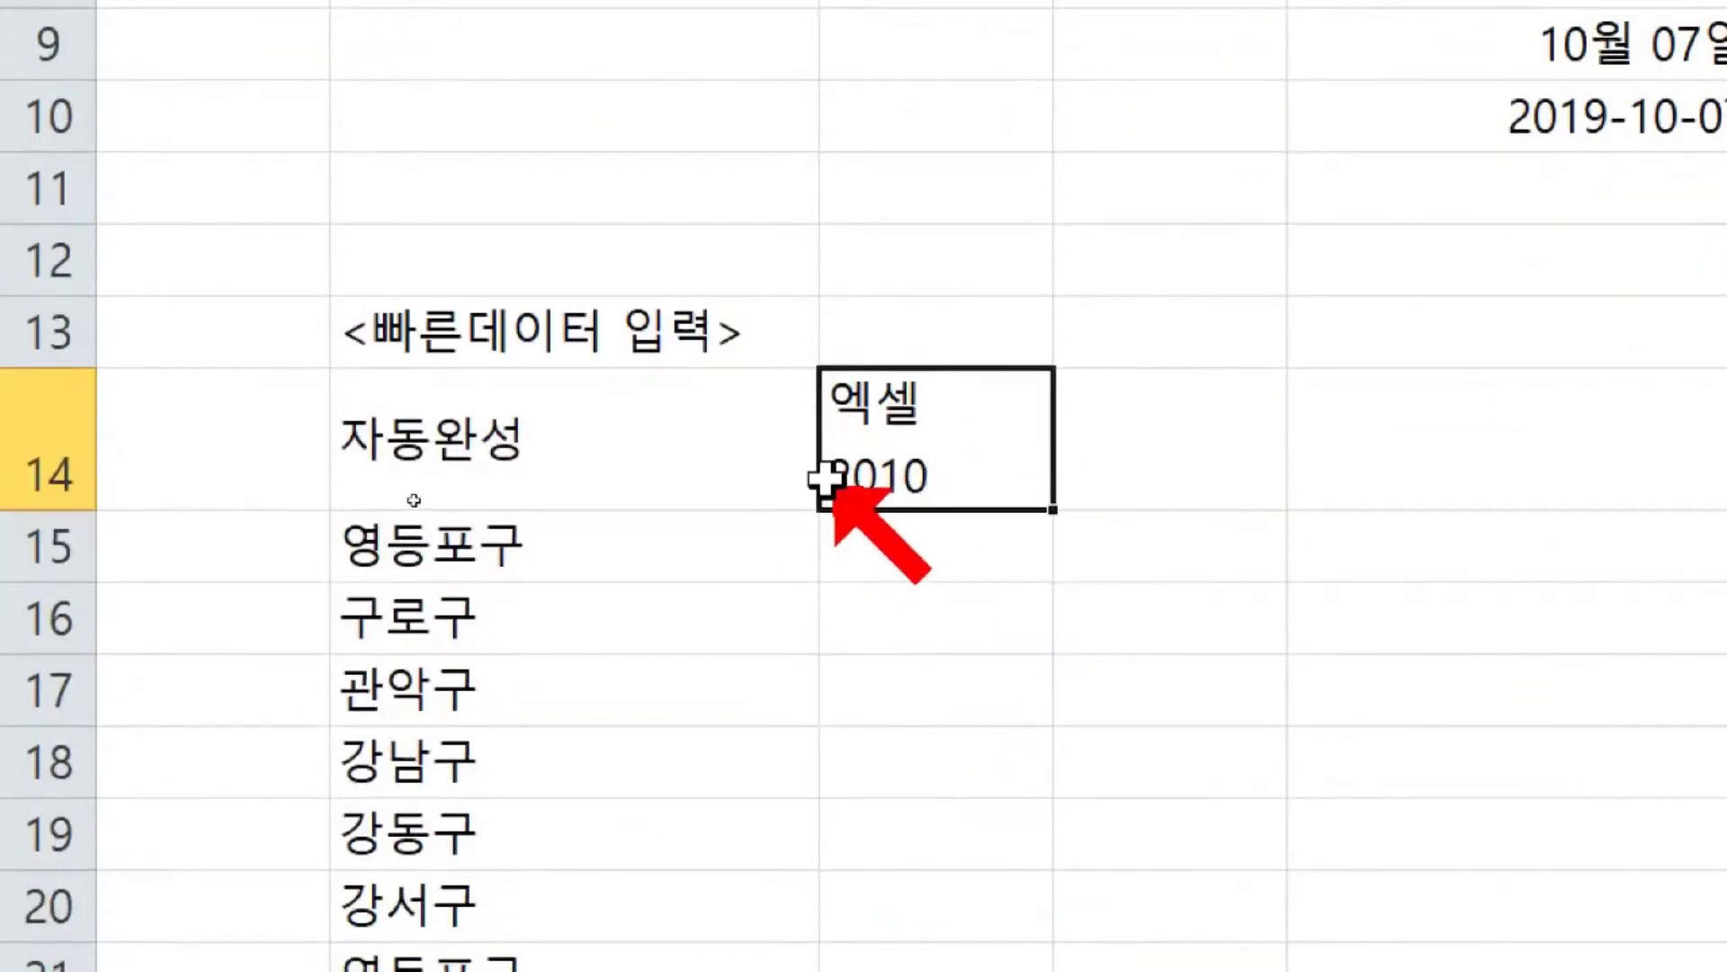
pyautogui.moveTo(958, 513); pyautogui.dragTo(961, 580)
# - Enter the heading 여러줄 작성 in C14 and autofit the width of column C
pyautogui.click(918, 412)
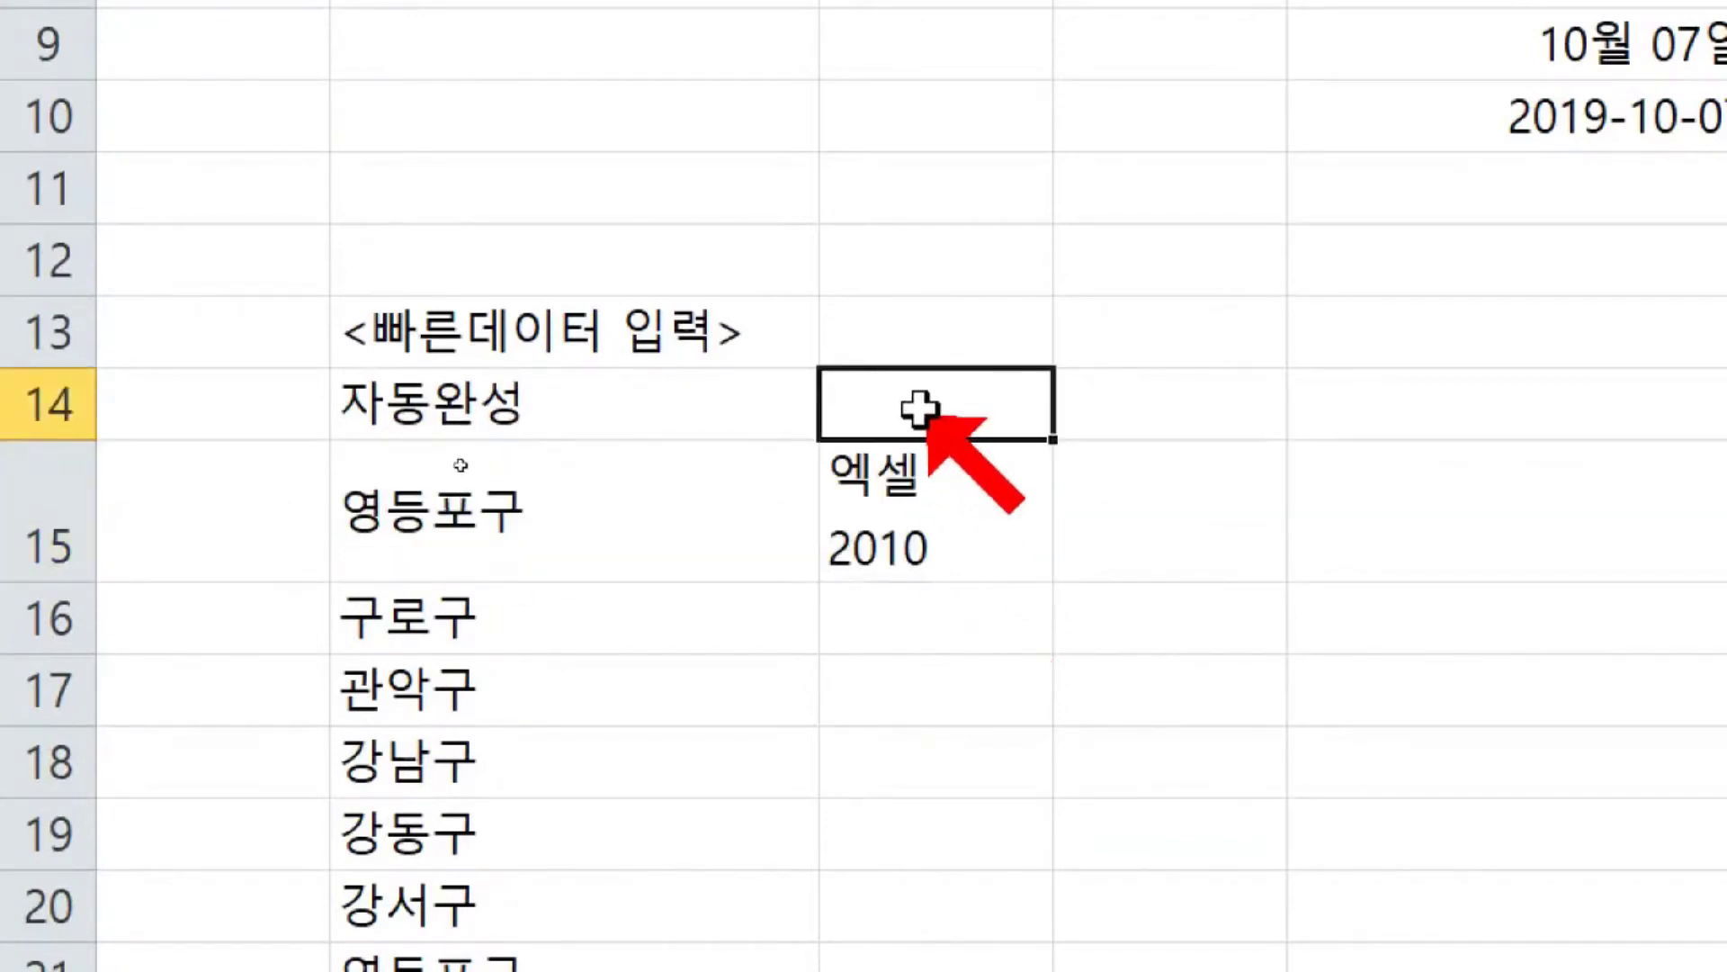
pyautogui.write('열러줄')
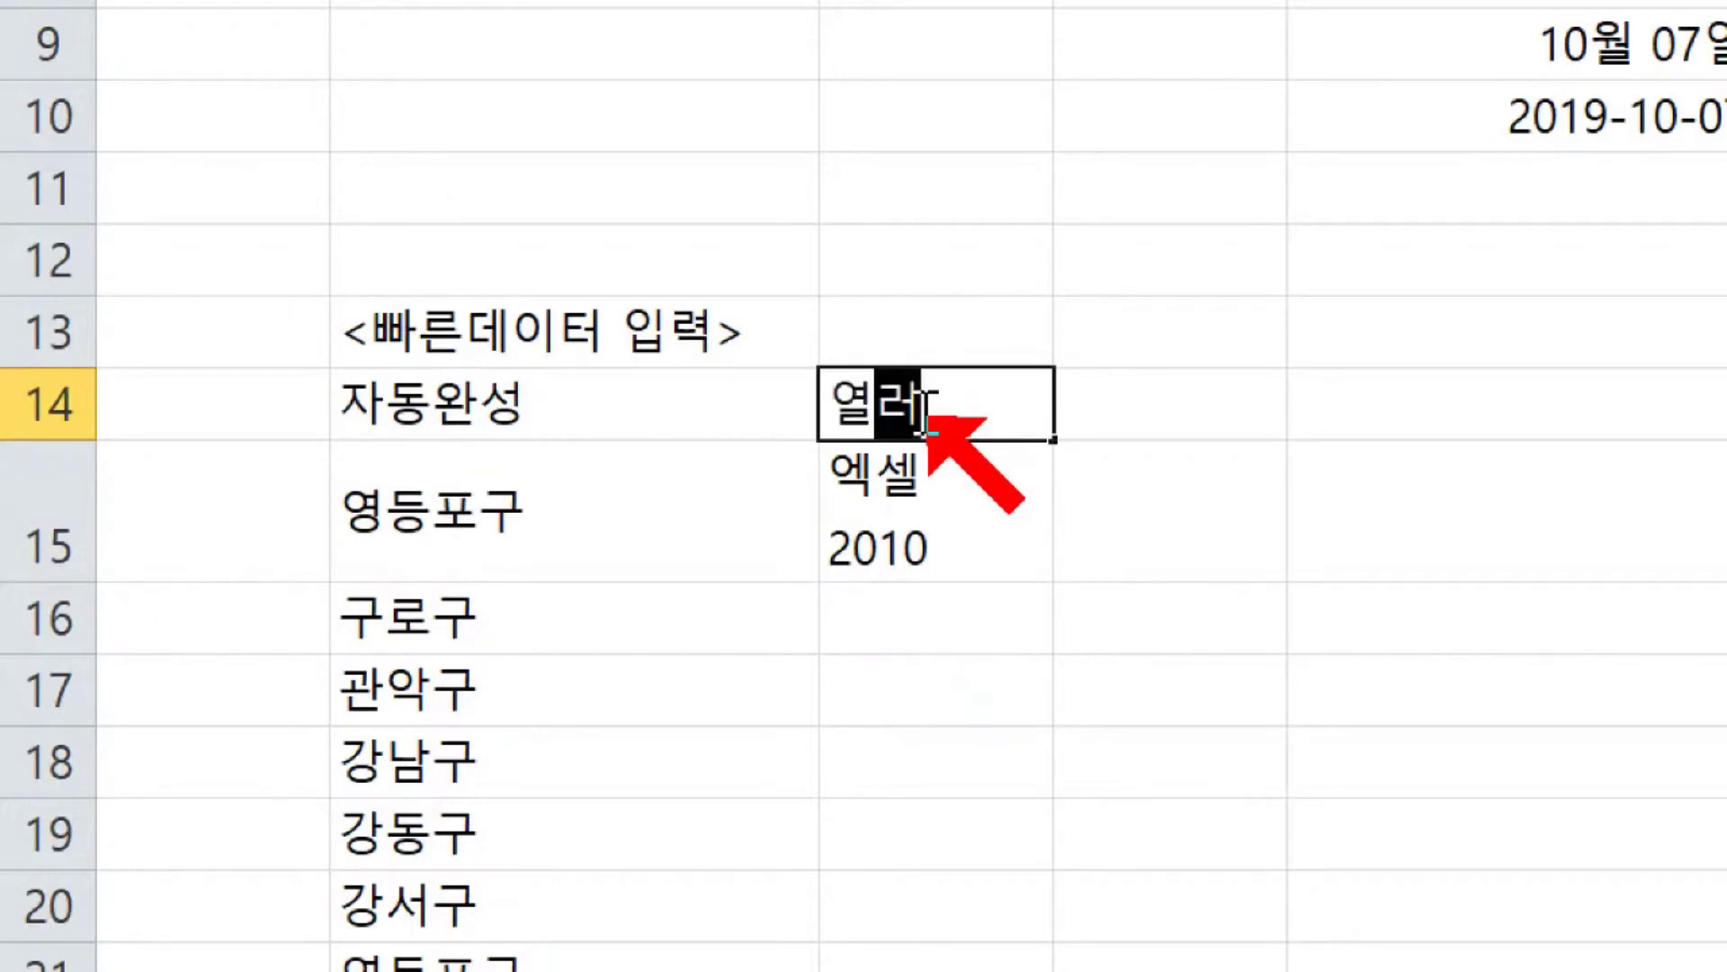
pyautogui.press('BackSpace')
pyautogui.press('BackSpace')
pyautogui.press('BackSpace')
pyautogui.press('BackSpace')
pyautogui.press('BackSpace')
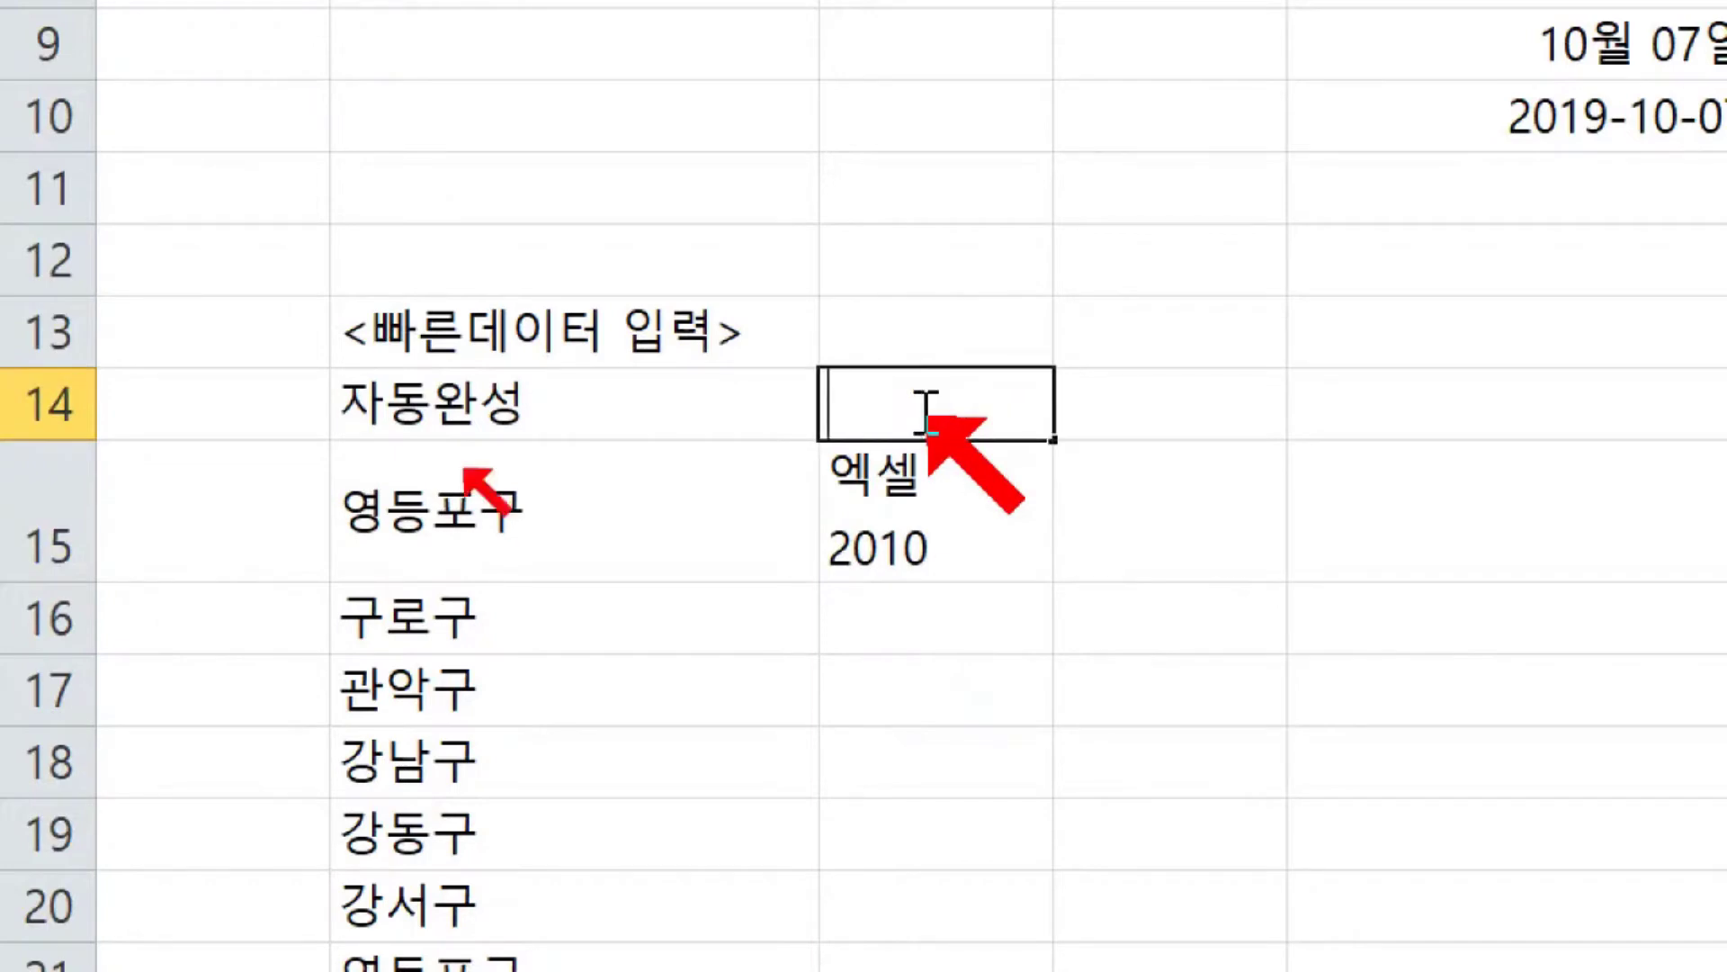
pyautogui.write('여러')
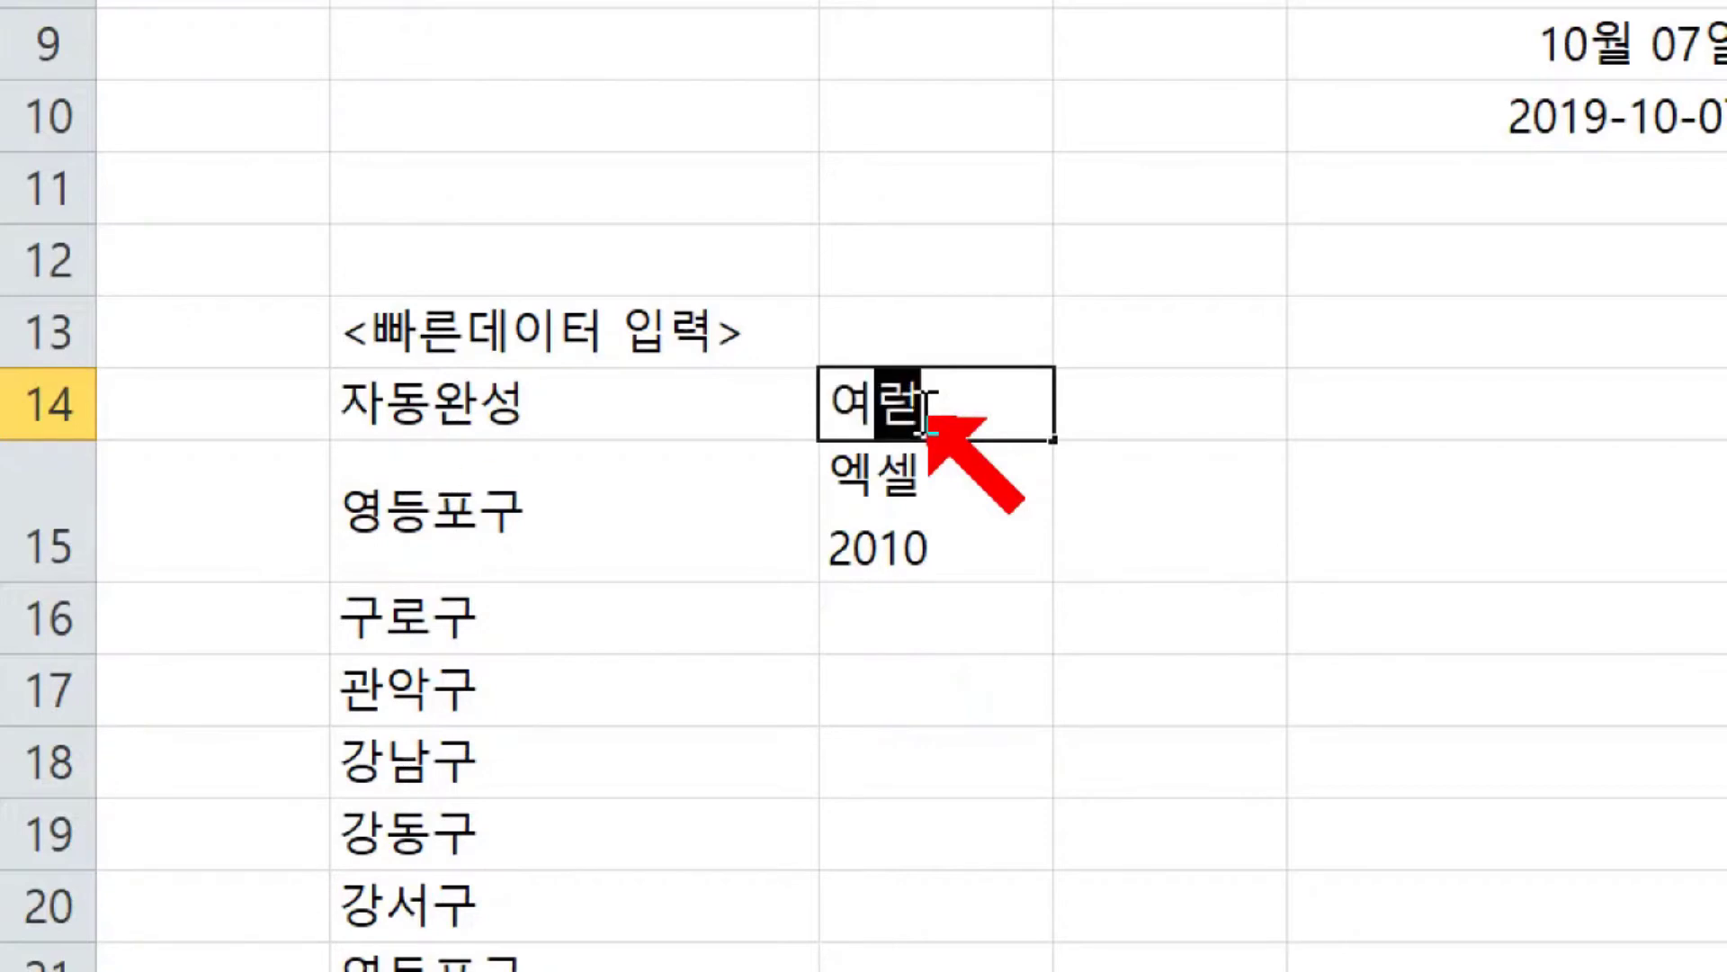
pyautogui.write('주ㄹ 자')
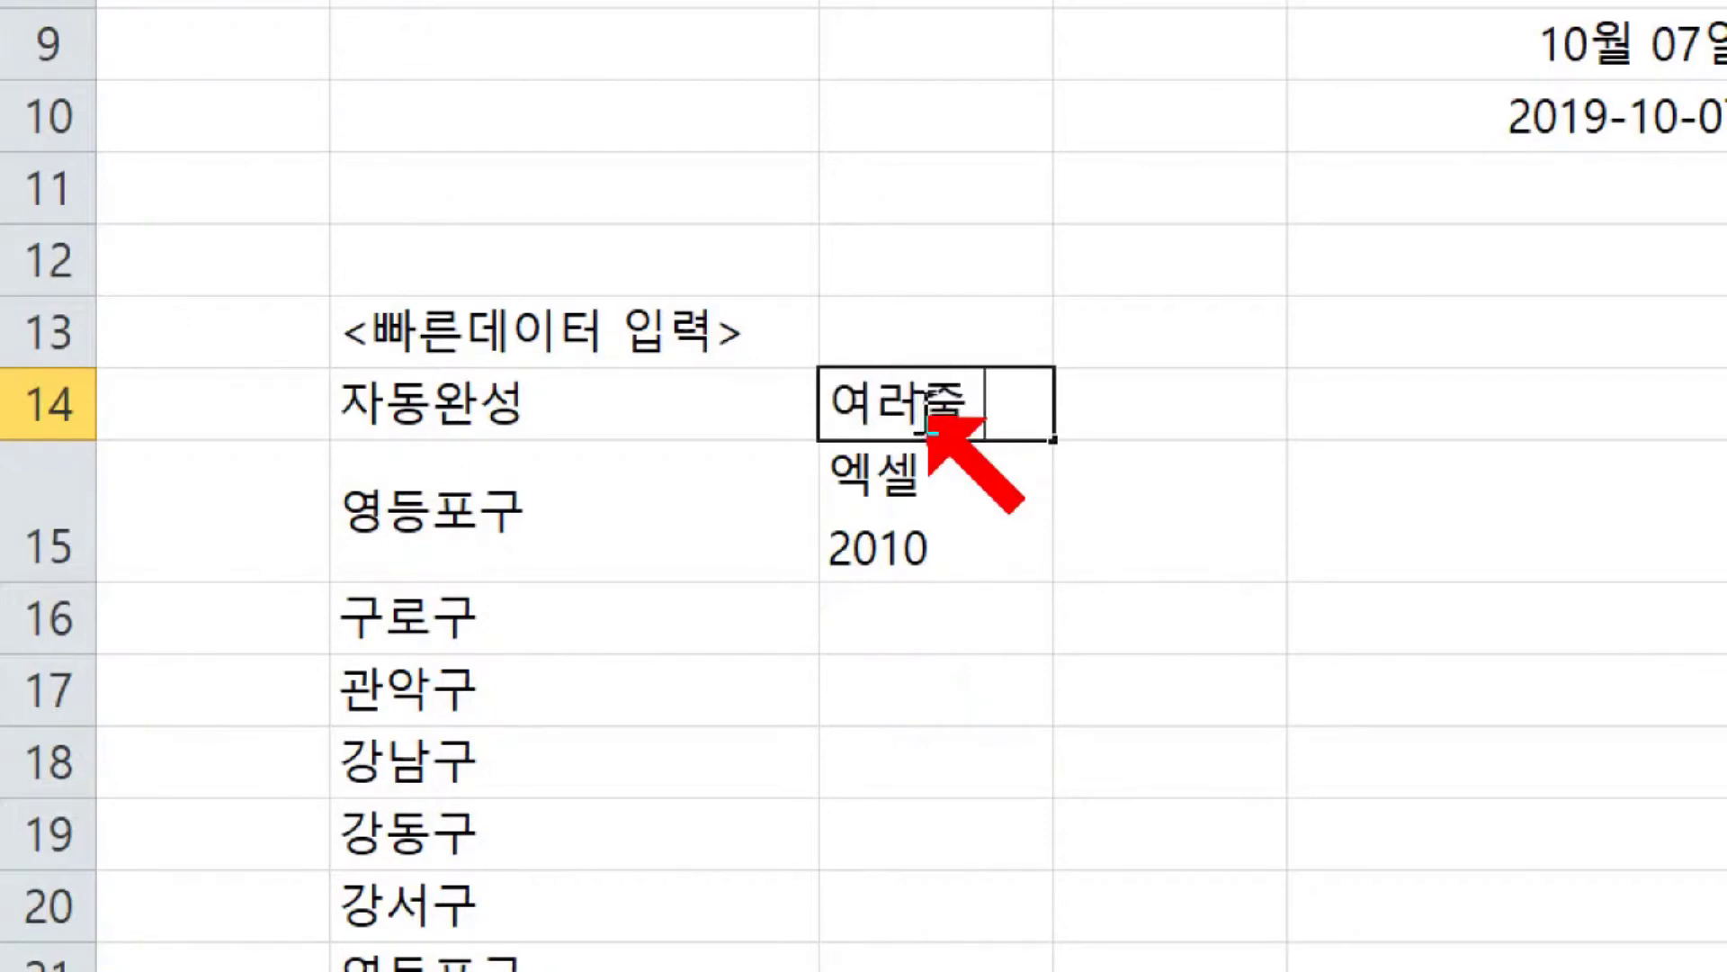
pyautogui.write('ㄱ성')
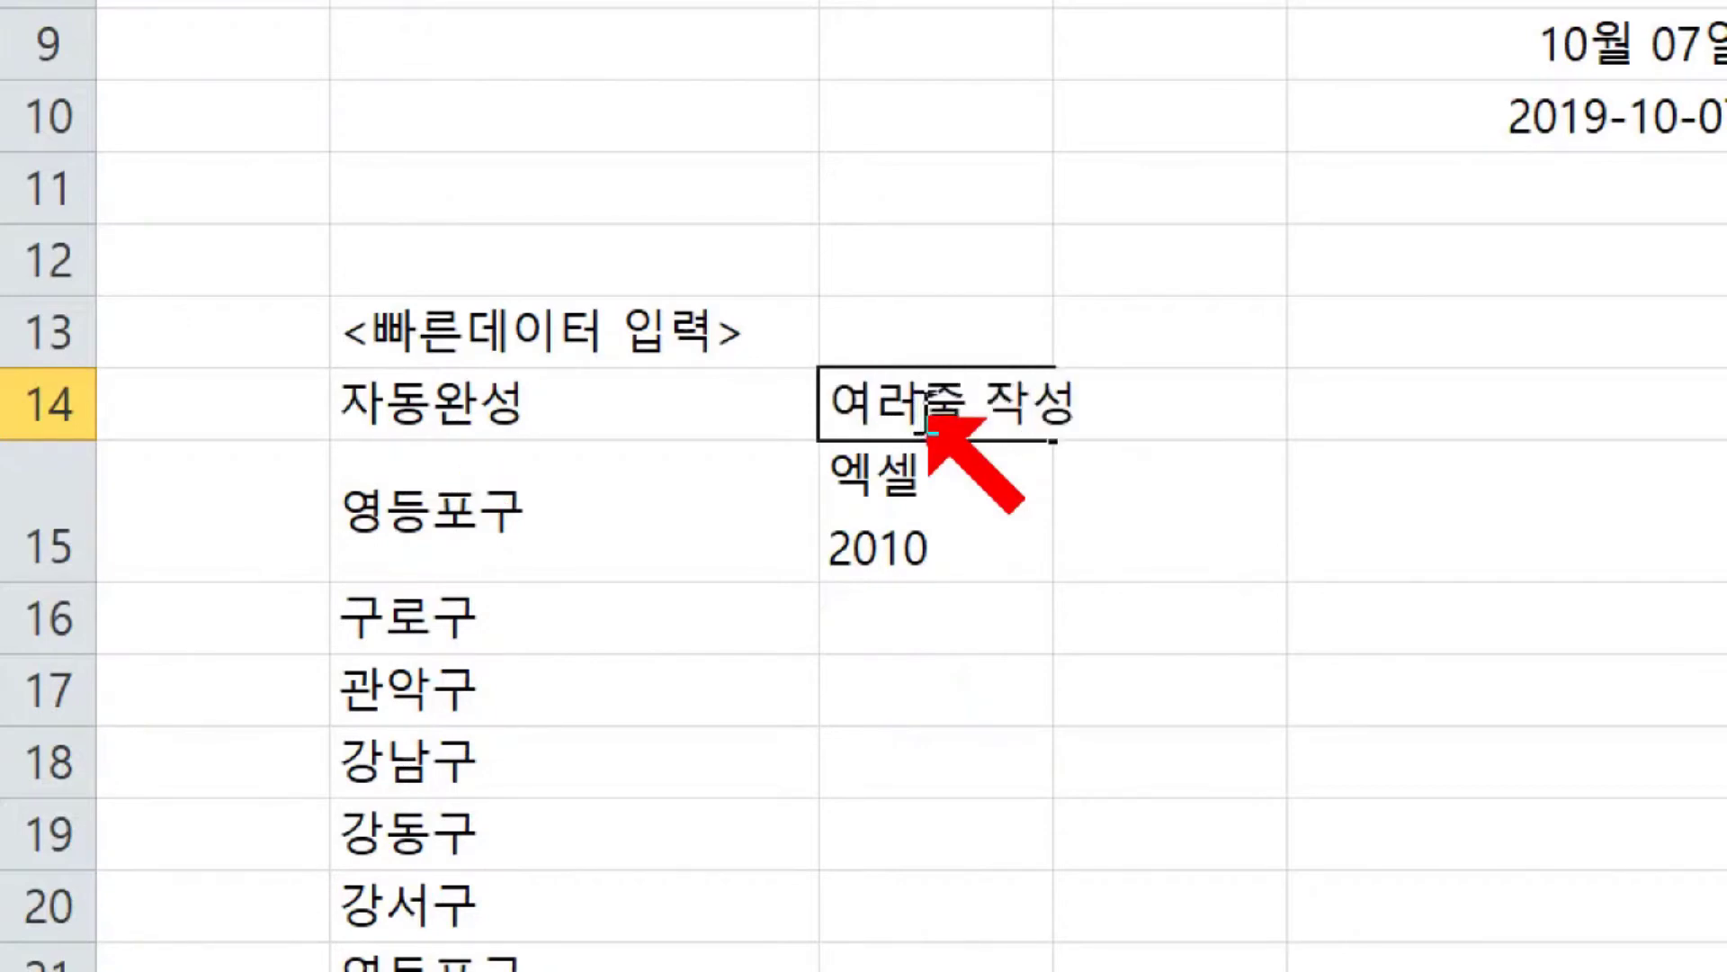
pyautogui.press('Tab')
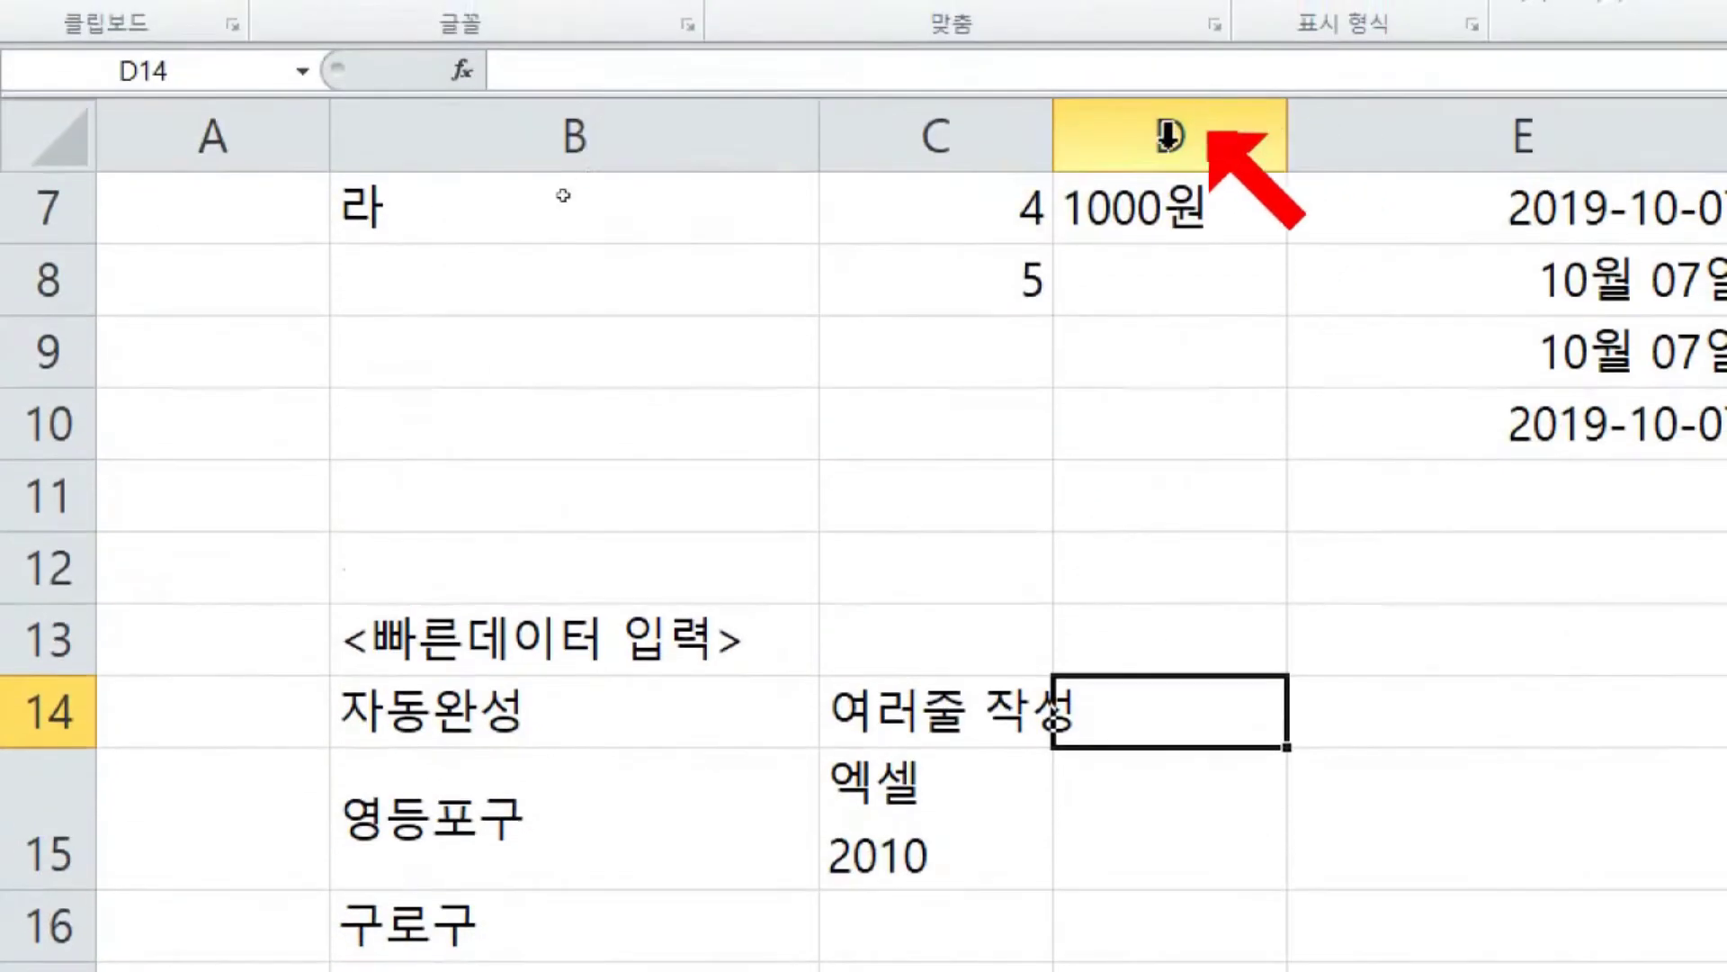
pyautogui.moveTo(1046, 151); pyautogui.dragTo(1047, 151)
pyautogui.doubleClick(1046, 152)
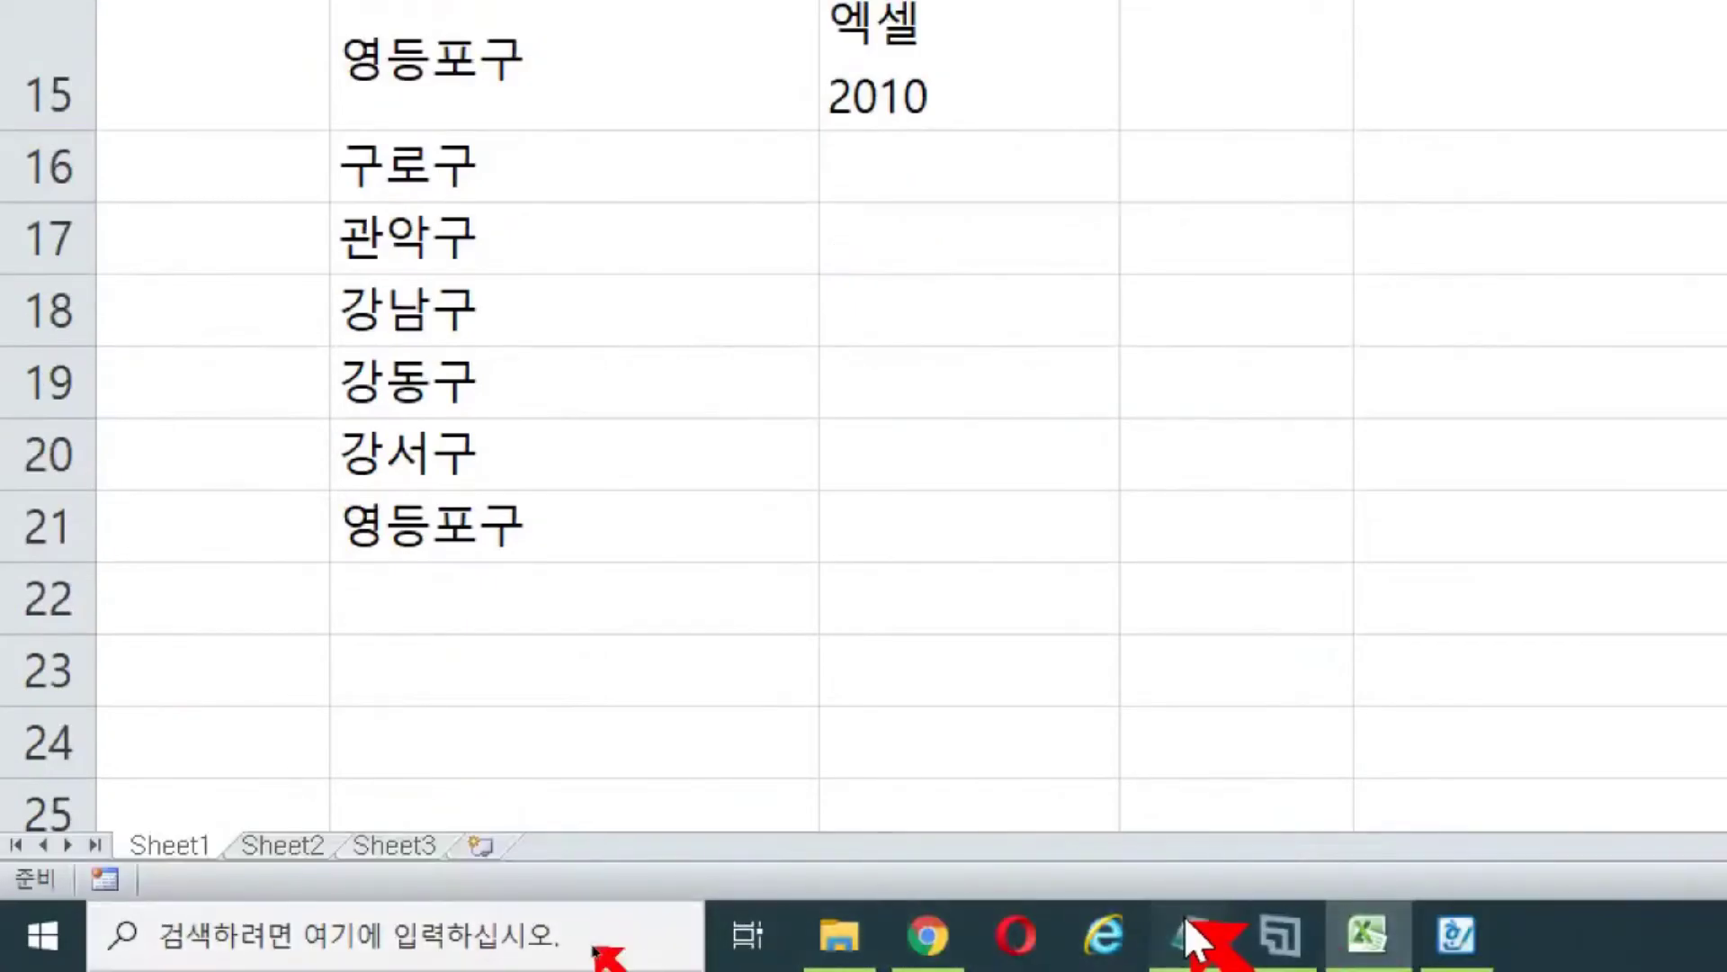
# - Switch to the Notepad lesson notes and highlight the two lines describing the 채우기 methods
pyautogui.moveTo(1192, 936)
pyautogui.click(1459, 819)
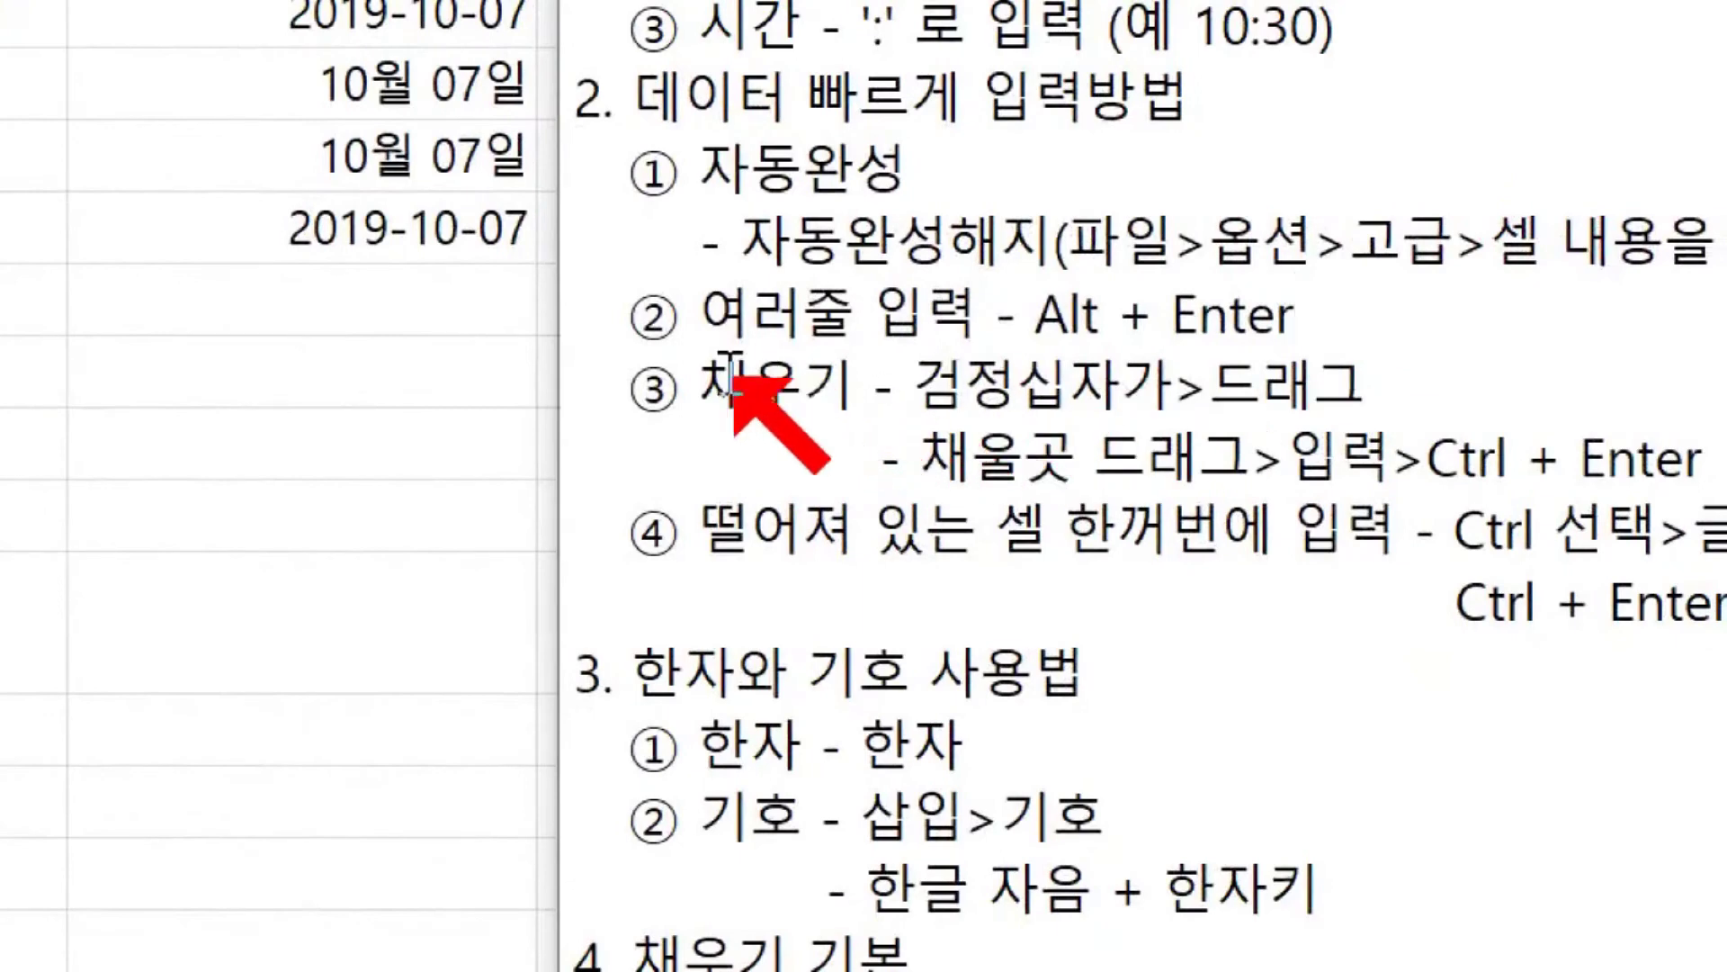
pyautogui.moveTo(689, 378); pyautogui.dragTo(1412, 375)
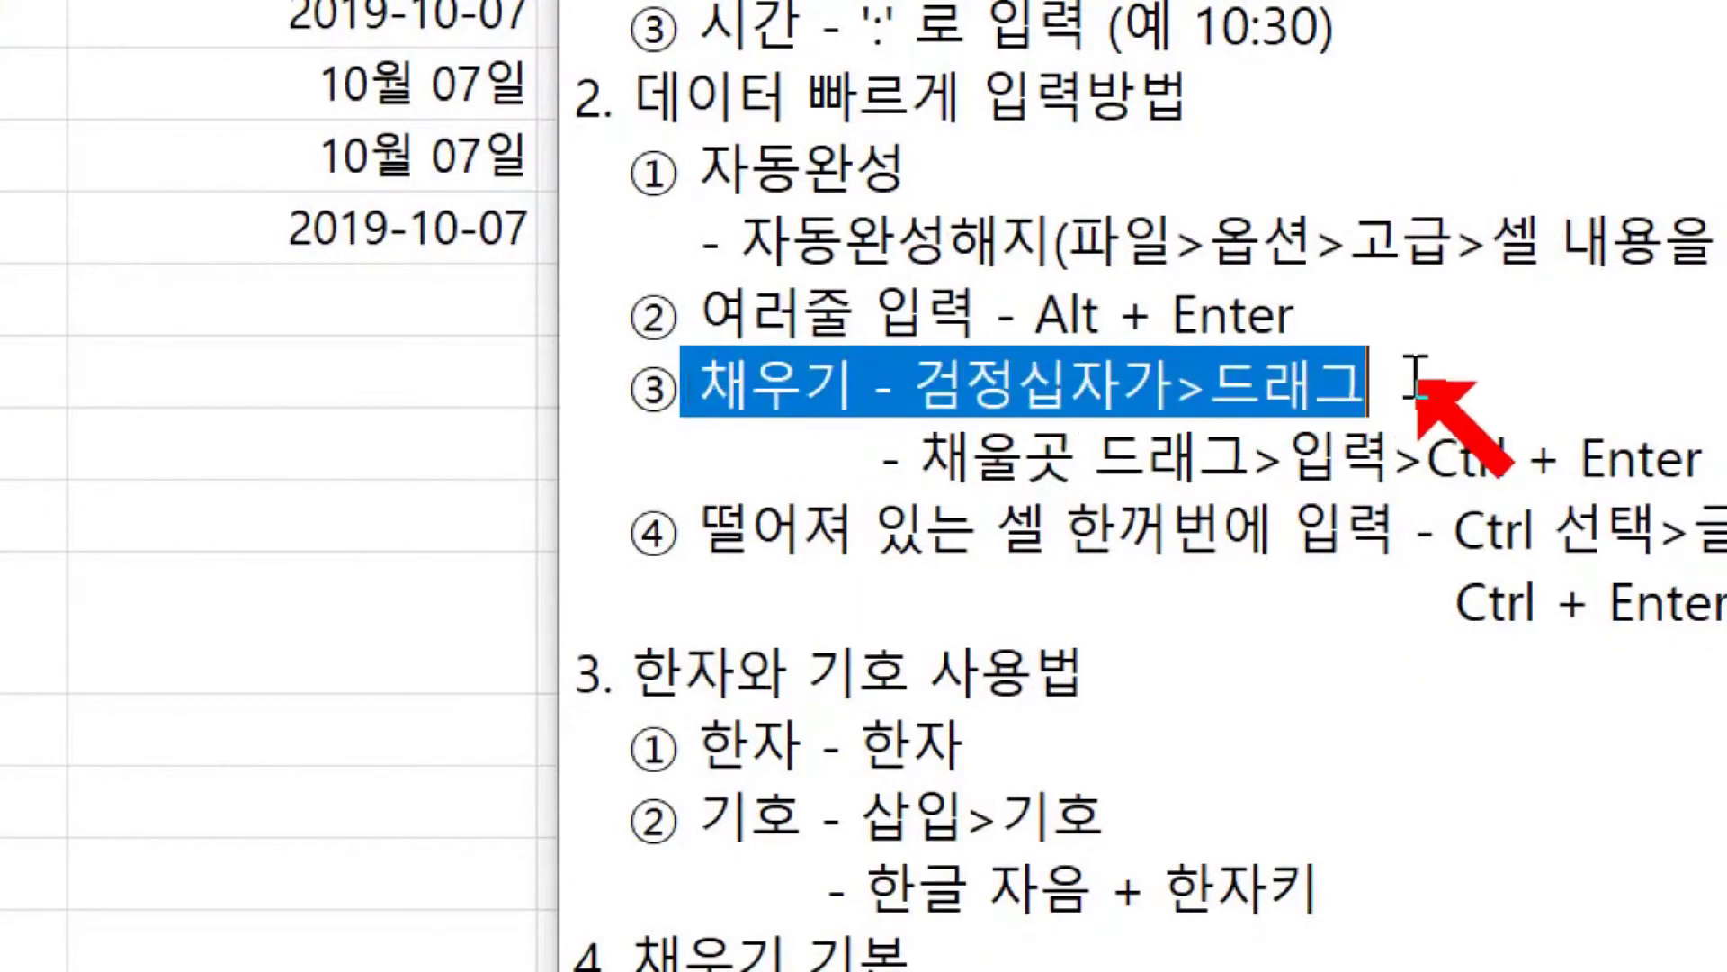
pyautogui.moveTo(865, 457); pyautogui.dragTo(1723, 462)
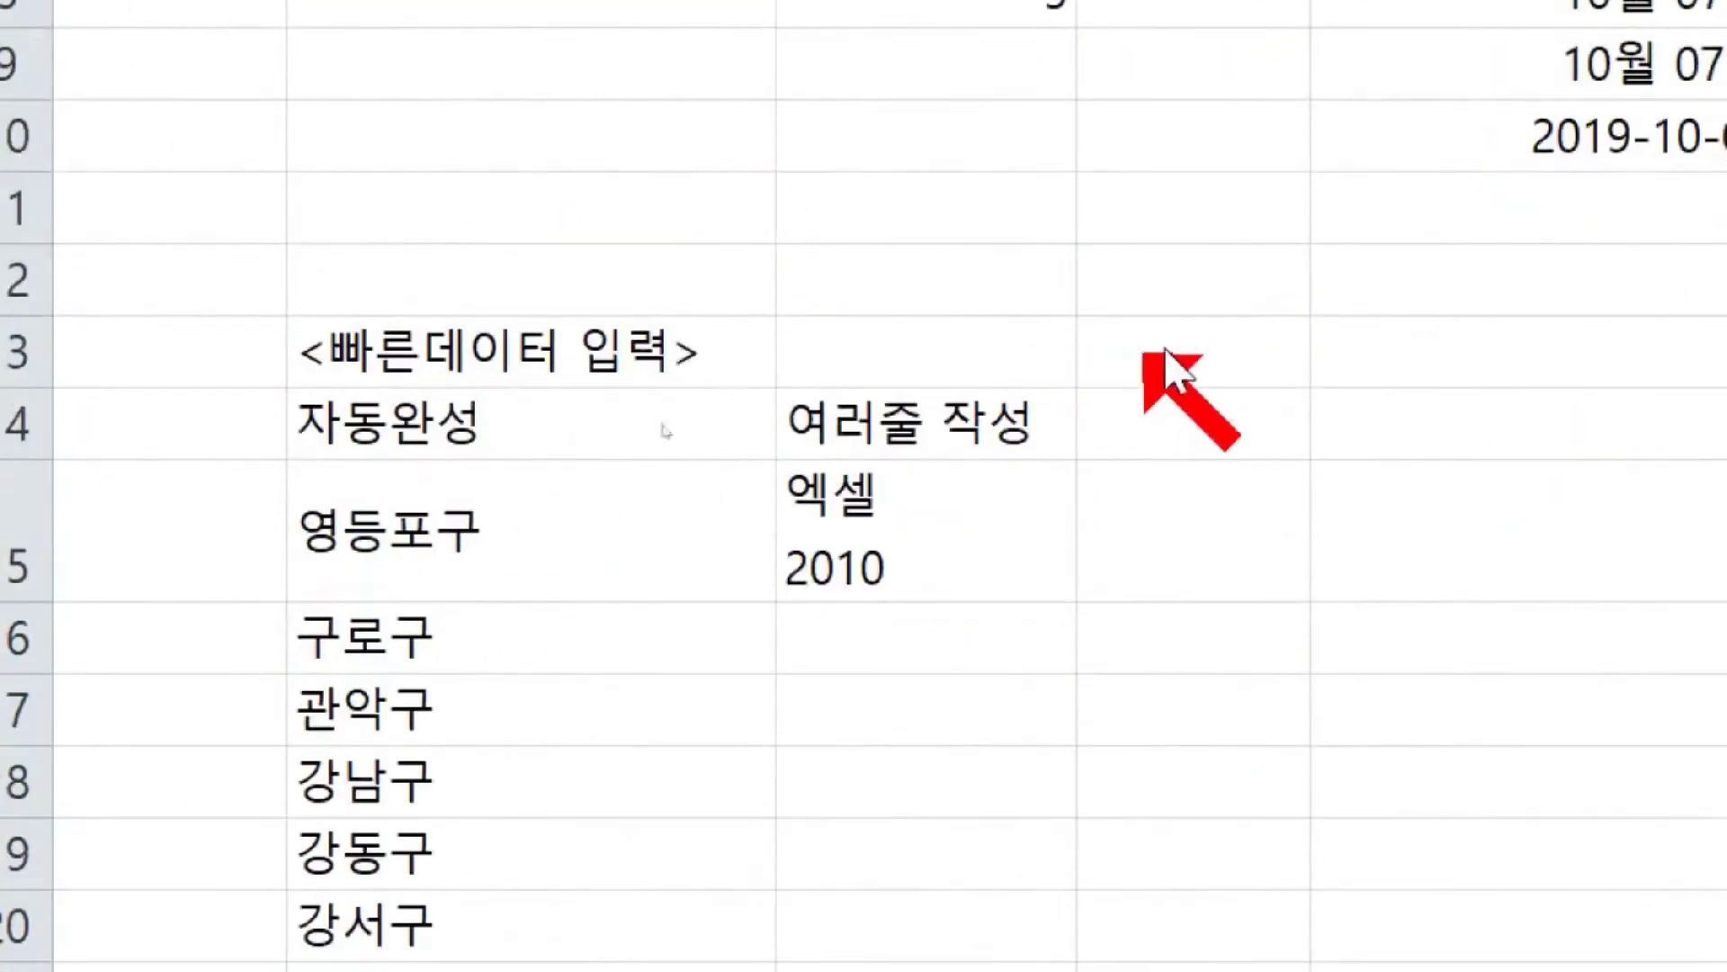
# - Return to the Excel sheet and enter the heading 채우기 in D14
pyautogui.click(1194, 420)
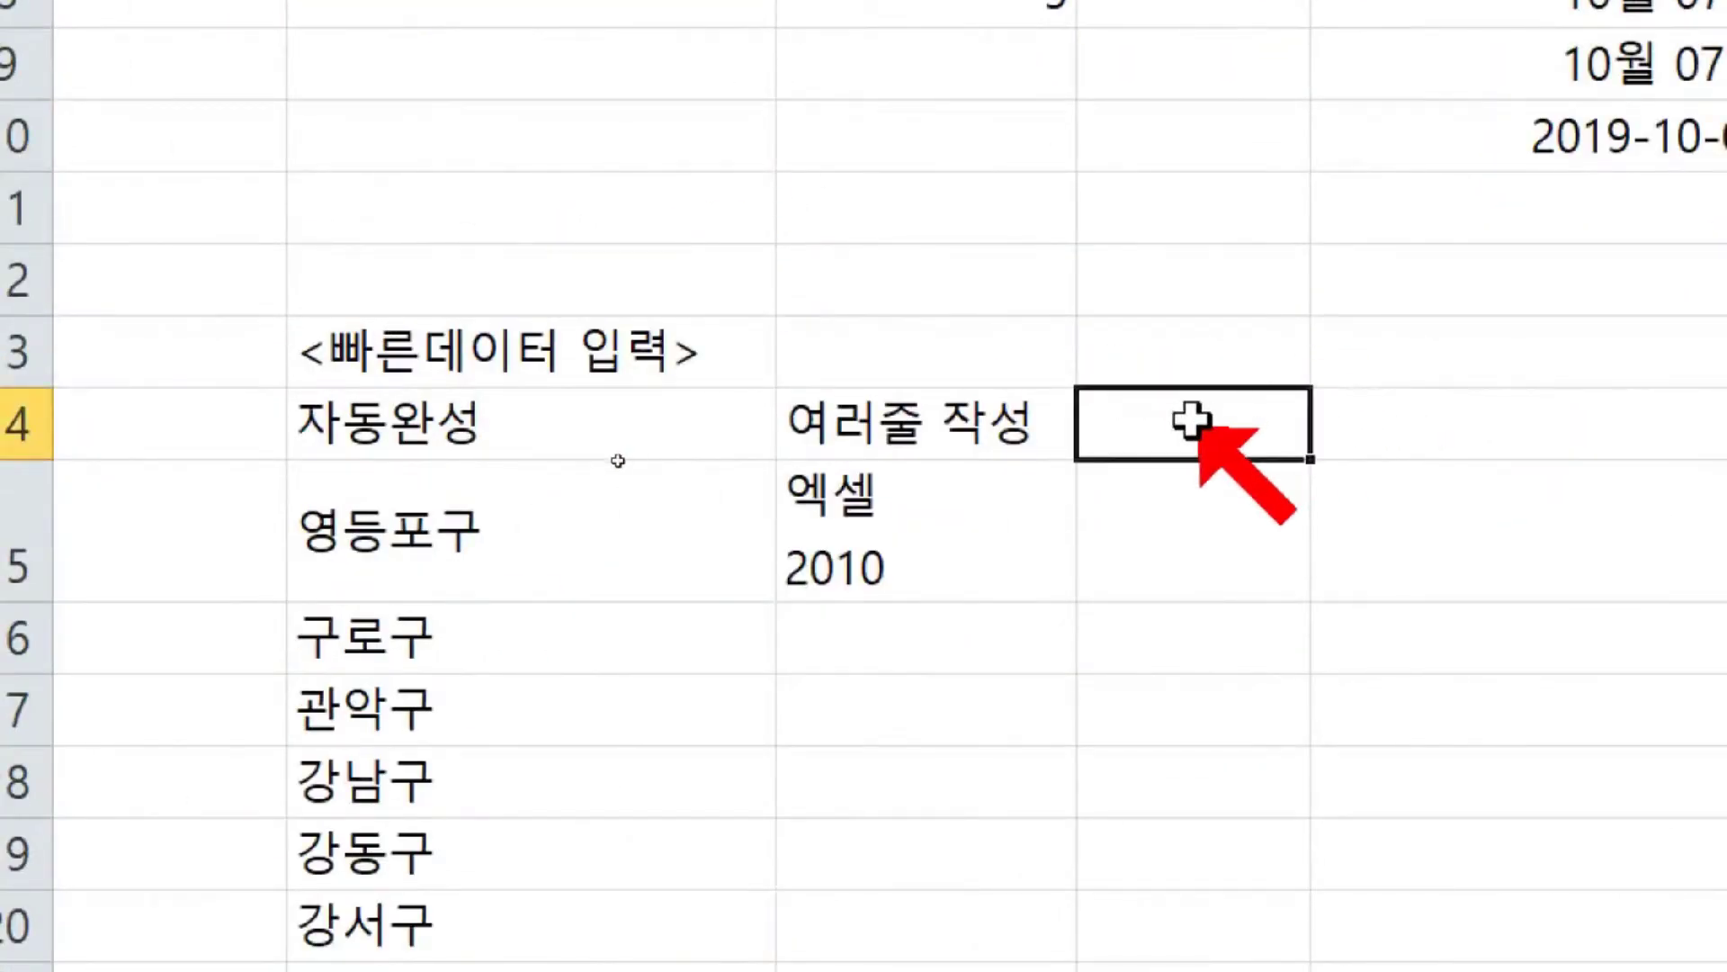
pyautogui.write('채')
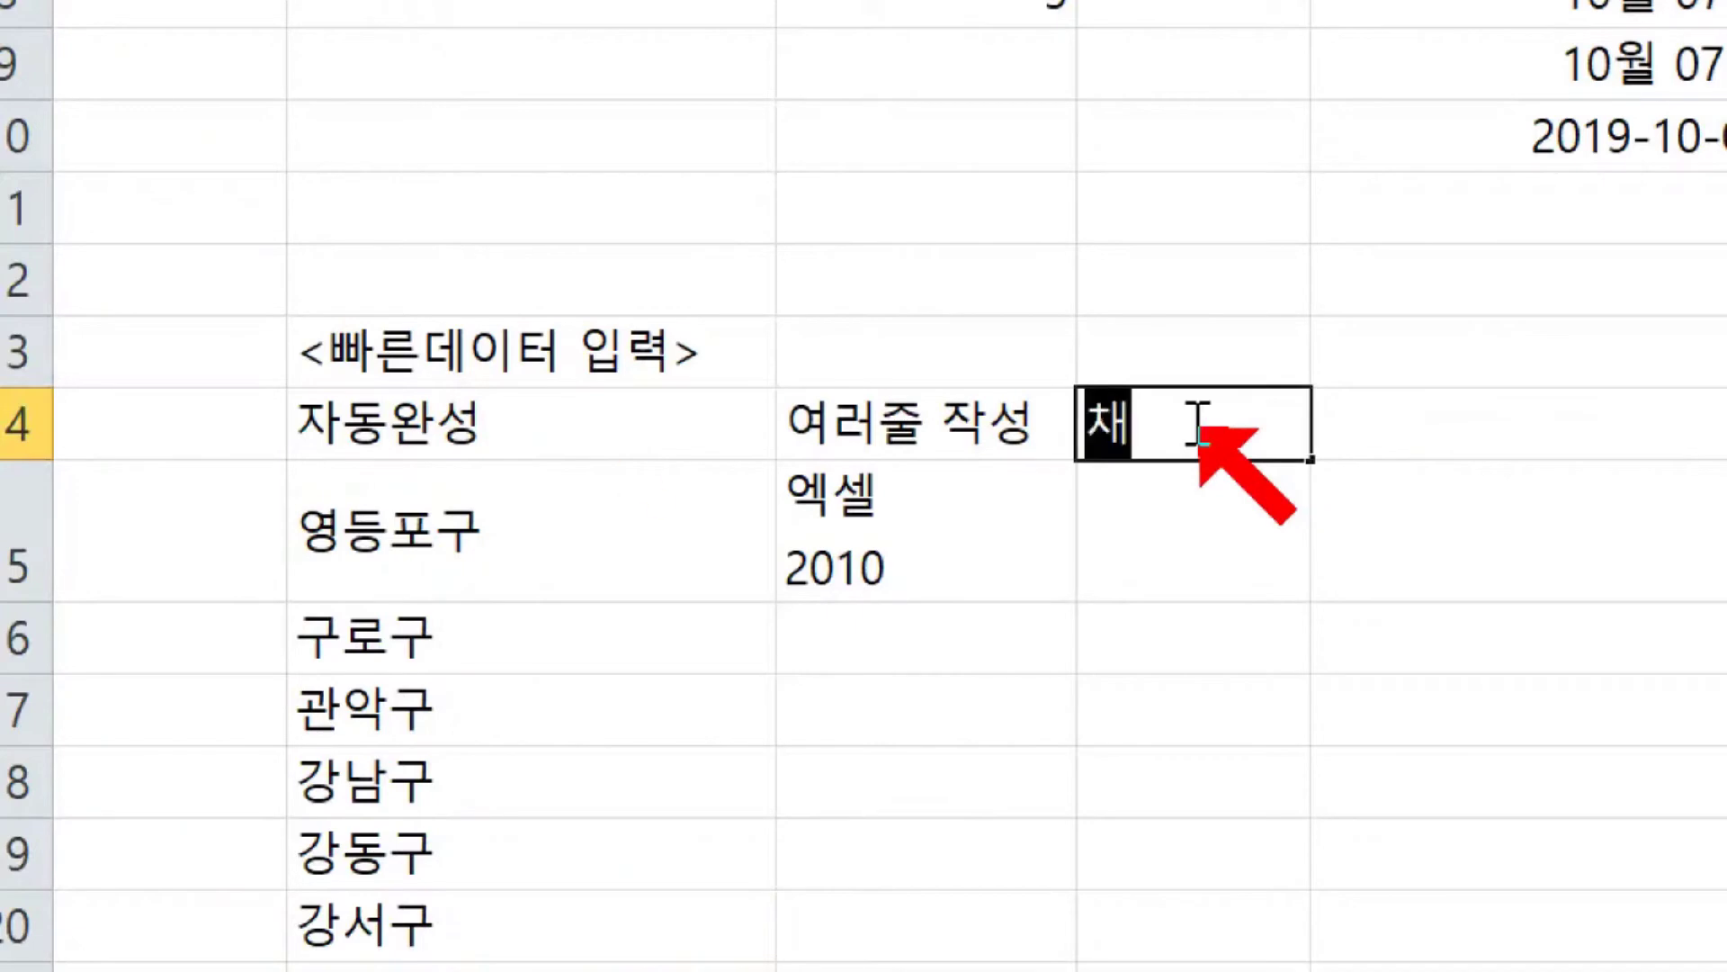
pyautogui.write('우기')
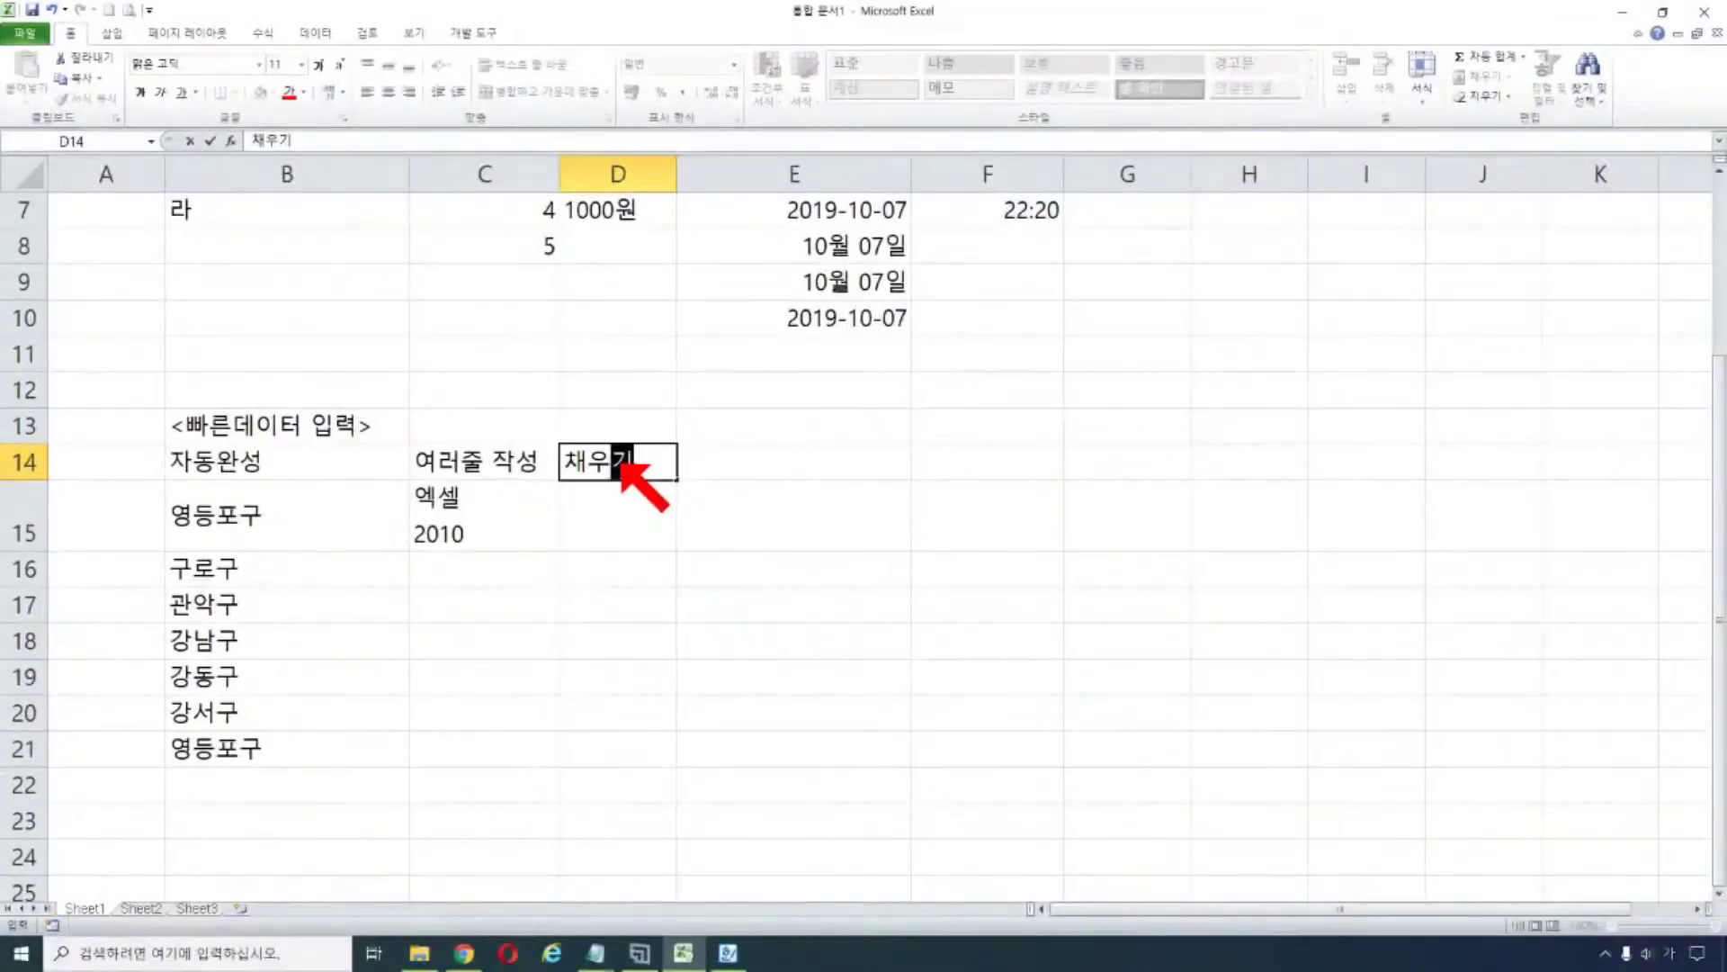
# - Enter 1 in D15 and fill it down through D20
pyautogui.click(622, 522)
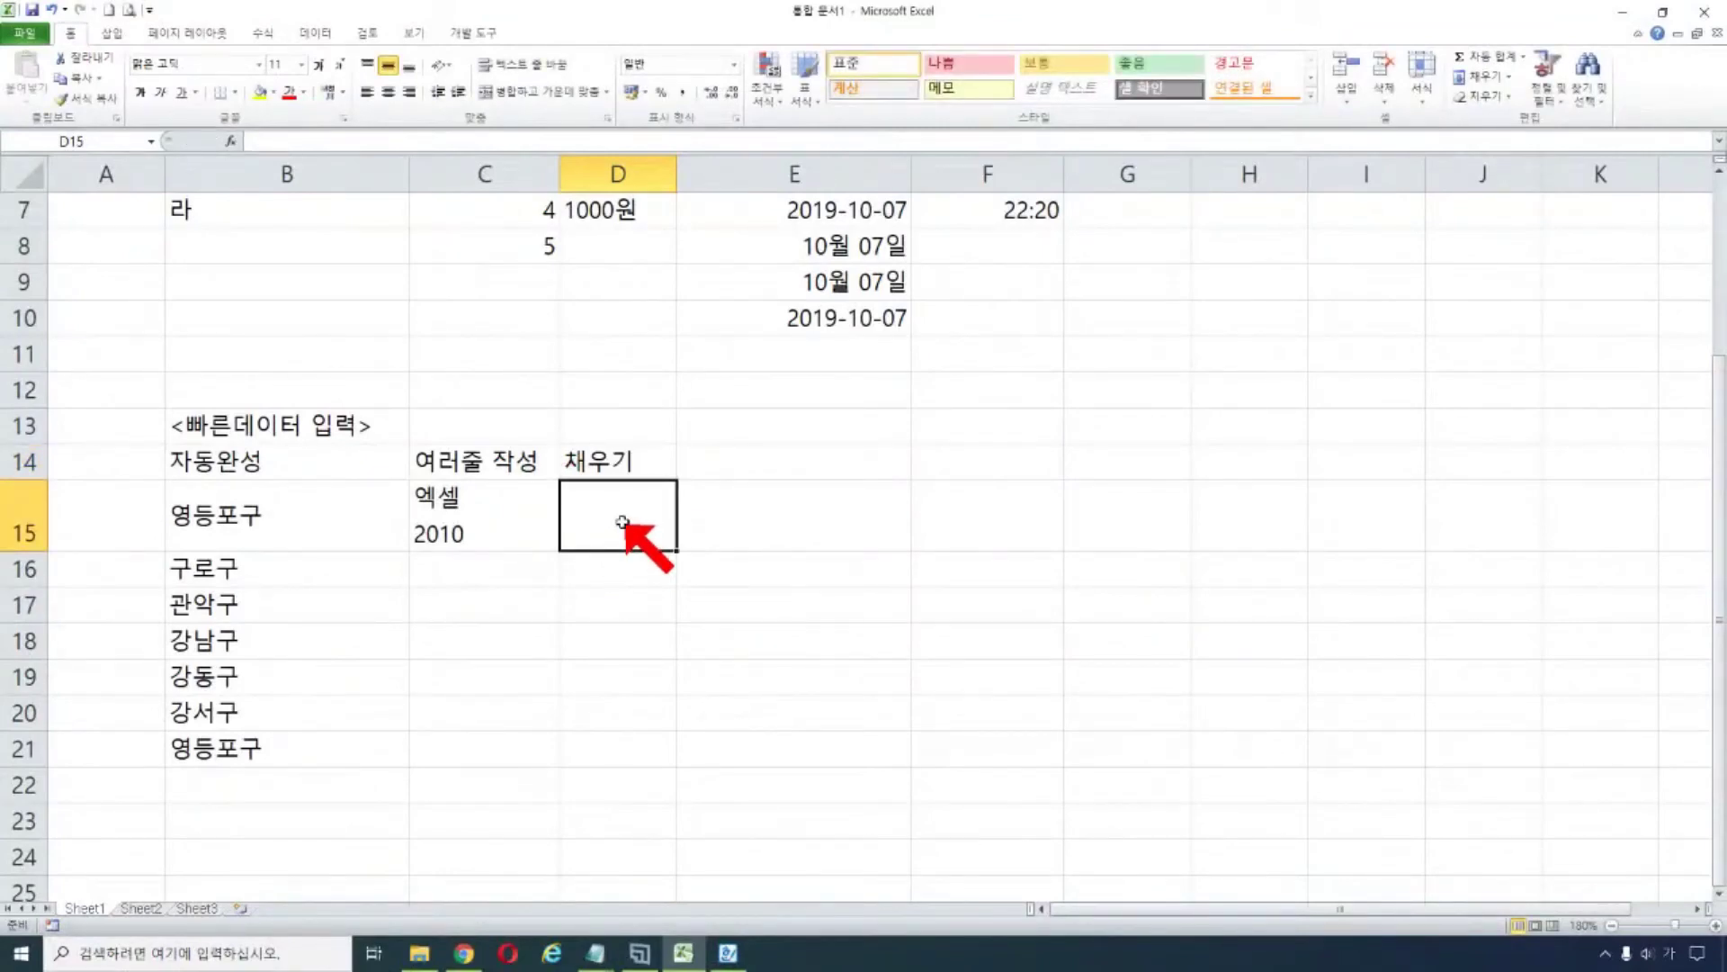
pyautogui.write('1')
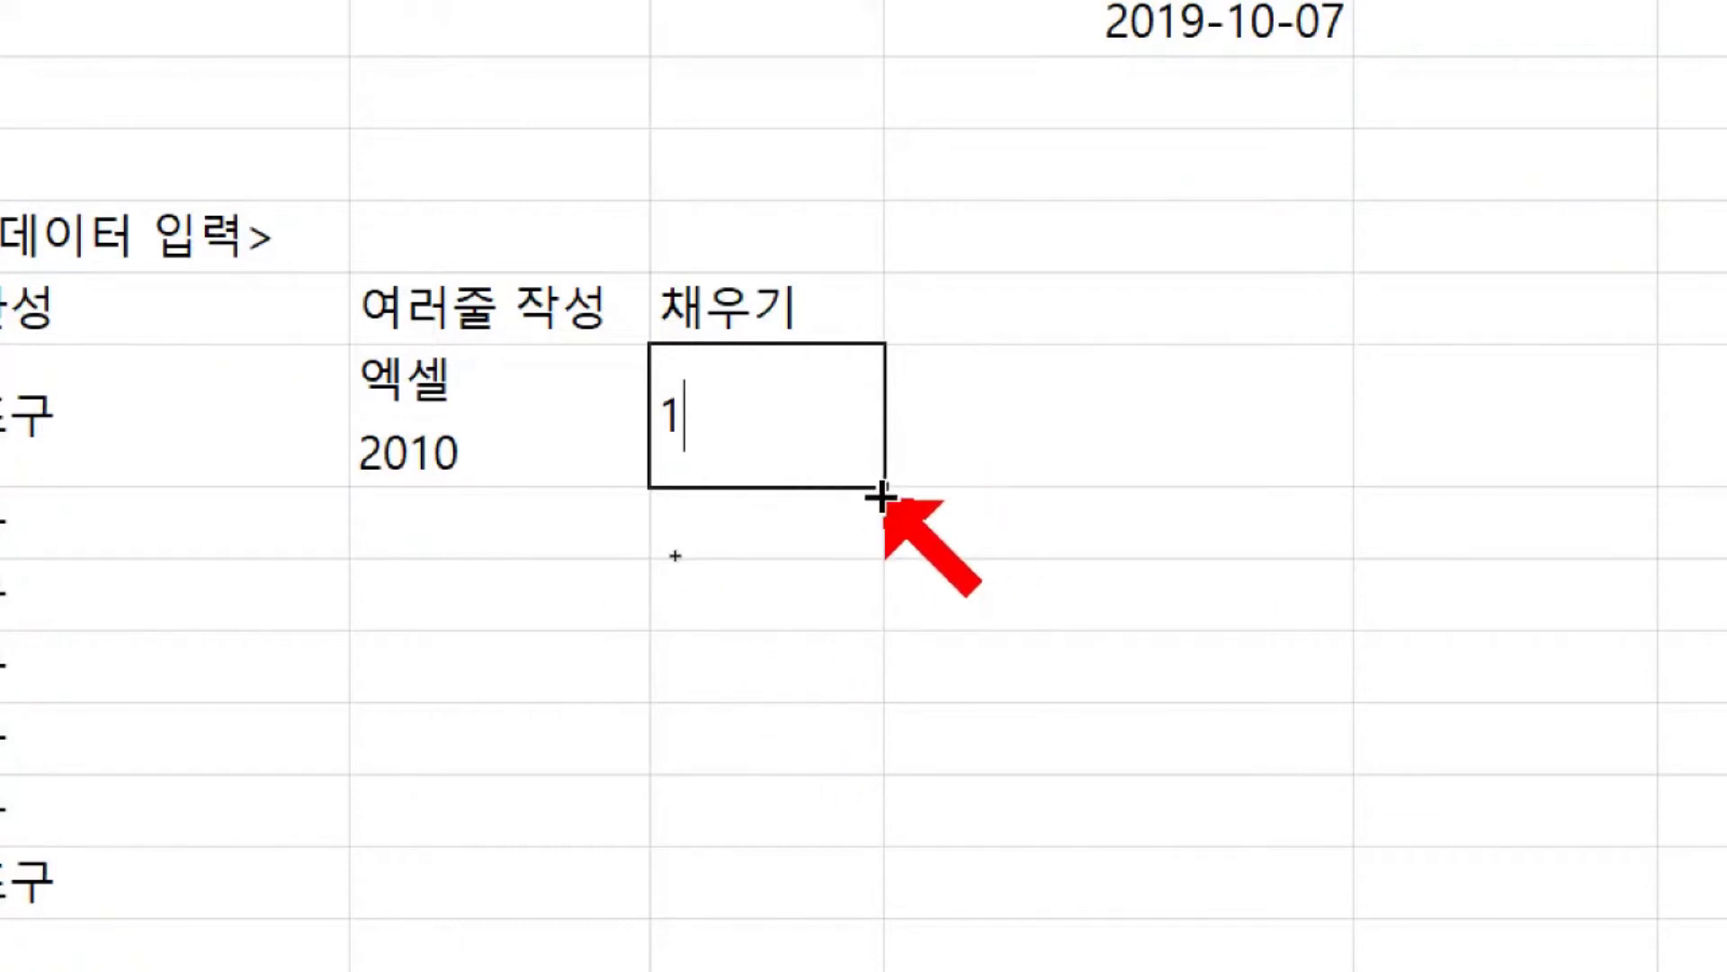
pyautogui.moveTo(880, 494); pyautogui.dragTo(887, 843)
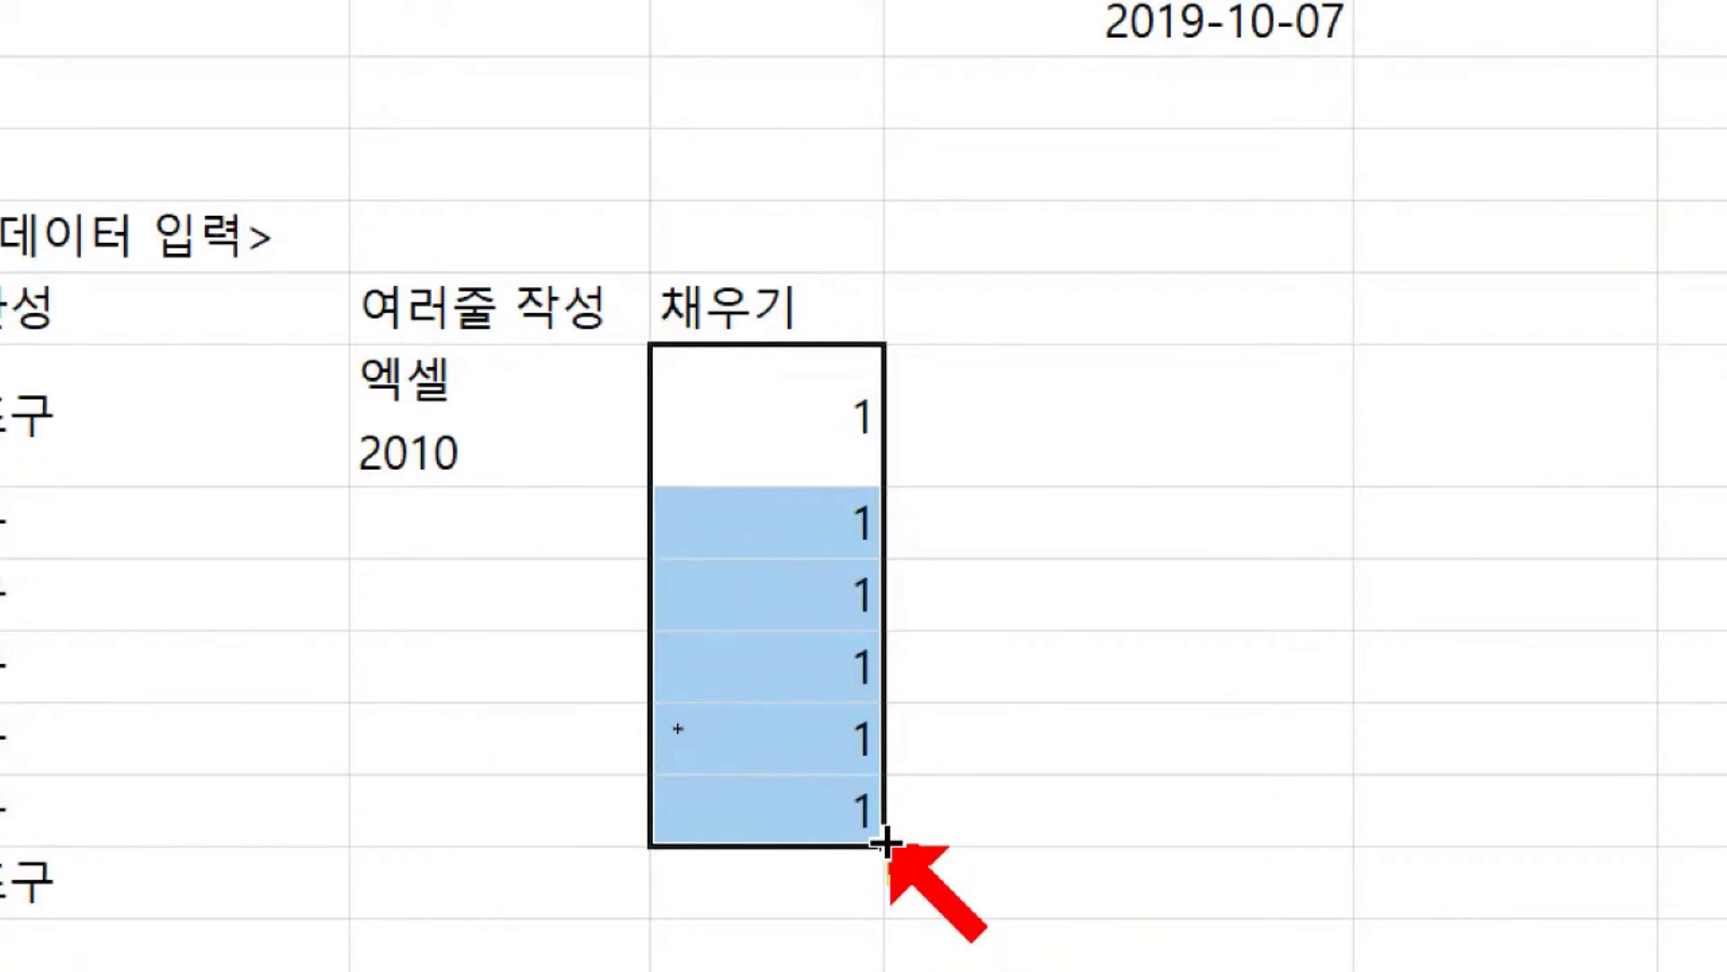
# - Fill the whole range E15:E20 with 1 in a single entry
pyautogui.moveTo(1300, 373); pyautogui.dragTo(1273, 793)
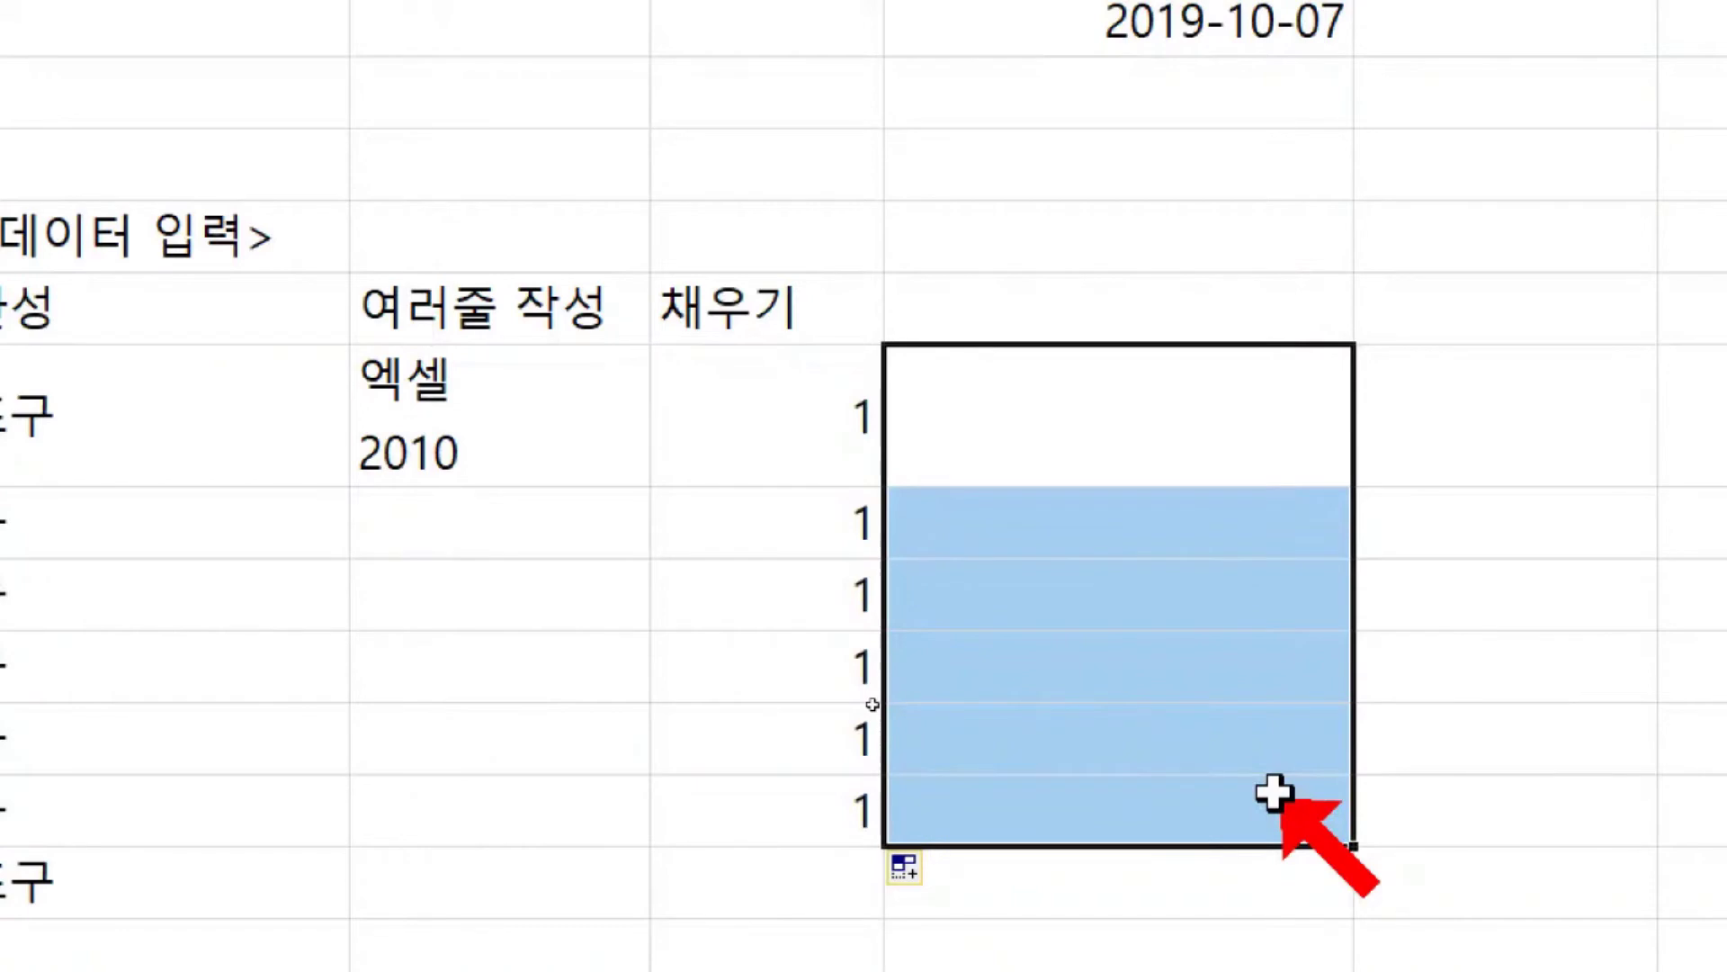
pyautogui.write('1')
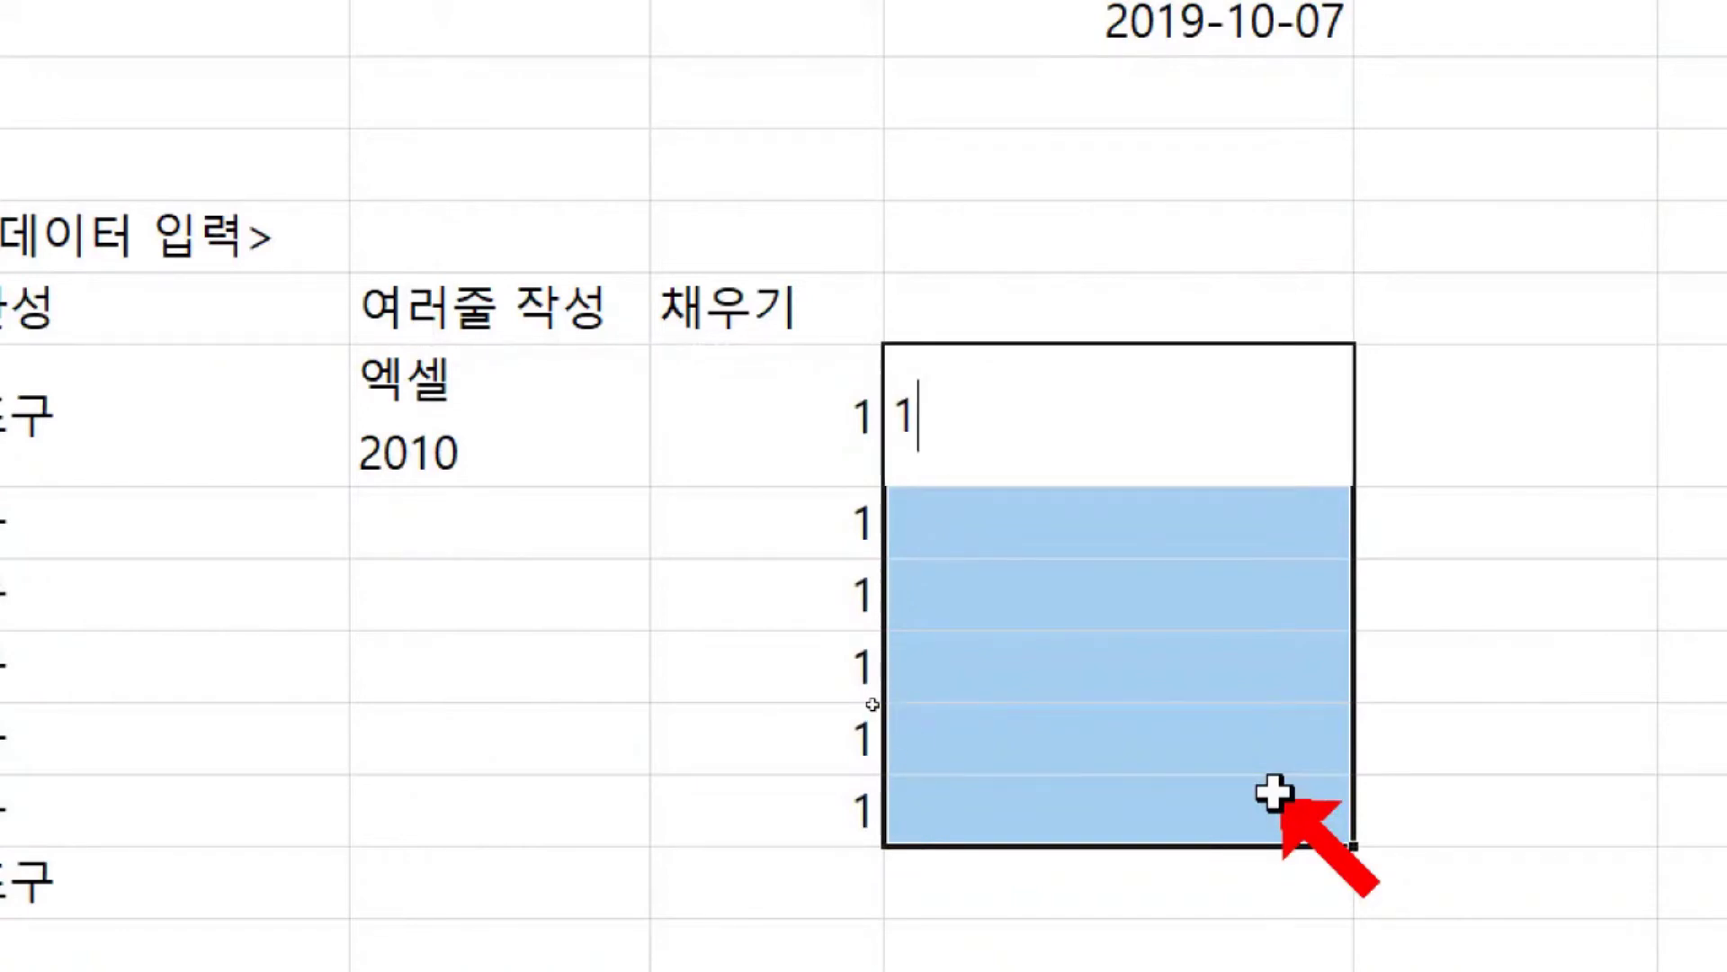
pyautogui.hotkey('ctrl', 'Return')
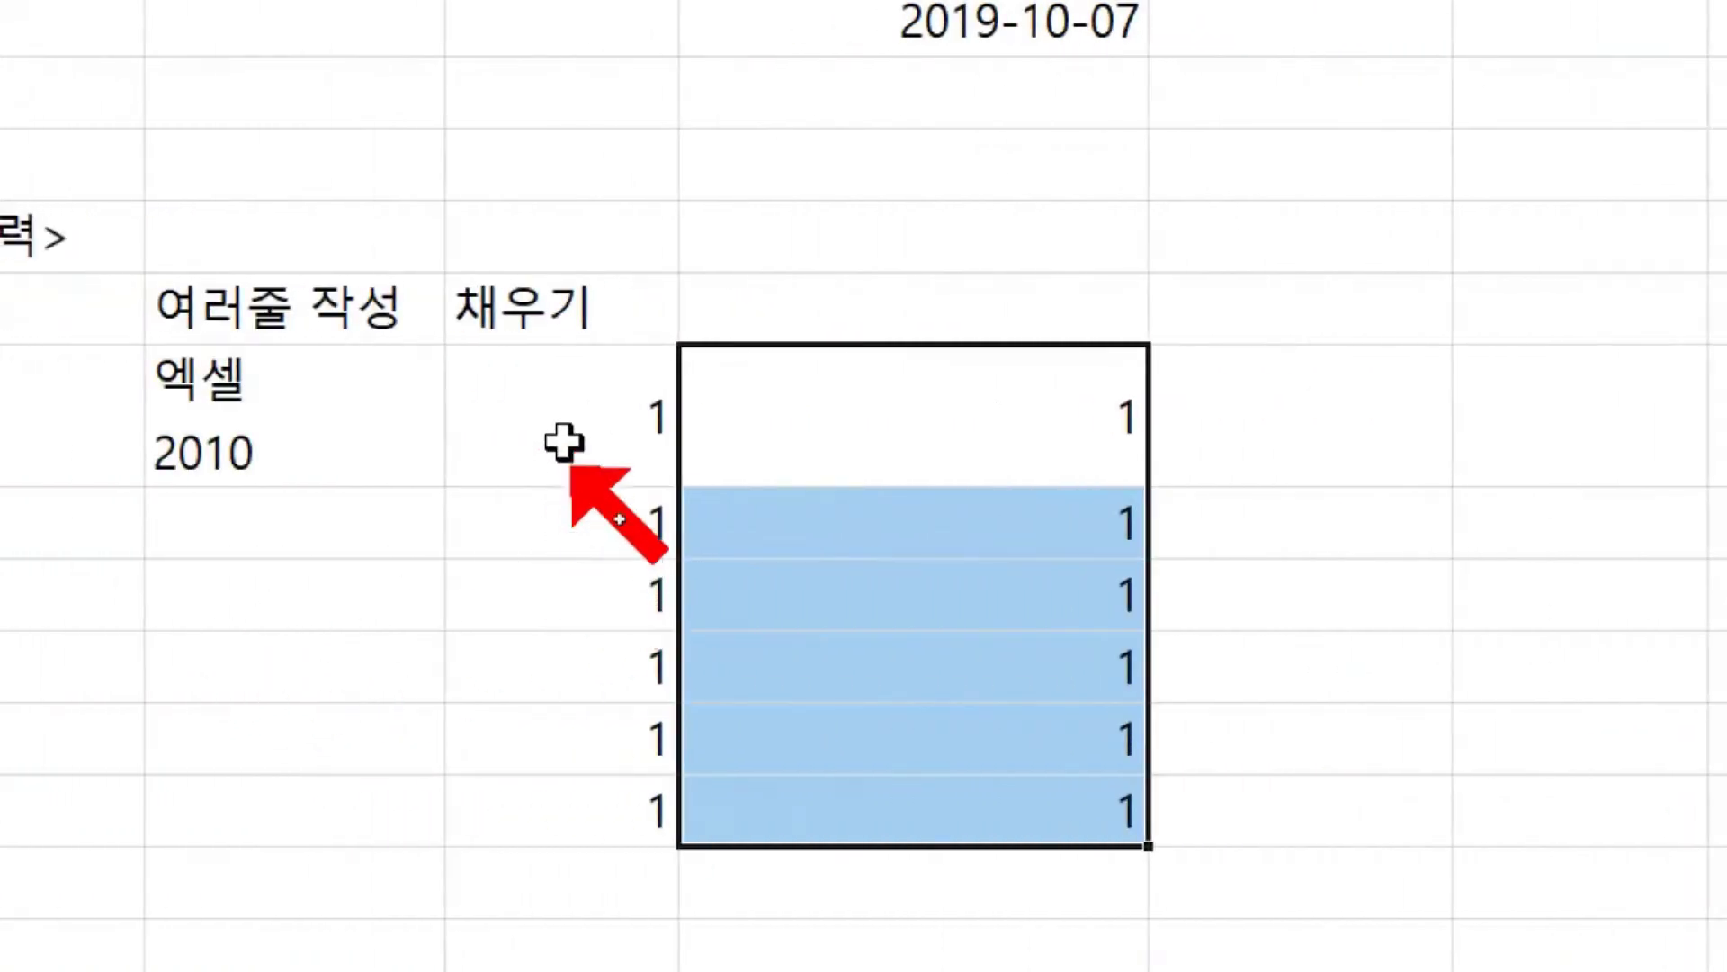
# - Repeat the fill from D15 down to D20 and reselect the range E15:E20
pyautogui.click(236, 463)
pyautogui.moveTo(678, 489); pyautogui.dragTo(677, 842)
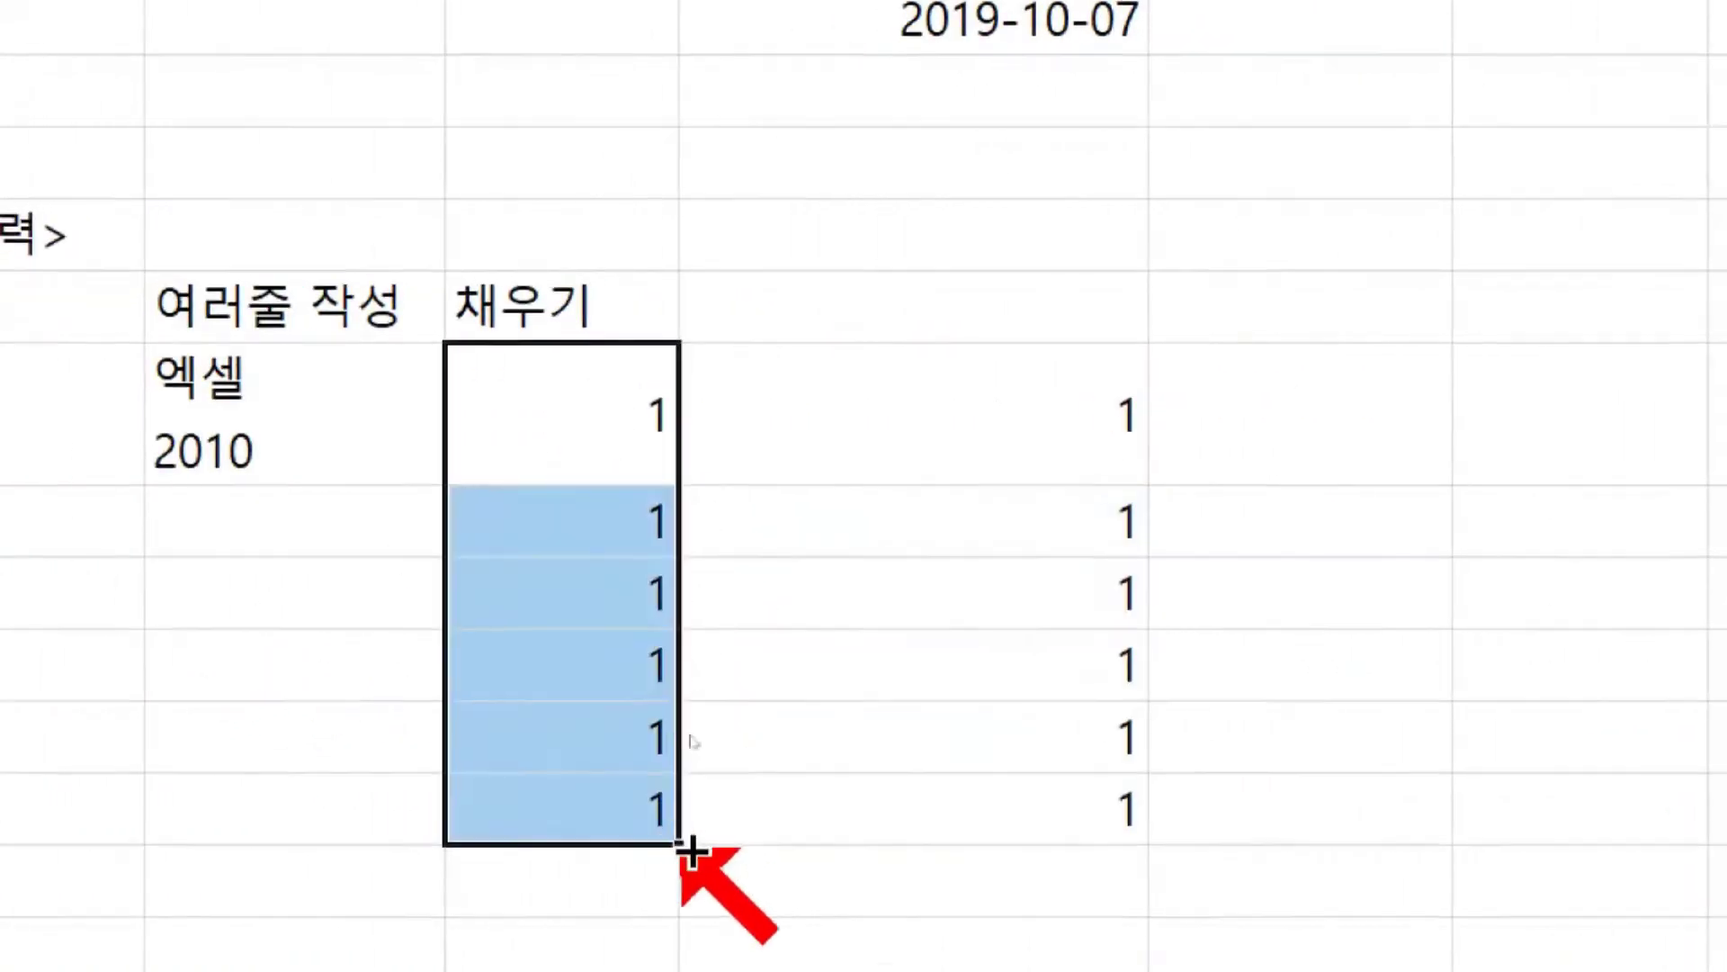
pyautogui.moveTo(997, 455); pyautogui.dragTo(972, 822)
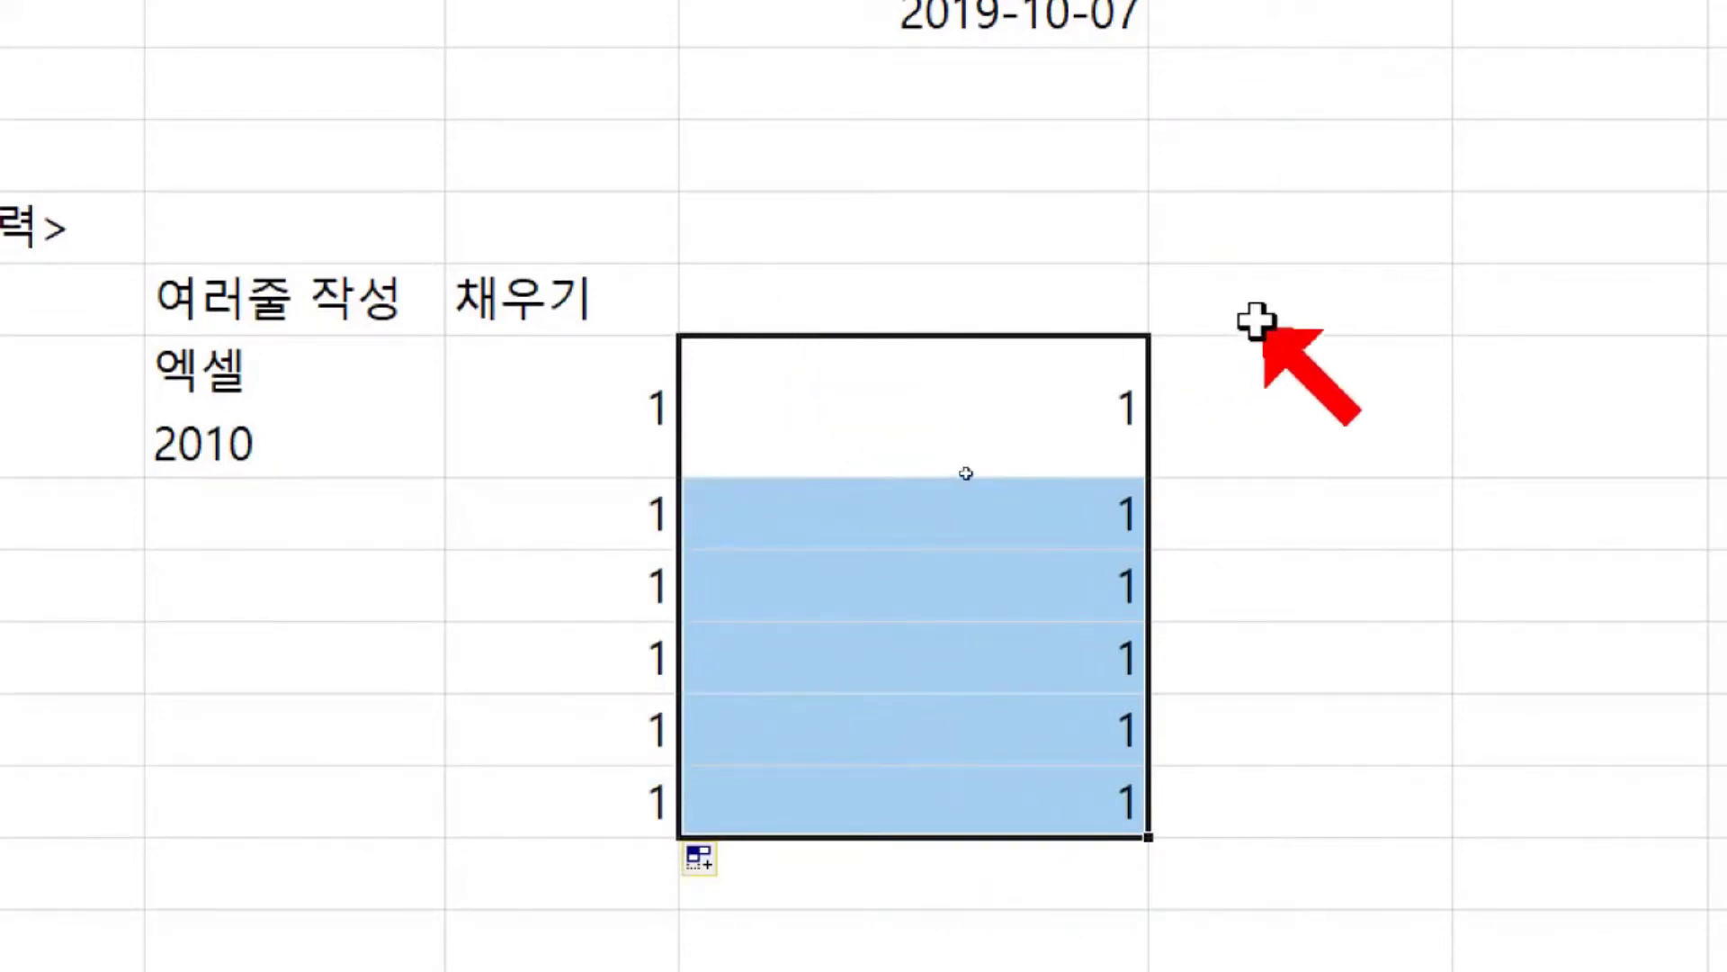
# - Enter the heading 떨어져 있는셀 in F14 and select the cell below it
pyautogui.click(1255, 322)
pyautogui.write('떨어져')
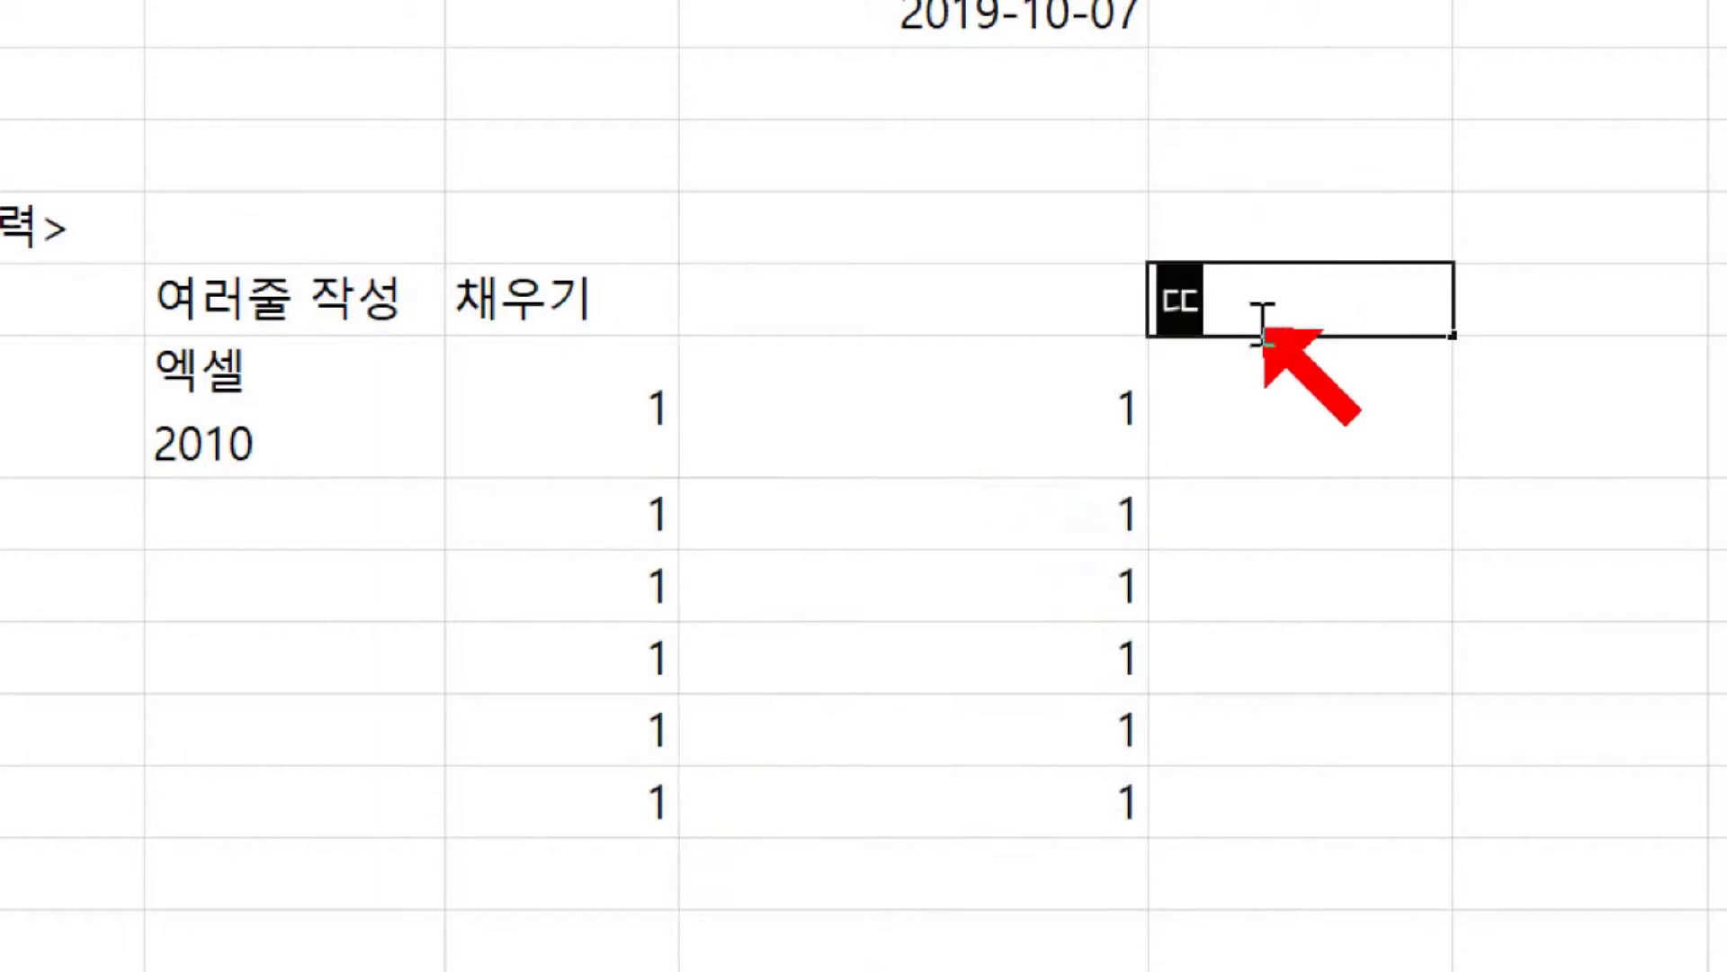
pyautogui.write(' ㅇ;')
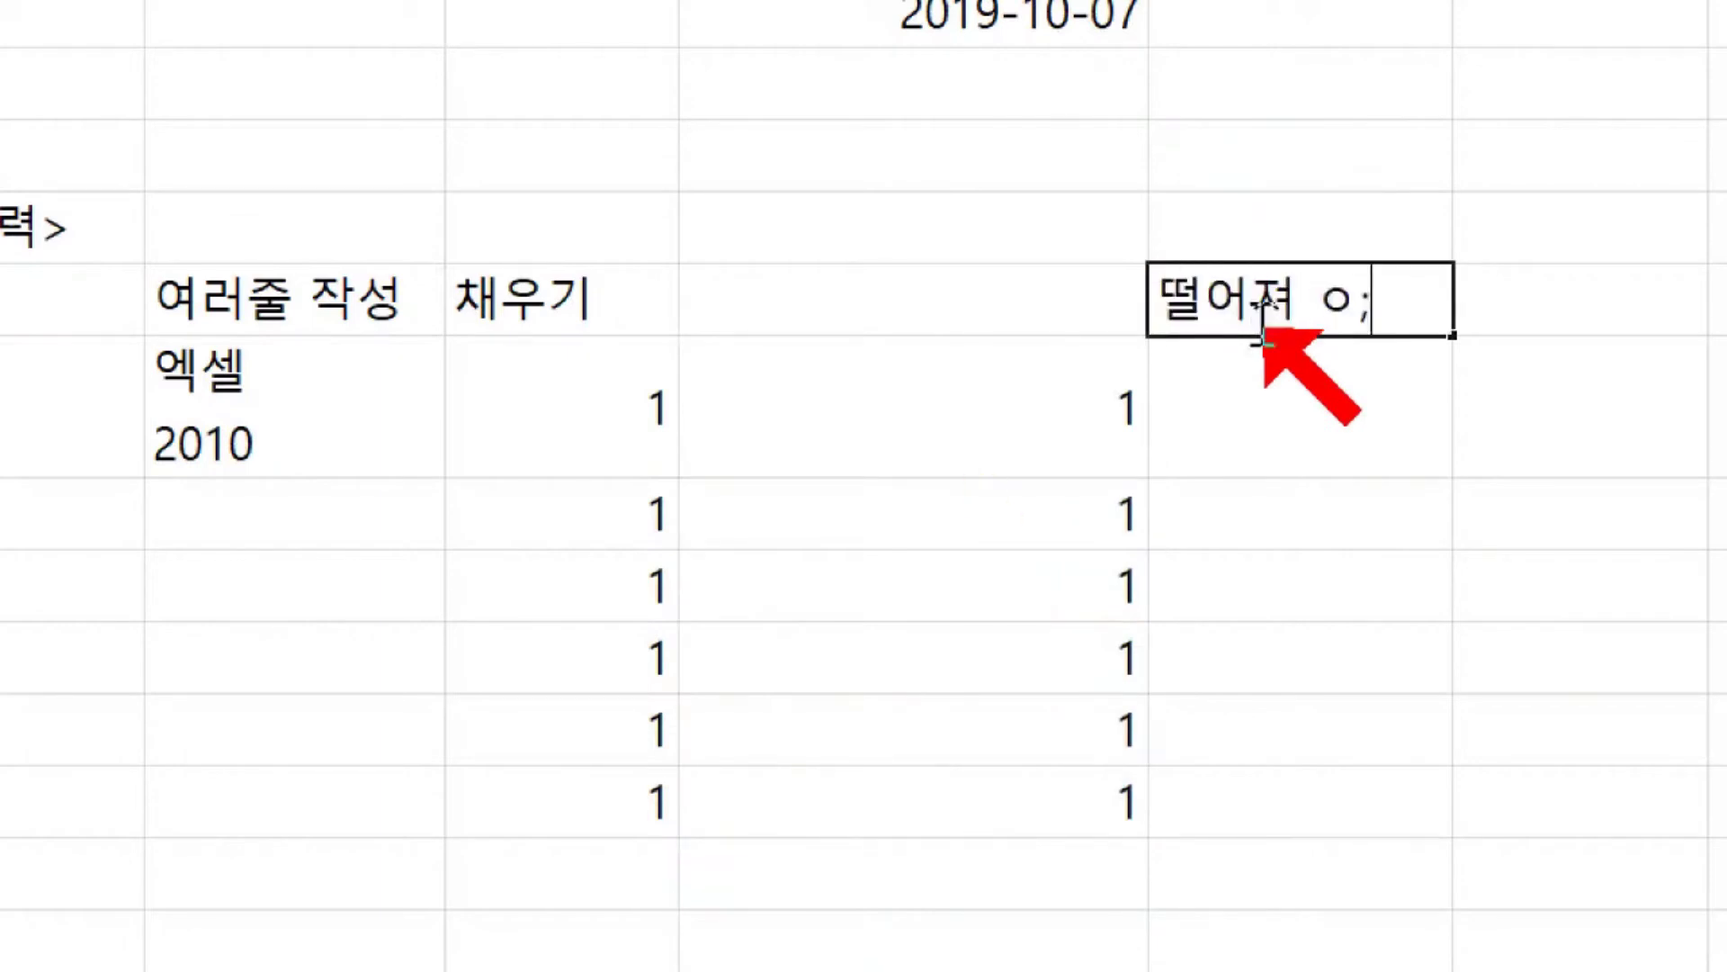
pyautogui.press('BackSpace')
pyautogui.press('BackSpace')
pyautogui.press('BackSpace')
pyautogui.write('있는셀')
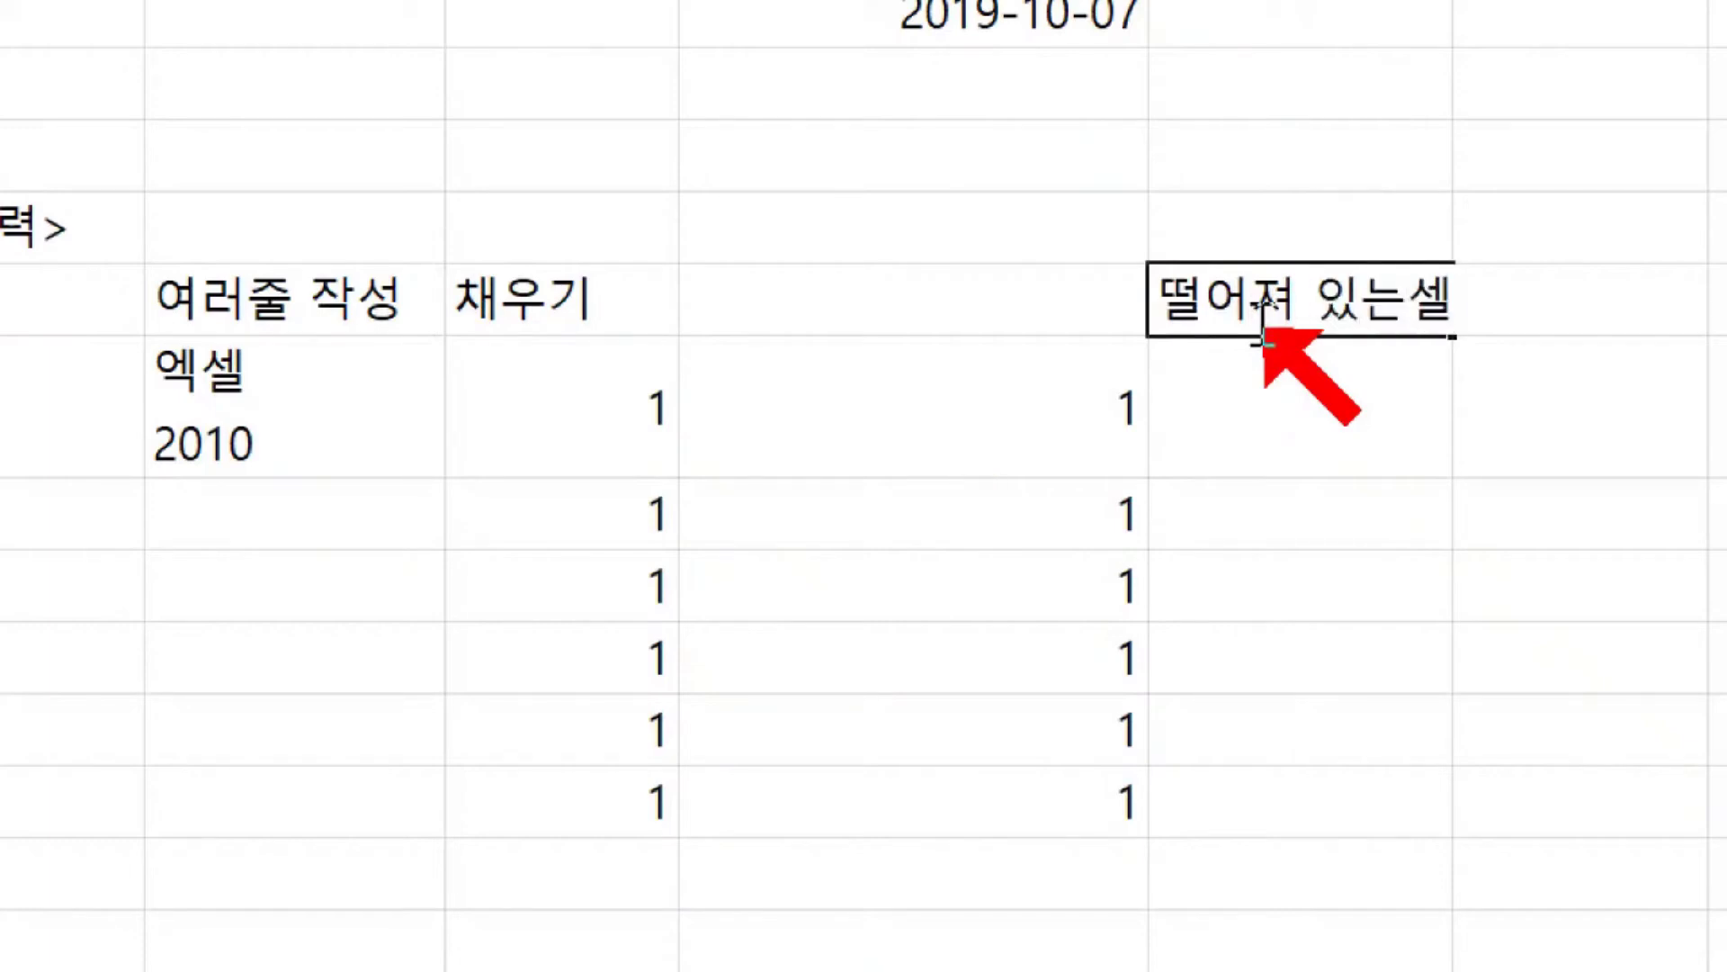
pyautogui.click(1224, 446)
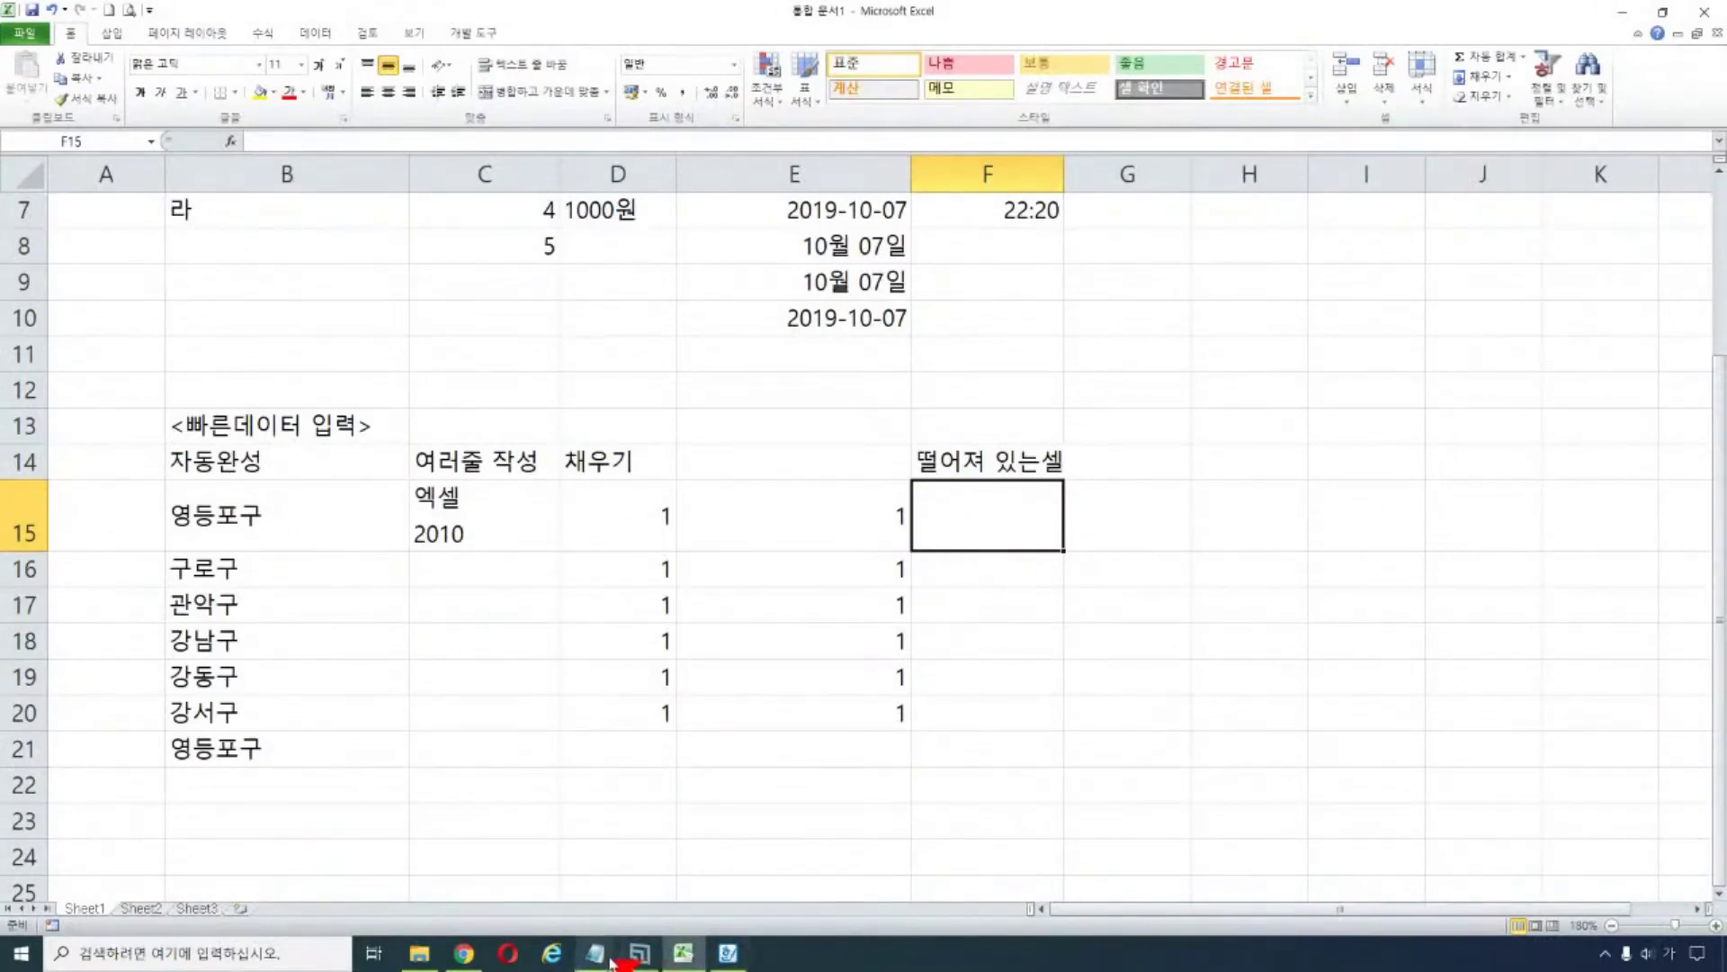
# - Switch to the Notepad notes to check item 4, and show the recent files of 한컴오피스 한글 2010
pyautogui.moveTo(649, 956)
pyautogui.click(755, 881)
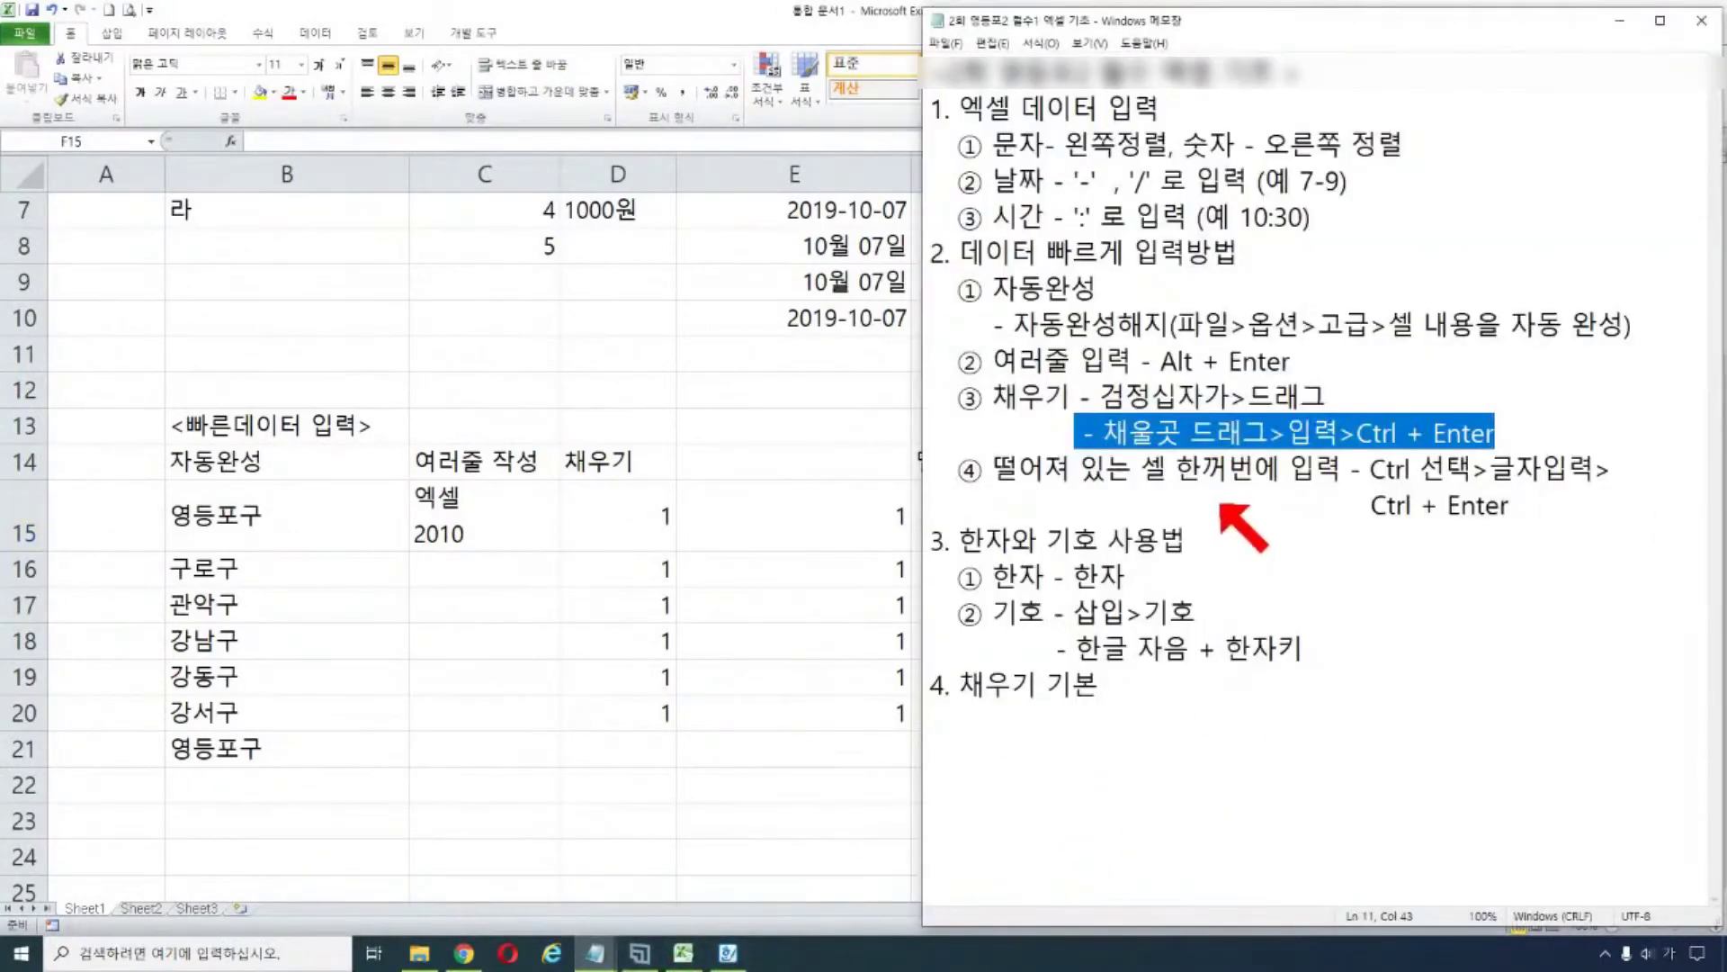
pyautogui.rightClick(728, 953)
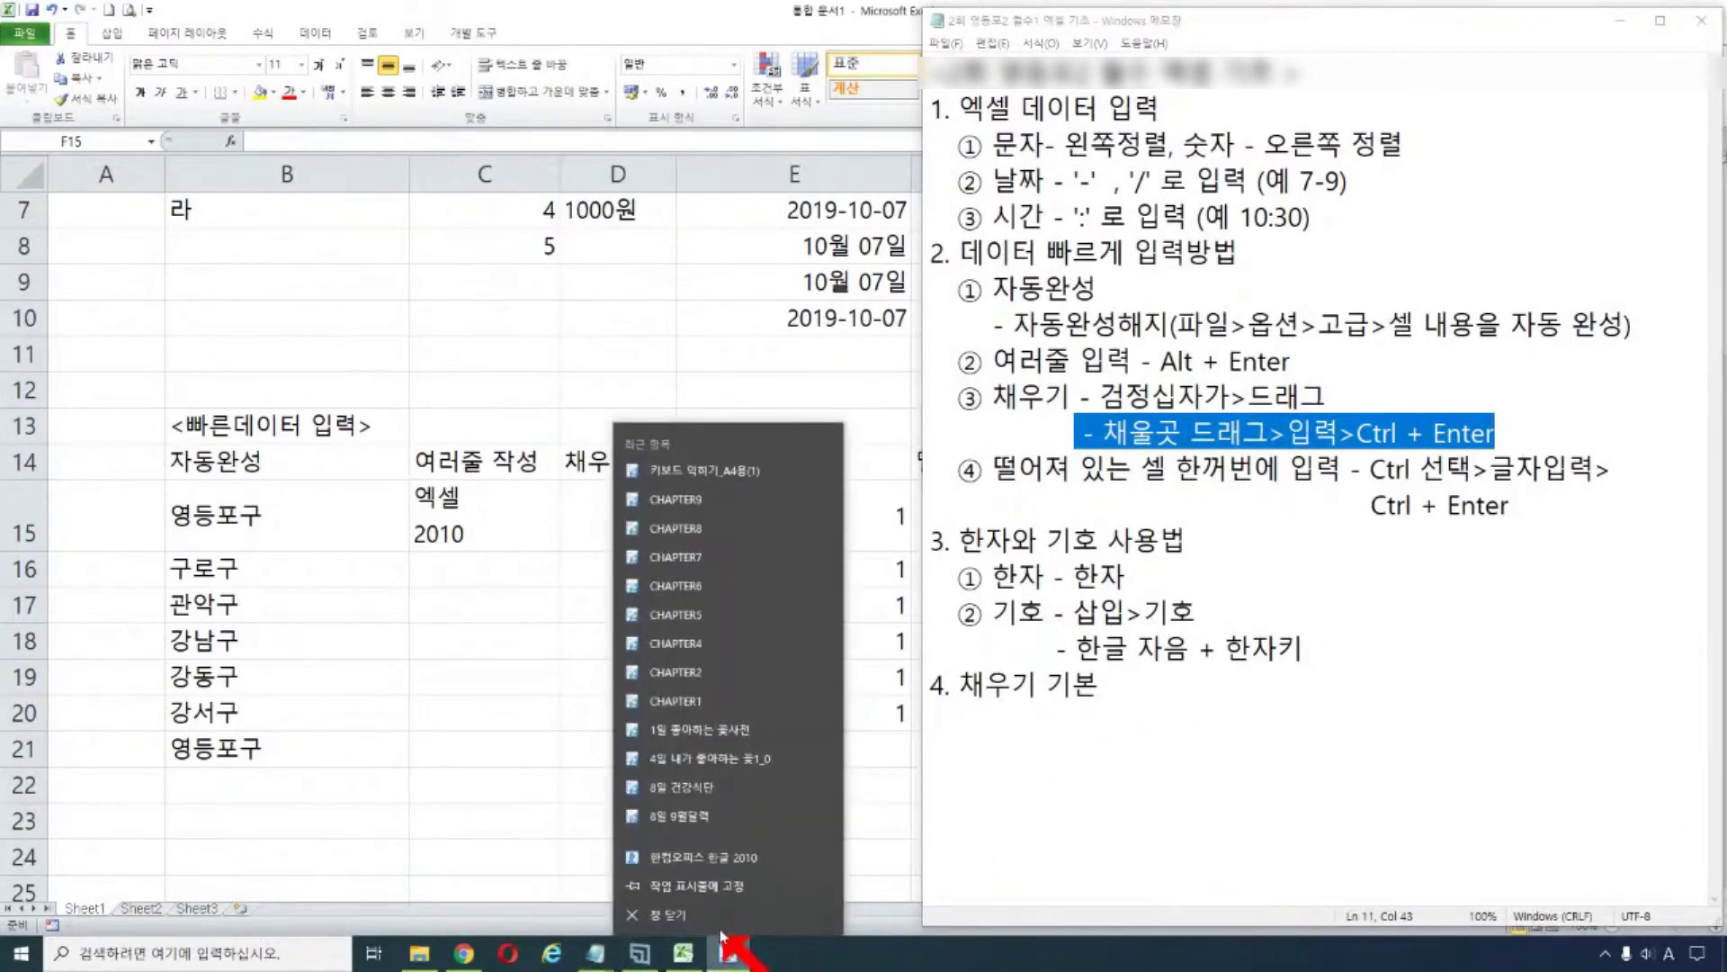
# - Close the 한글 document 키보드 익히기_A4용(1) without saving its changes
pyautogui.click(722, 920)
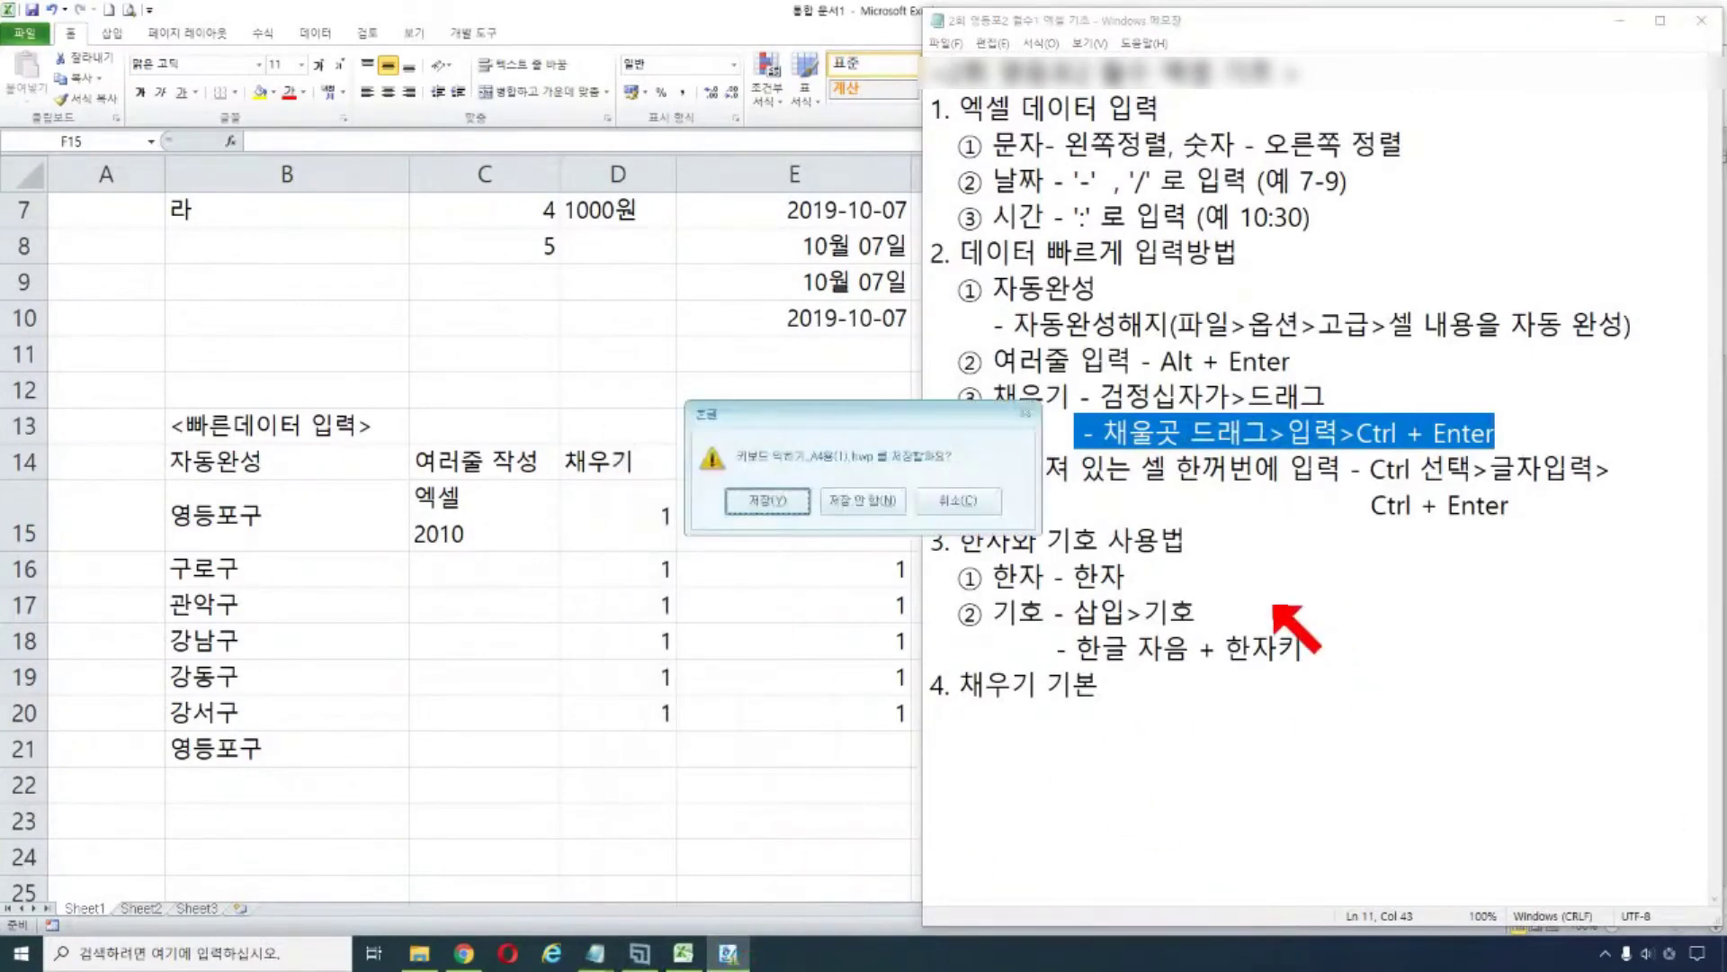
pyautogui.click(783, 500)
pyautogui.click(1136, 310)
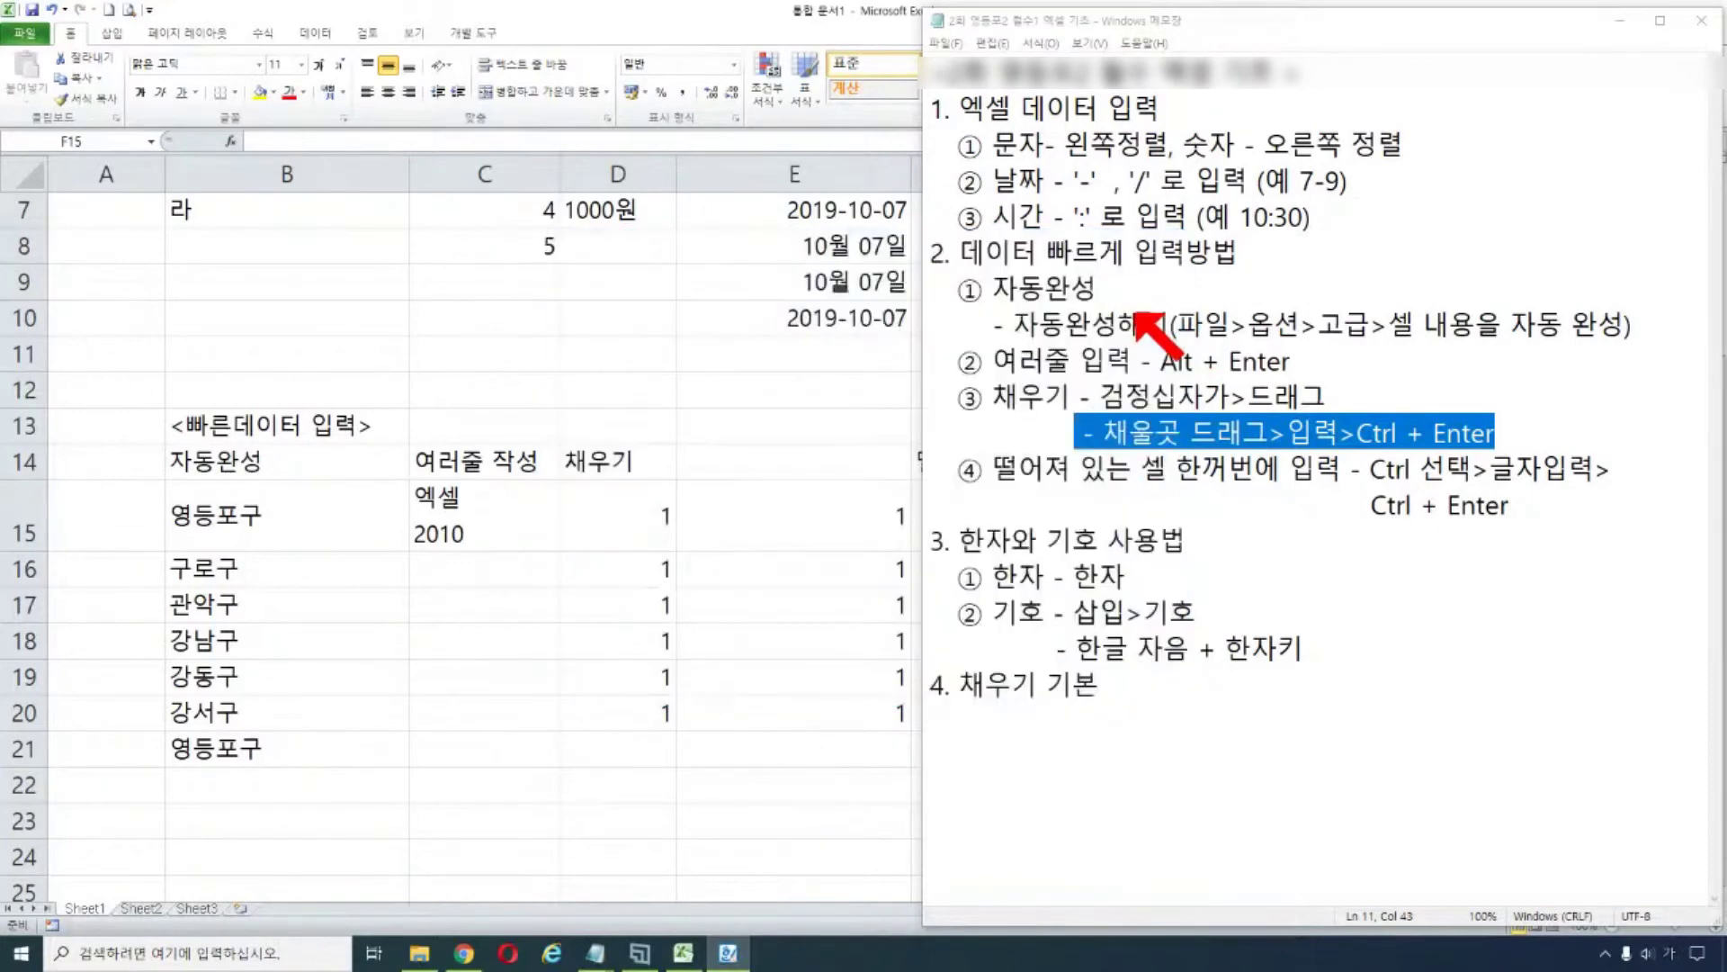
pyautogui.rightClick(729, 955)
pyautogui.click(722, 919)
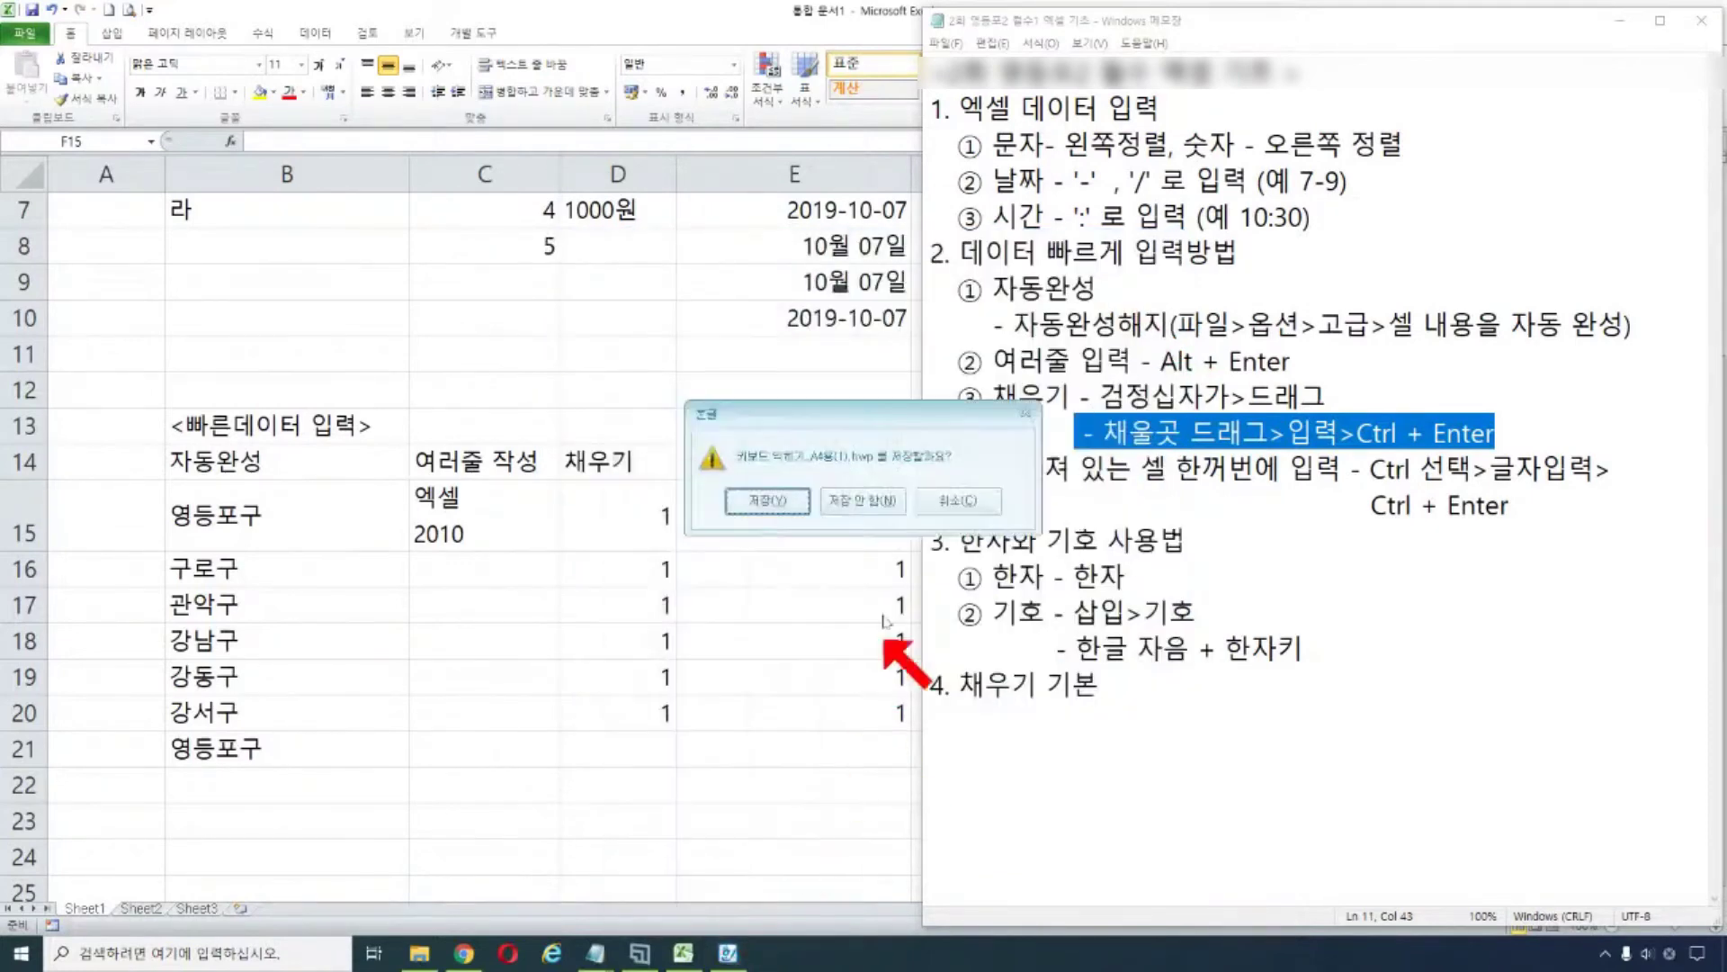
pyautogui.click(889, 511)
# - Highlight the words "Ctrl 선택" in item ④ of the Notepad notes' section 2
pyautogui.click(1204, 480)
pyautogui.click(1374, 468)
pyautogui.moveTo(1375, 470); pyautogui.dragTo(1472, 485)
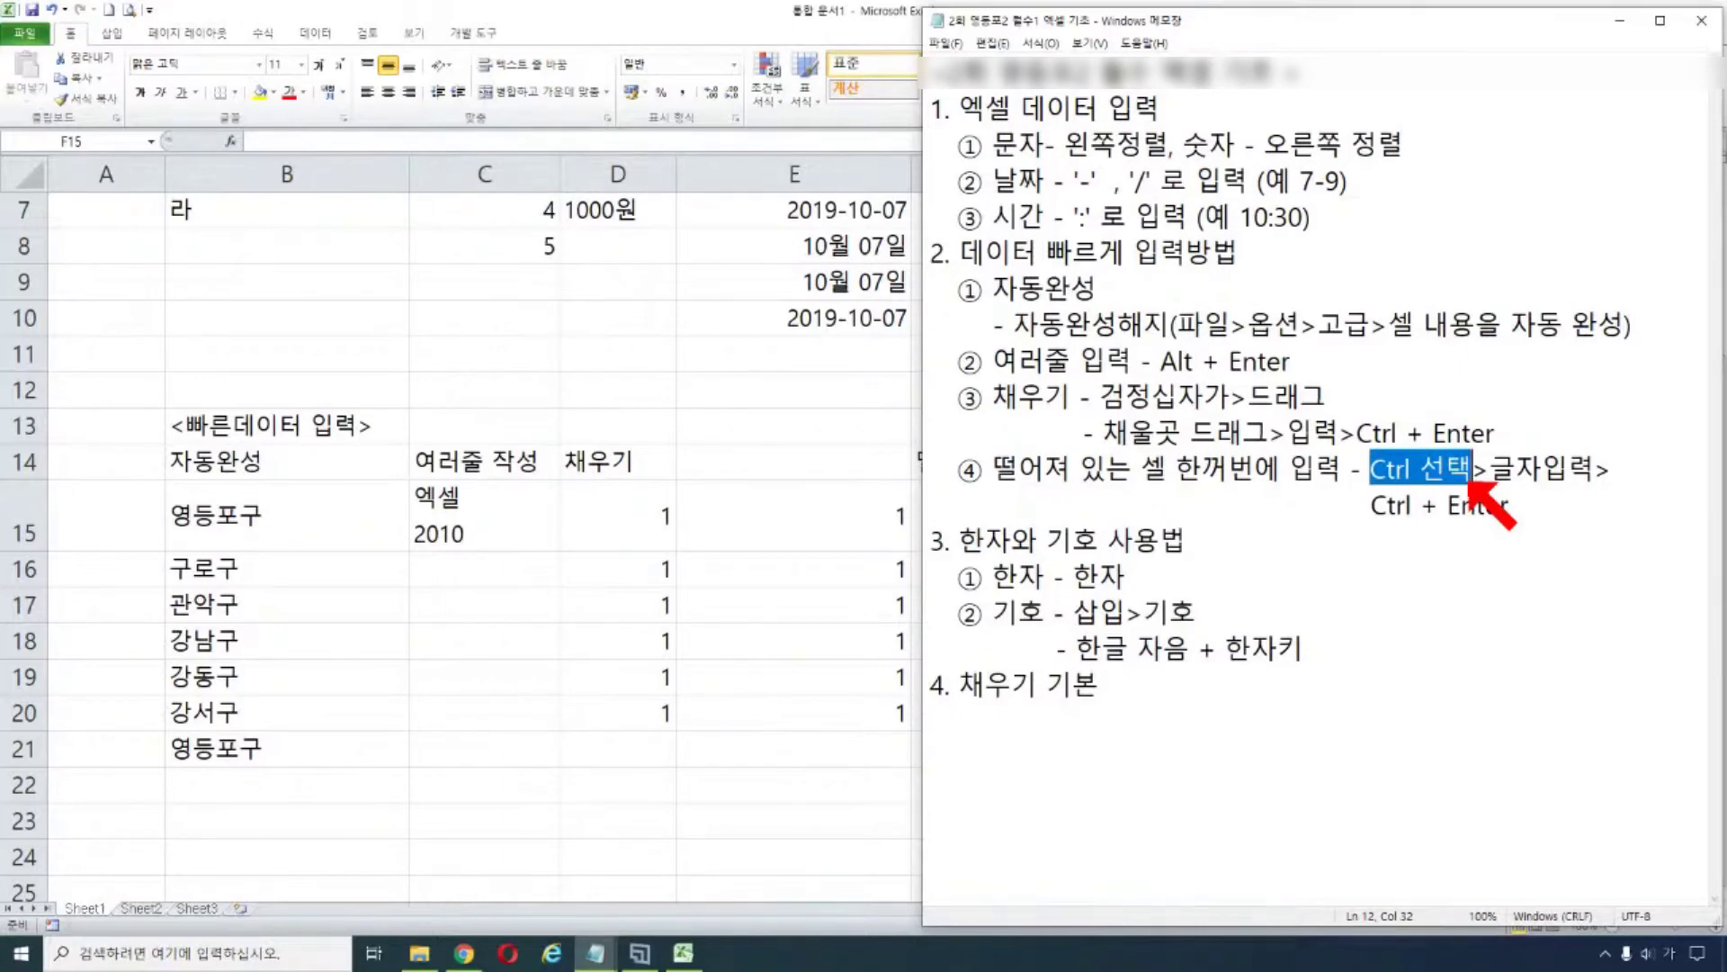
# - Switch to Excel and enter 엑셀 in the separate cells F15, G17, H19 and J20 in a single entry
pyautogui.click(823, 727)
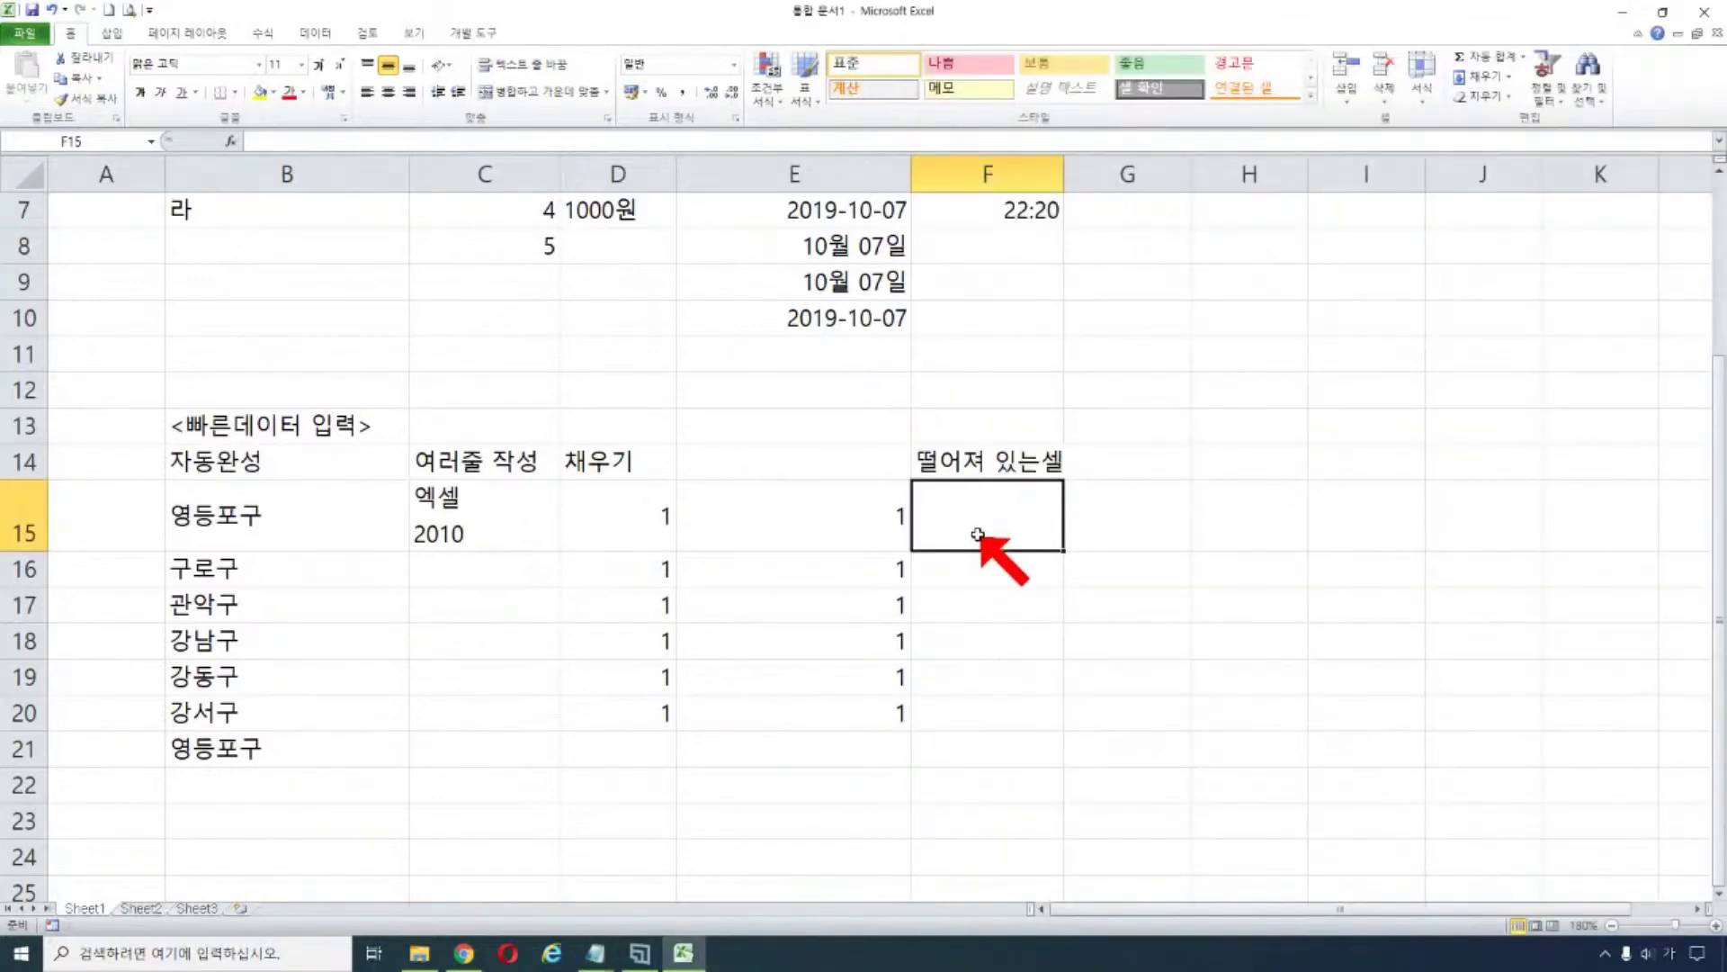
pyautogui.moveTo(978, 534); pyautogui.dragTo(1373, 519)
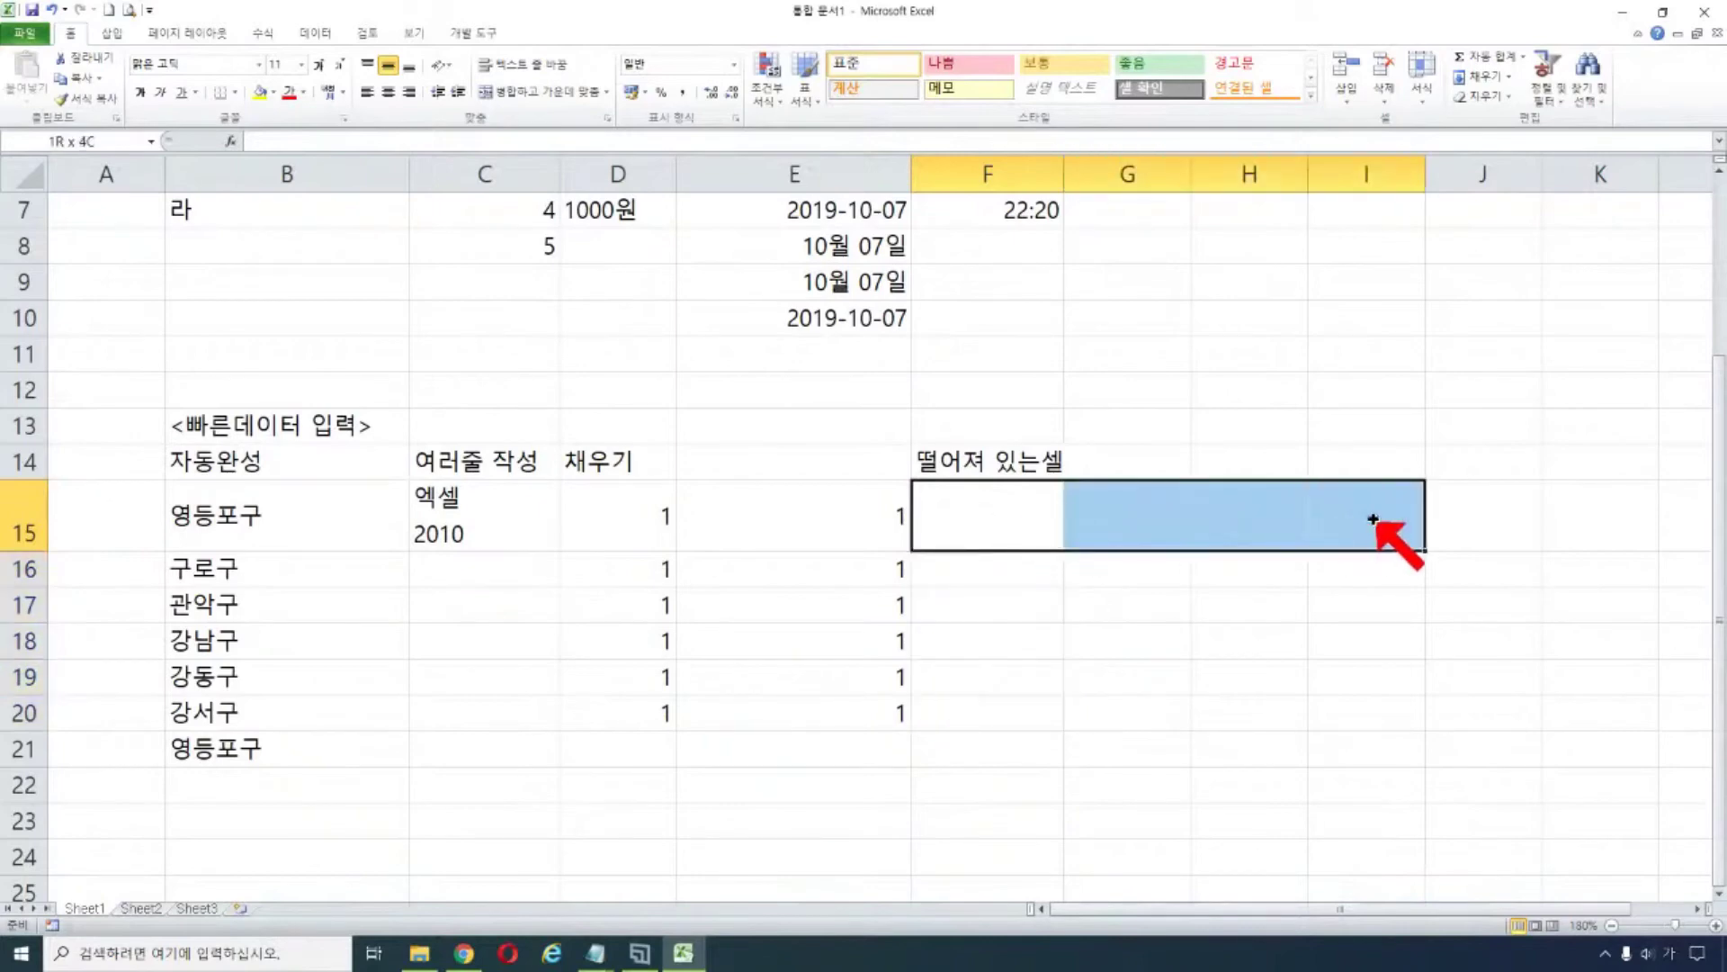
pyautogui.click(1017, 511)
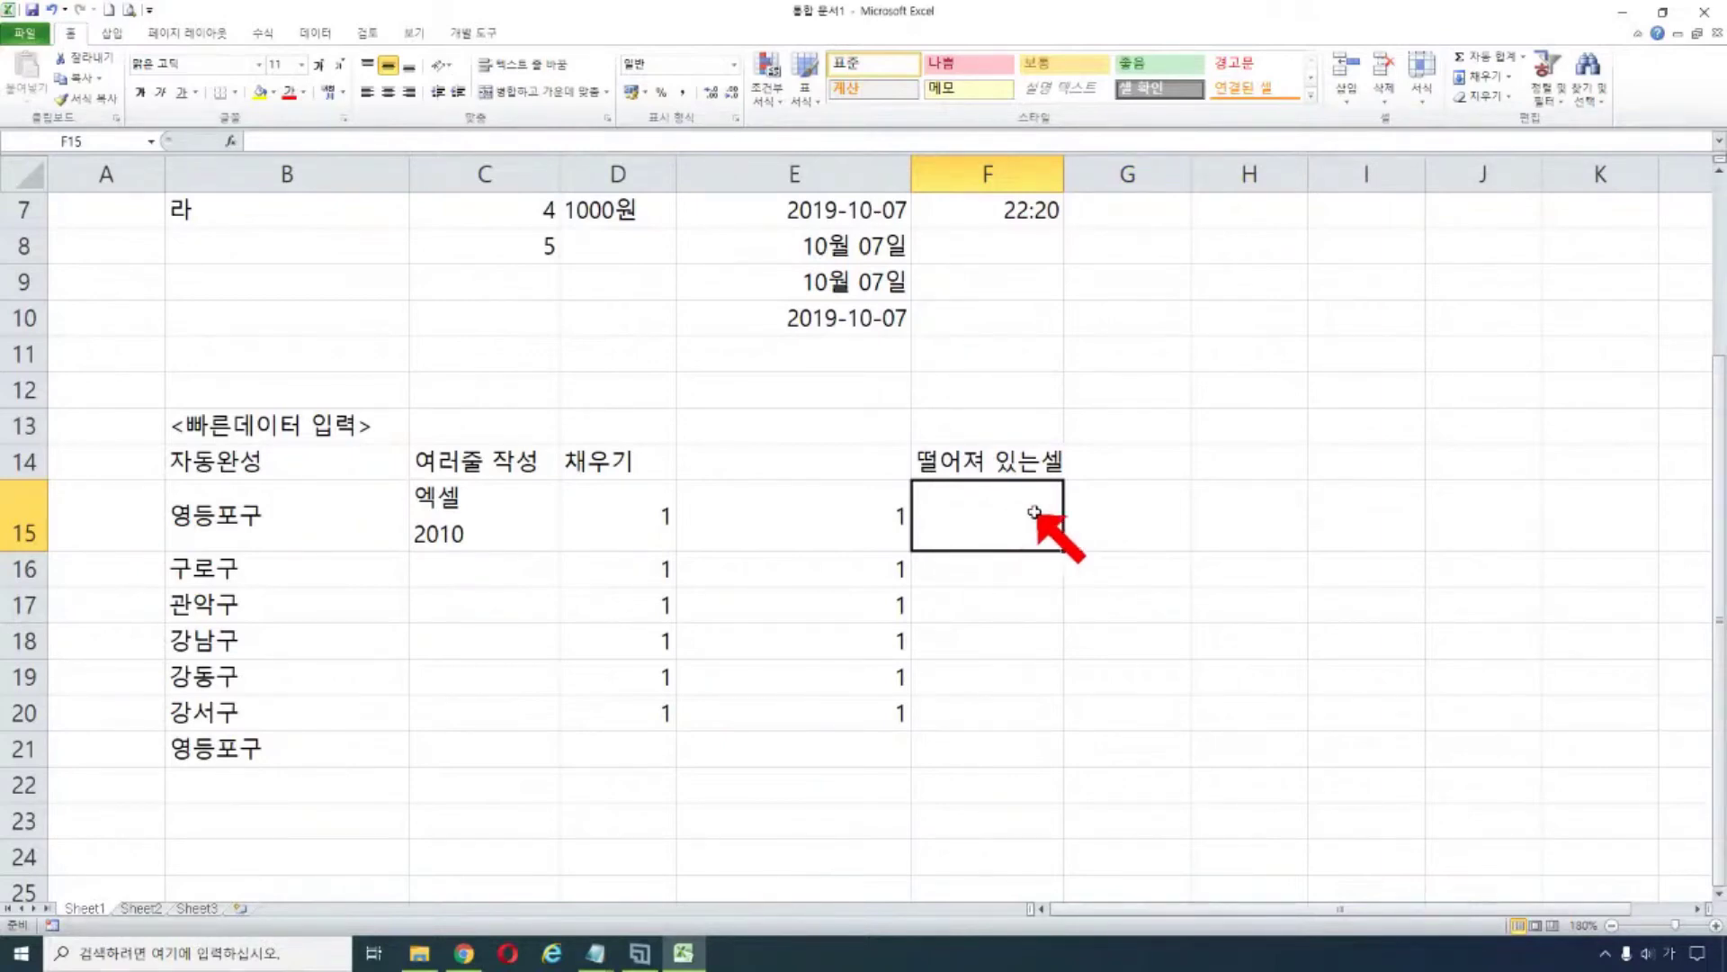
pyautogui.keyDown('ctrl'); pyautogui.click(1139, 609); pyautogui.keyUp('ctrl')
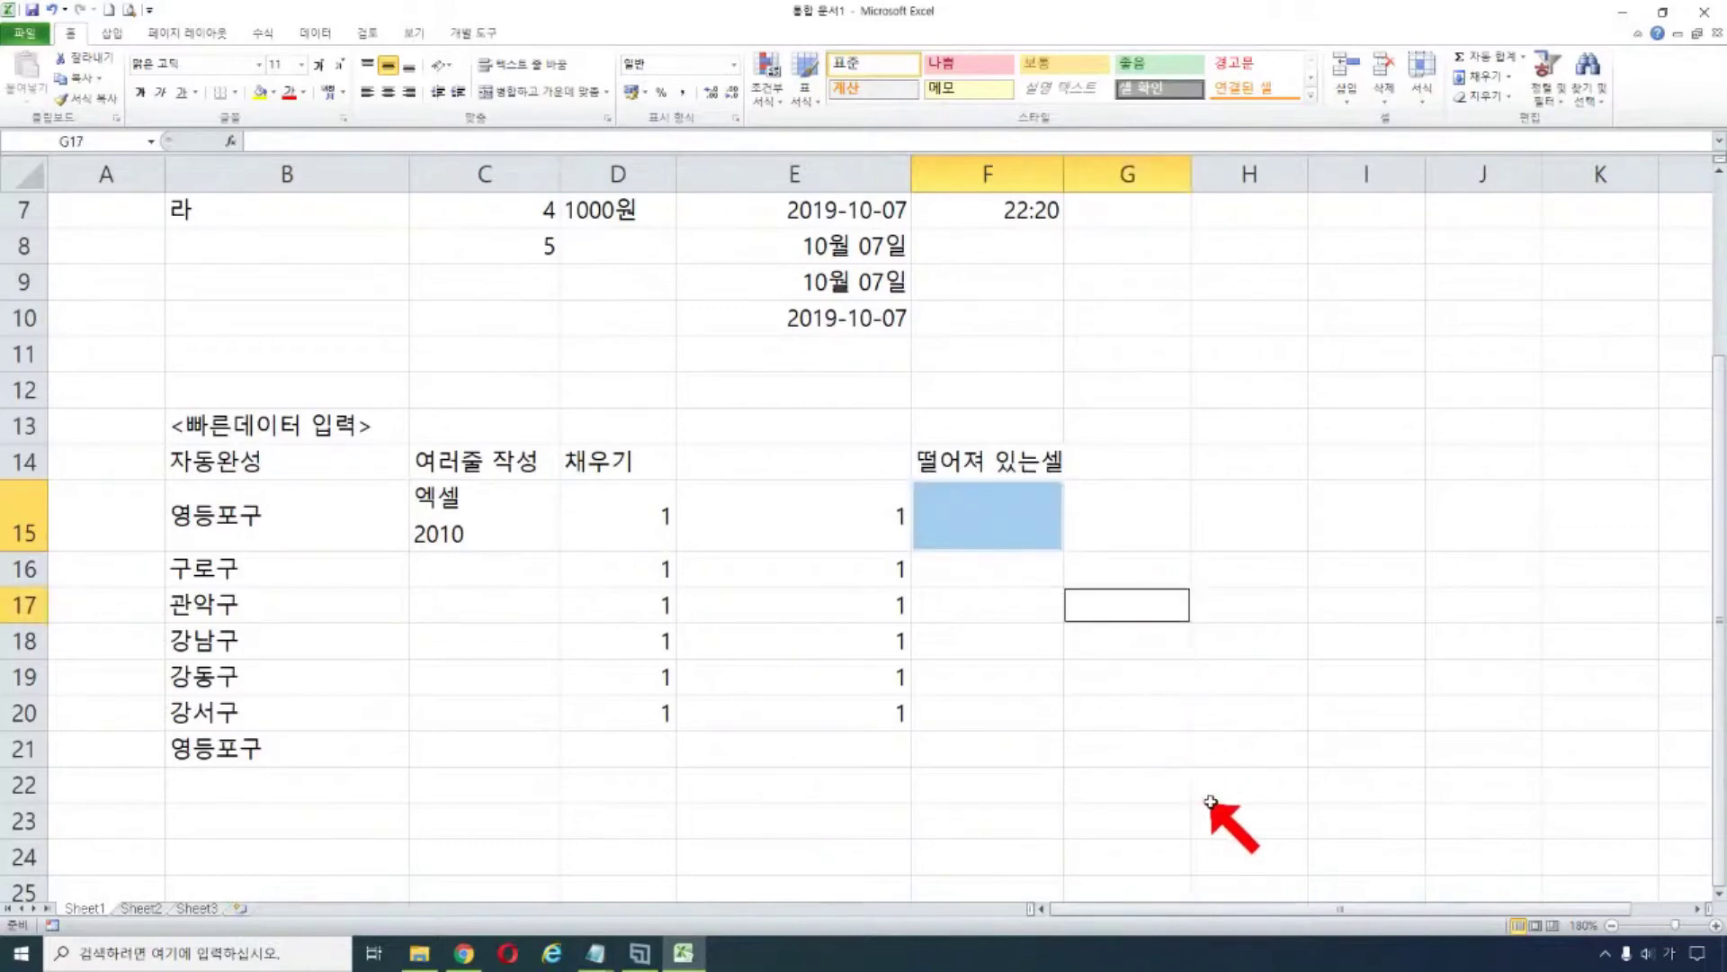
pyautogui.keyDown('ctrl'); pyautogui.click(1246, 682); pyautogui.keyUp('ctrl')
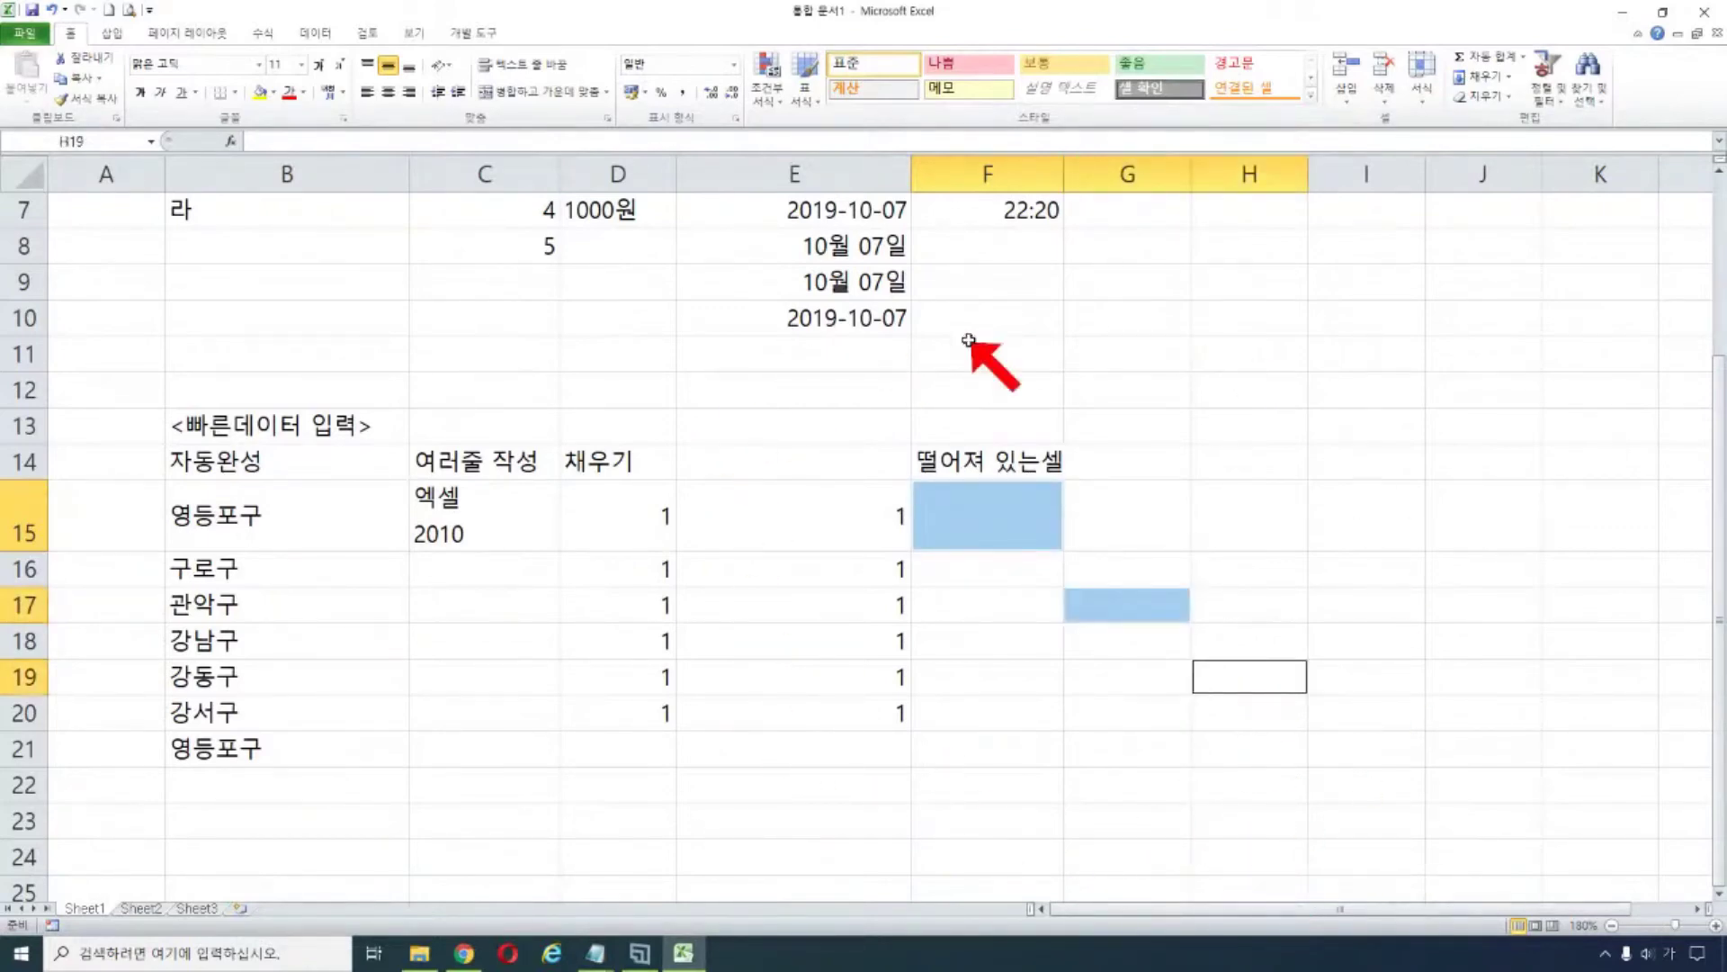
pyautogui.keyDown('ctrl'); pyautogui.click(1473, 709); pyautogui.keyUp('ctrl')
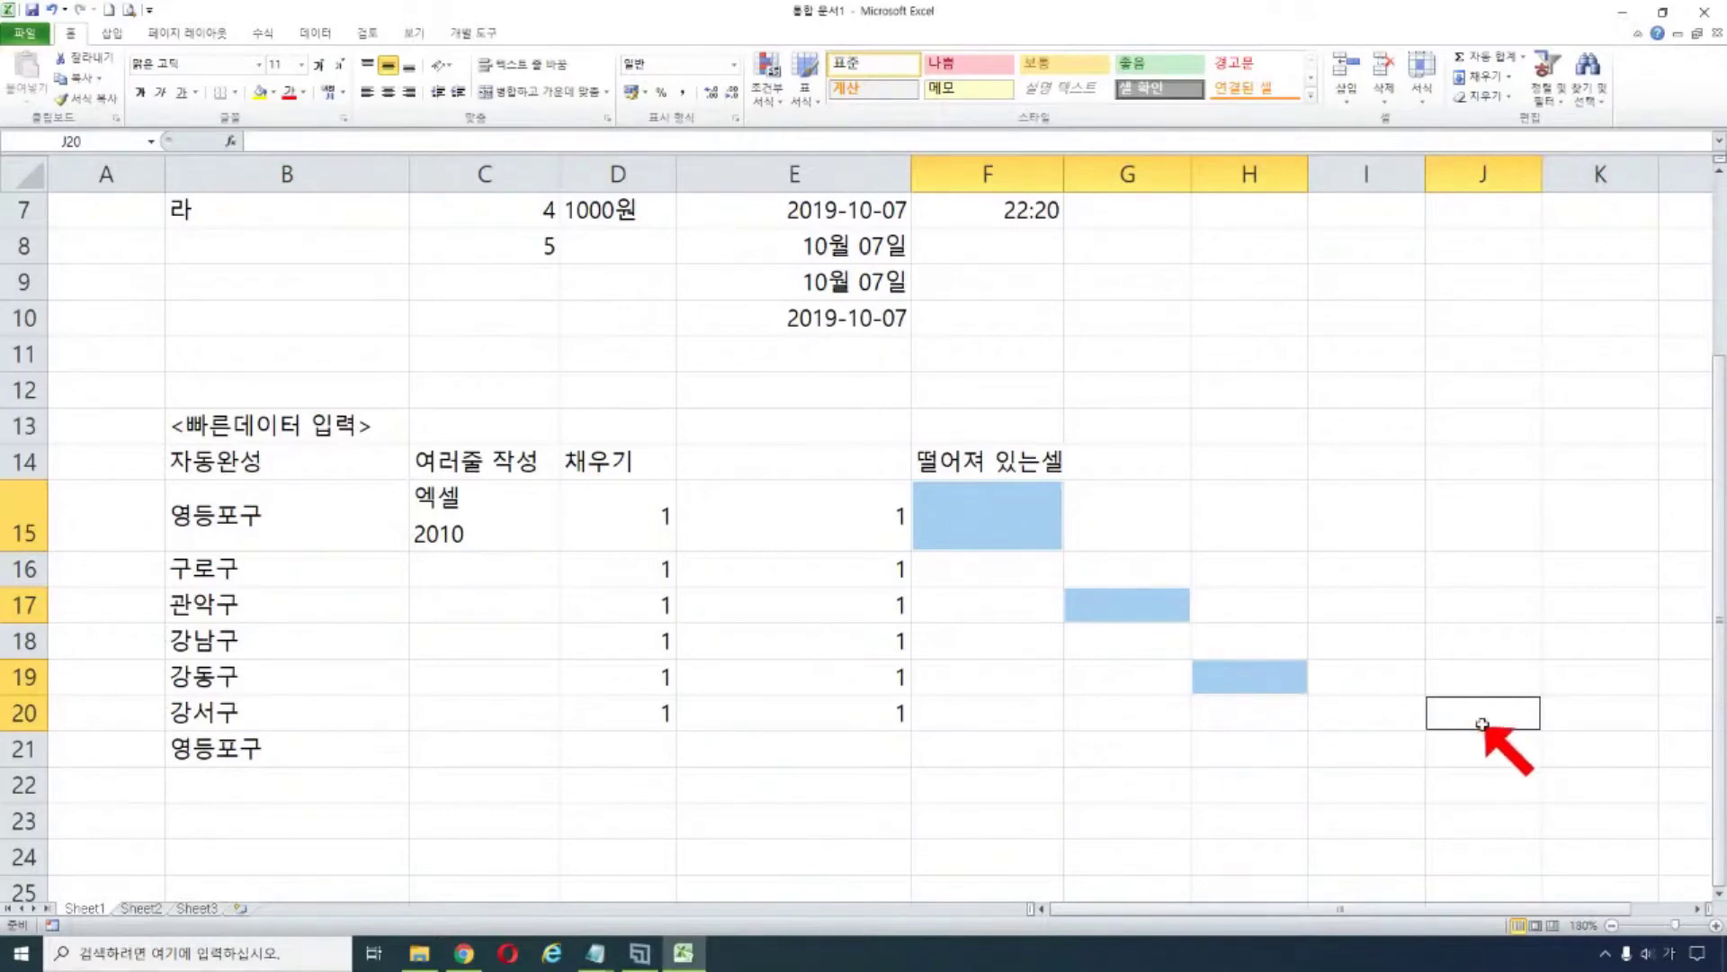
pyautogui.press('ctrl')
pyautogui.write('엑세ㄹ')
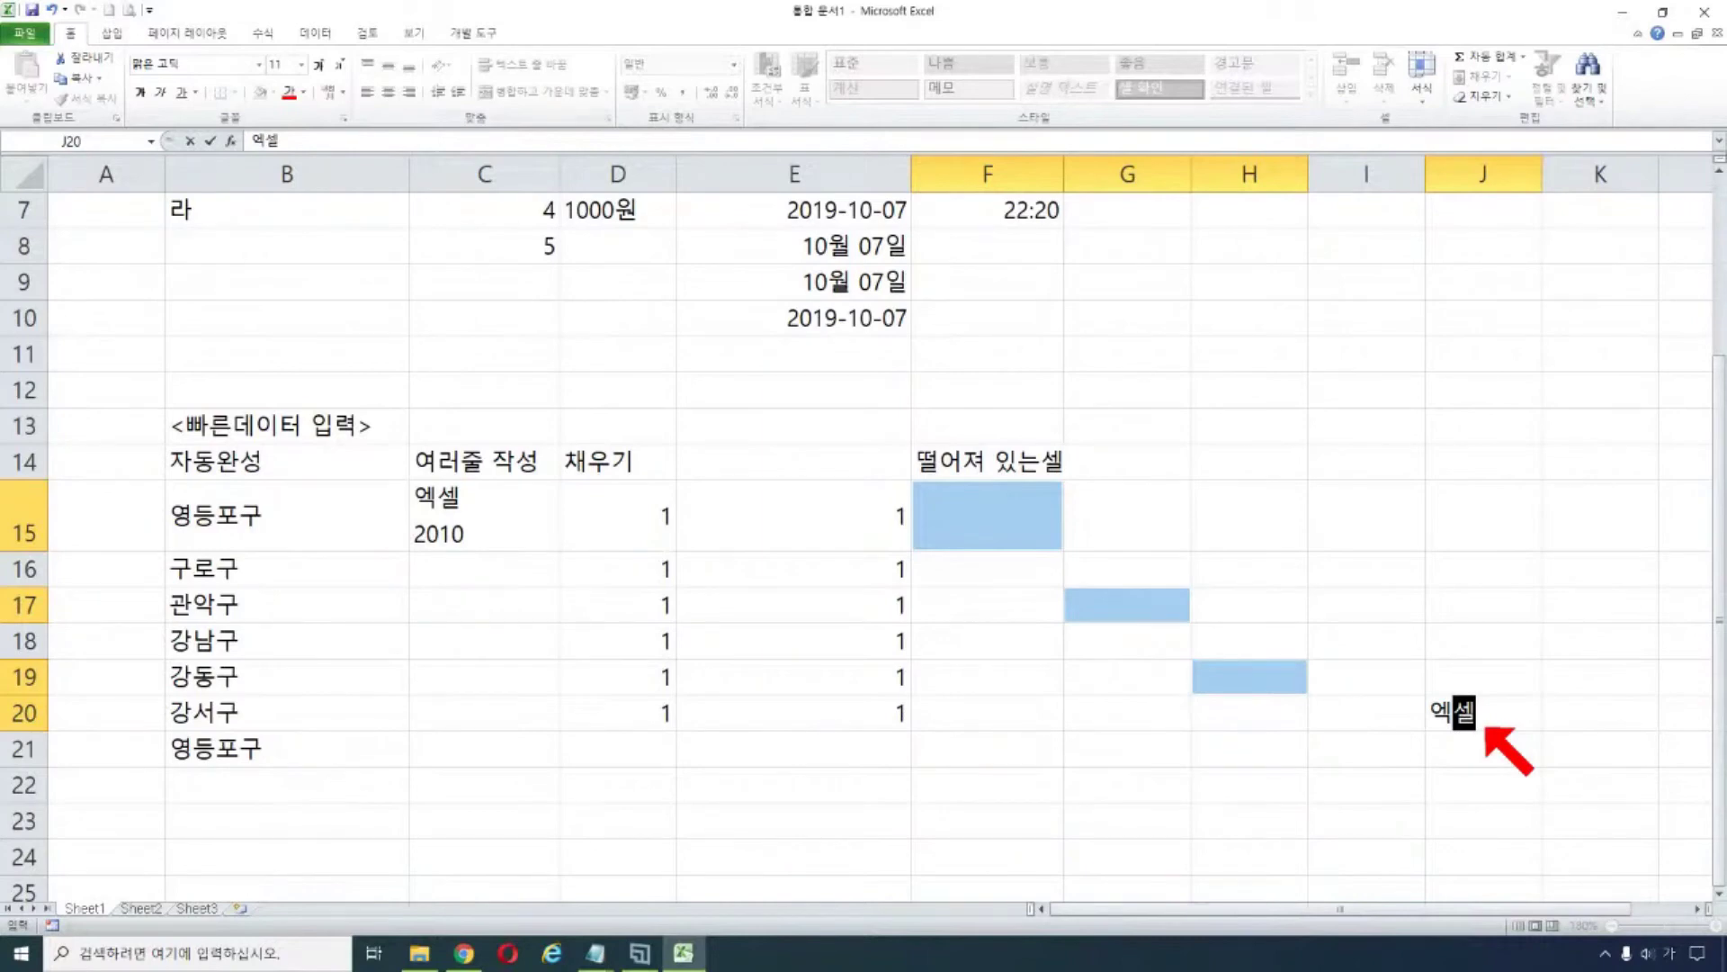
pyautogui.hotkey('ctrl', 'Return')
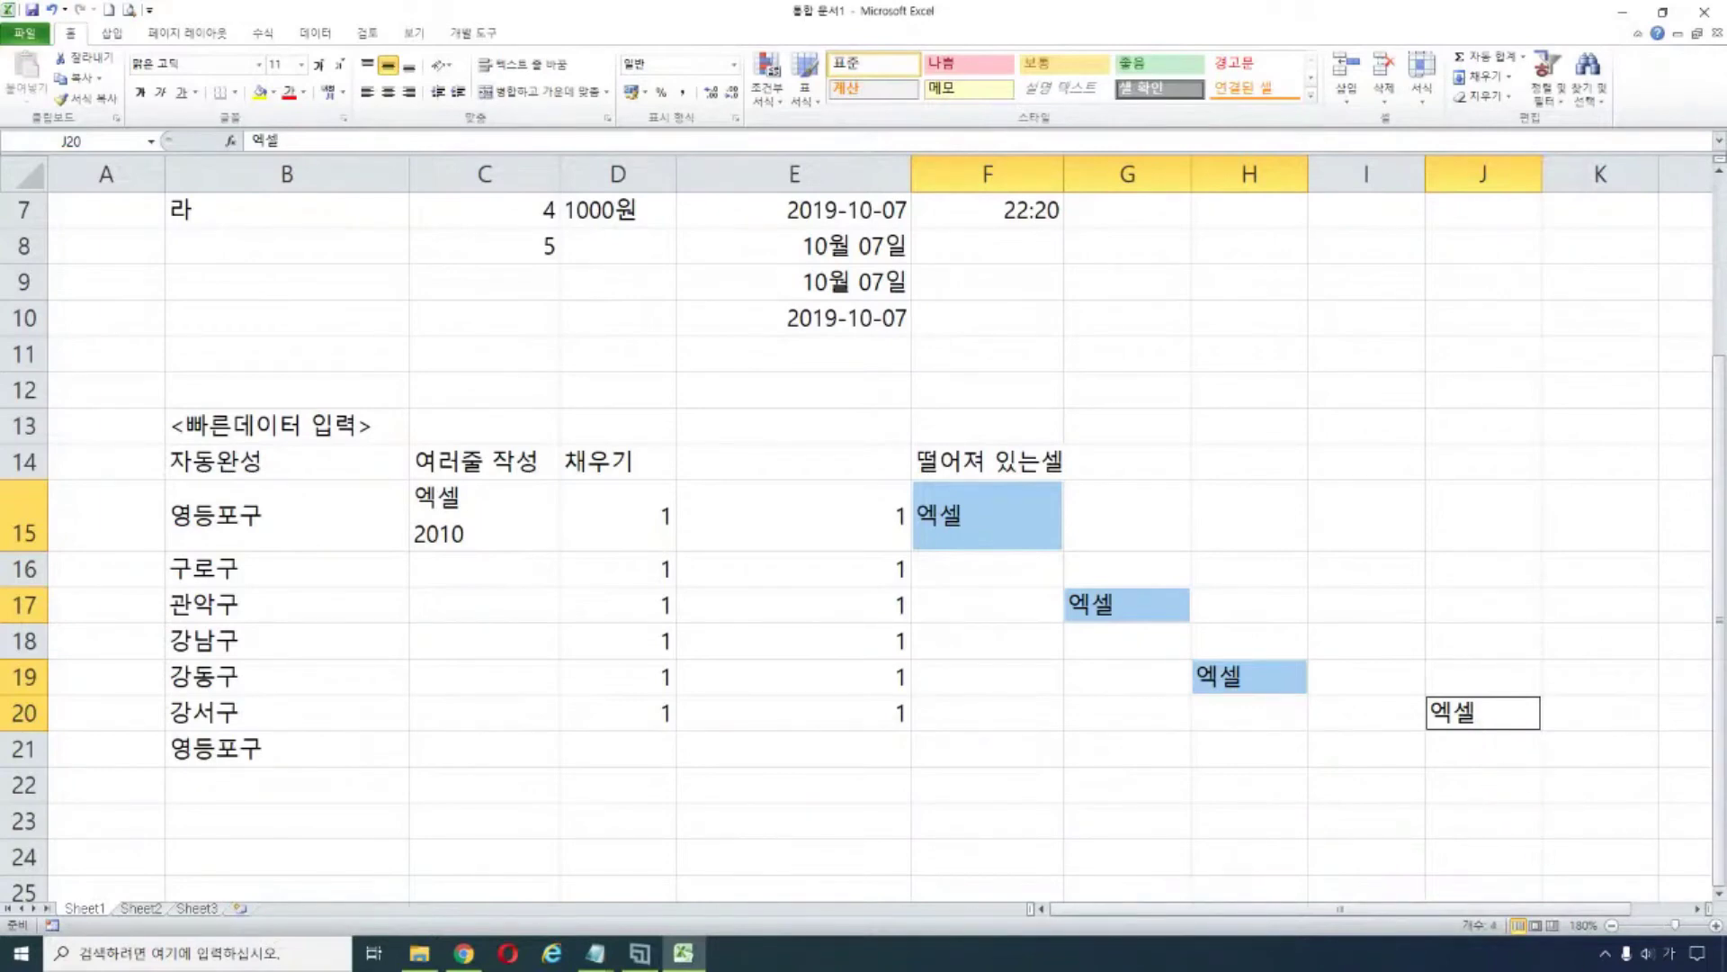
# - Enter 2010 in the separate cells H15, G16, F18 and F20 in a single entry
pyautogui.hotkey('alt', 'Tab')
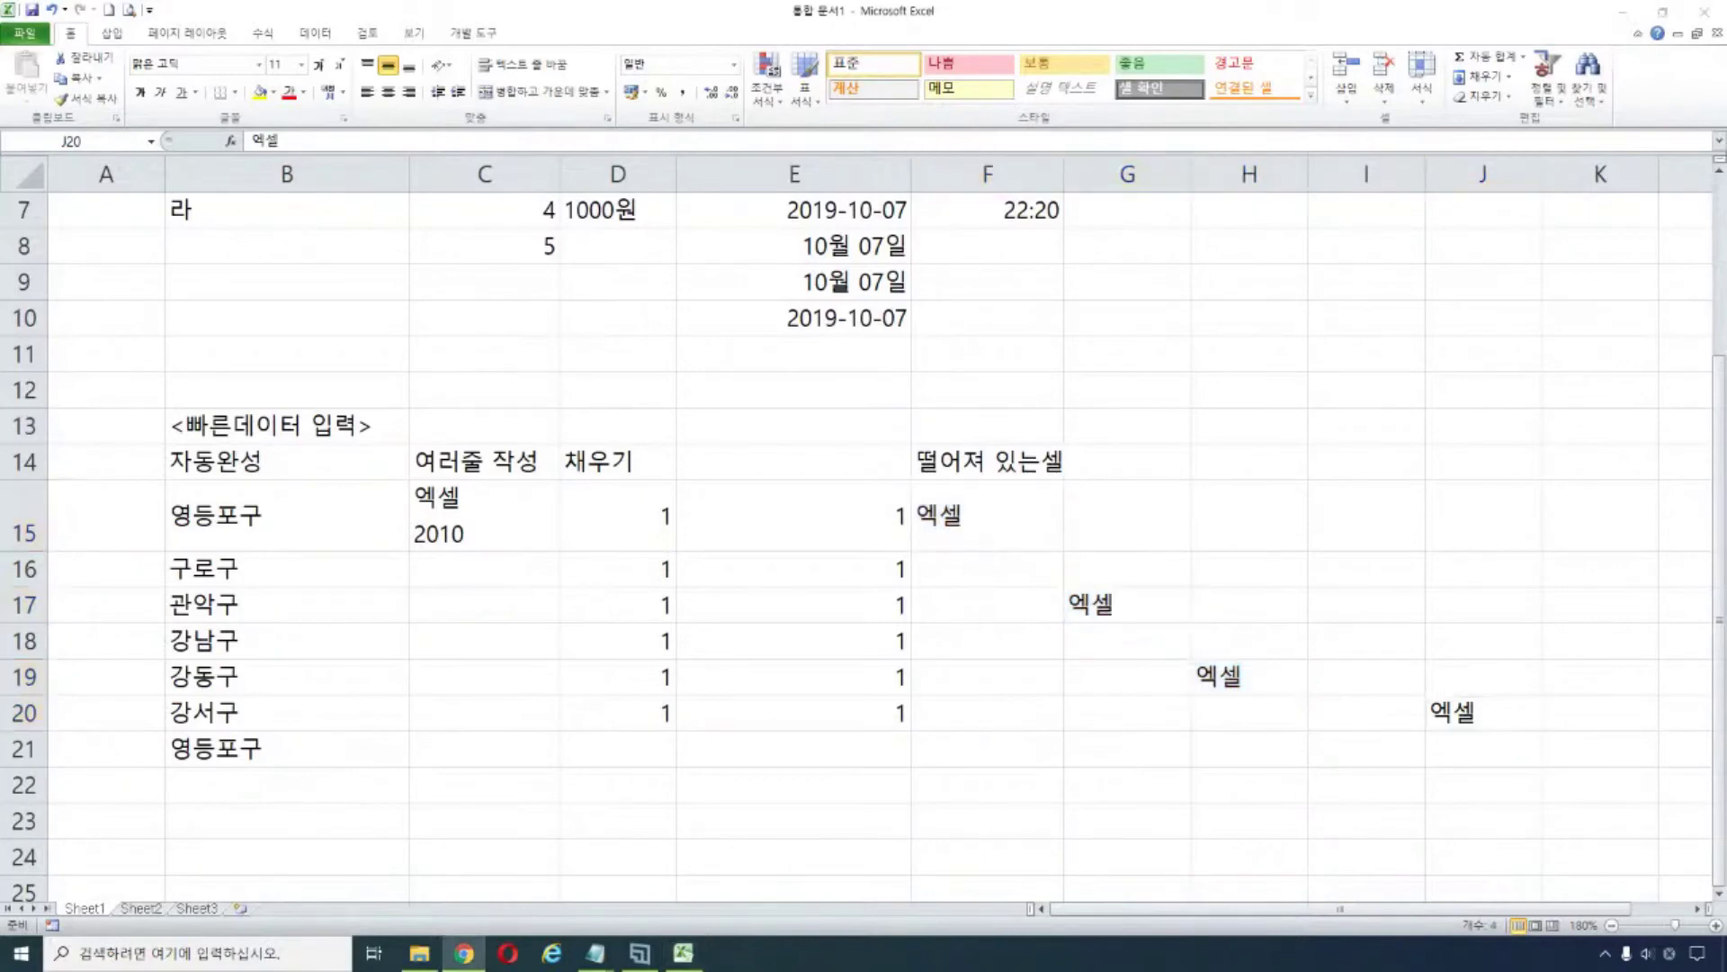
pyautogui.hotkey('alt', 'Tab')
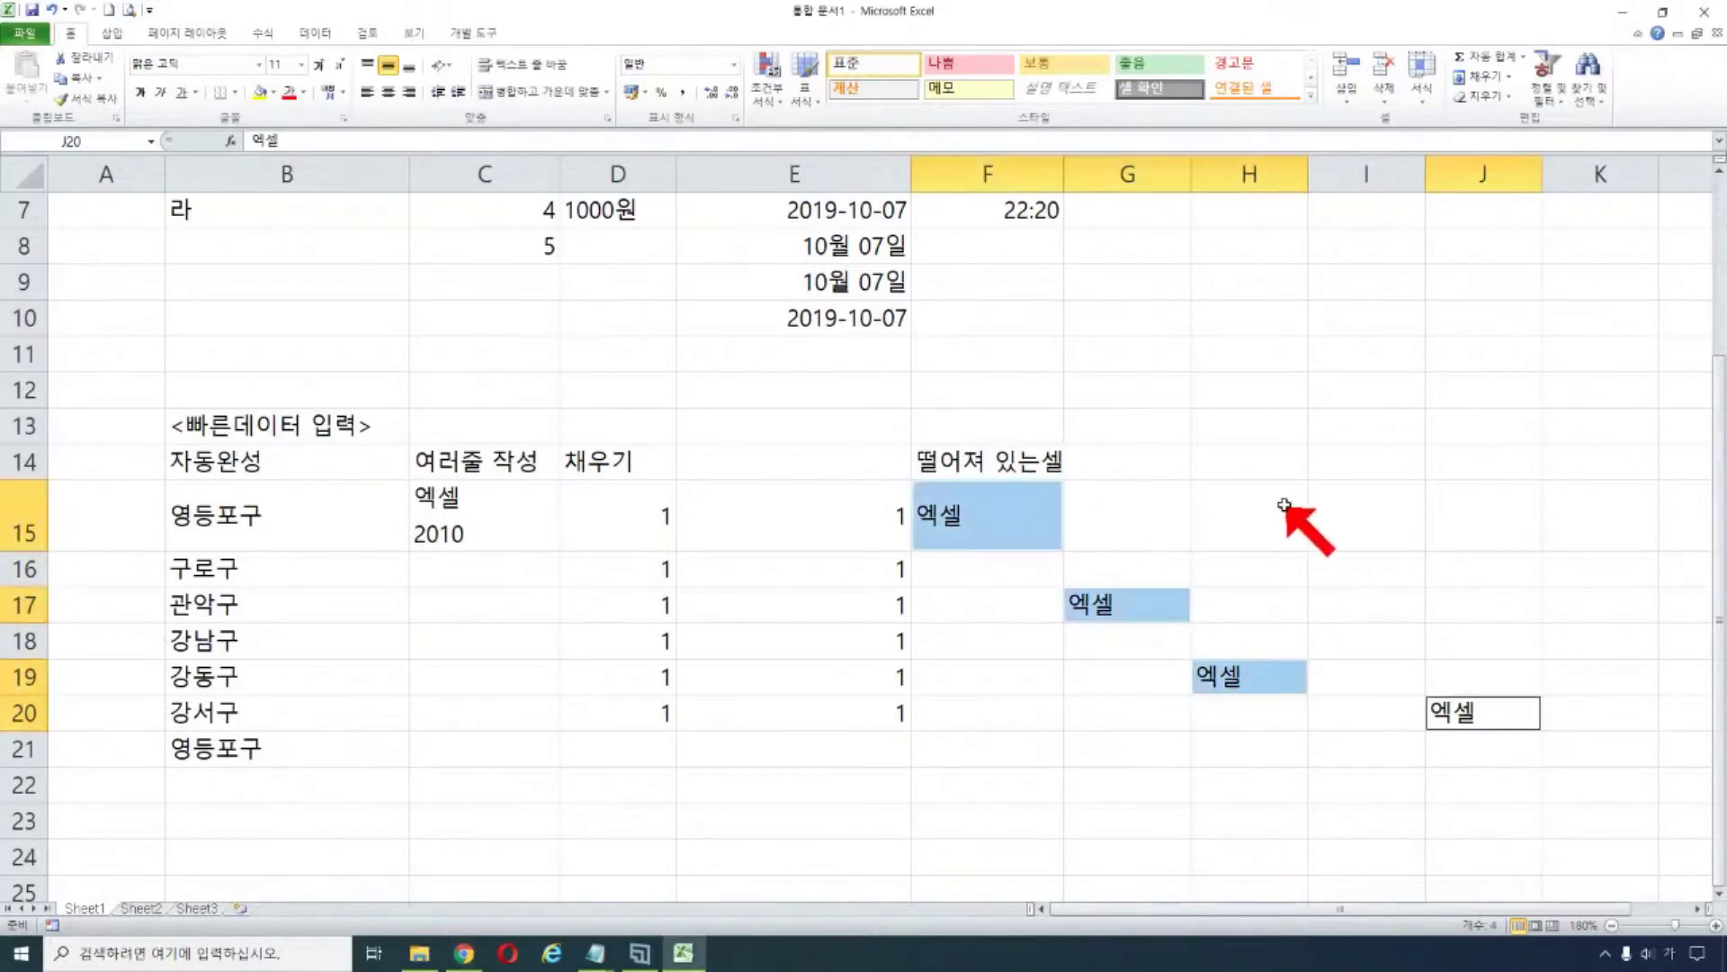
pyautogui.click(1280, 501)
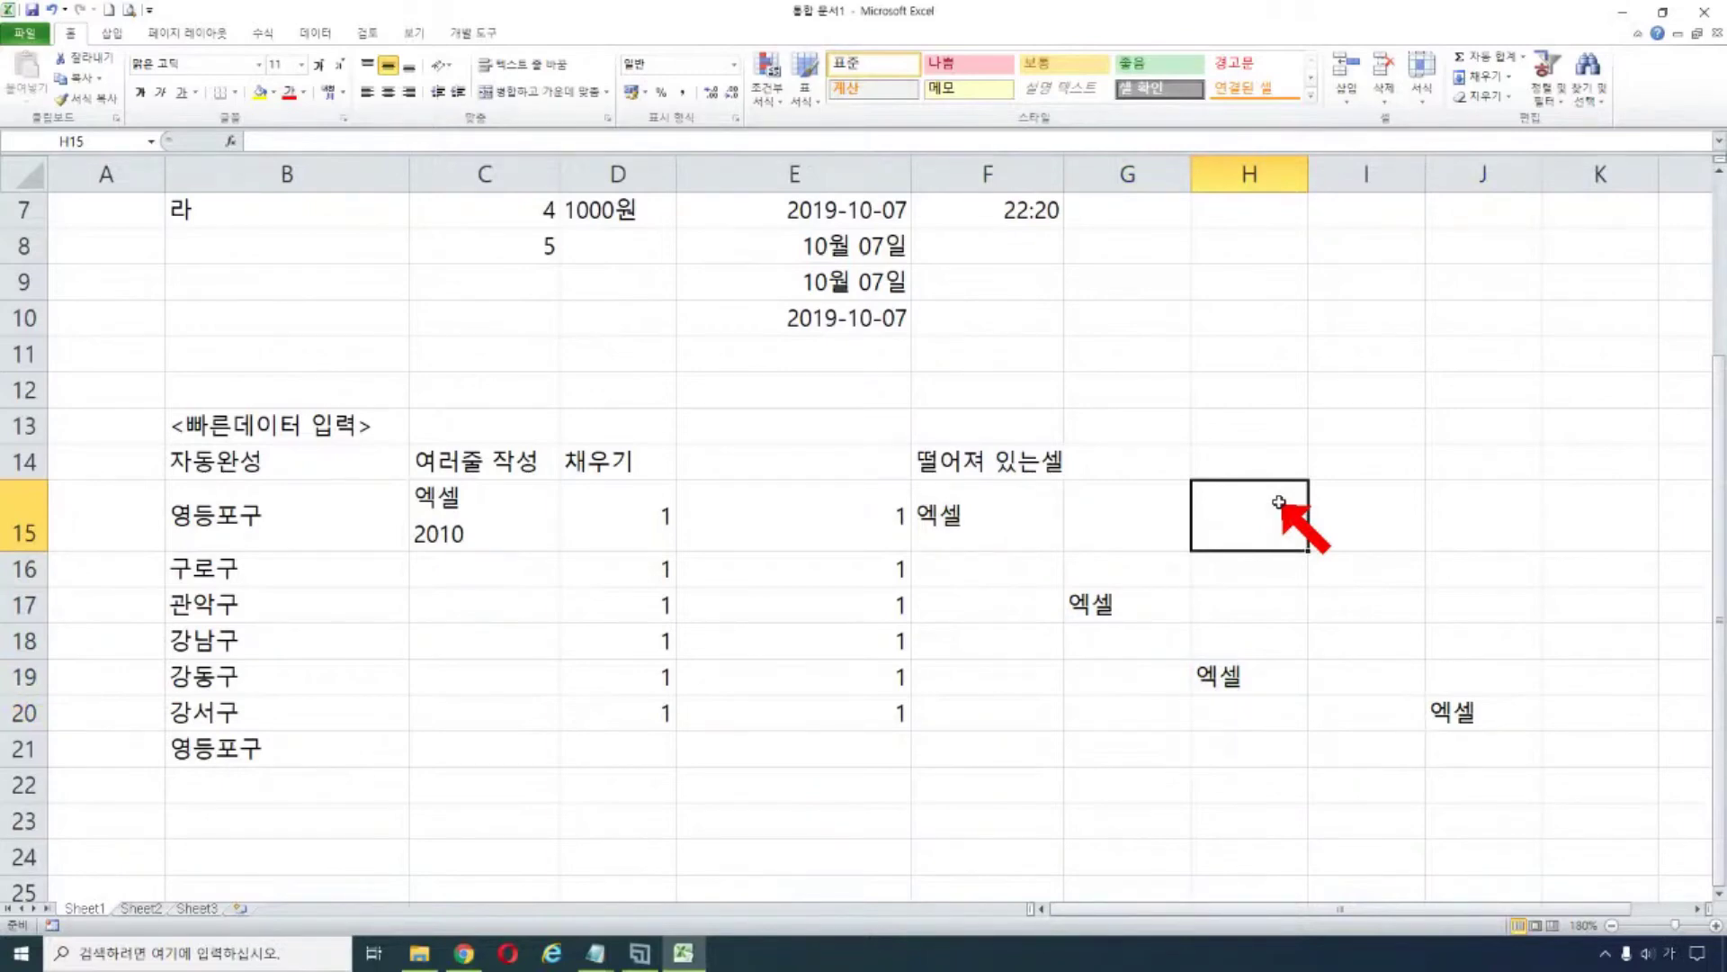
pyautogui.keyDown('ctrl'); pyautogui.click(1151, 570); pyautogui.keyUp('ctrl')
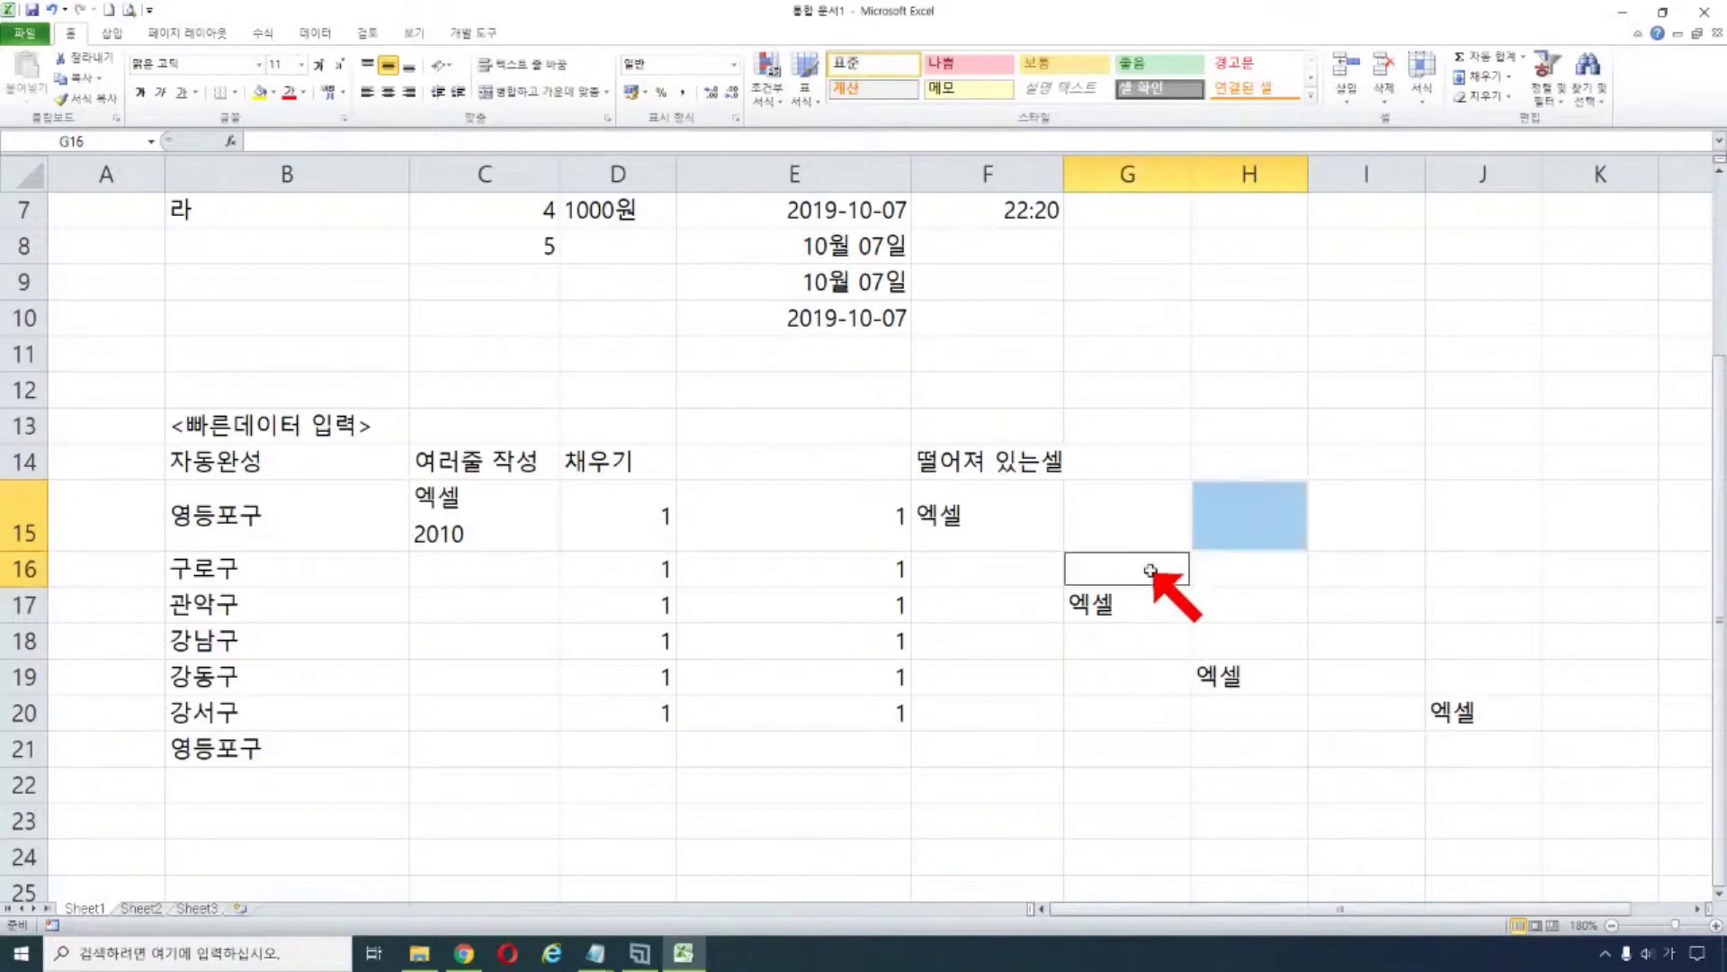
pyautogui.keyDown('ctrl'); pyautogui.click(1043, 646); pyautogui.keyUp('ctrl')
pyautogui.keyDown('ctrl'); pyautogui.click(1040, 725); pyautogui.keyUp('ctrl')
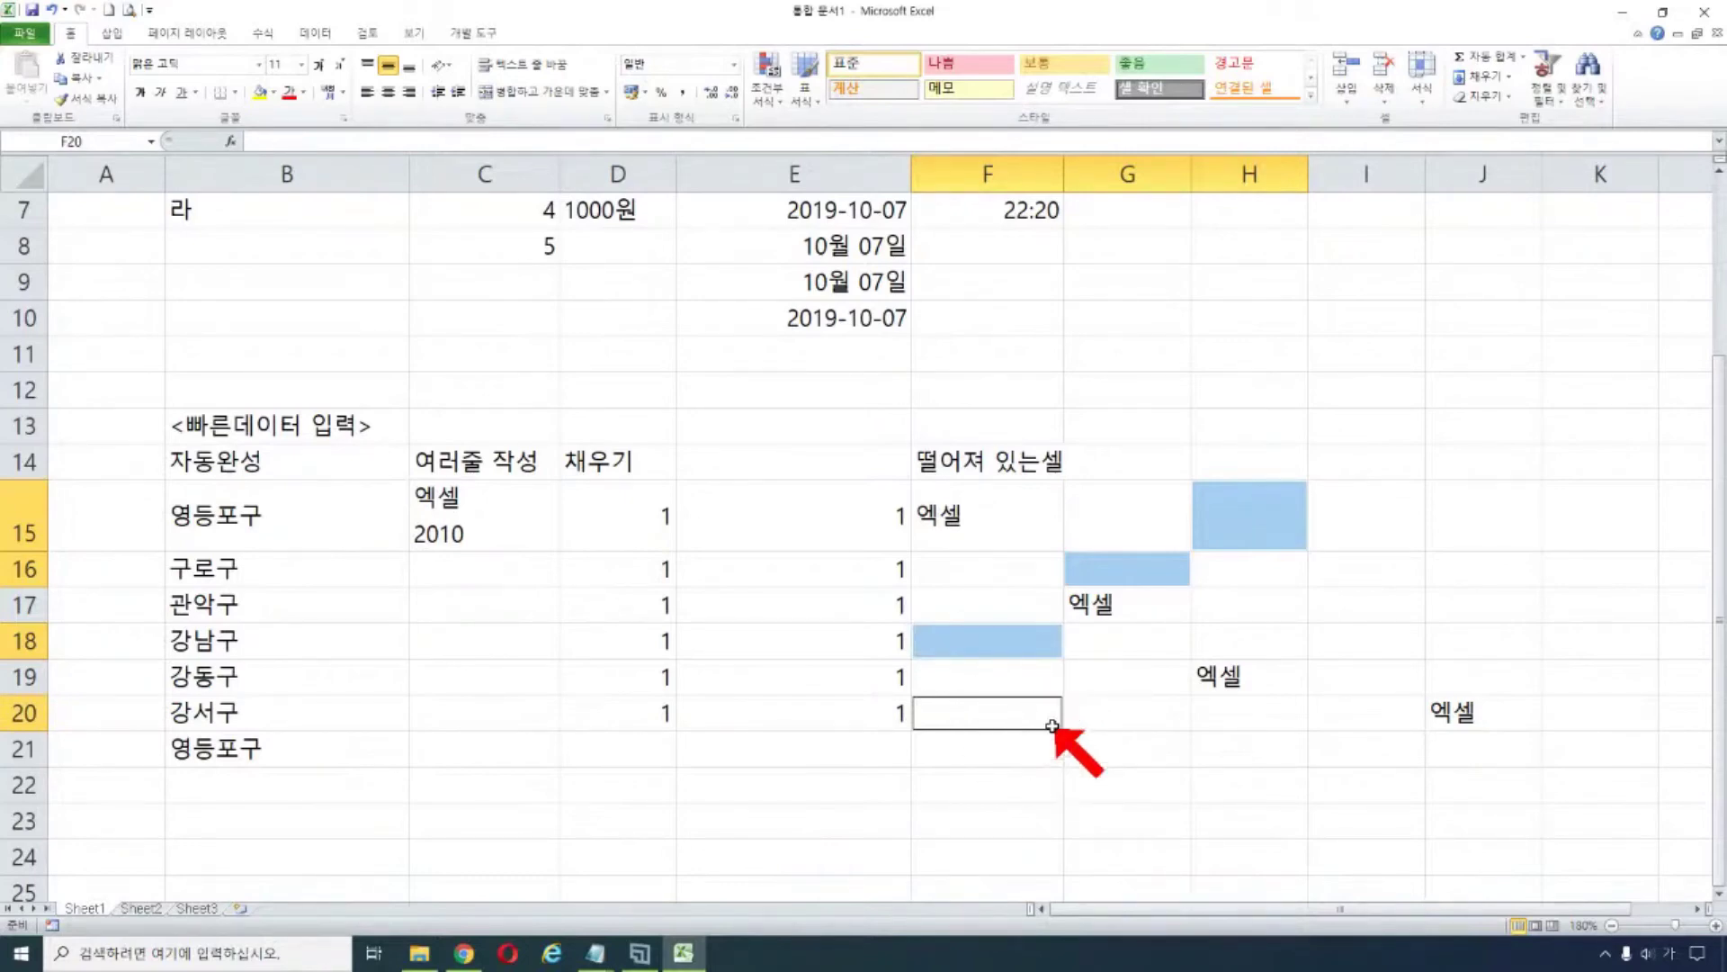
pyautogui.write('2010')
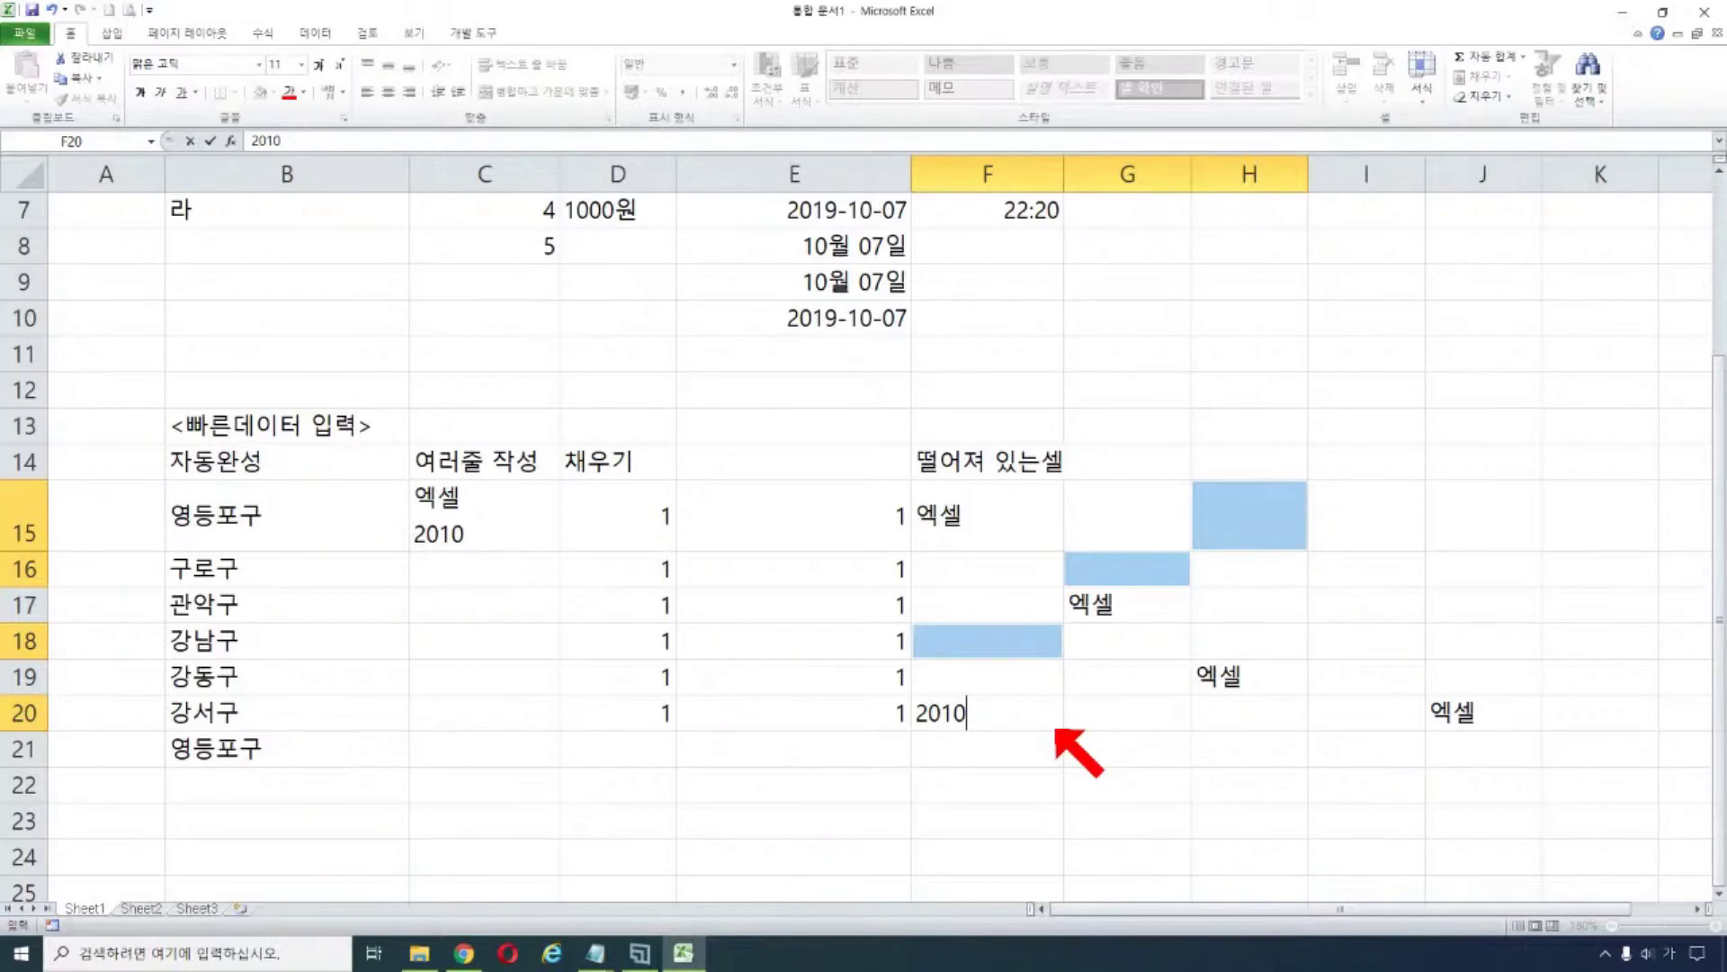
pyautogui.hotkey('ctrl', 'Return')
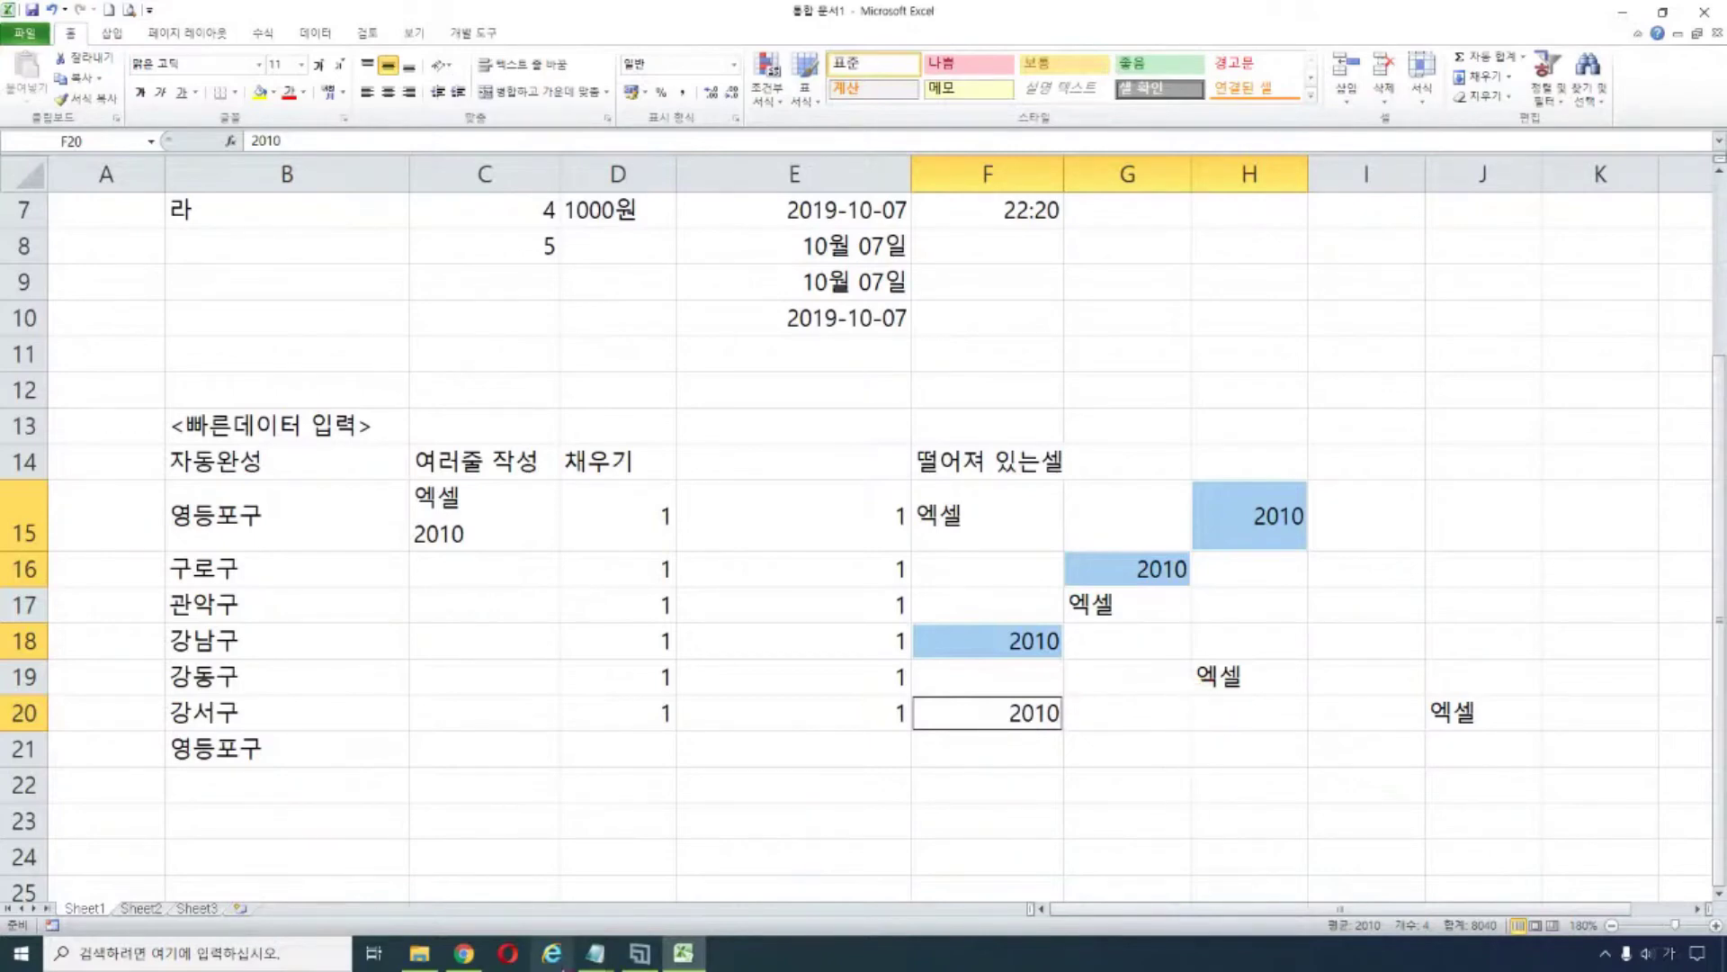
# - Switch to the Notepad lesson notes and highlight section 3, 한자와 기호 사용법, with its sub-items
pyautogui.click(594, 953)
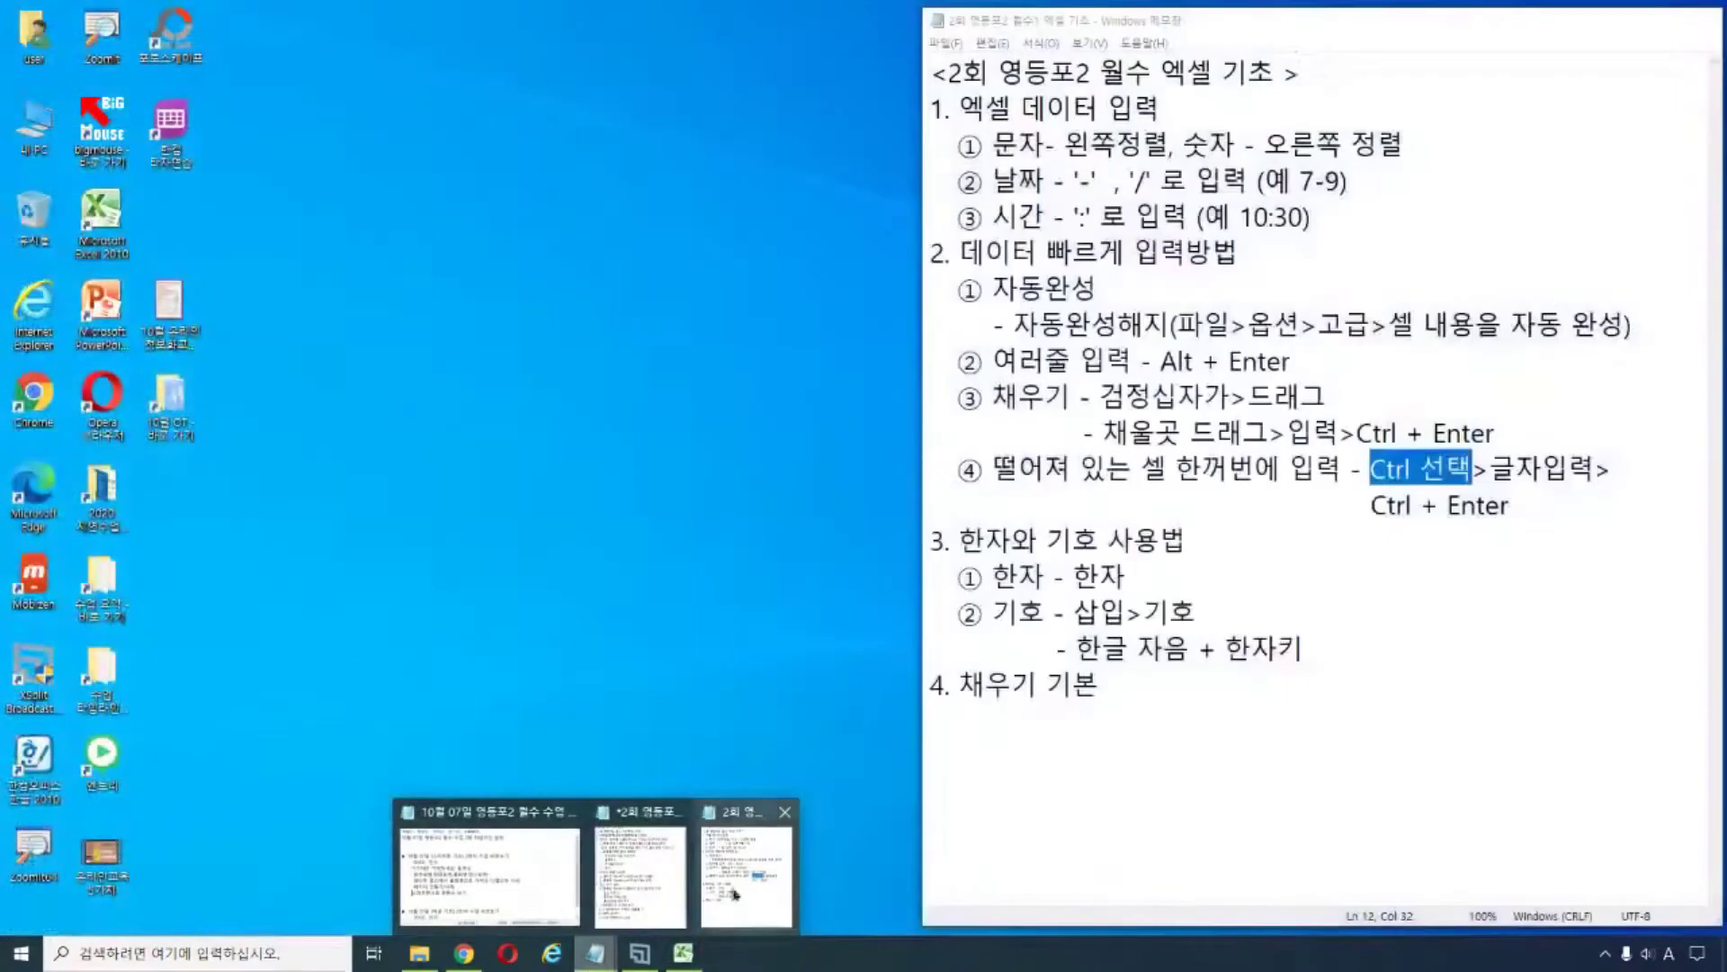
pyautogui.click(711, 908)
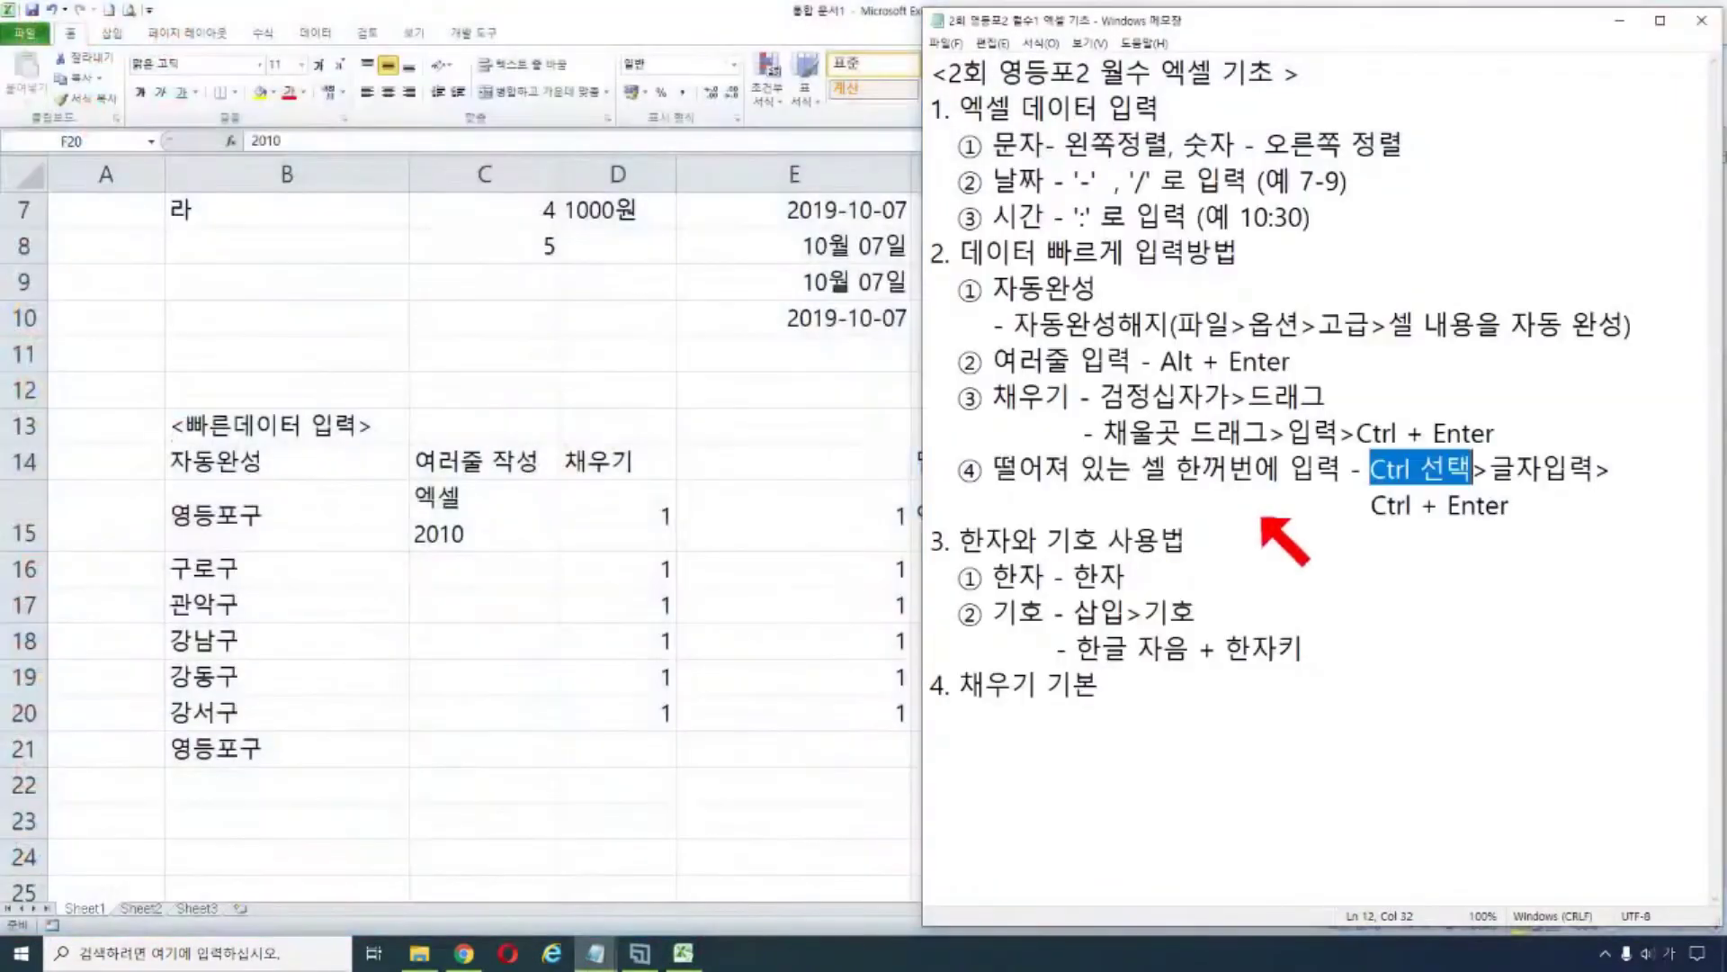
pyautogui.click(1447, 506)
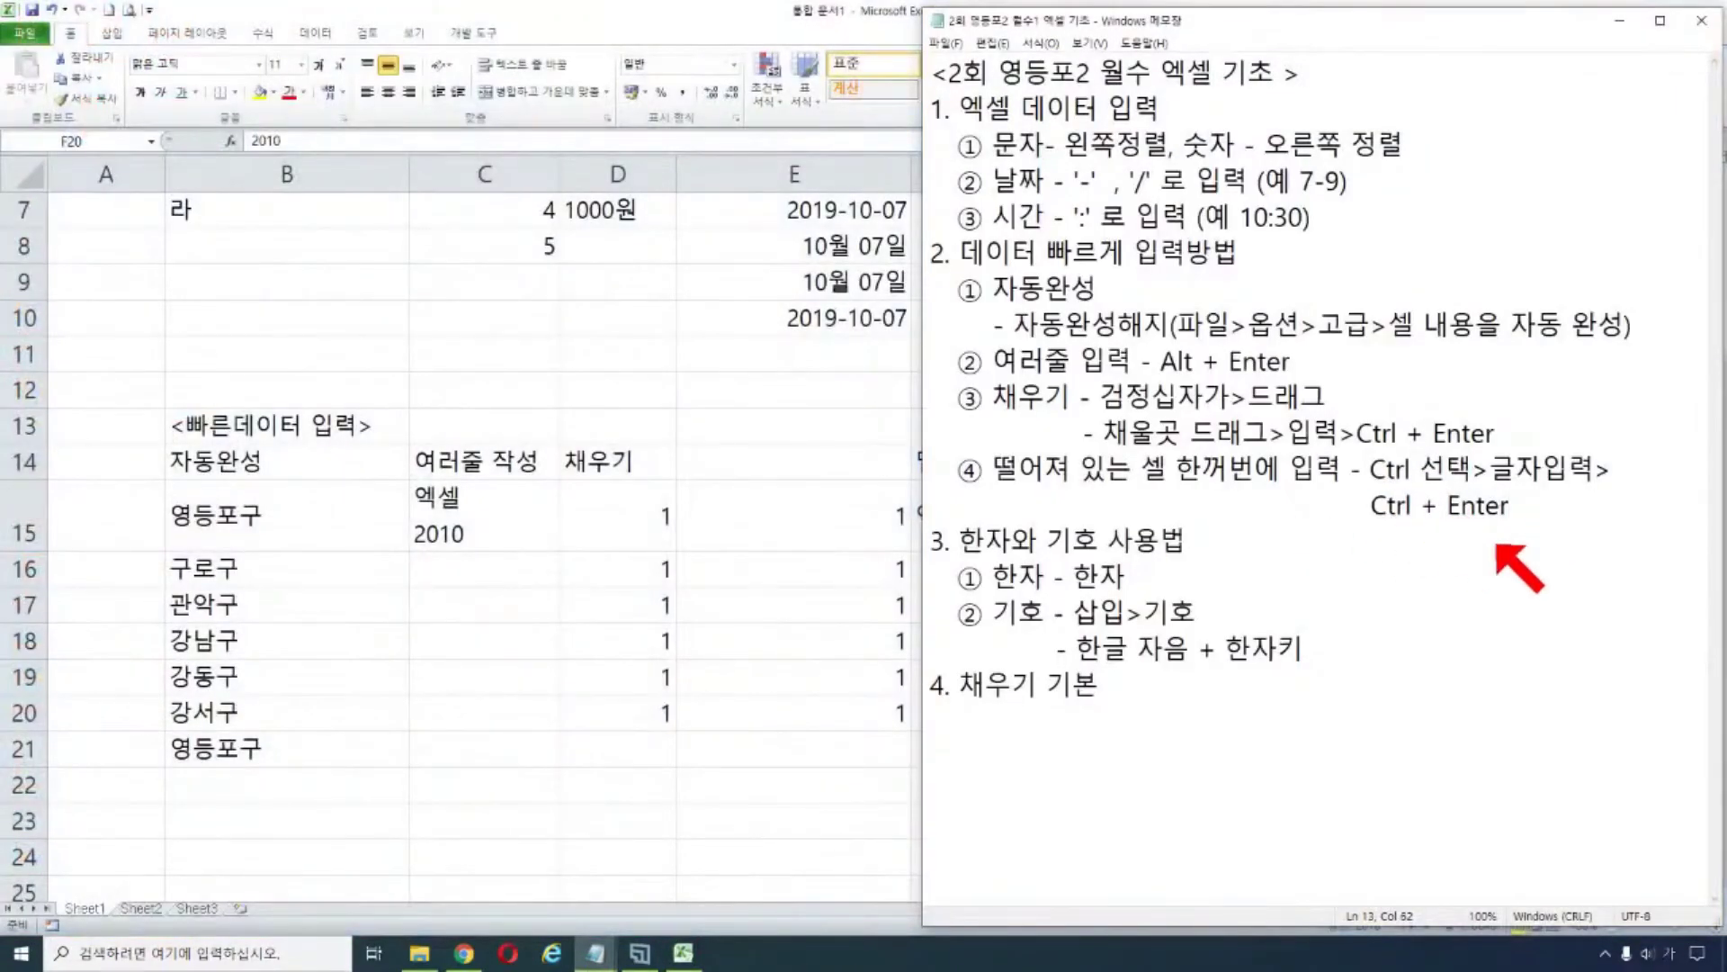
pyautogui.doubleClick(1001, 544)
pyautogui.moveTo(1001, 550); pyautogui.dragTo(1287, 649)
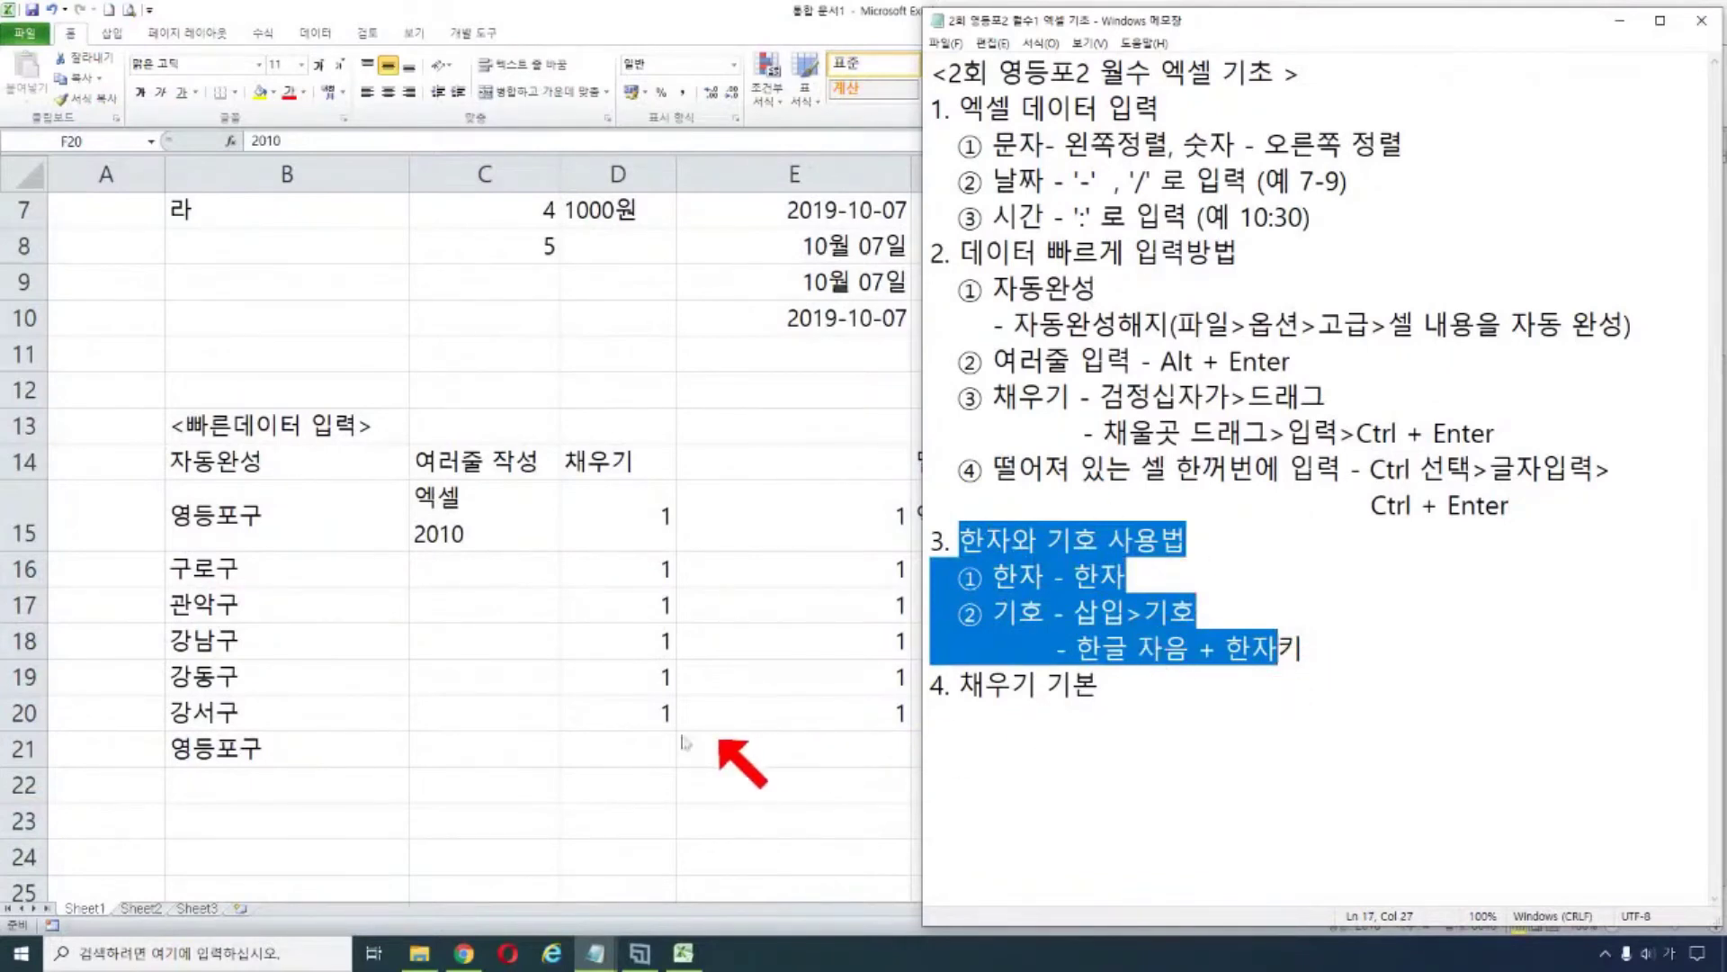
# - Return to Excel and write the section heading <한자와 기호> in B24
pyautogui.hotkey('alt', 'Tab')
pyautogui.scroll(-3, 546, 797)
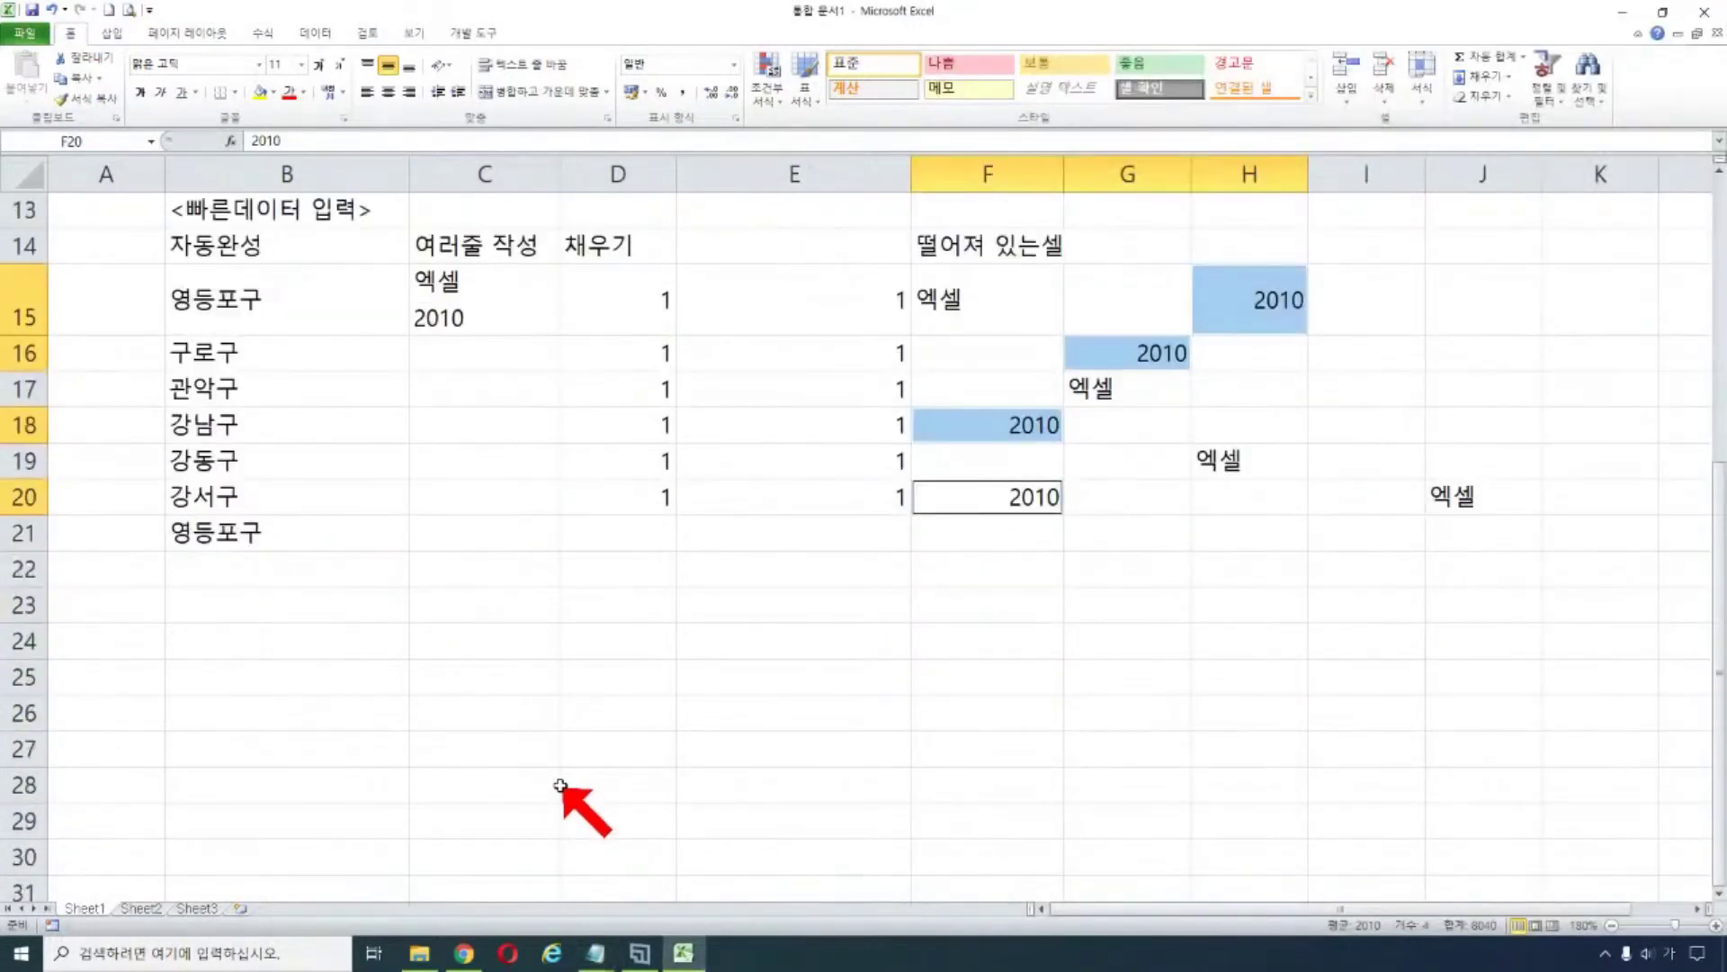
pyautogui.click(252, 510)
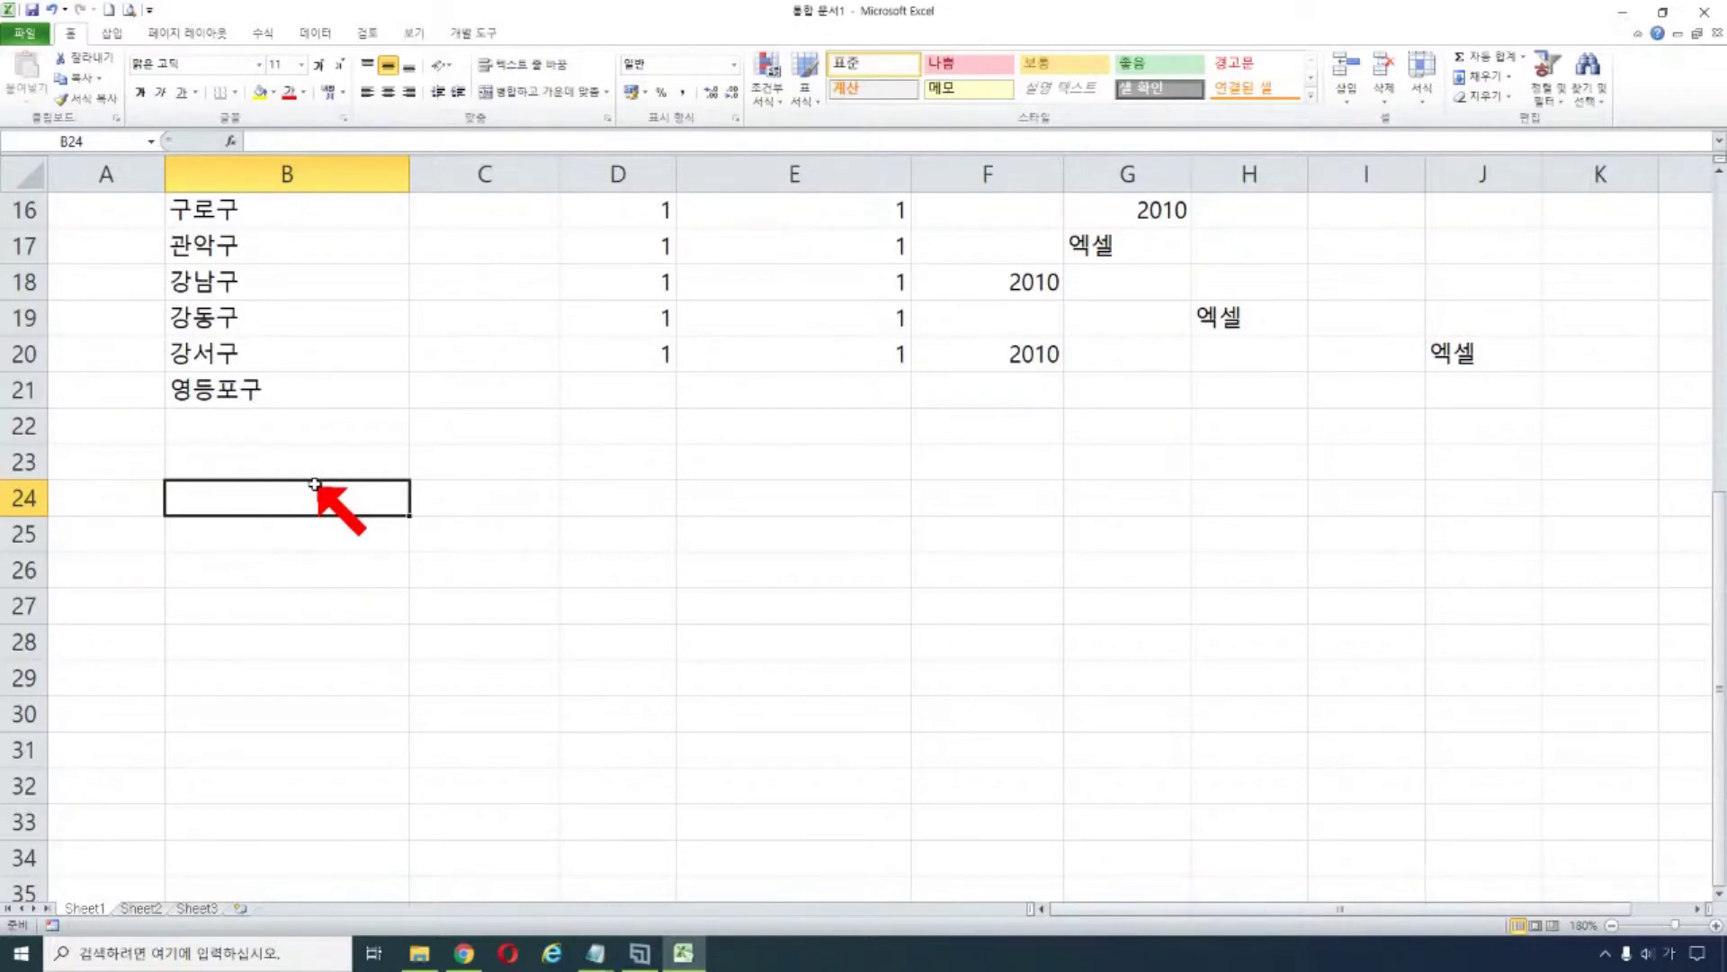
pyautogui.write('<한자 기호')
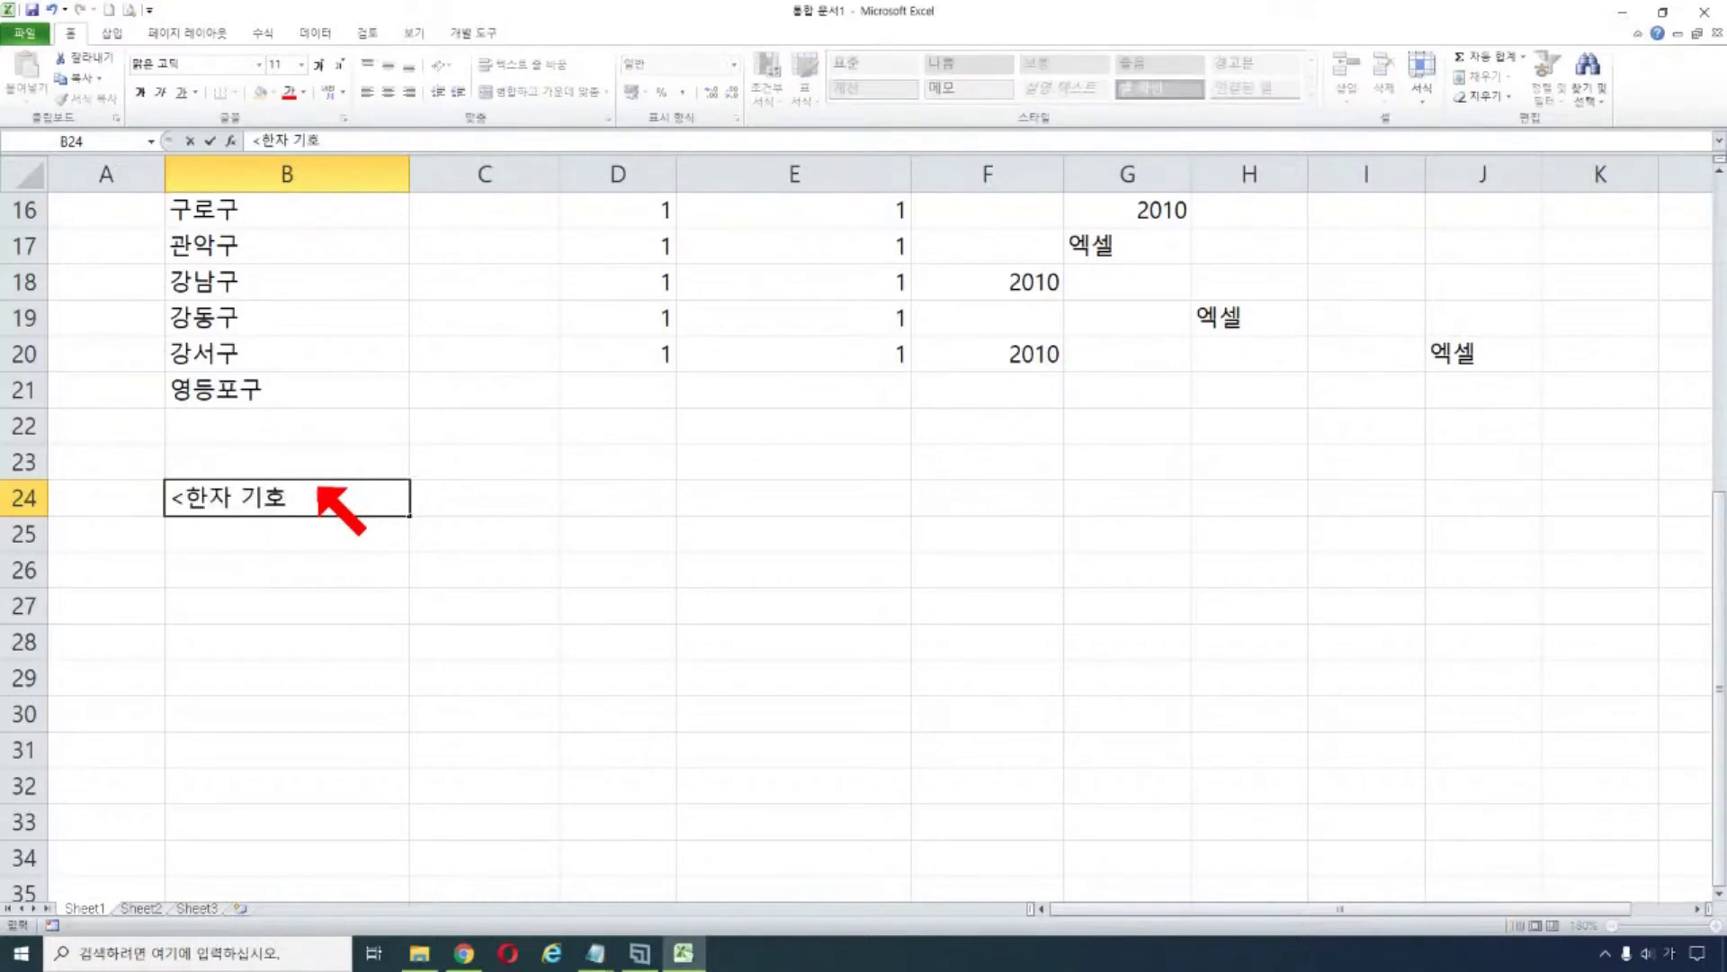
pyautogui.press('Left')
pyautogui.click(261, 499)
pyautogui.doubleClick(235, 502)
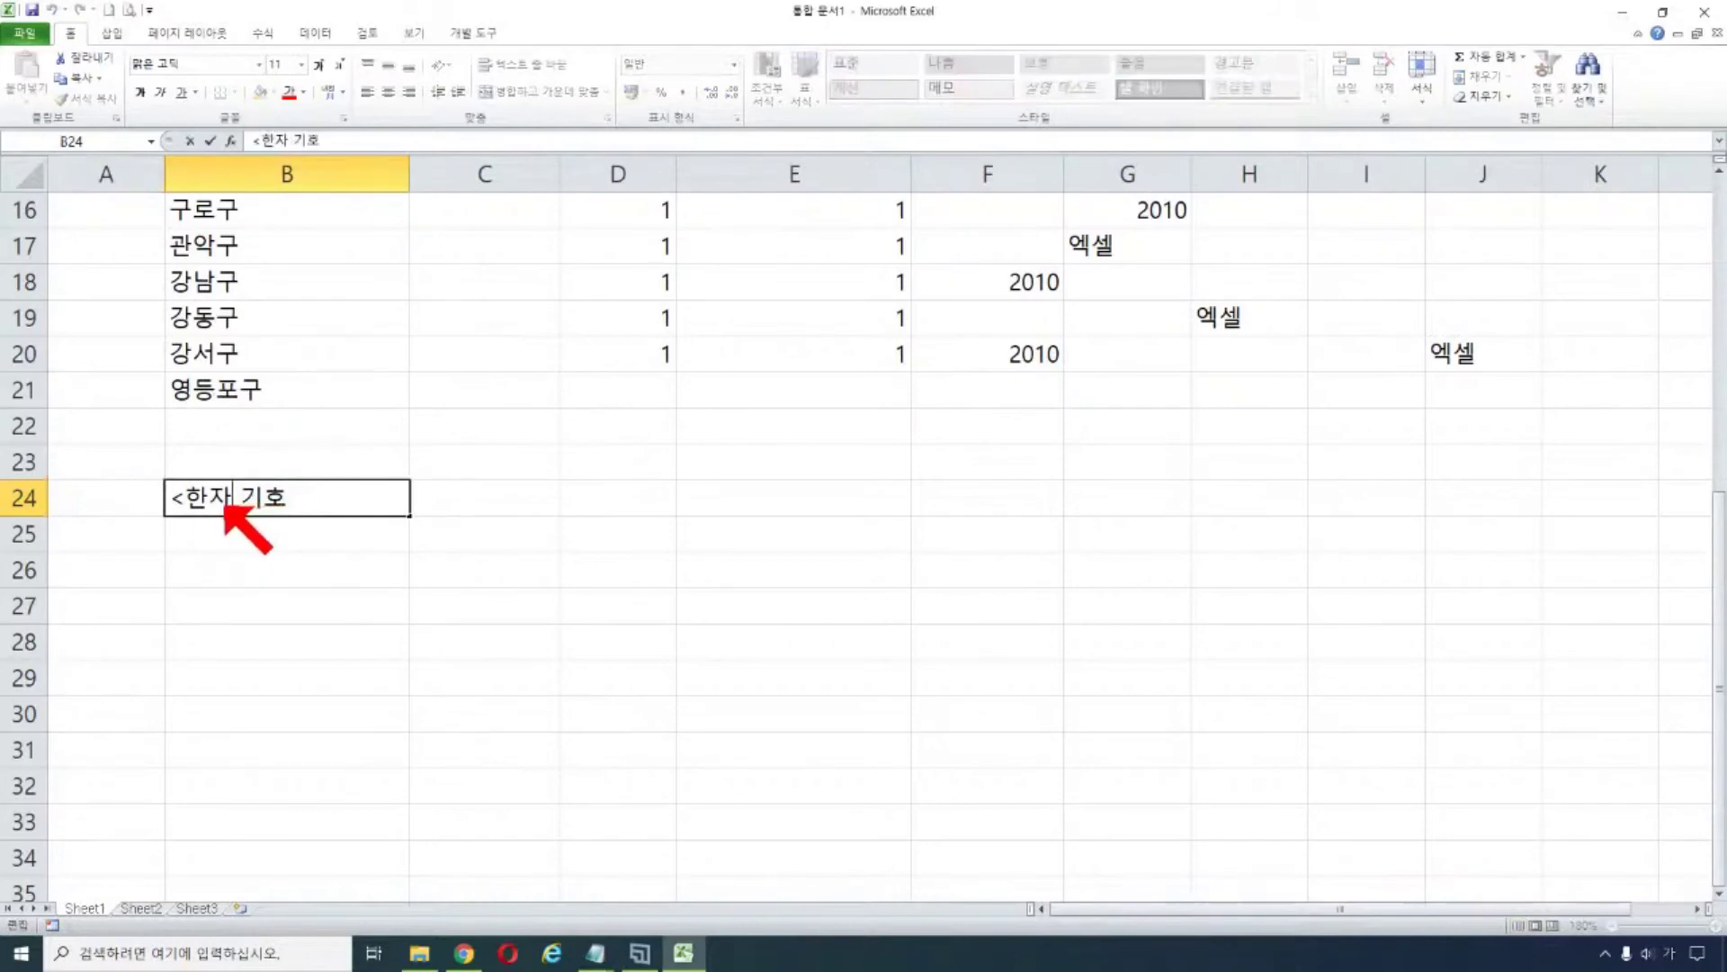
pyautogui.write('와')
pyautogui.press('Right')
pyautogui.press('Right')
pyautogui.press('Left')
pyautogui.press('BackSpace')
pyautogui.press('Right')
pyautogui.press('Right')
pyautogui.write('>')
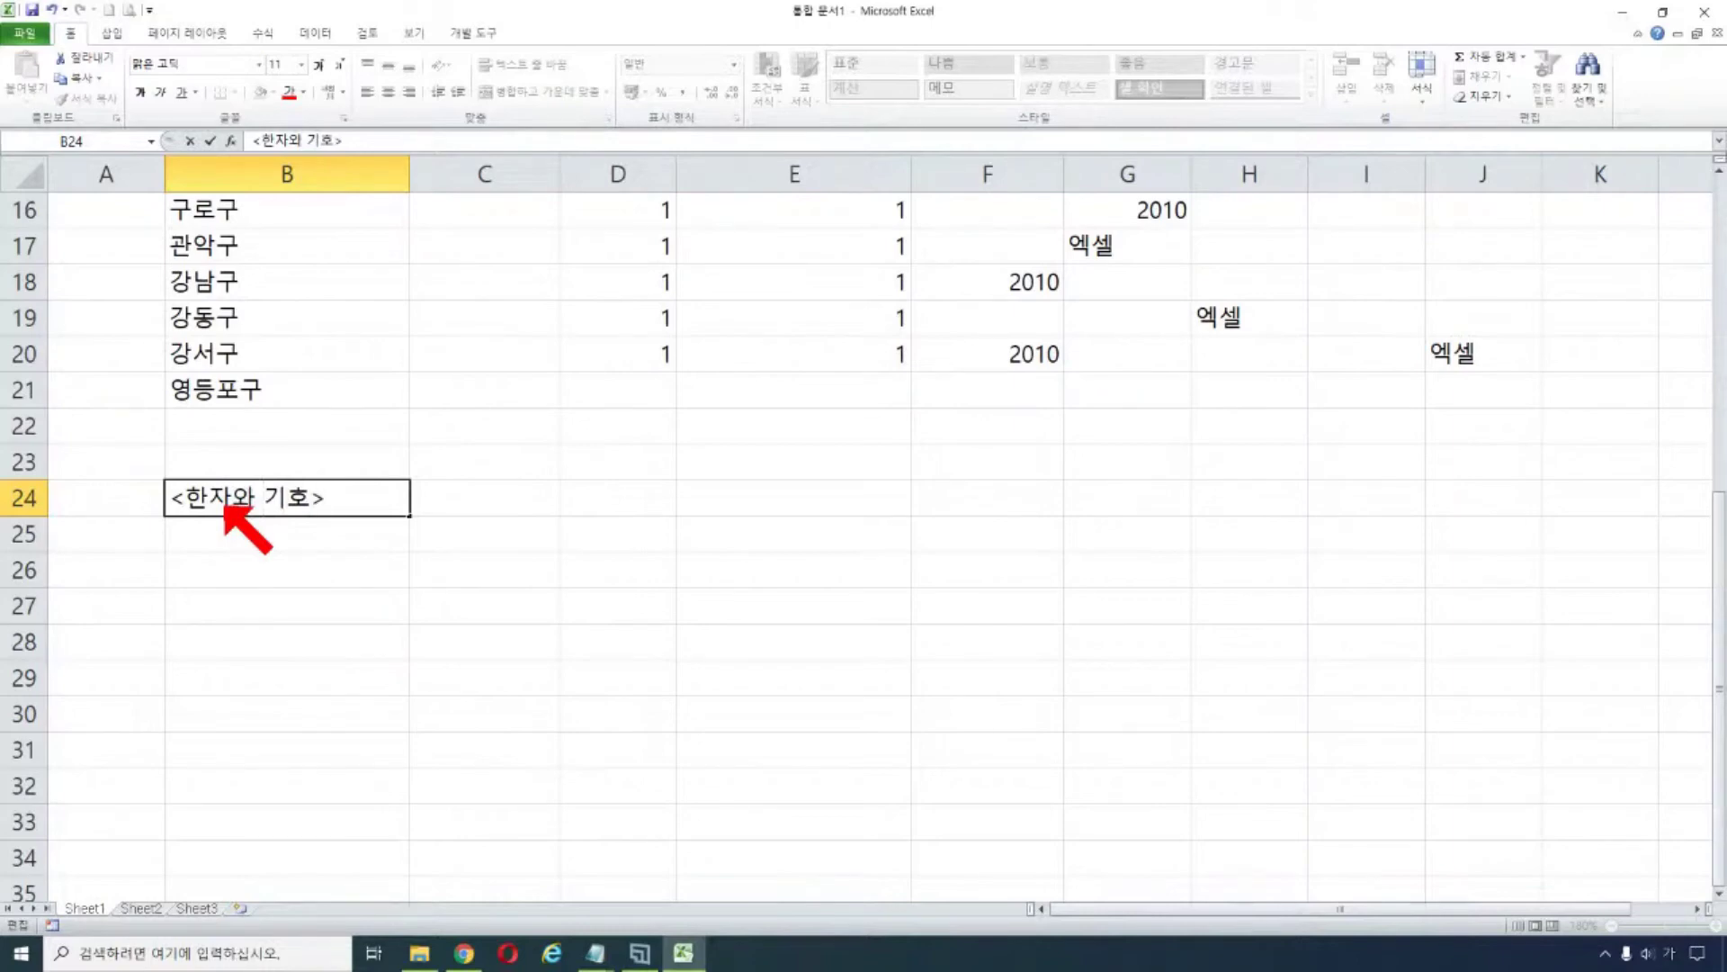
# - Complete the B24 heading and enter the word 격세지감 in B25
pyautogui.scroll(3, 250, 519)
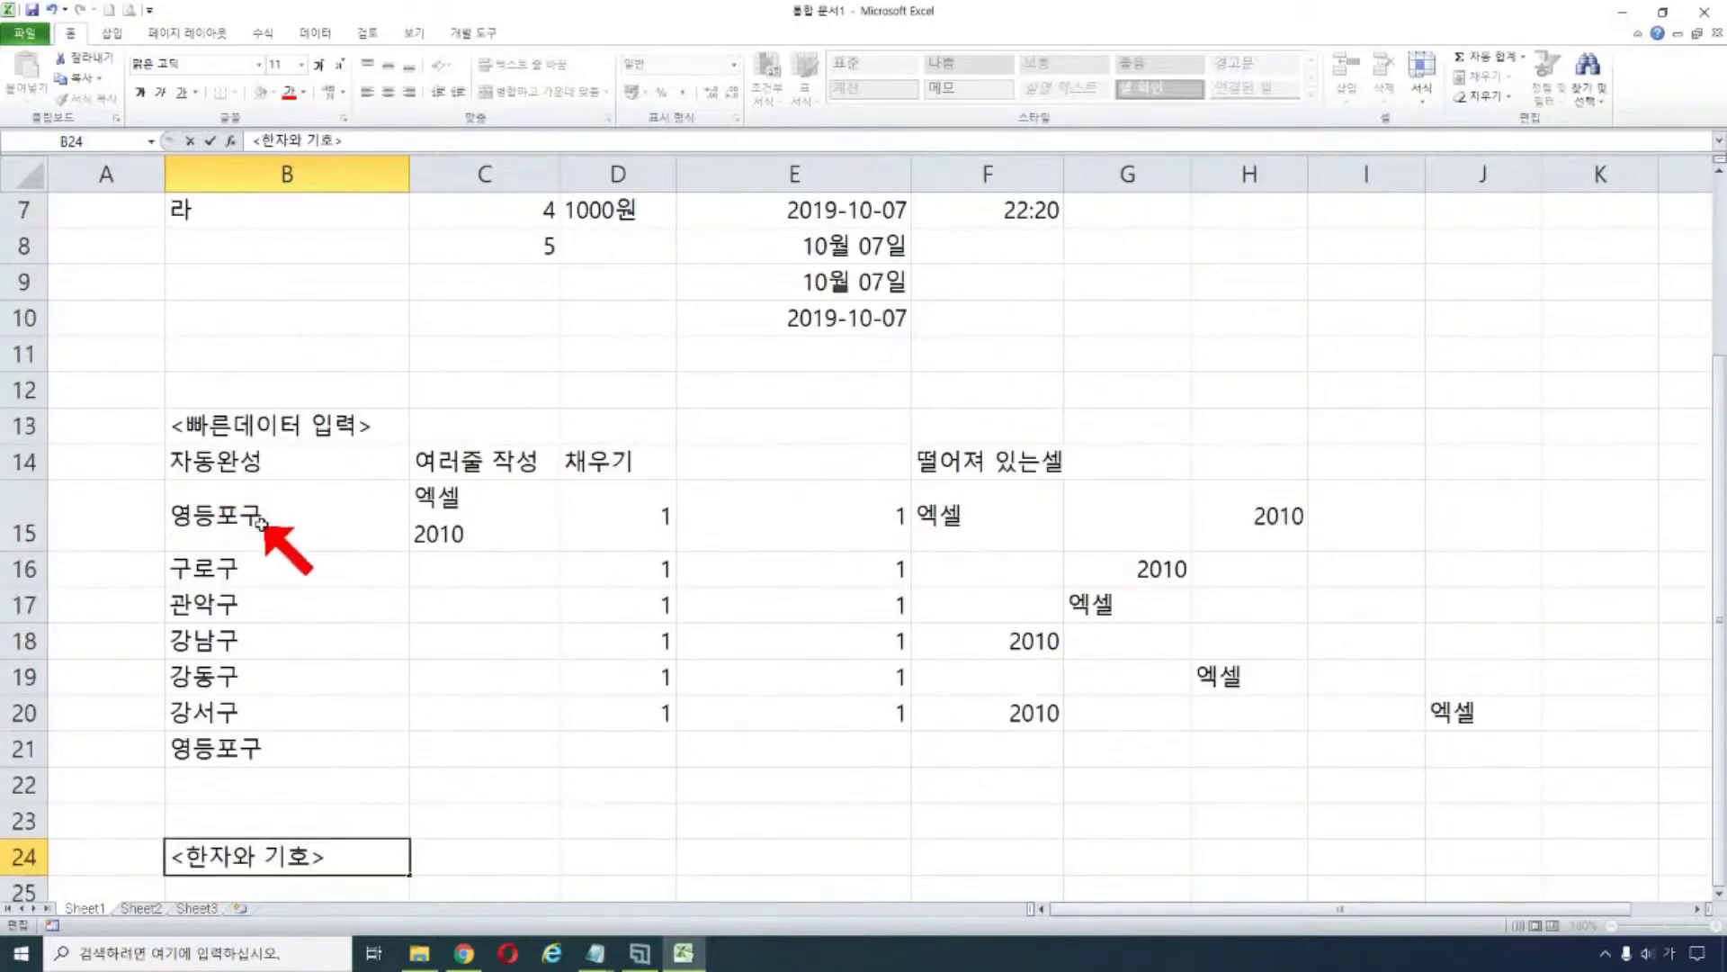
pyautogui.scroll(-1, 261, 522)
pyautogui.scroll(3, 266, 504)
pyautogui.scroll(-7, 279, 509)
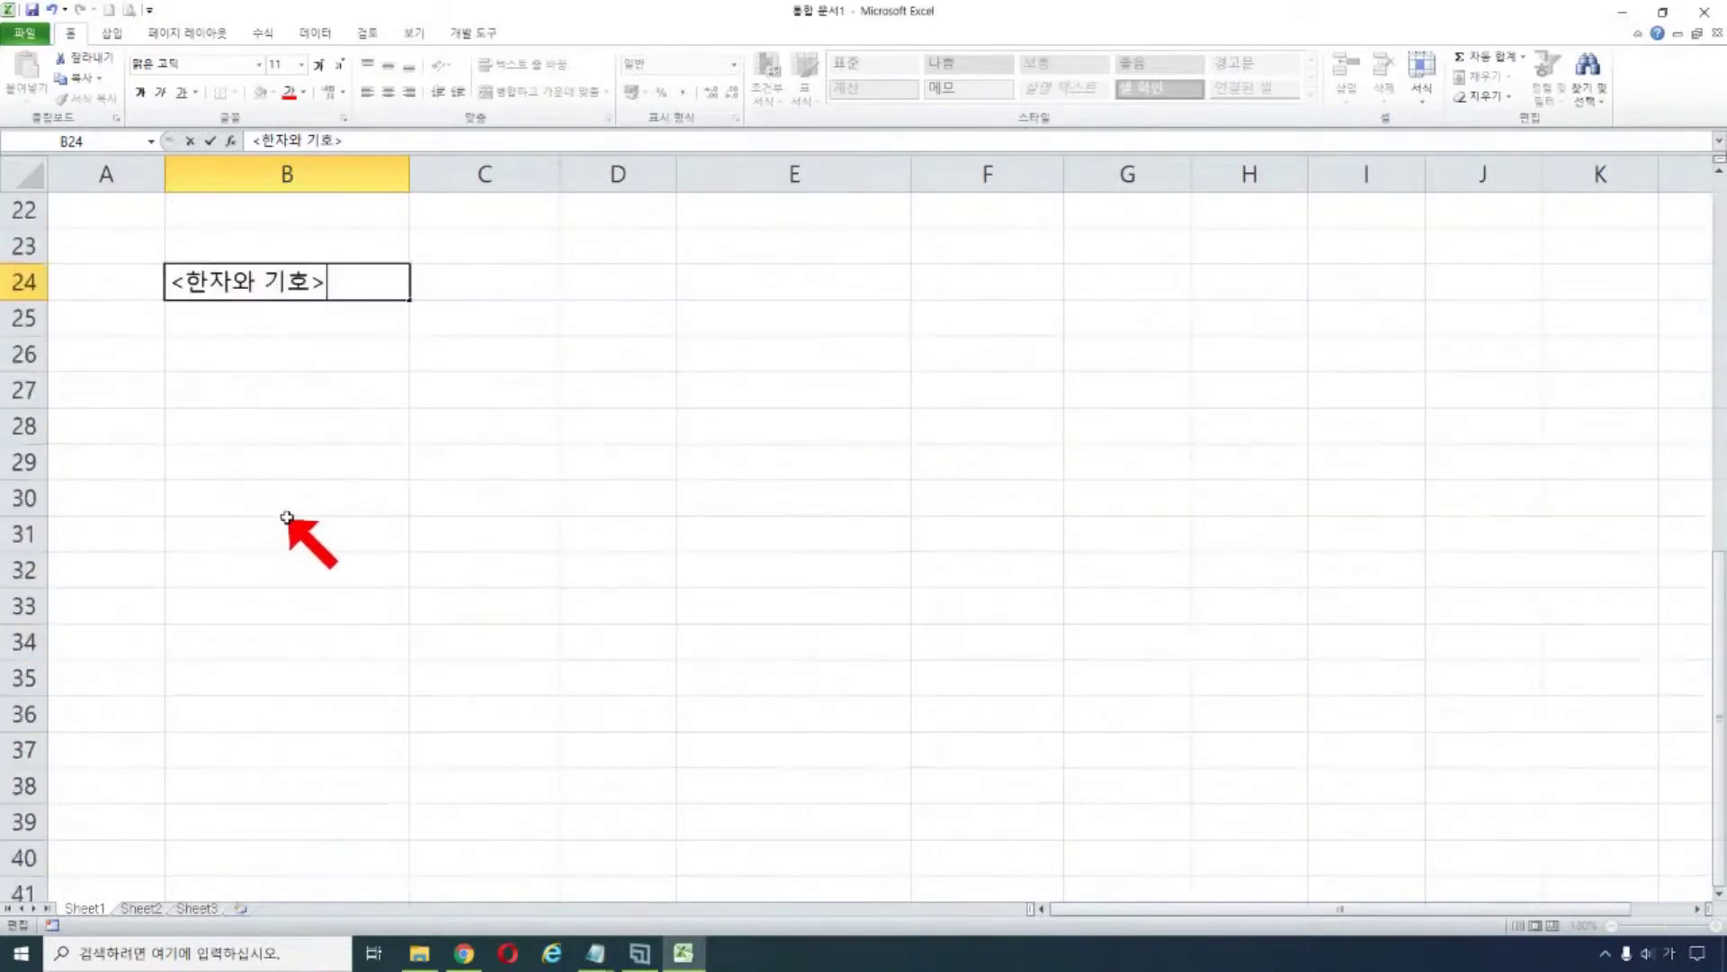
pyautogui.click(259, 325)
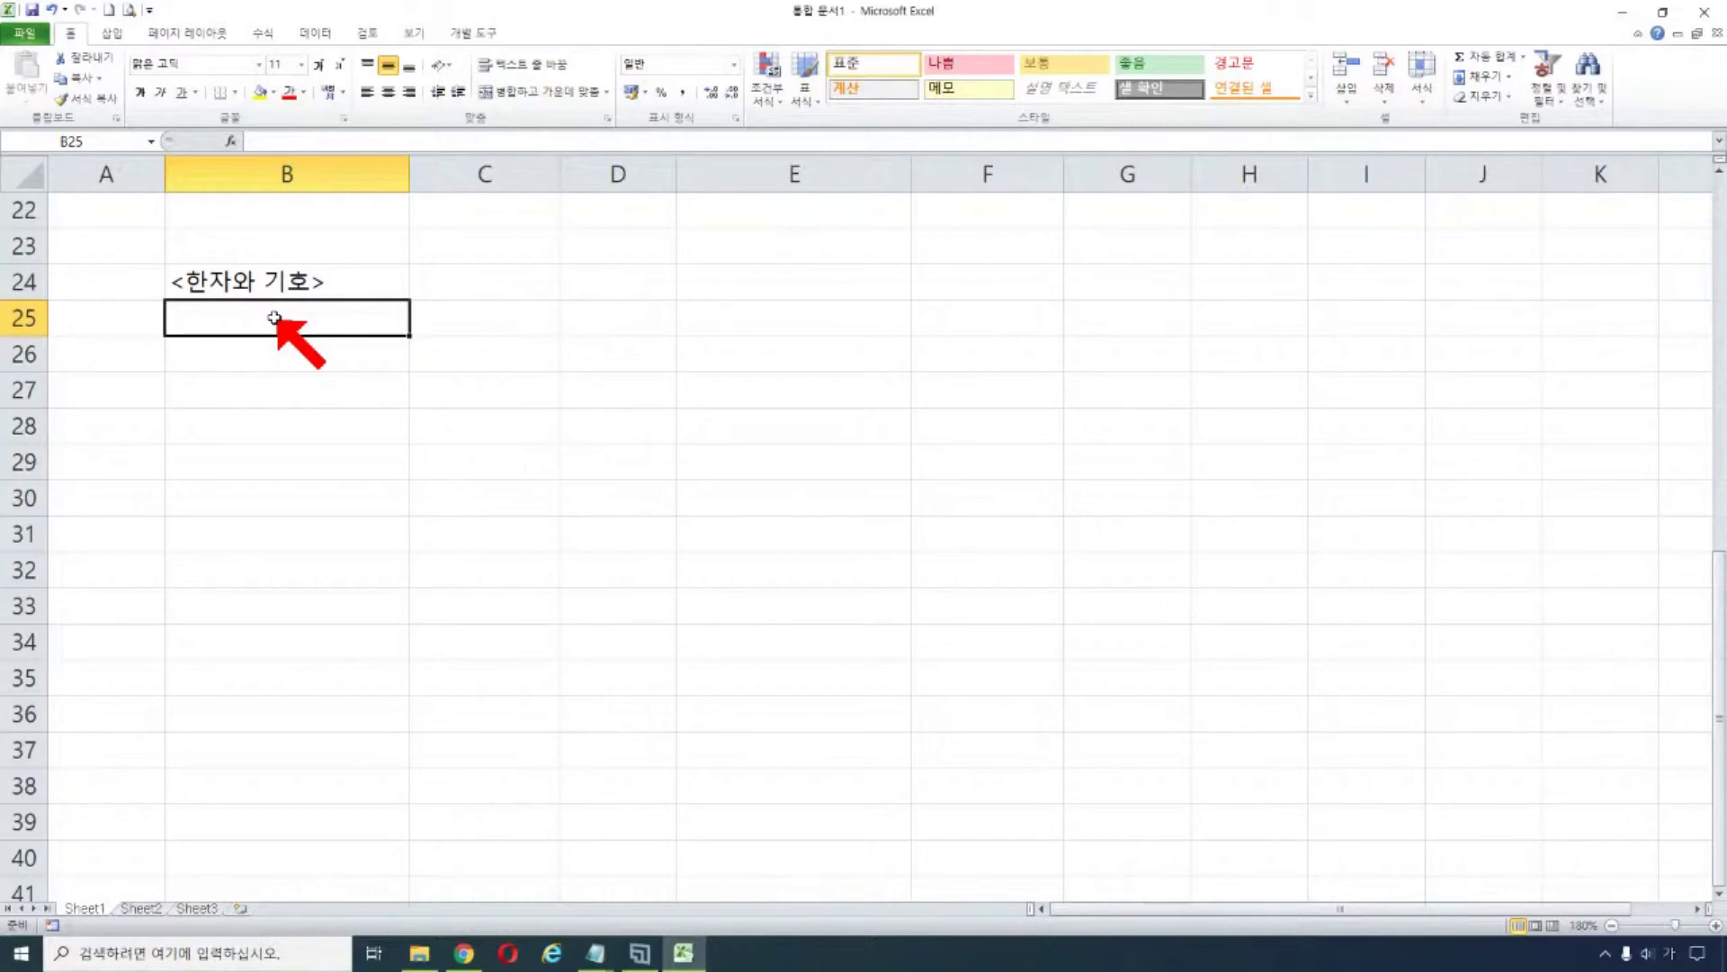
pyautogui.write('격')
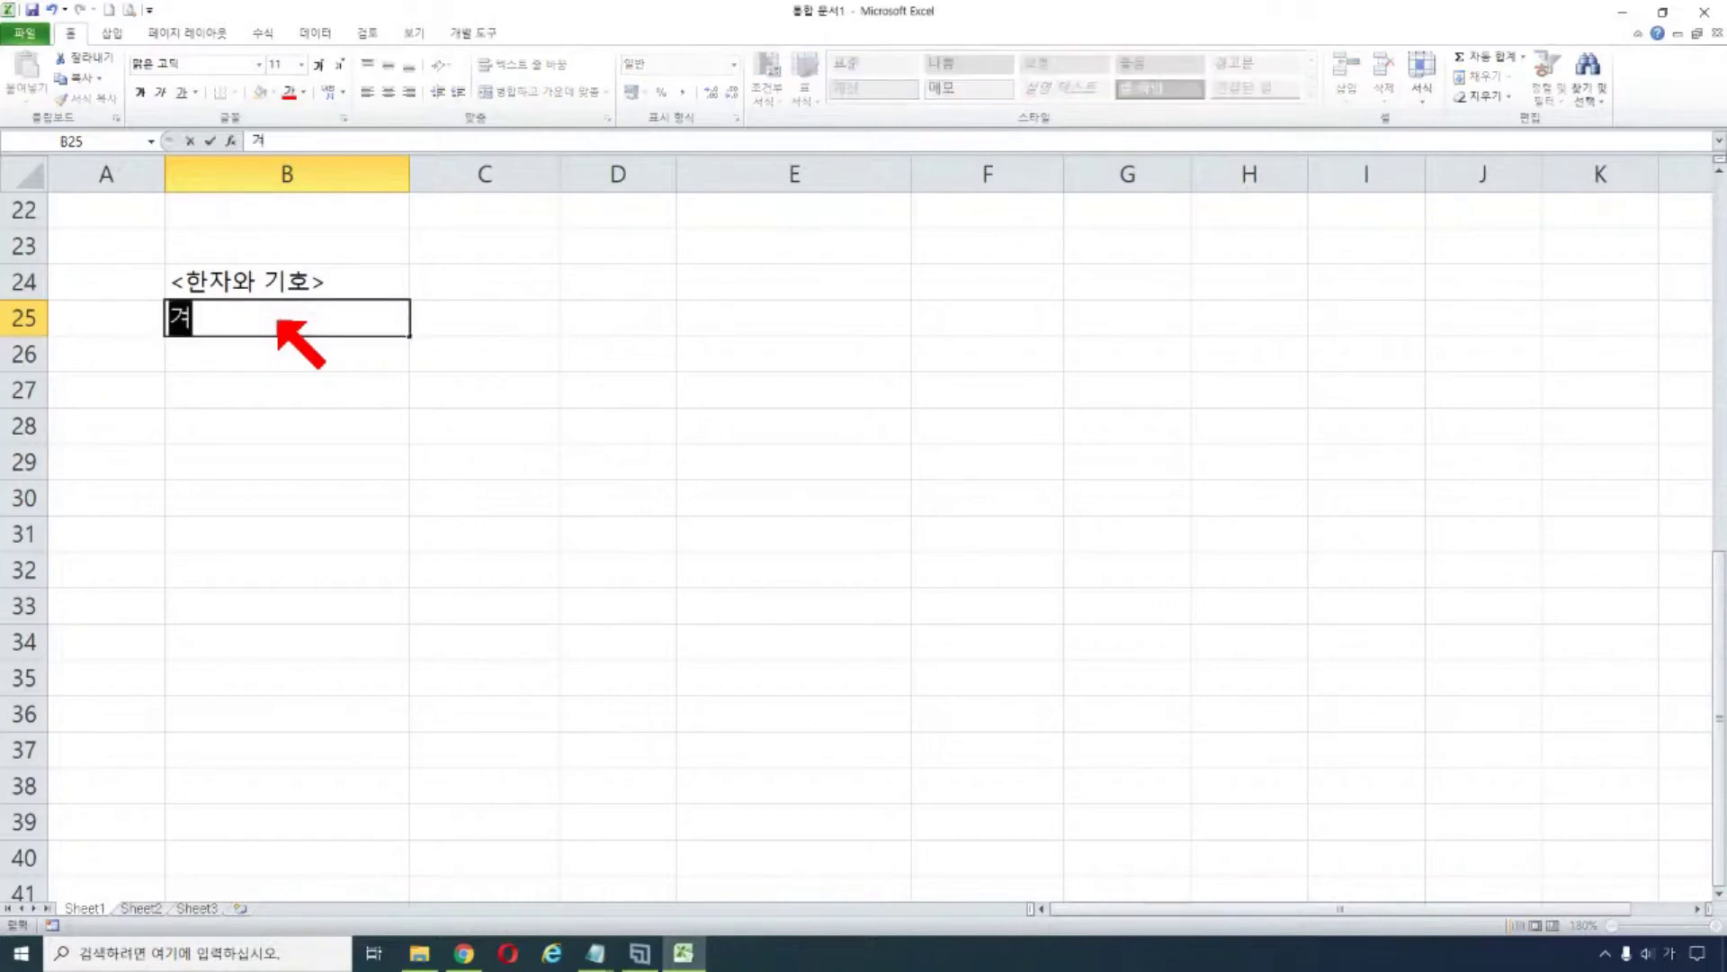
pyautogui.write('세지감')
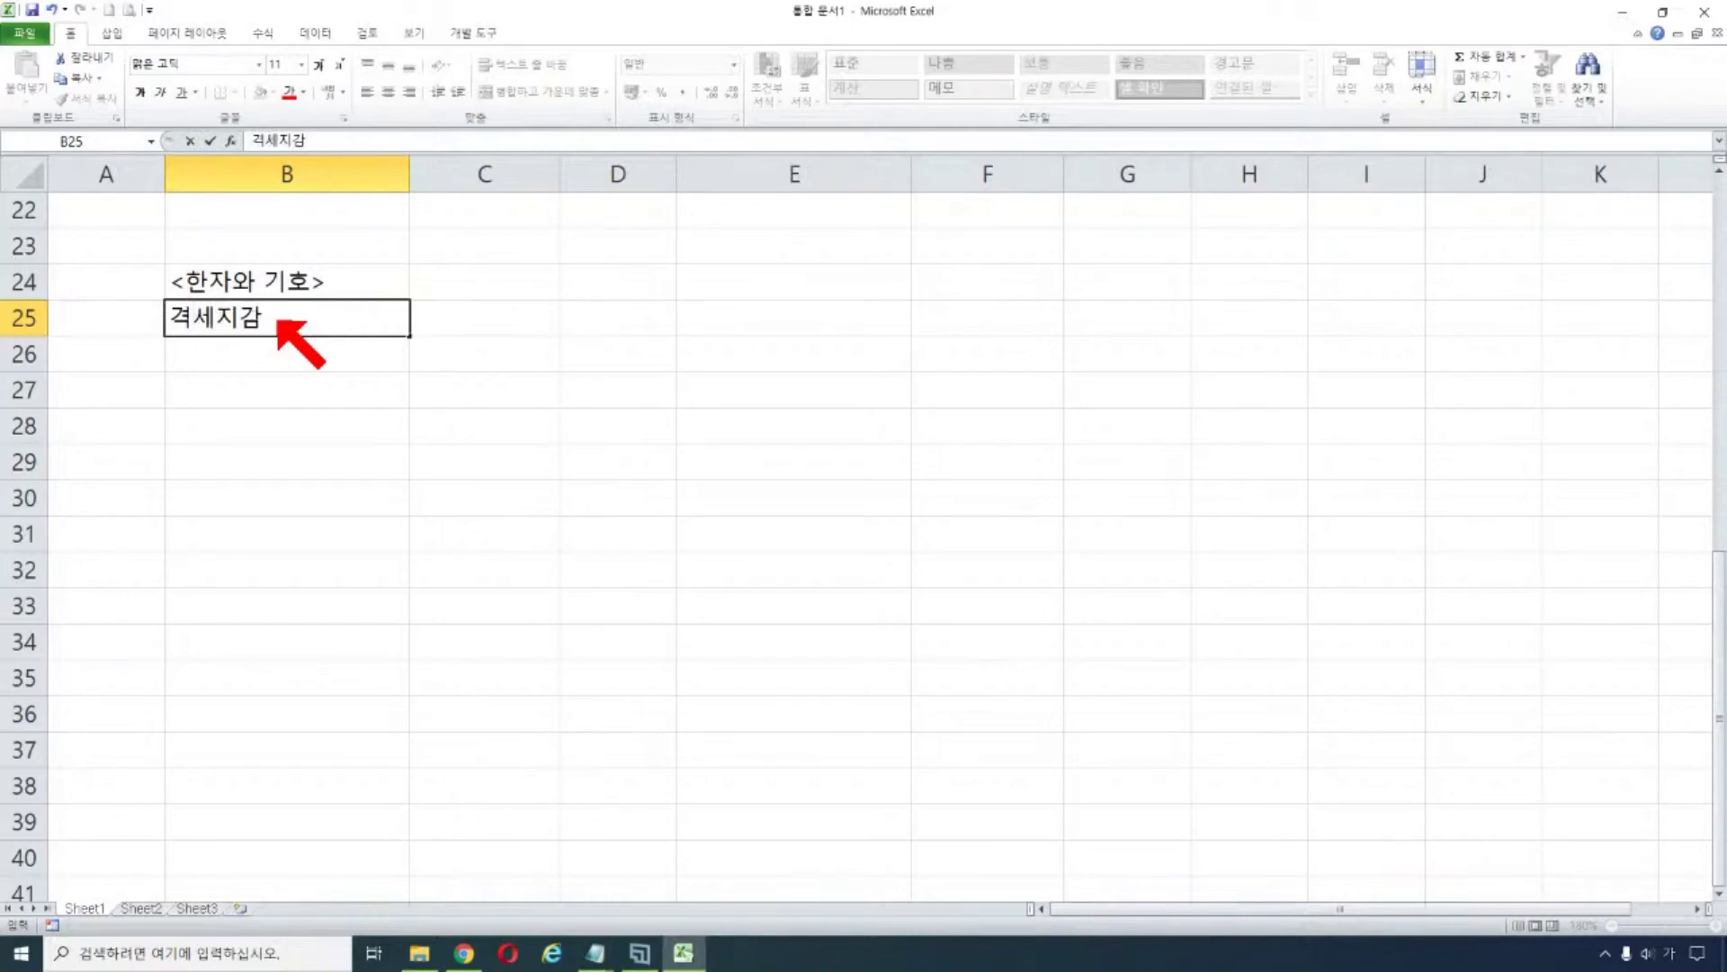
# - Bring up the Hanja candidates for 격세지감 in B25 and close the conversion dialog without converting
pyautogui.press('Hangul_Hanja')
pyautogui.press('Escape')
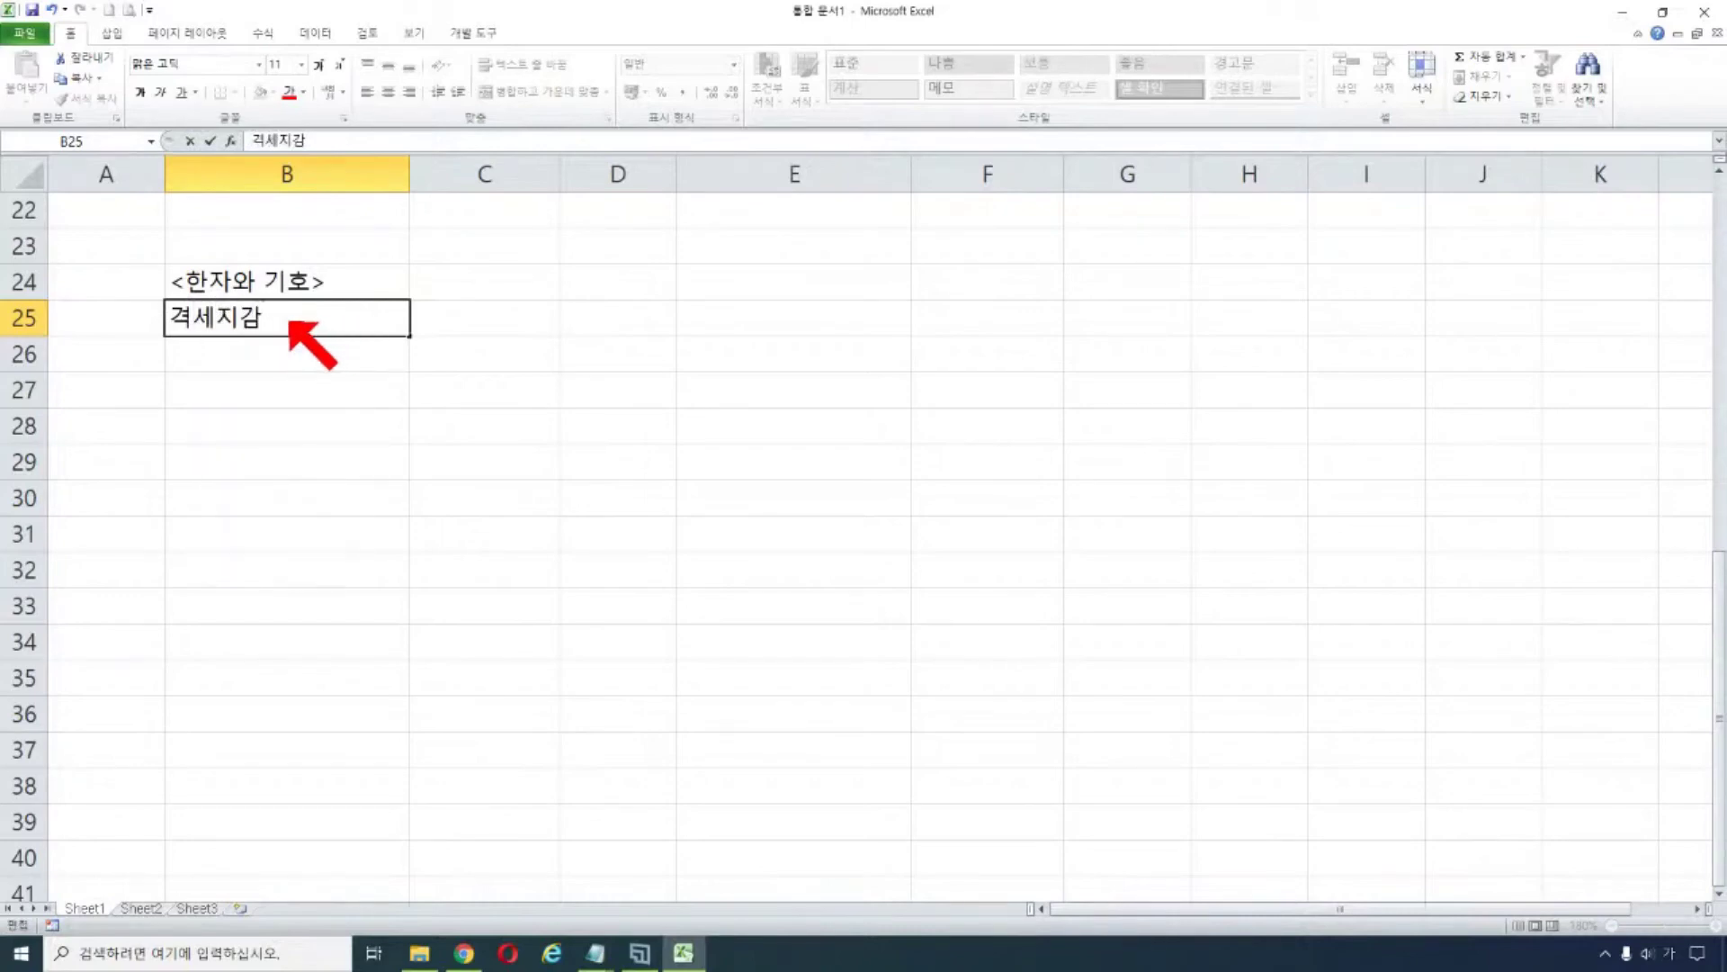
pyautogui.moveTo(293, 324); pyautogui.dragTo(154, 347)
pyautogui.press('Hangul_Hanja')
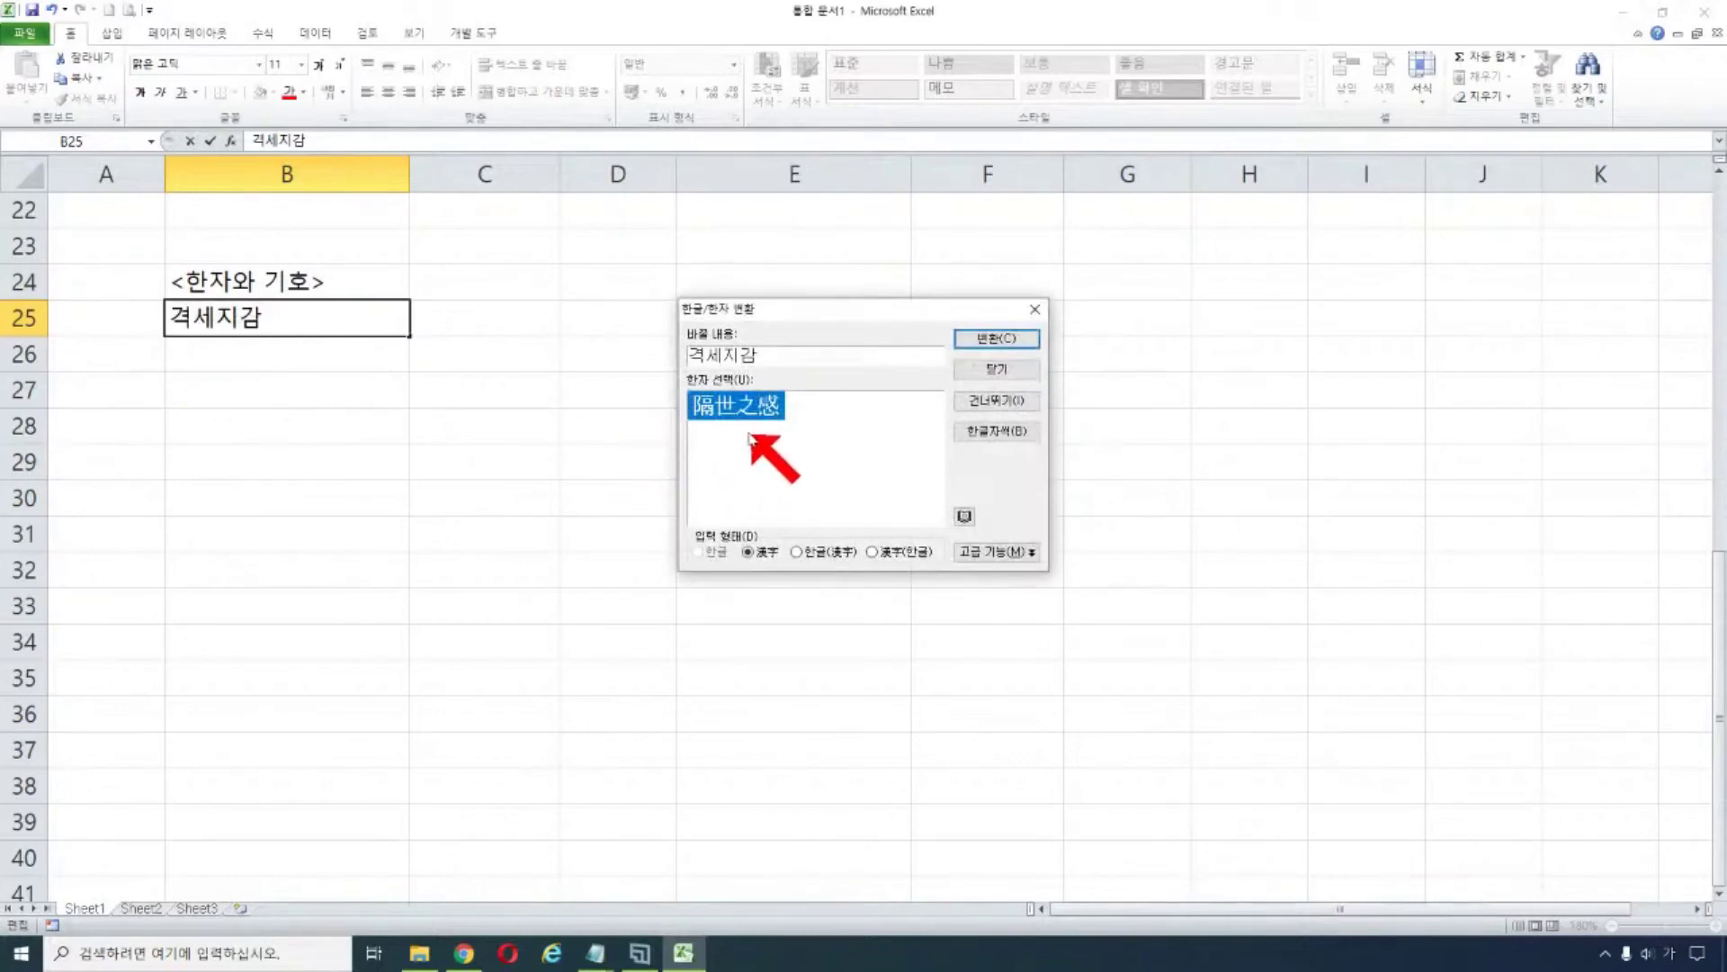
pyautogui.click(995, 370)
pyautogui.click(299, 321)
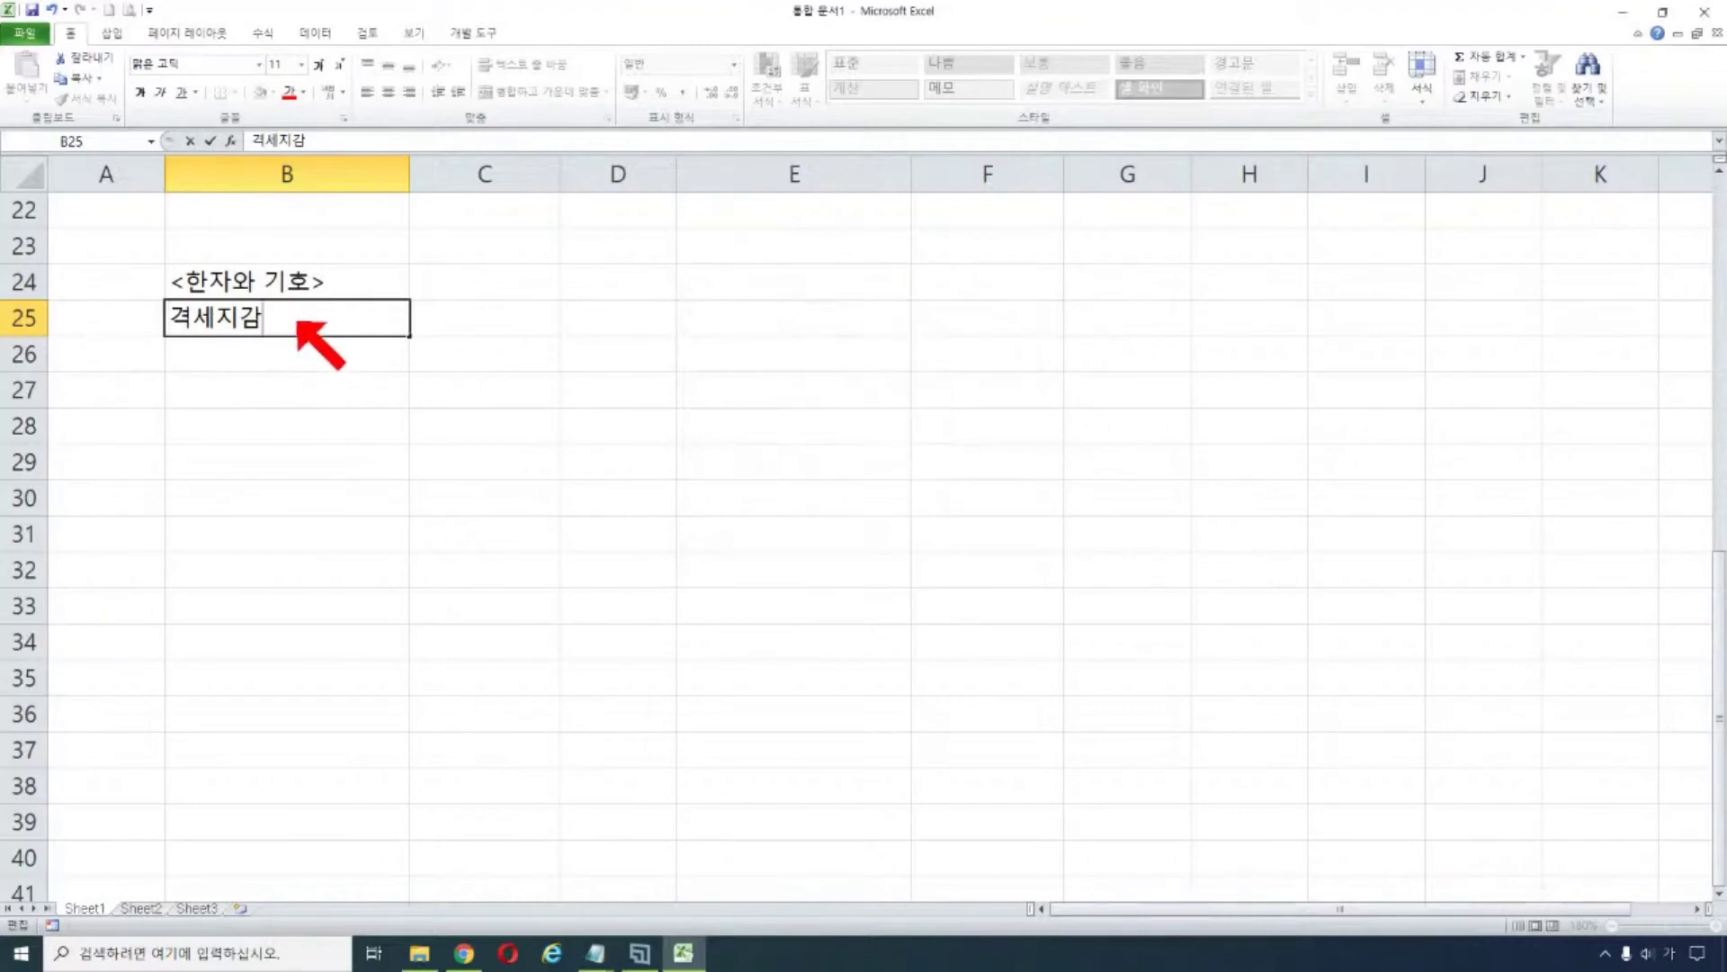
# - Replace the word in B25 with 한국 and enter 미국, 일본 and 중국 in B26 through B28
pyautogui.press('BackSpace')
pyautogui.press('BackSpace')
pyautogui.press('BackSpace')
pyautogui.press('BackSpace')
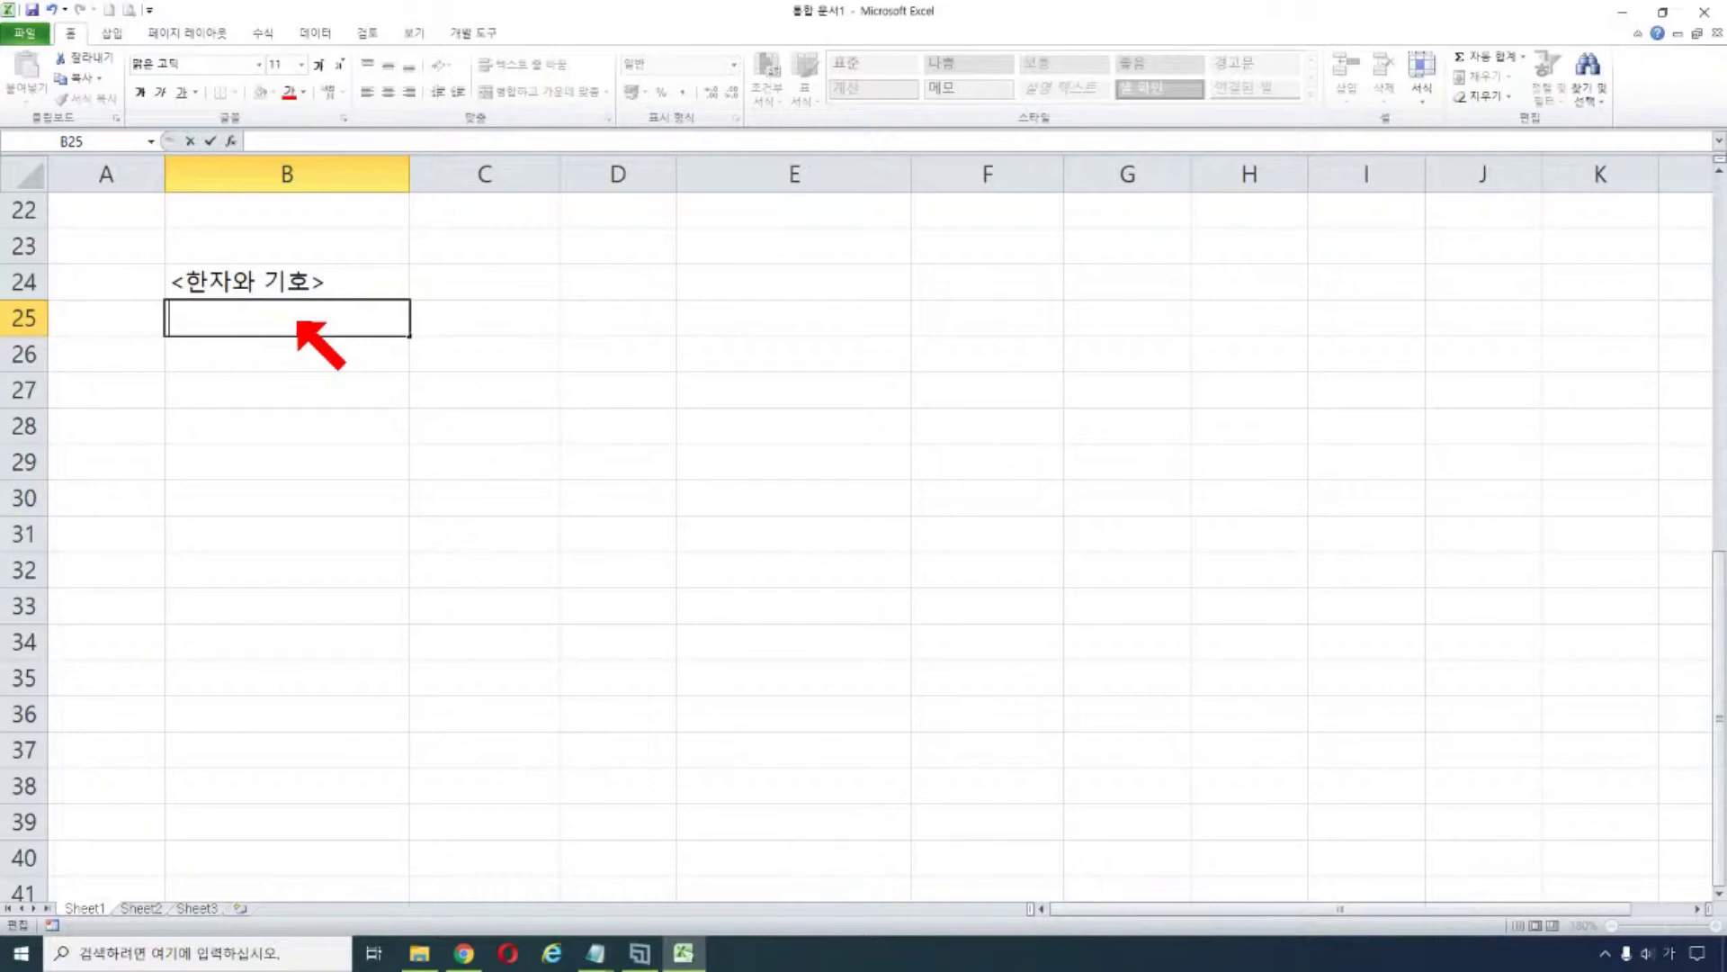
pyautogui.write('한국')
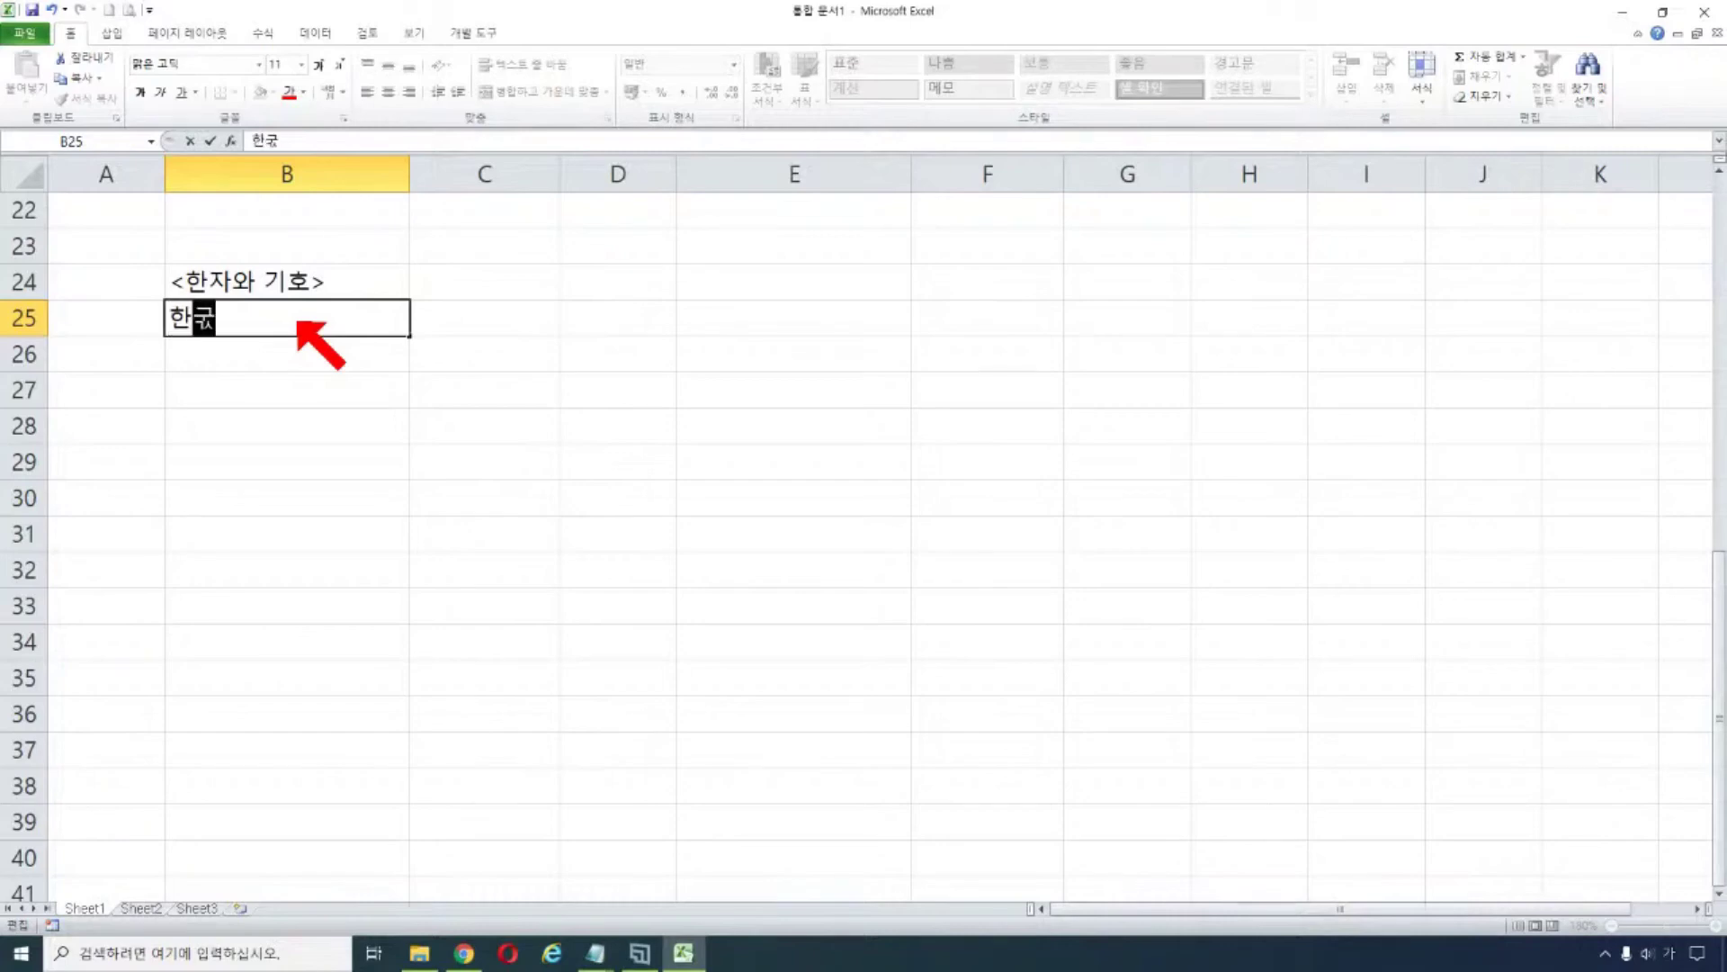
pyautogui.press('Return')
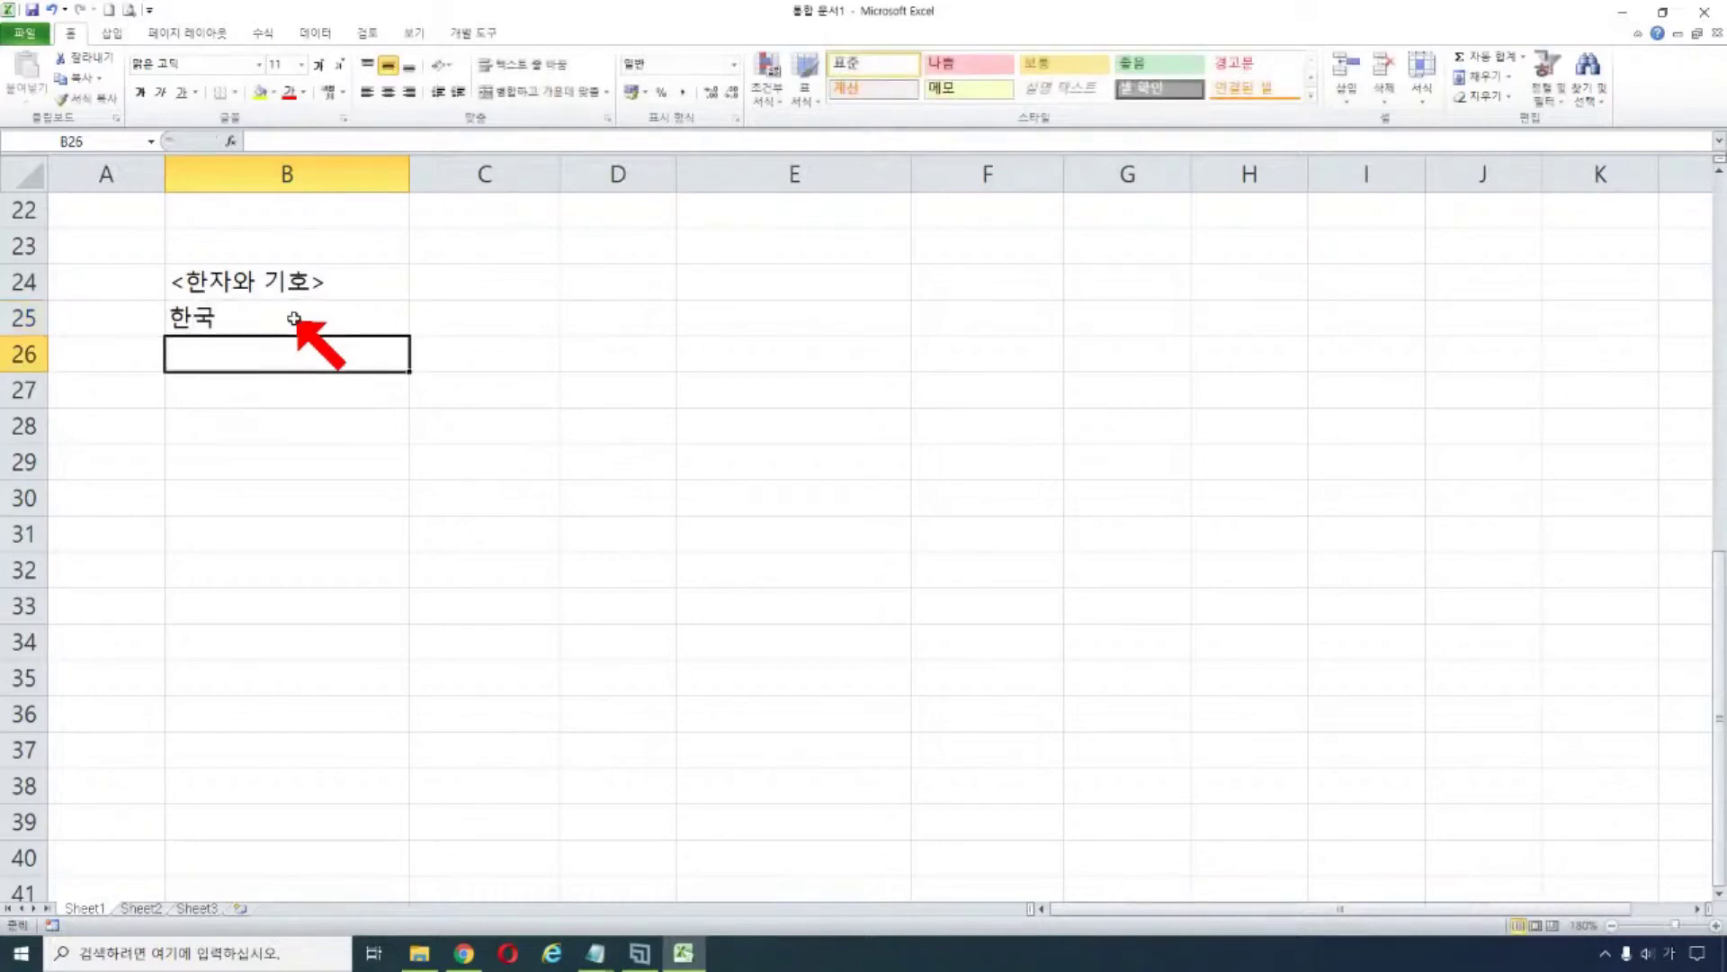
pyautogui.write('미국')
pyautogui.press('Return')
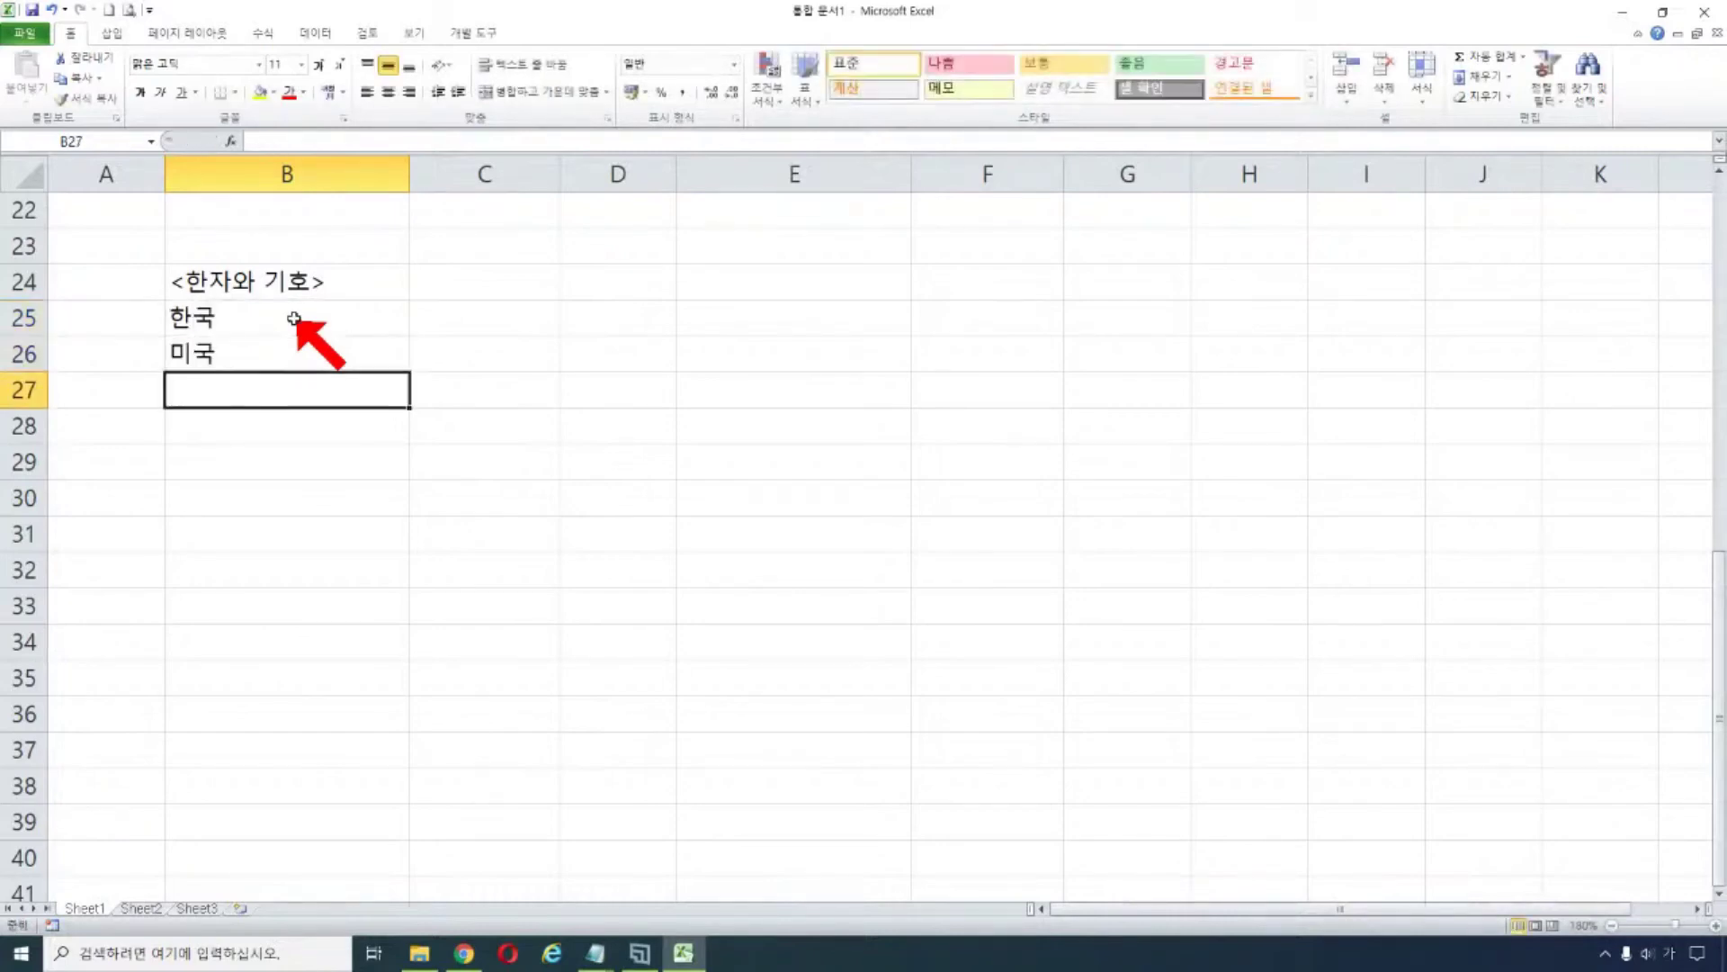
pyautogui.write('일본')
pyautogui.press('Return')
pyautogui.write('ㅈ중국')
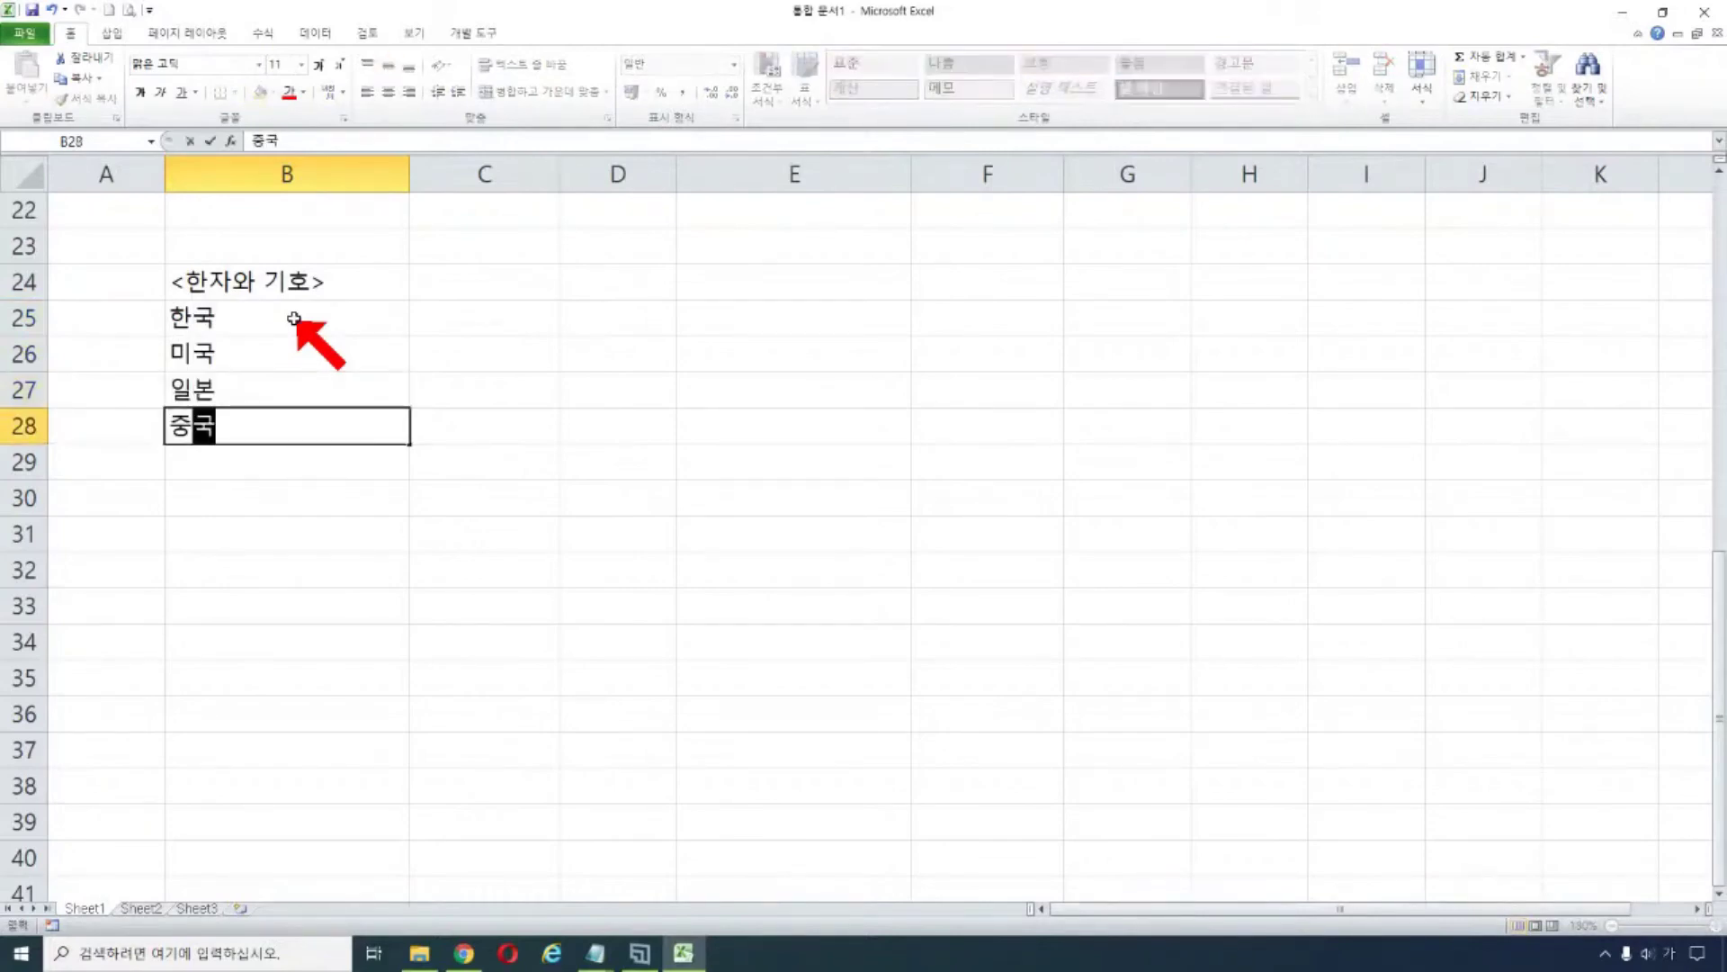
pyautogui.click(294, 318)
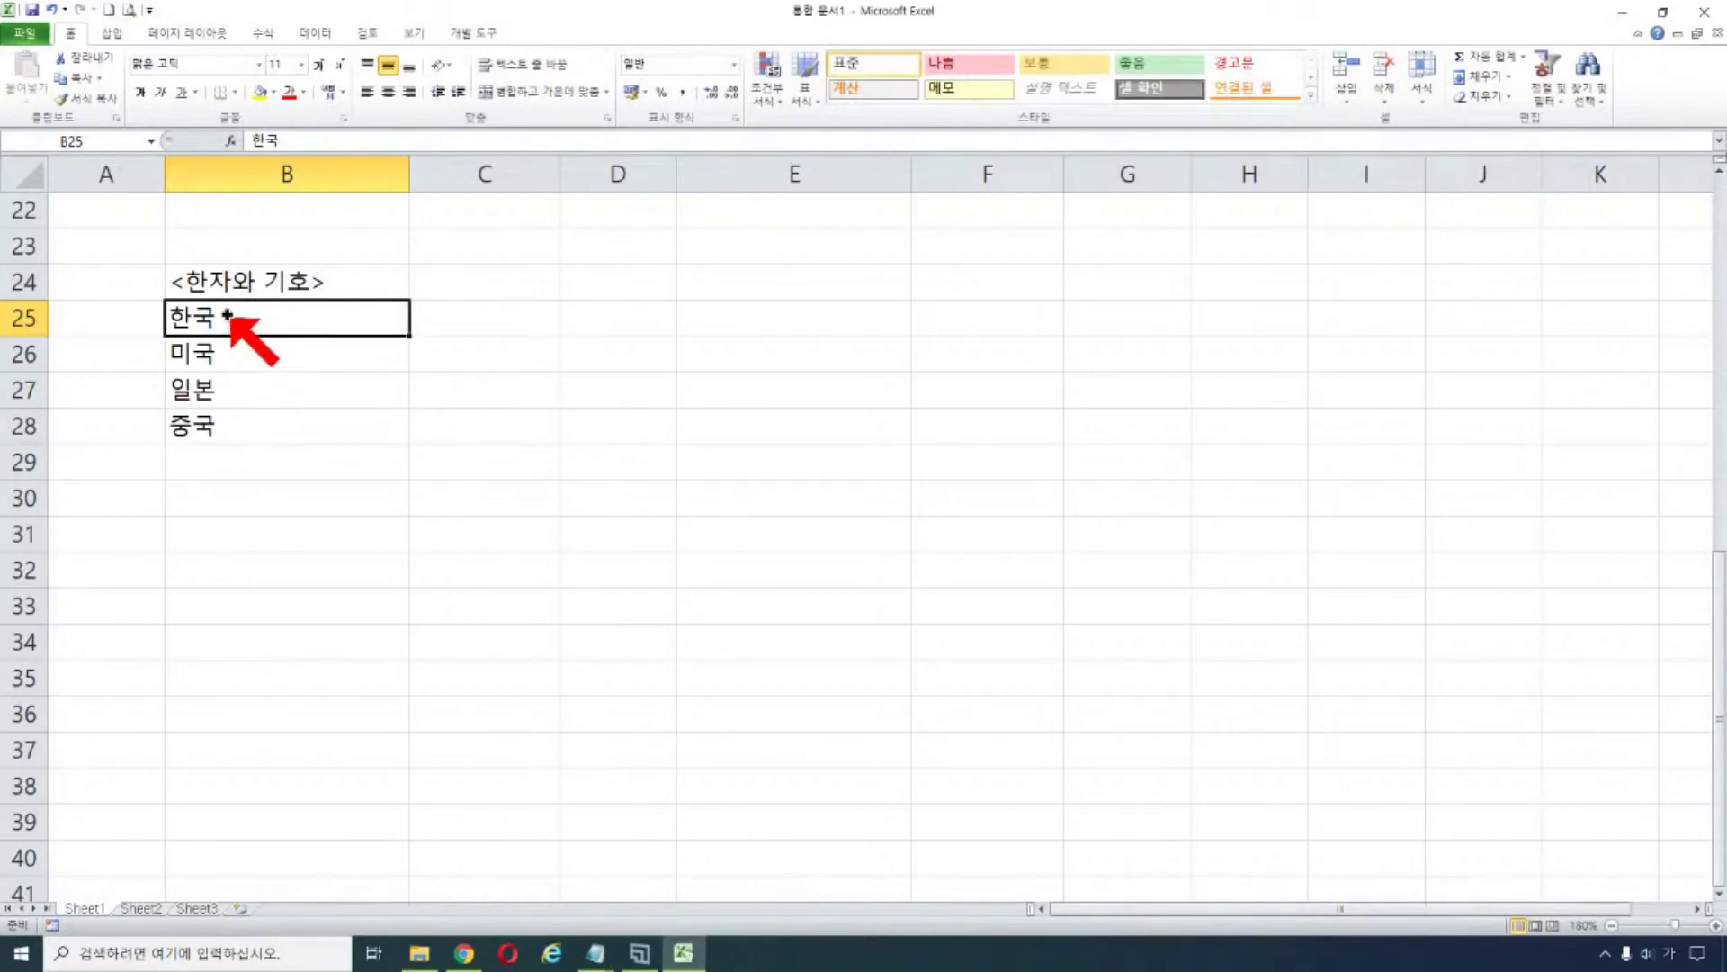
pyautogui.moveTo(230, 319); pyautogui.dragTo(194, 326)
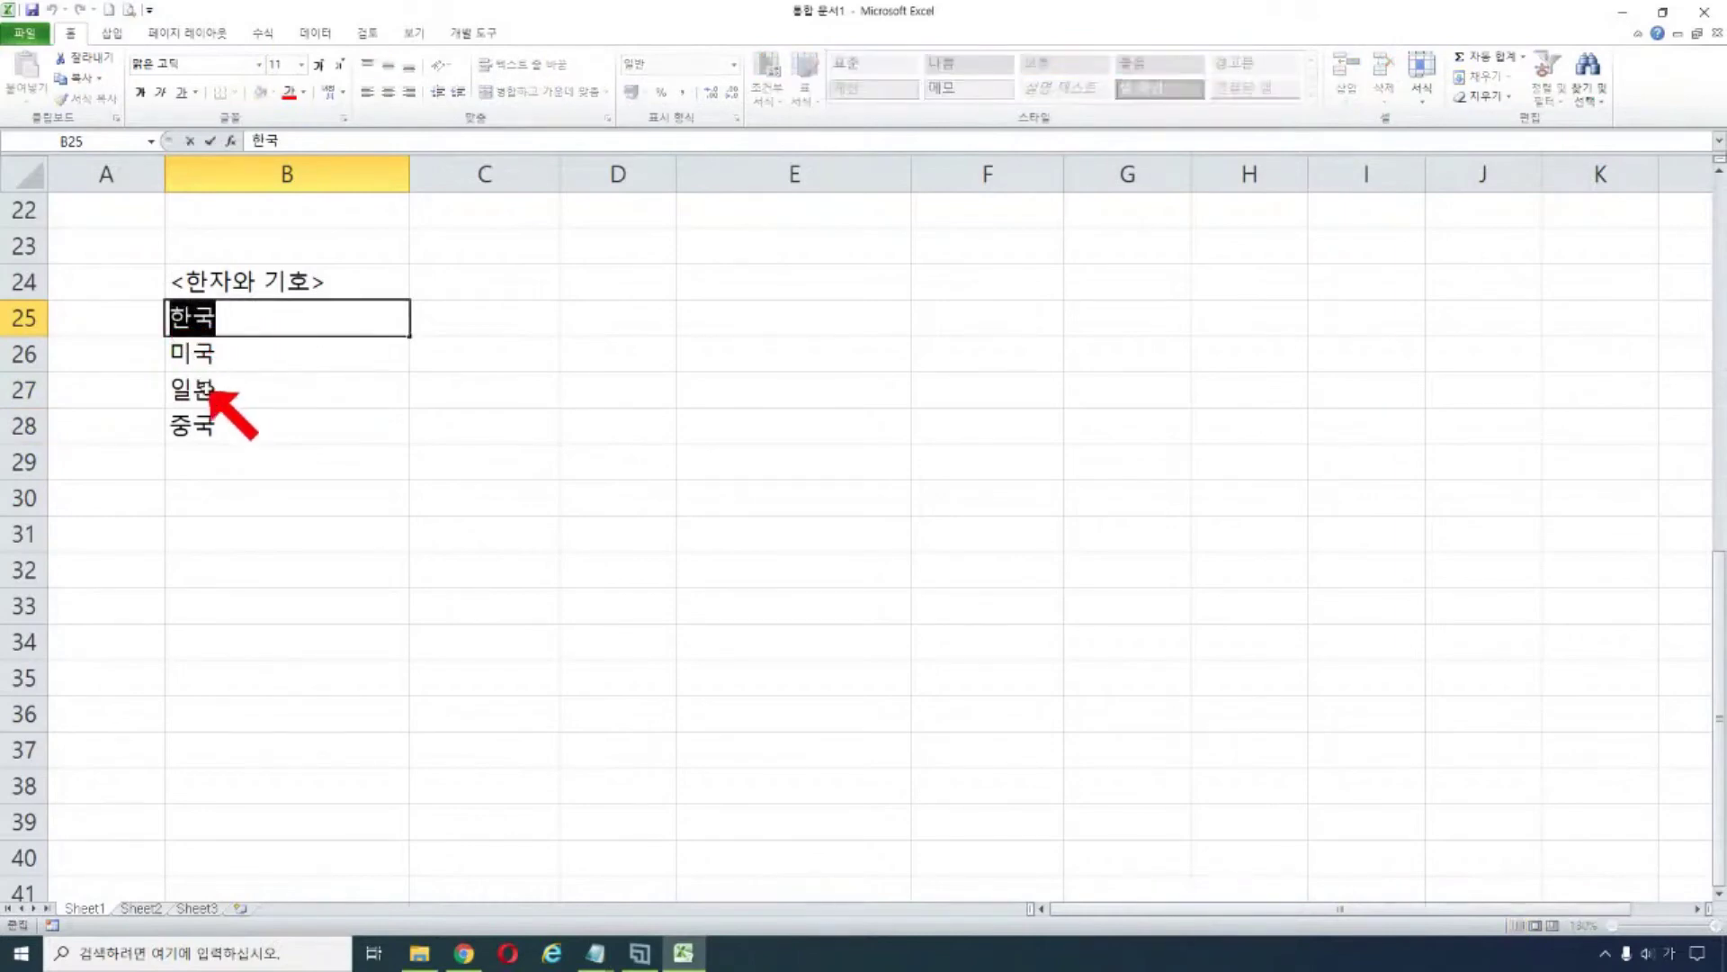
pyautogui.press('Hangul_Hanja')
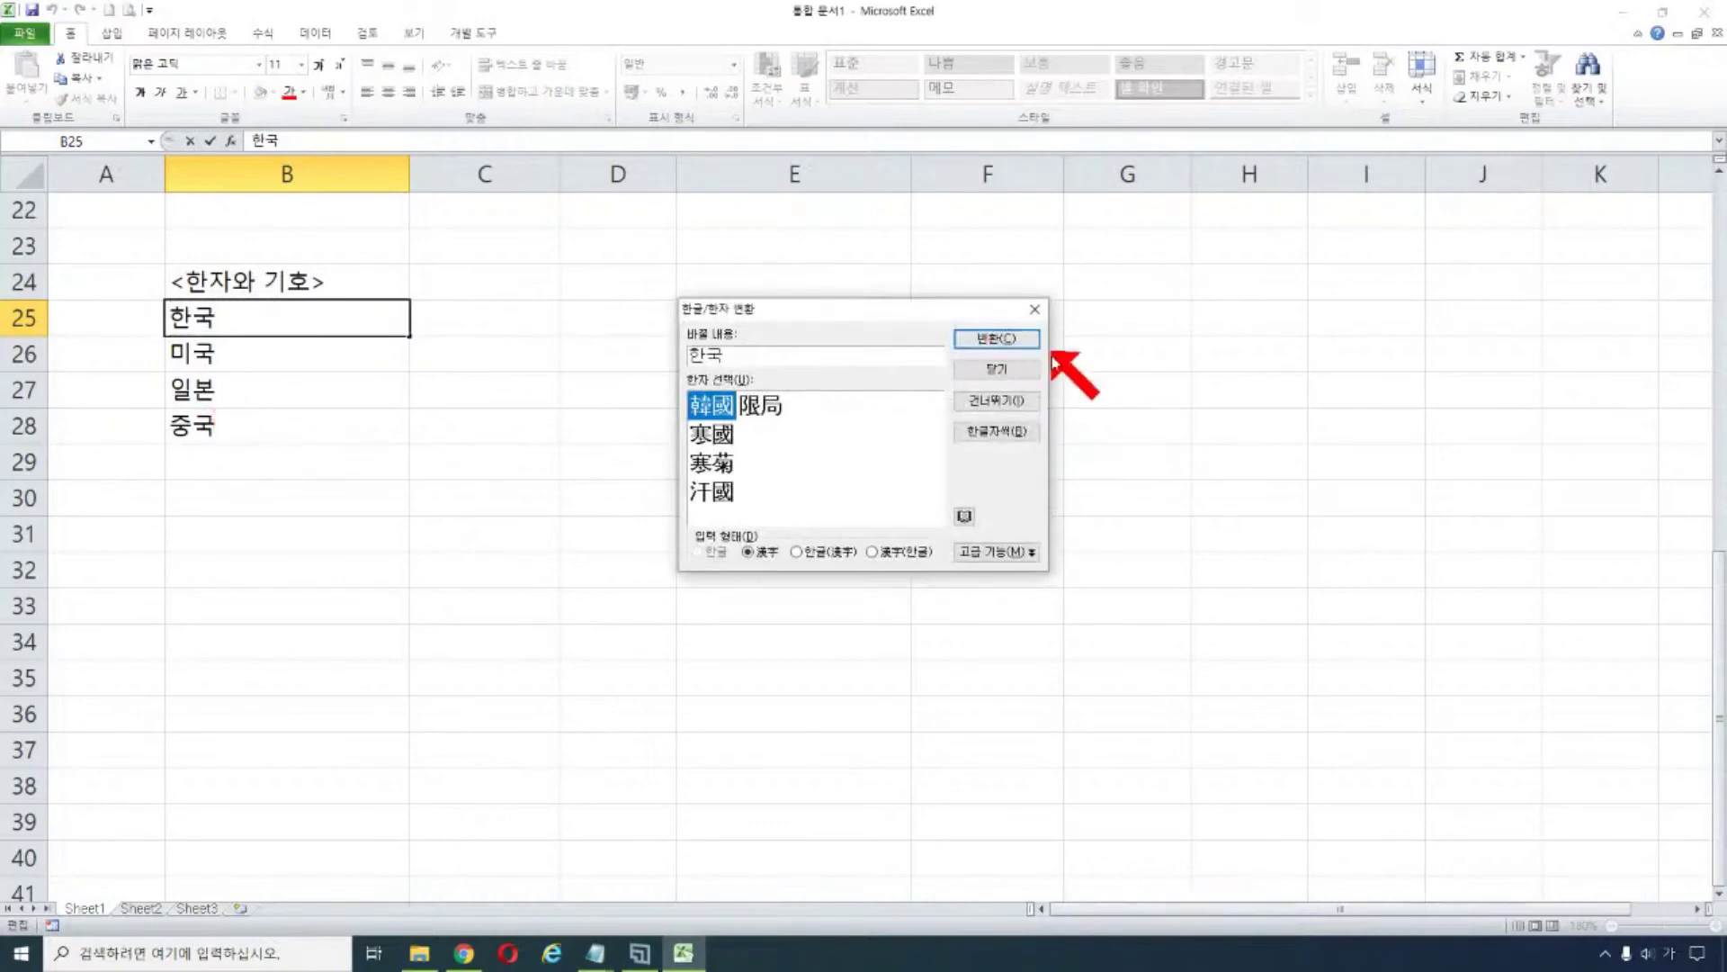
pyautogui.click(1028, 370)
pyautogui.click(322, 418)
pyautogui.click(280, 311)
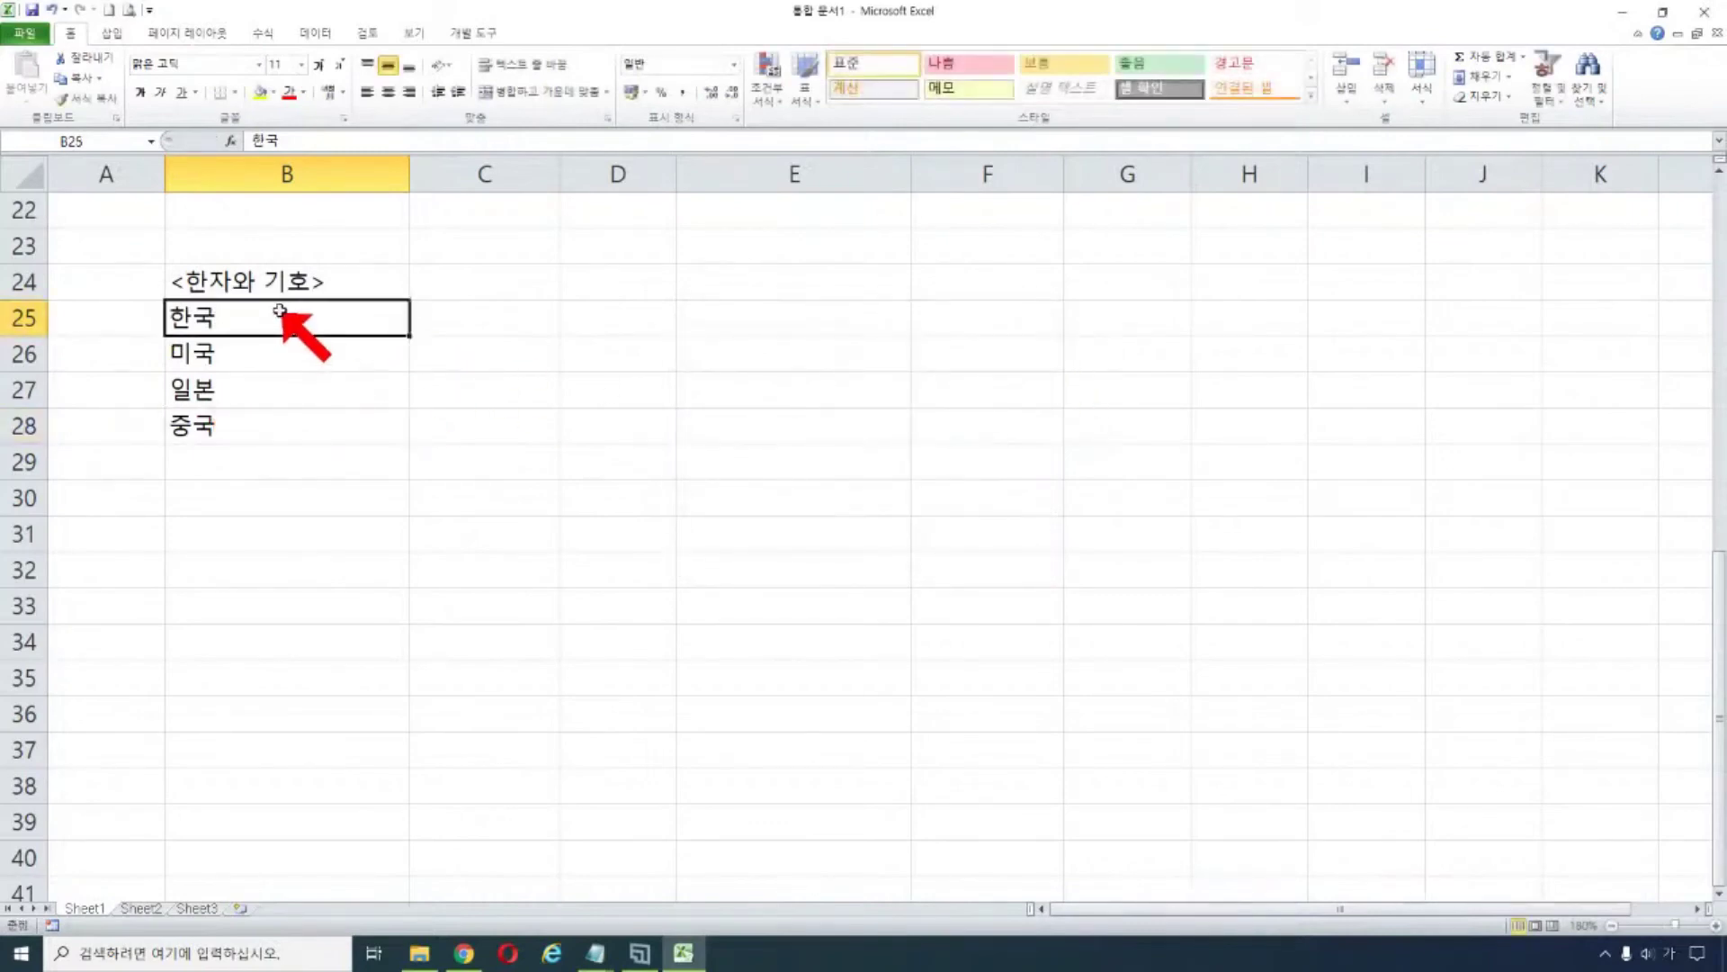
pyautogui.click(330, 376)
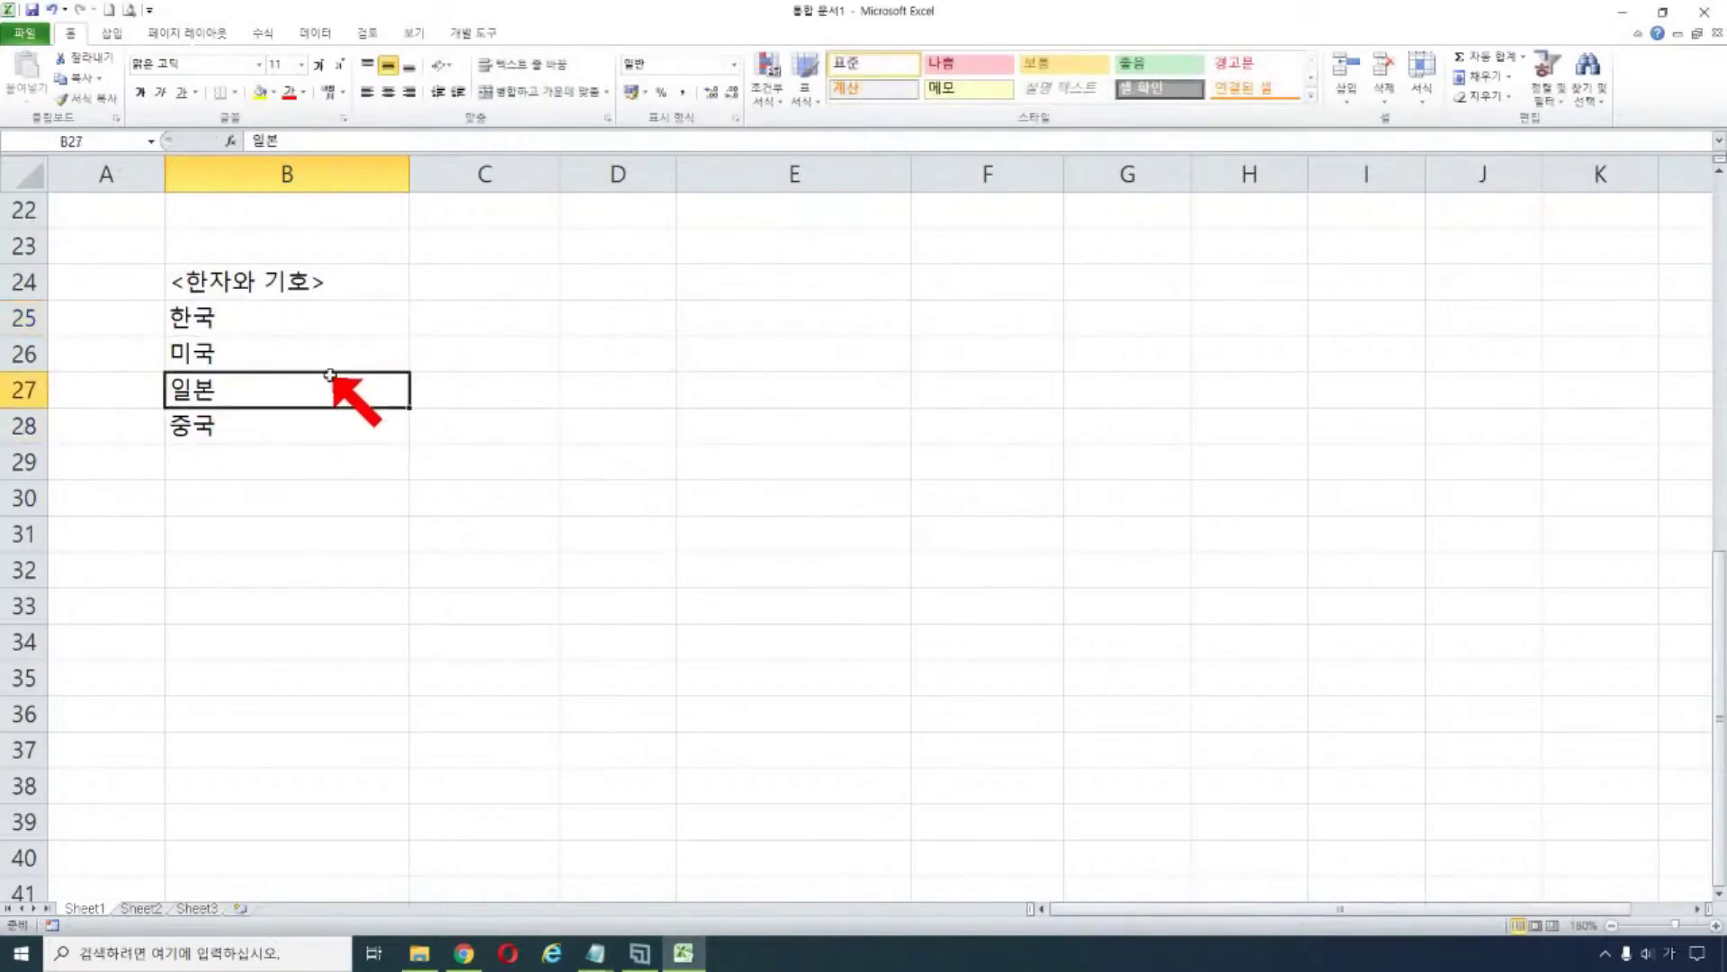
pyautogui.click(339, 322)
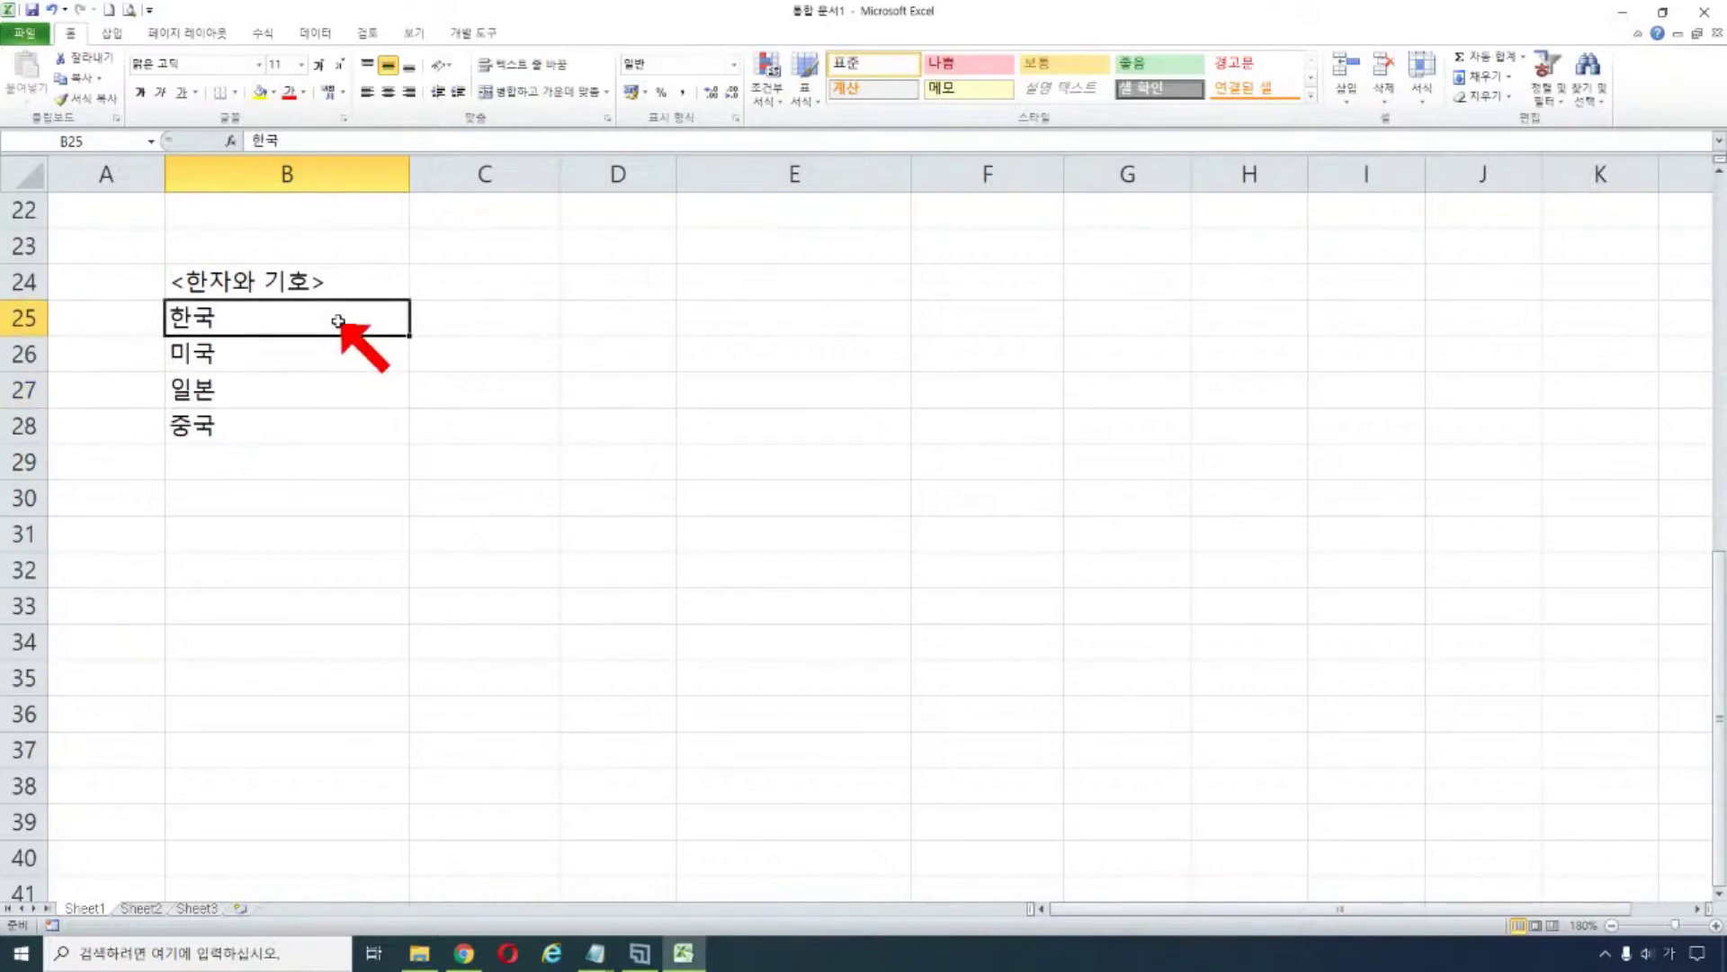
pyautogui.press('alt')
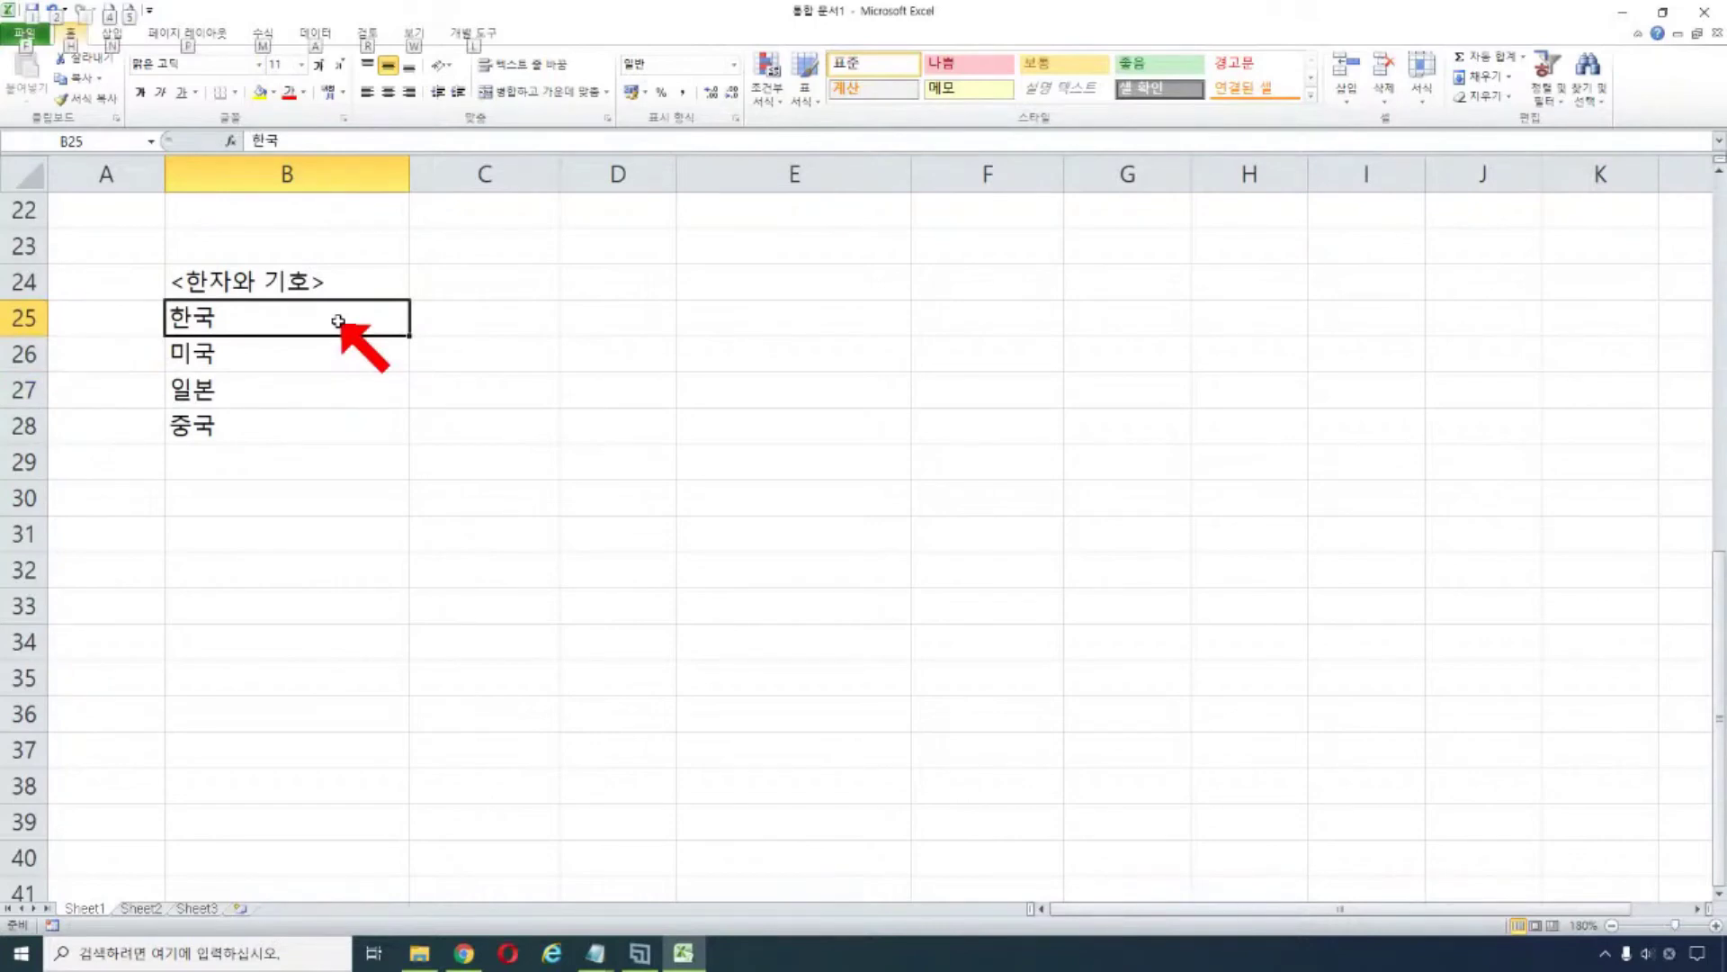
pyautogui.press('Hangul')
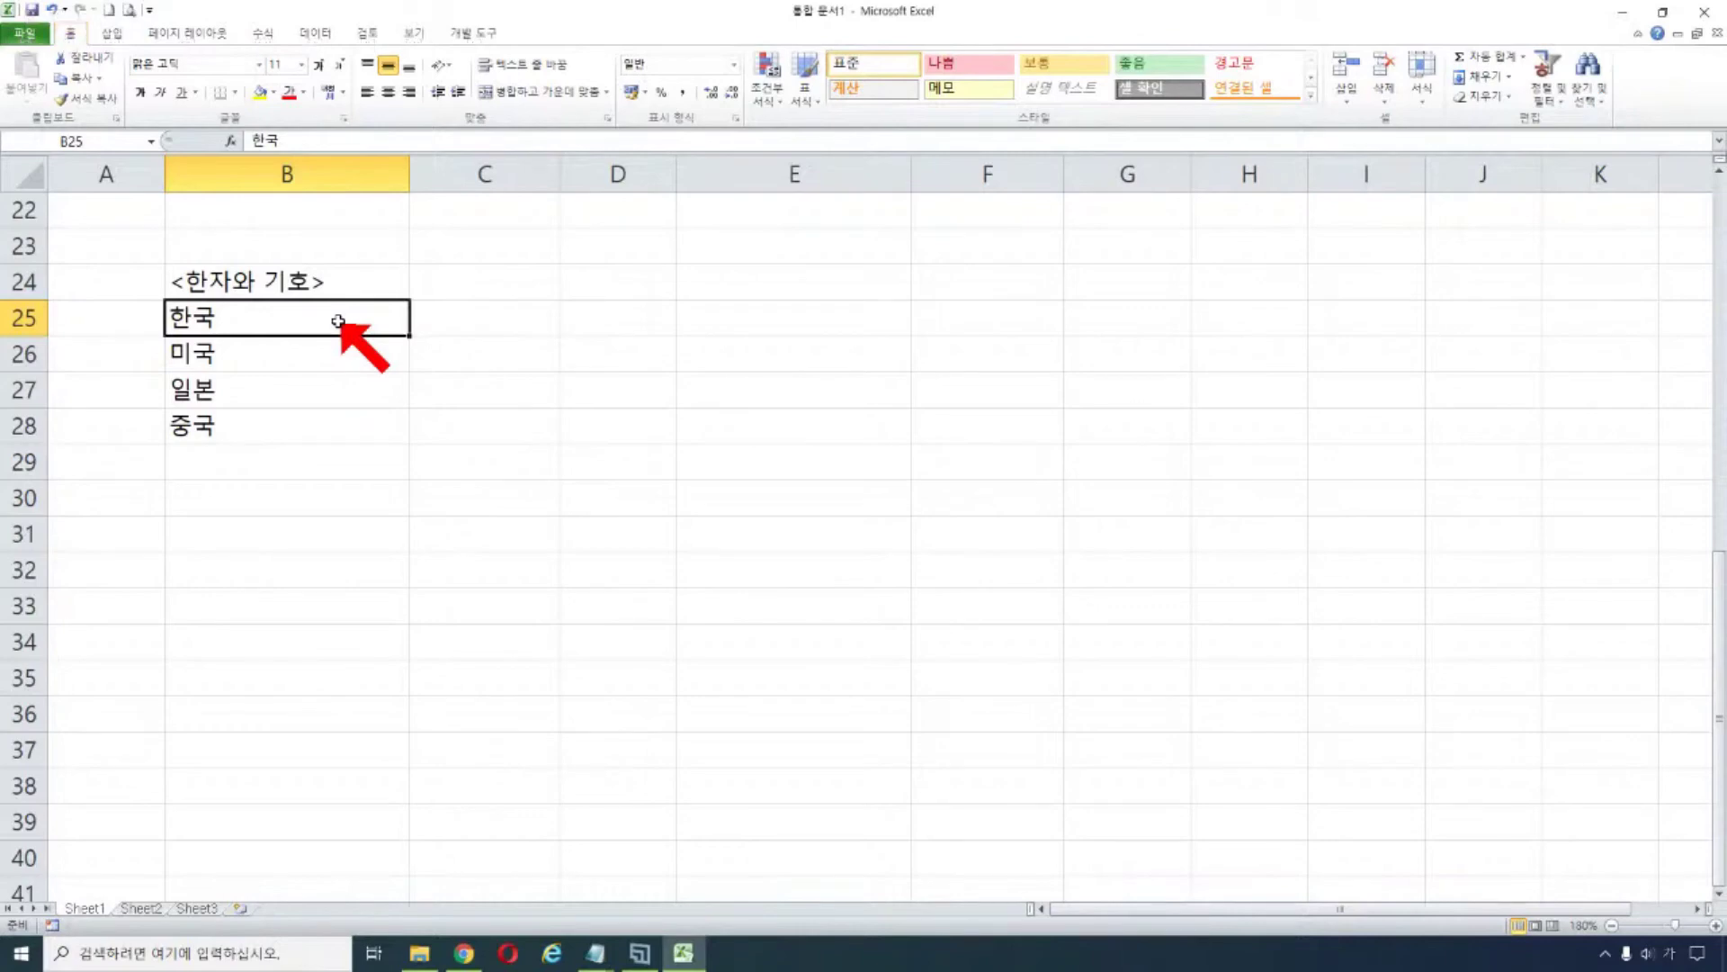
# - Open the Hanja conversion for 한국 in B25 and look over its advanced functions, collapsing them again
pyautogui.doubleClick(234, 311)
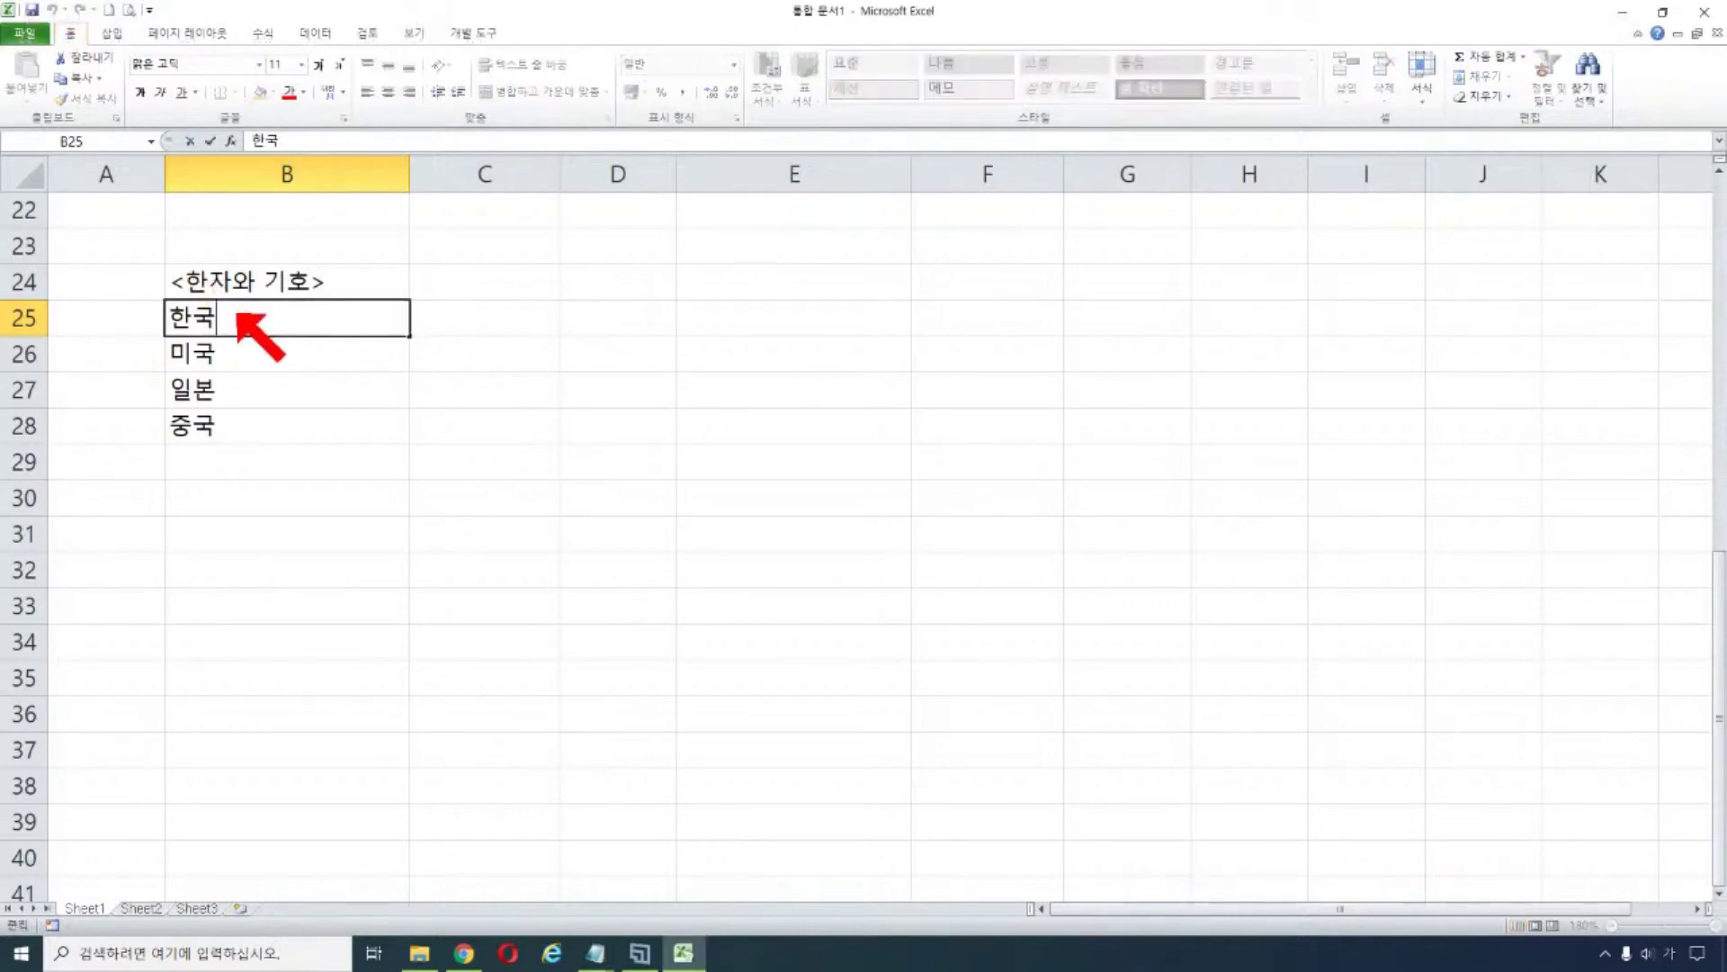
pyautogui.press('Hangul_Hanja')
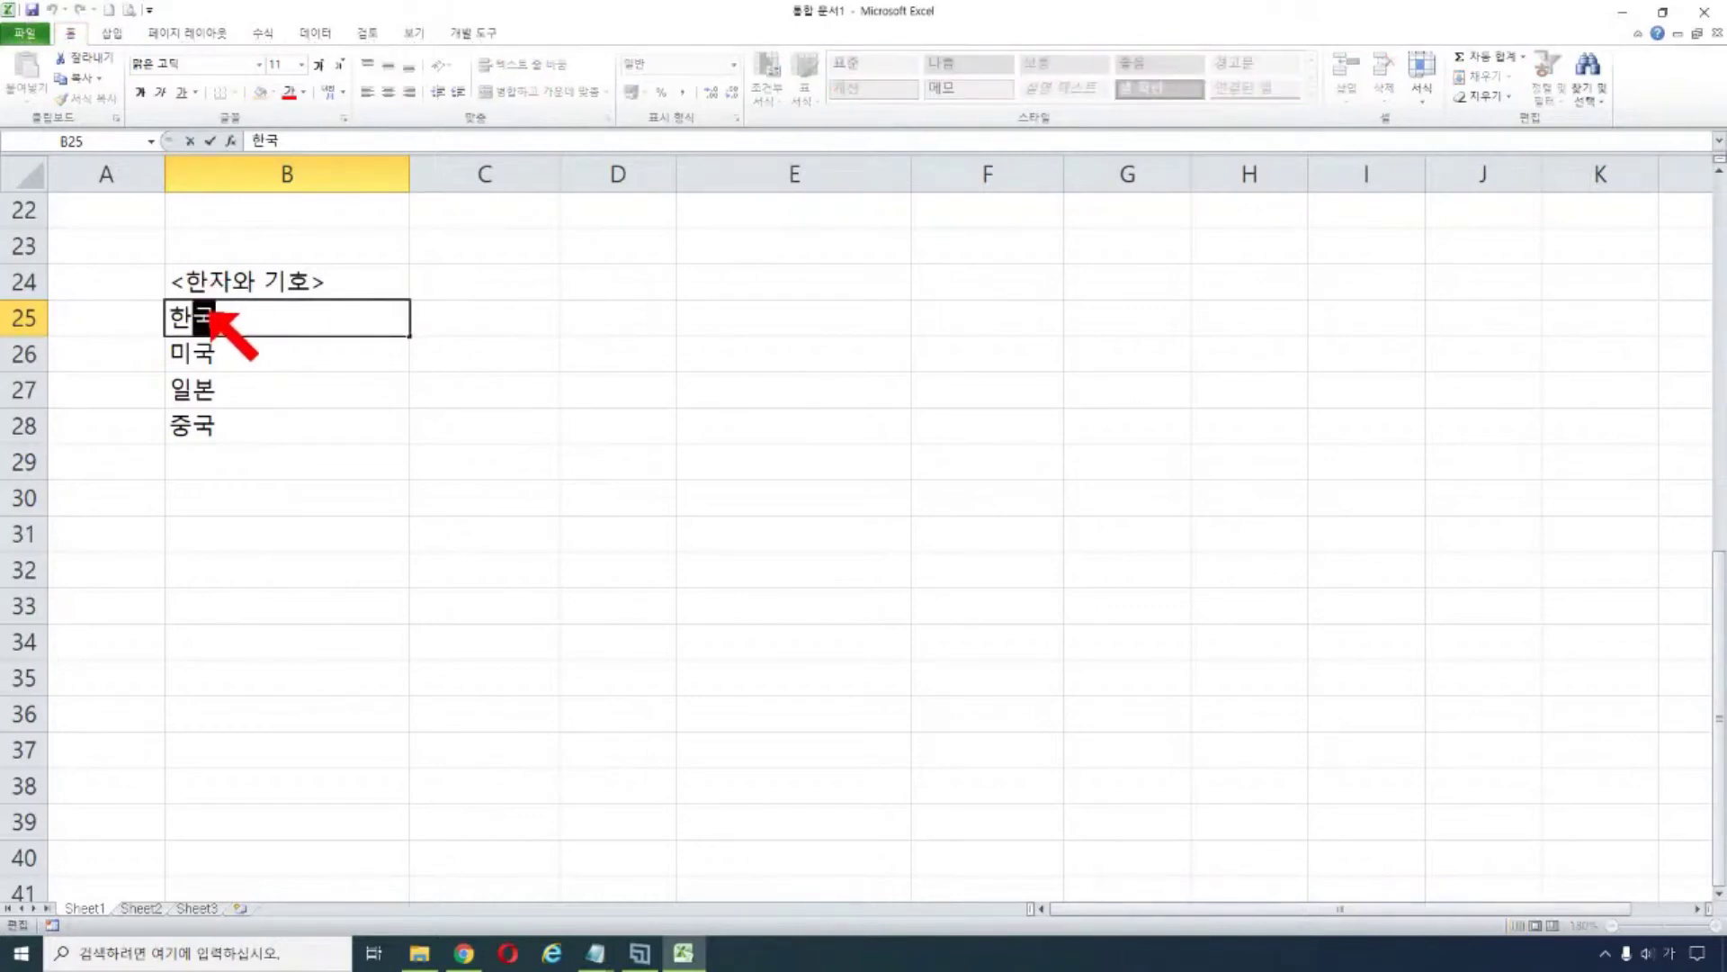
pyautogui.press('Hangul_Hanja')
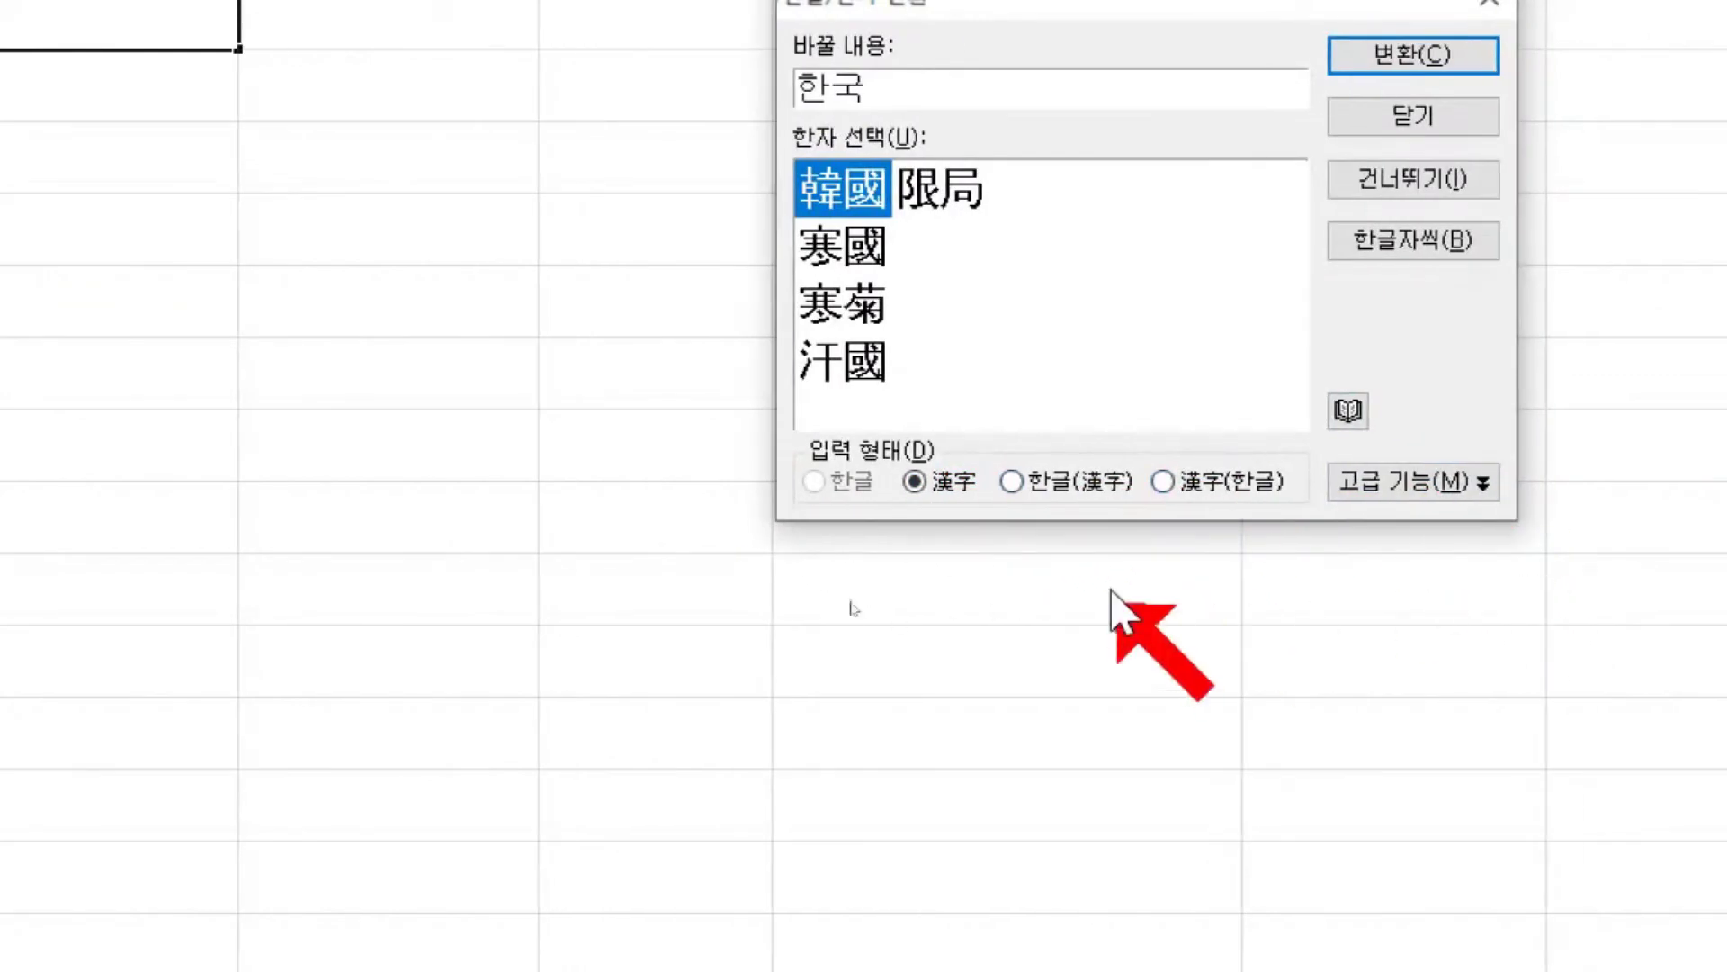
pyautogui.click(1476, 493)
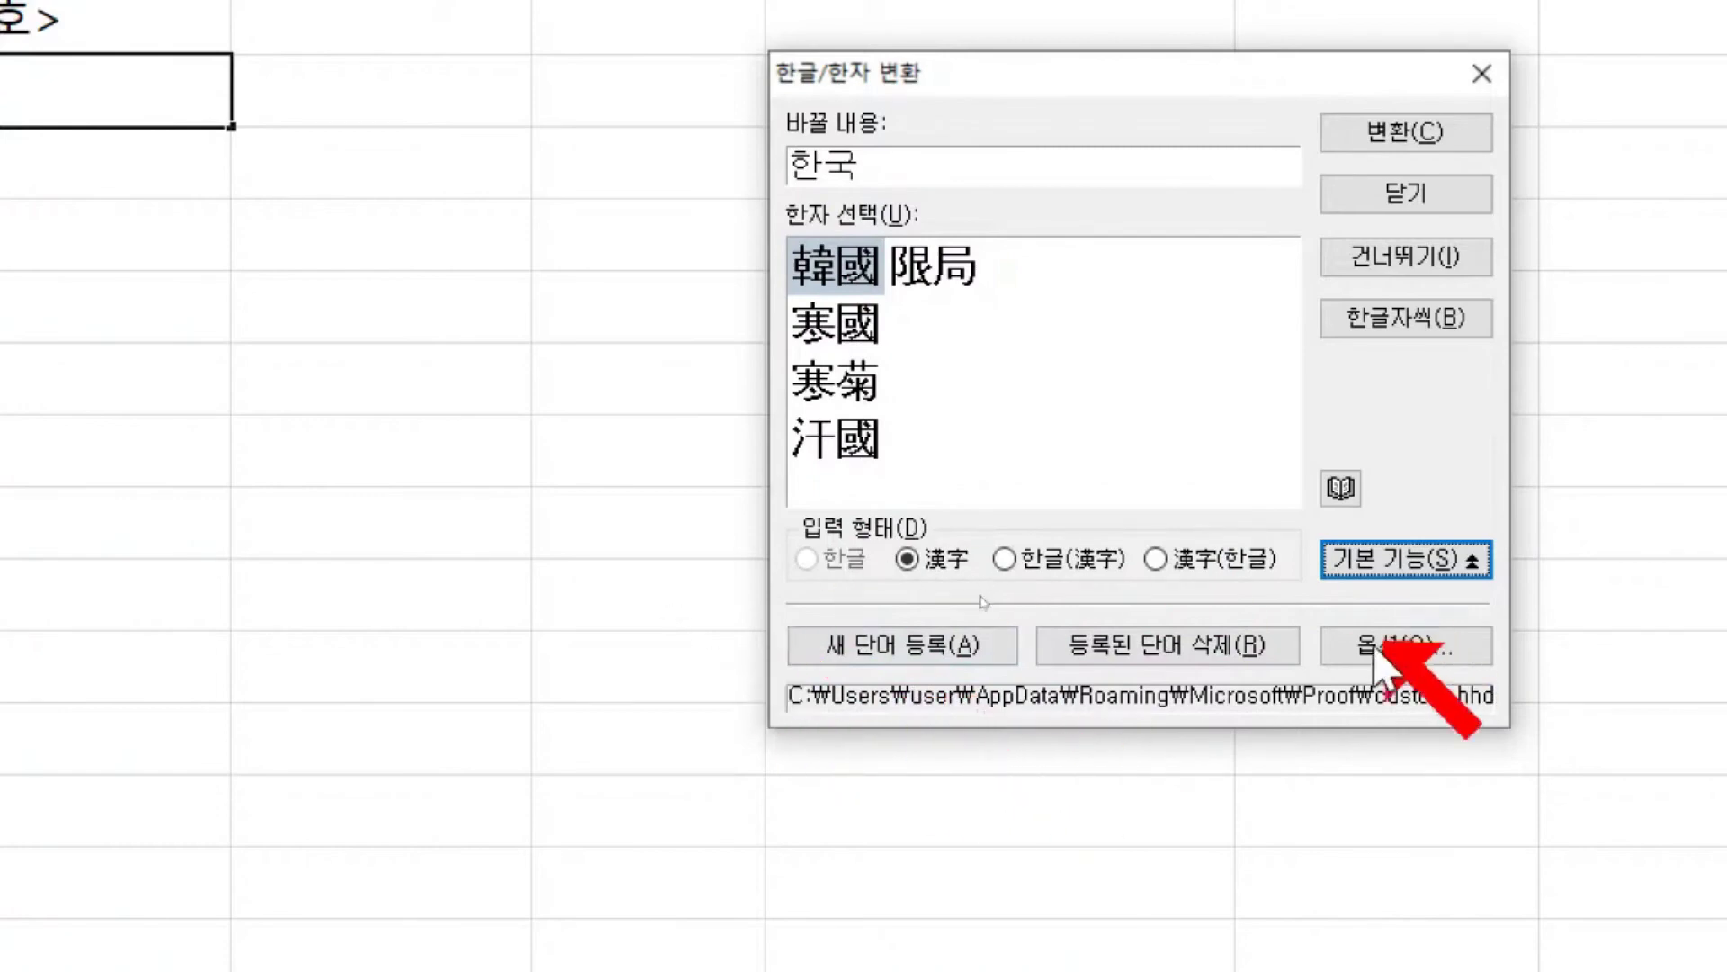
pyautogui.click(1402, 562)
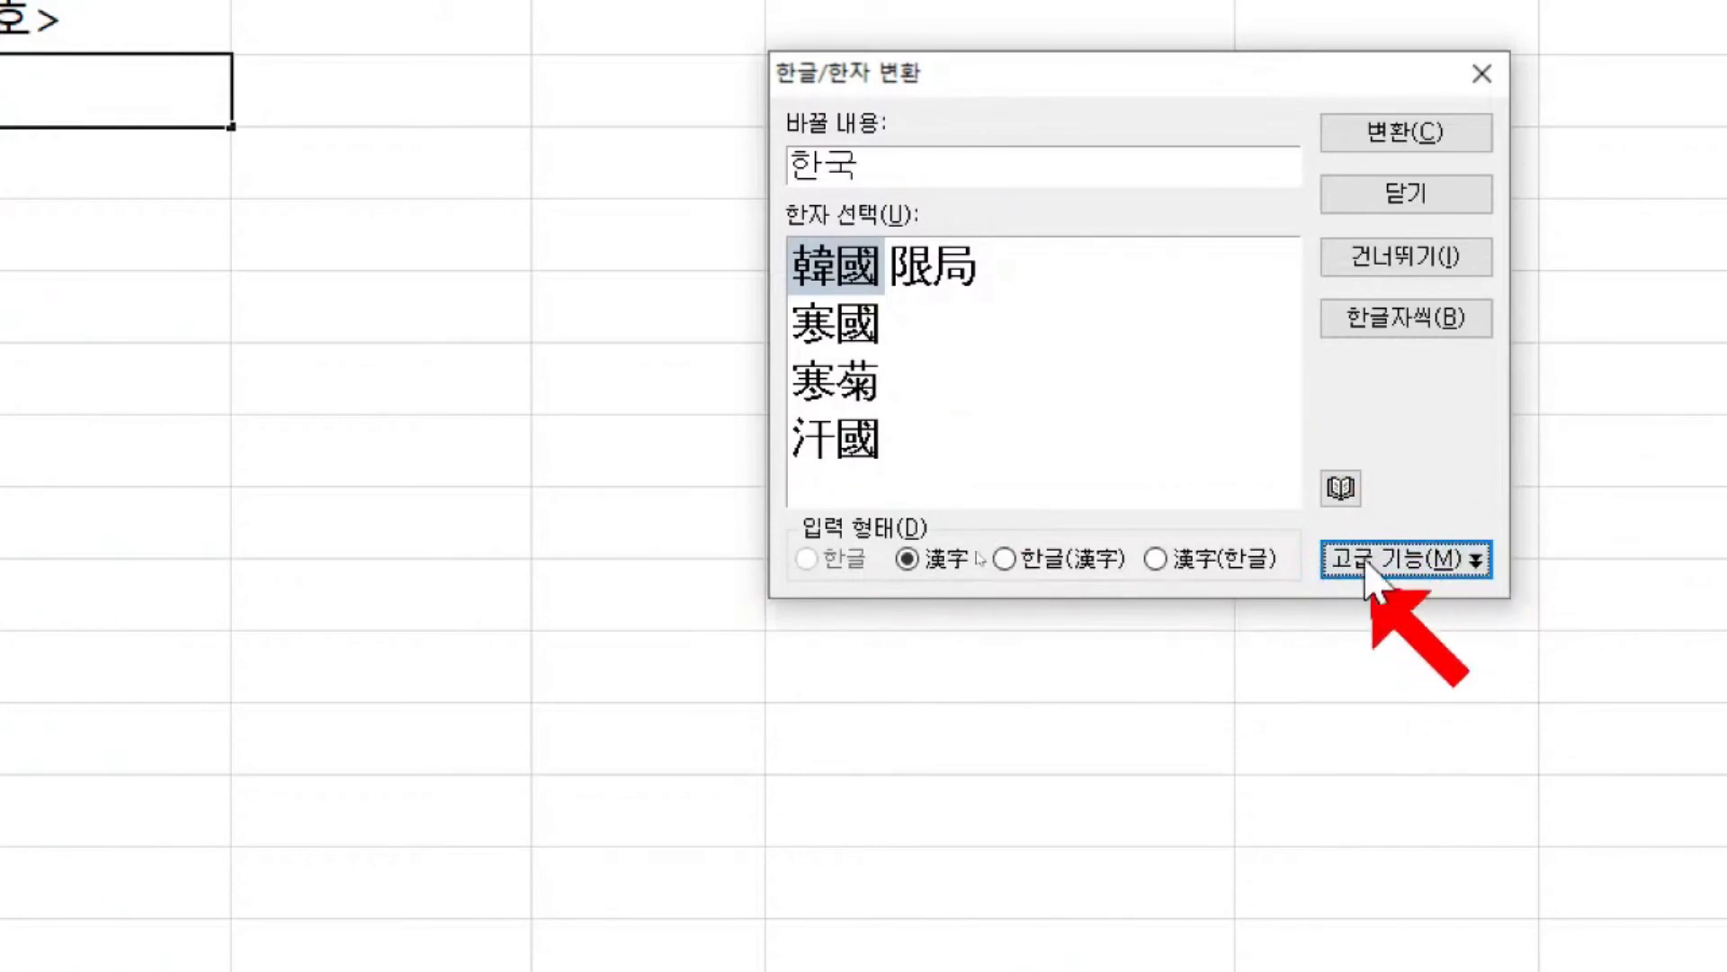
# - Check the Hanja dictionary entry for 韓國 and convert 한국 in B25 to 韓國
pyautogui.click(1340, 486)
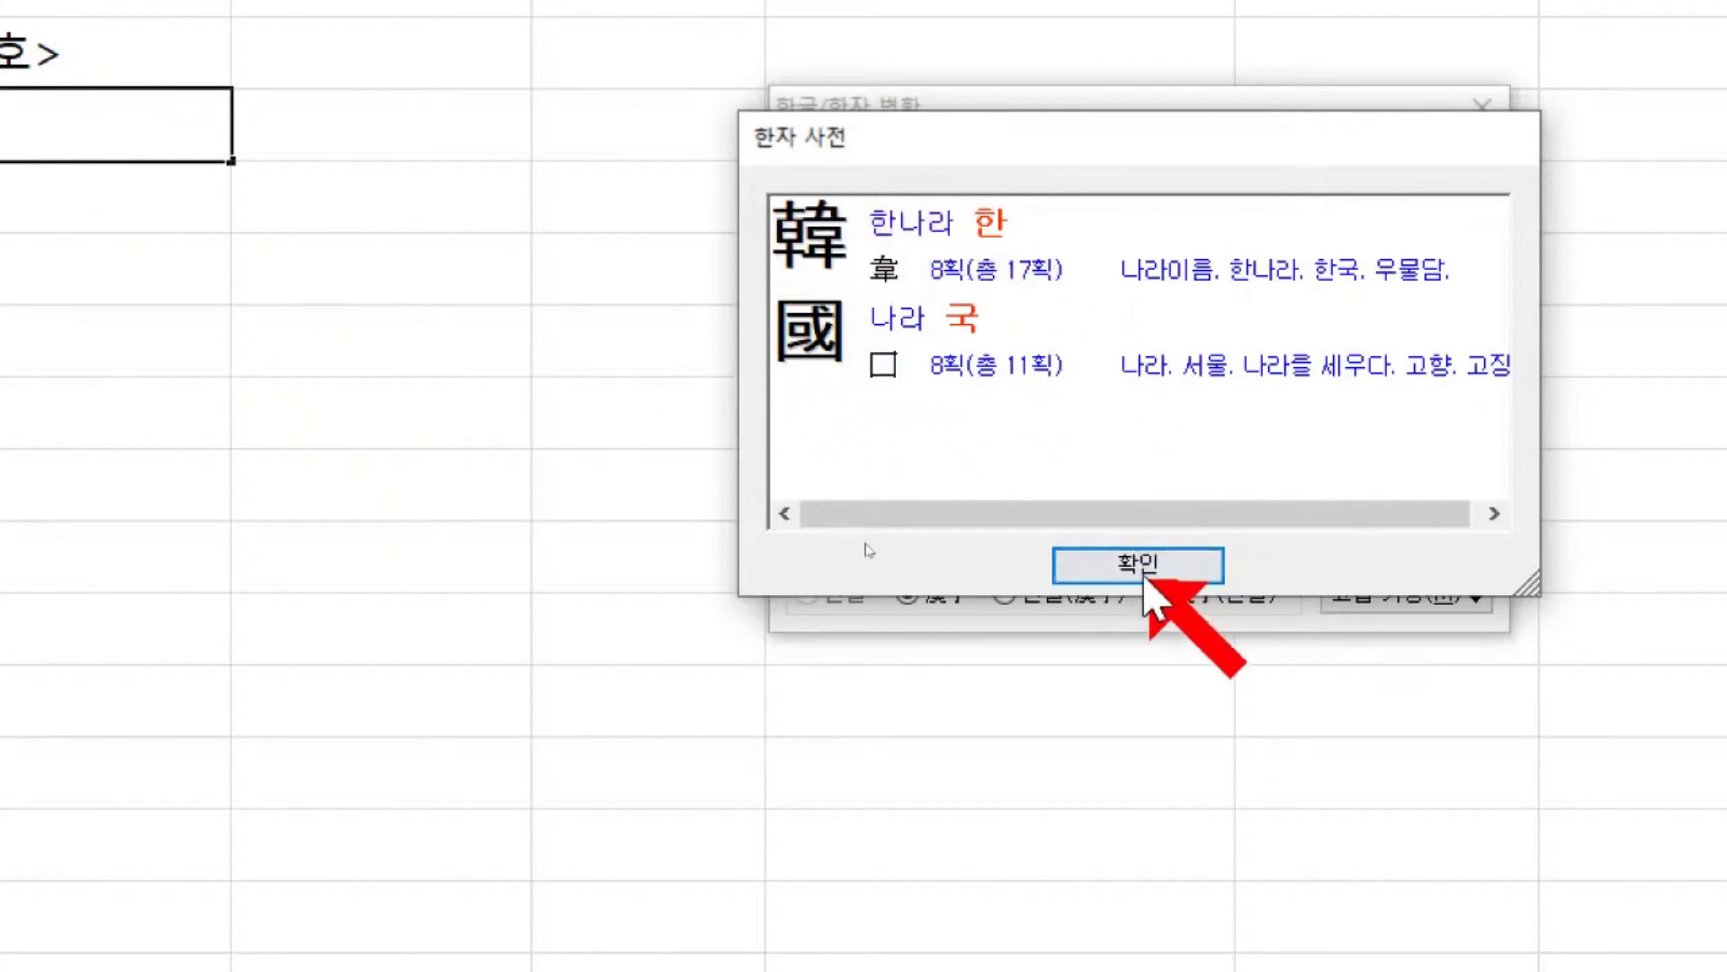
pyautogui.press('Return')
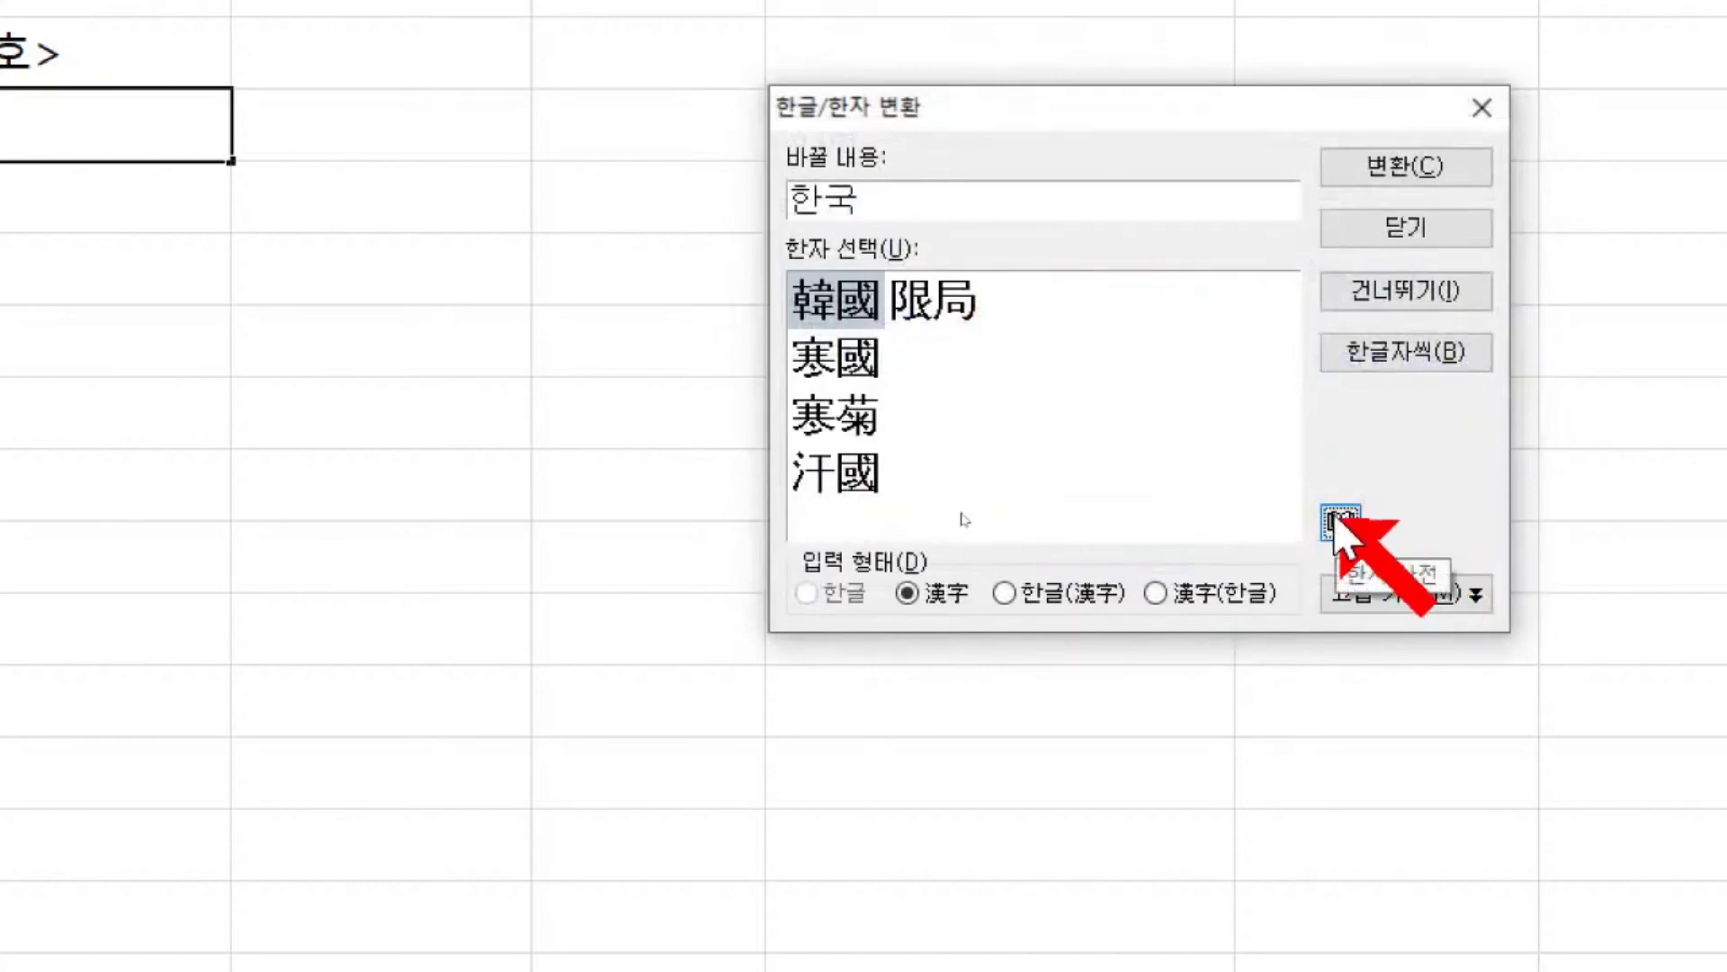
pyautogui.press('Return')
# - Convert 미국 in B26 to 미국(美國) using the 한글(漢字) input form
pyautogui.click(447, 278)
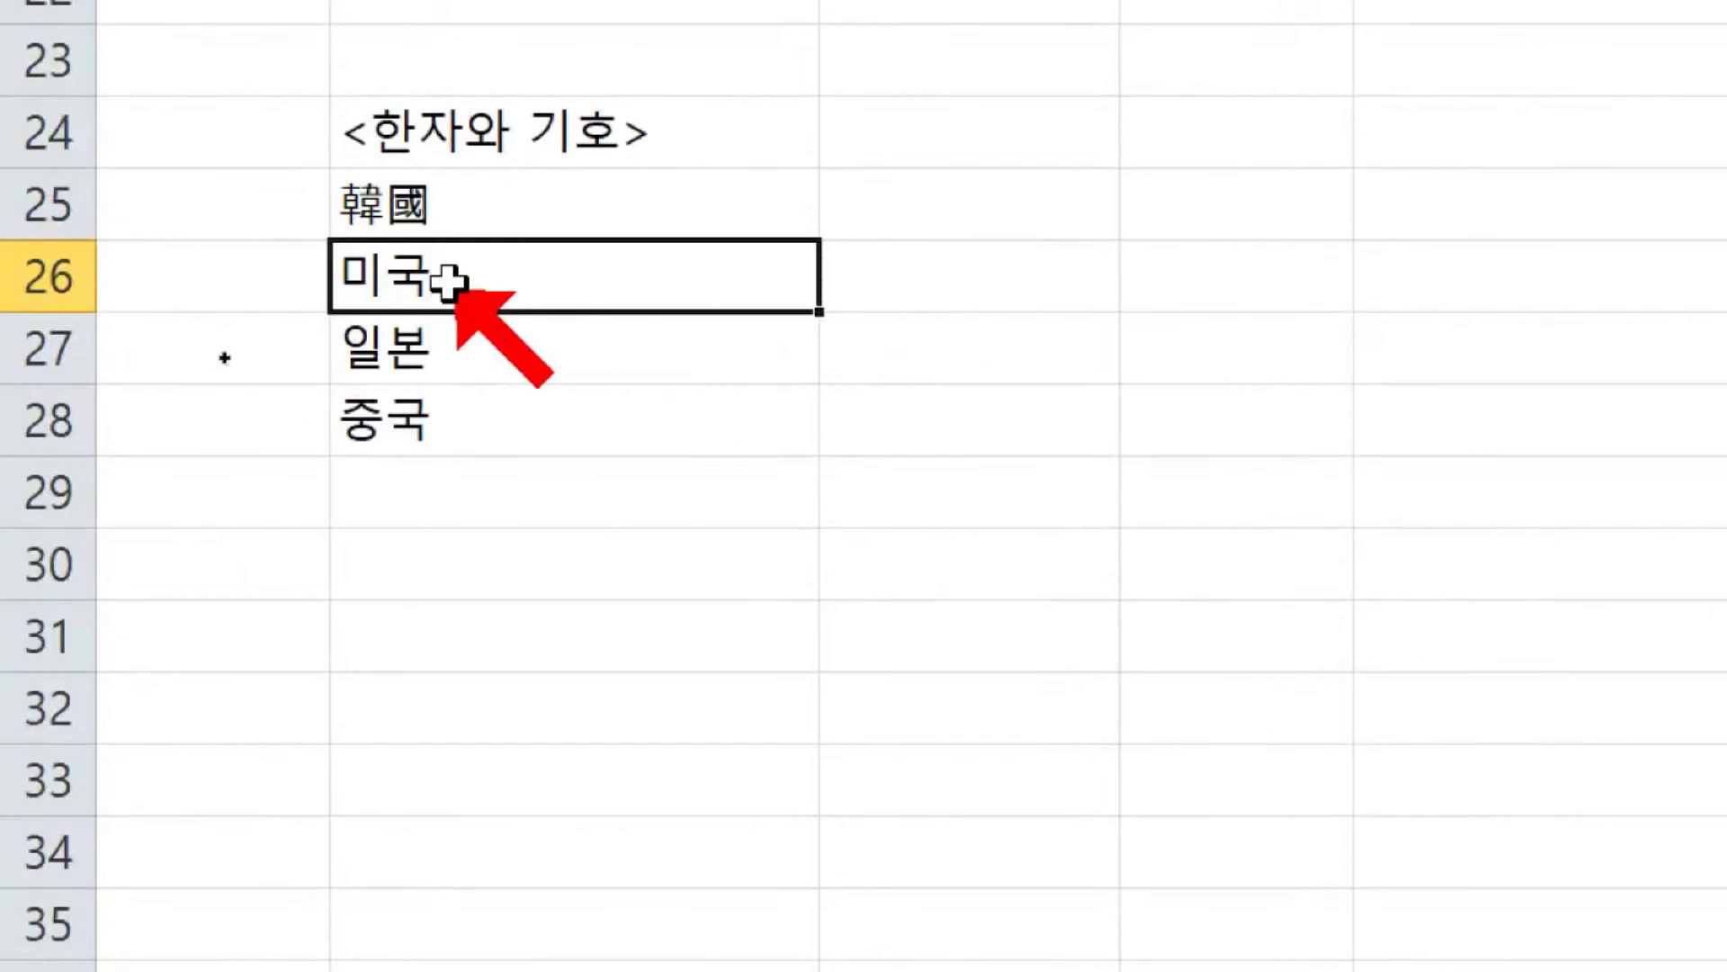
pyautogui.doubleClick(448, 273)
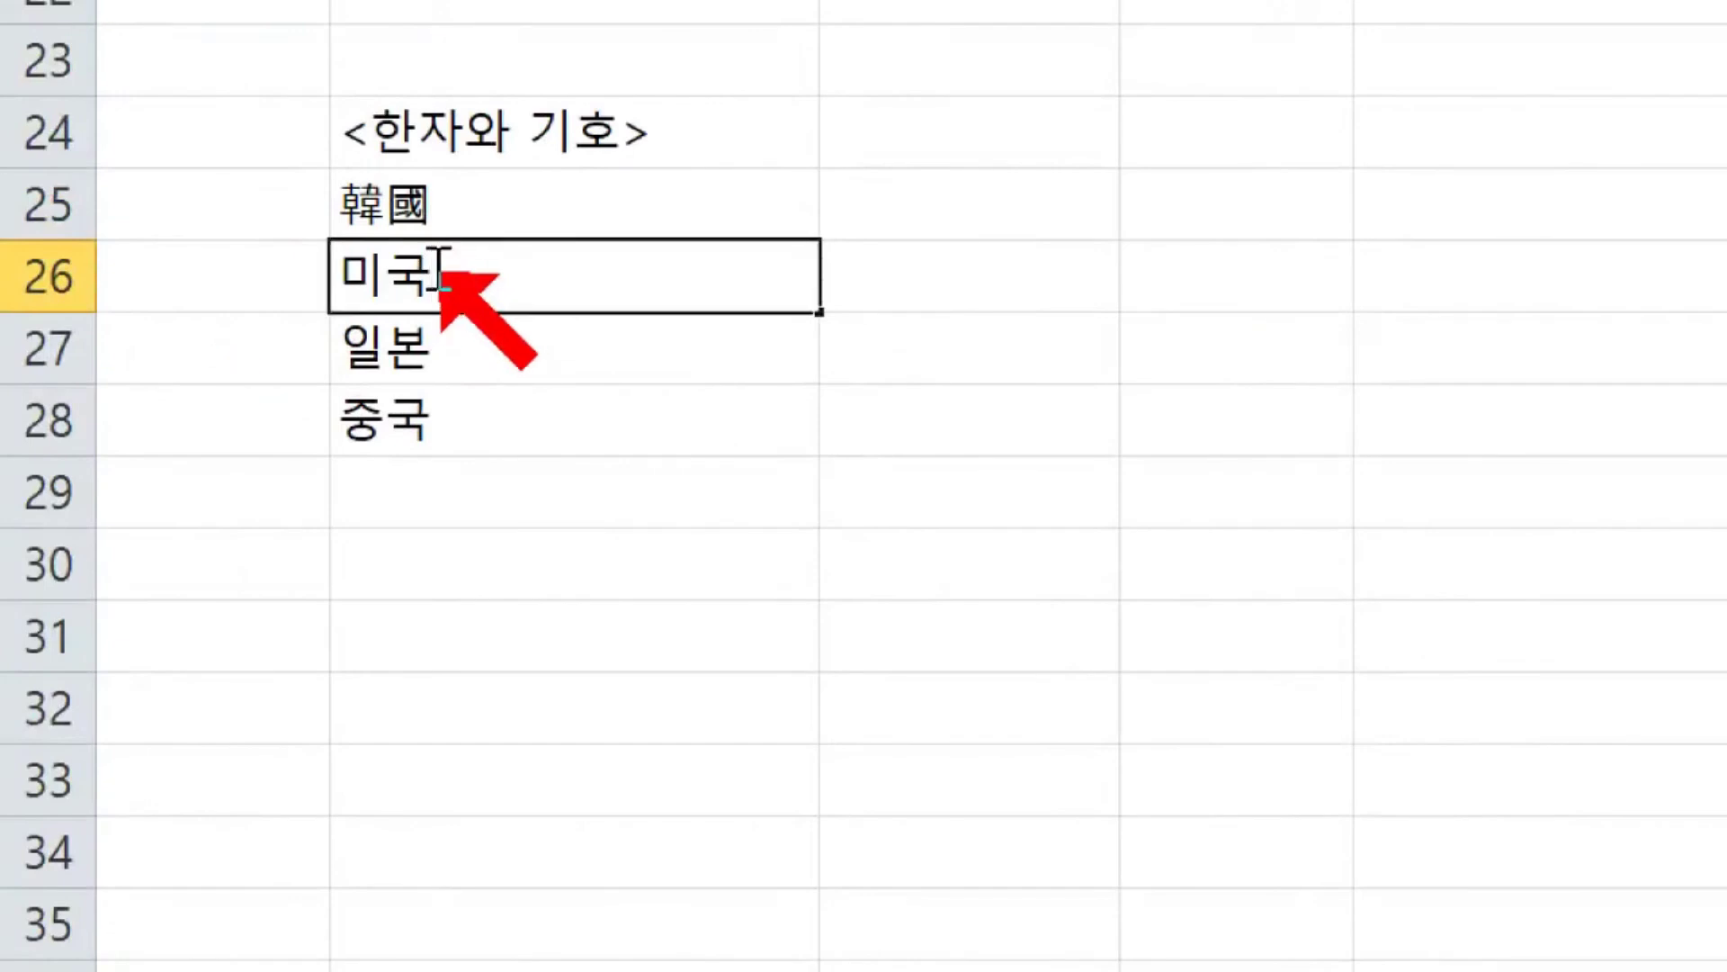
pyautogui.press('Hangul_Hanja')
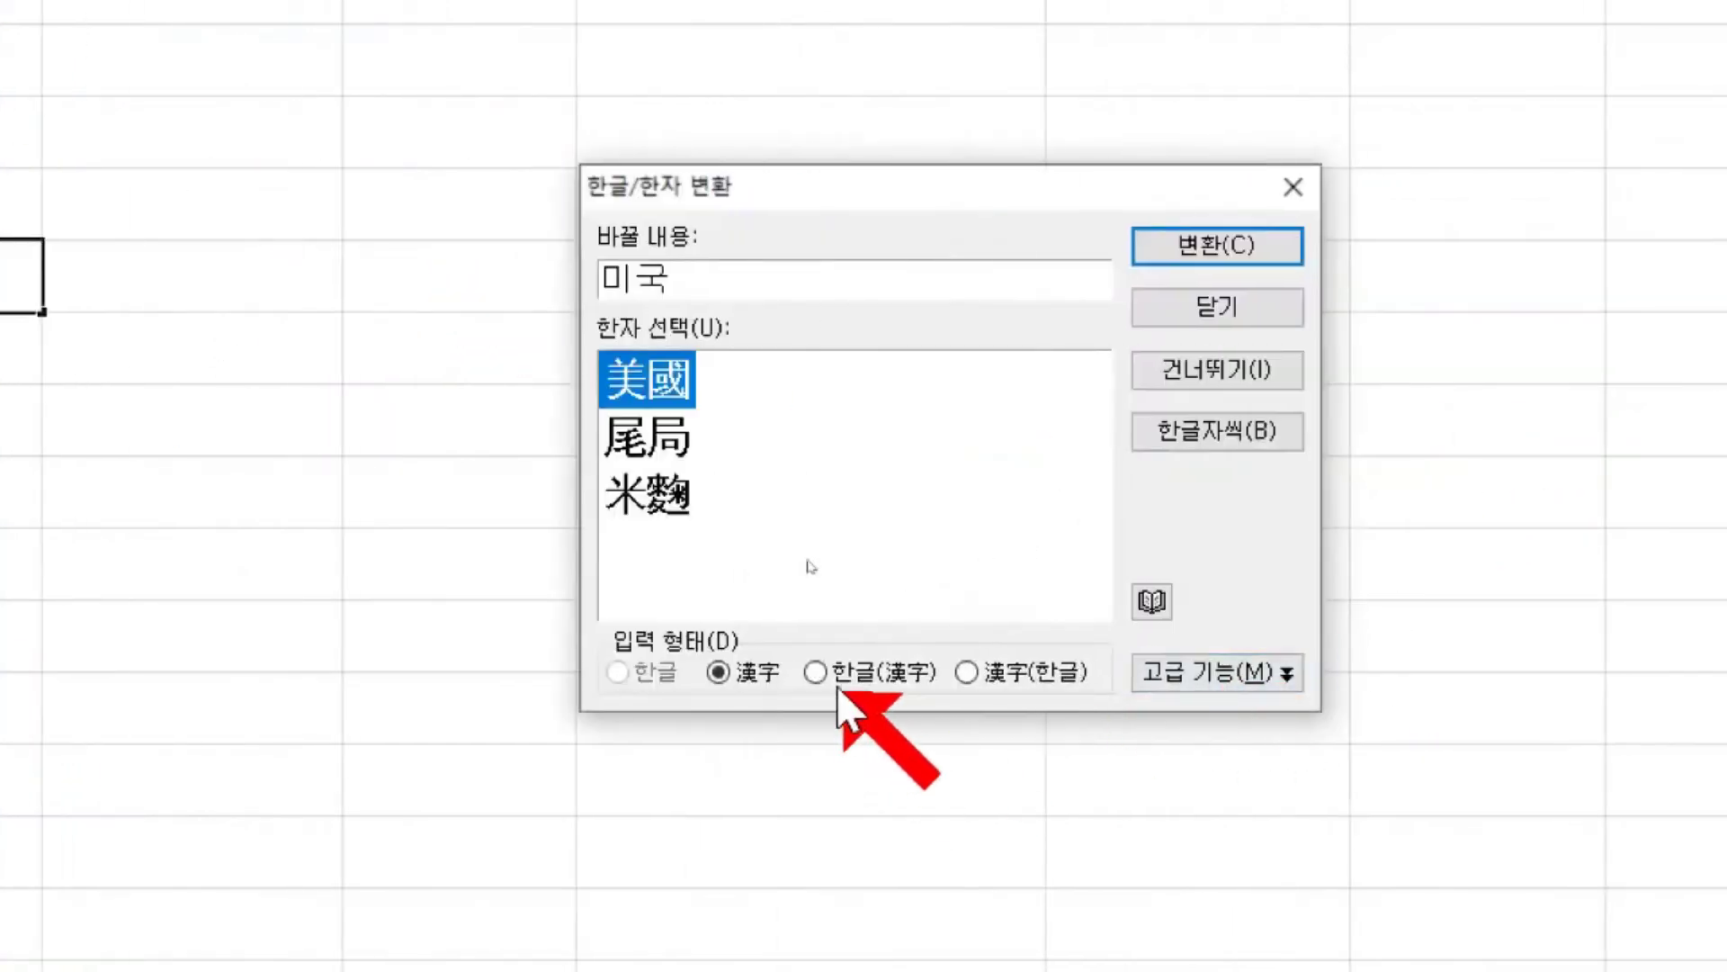
pyautogui.click(815, 672)
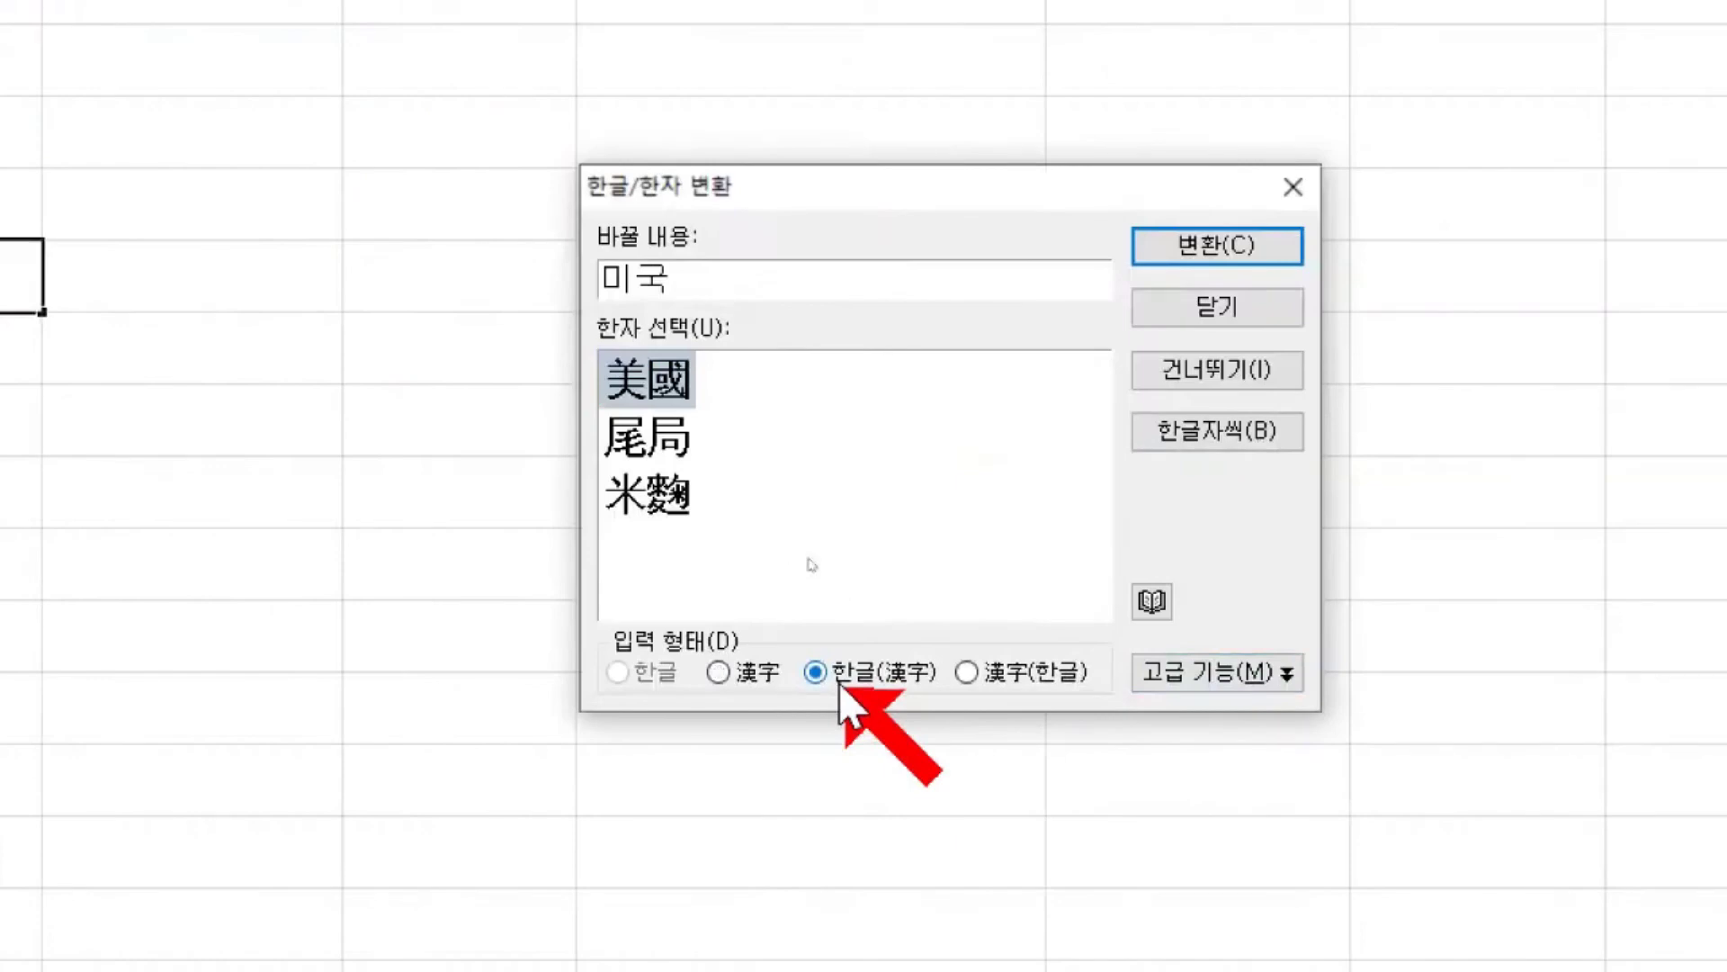
pyautogui.click(1243, 244)
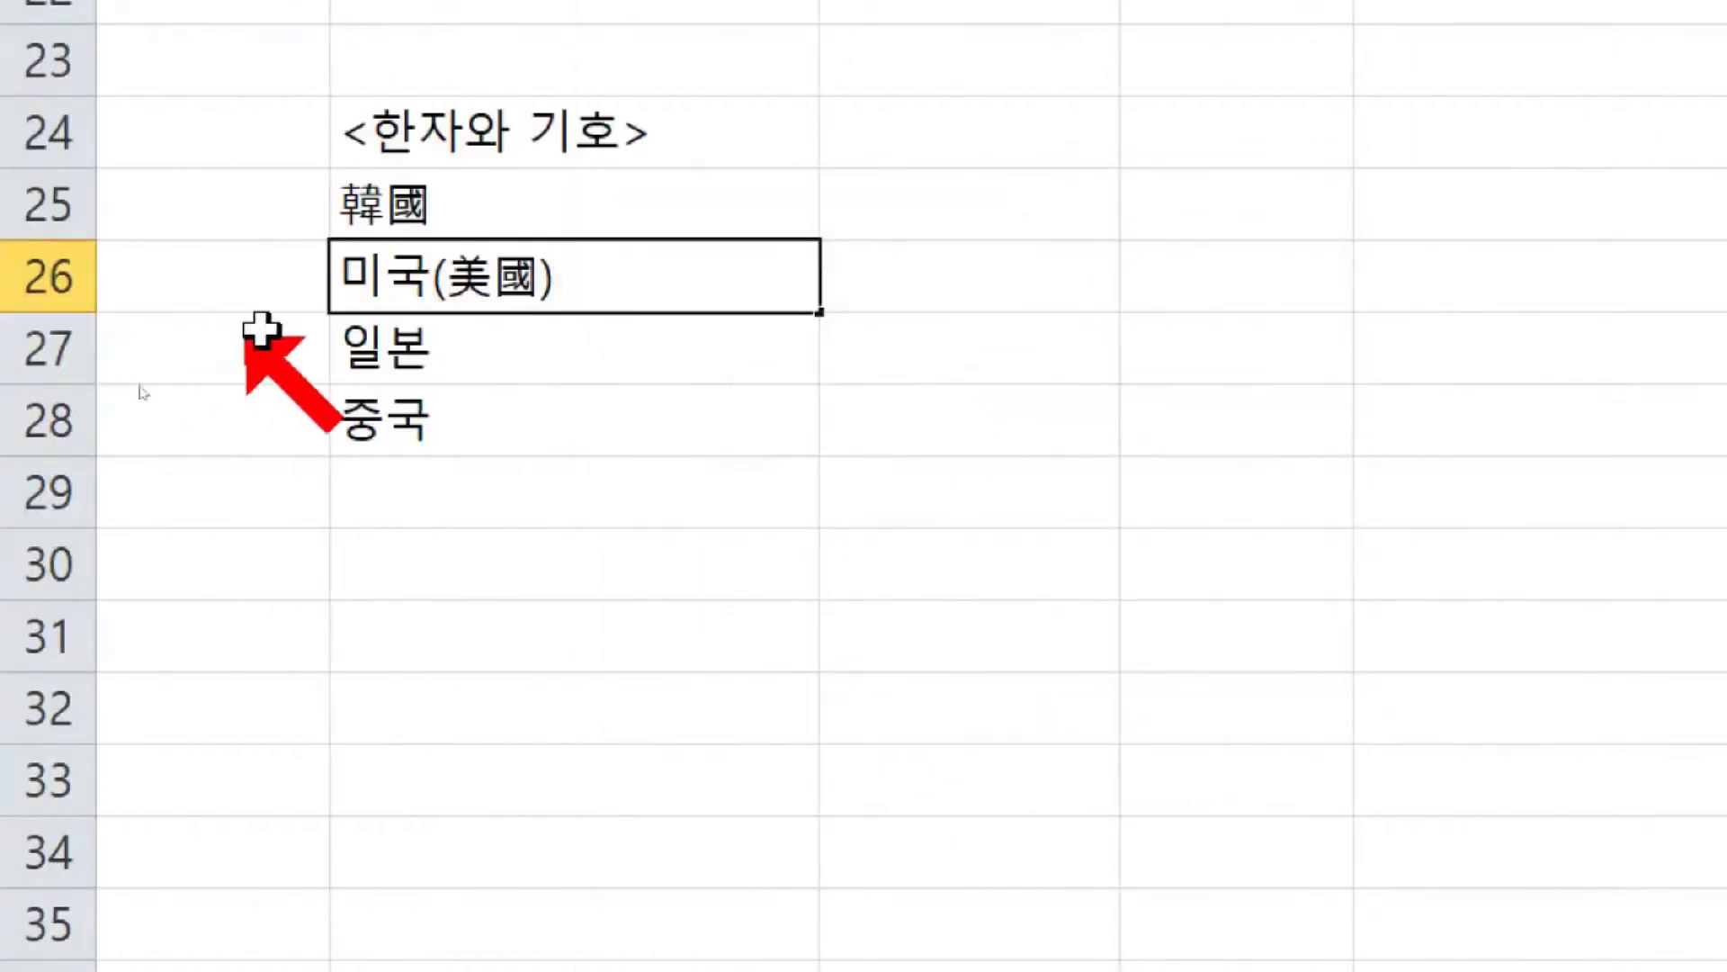
# - Convert 일본 in B27 to 日本(일본) using the 漢字(한글) input form
pyautogui.doubleClick(447, 358)
pyautogui.press('Hangul_Hanja')
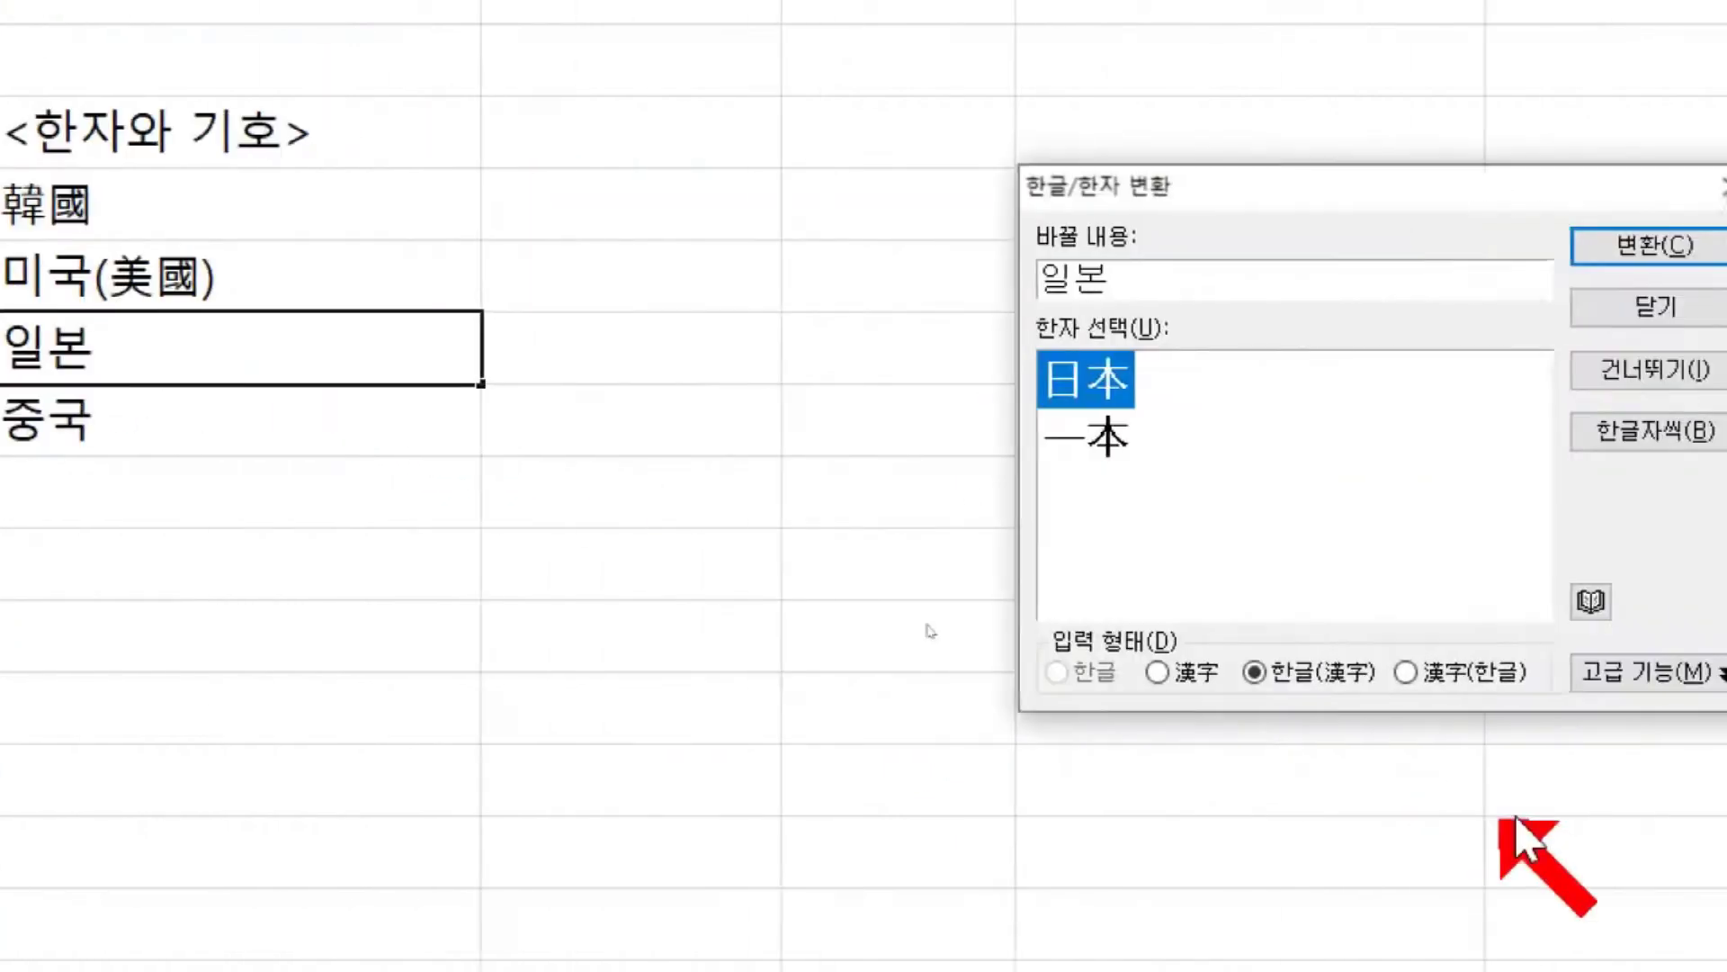
pyautogui.click(1148, 673)
pyautogui.click(1390, 243)
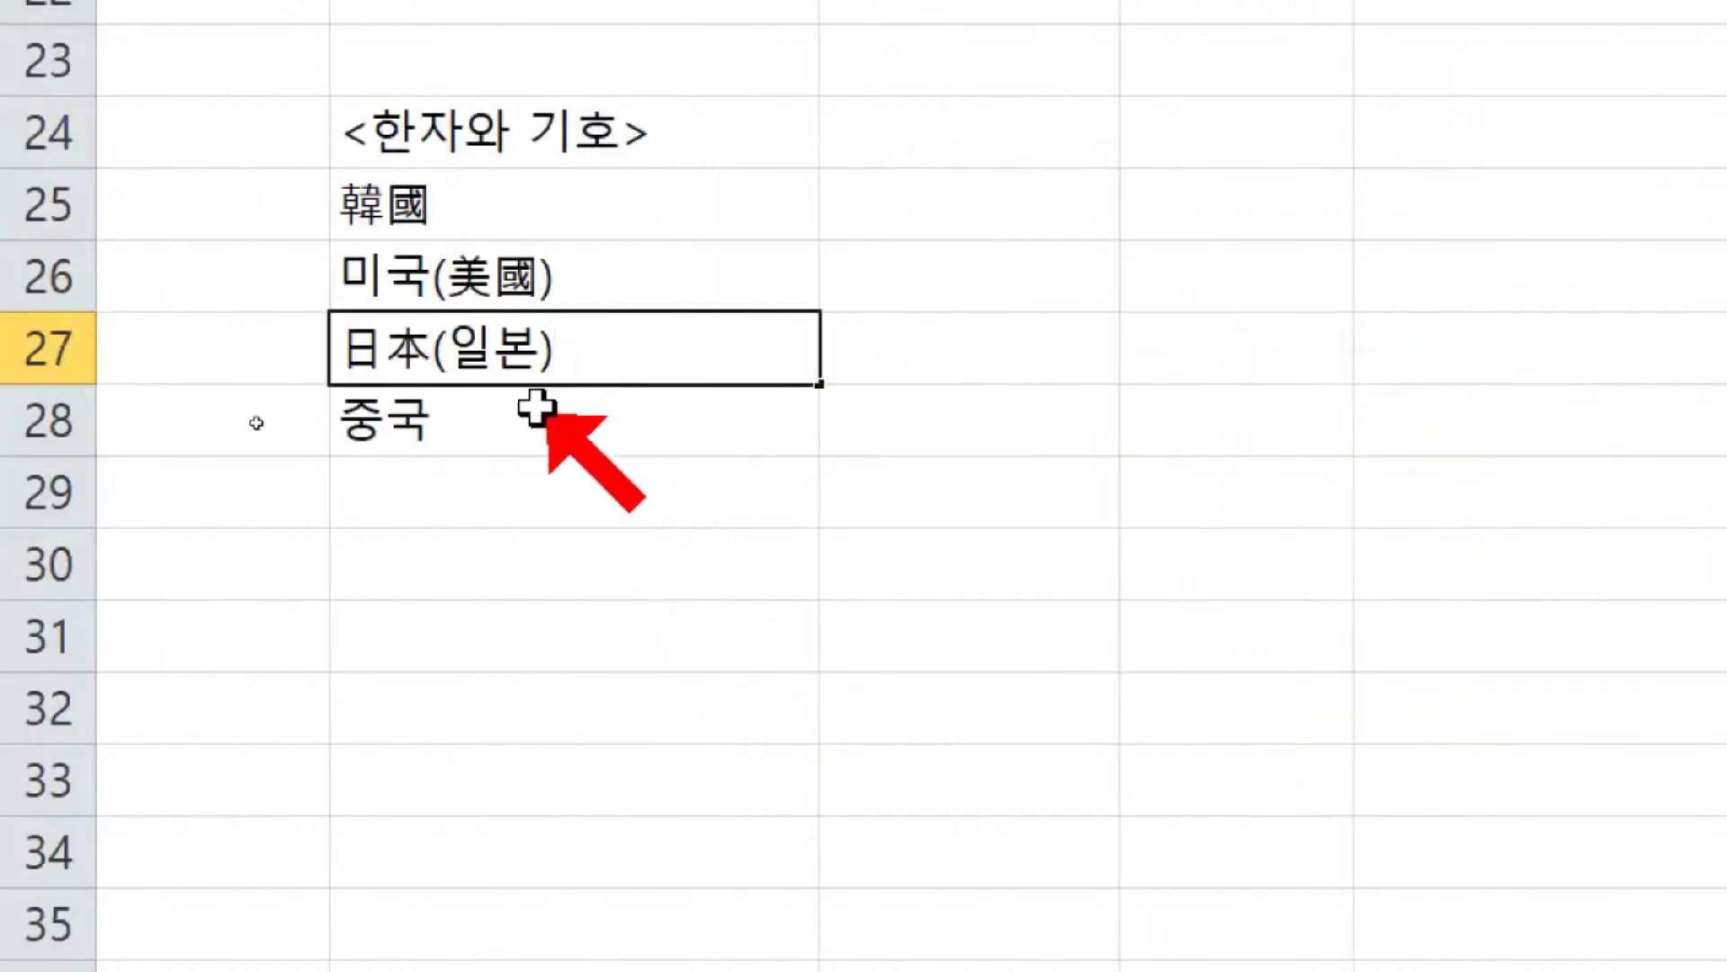
# - Convert 중국 in B28 to 中國 using the plain 漢字 input form and complete the cell entry
pyautogui.doubleClick(450, 421)
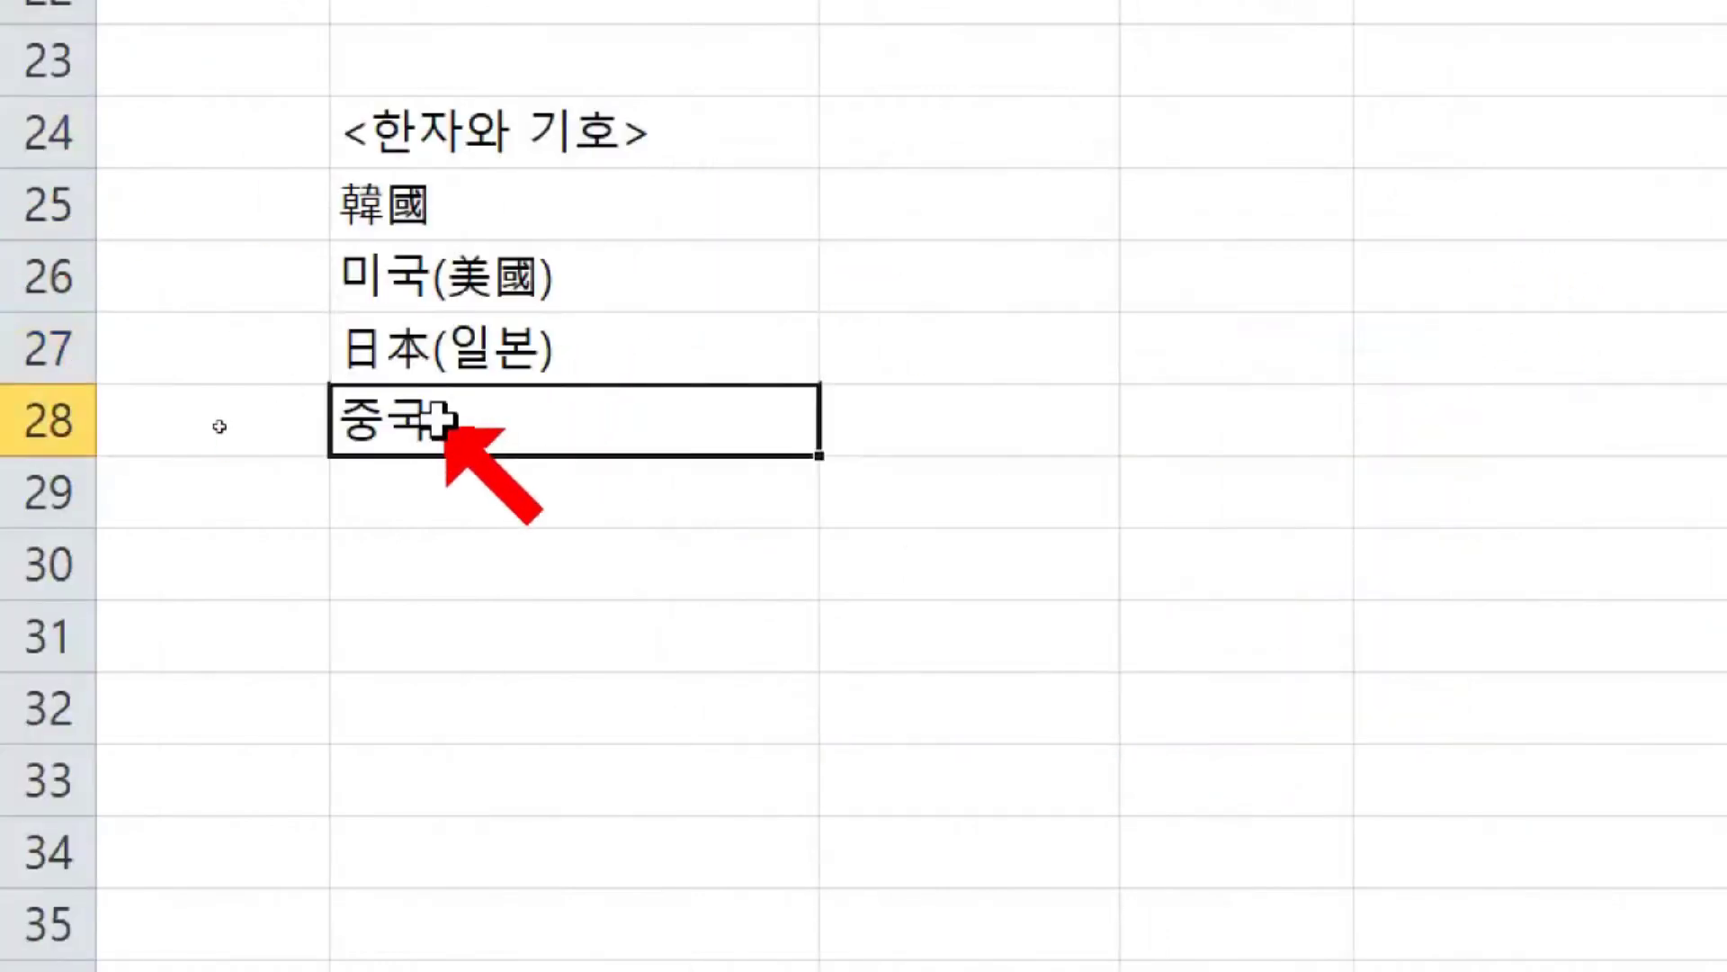
pyautogui.press('Hangul_Hanja')
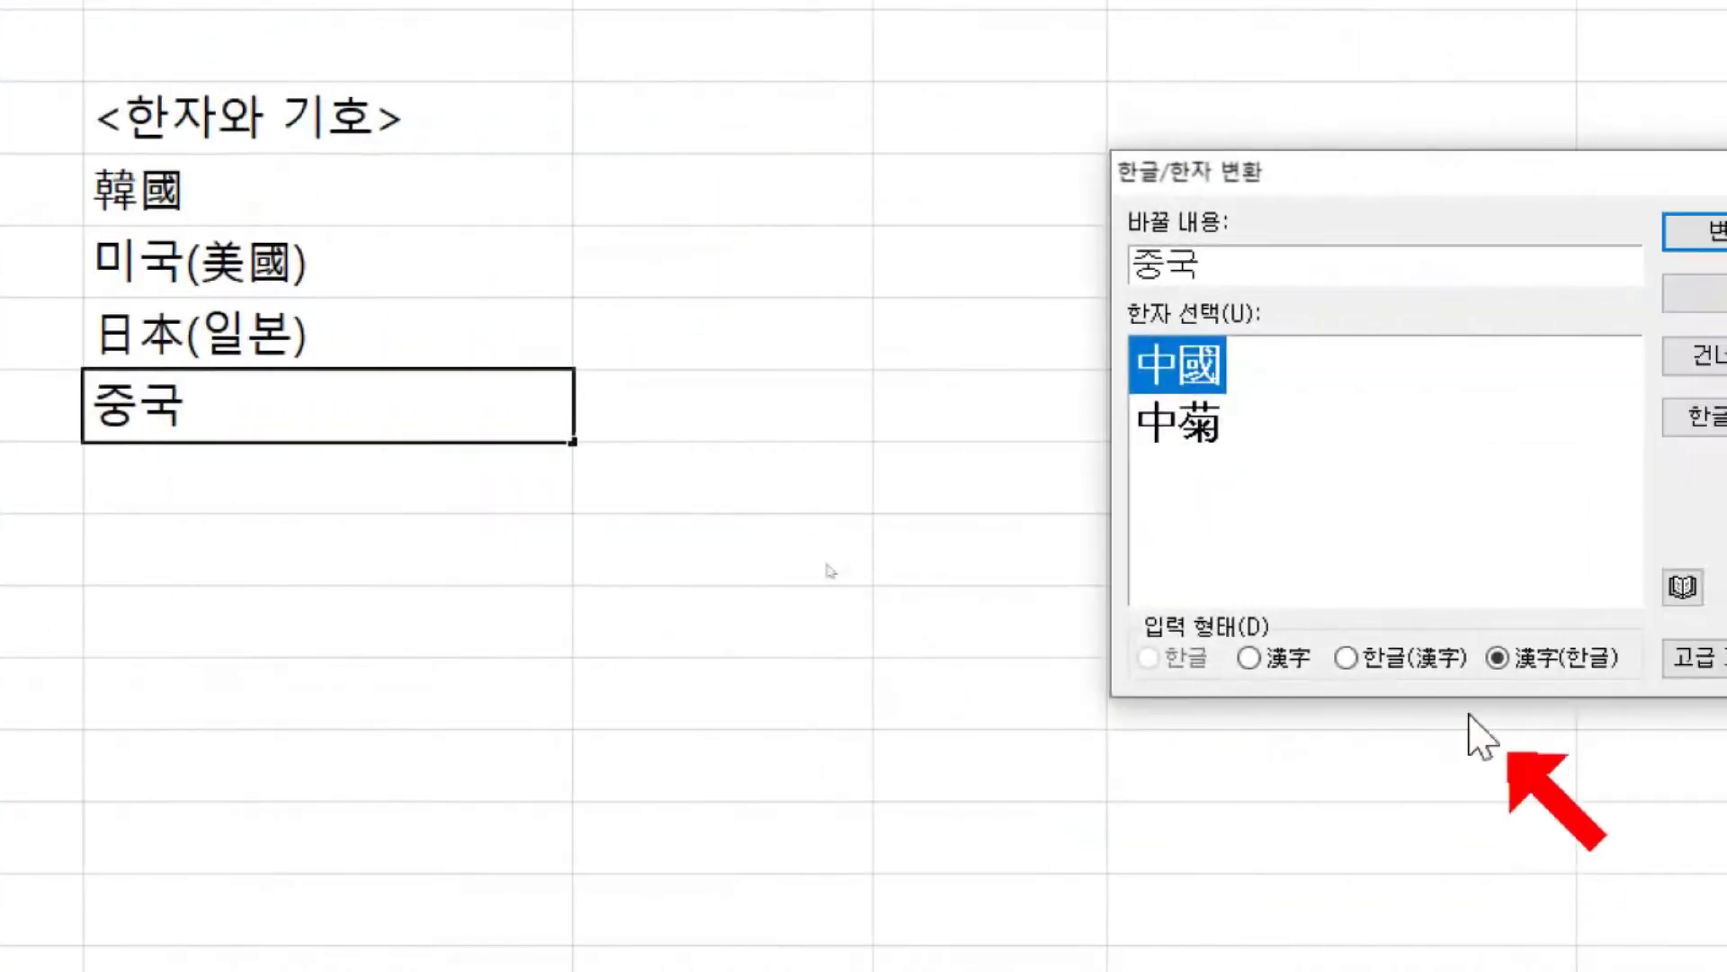
pyautogui.click(1296, 658)
pyautogui.click(1321, 236)
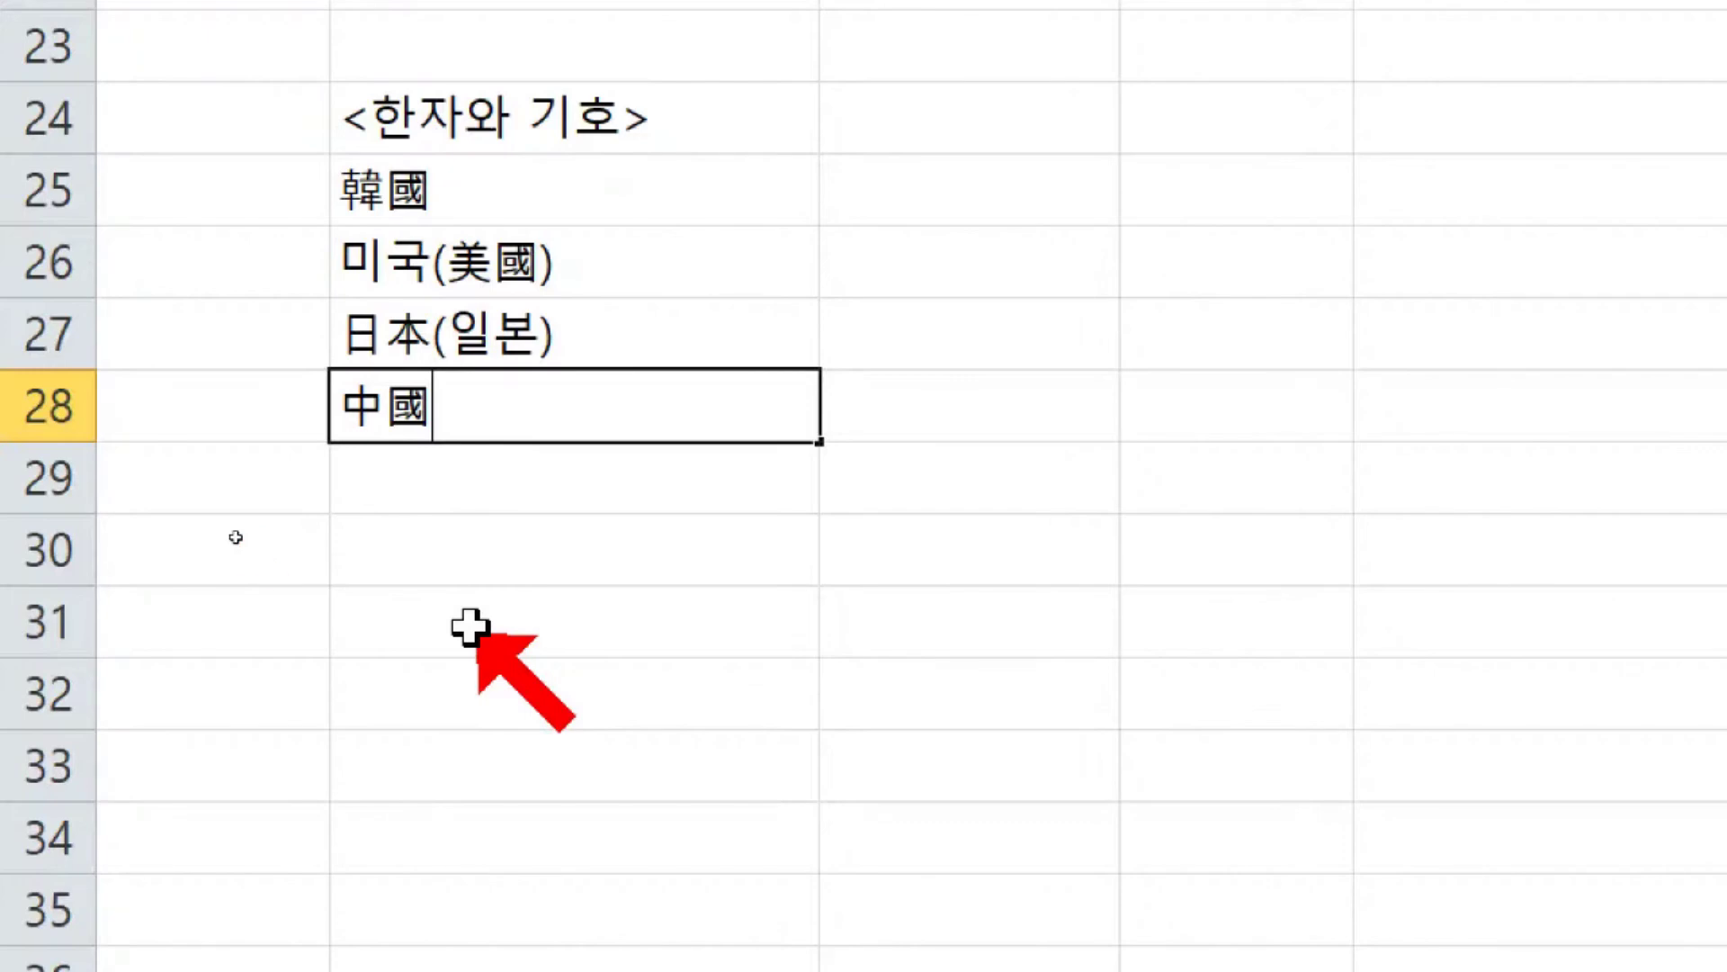
pyautogui.click(1236, 190)
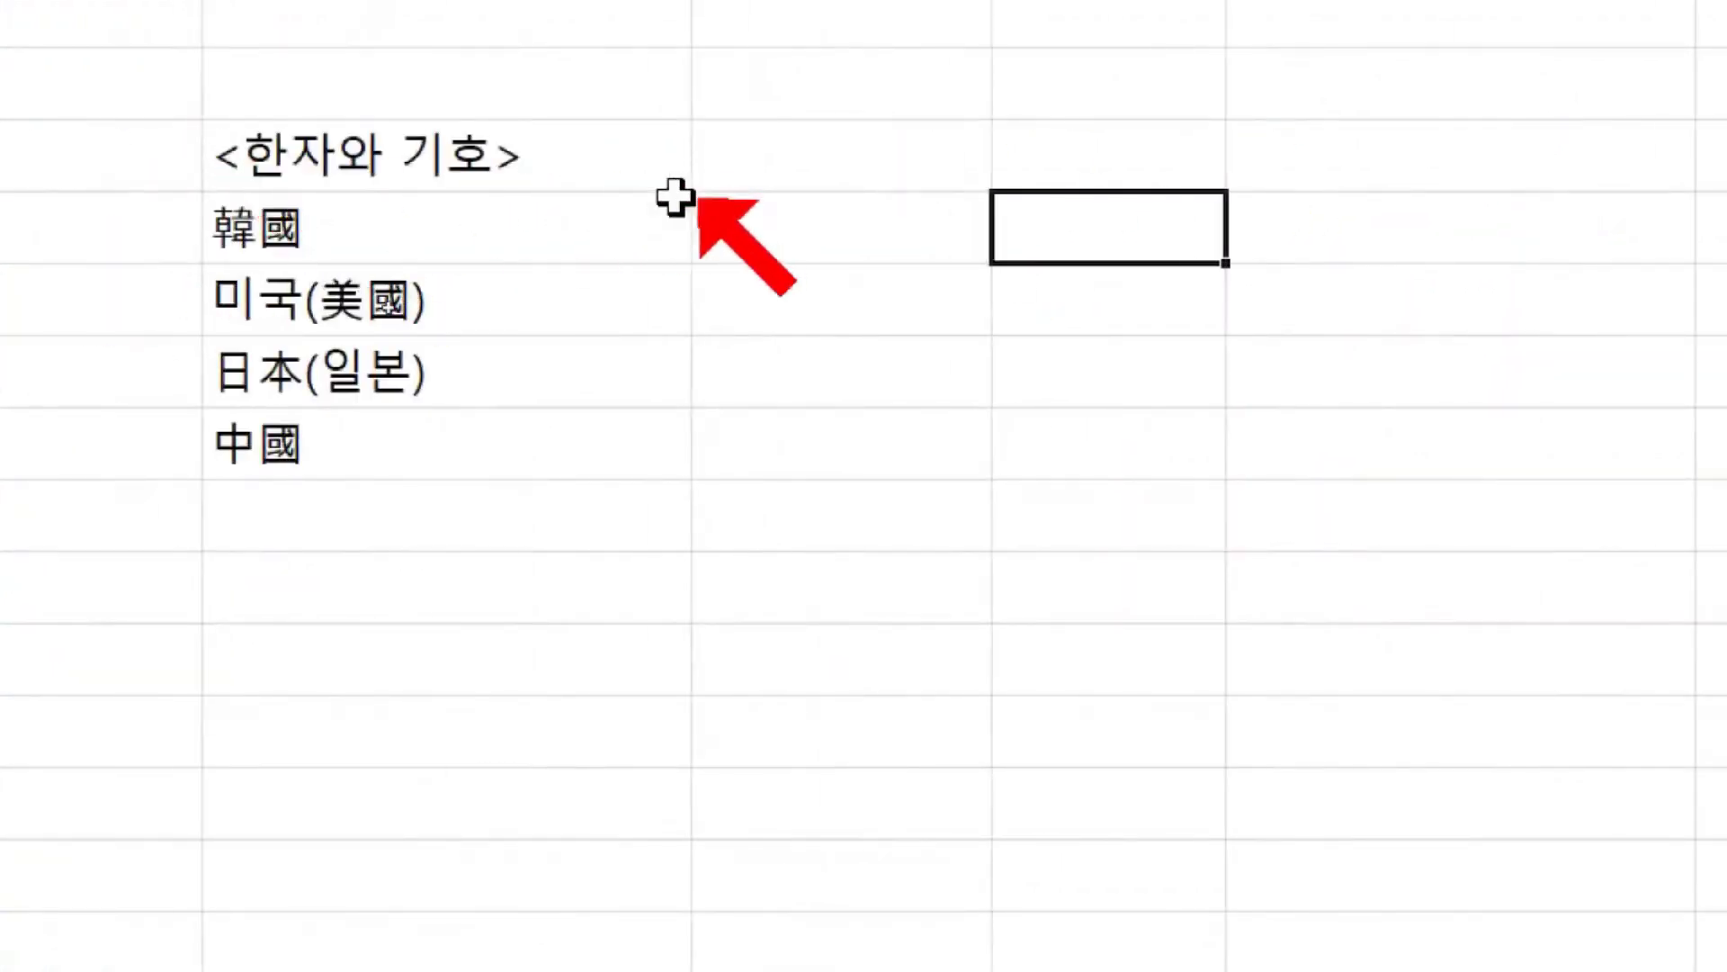
# - Move the four country names from B25:B28 down one row to B26:B29 and select the vacated cell B25
pyautogui.moveTo(444, 235); pyautogui.dragTo(469, 626)
pyautogui.moveTo(548, 339); pyautogui.dragTo(540, 304)
pyautogui.click(472, 220)
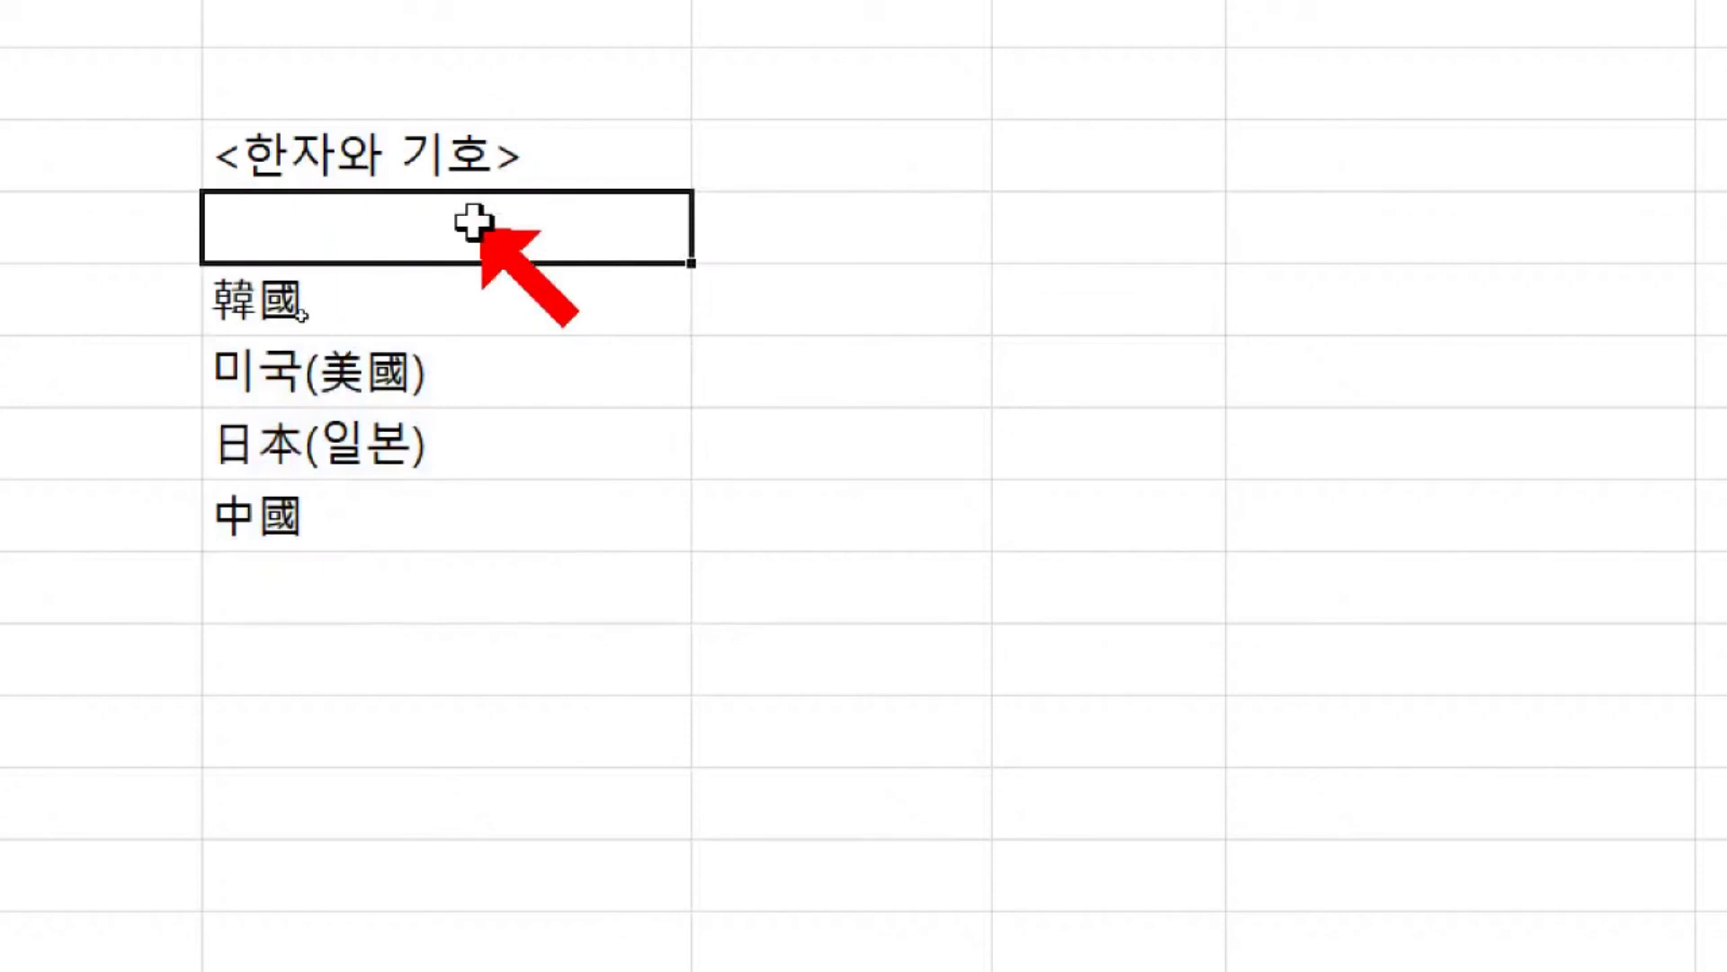
# - Enter the headings 한자 in B25 and 기호 in C25
pyautogui.write('ㅎㅏㄴㅈㅏ')
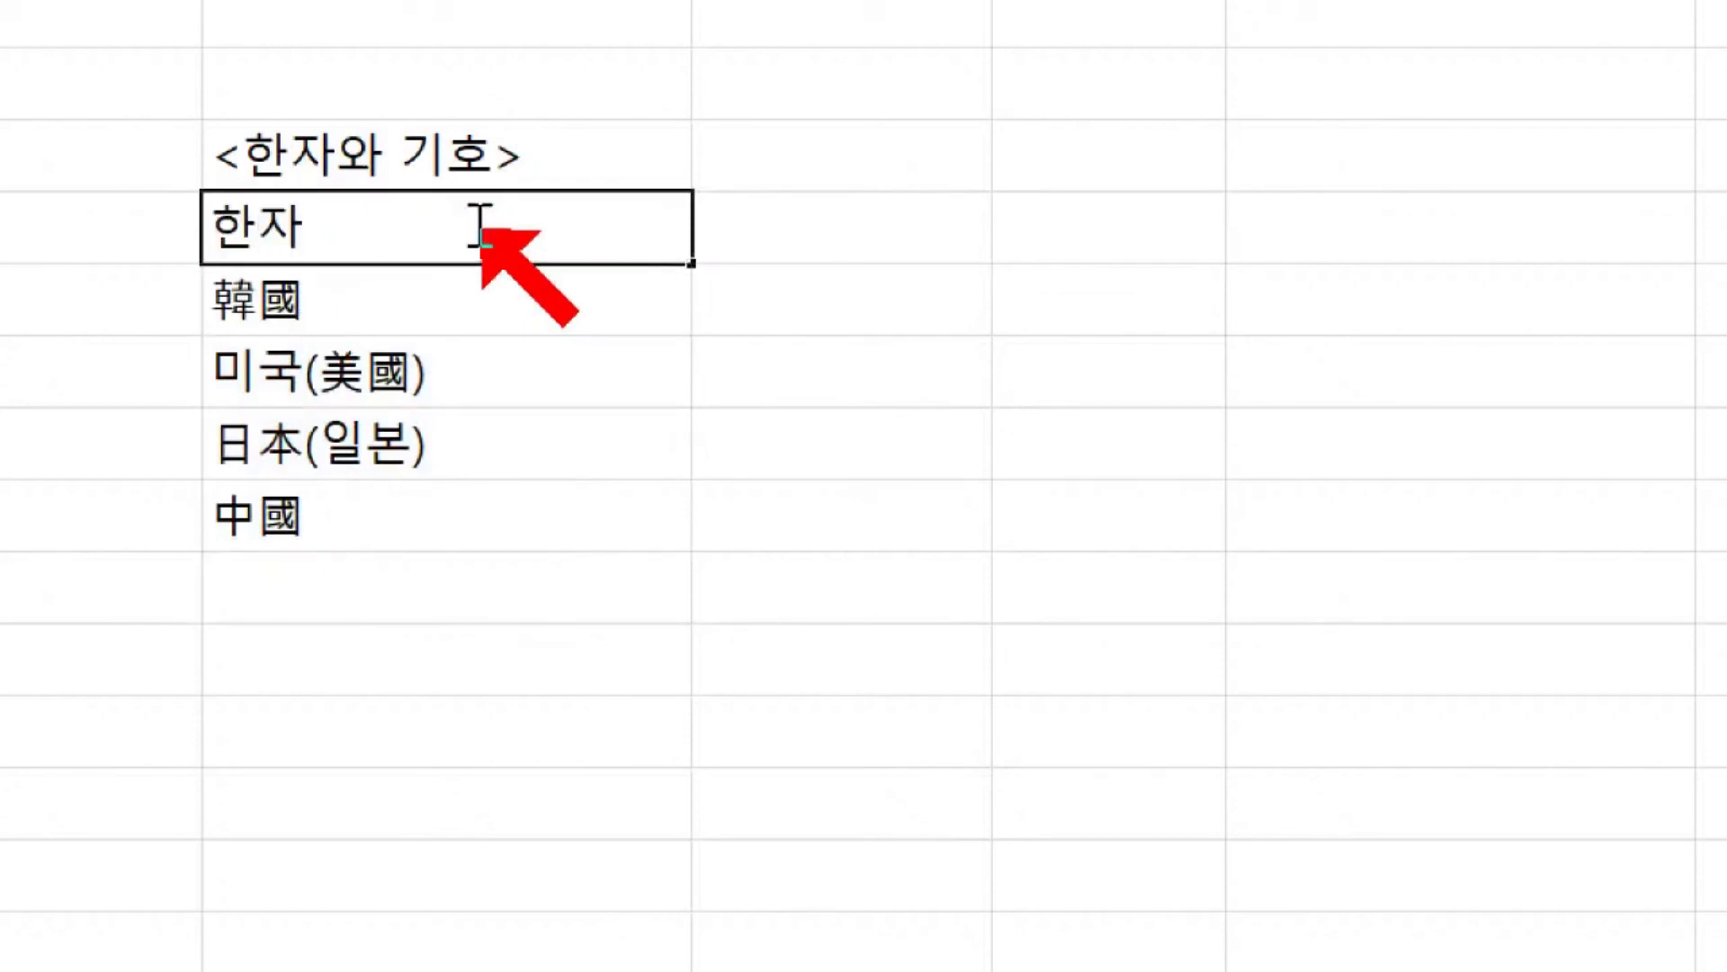
pyautogui.click(789, 231)
pyautogui.write('ㄱㅣㅎㅗ')
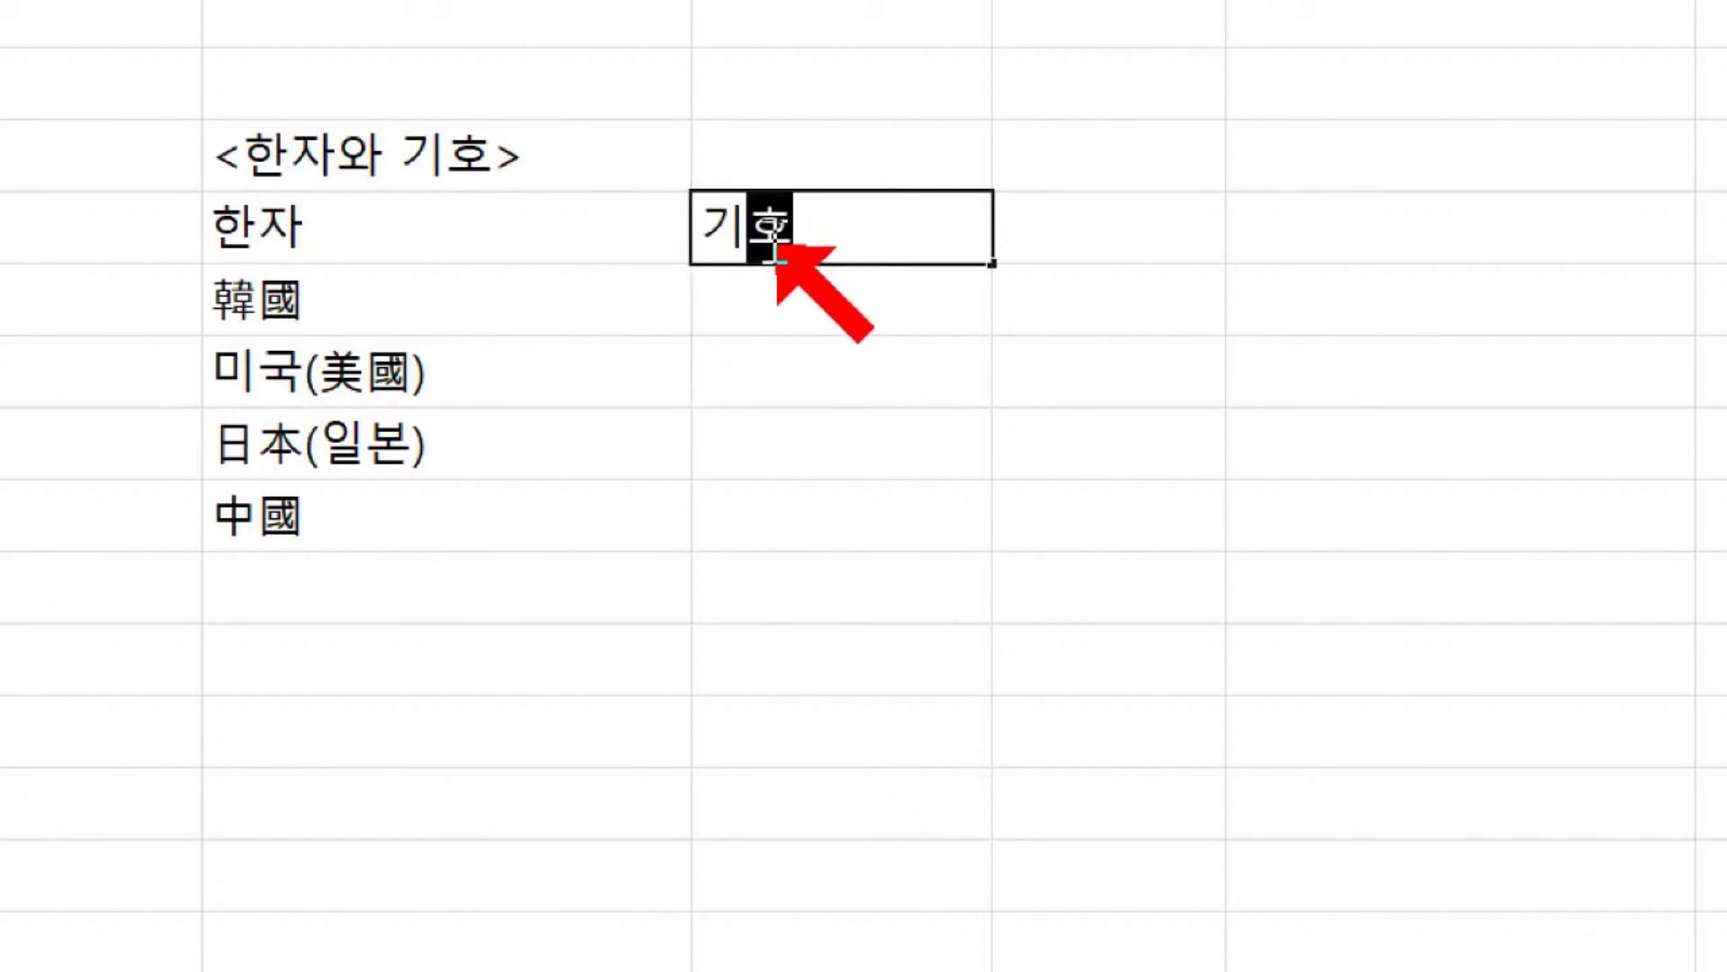
pyautogui.click(814, 360)
pyautogui.click(808, 236)
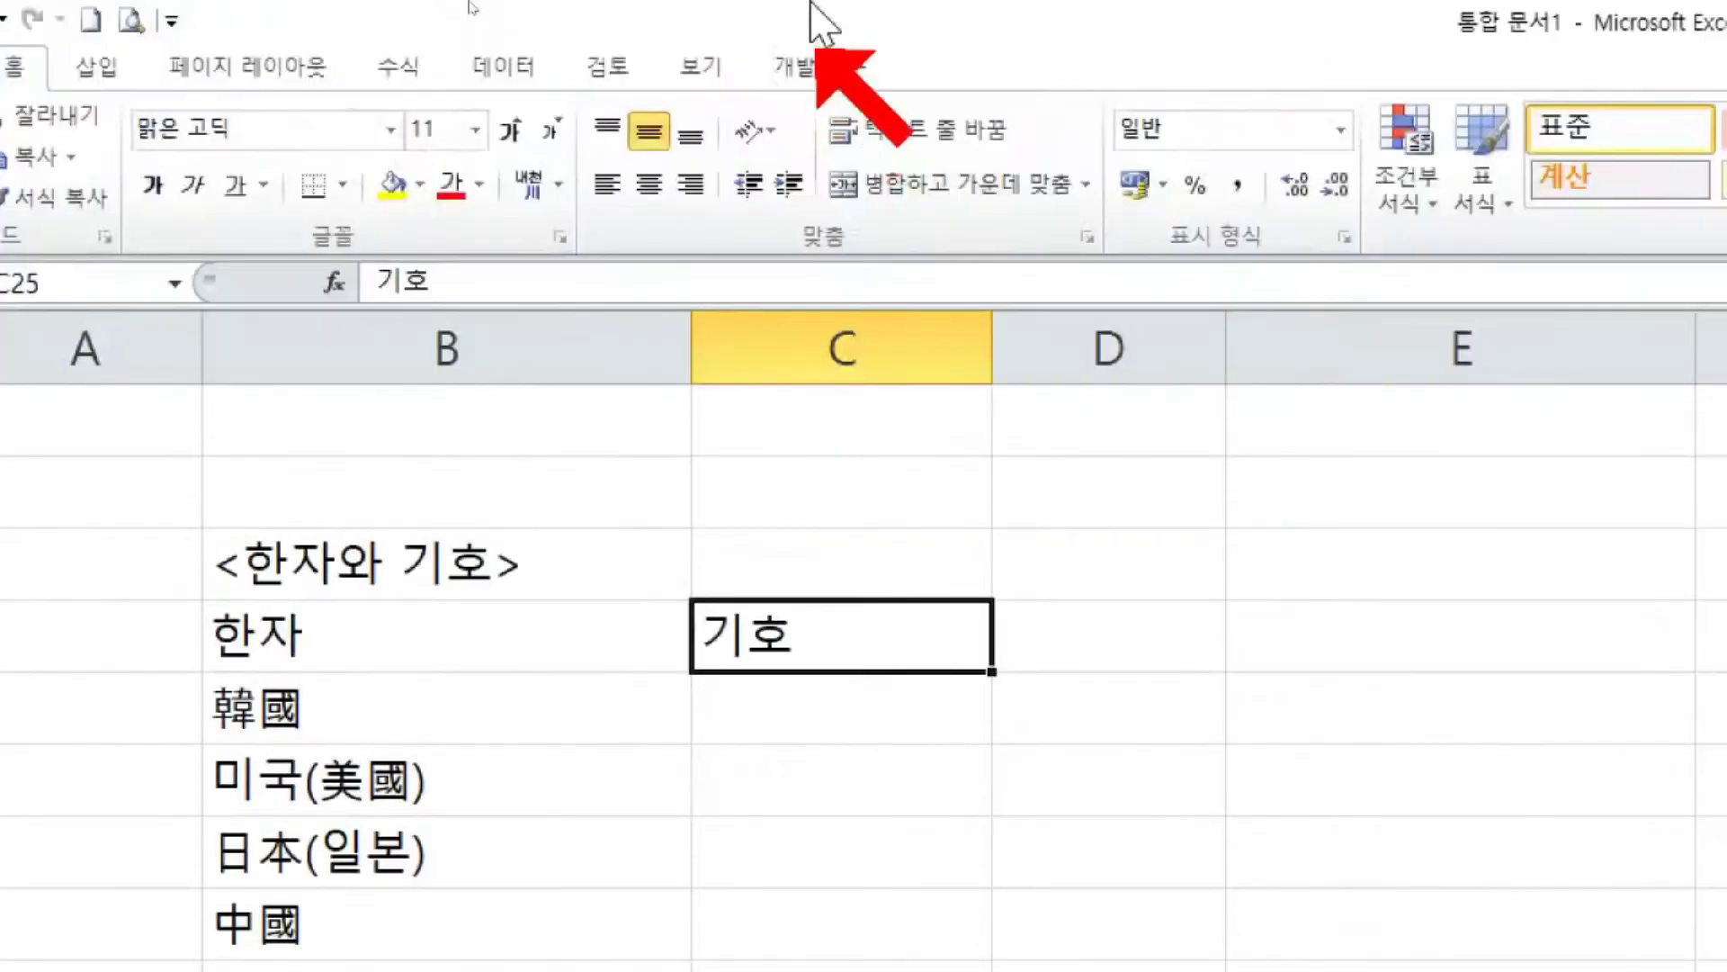
# - Open the Symbol dialog for inserting characters into cell C26
pyautogui.click(97, 66)
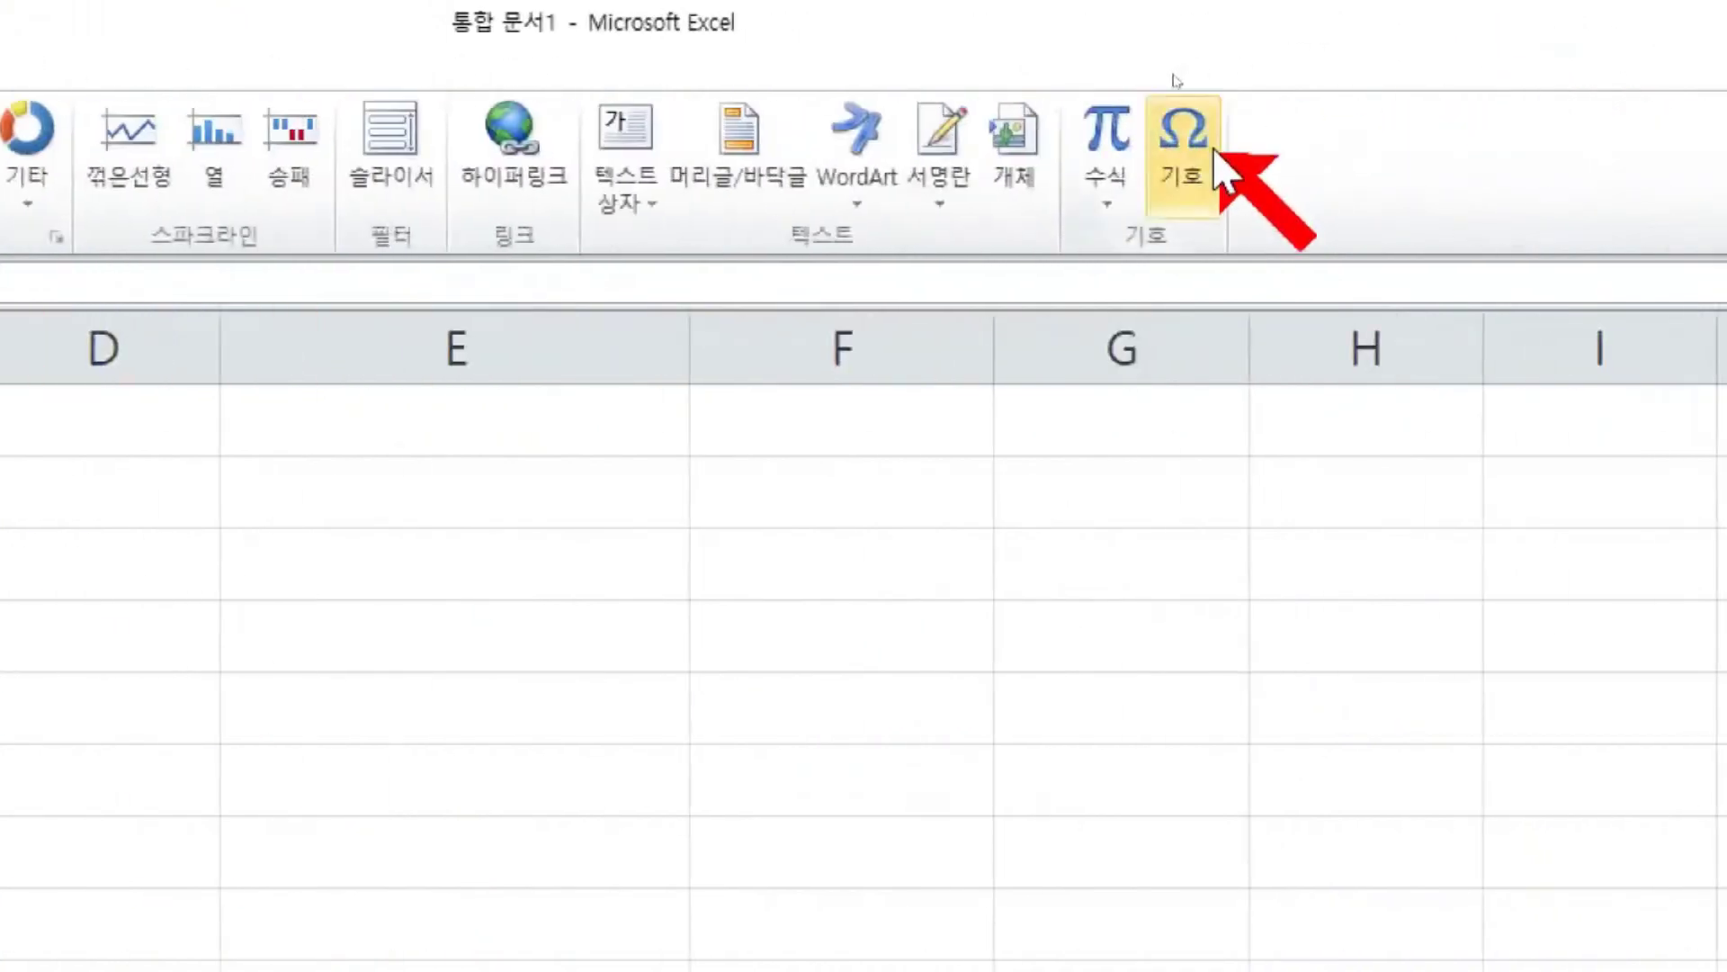
pyautogui.click(868, 697)
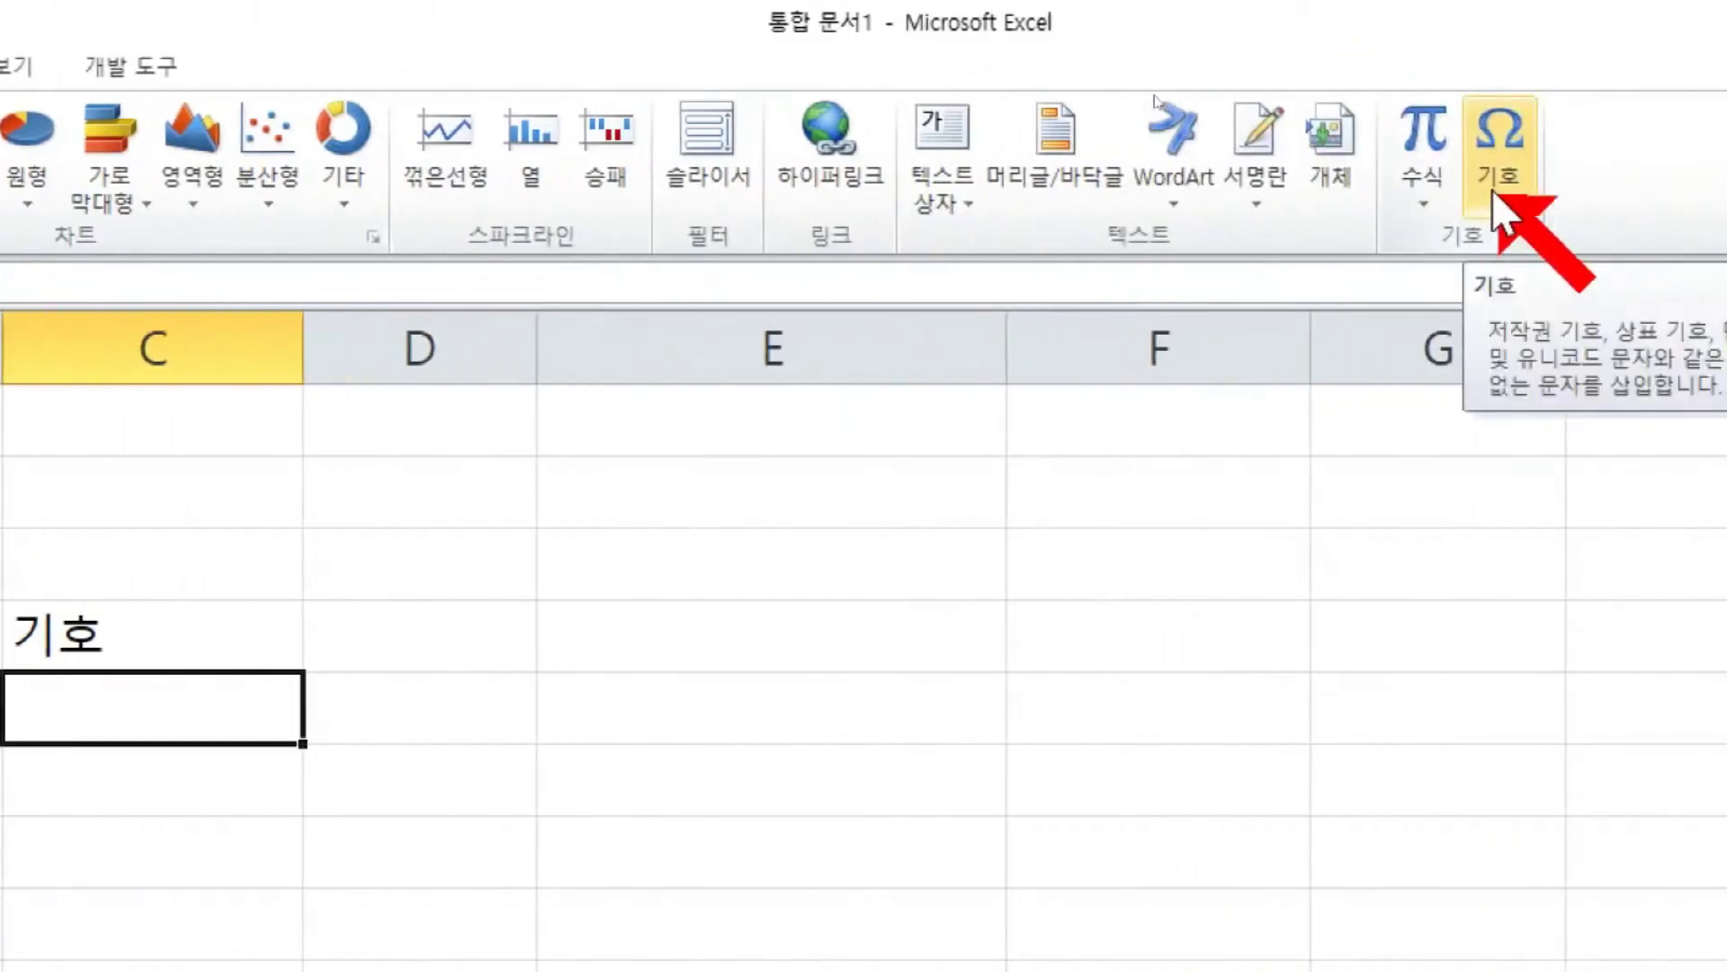
pyautogui.click(1476, 200)
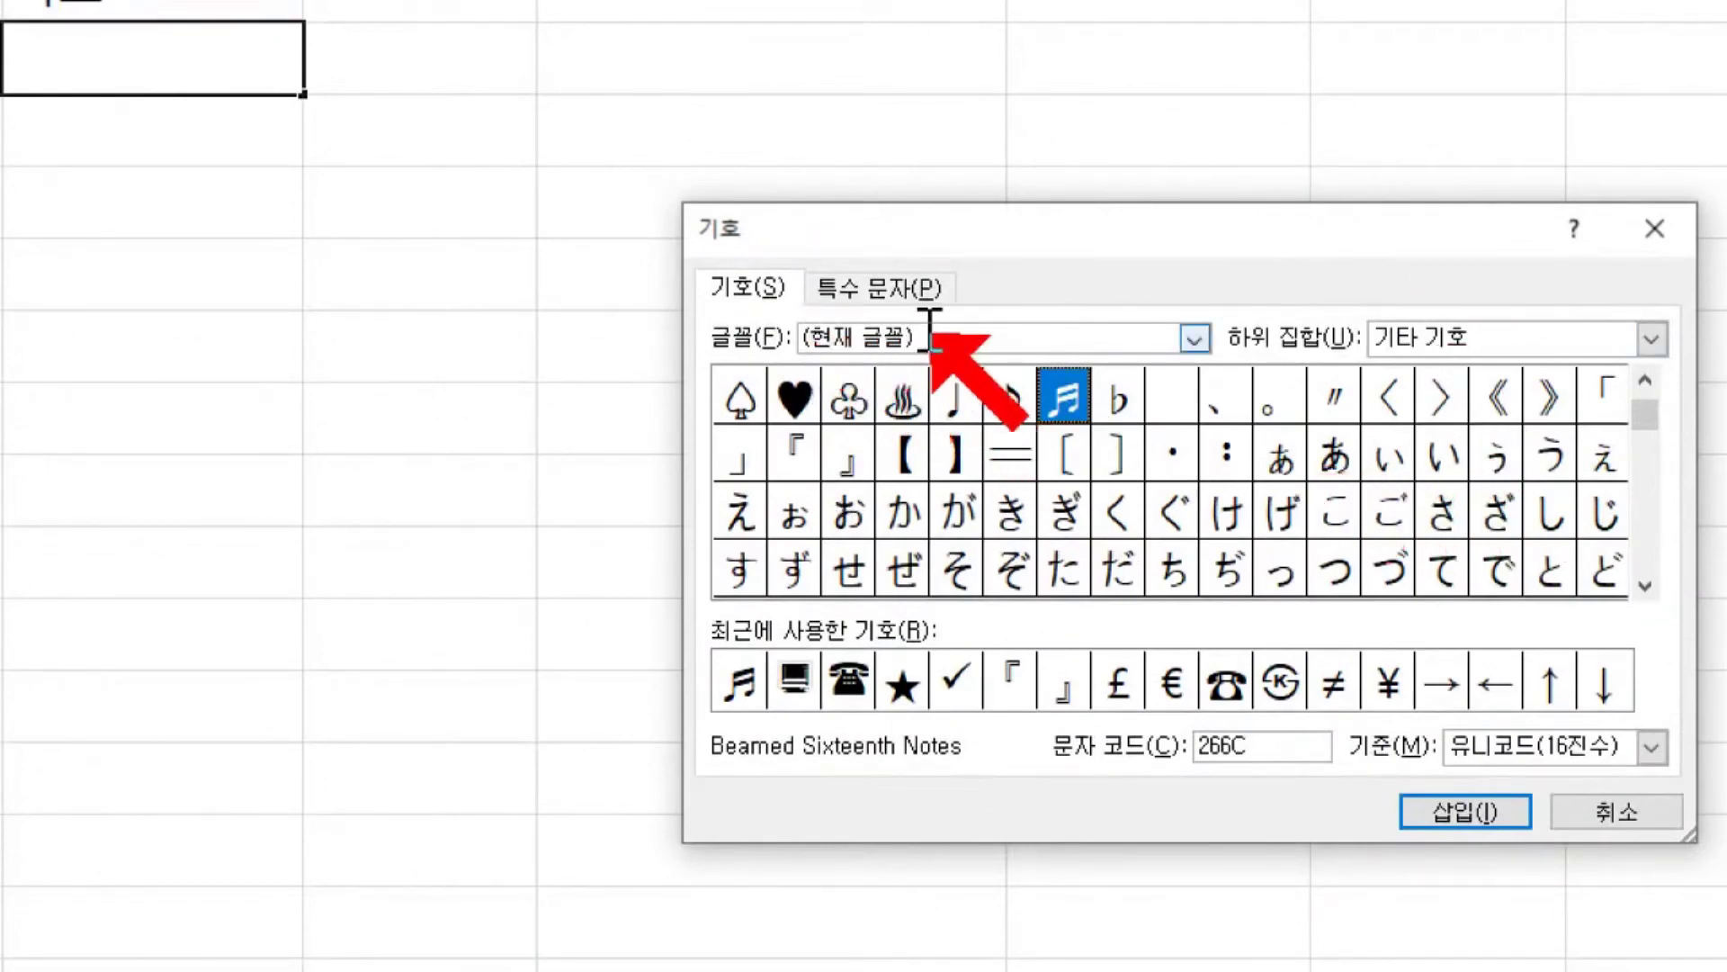
# - Preview the 도형, 상자 그리기 and 블록 요소 subsets of the current font's symbols
pyautogui.click(1652, 339)
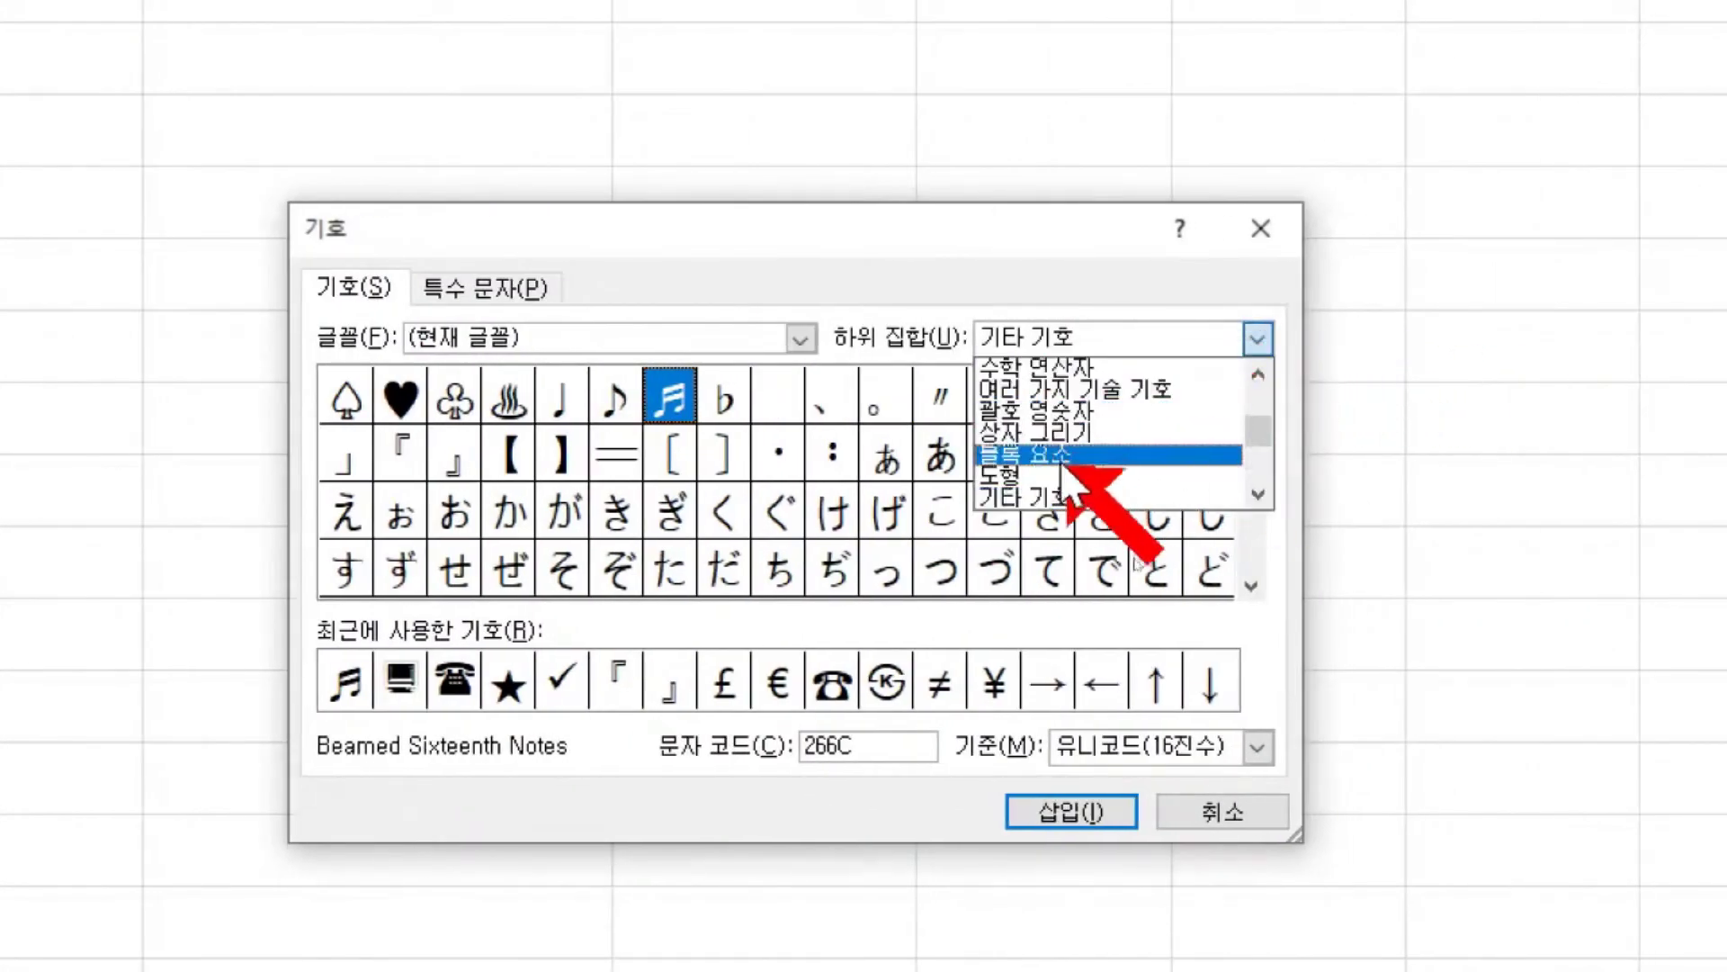
pyautogui.click(1025, 474)
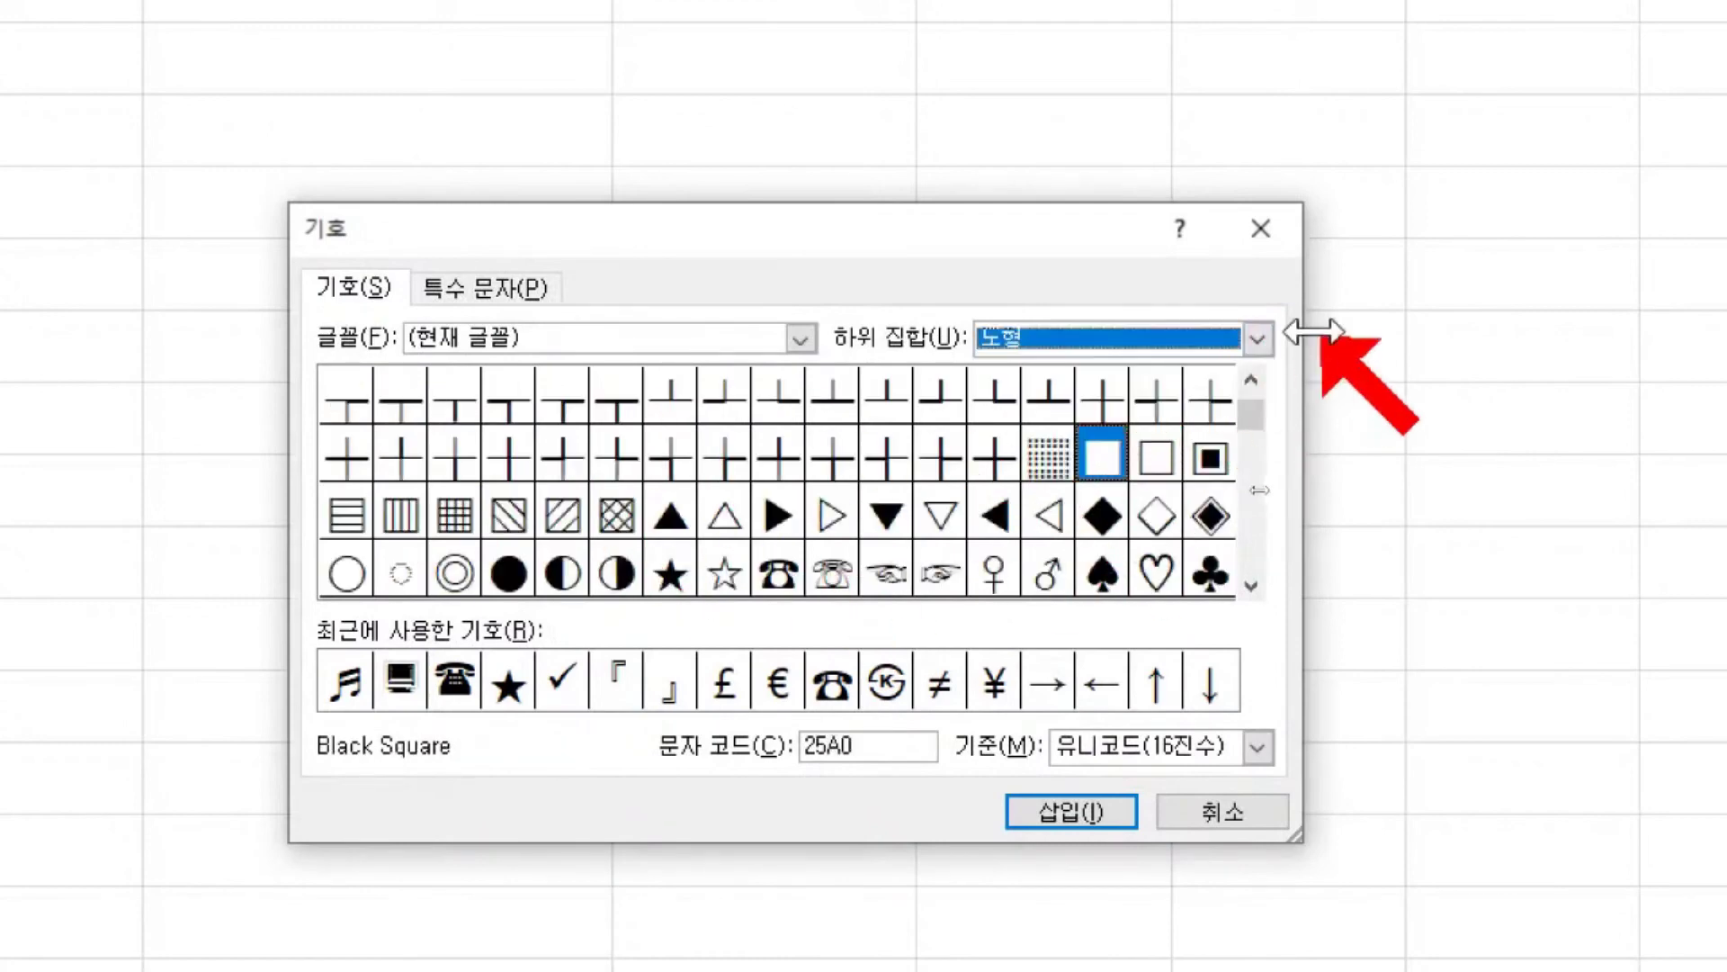
pyautogui.click(1258, 339)
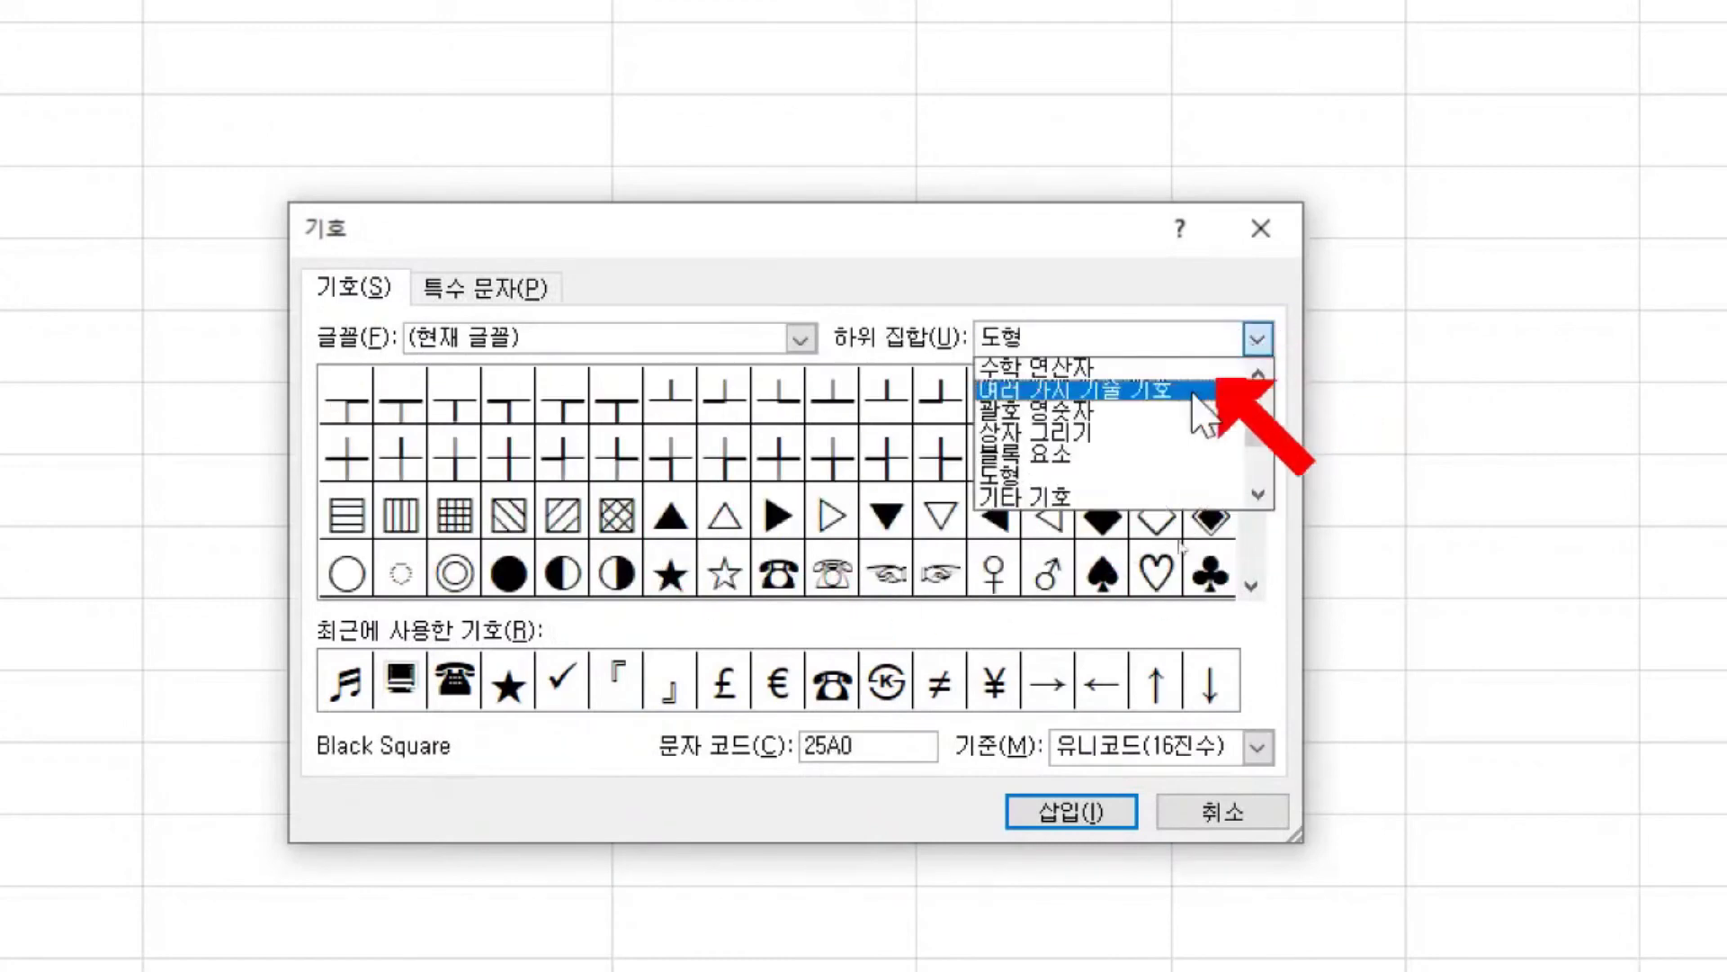
pyautogui.click(1044, 433)
pyautogui.click(1257, 339)
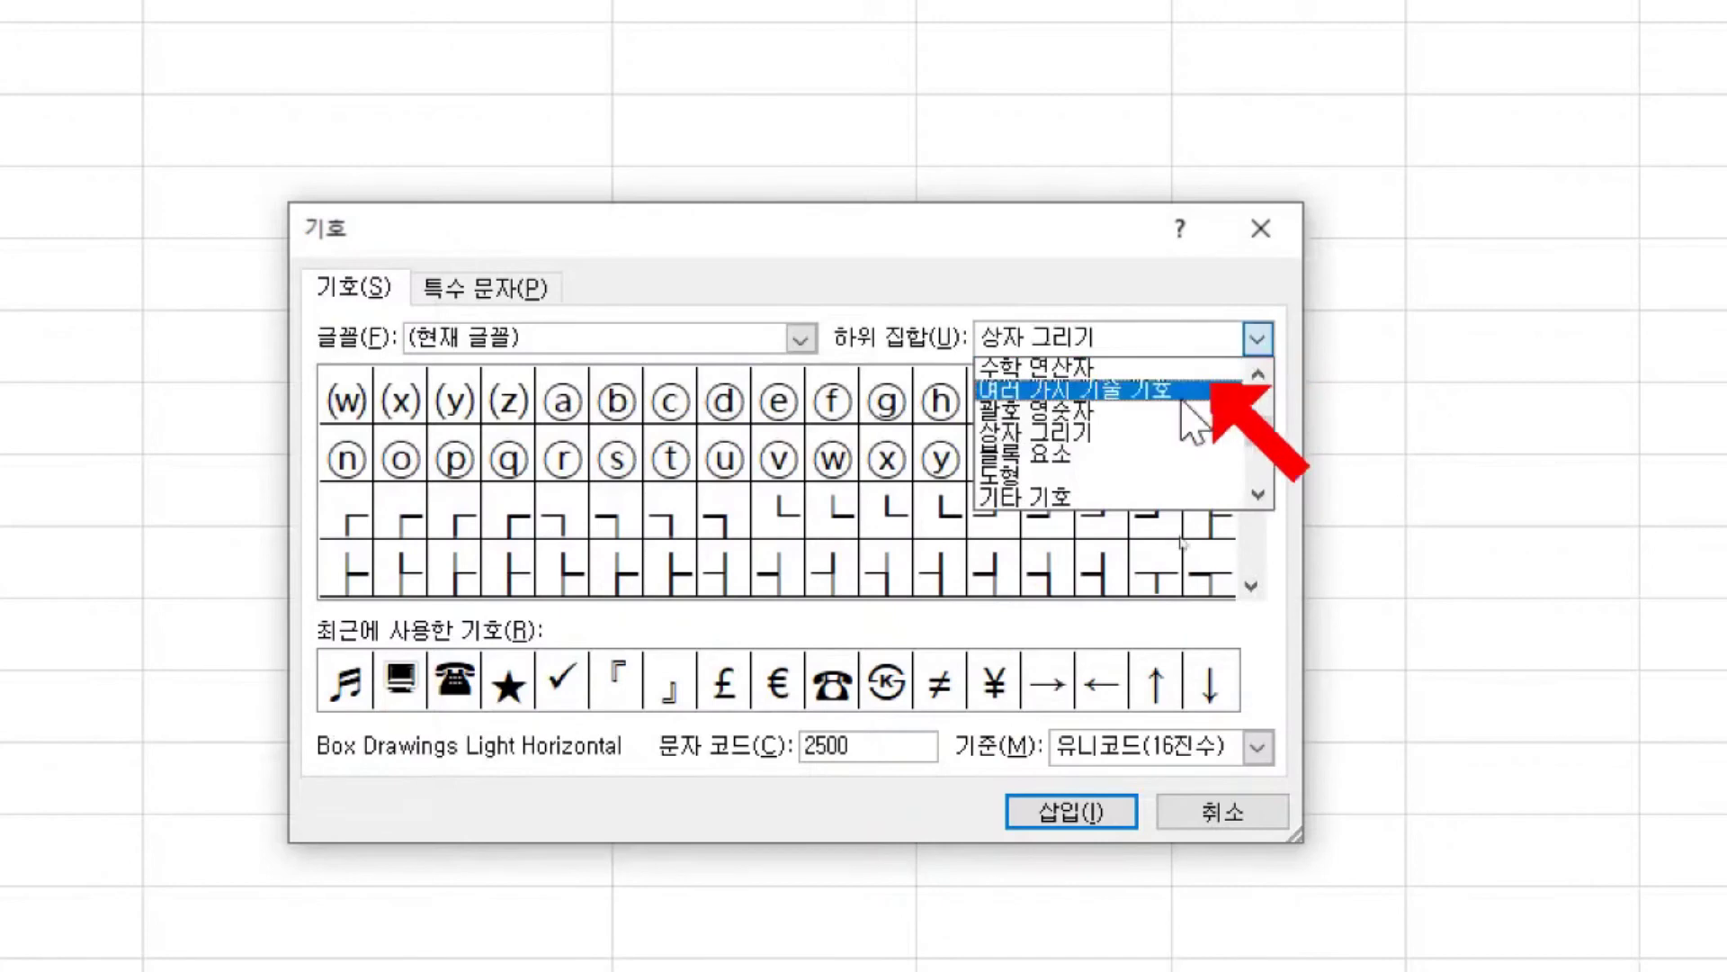
pyautogui.click(1084, 454)
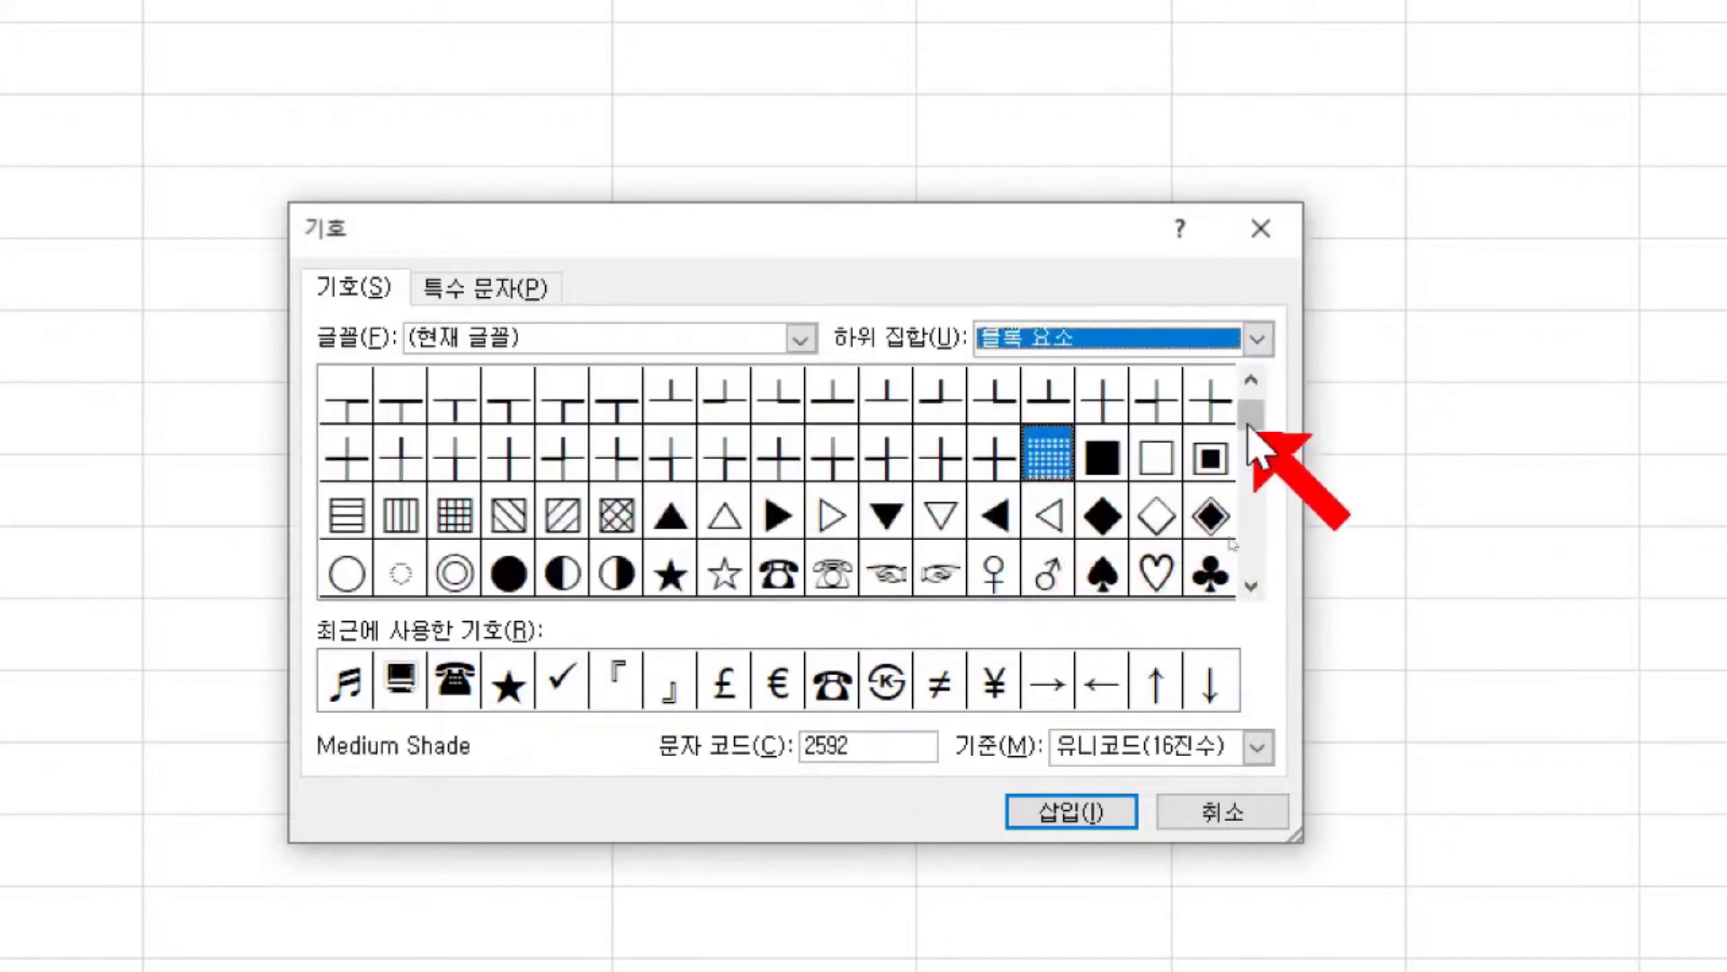
# - Look through the symbol grid from the block elements down to the 히라가나 characters and back up to the box-drawing characters
pyautogui.click(1251, 586)
pyautogui.click(1250, 587)
pyautogui.click(1250, 587)
pyautogui.click(1250, 587)
pyautogui.click(1251, 587)
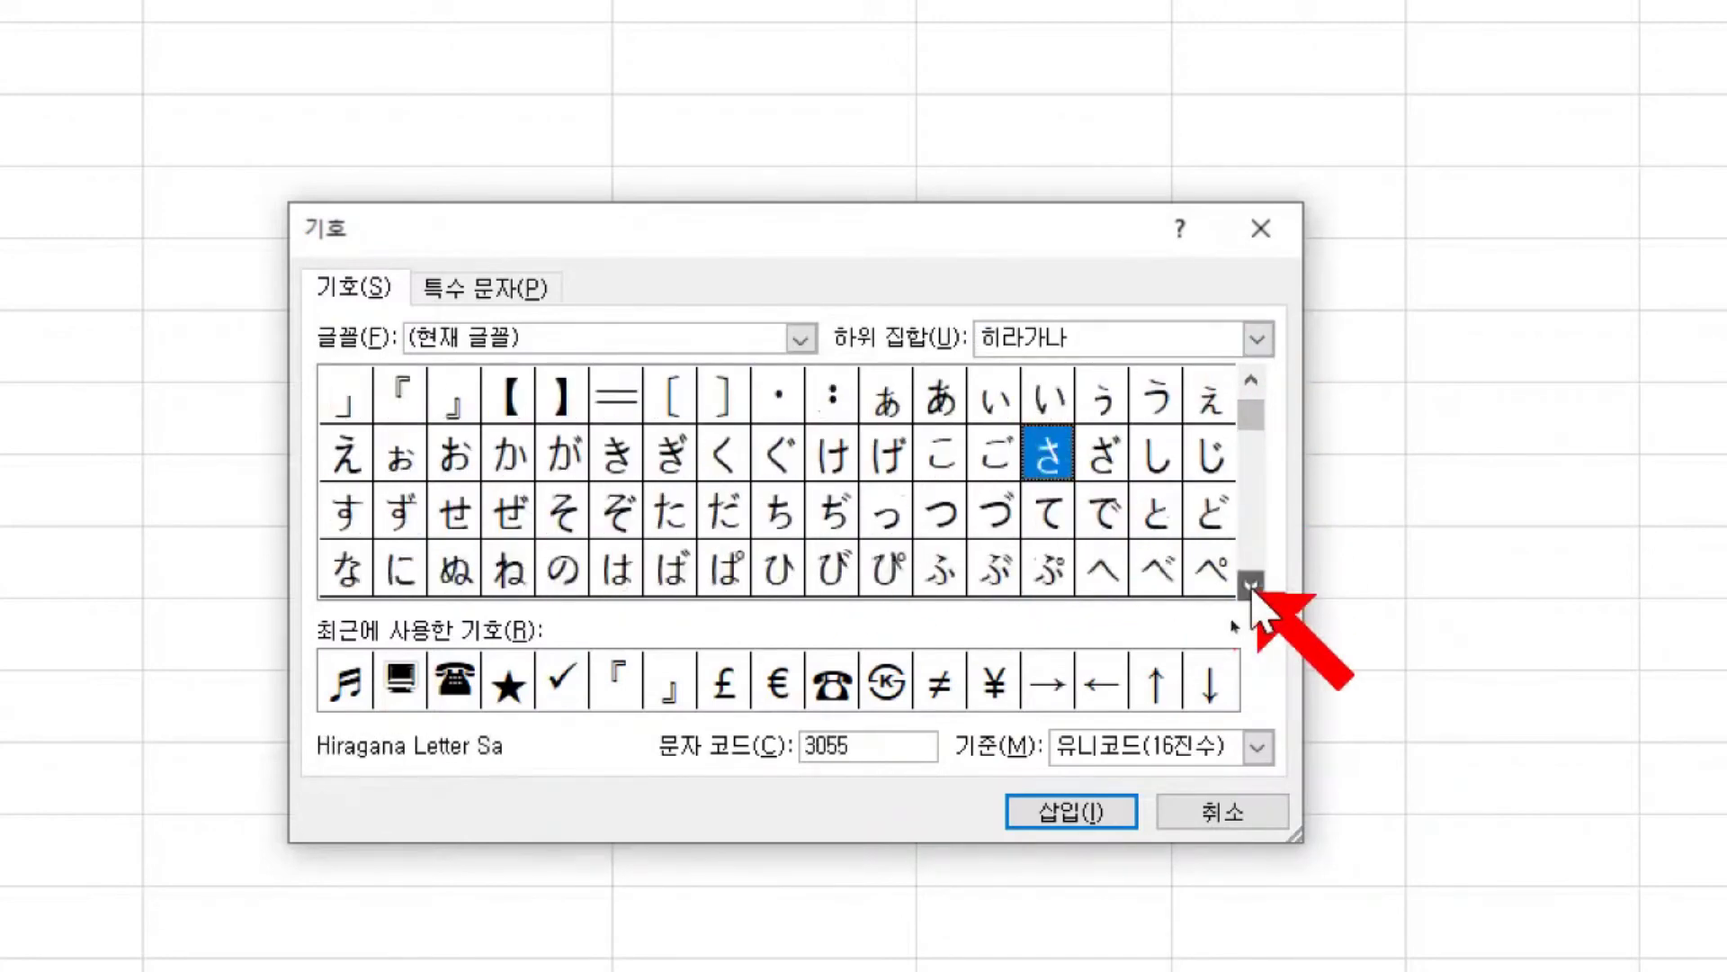
pyautogui.click(1251, 586)
pyautogui.click(1251, 380)
pyautogui.click(1251, 379)
pyautogui.click(1252, 380)
pyautogui.click(1252, 380)
pyautogui.click(1252, 380)
pyautogui.click(1253, 380)
pyautogui.click(1252, 379)
pyautogui.click(1252, 379)
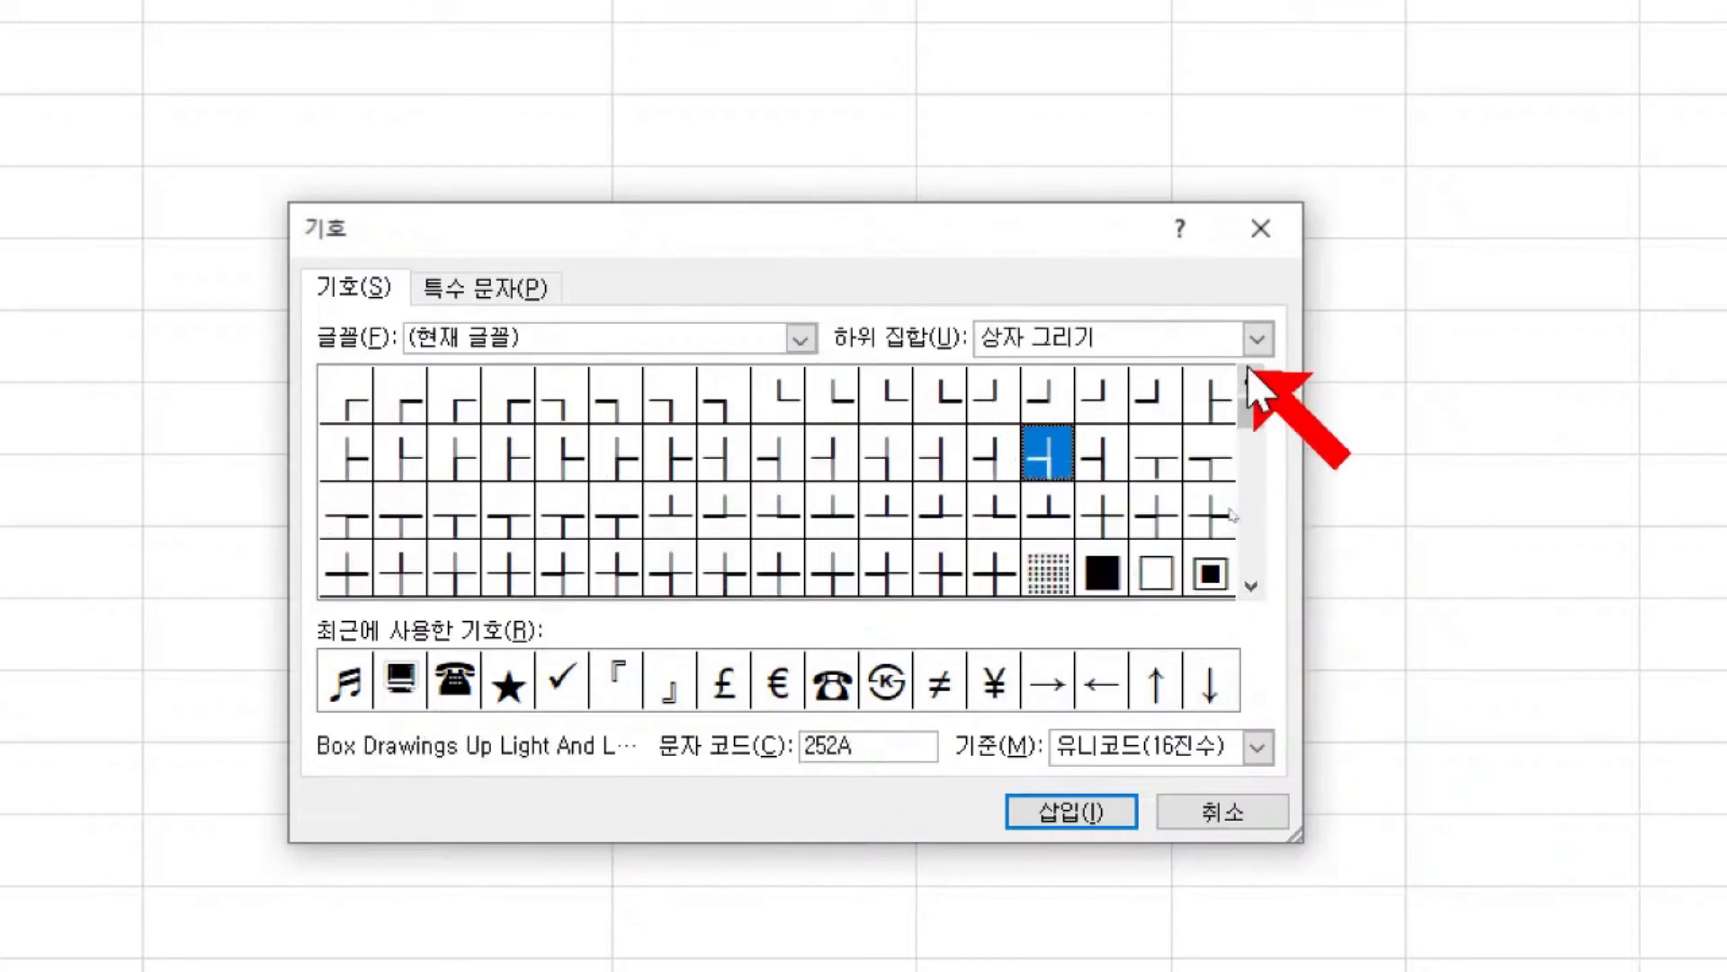
# - Insert the black telephone ☎ and the left-pointing hand ☜ from the 기타 기호 subset into C26
pyautogui.click(1251, 587)
pyautogui.click(1251, 587)
pyautogui.click(1251, 587)
pyautogui.click(1250, 587)
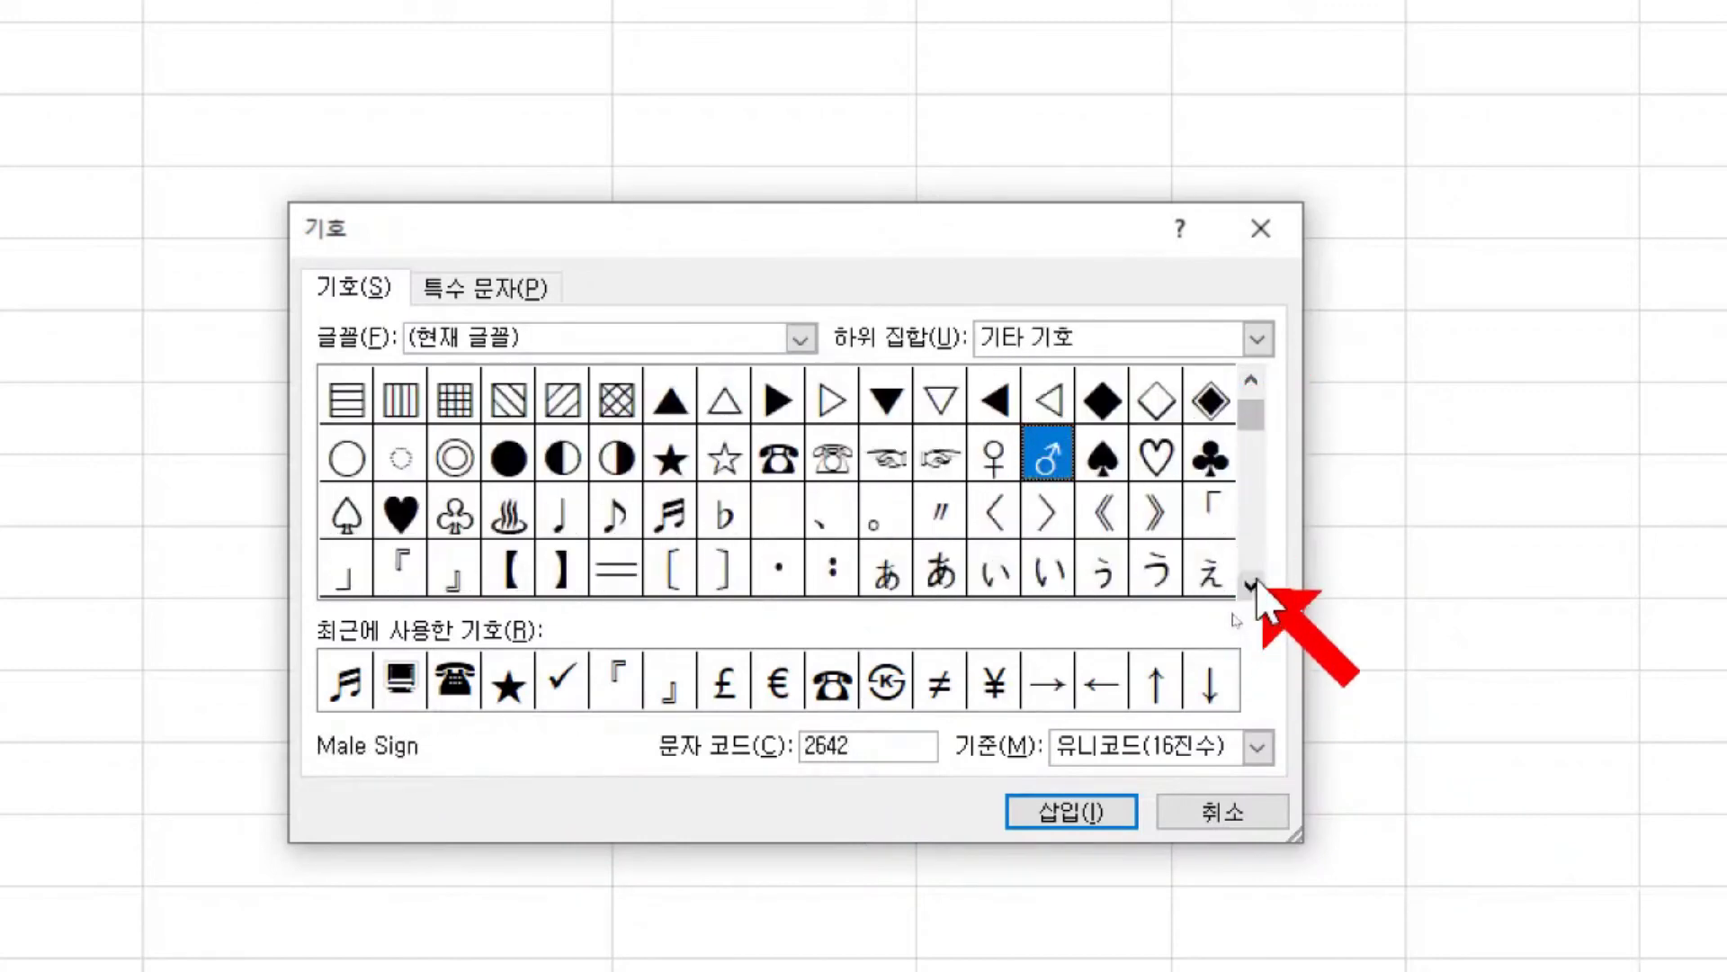
pyautogui.click(778, 457)
pyautogui.click(1105, 814)
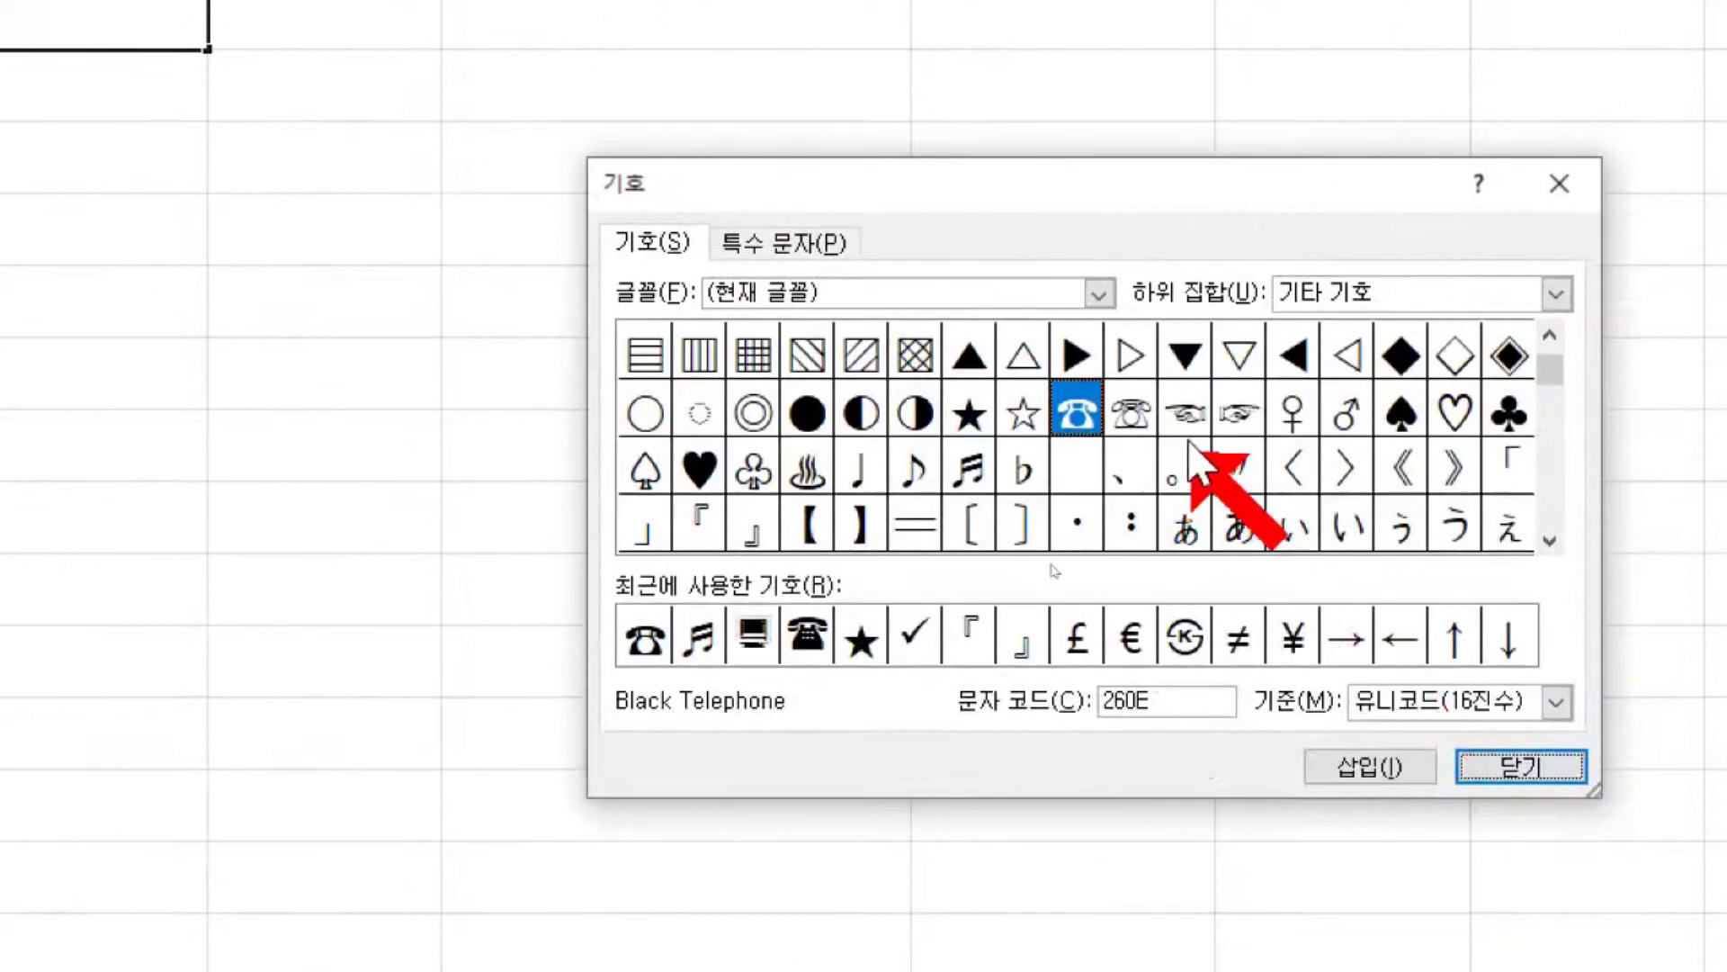
pyautogui.click(1185, 412)
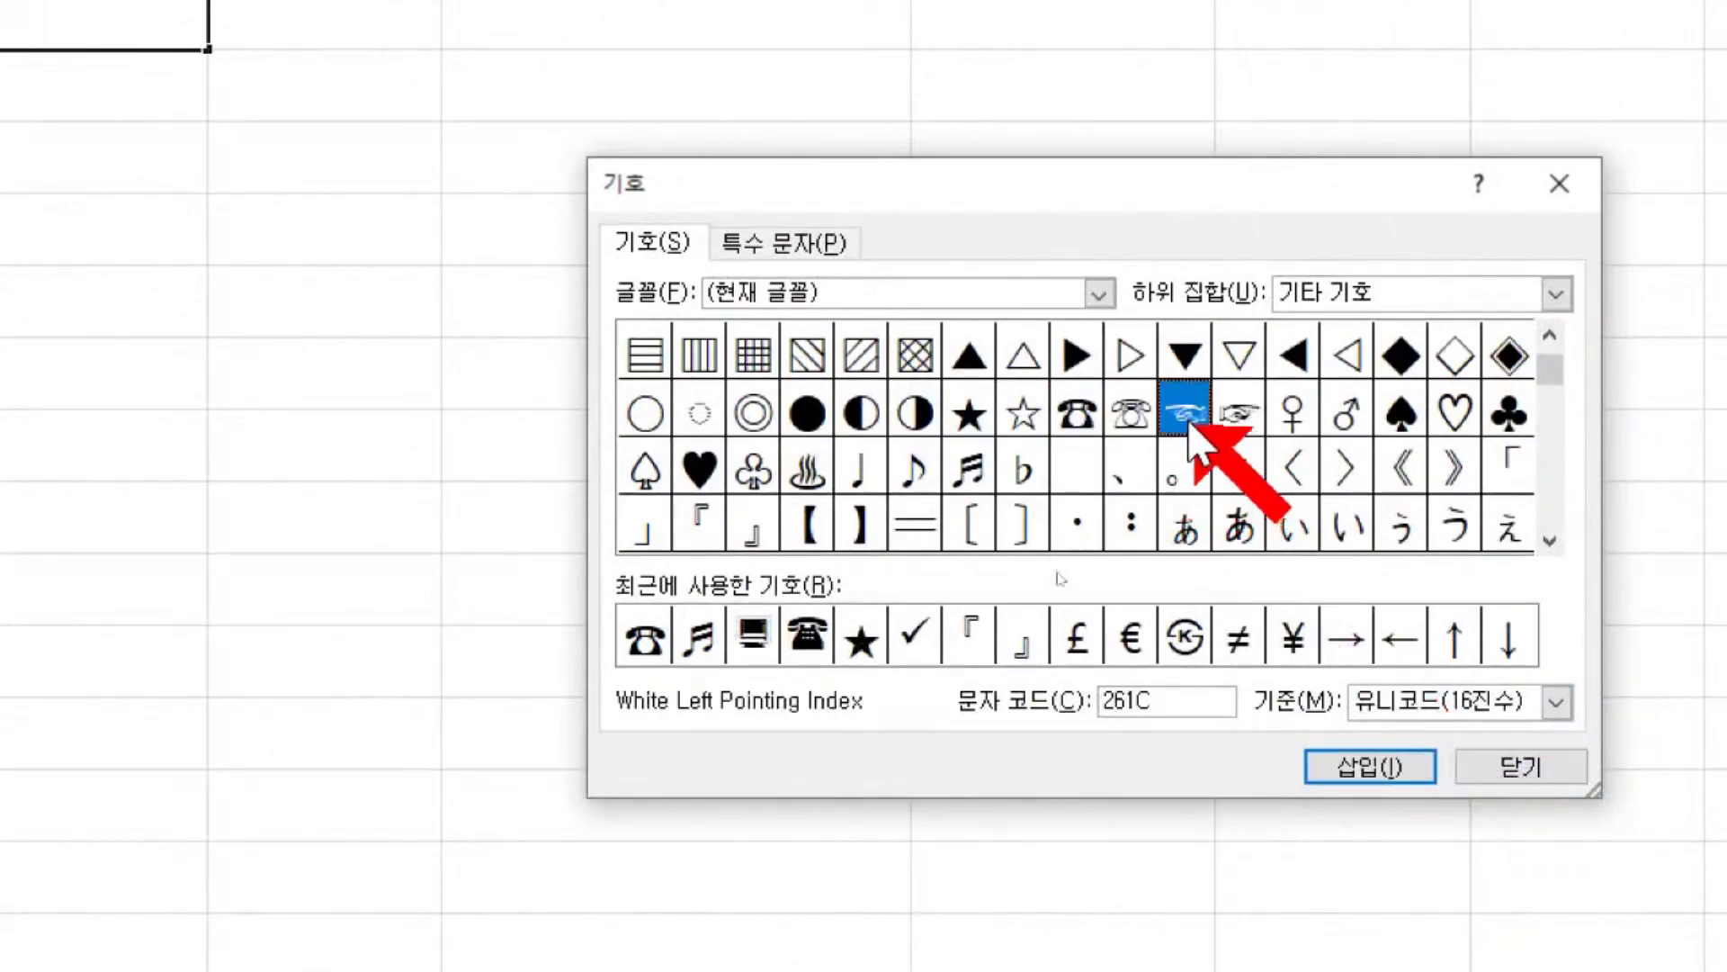
pyautogui.click(1362, 760)
# - Add the right-pointing hand ☞, black spade ♠ and white heart ♡ to C26, close the Symbol dialog and complete the entry
pyautogui.click(1239, 414)
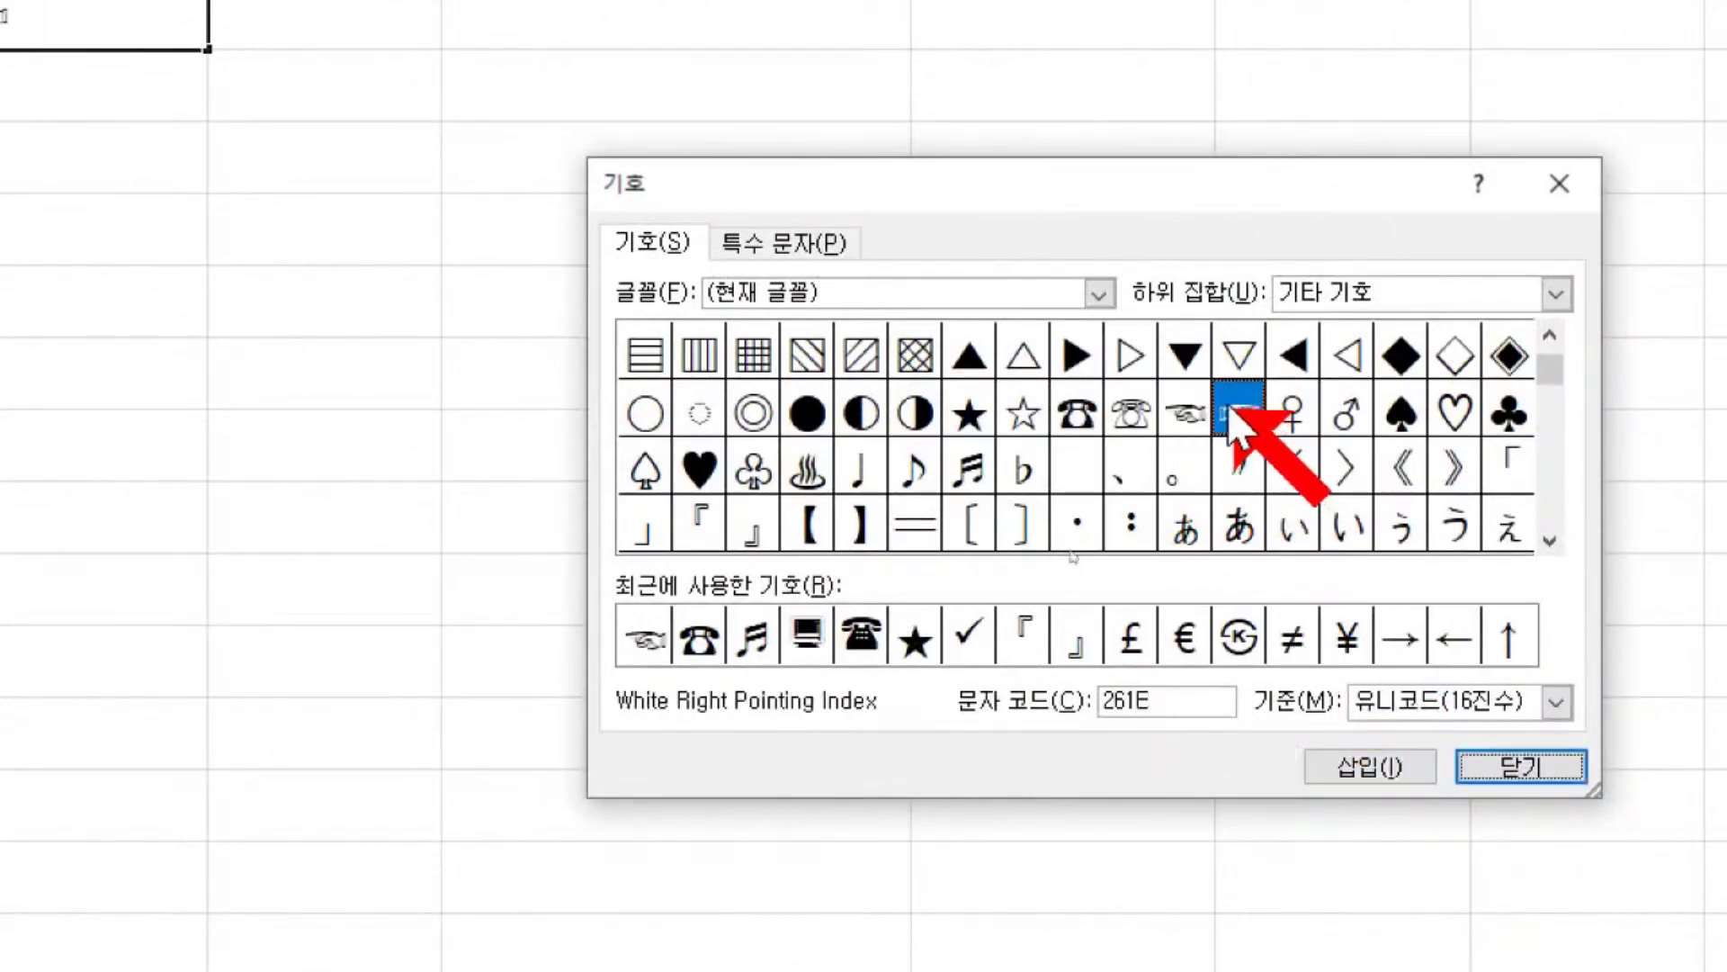
pyautogui.click(1362, 767)
pyautogui.click(1401, 414)
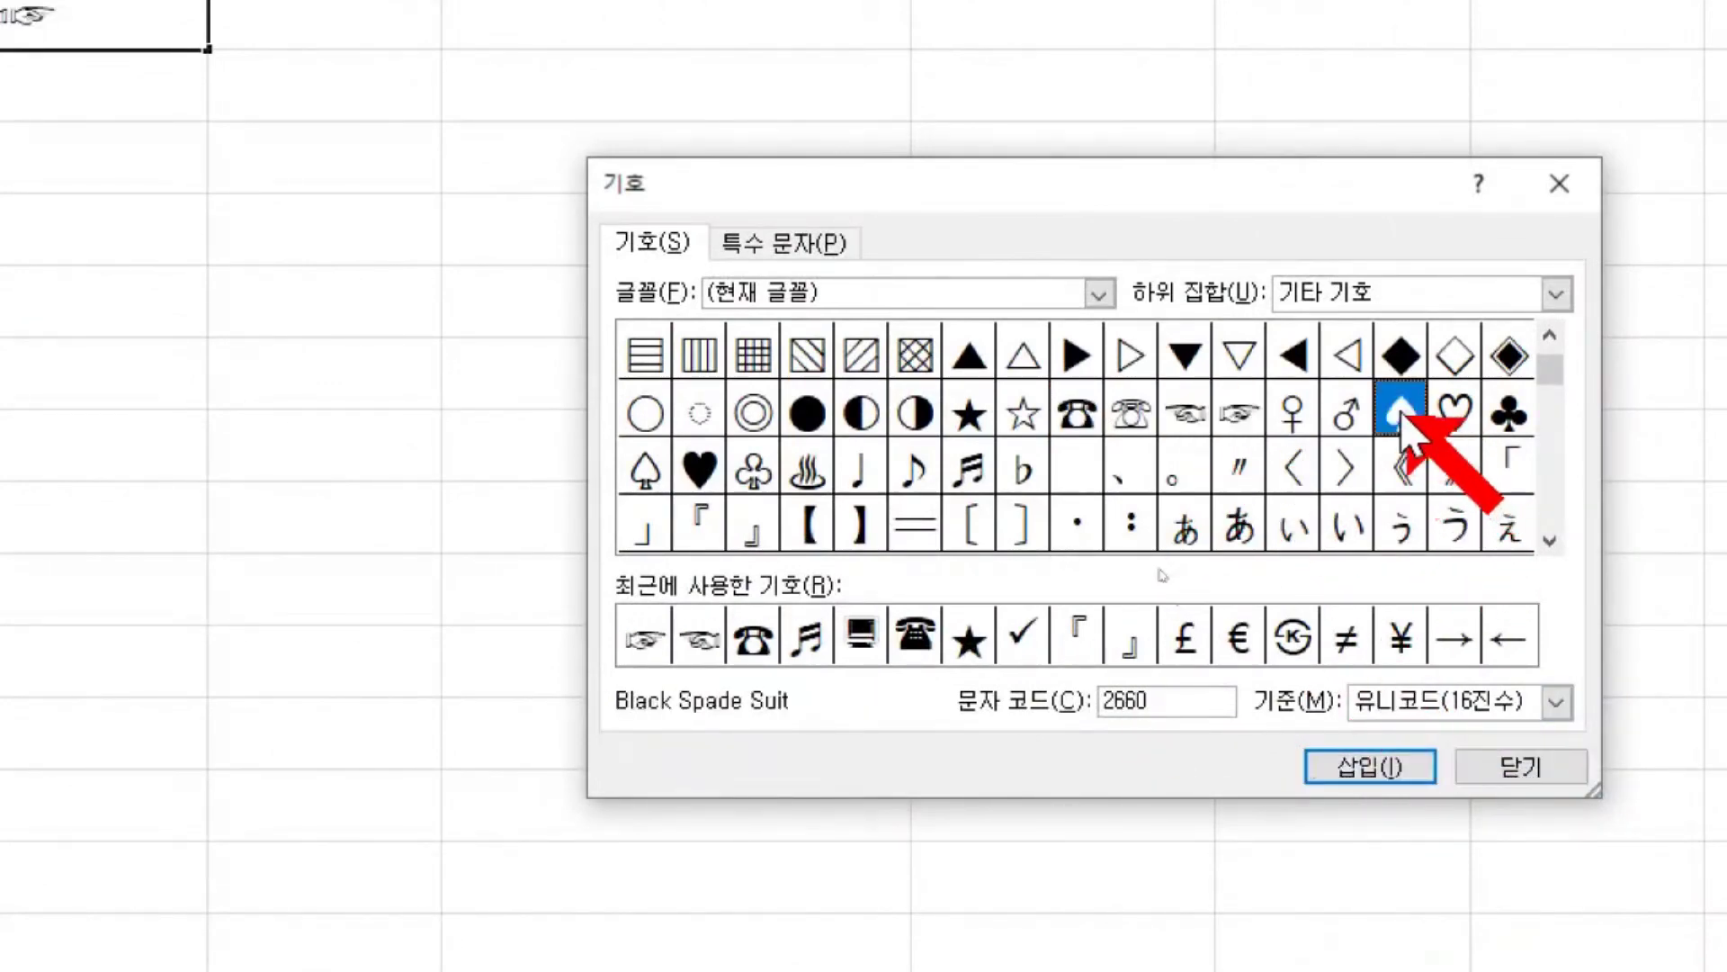
pyautogui.click(1386, 766)
pyautogui.click(1455, 412)
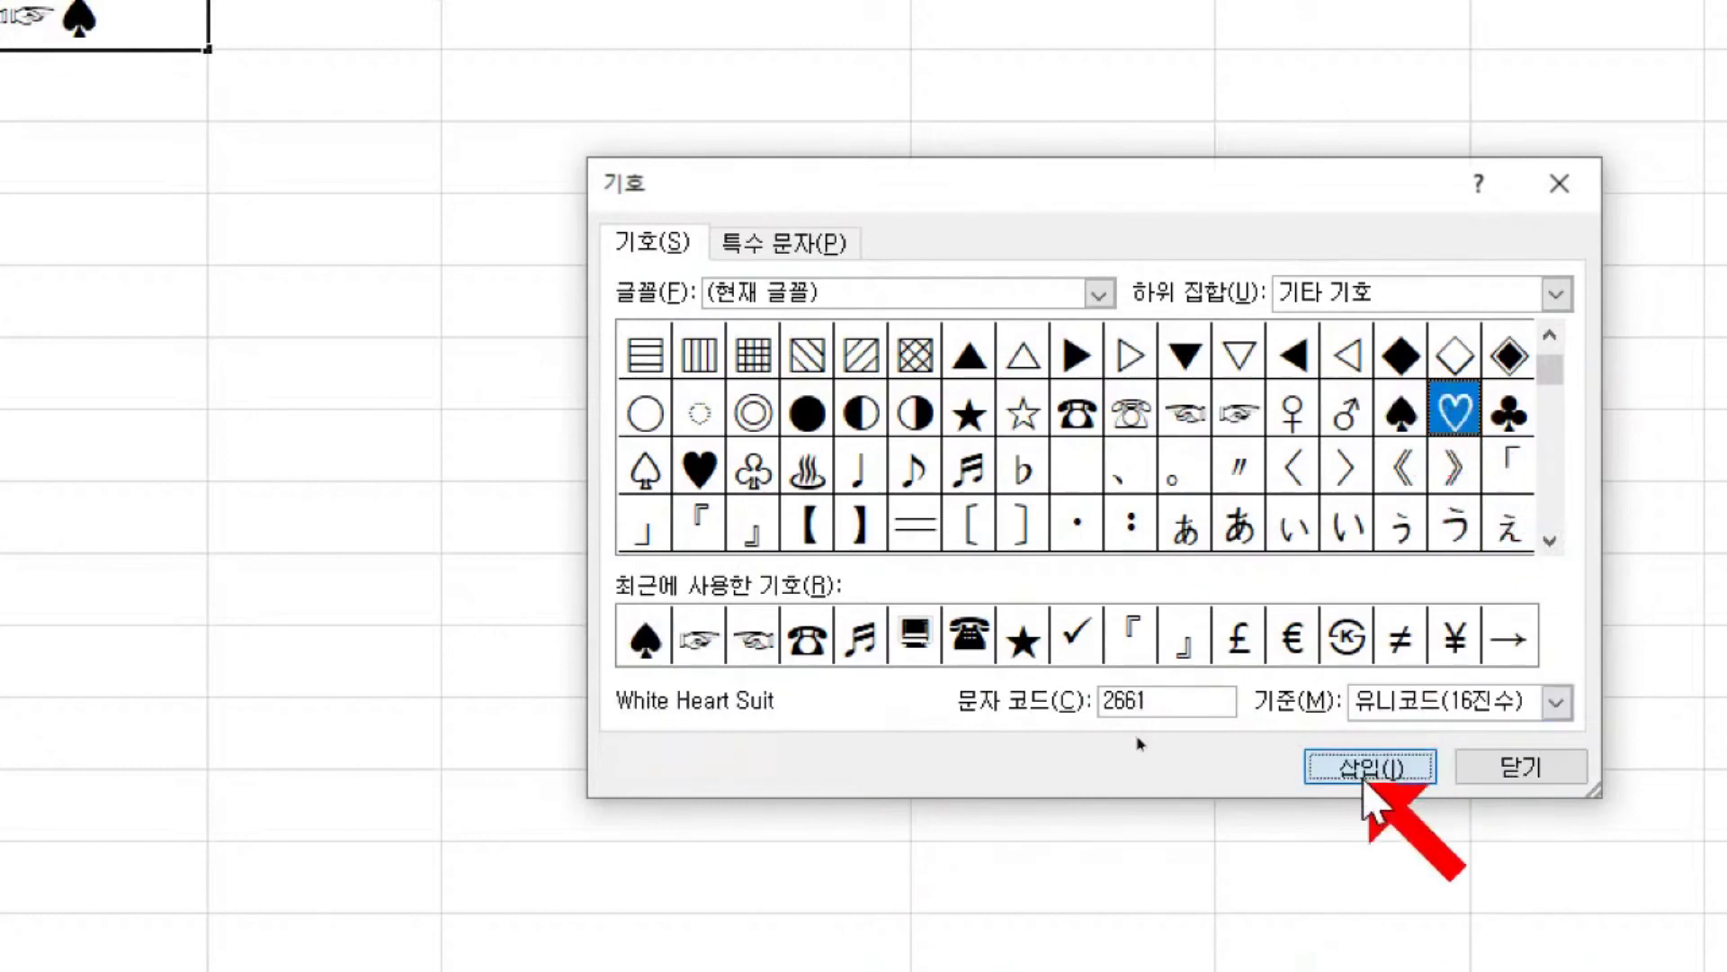
pyautogui.click(1386, 767)
pyautogui.click(1485, 770)
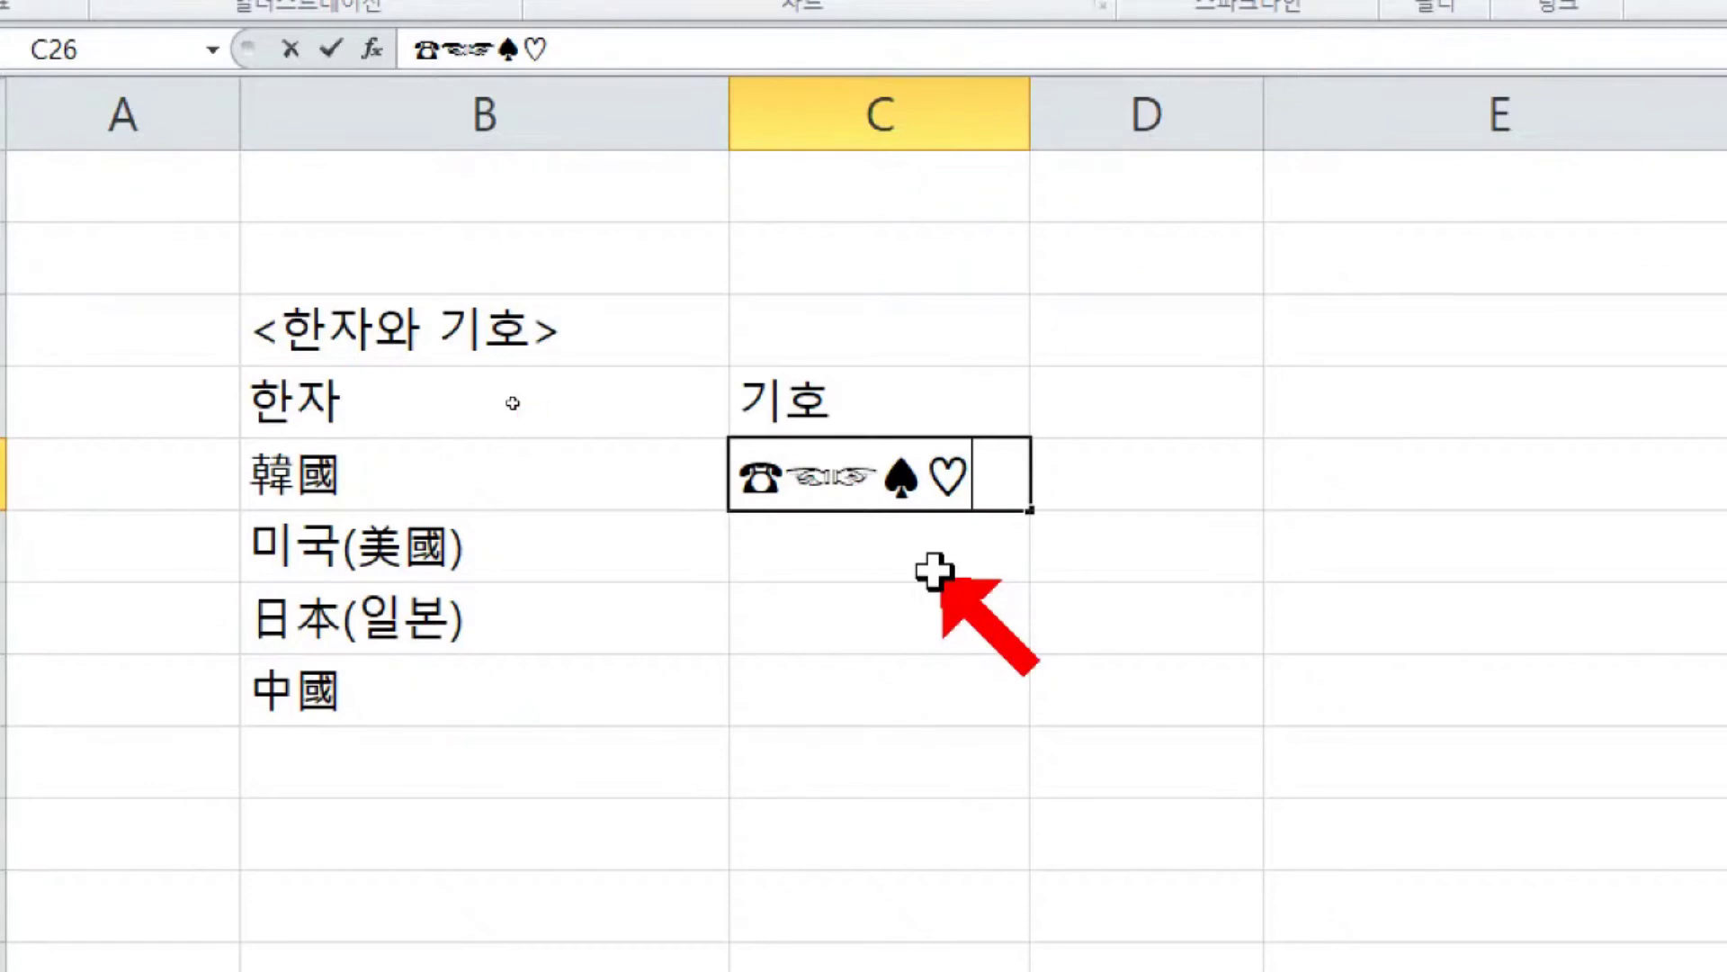
pyautogui.click(898, 529)
# - Reopen the Symbol dialog for C26 and switch the symbol font to Wingdings
pyautogui.click(917, 492)
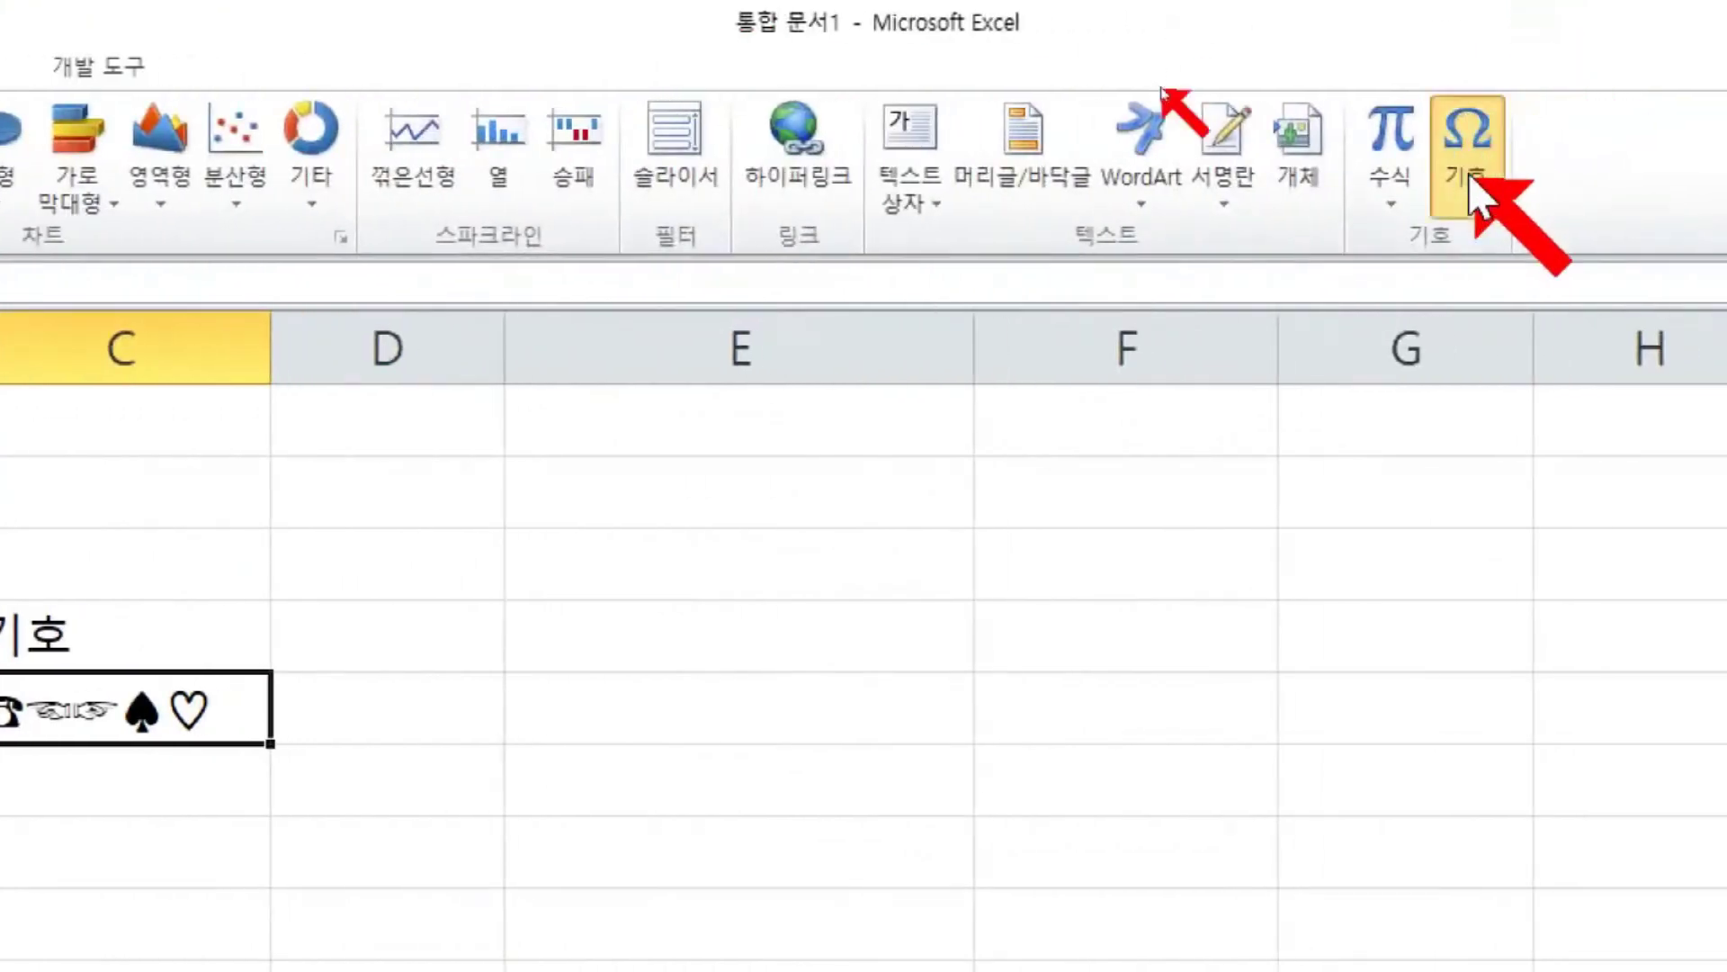
pyautogui.click(1610, 148)
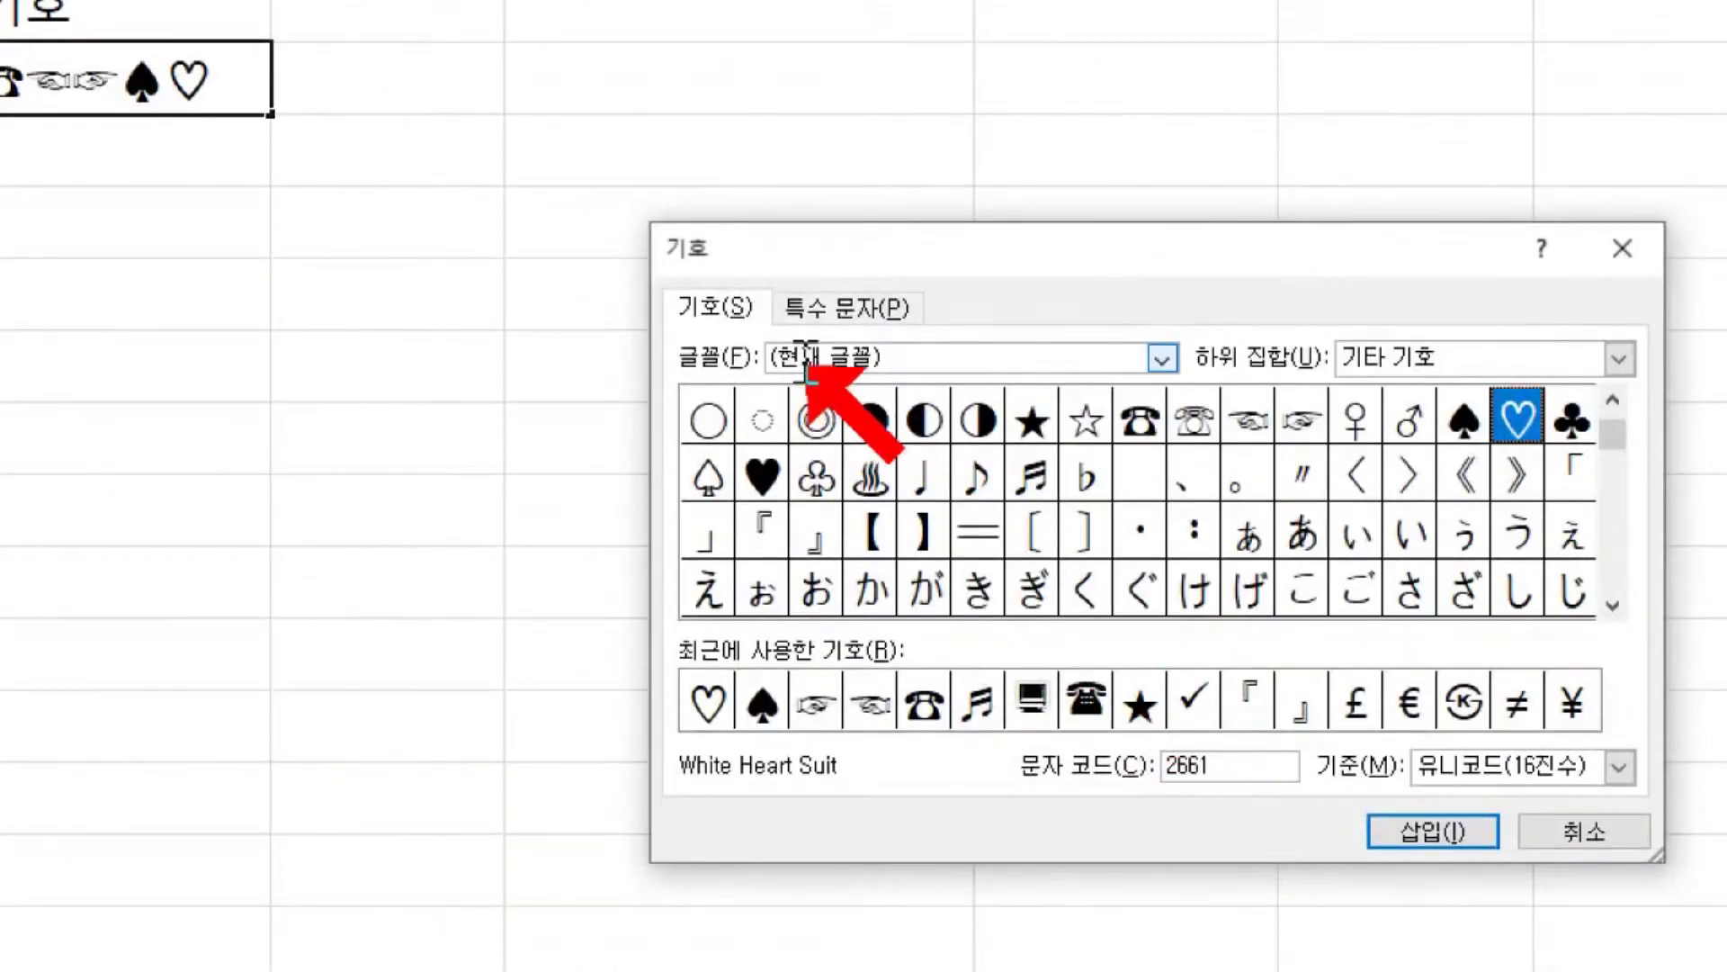
pyautogui.click(1161, 358)
pyautogui.scroll(-6, 1091, 494)
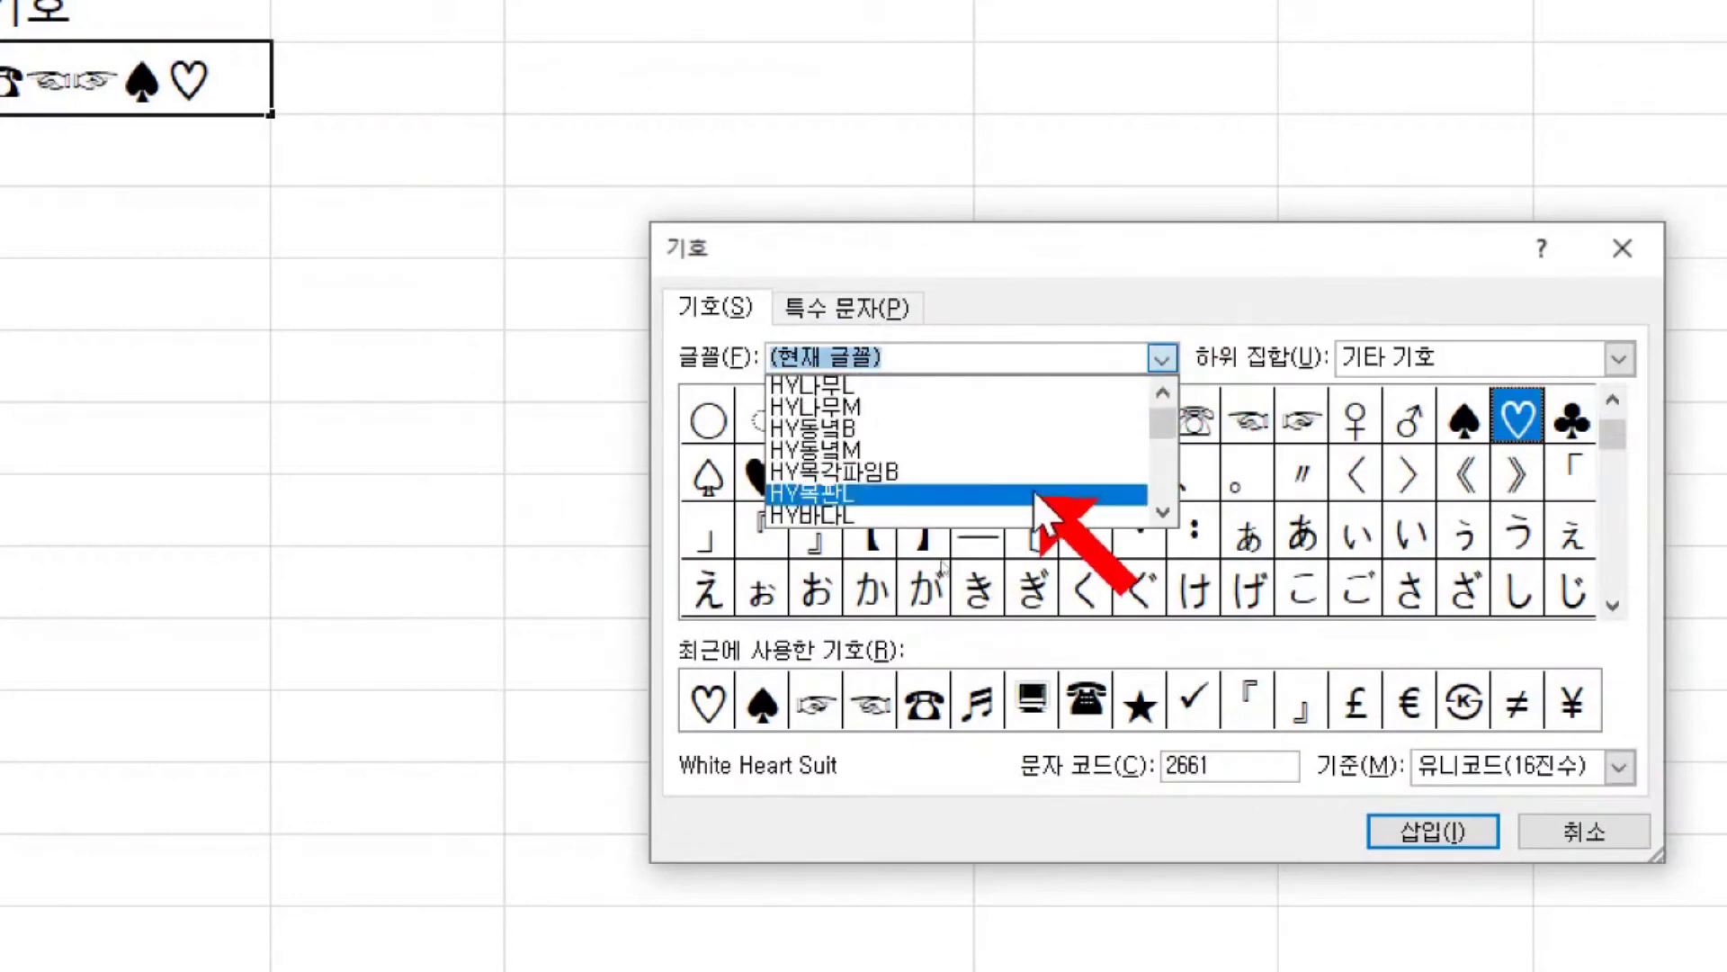
pyautogui.moveTo(1170, 435); pyautogui.dragTo(1168, 481)
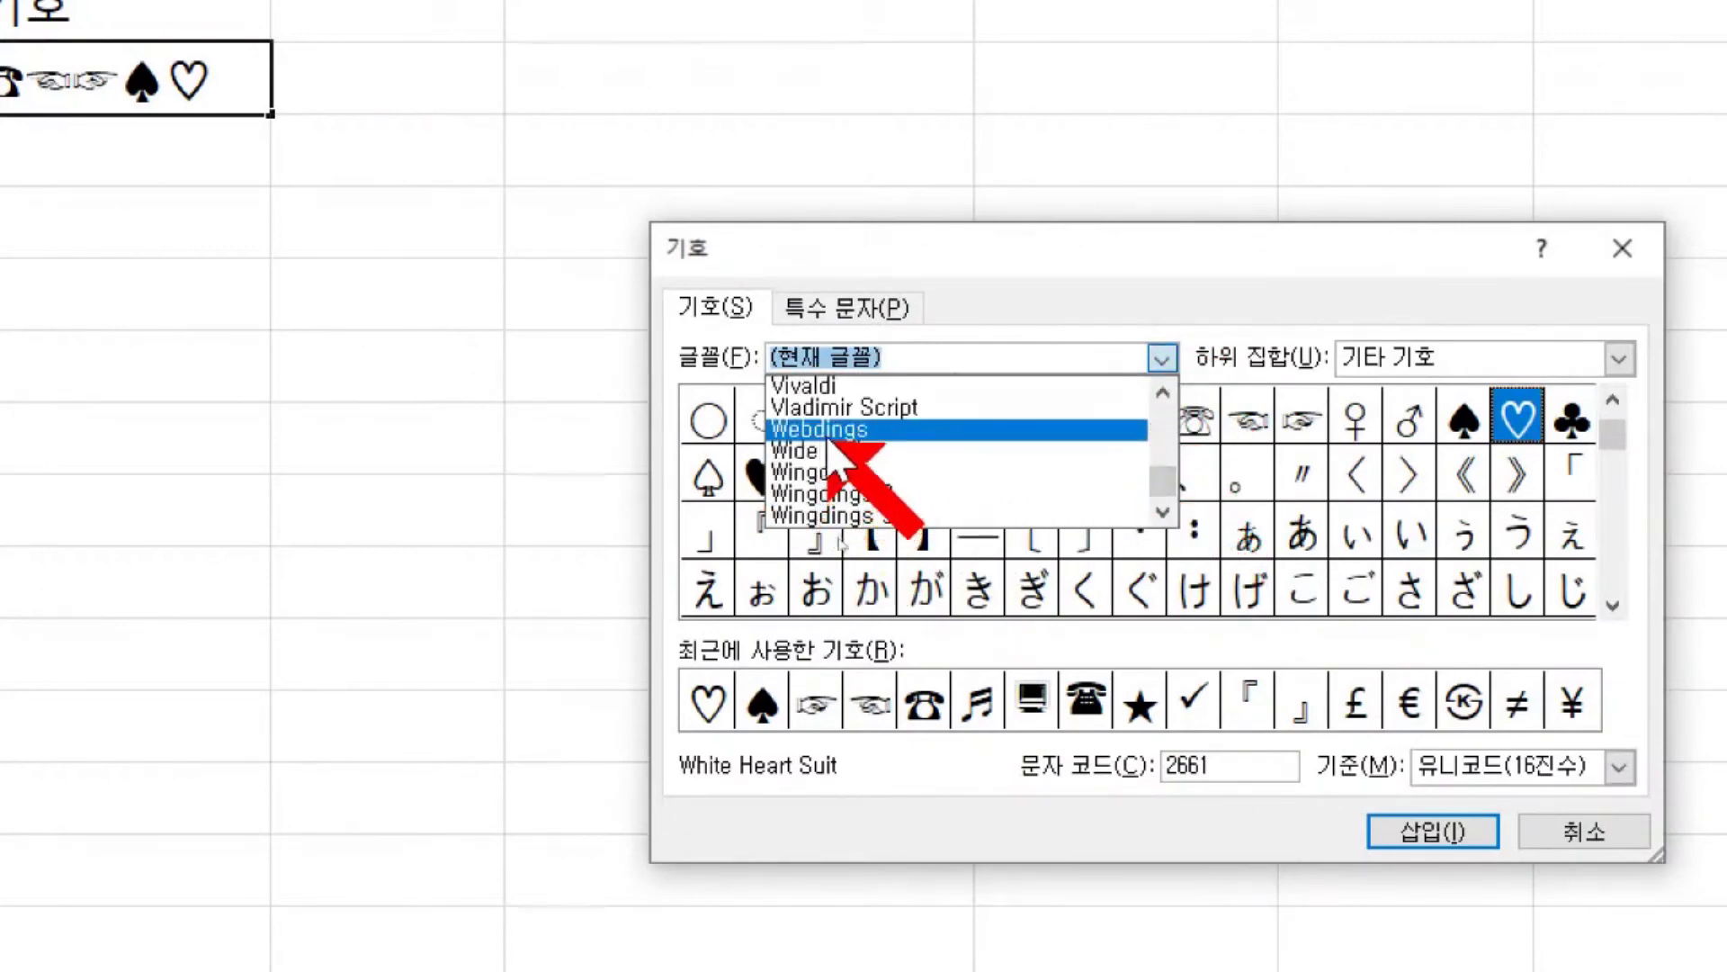
pyautogui.click(851, 474)
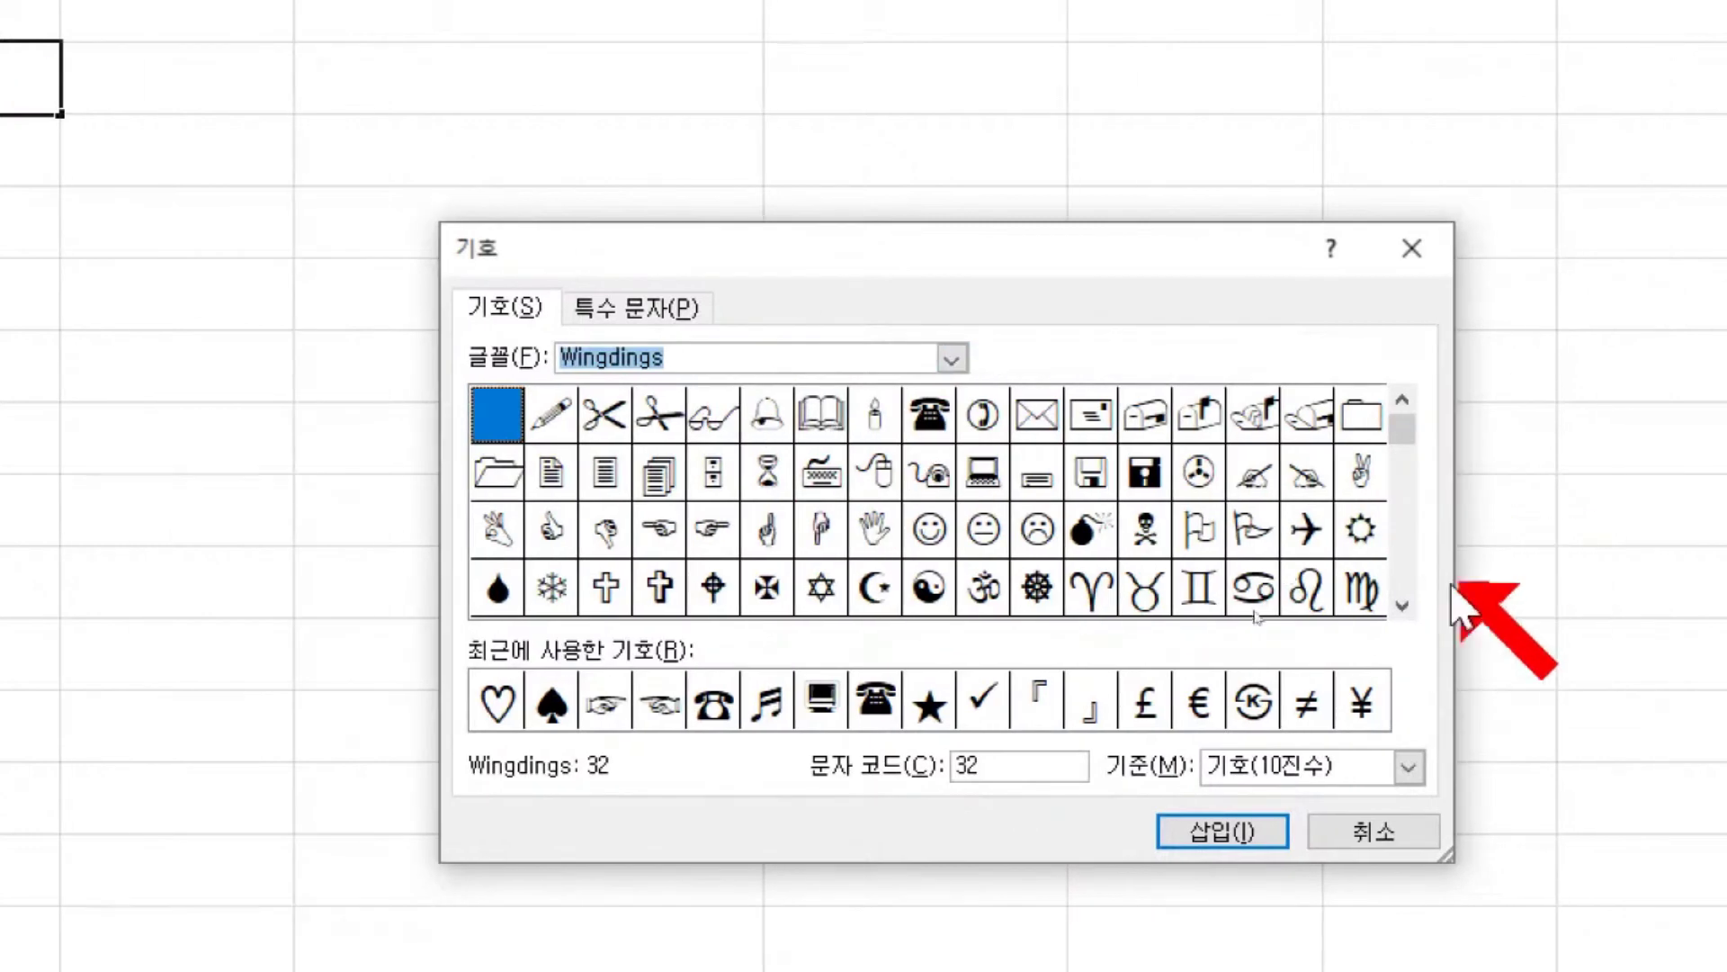
# - Look through the Wingdings symbols down to the arrows and check mark, close the dialog without inserting anything and select D26
pyautogui.click(1401, 604)
pyautogui.click(1401, 605)
pyautogui.click(1401, 604)
pyautogui.click(1401, 604)
pyautogui.click(1401, 604)
pyautogui.click(1401, 604)
pyautogui.click(1401, 605)
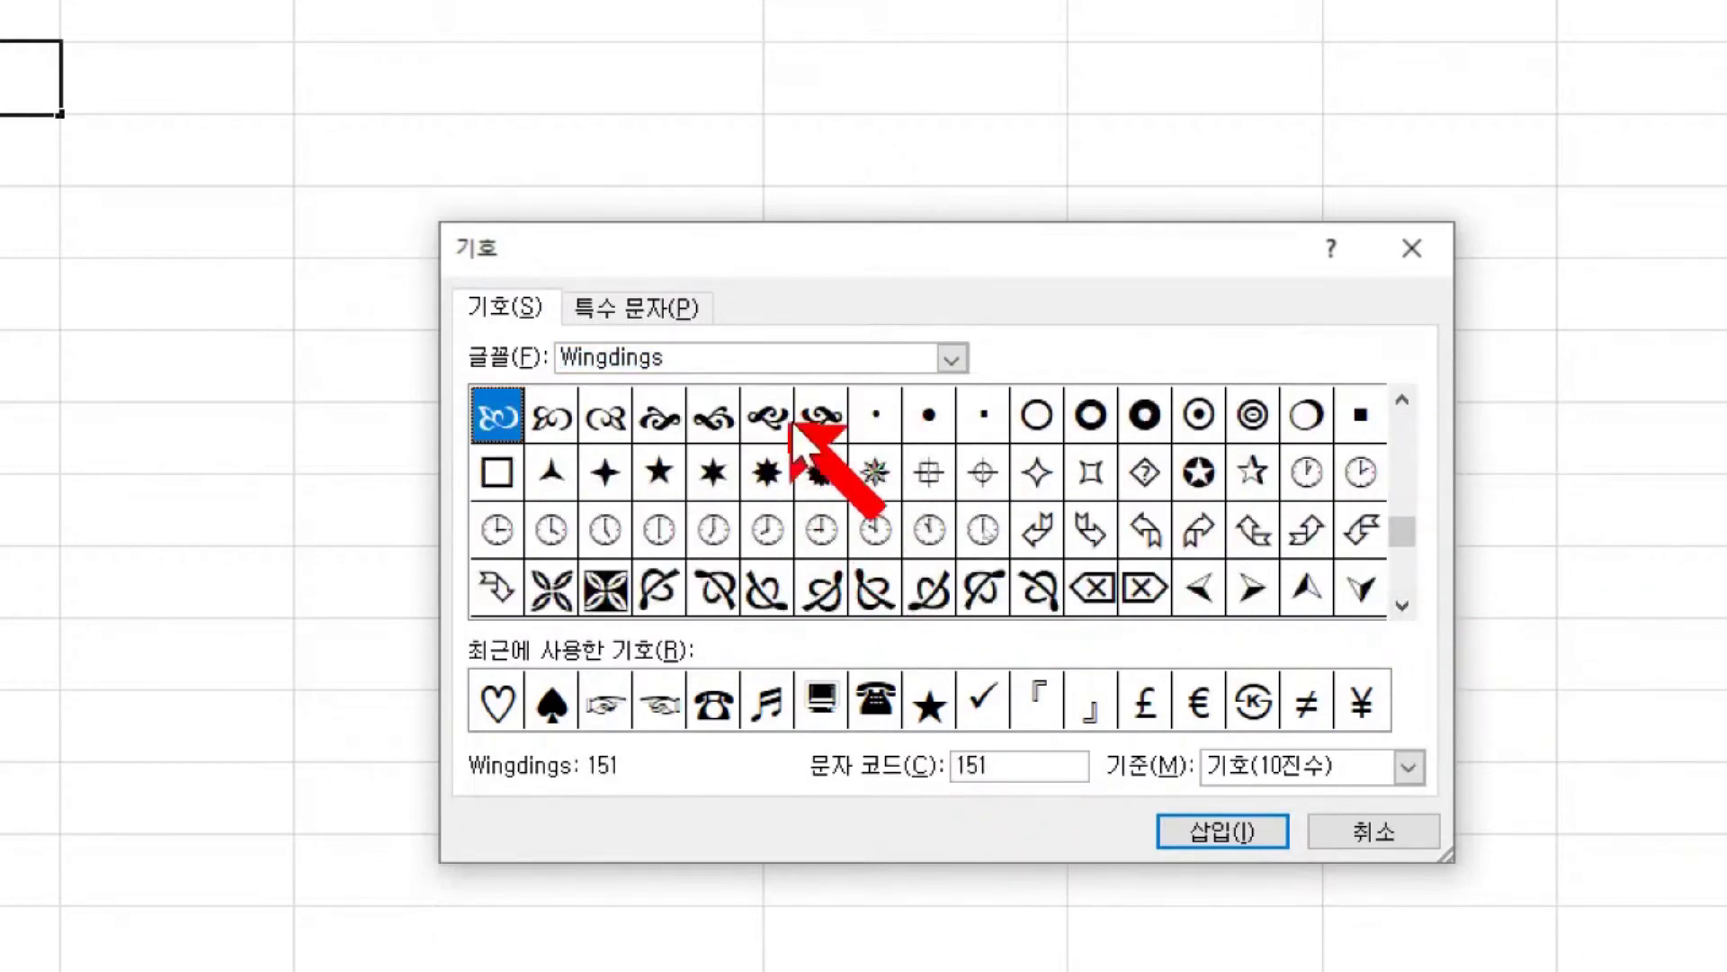
pyautogui.click(1401, 605)
pyautogui.click(1400, 605)
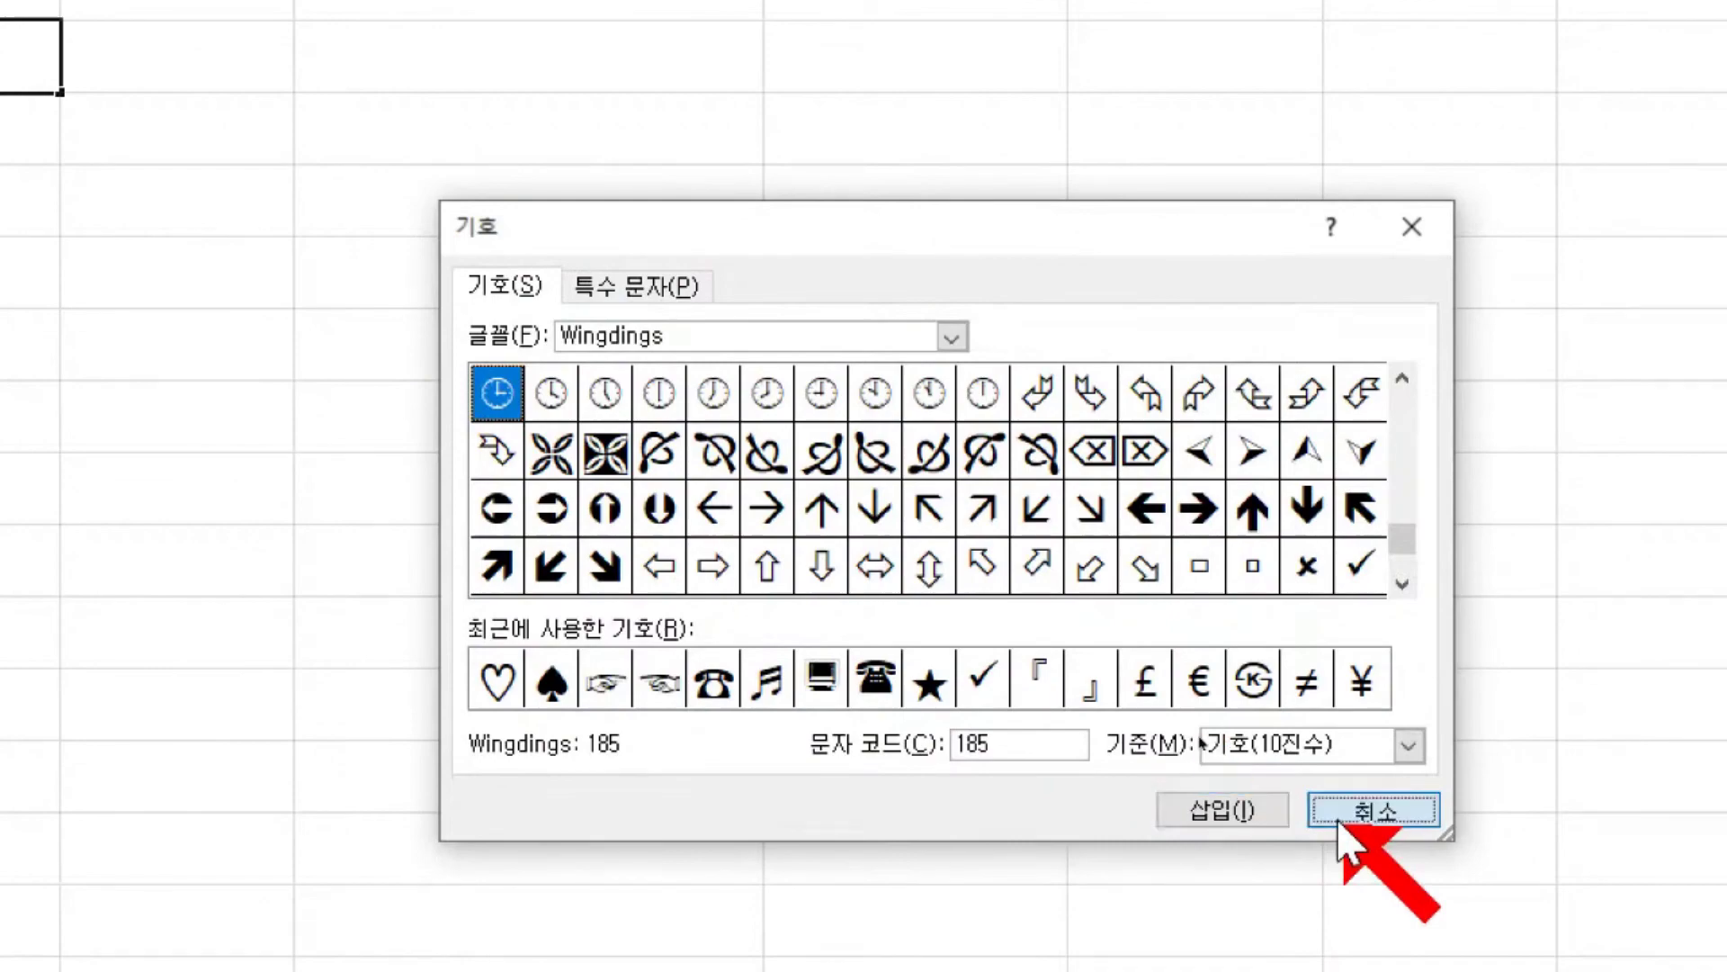
pyautogui.click(1336, 817)
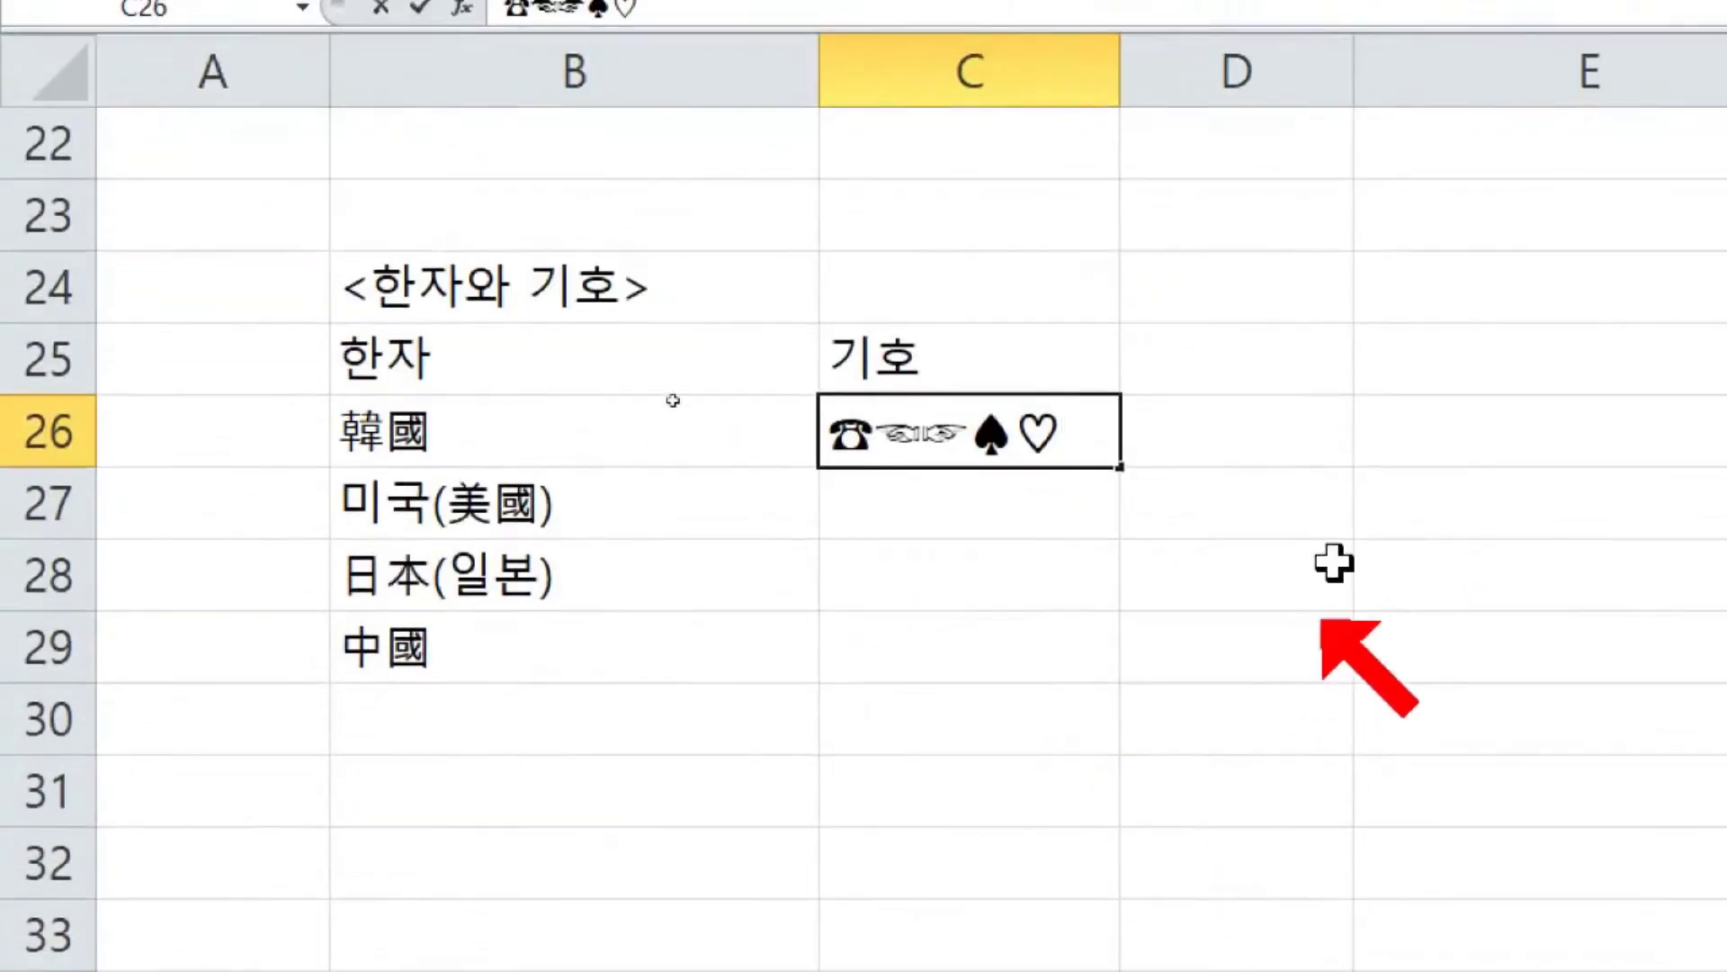
pyautogui.click(1282, 455)
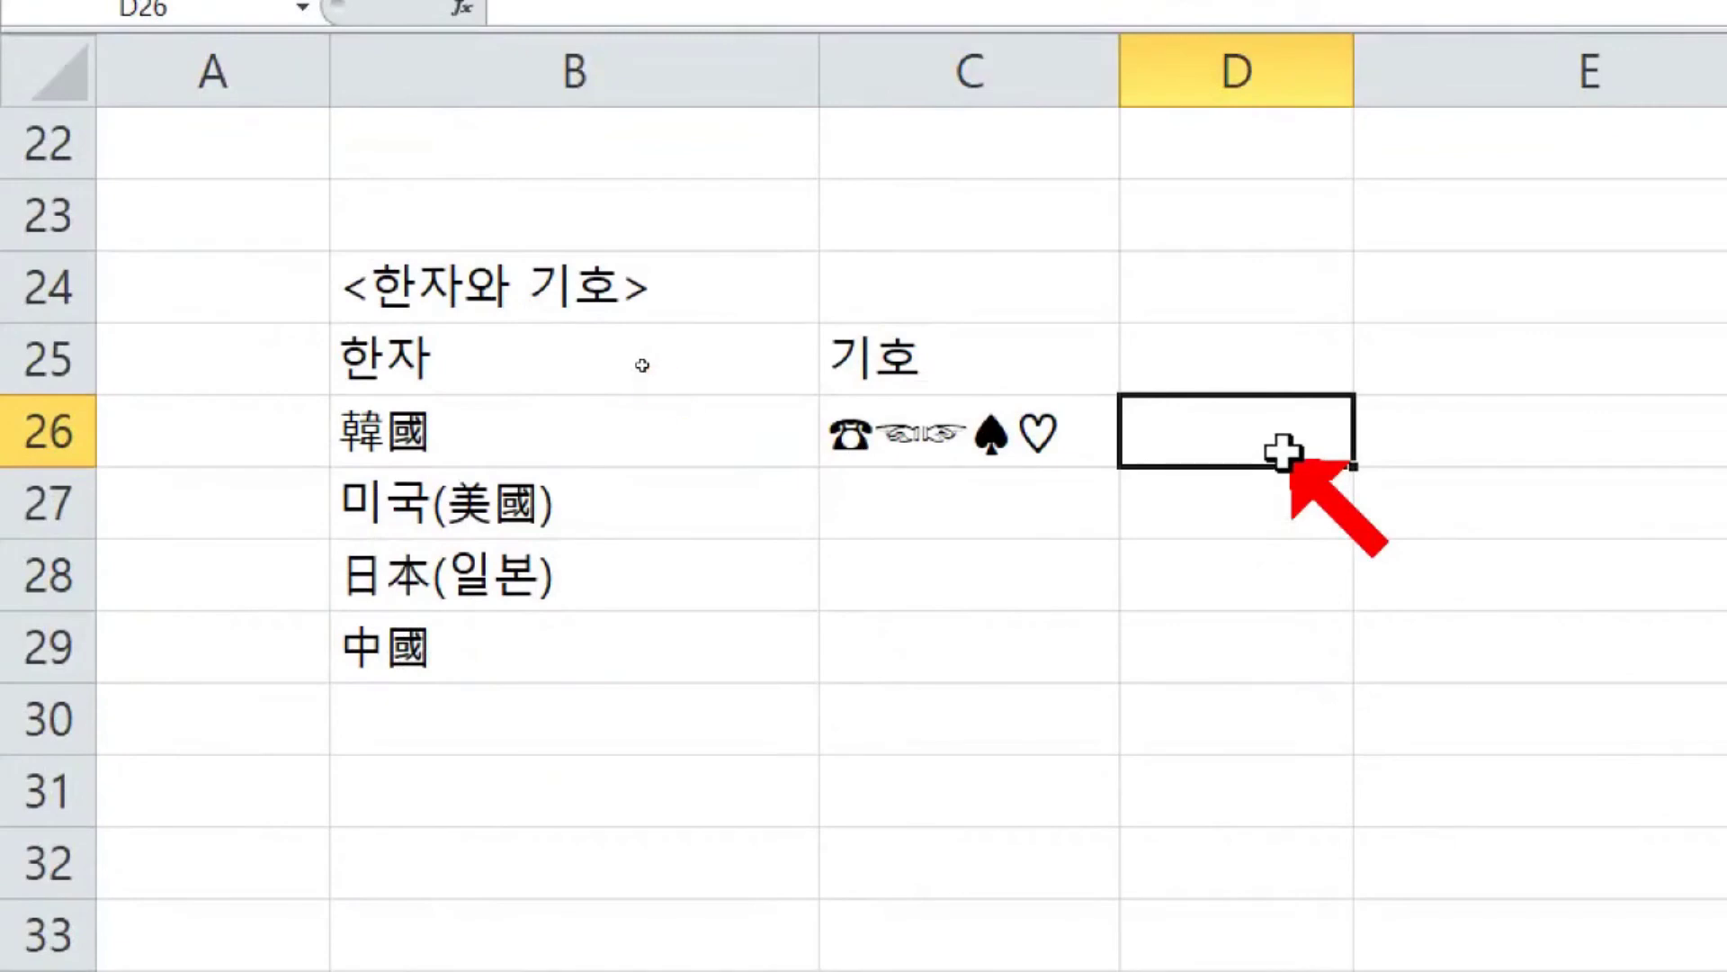
# - Extend the heading in C25 to 기호(삽입>기호) and complete the cell entry
pyautogui.doubleClick(1041, 366)
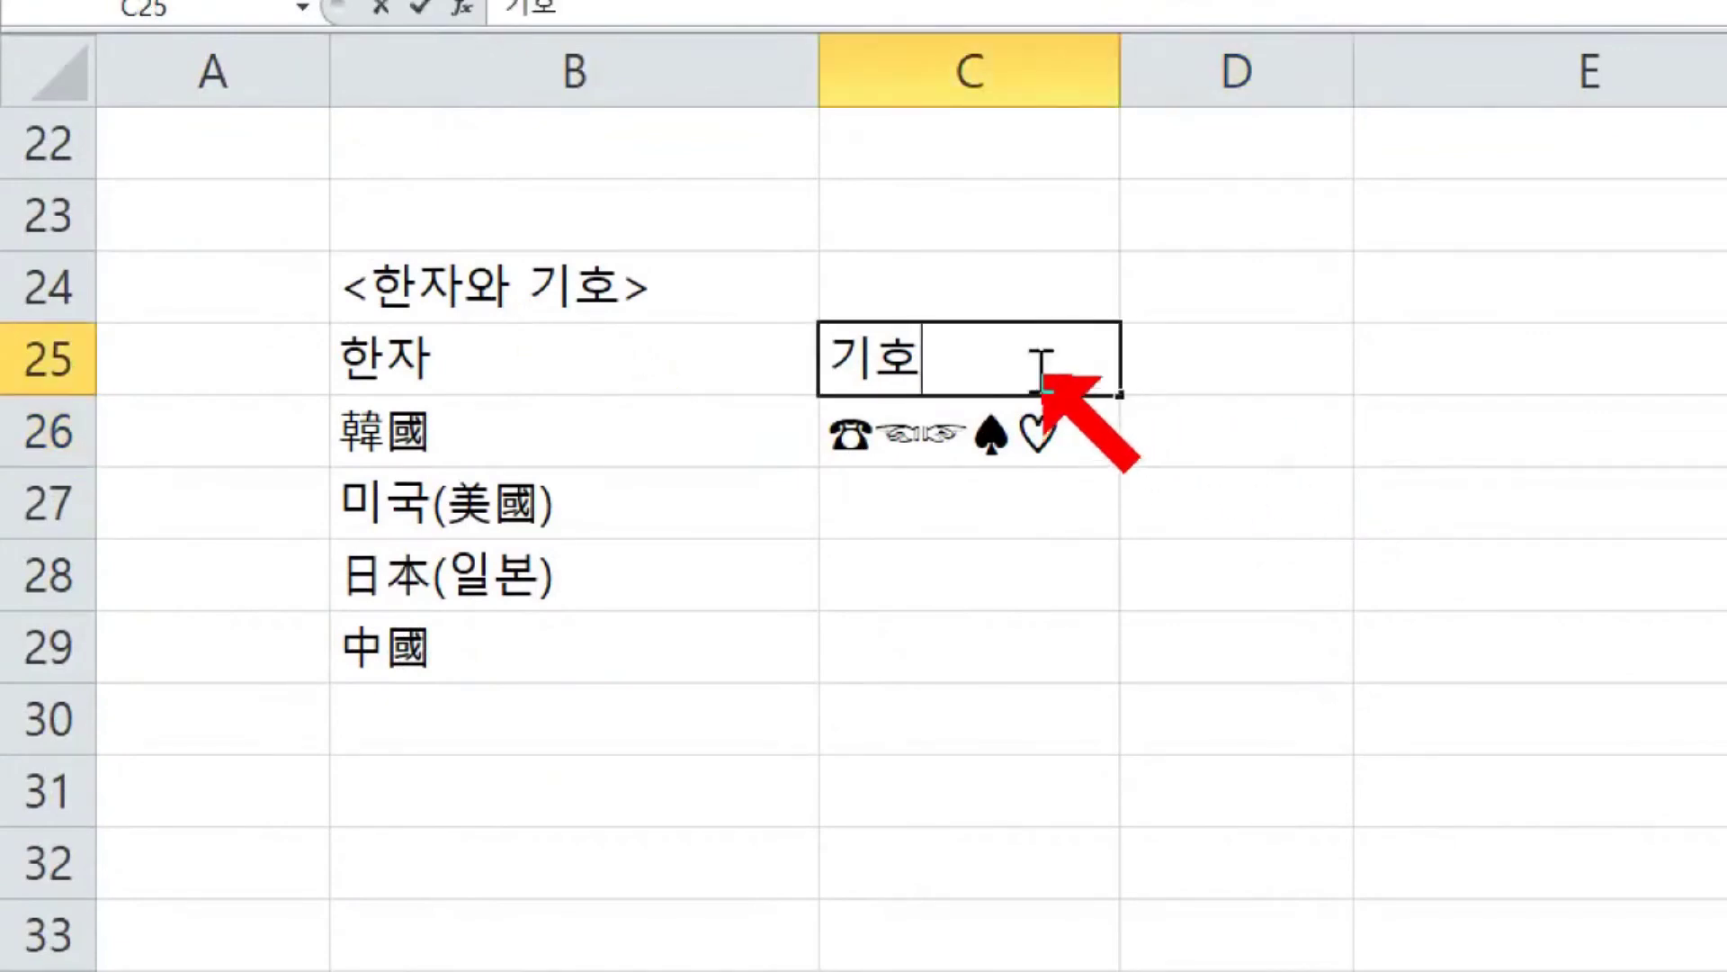
pyautogui.write('삽이ㅂ')
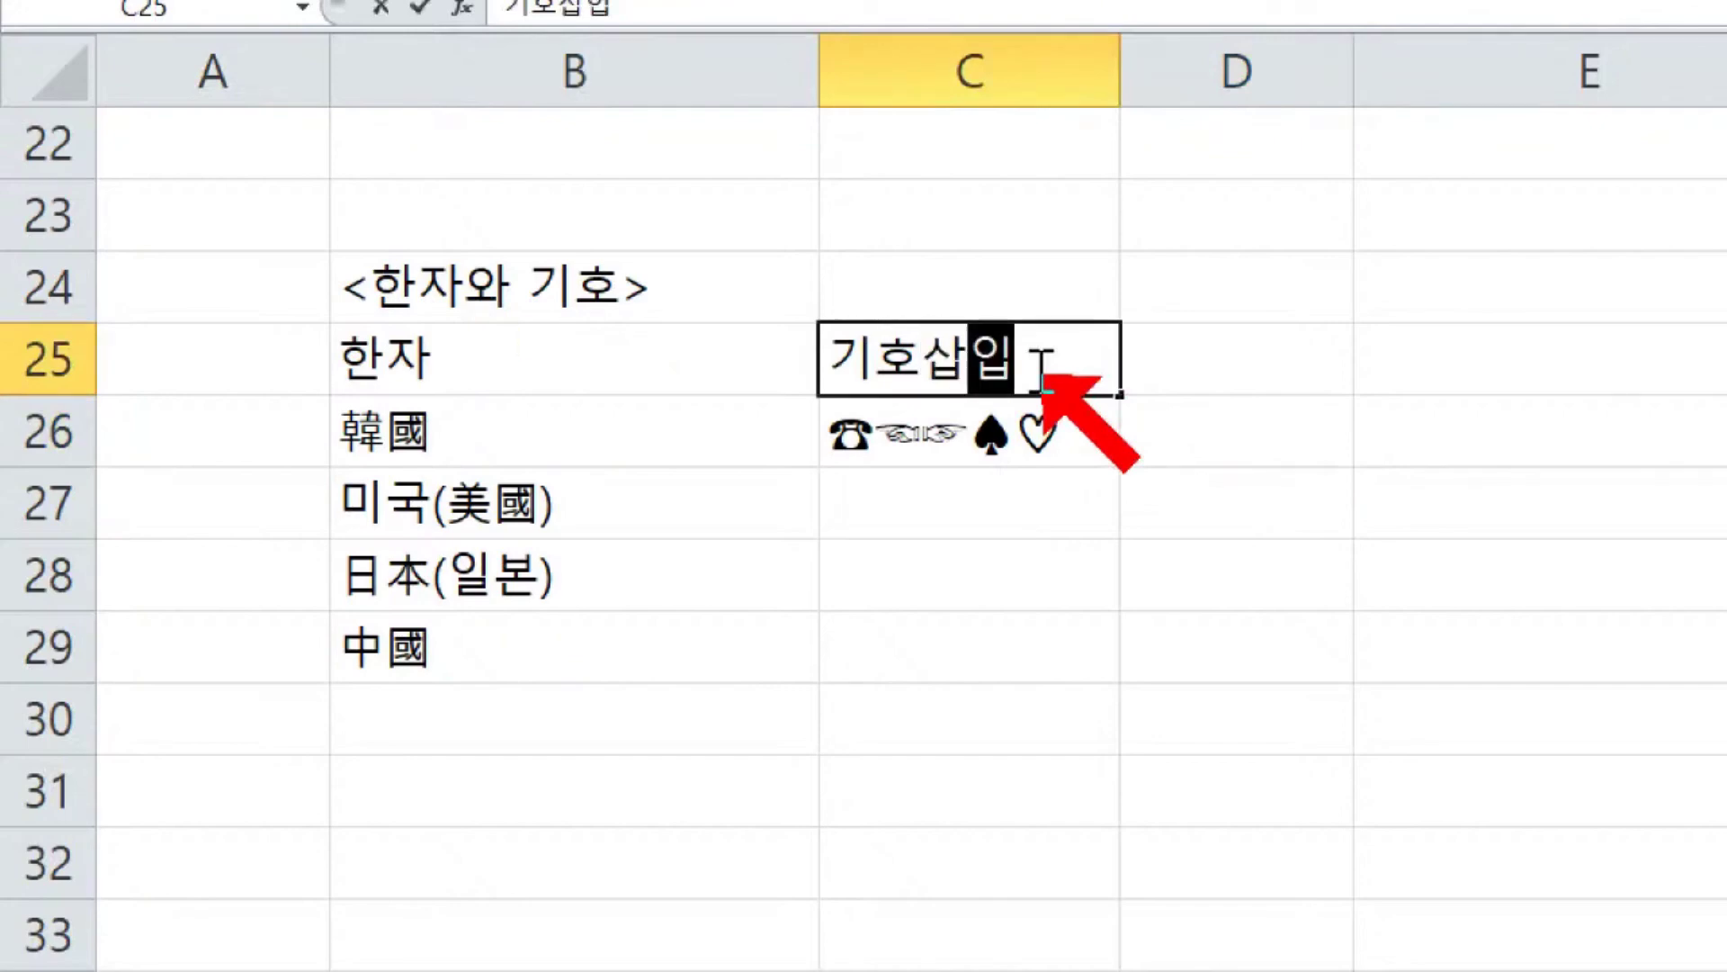
pyautogui.press('BackSpace')
pyautogui.press('BackSpace')
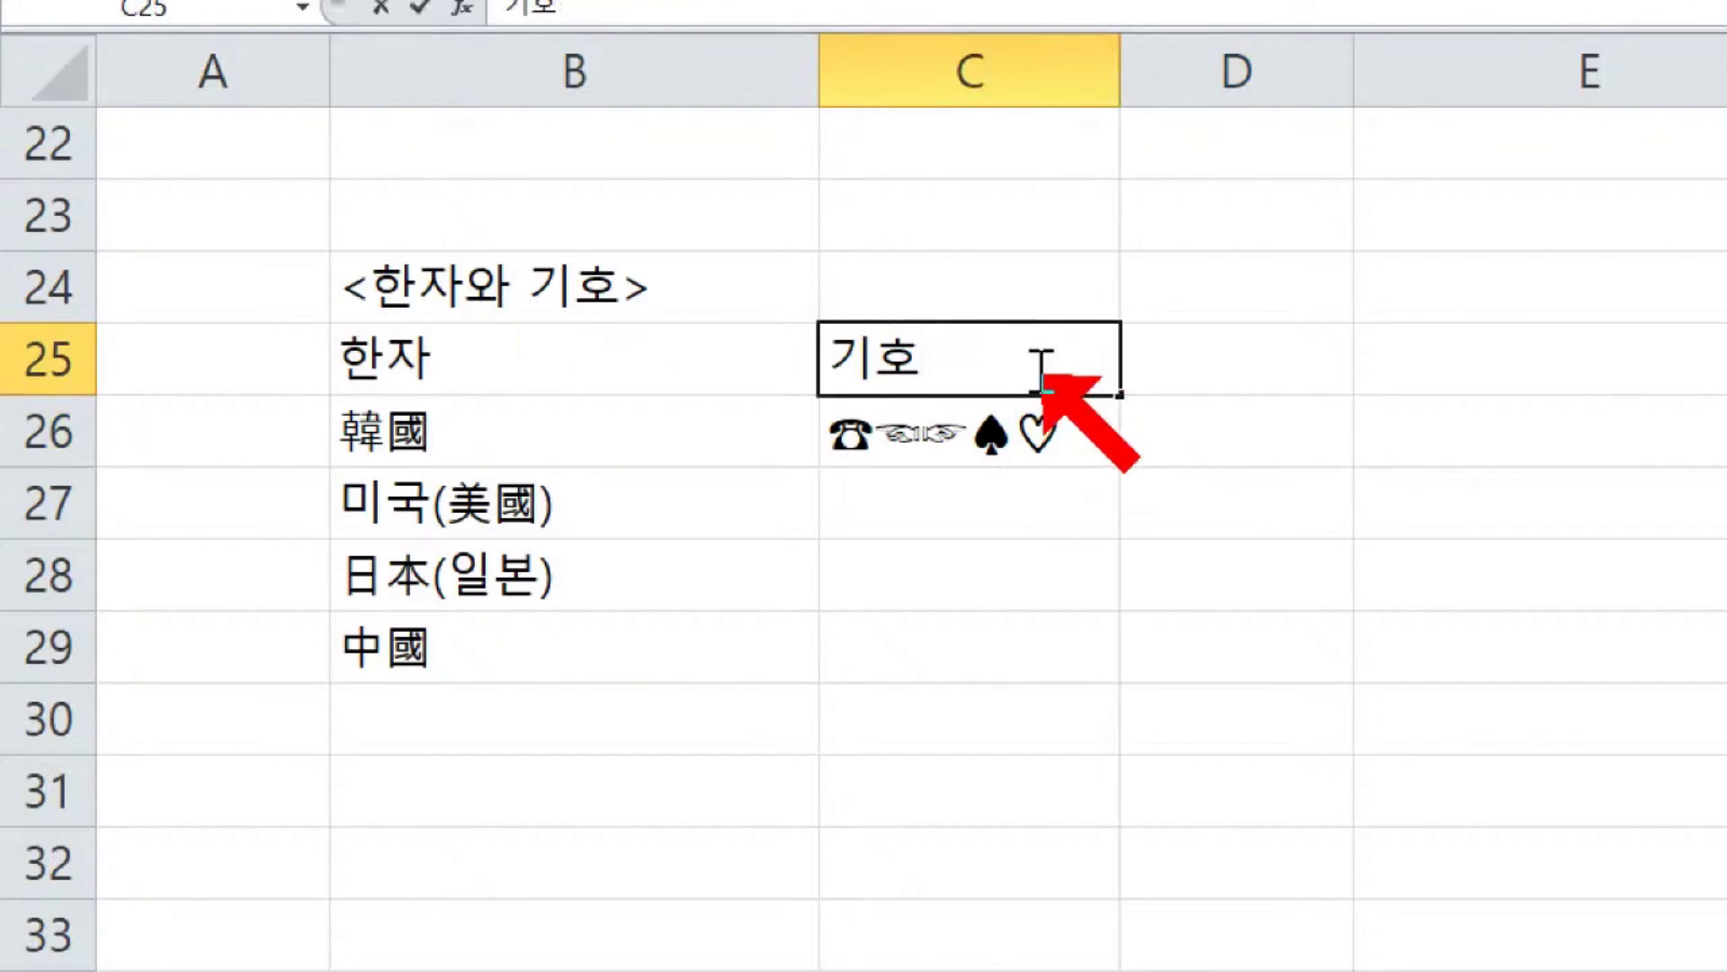
pyautogui.write('(삽')
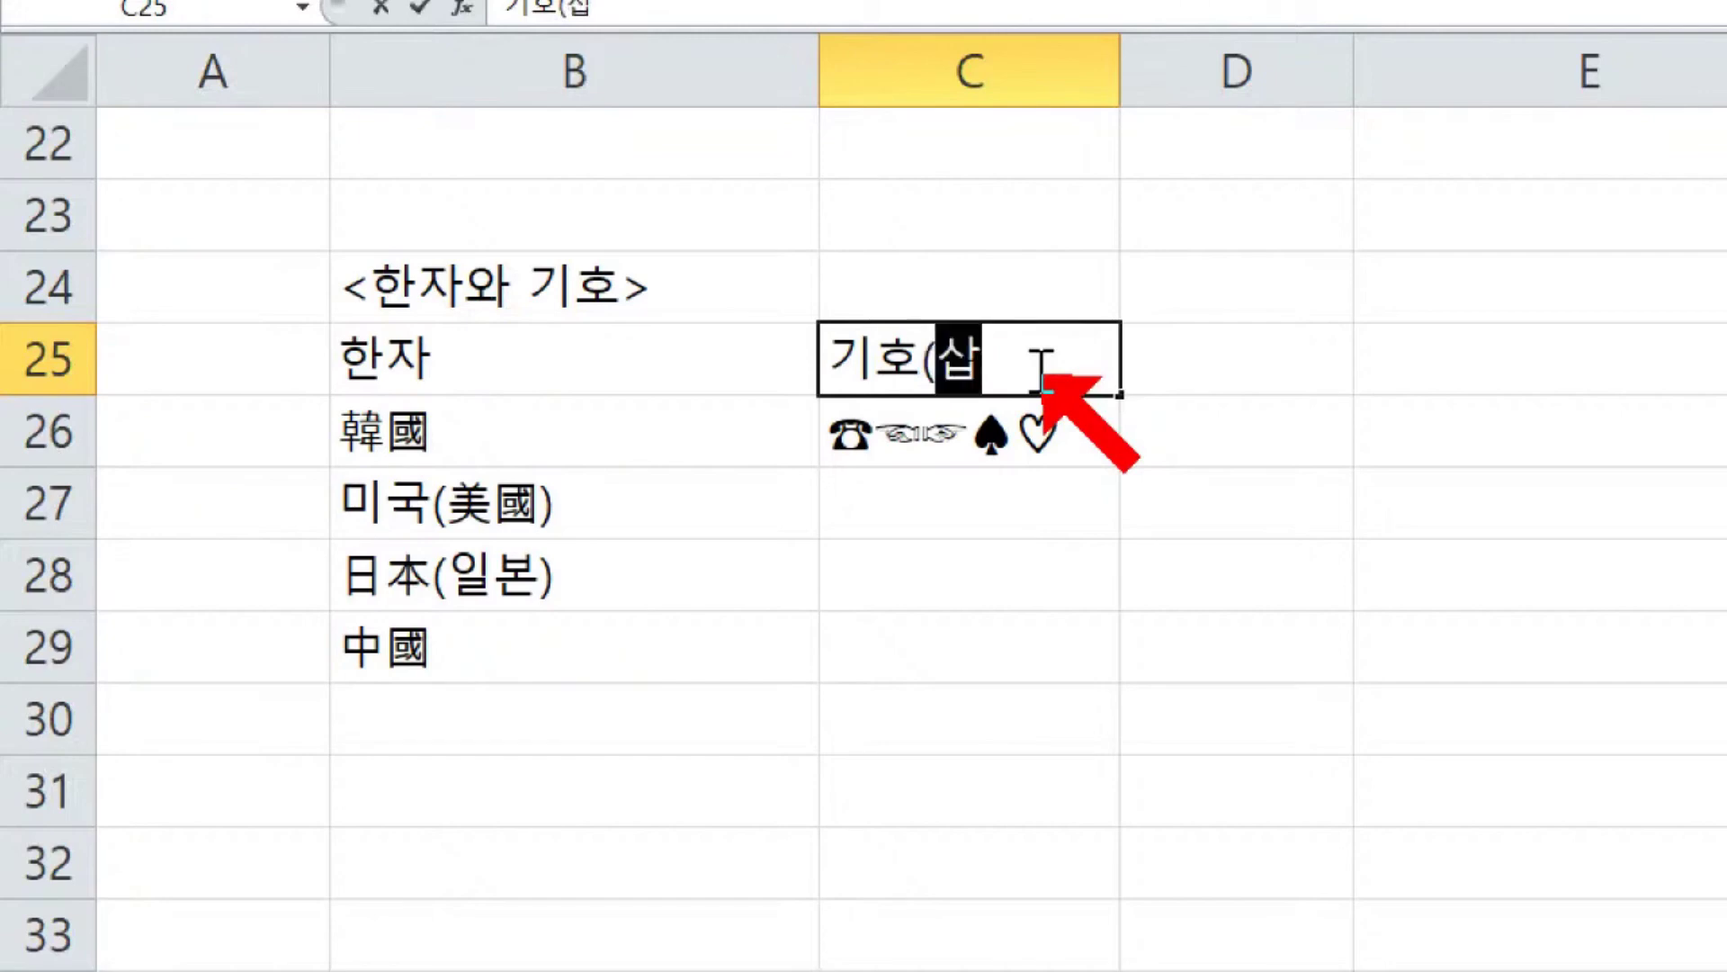
pyautogui.write('입>기호)')
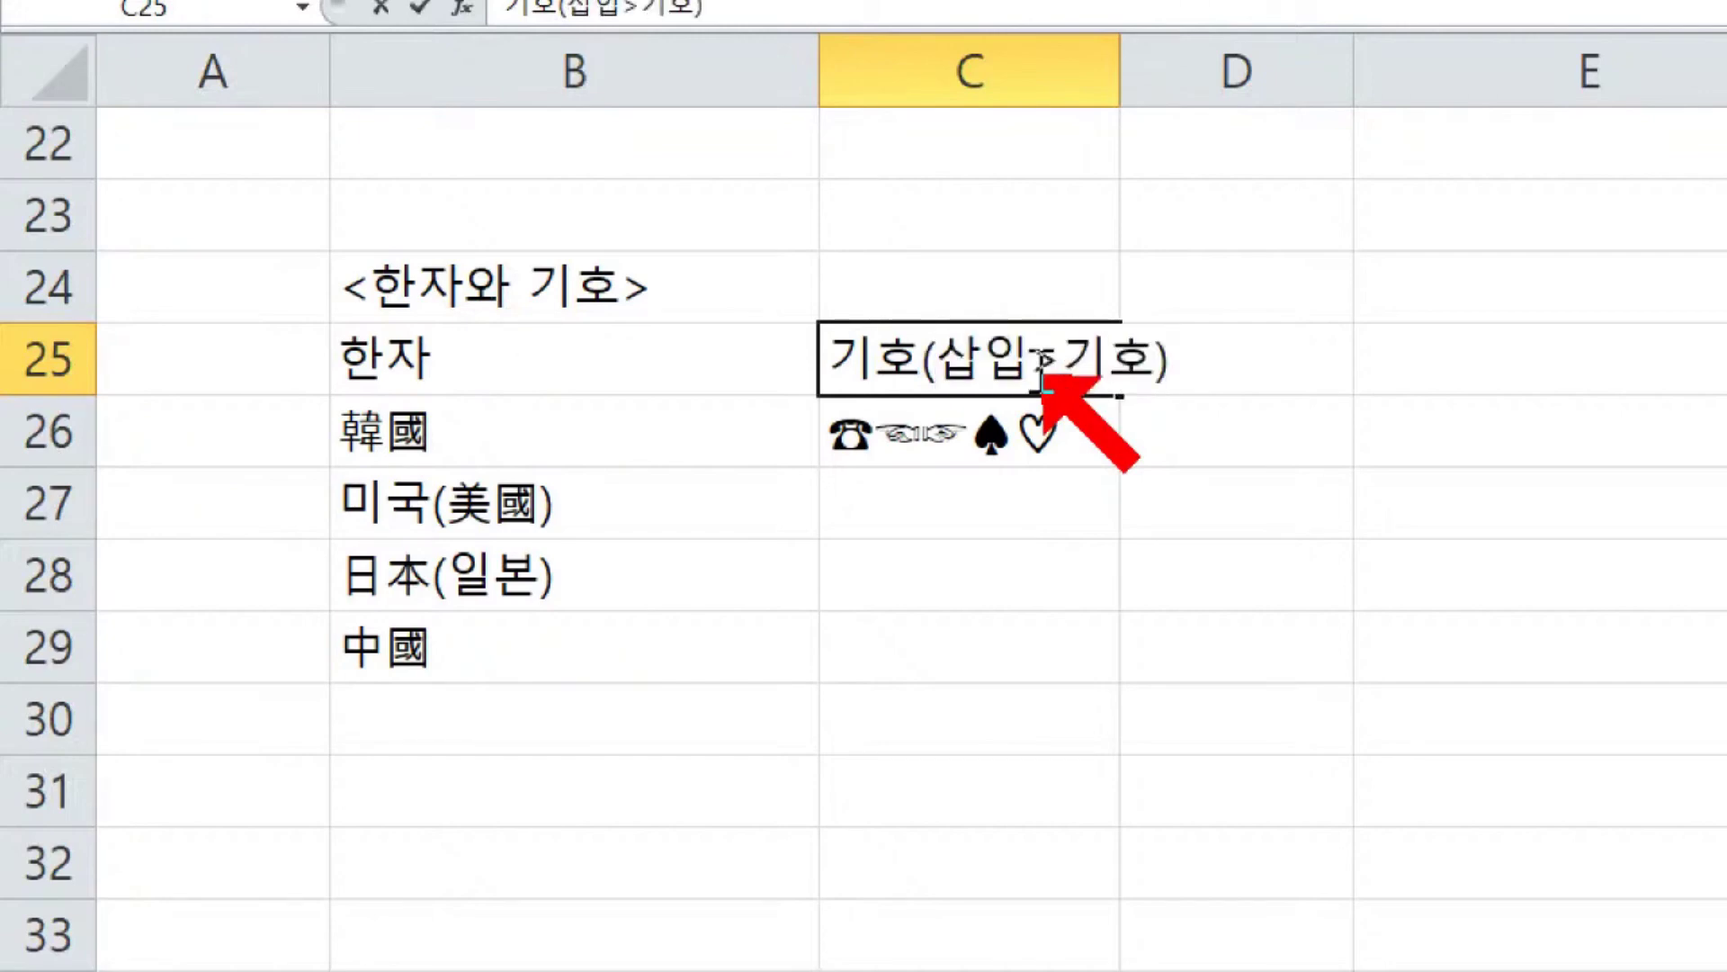
pyautogui.click(1426, 552)
# - Widen column C to fit the heading in C25 and select D25
pyautogui.moveTo(1141, 103); pyautogui.dragTo(1233, 106)
pyautogui.click(1365, 360)
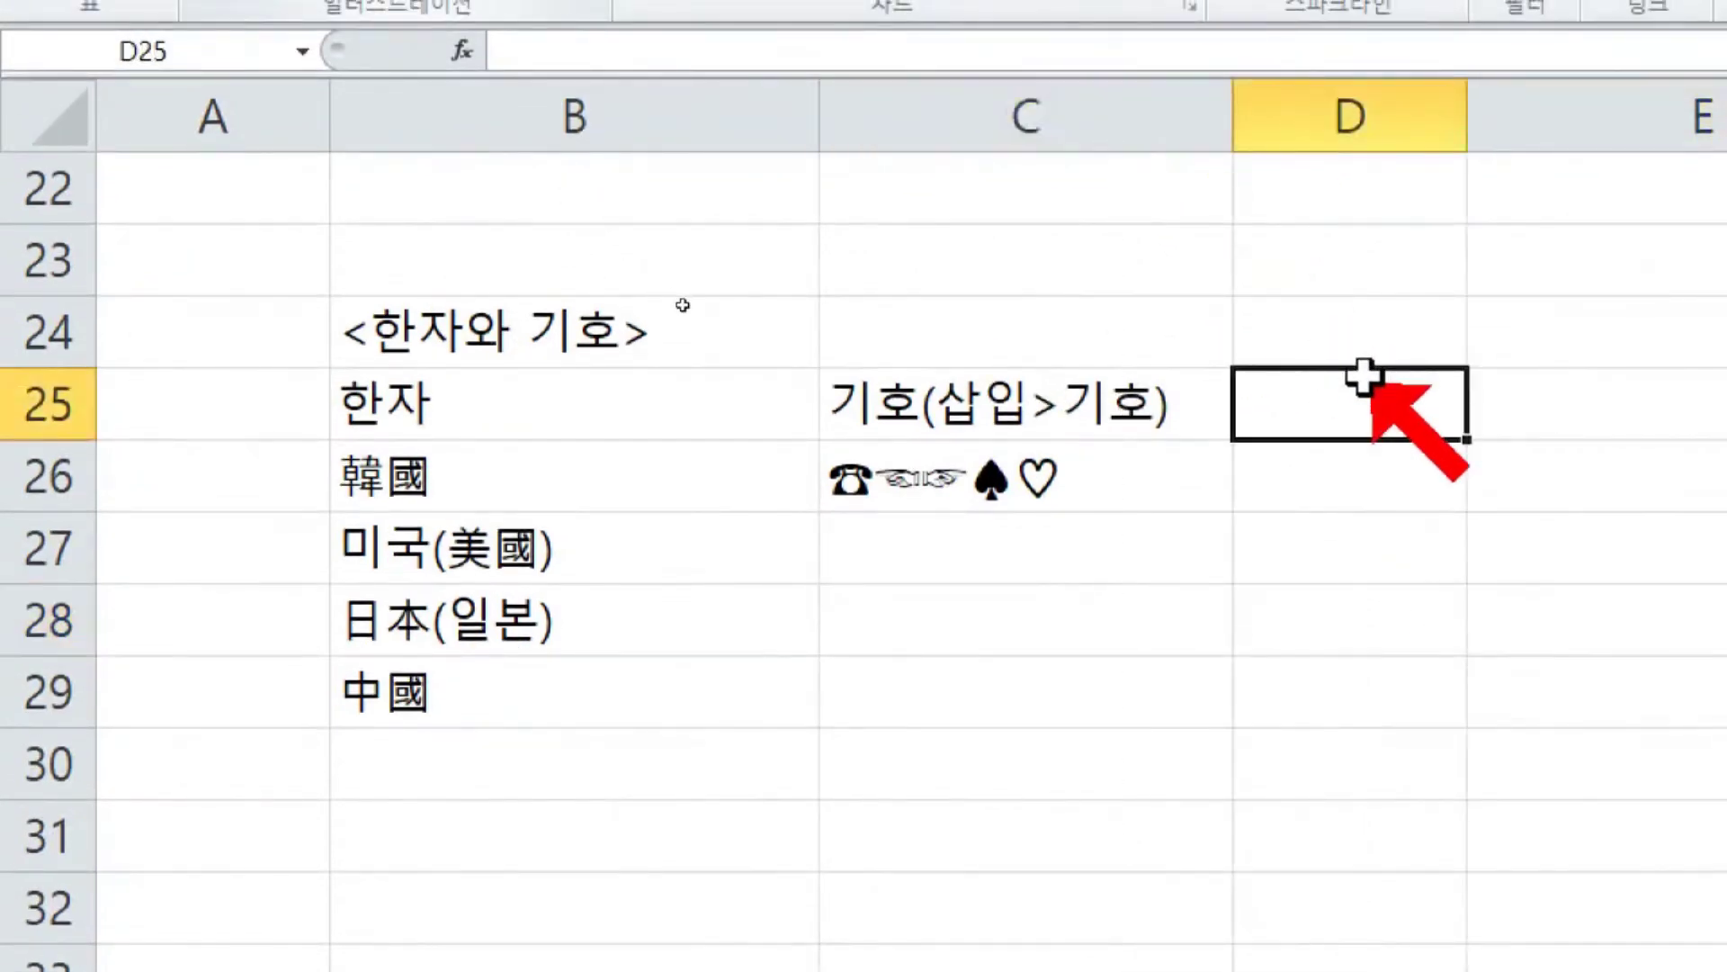
# - Enter the heading 기호(한글의 자음) in D25 and complete the entry
pyautogui.write('기ㅏ')
pyautogui.press('BackSpace')
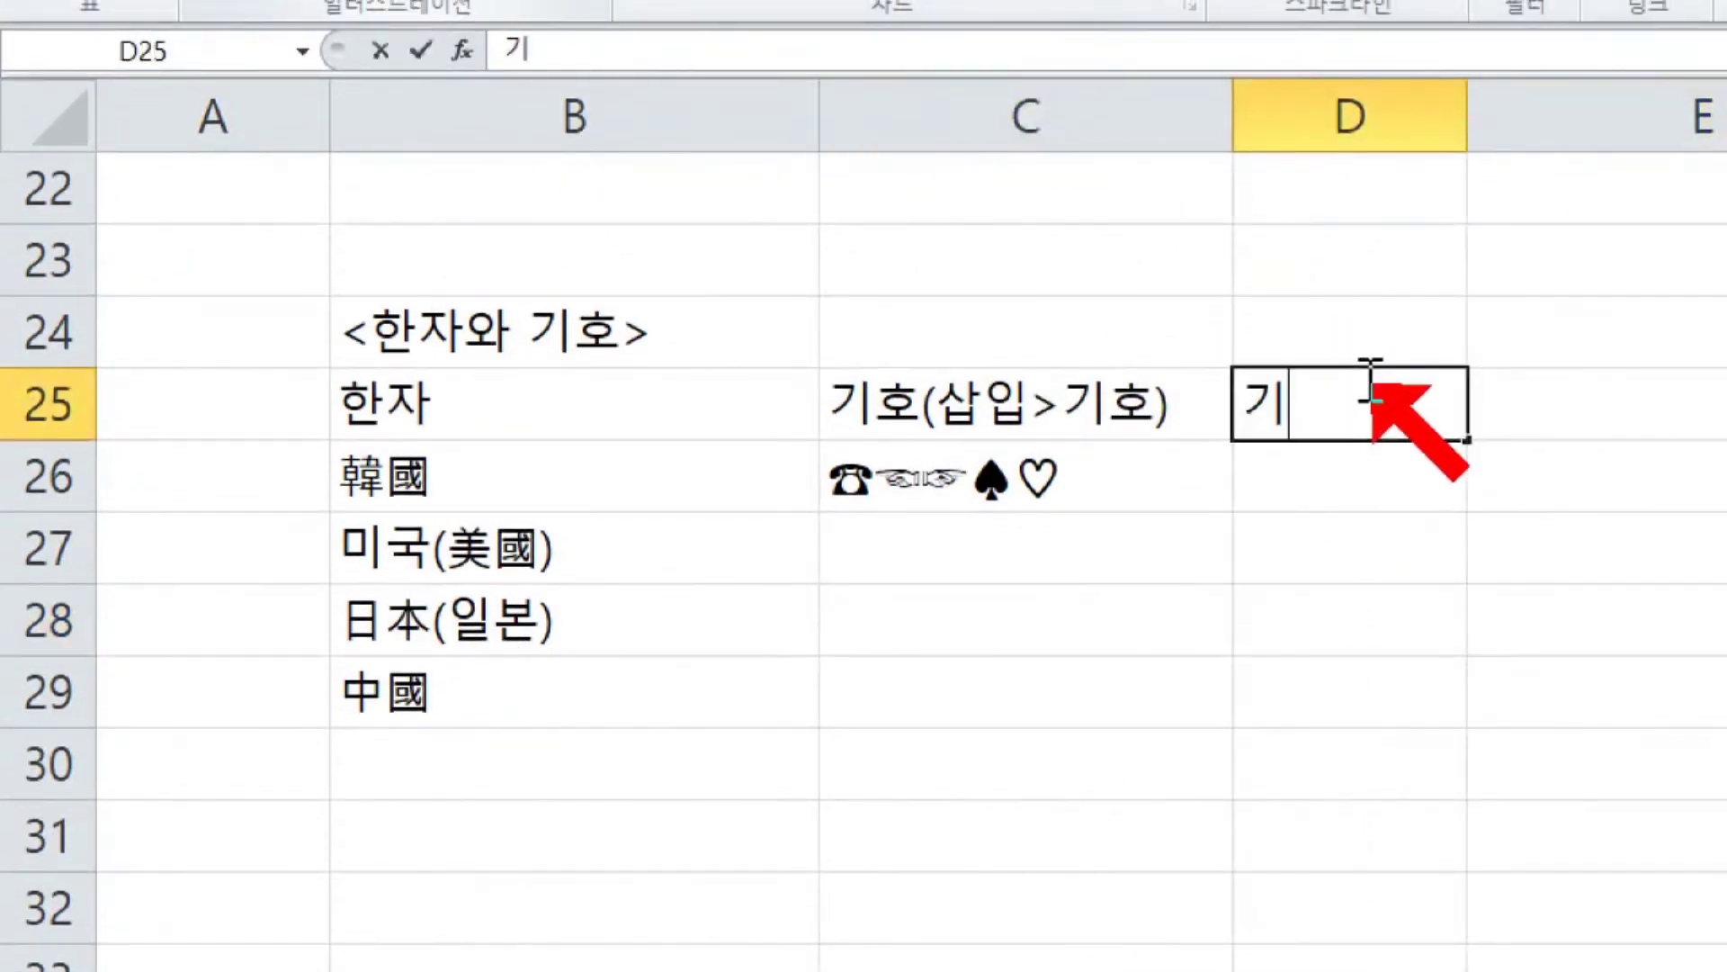
pyautogui.write('호(')
pyautogui.write('한글으')
pyautogui.write('ㅣ 자음)')
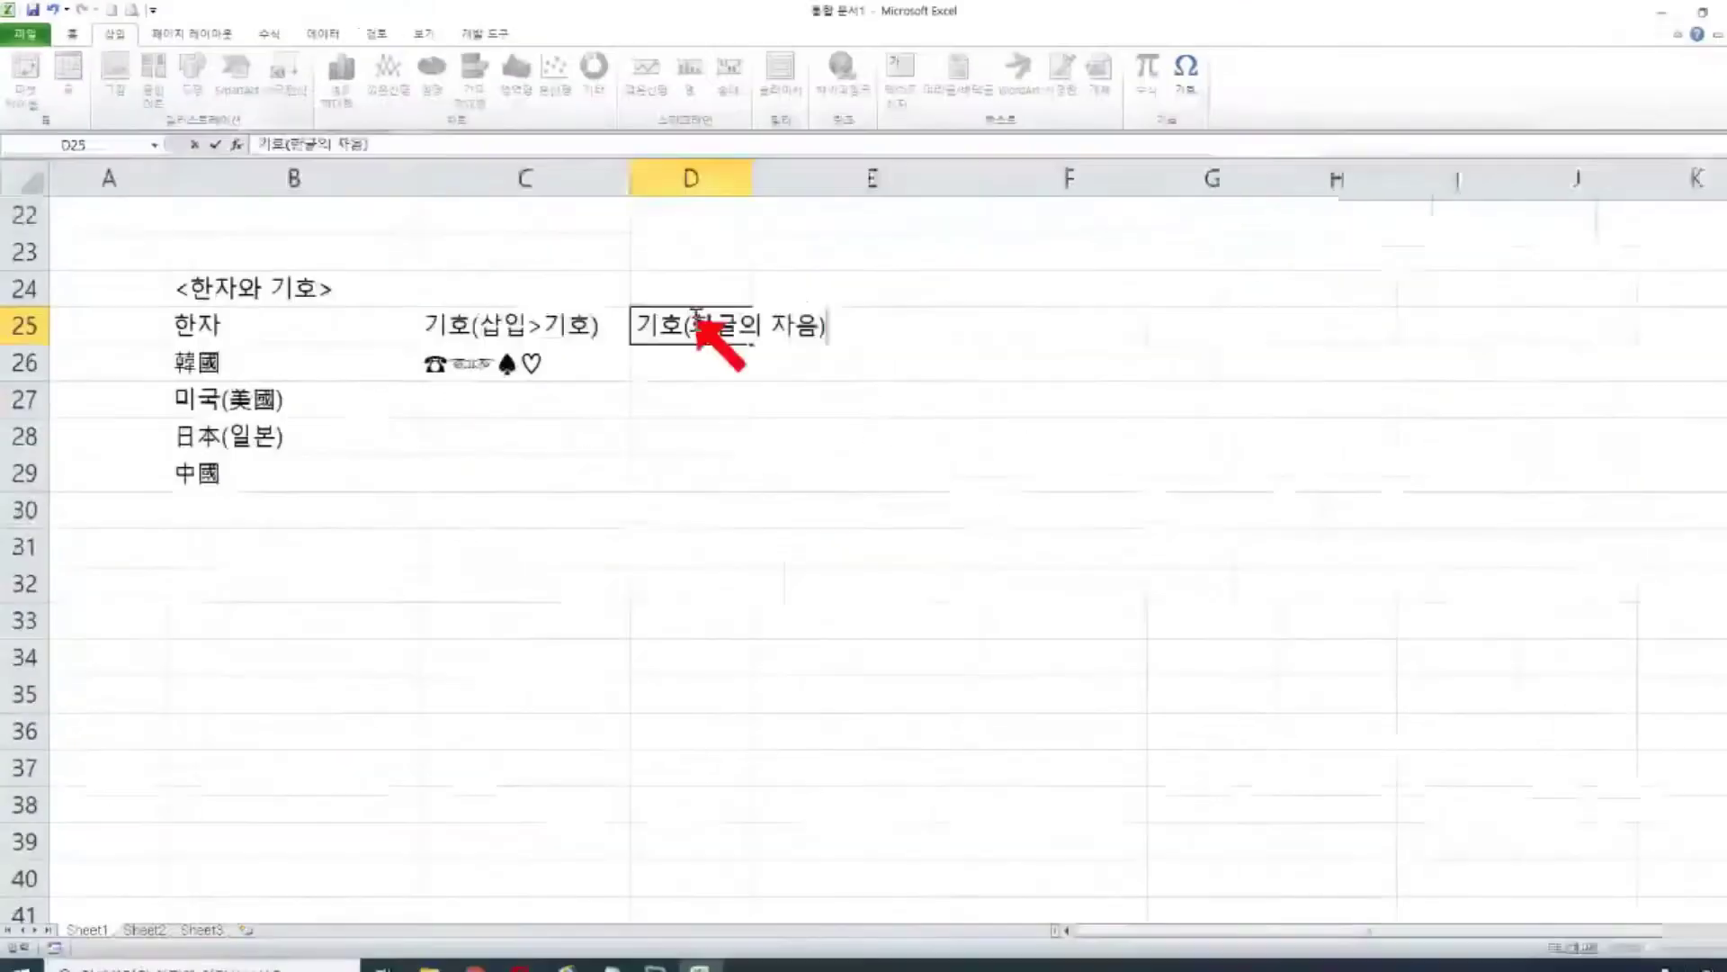
pyautogui.click(921, 466)
# - Switch to the Notepad lesson notes and delete the heading line 4. 채우기 기본 below the symbol notes
pyautogui.moveTo(596, 954)
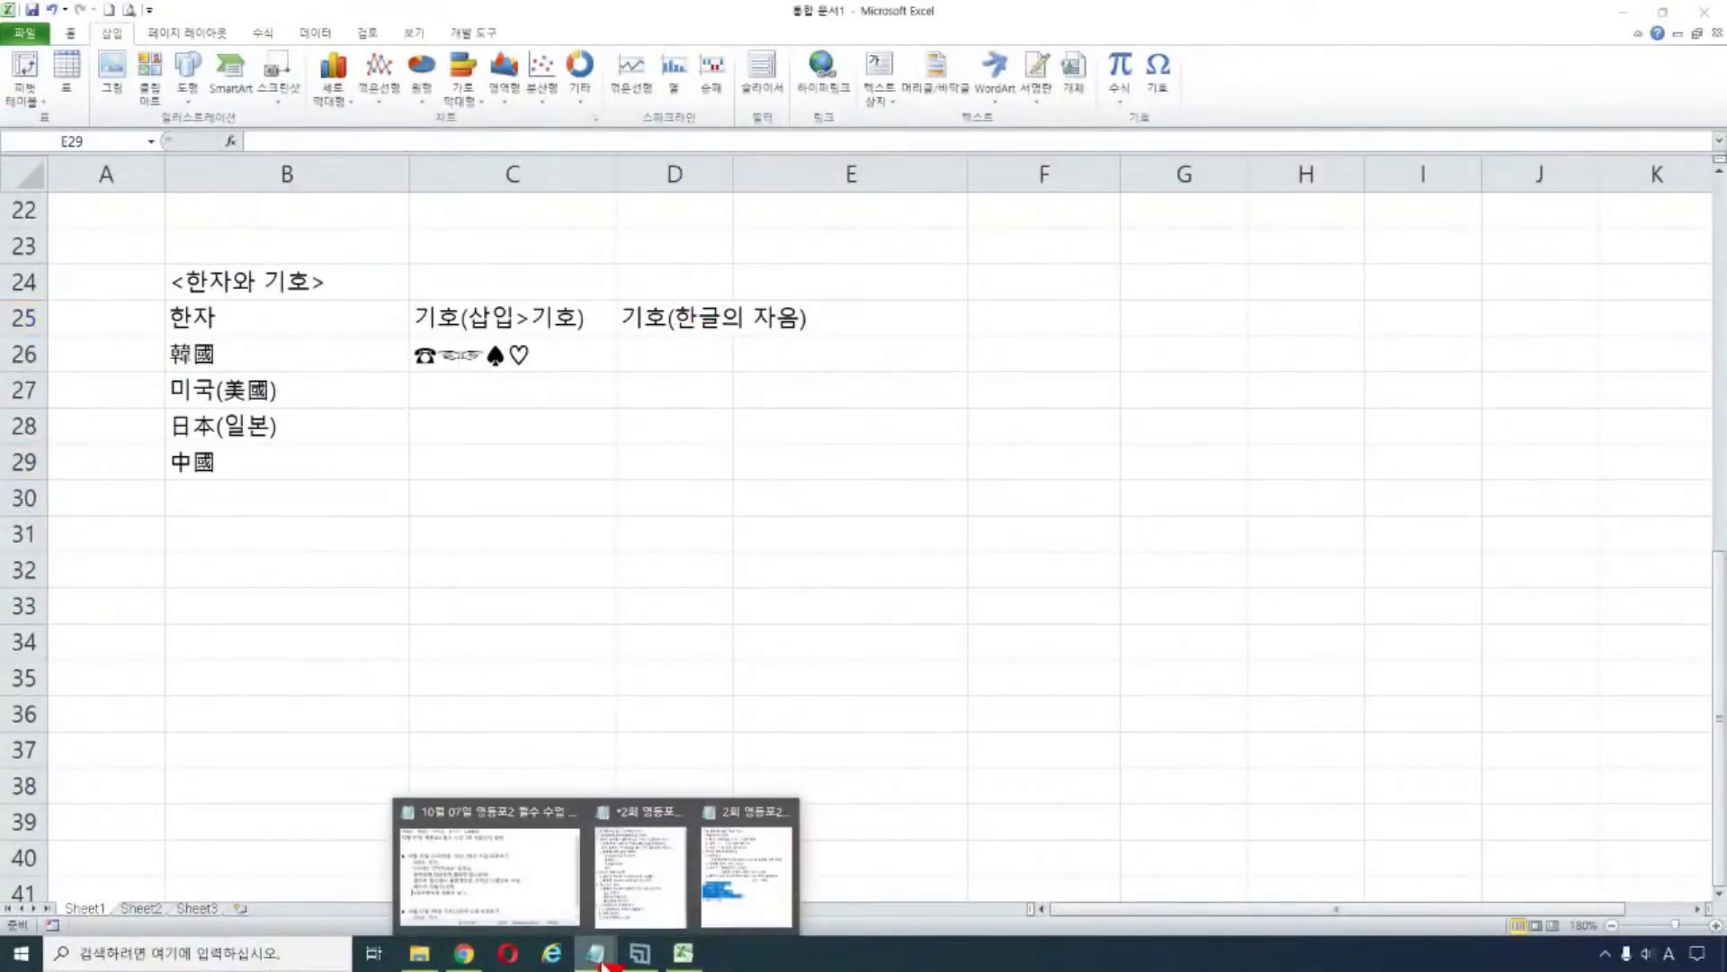
pyautogui.click(720, 900)
pyautogui.click(1386, 612)
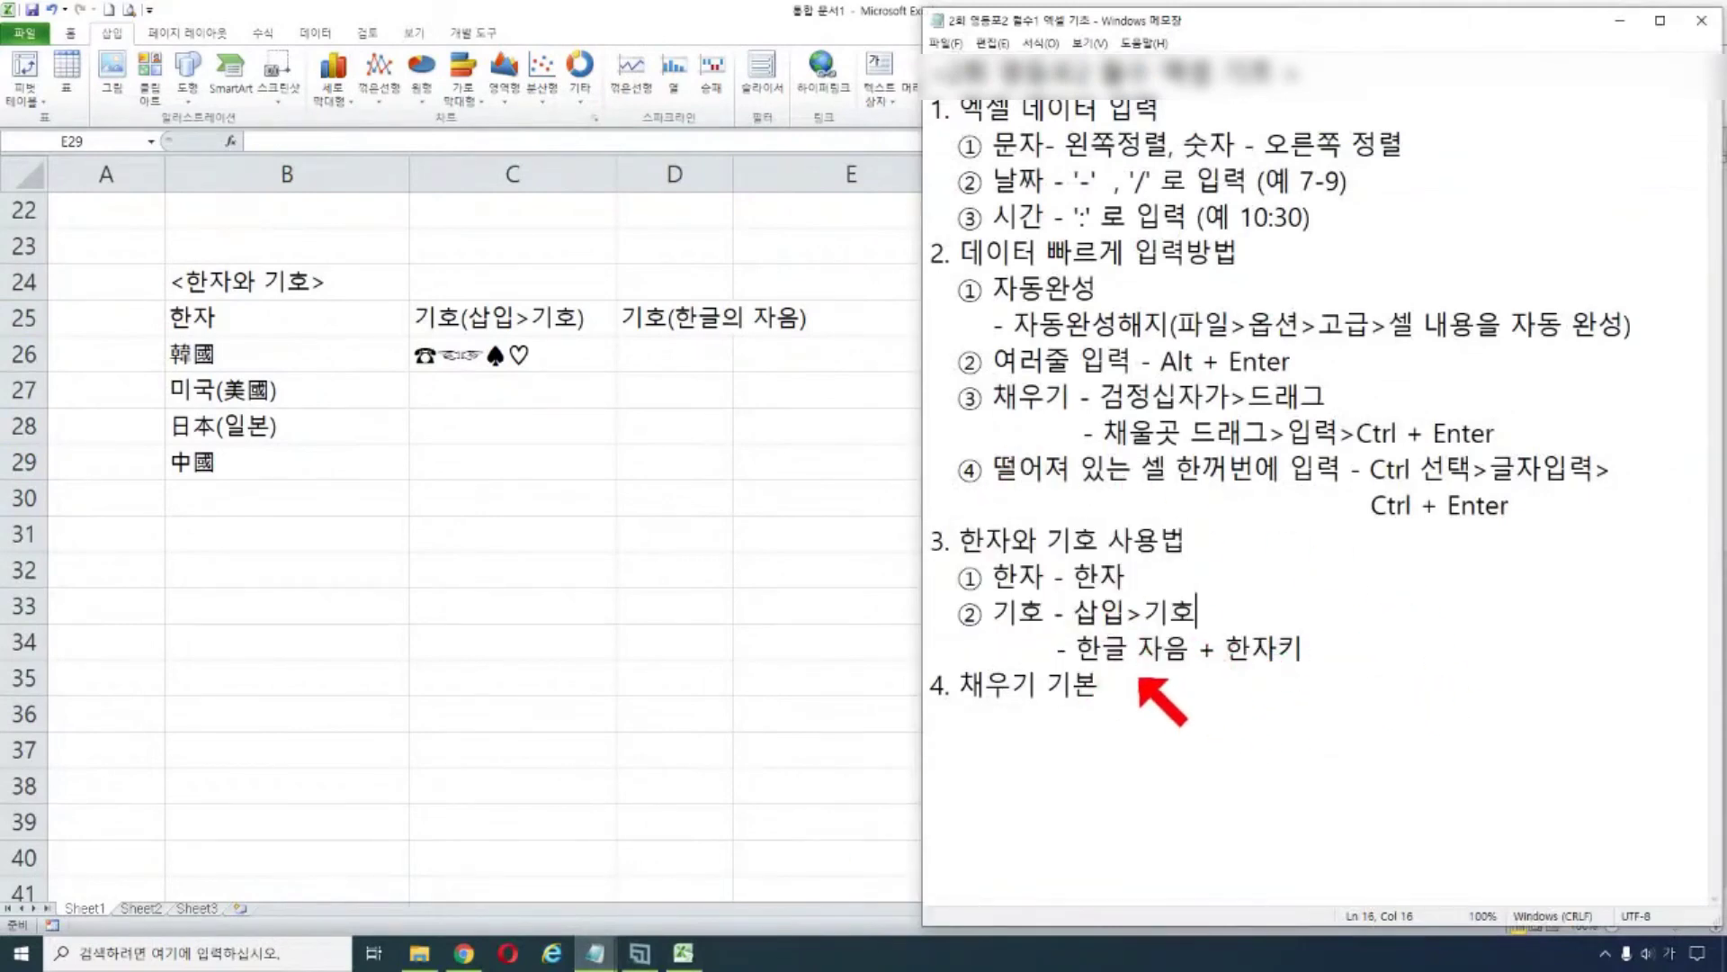
pyautogui.moveTo(1078, 648); pyautogui.dragTo(1314, 648)
pyautogui.moveTo(1102, 685); pyautogui.dragTo(883, 688)
pyautogui.press('Delete')
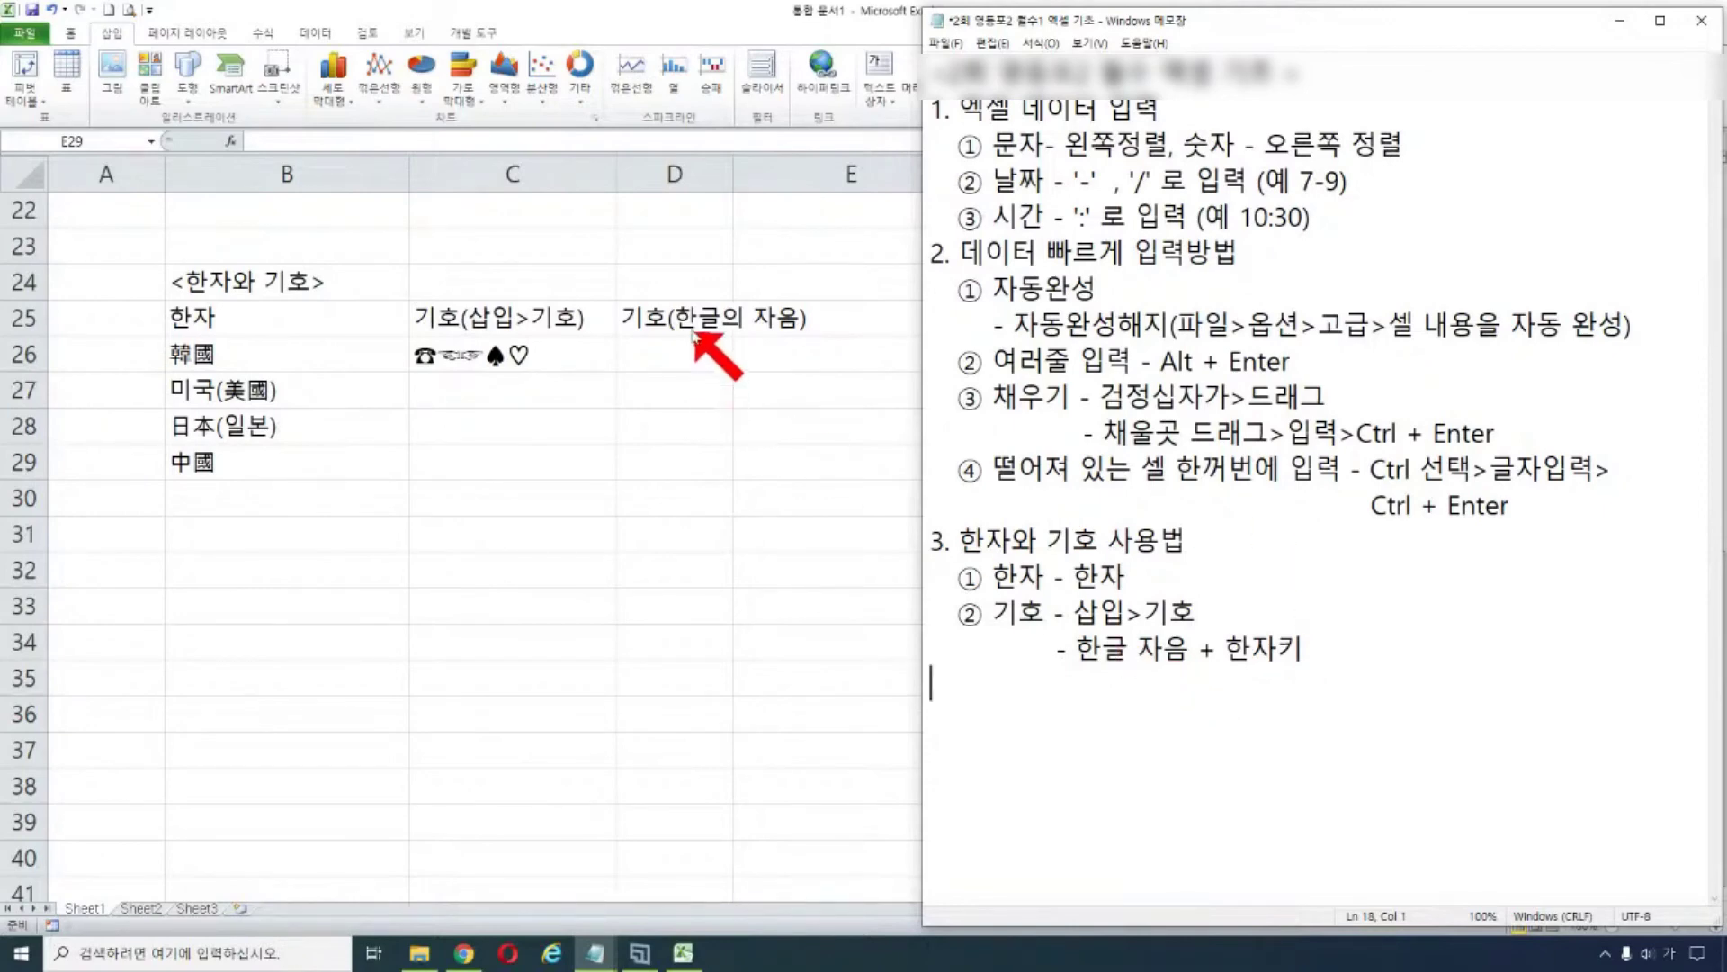
# - Back in Excel, shorten the heading in D25 to 기호(한글자음) and fit column D to its contents
pyautogui.click(746, 323)
pyautogui.doubleClick(749, 325)
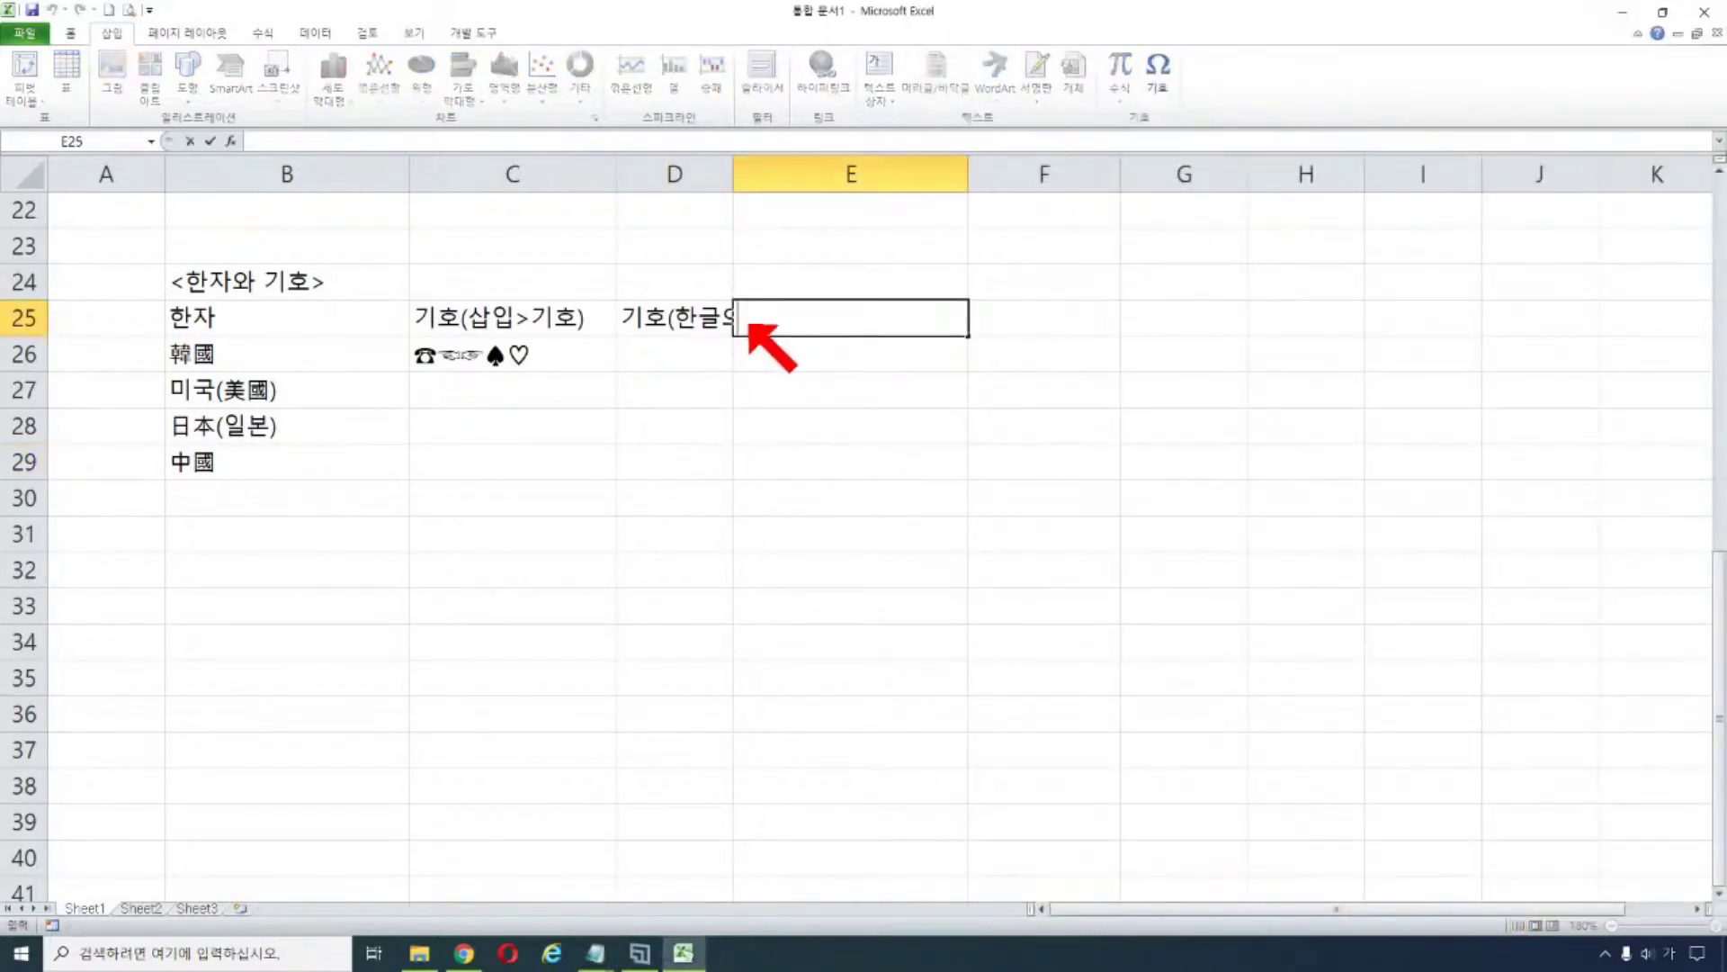
pyautogui.click(730, 320)
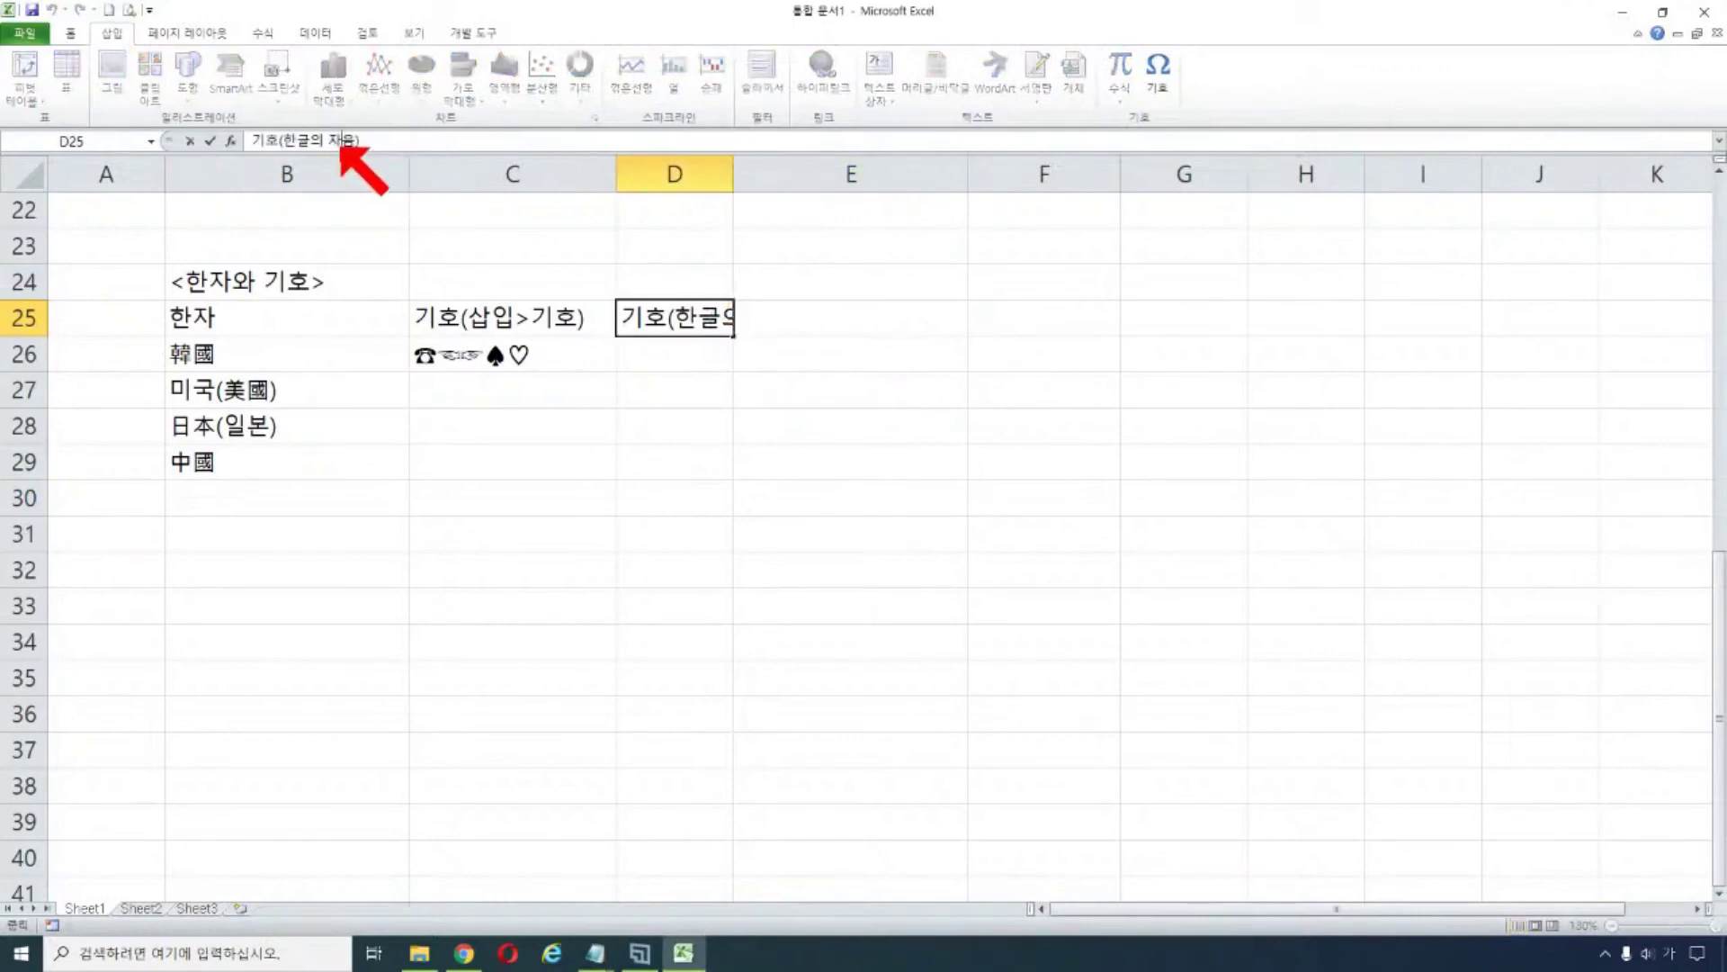
pyautogui.click(329, 141)
pyautogui.press('BackSpace')
pyautogui.press('BackSpace')
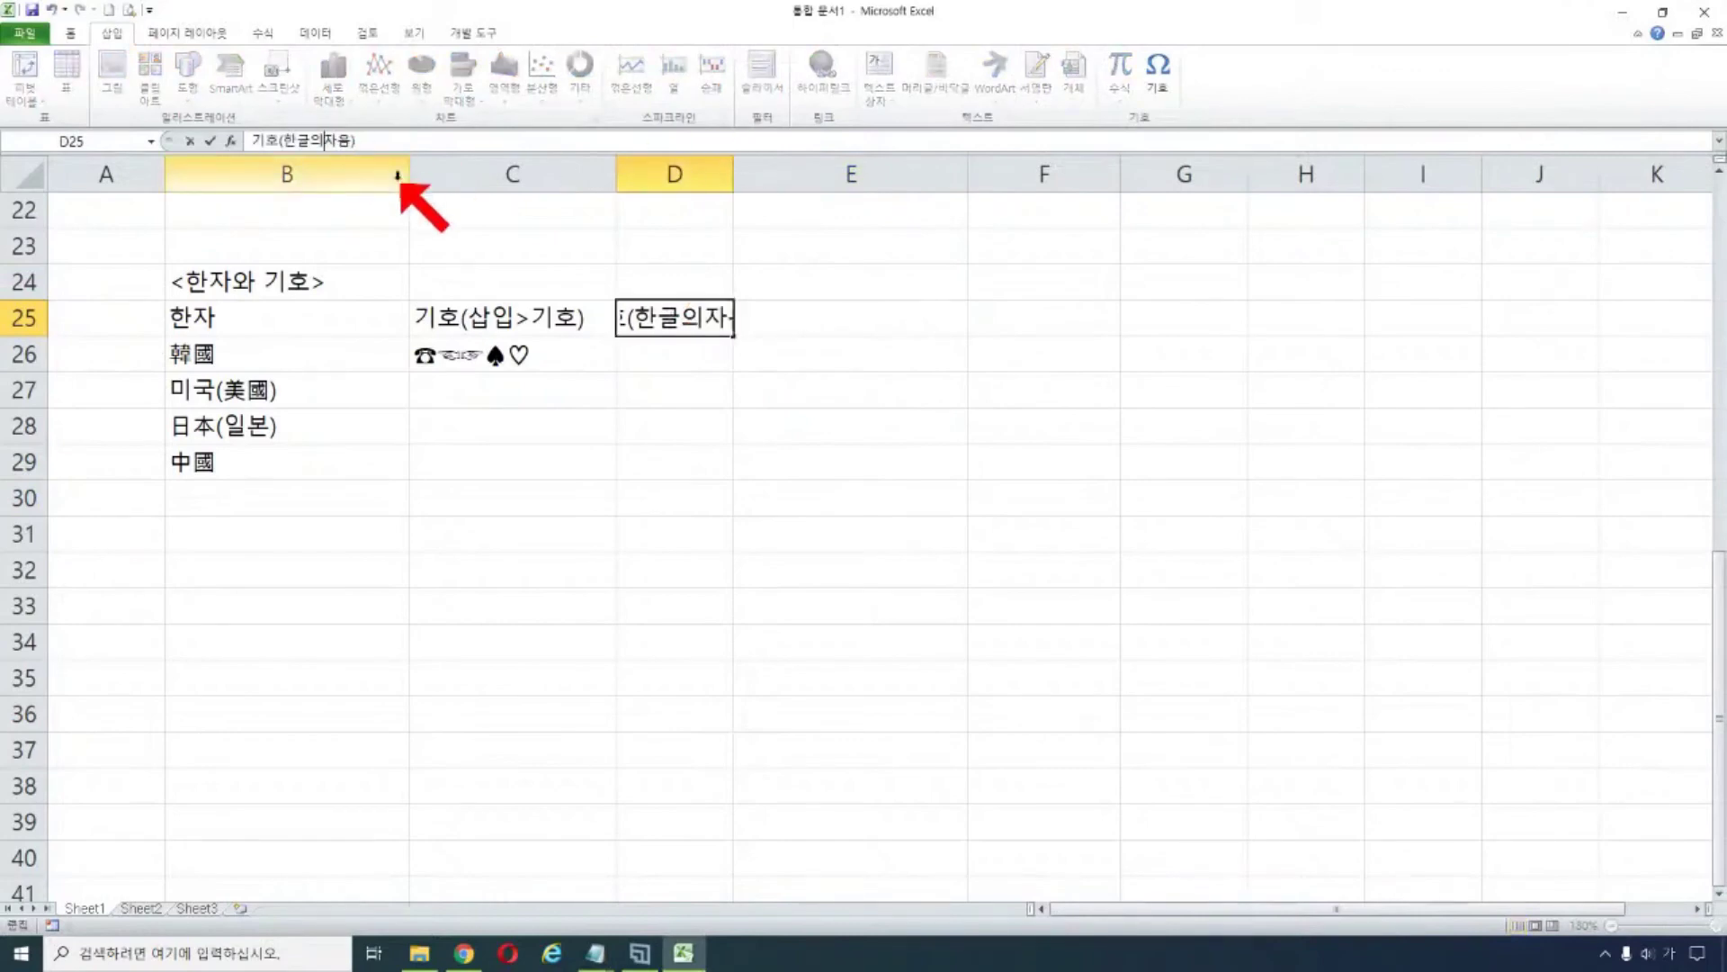
pyautogui.click(723, 177)
pyautogui.doubleClick(733, 176)
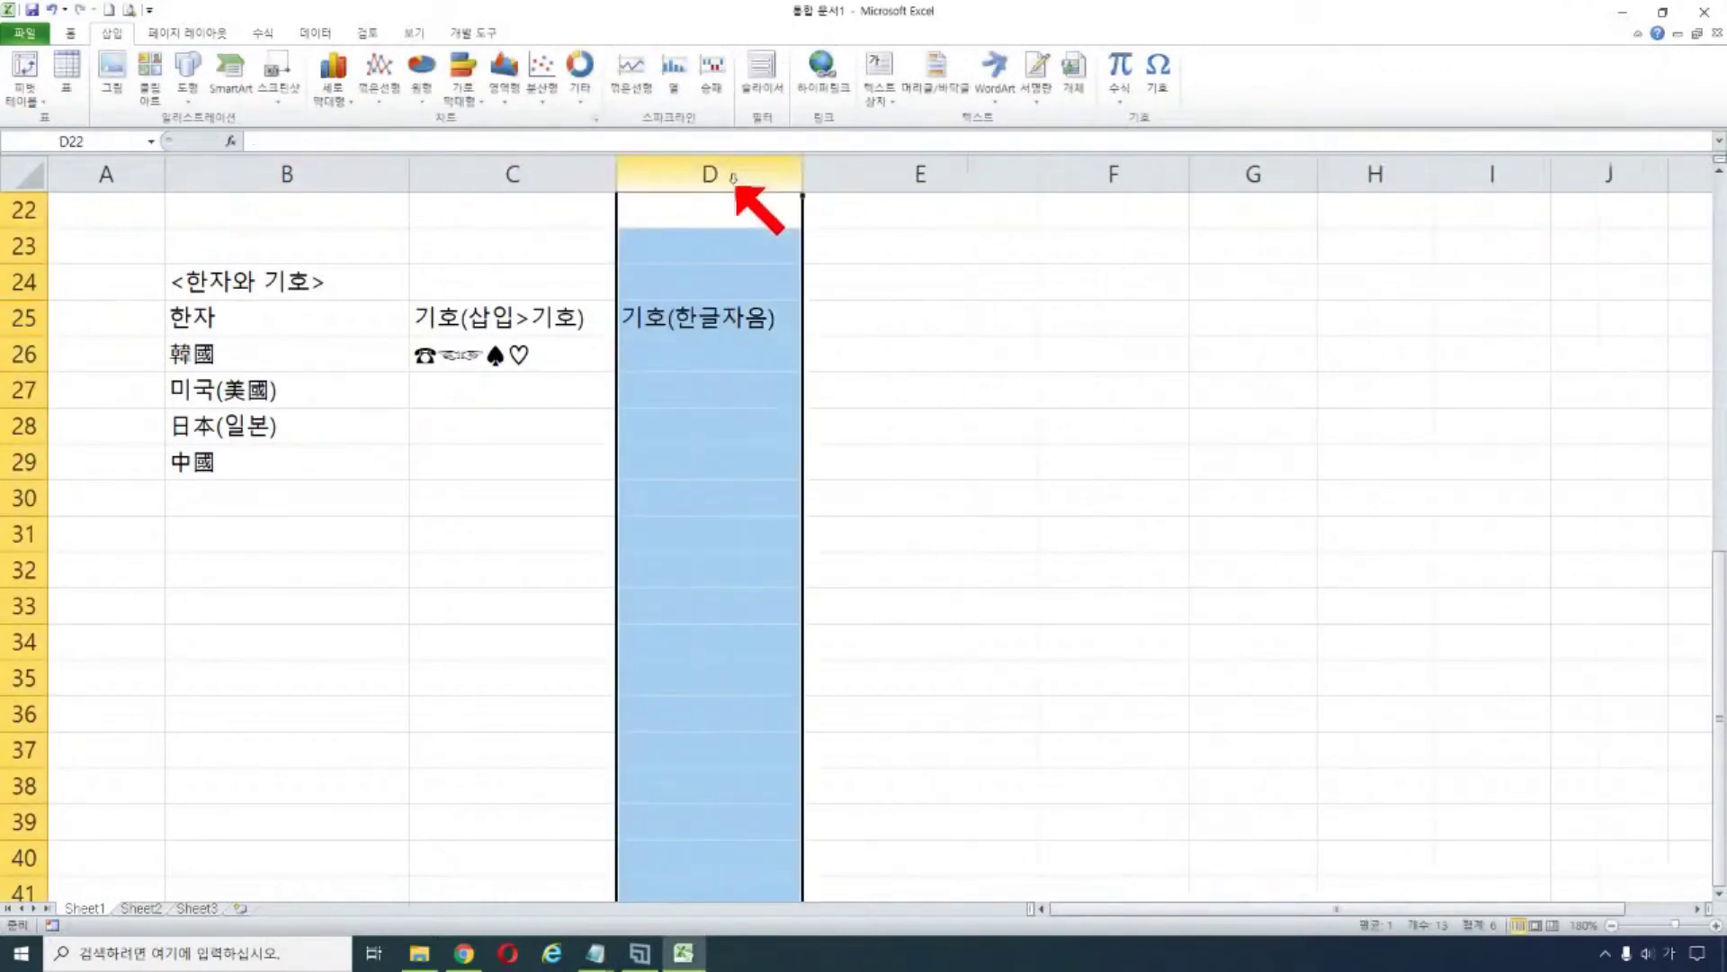
# - Enter the consonants ㄱ, ㄴ, ㄷ, ㄹ, ㅁ and ㅂ one per cell in D26 through D31
pyautogui.click(841, 510)
pyautogui.click(772, 351)
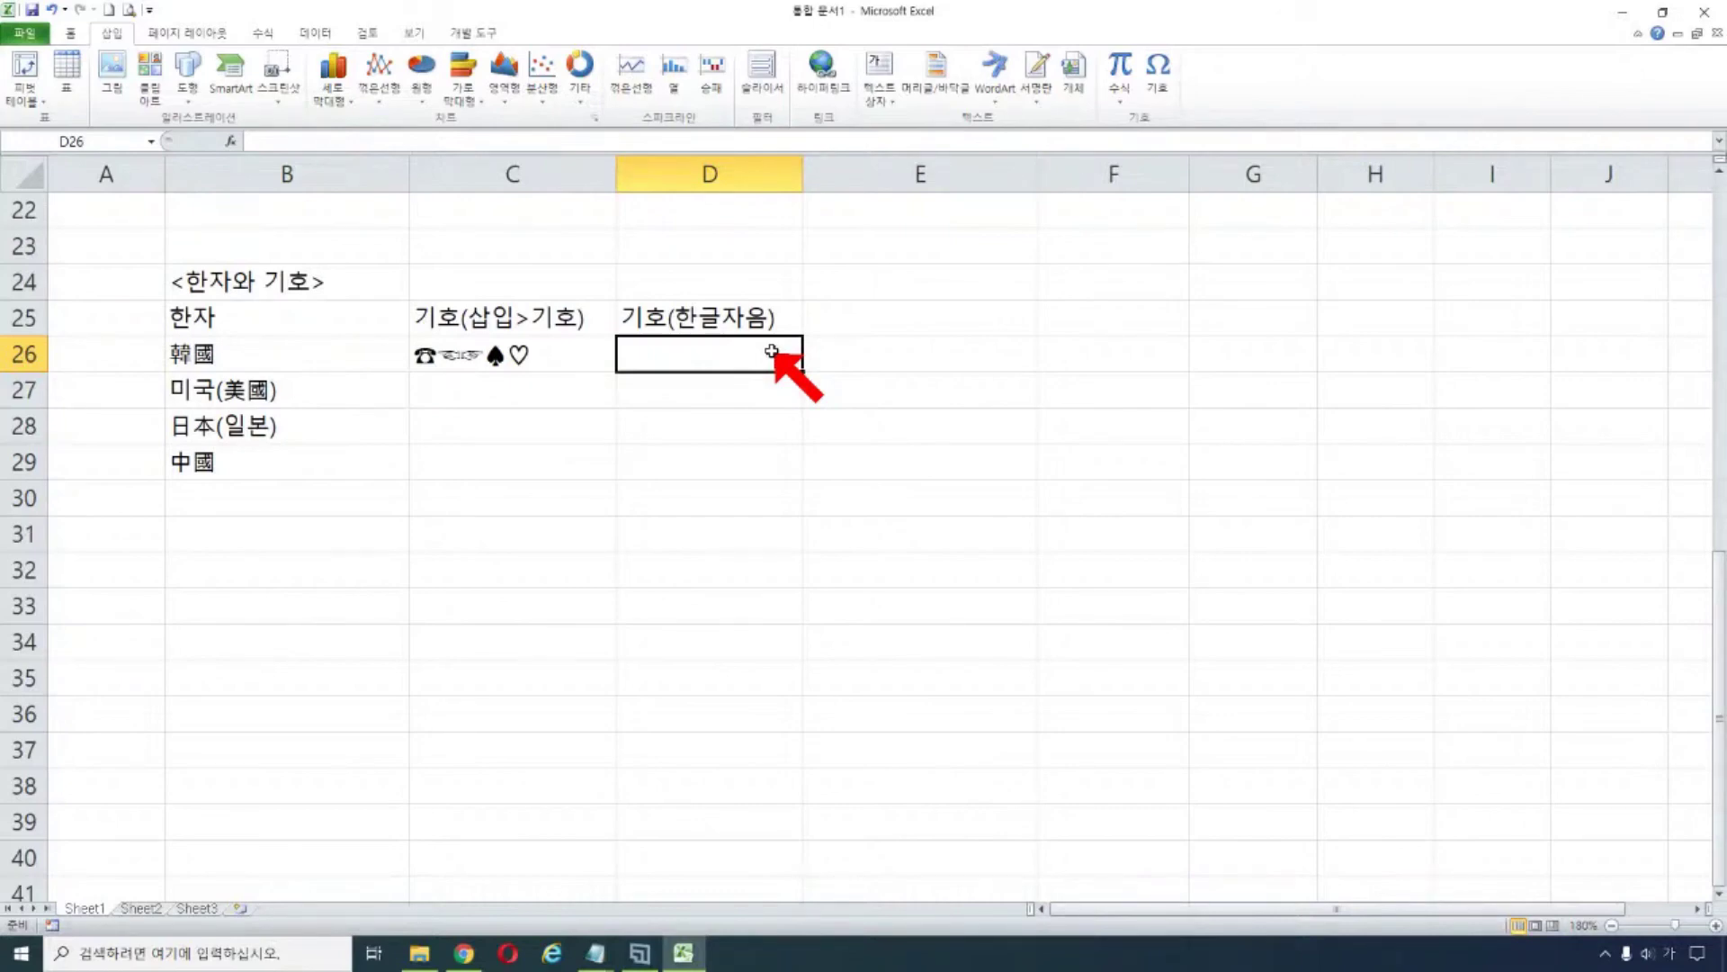
pyautogui.write('ㄱ')
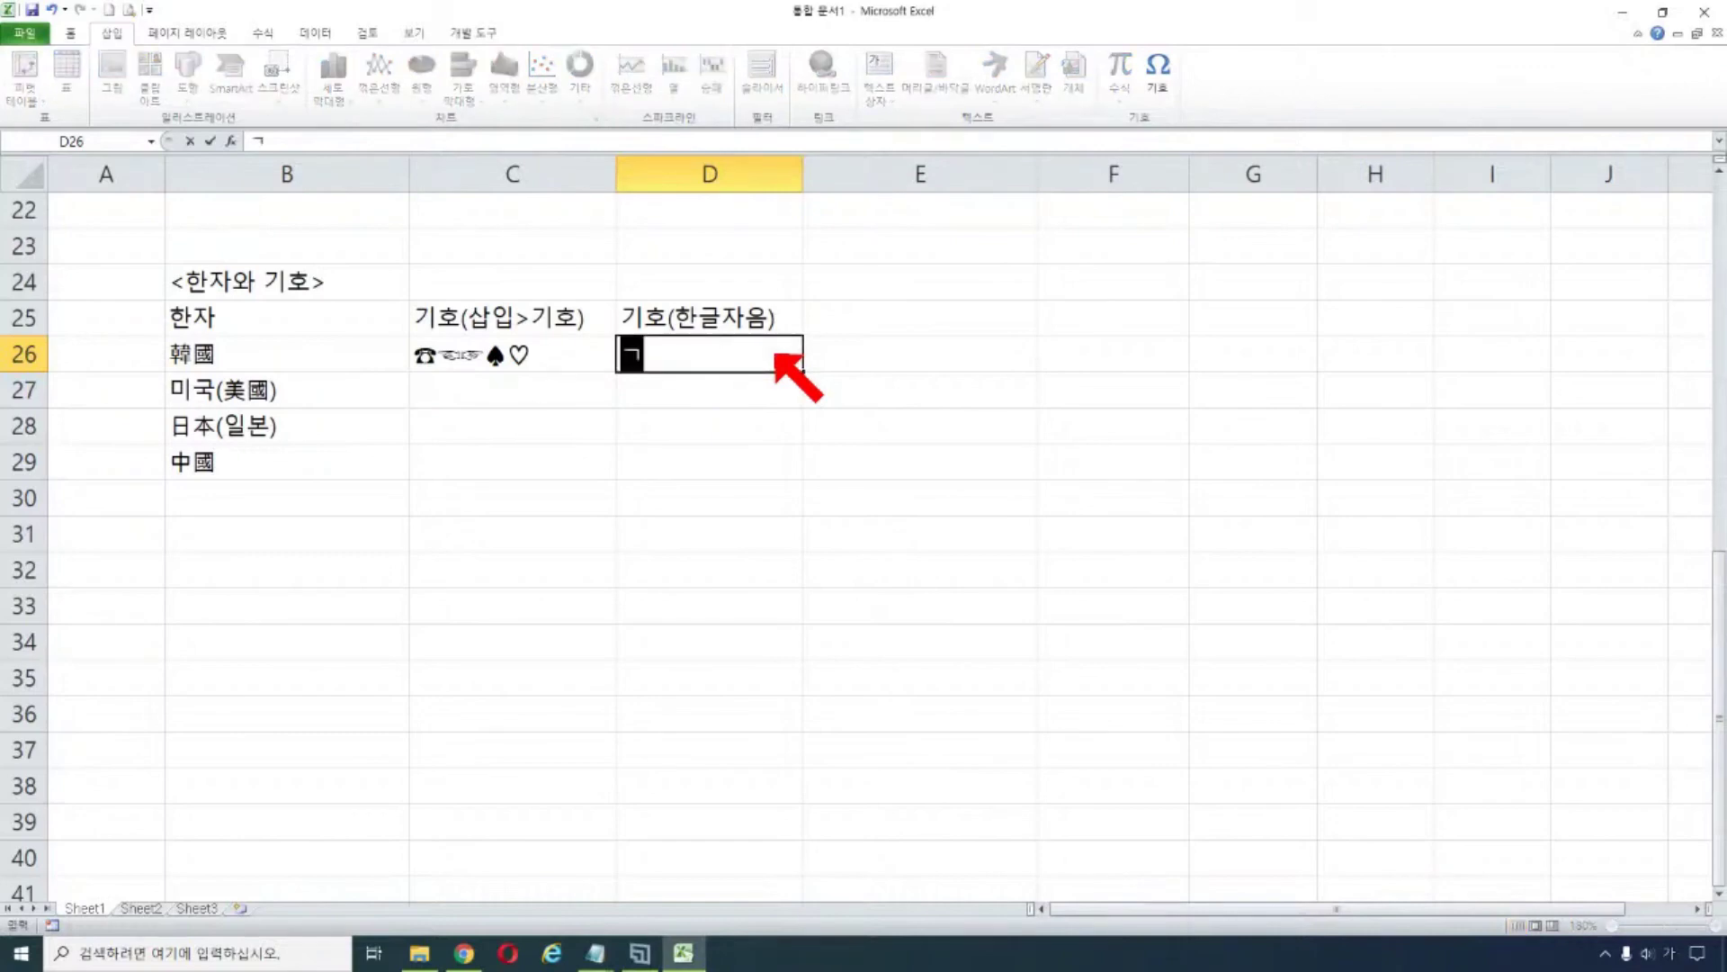
pyautogui.press('Return')
pyautogui.write('ㄴ')
pyautogui.press('Return')
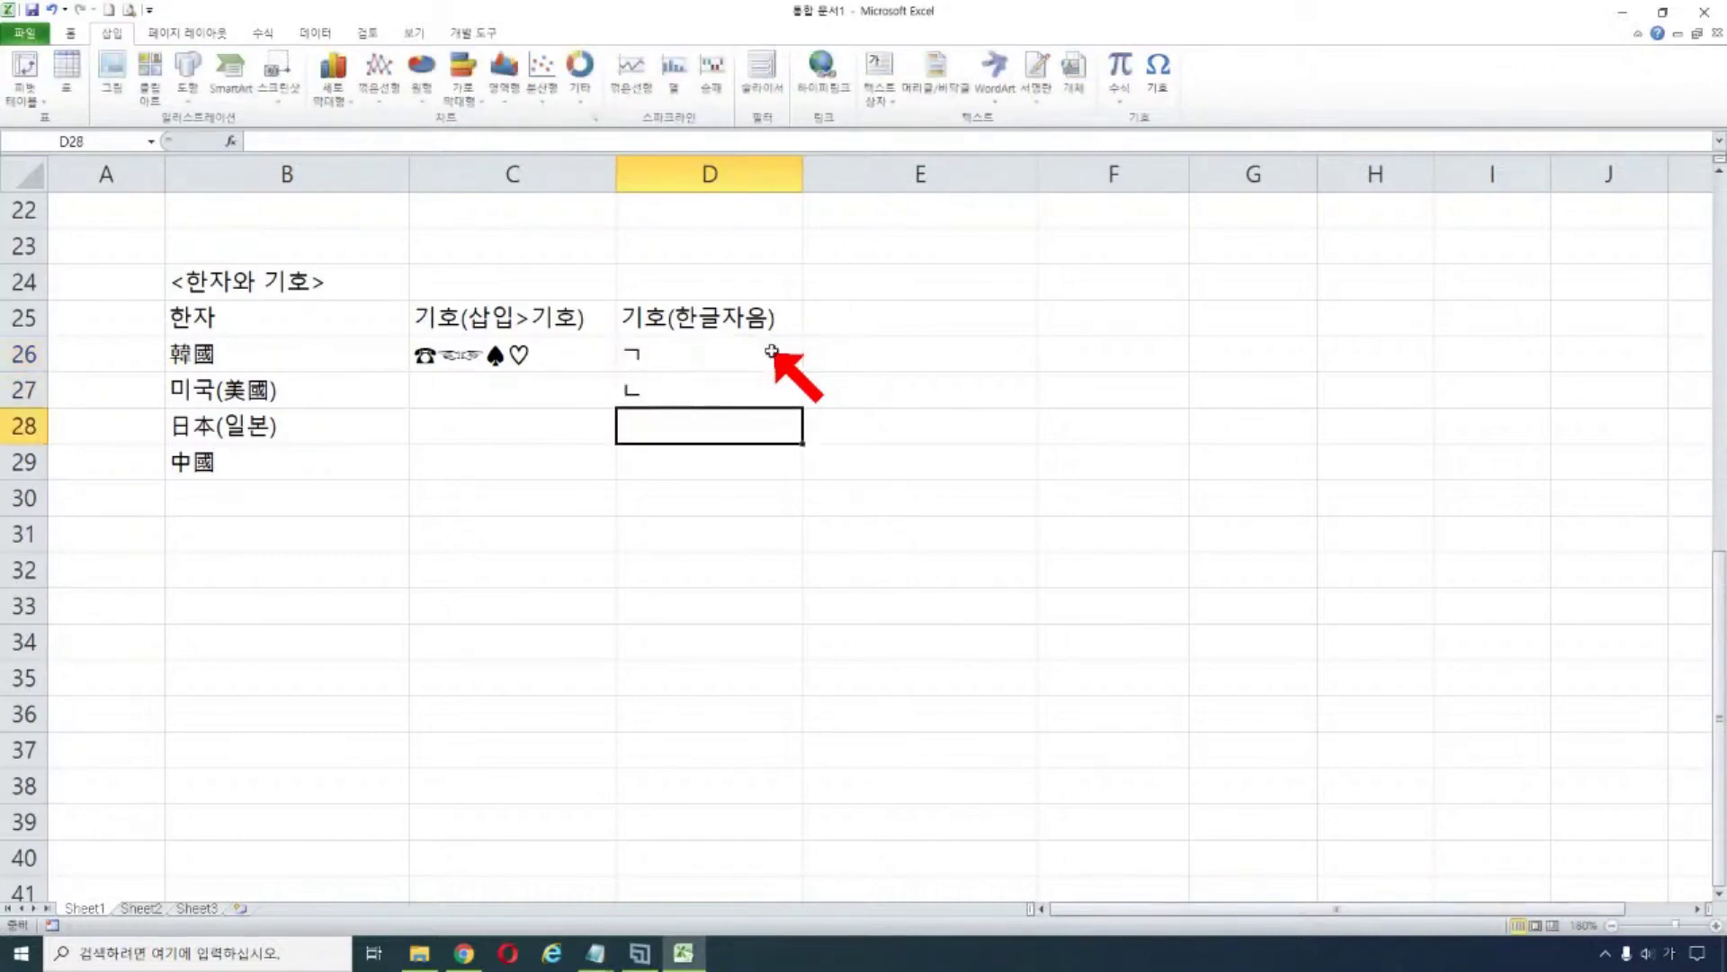
pyautogui.write('ㅈ')
pyautogui.press('BackSpace')
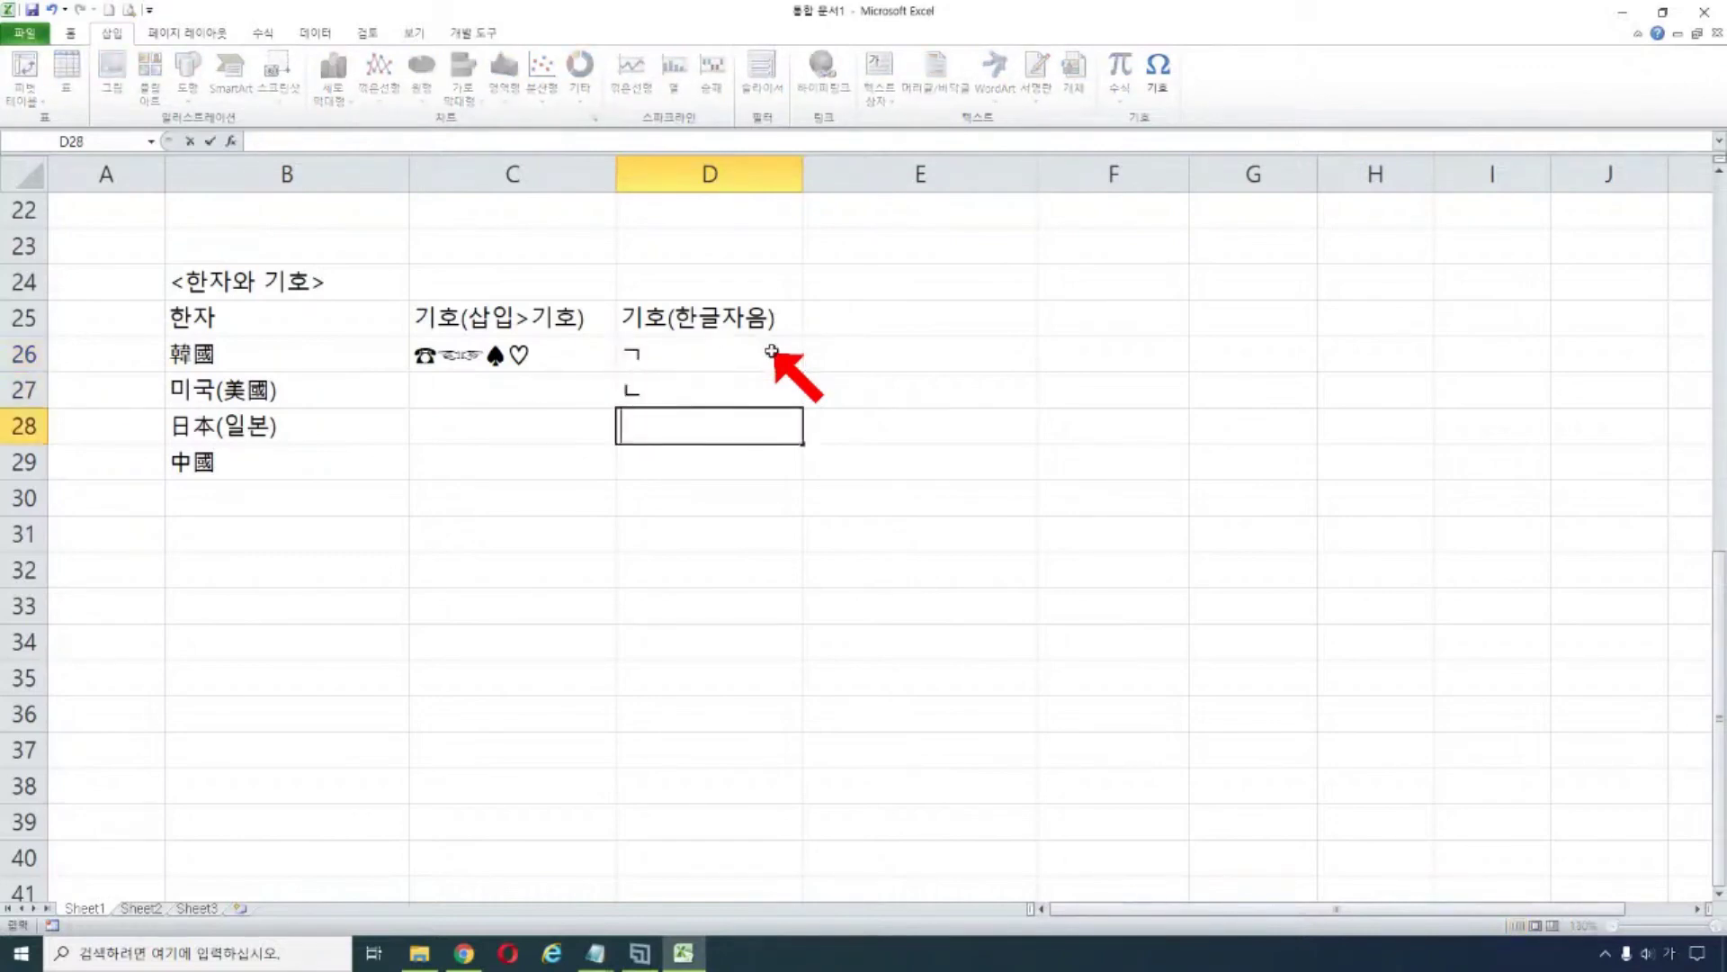
pyautogui.write('ㄷ')
pyautogui.press('Return')
pyautogui.write('ㄹ')
pyautogui.press('Return')
pyautogui.write('ㅁ')
pyautogui.press('Return')
pyautogui.write('ㅂ')
pyautogui.press('Return')
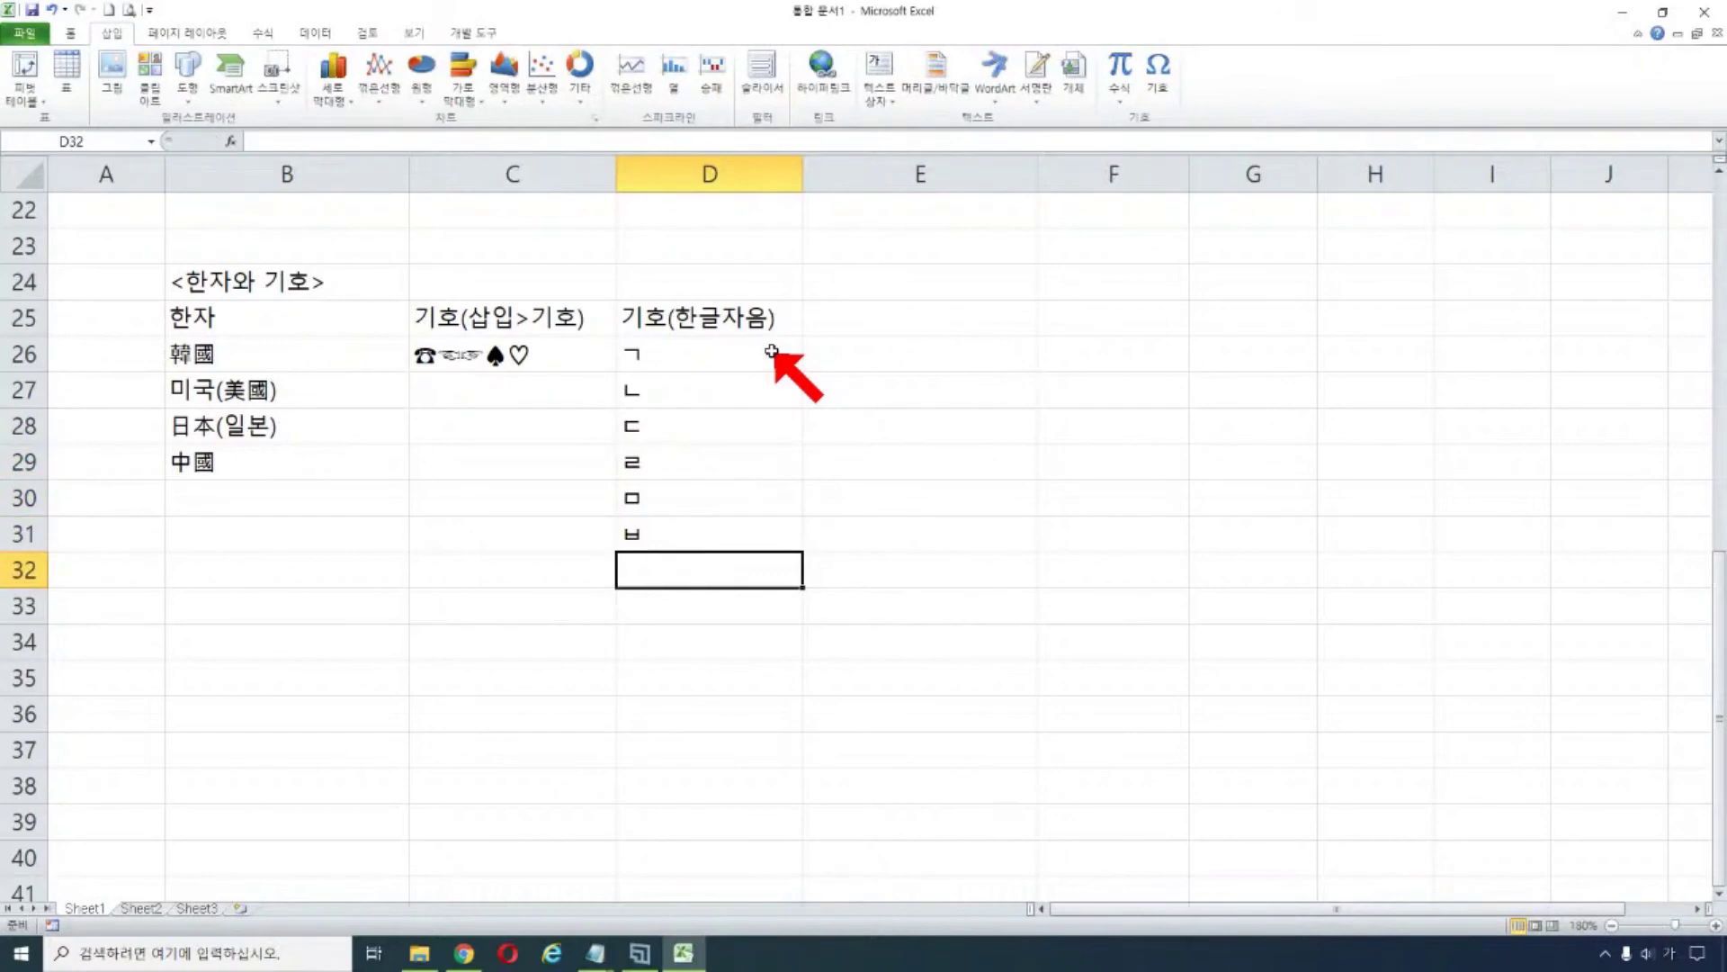
# - Continue the consonant list with ㅅ in D32 and ㅇ in D33, correcting the mistyped vowel
pyautogui.press('F2')
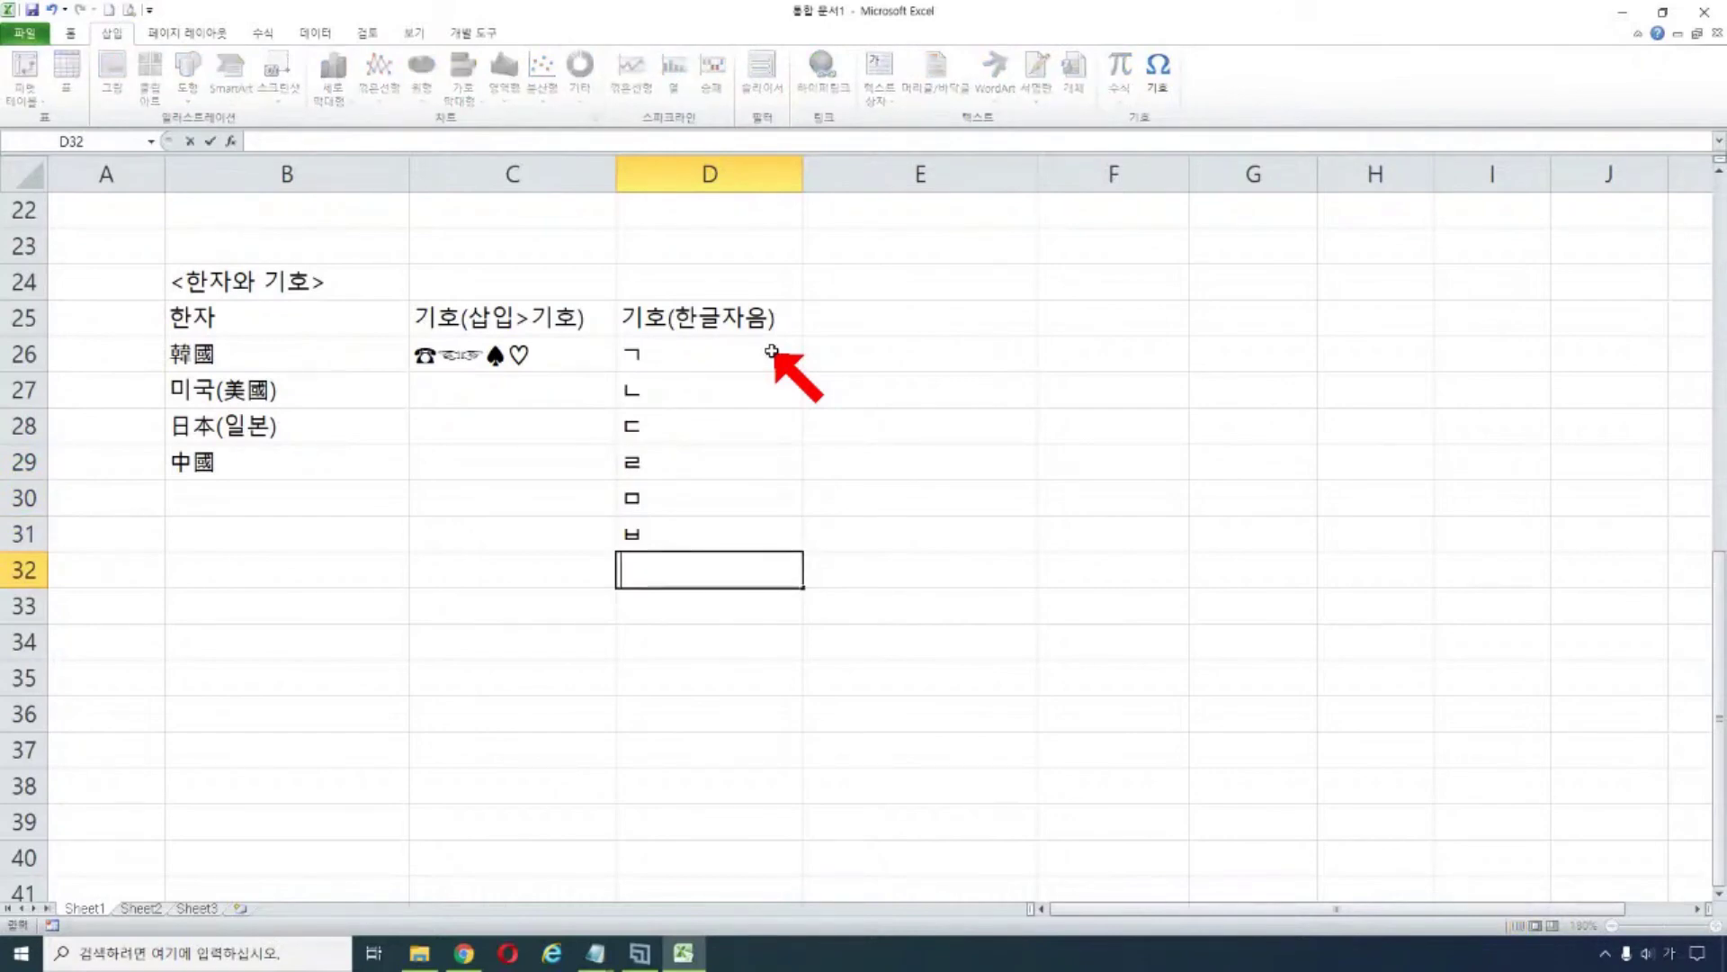
pyautogui.write('ㅅ')
pyautogui.press('Return')
pyautogui.write('ㅐ')
pyautogui.press('Return')
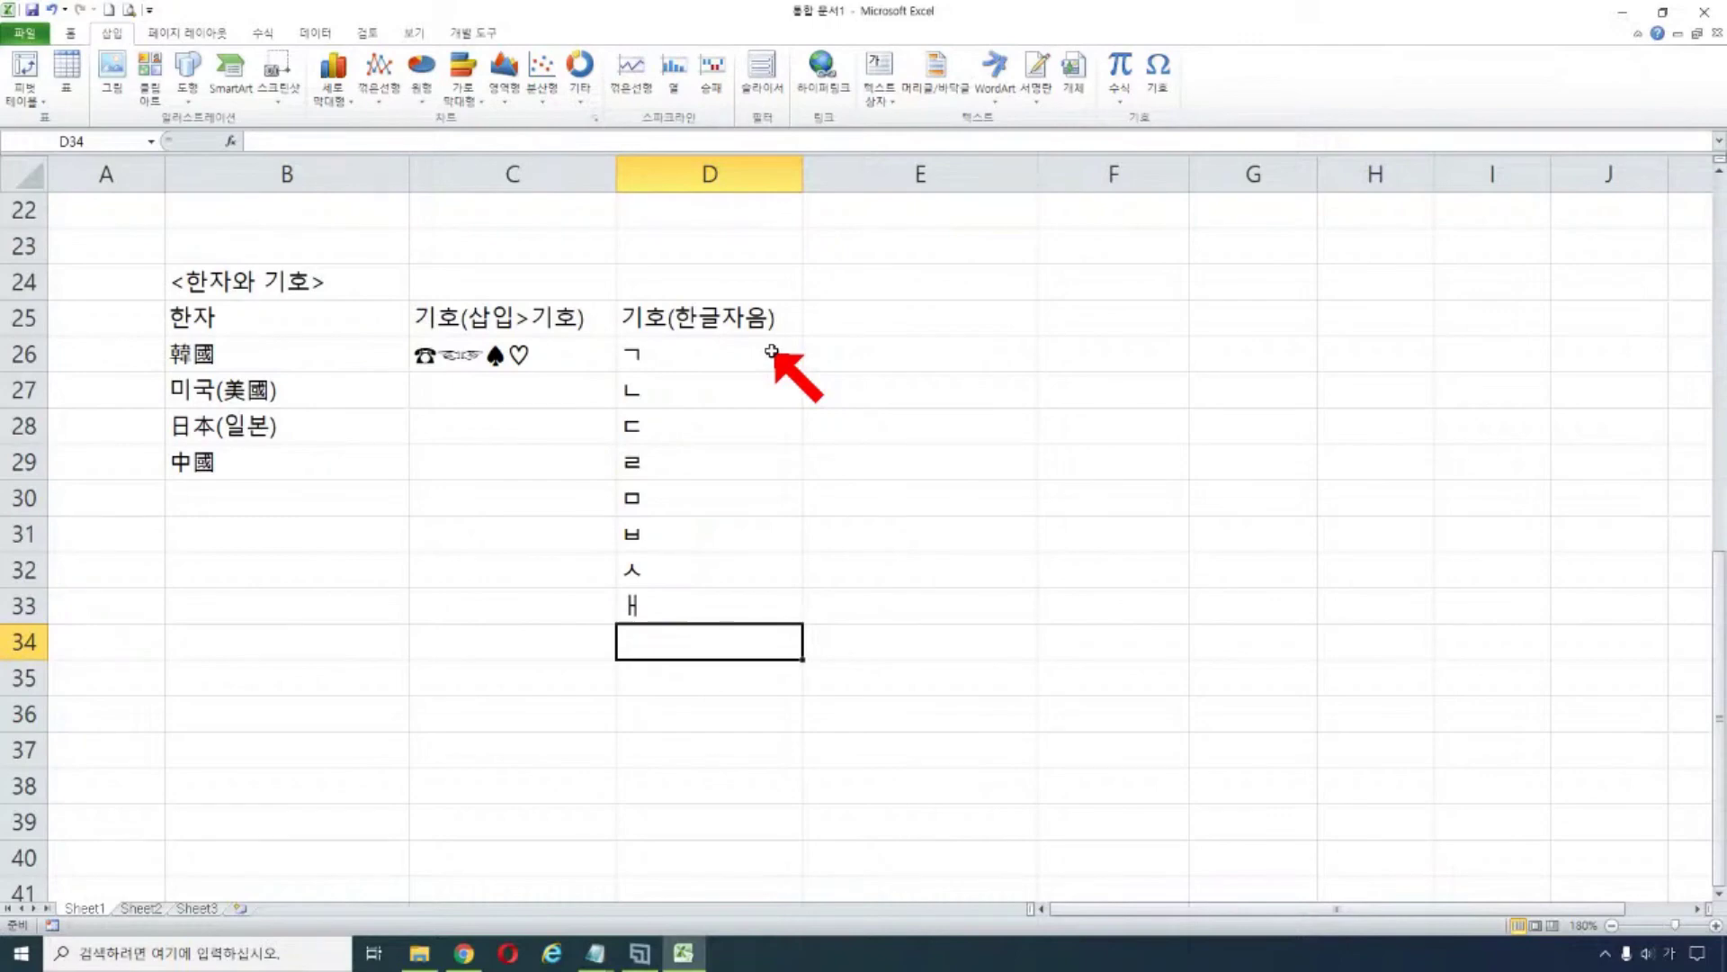
pyautogui.click(703, 581)
pyautogui.click(703, 603)
pyautogui.press('BackSpace')
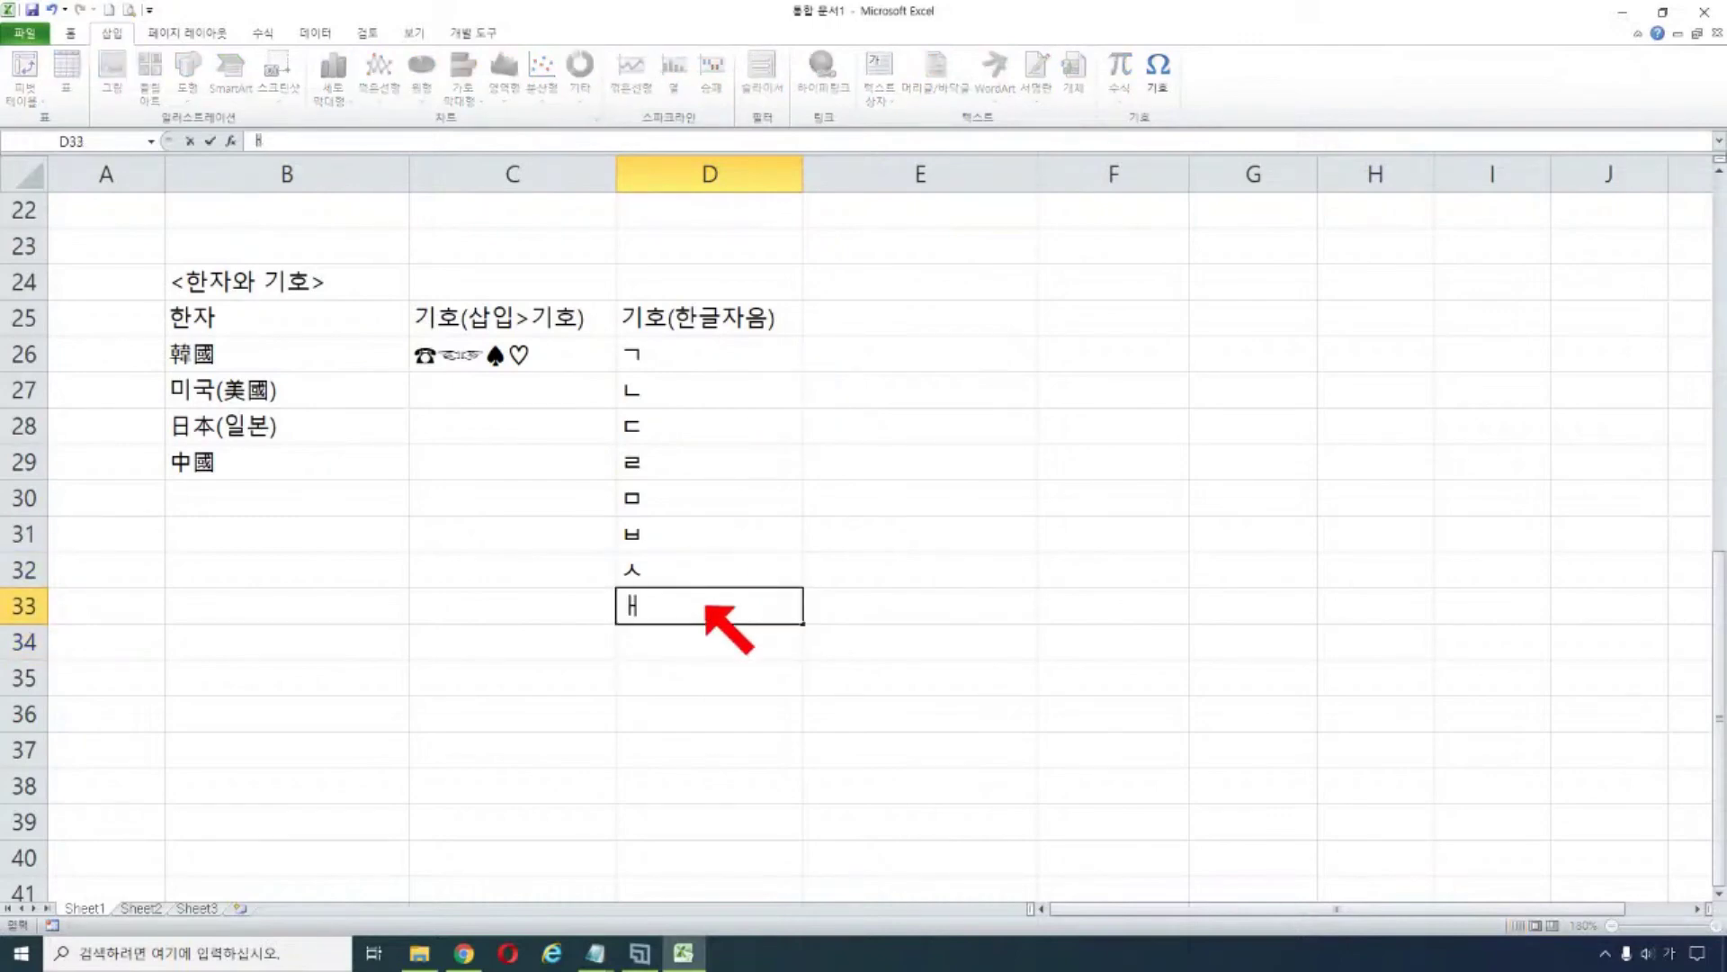
pyautogui.write('ㅇ')
pyautogui.click(715, 676)
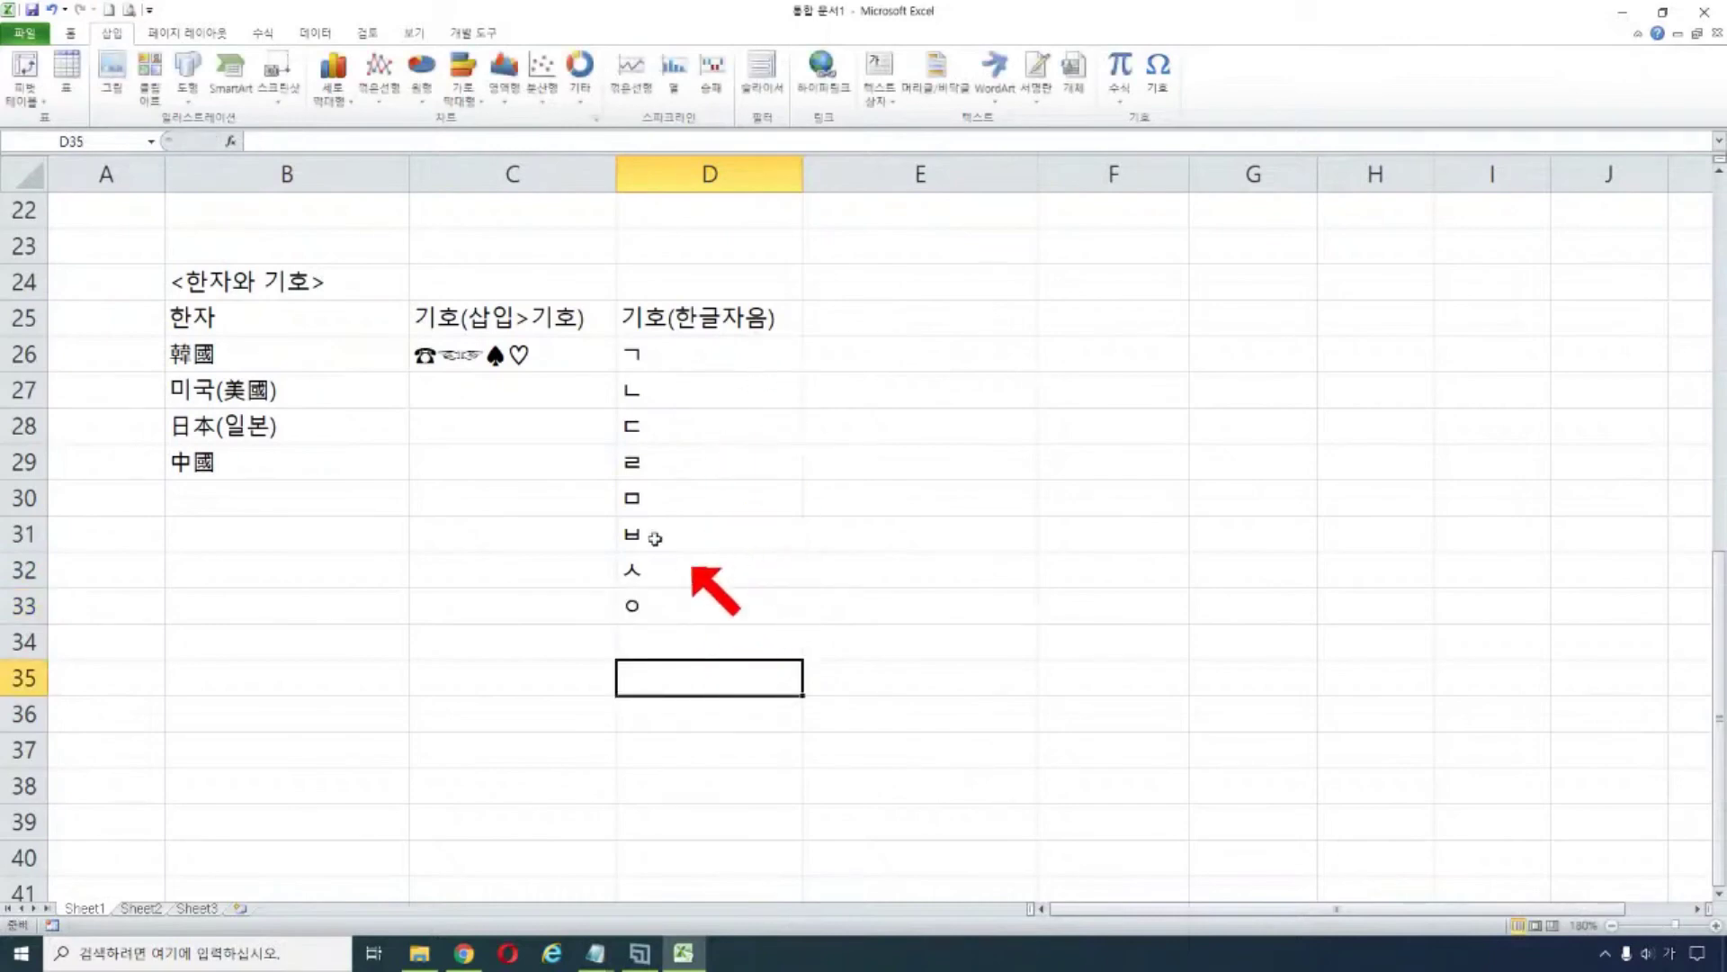
# - Convert ㄱ in E26 to the symbol ^ from the expanded Hanja candidate list and label it 기본기호 in F26
pyautogui.click(935, 357)
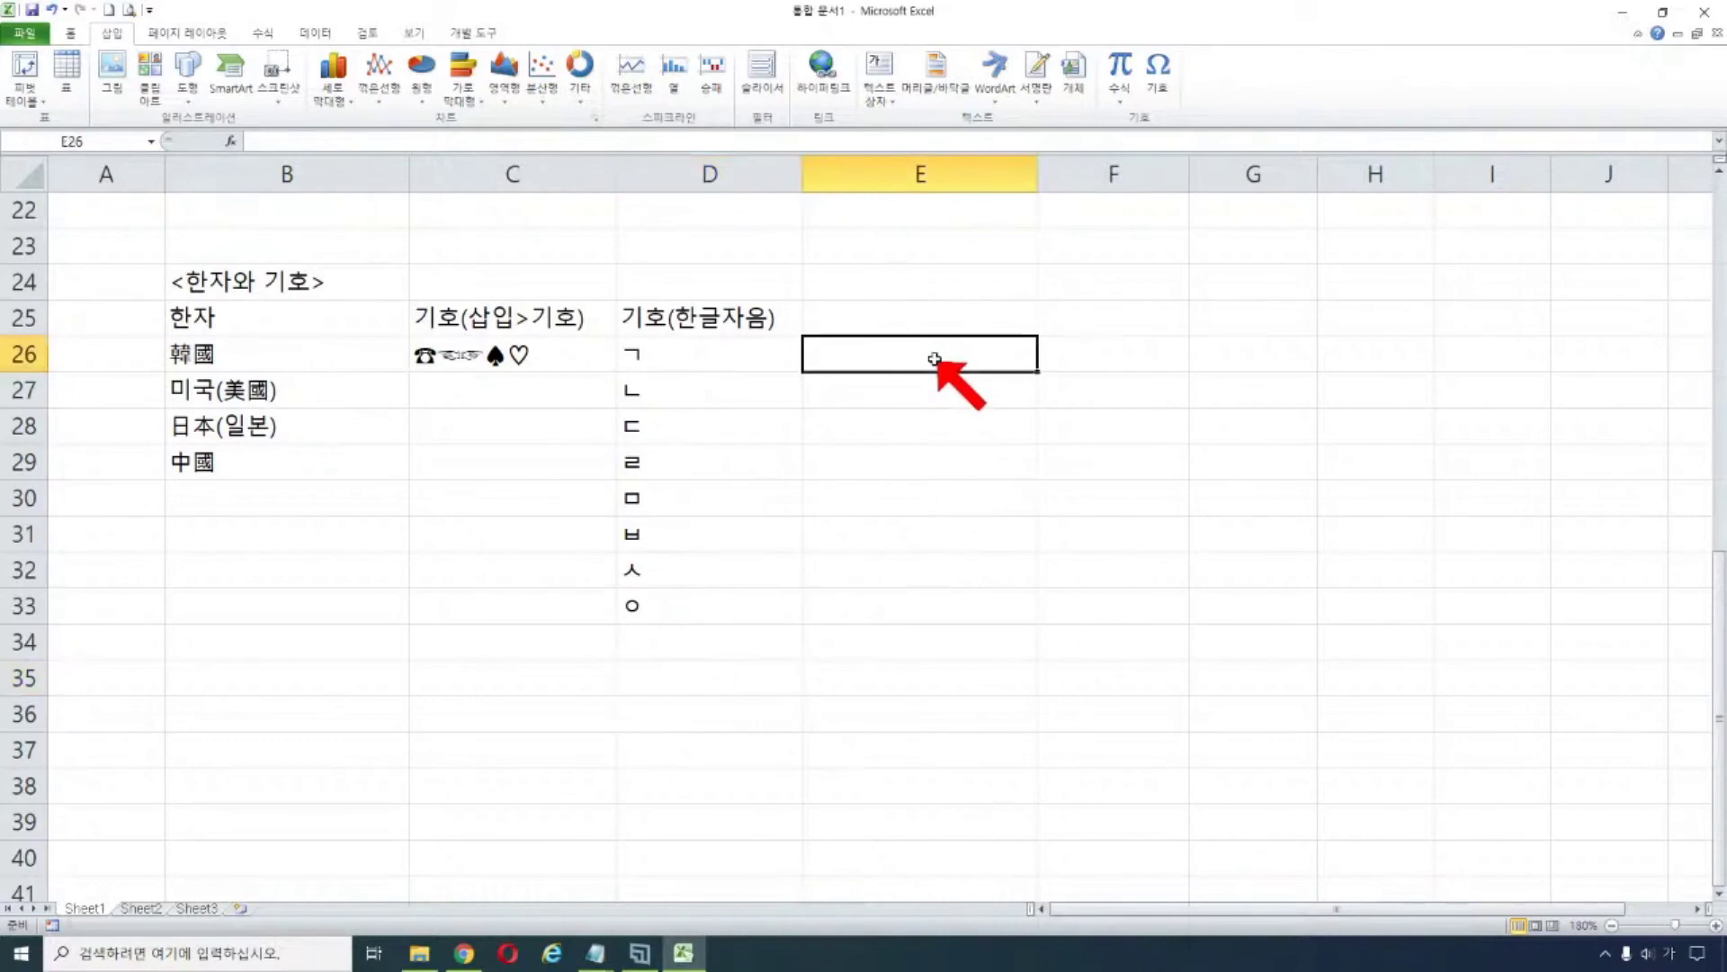
pyautogui.write('ㄱ')
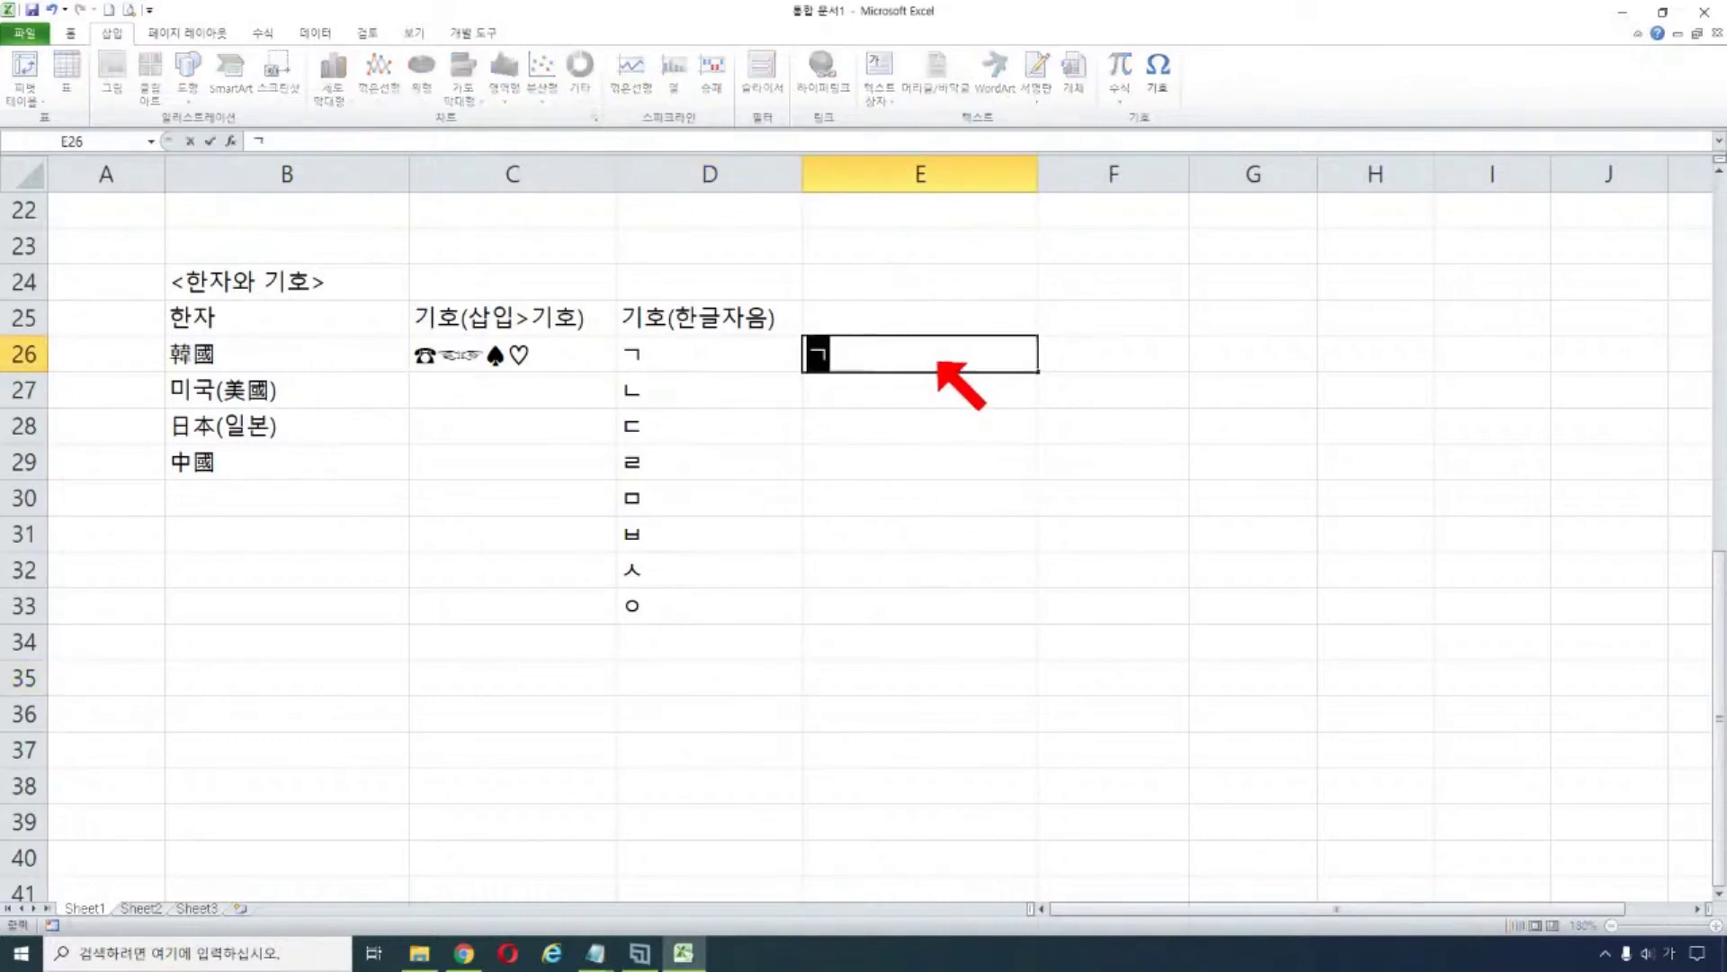
pyautogui.press('Hangul_Hanja')
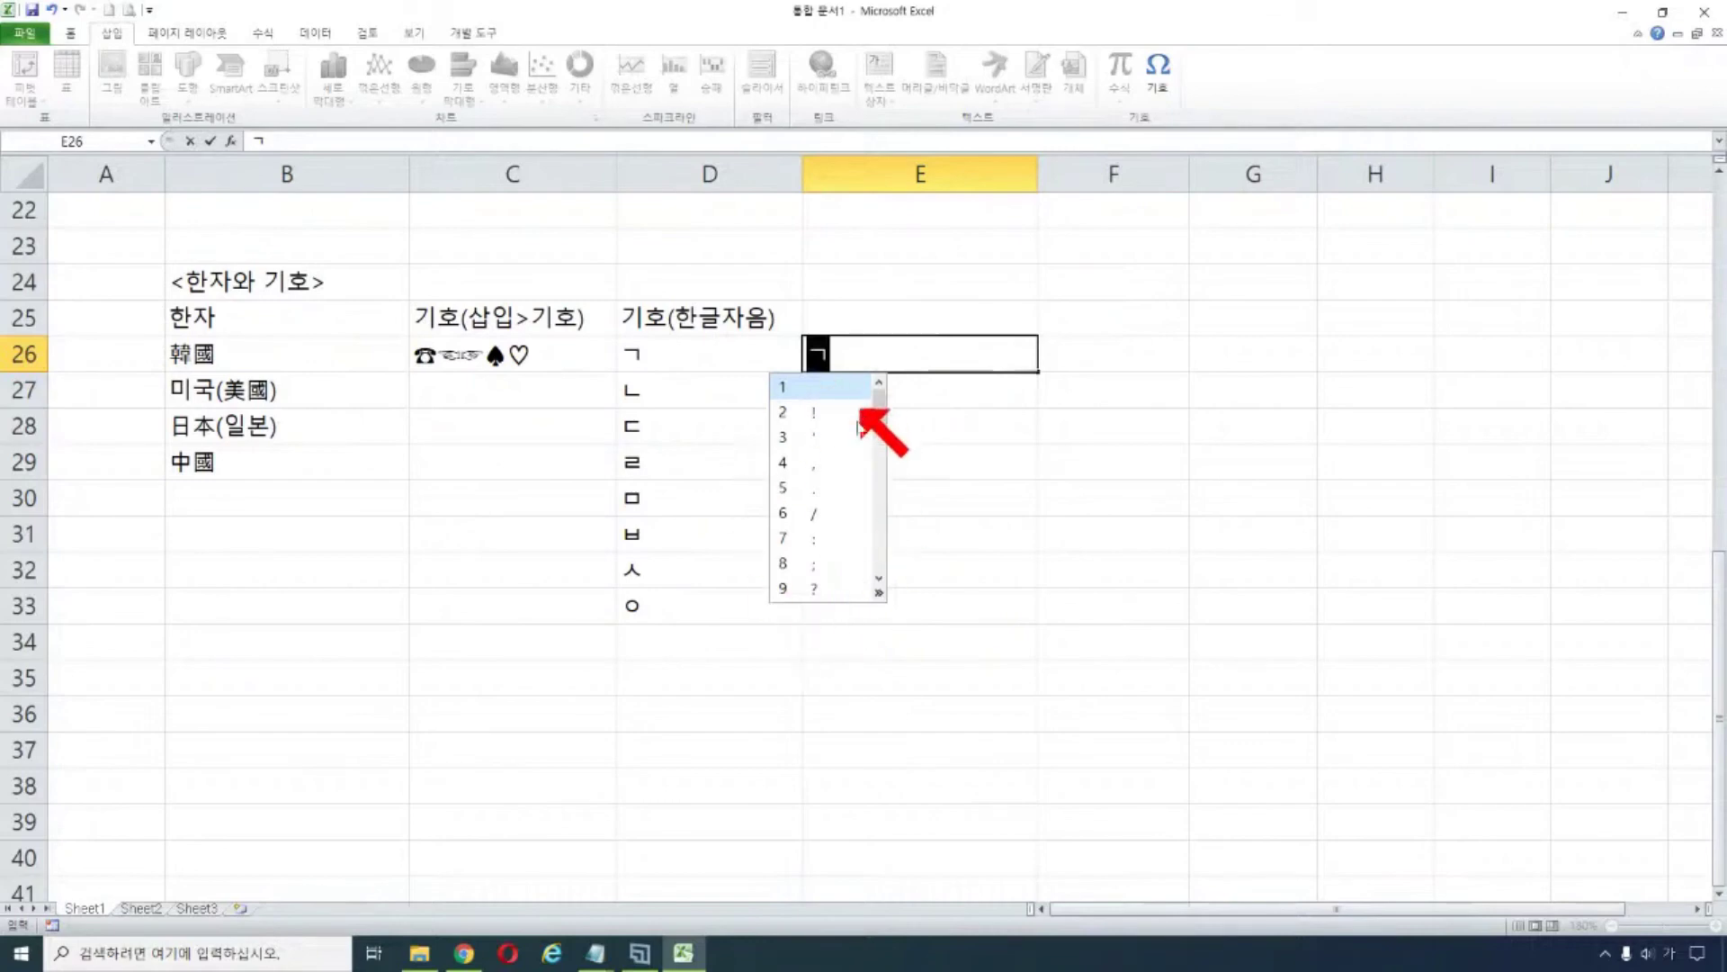
pyautogui.click(879, 593)
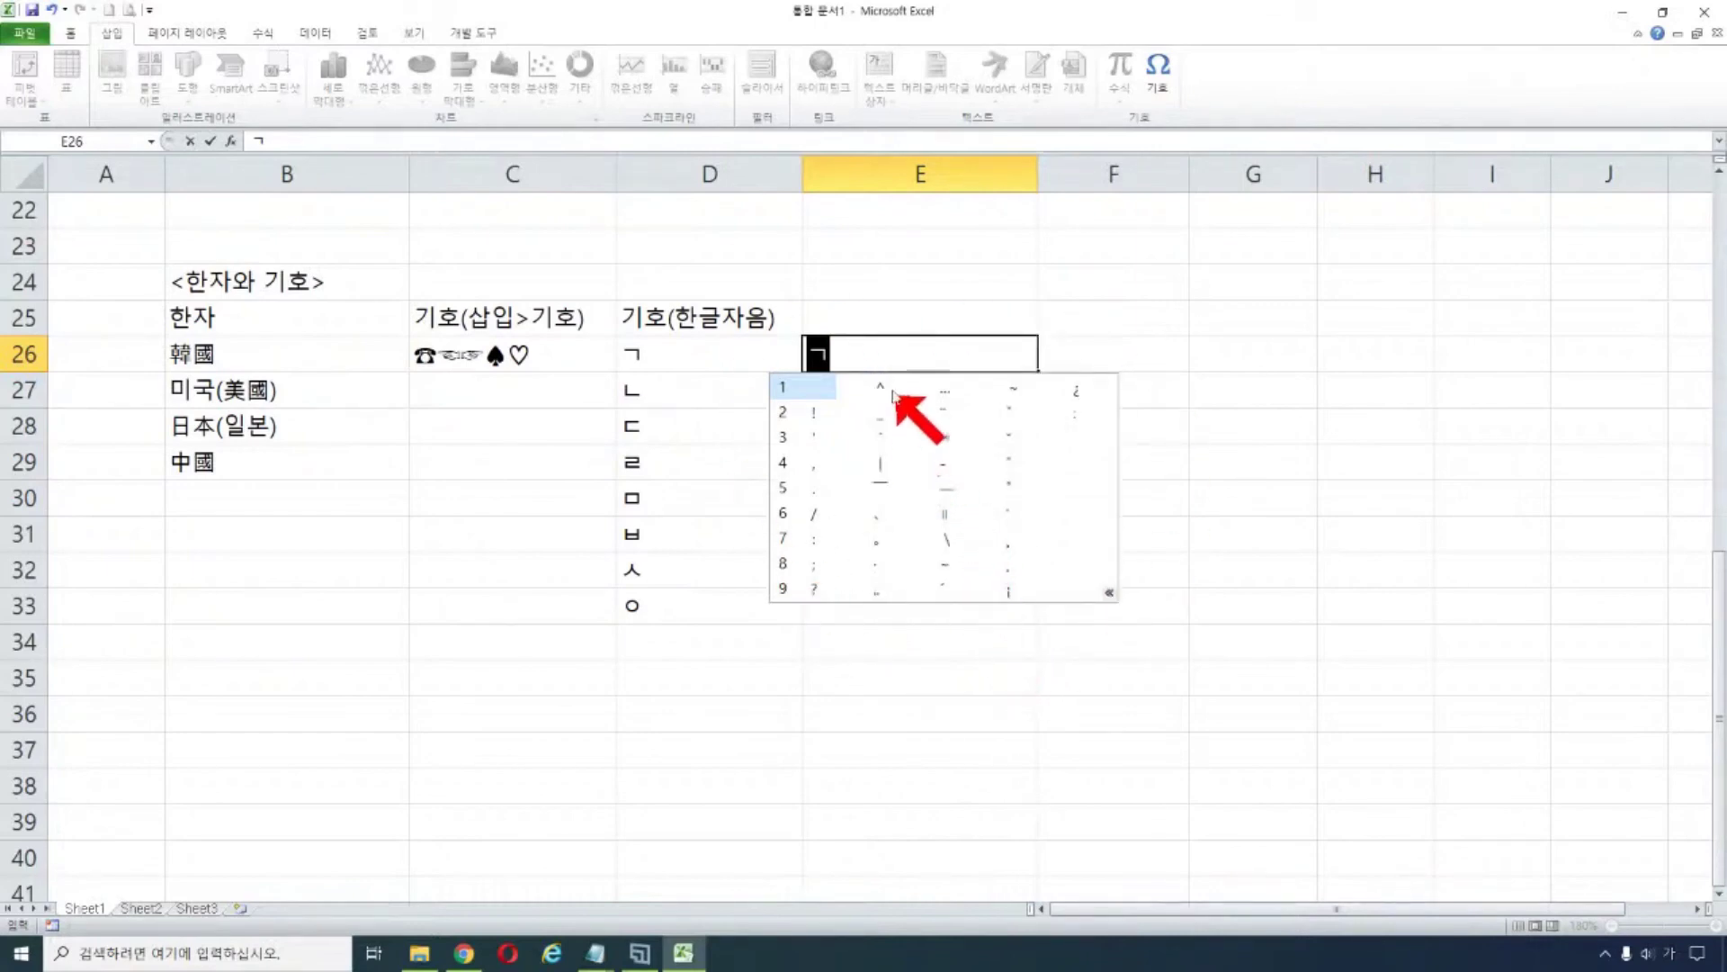
pyautogui.click(893, 396)
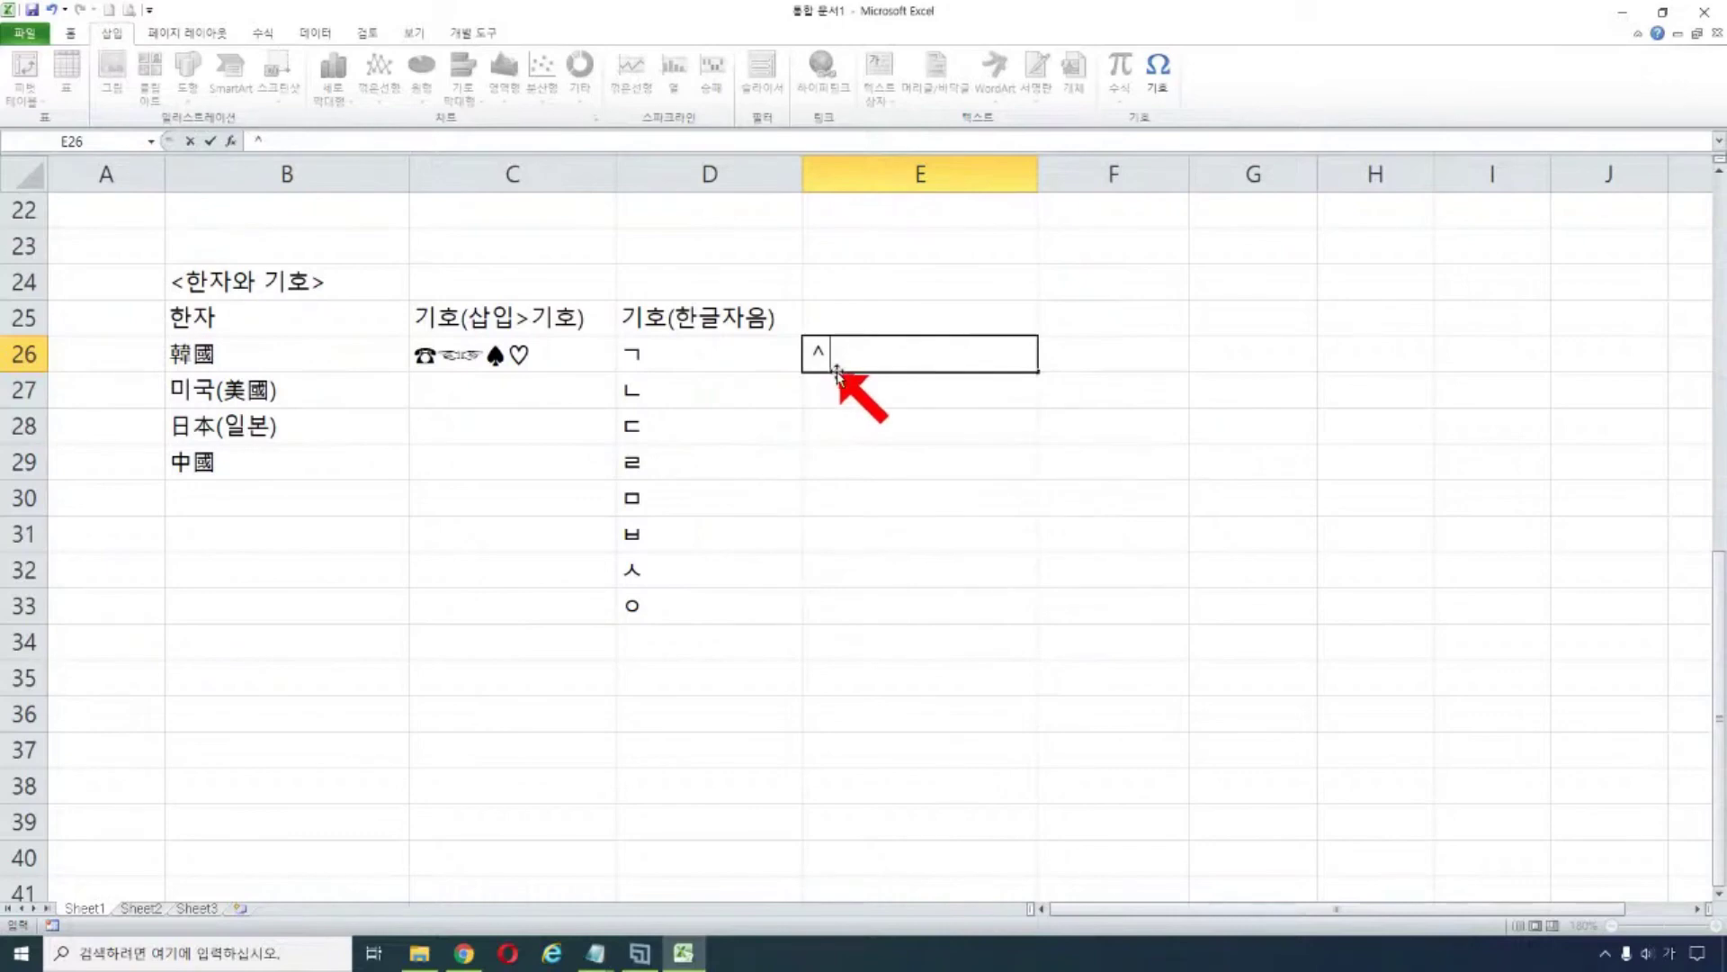
pyautogui.click(1095, 361)
pyautogui.write('ㄱㅣ본기호')
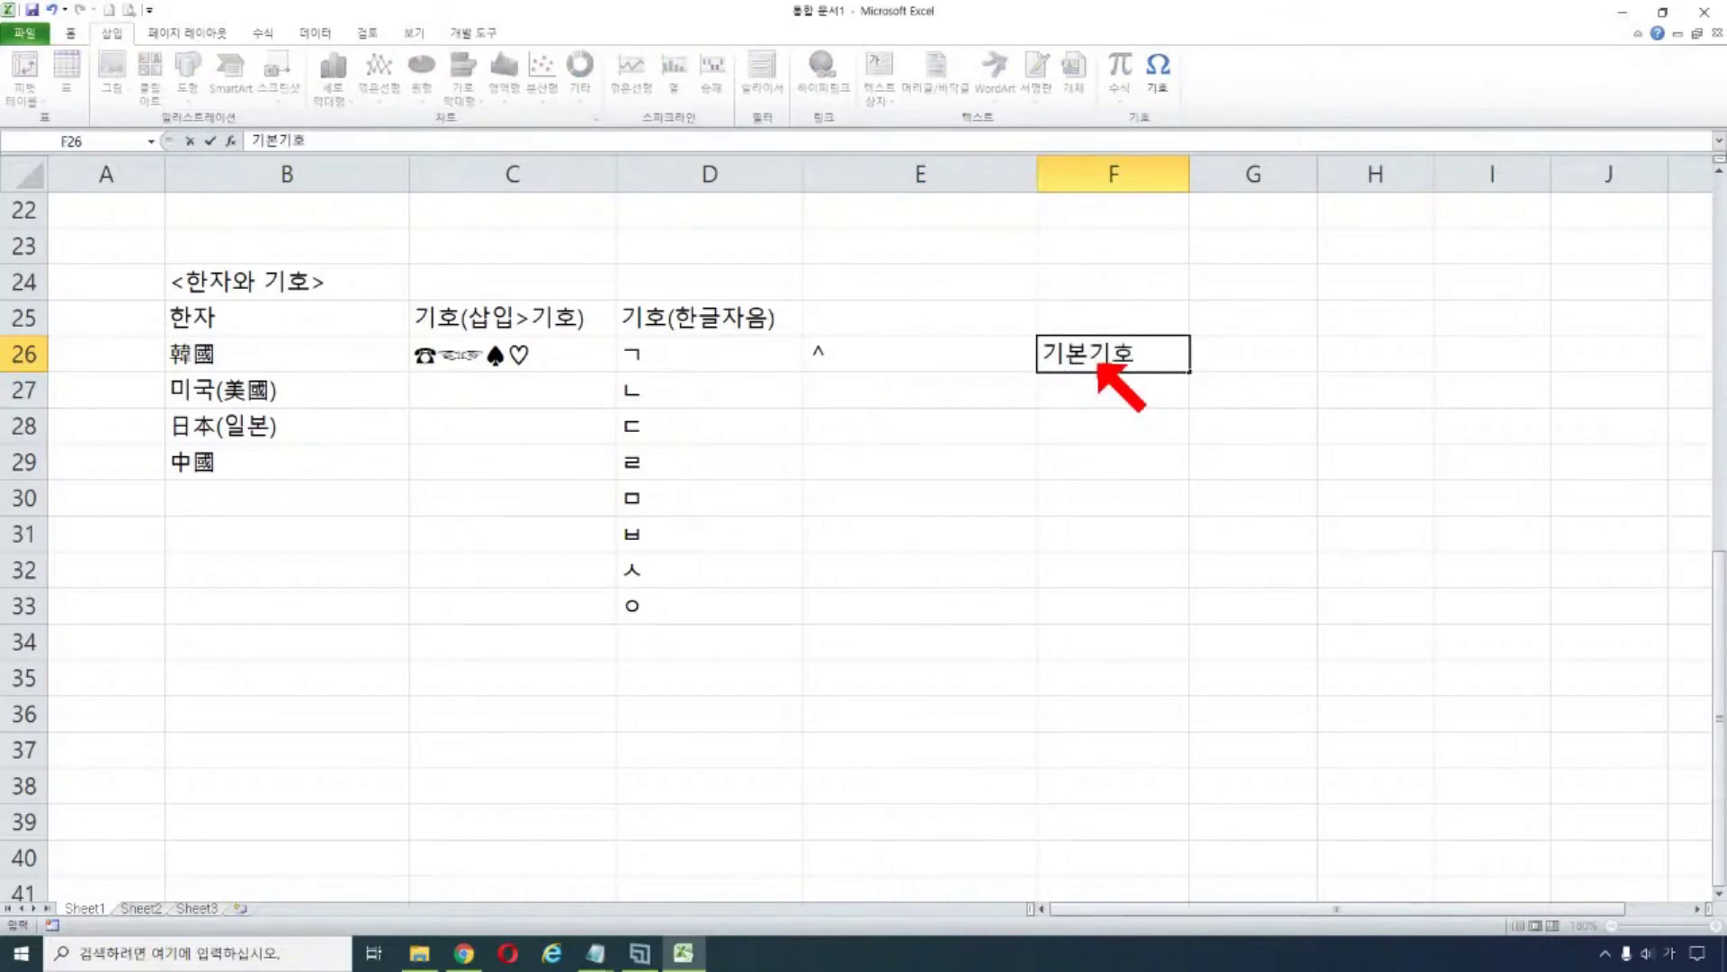
# - Convert ㄴ in E27 to the bracket 【 through the expanded Hanja candidates and label it 괄호 in F27
pyautogui.click(889, 394)
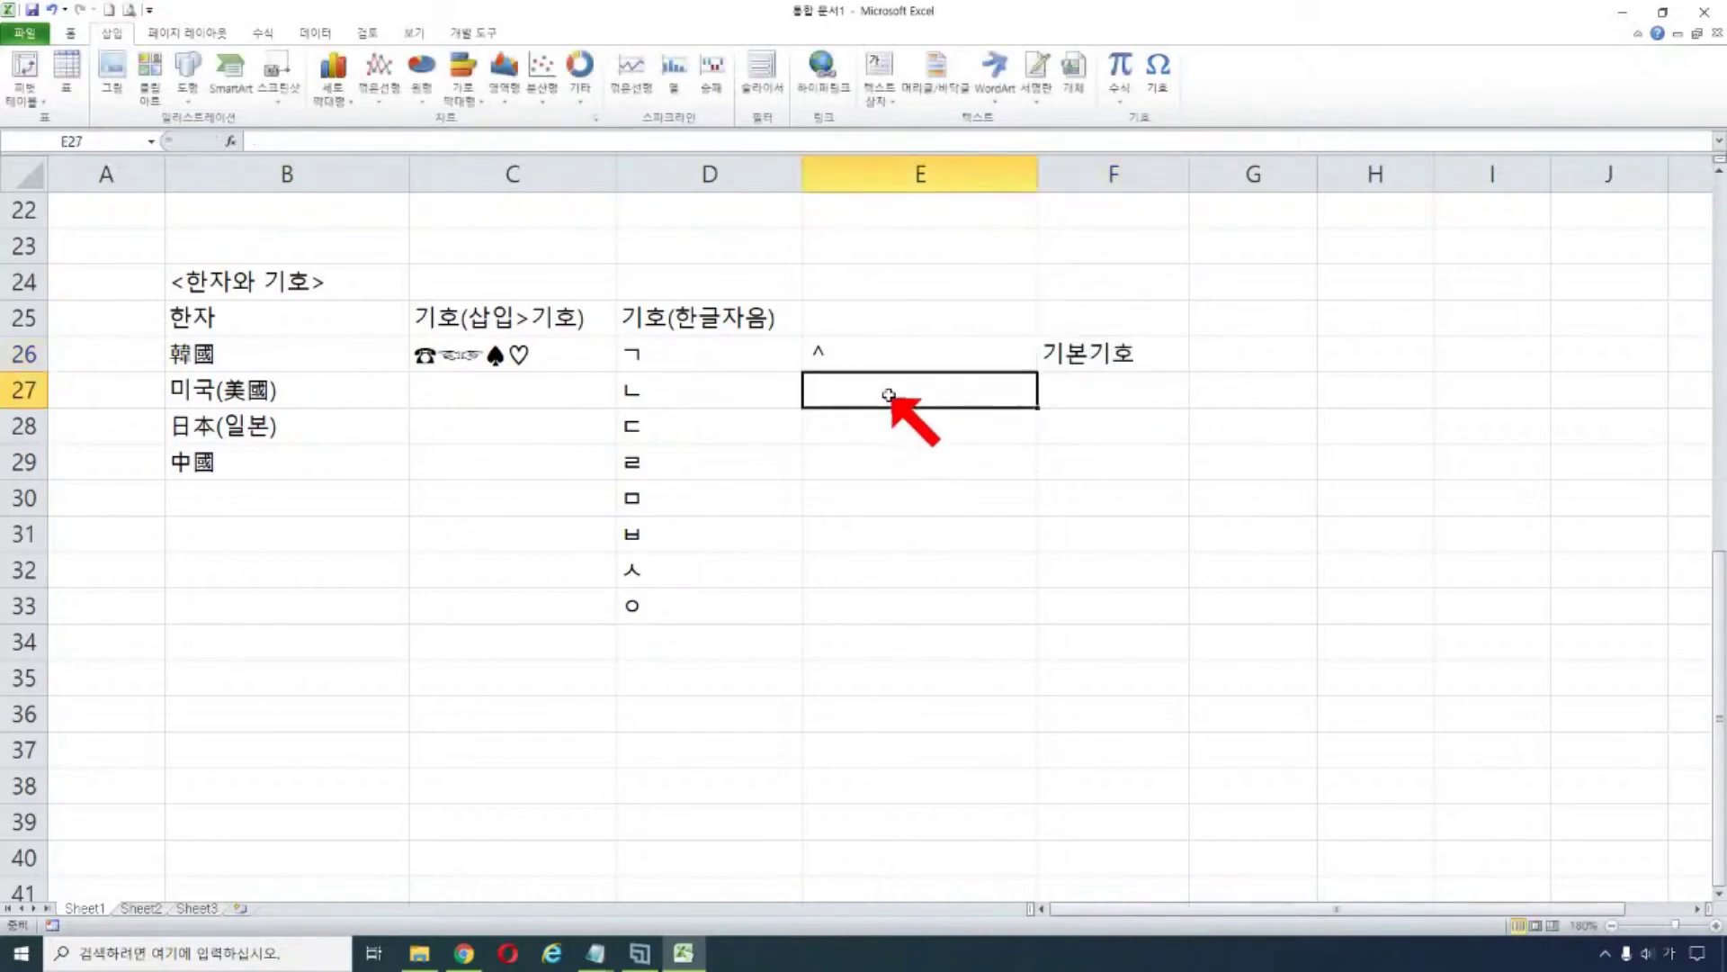
pyautogui.write('ㄴ')
pyautogui.press('Hangul_Hanja')
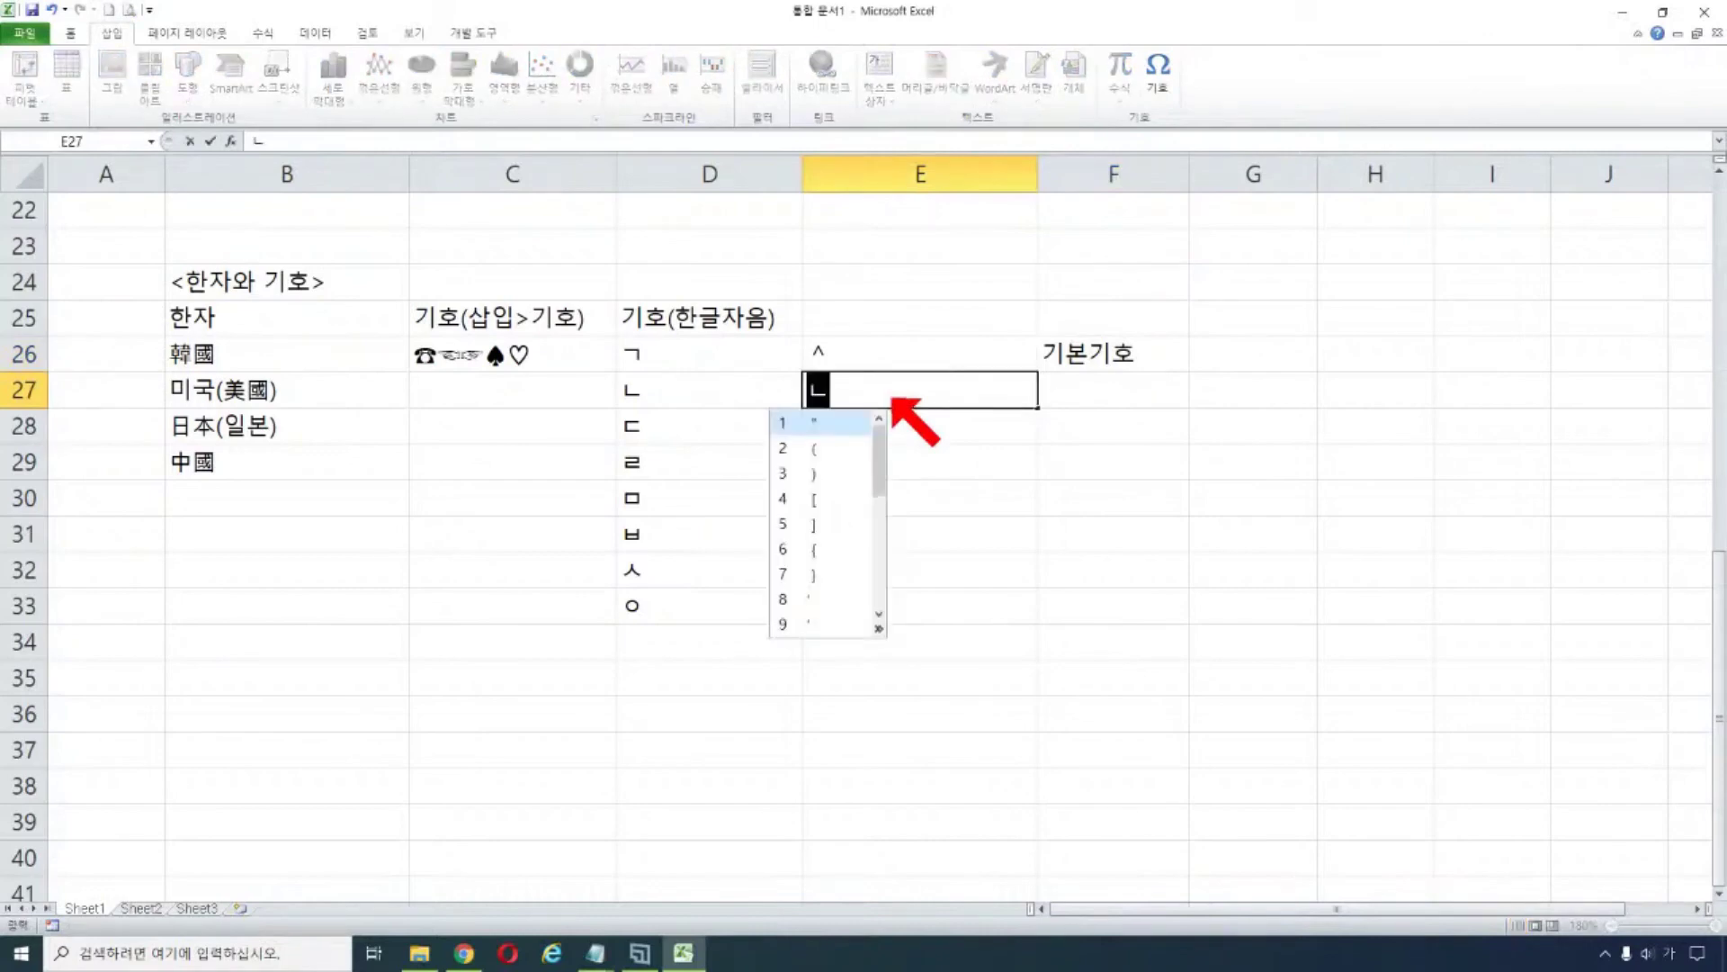
pyautogui.click(879, 632)
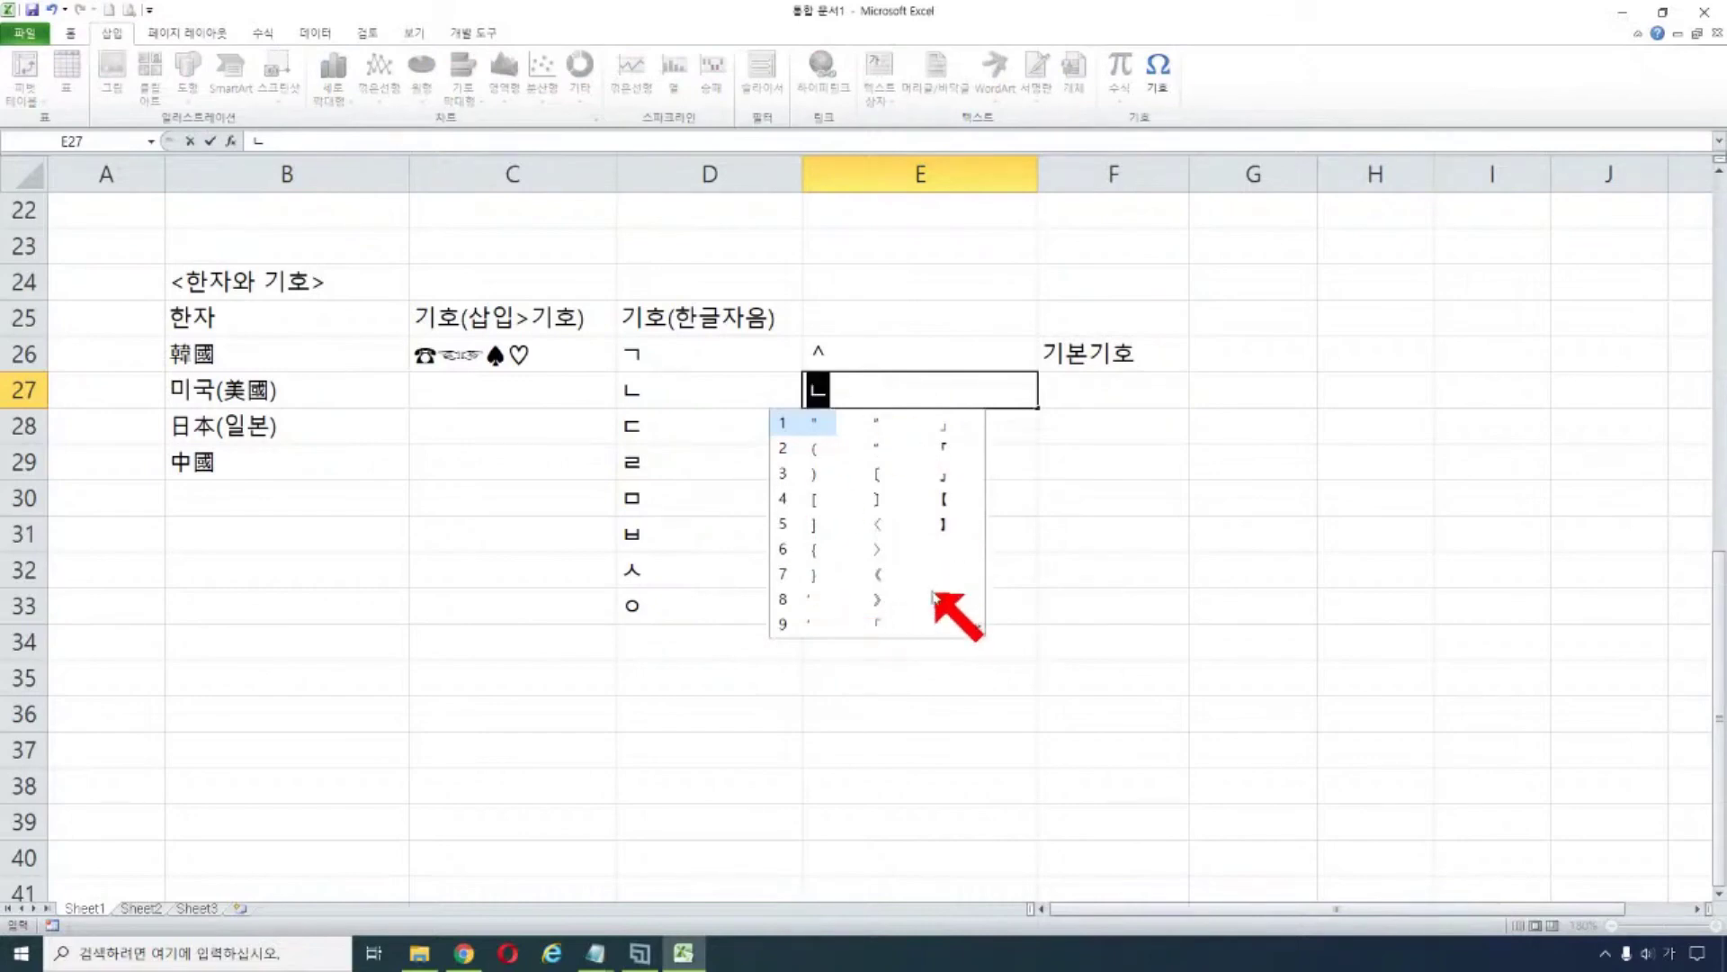
pyautogui.click(945, 501)
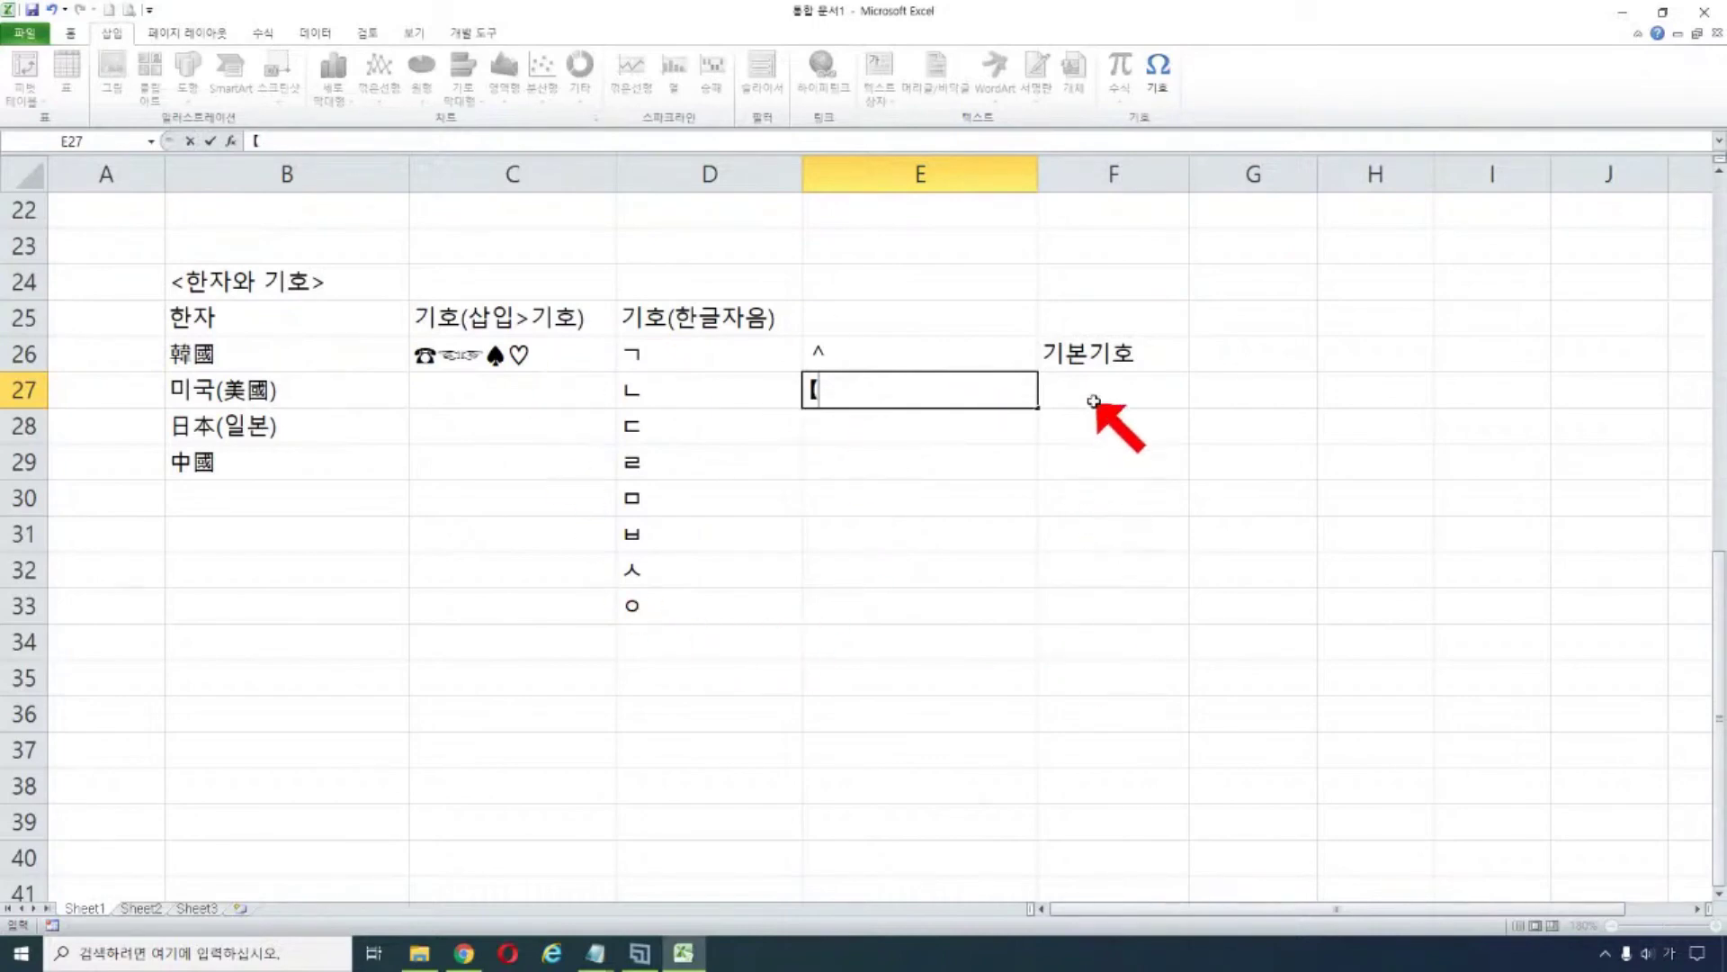
pyautogui.click(1093, 399)
pyautogui.write('과')
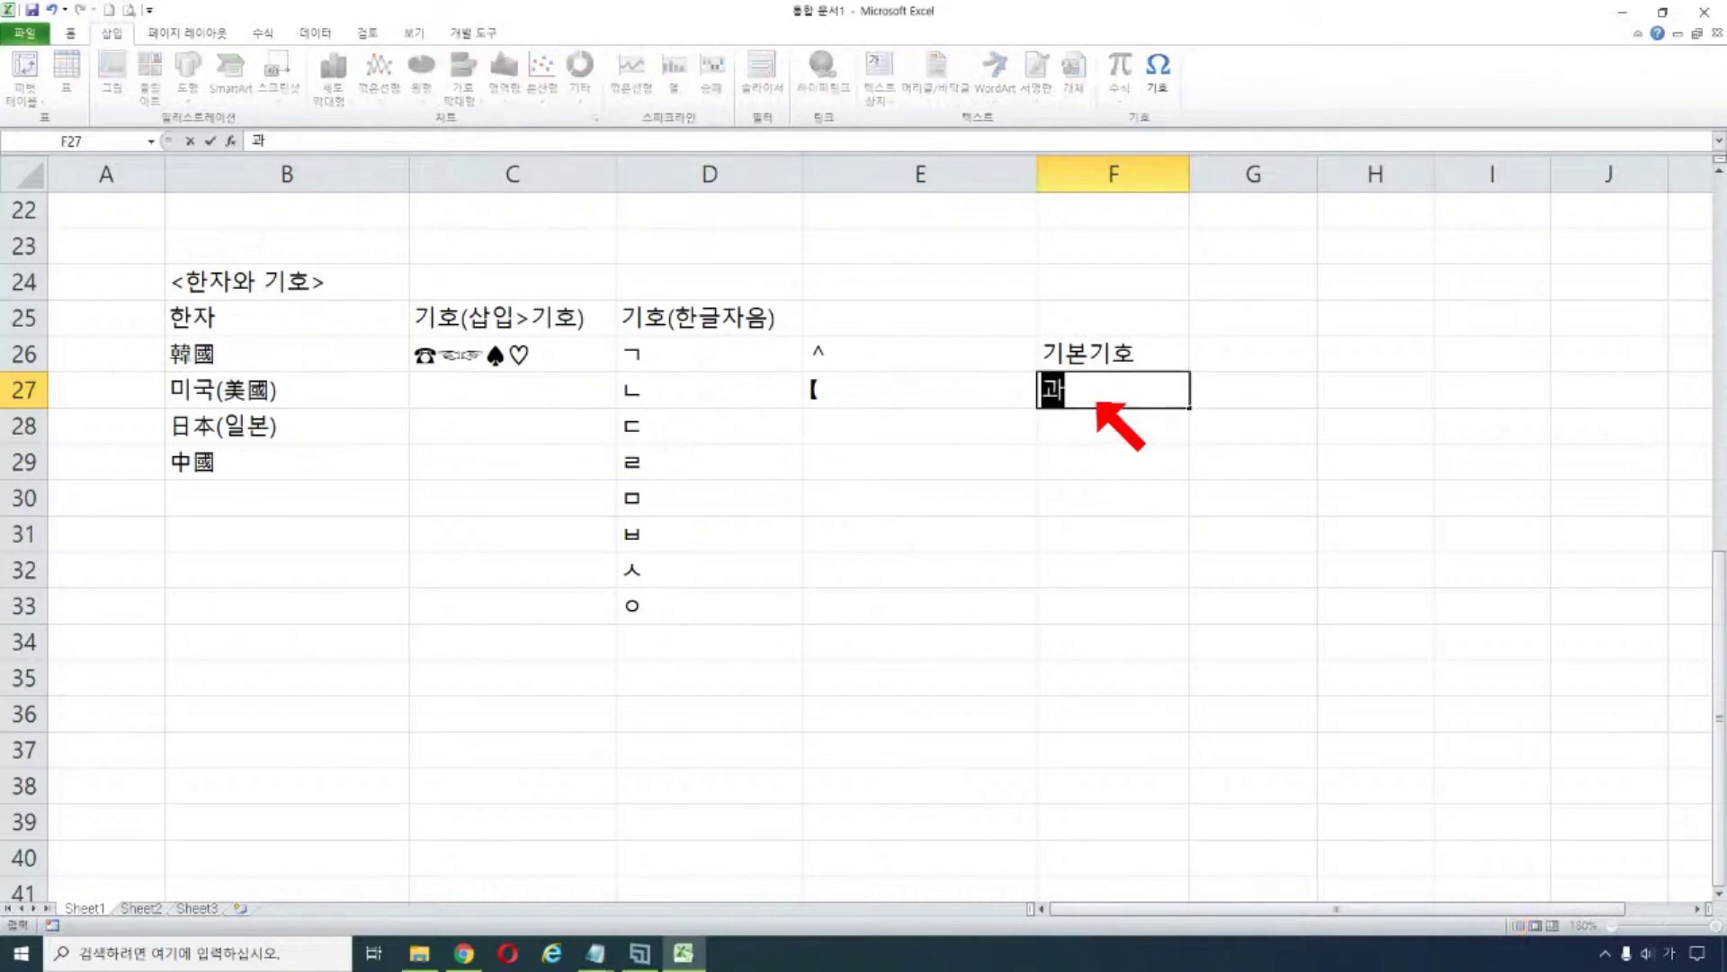
pyautogui.write('호')
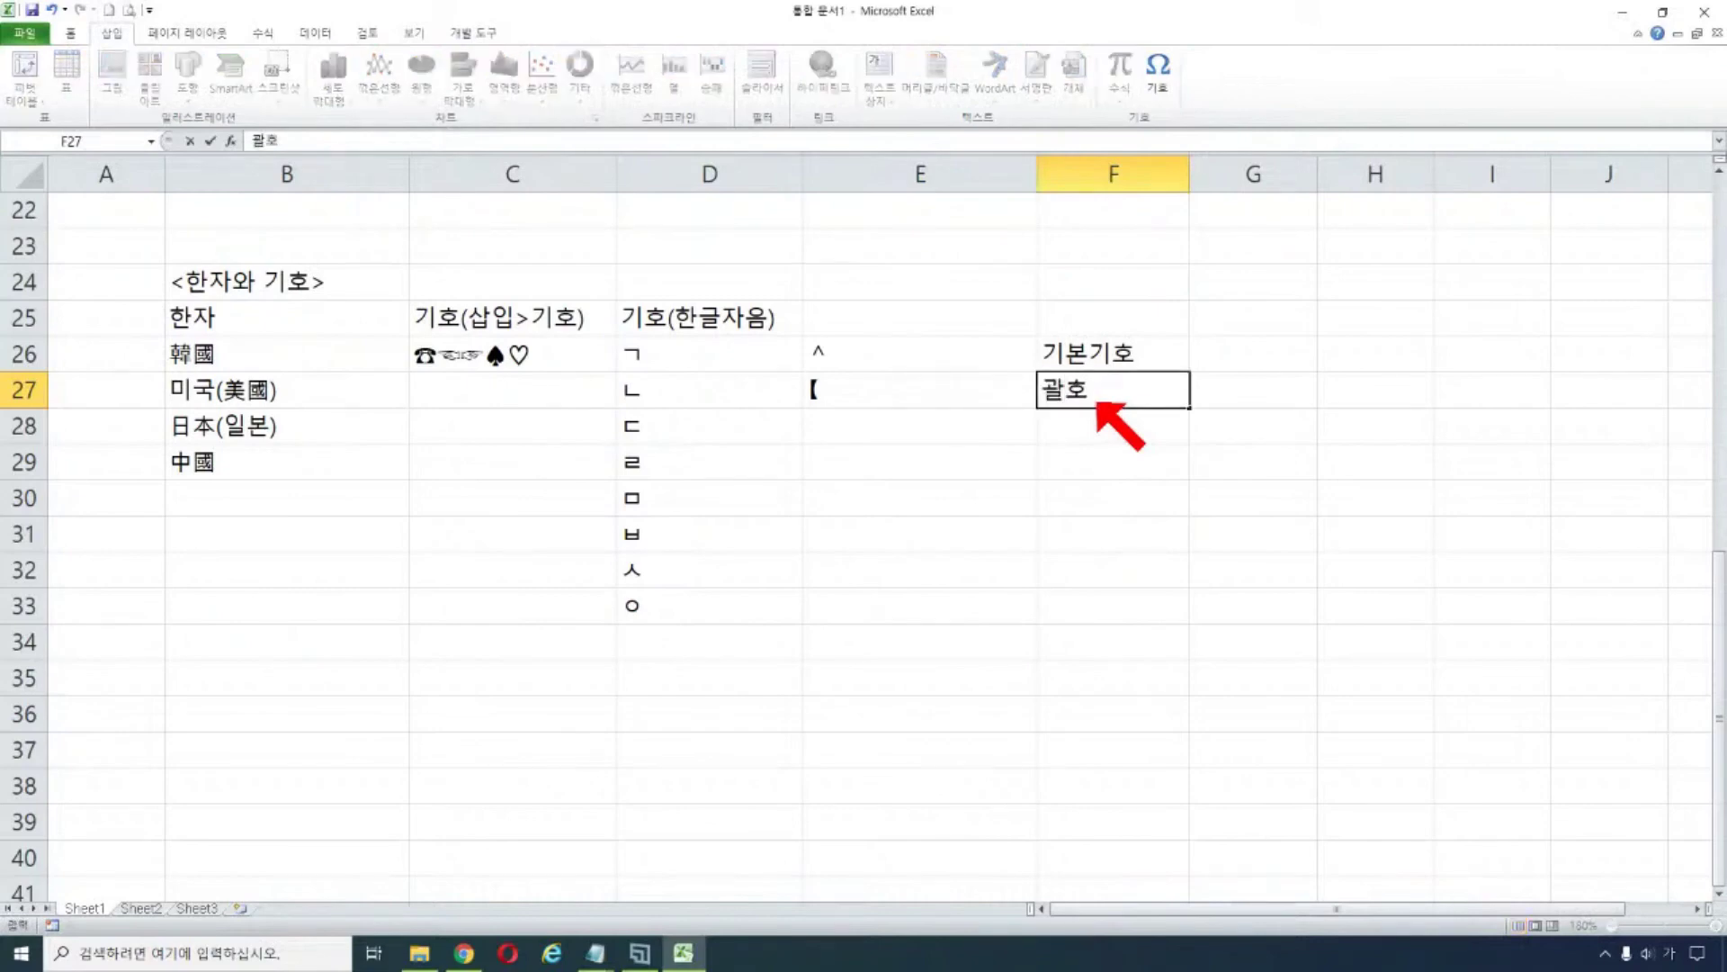
# - Convert ㄷ in E28 to the symbol ∋ through the expanded Hanja candidates and label it 수학기호 in F28
pyautogui.click(970, 430)
pyautogui.write('ㄷ')
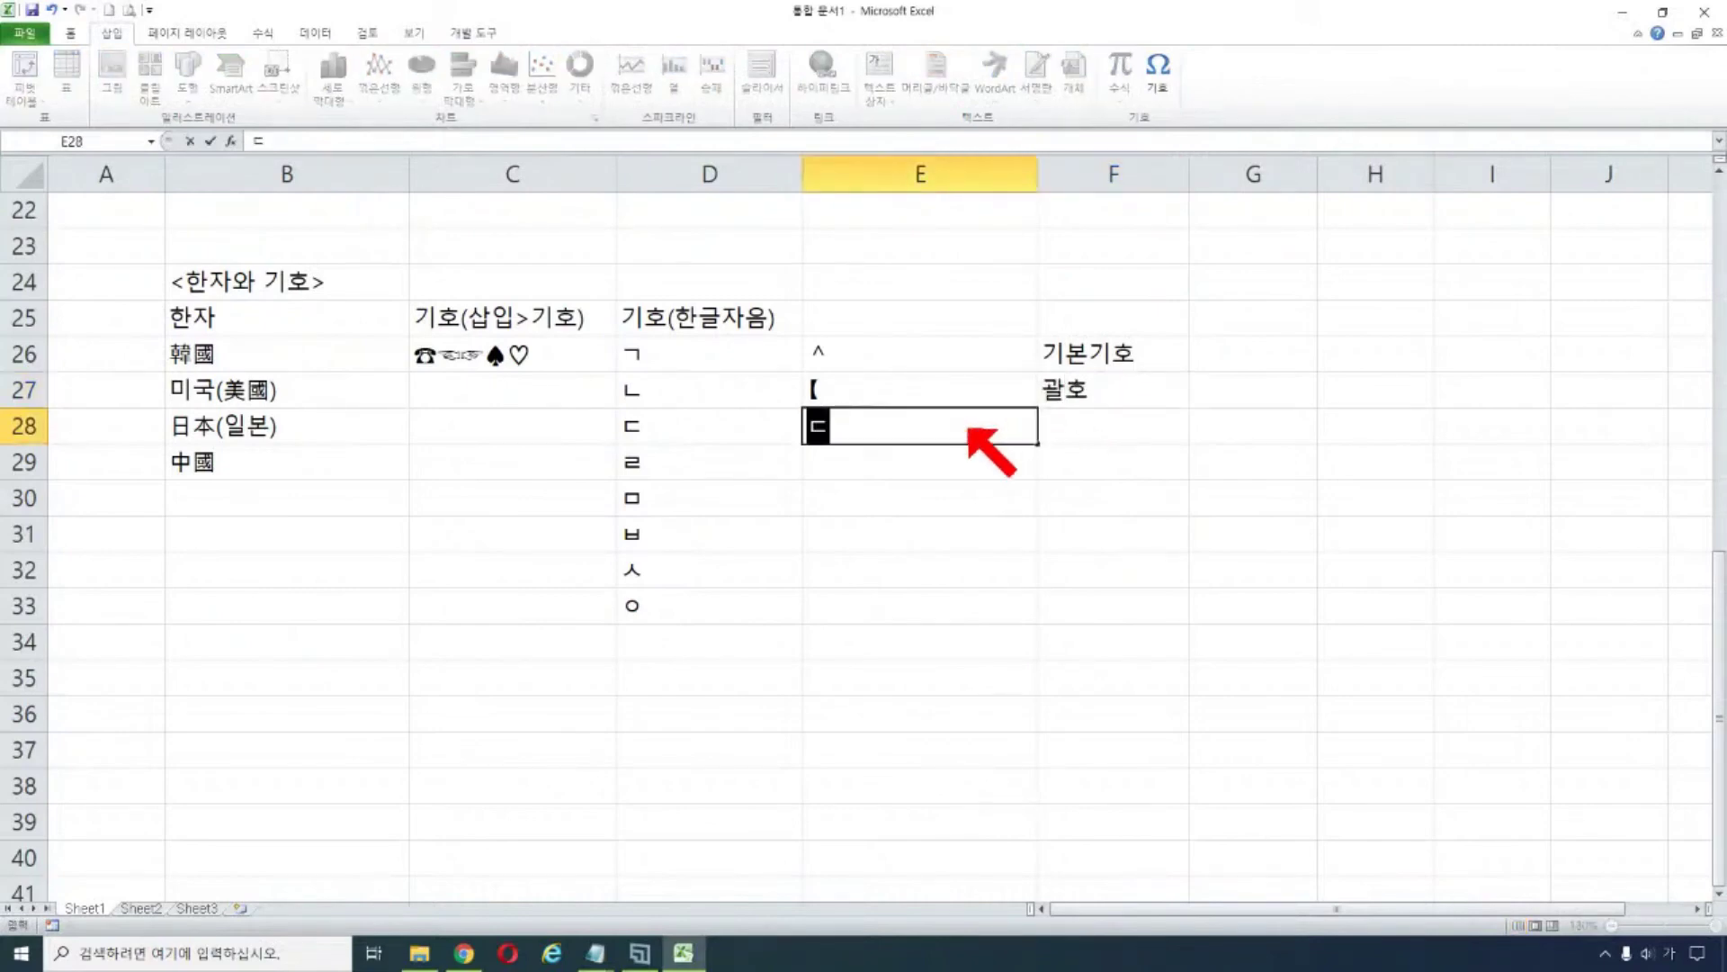
pyautogui.press('Hangul_Hanja')
pyautogui.click(884, 664)
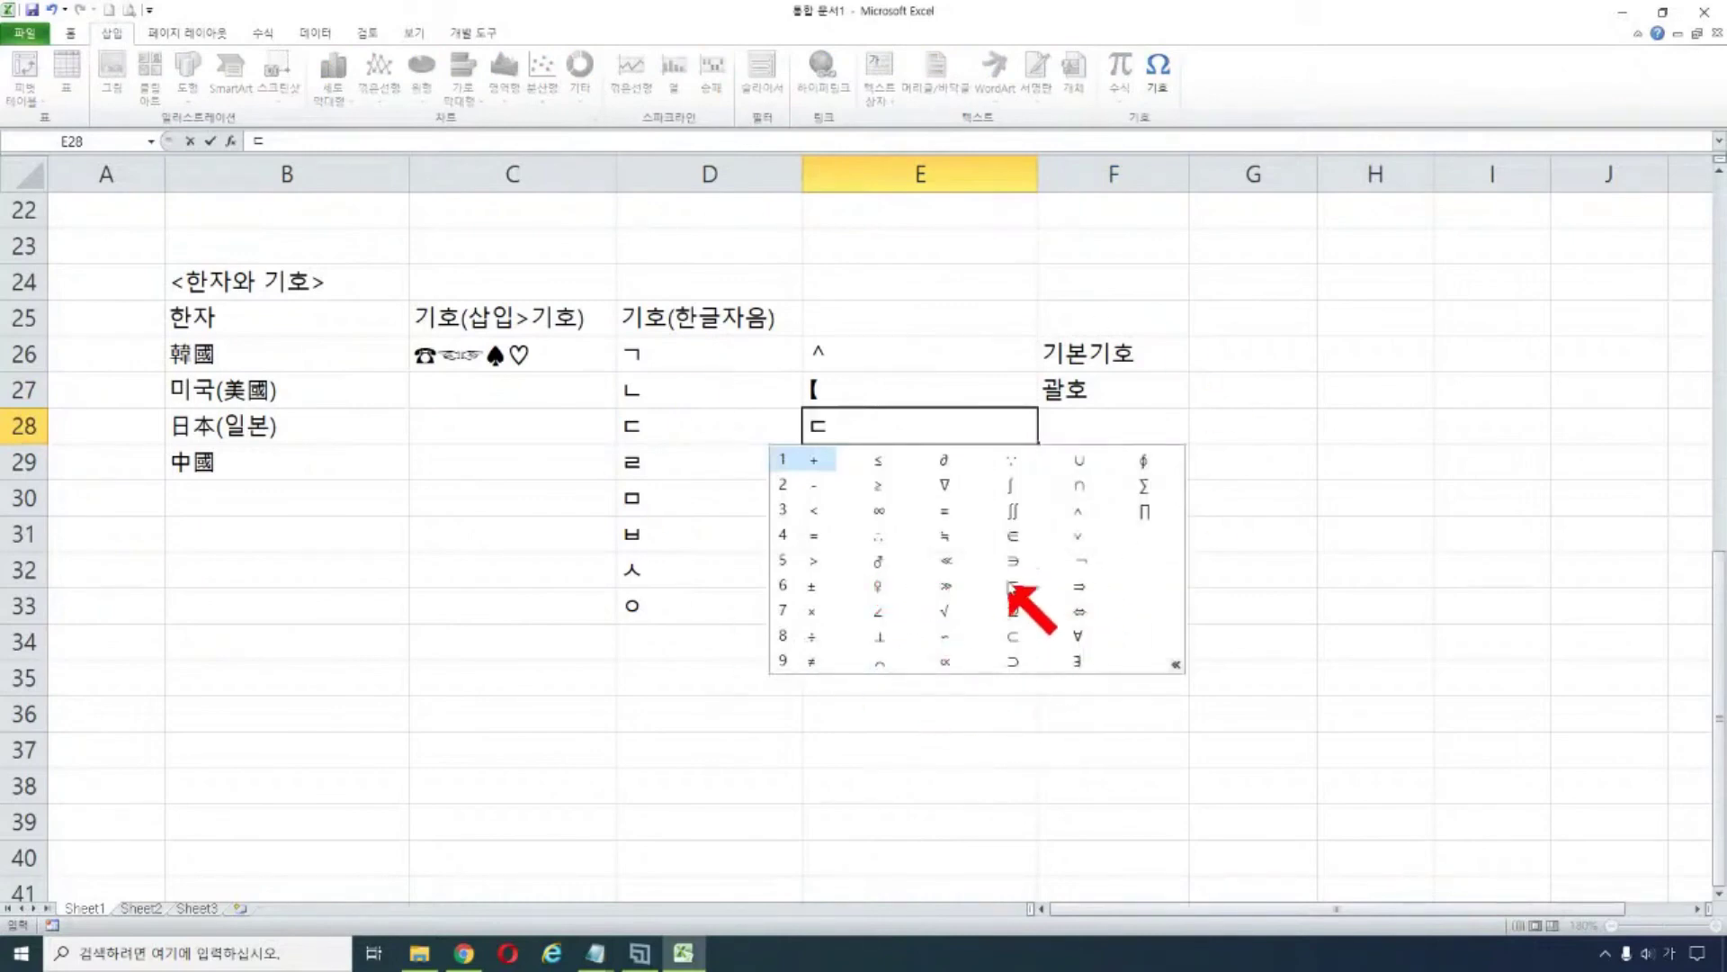
pyautogui.click(1013, 561)
pyautogui.click(1080, 433)
pyautogui.write('수학ㄱ')
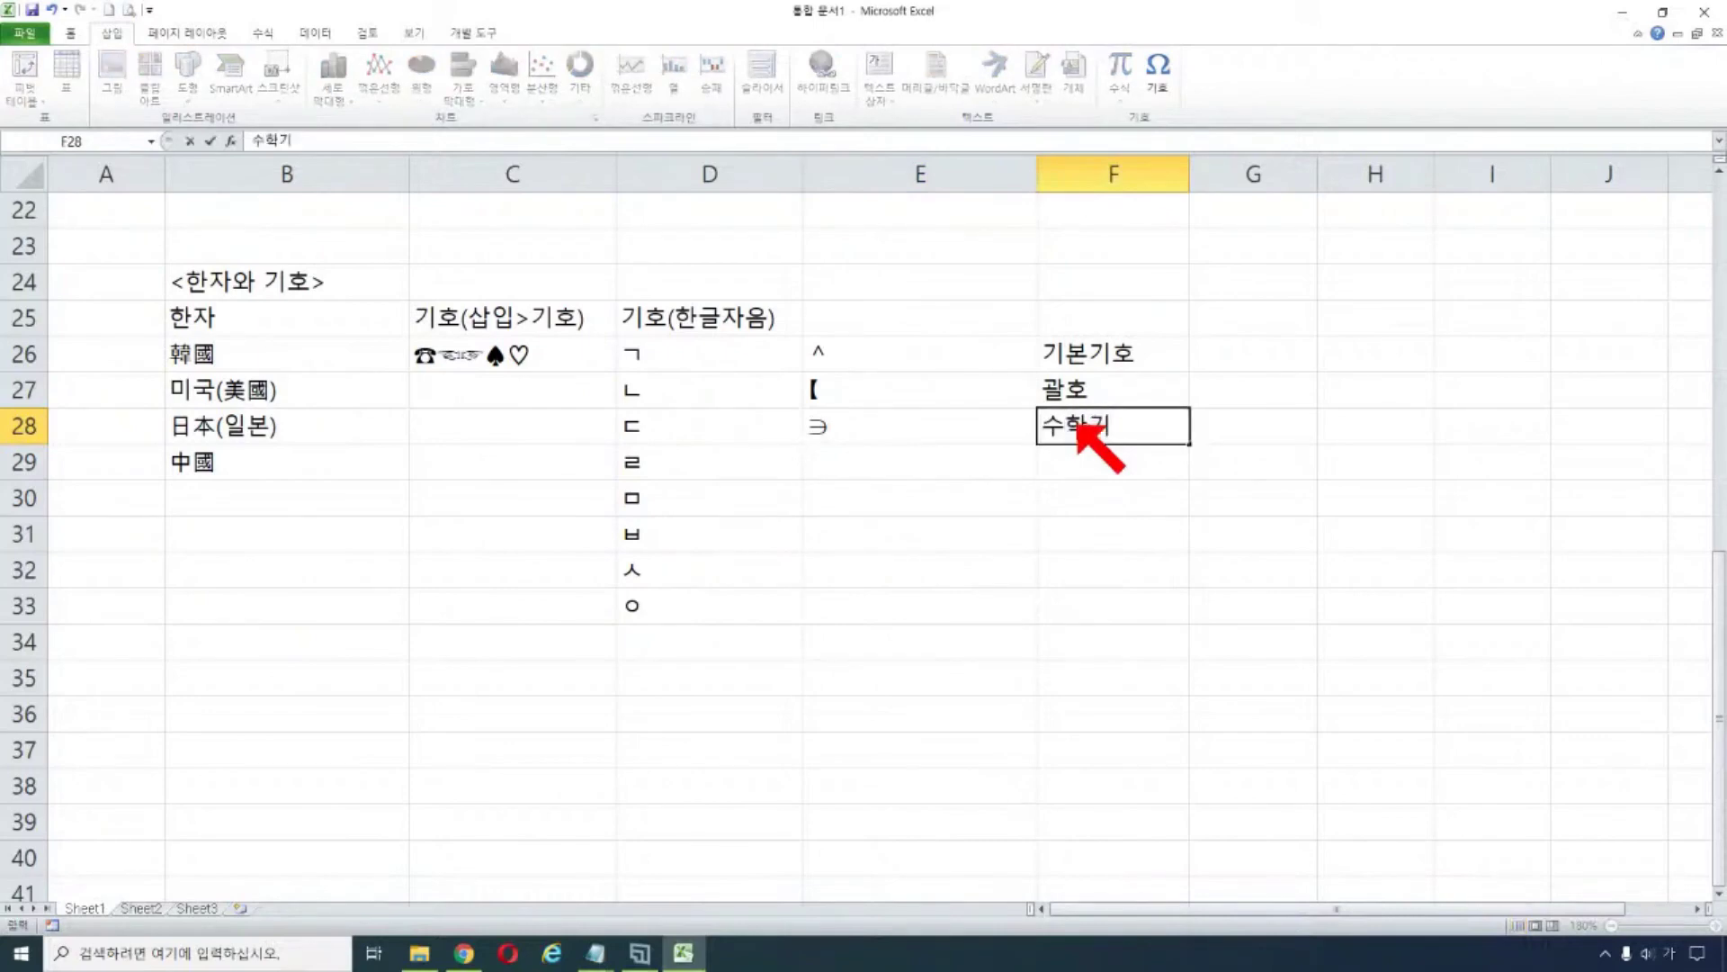
pyautogui.write('호')
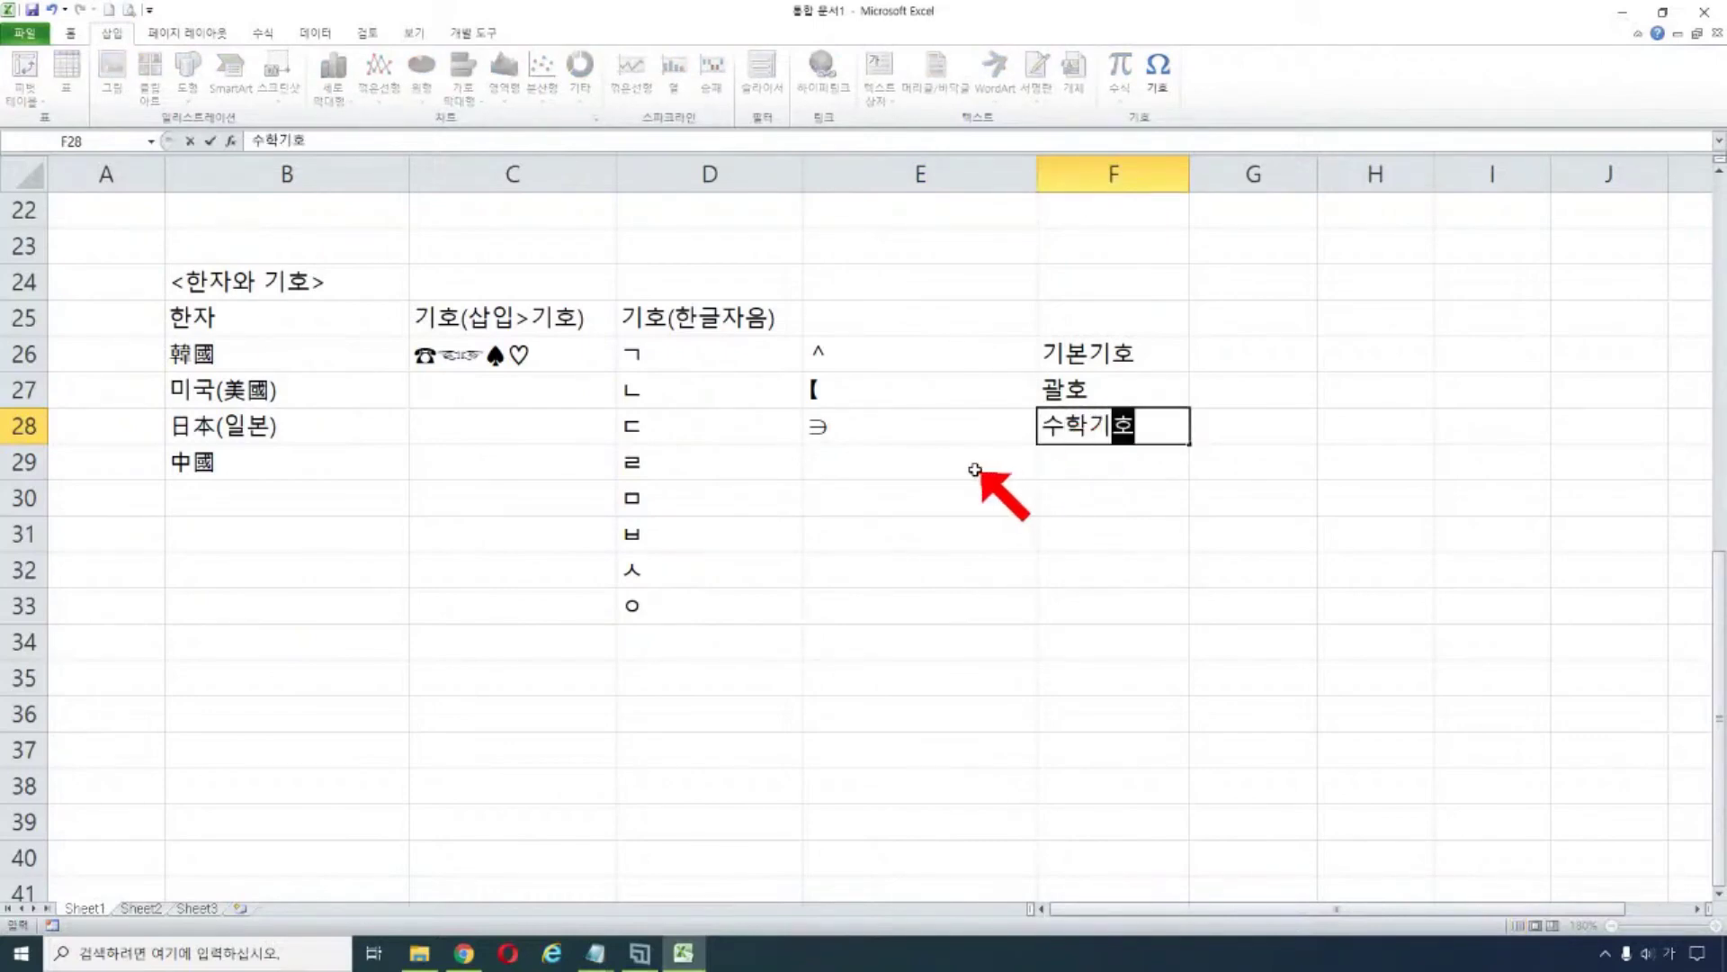
# - Convert ㄹ in E29 to the symbol ㎦ through the expanded Hanja candidates and label it 단위기호 in F29
pyautogui.click(967, 468)
pyautogui.write('ㄹ')
pyautogui.press('Hangul_Hanja')
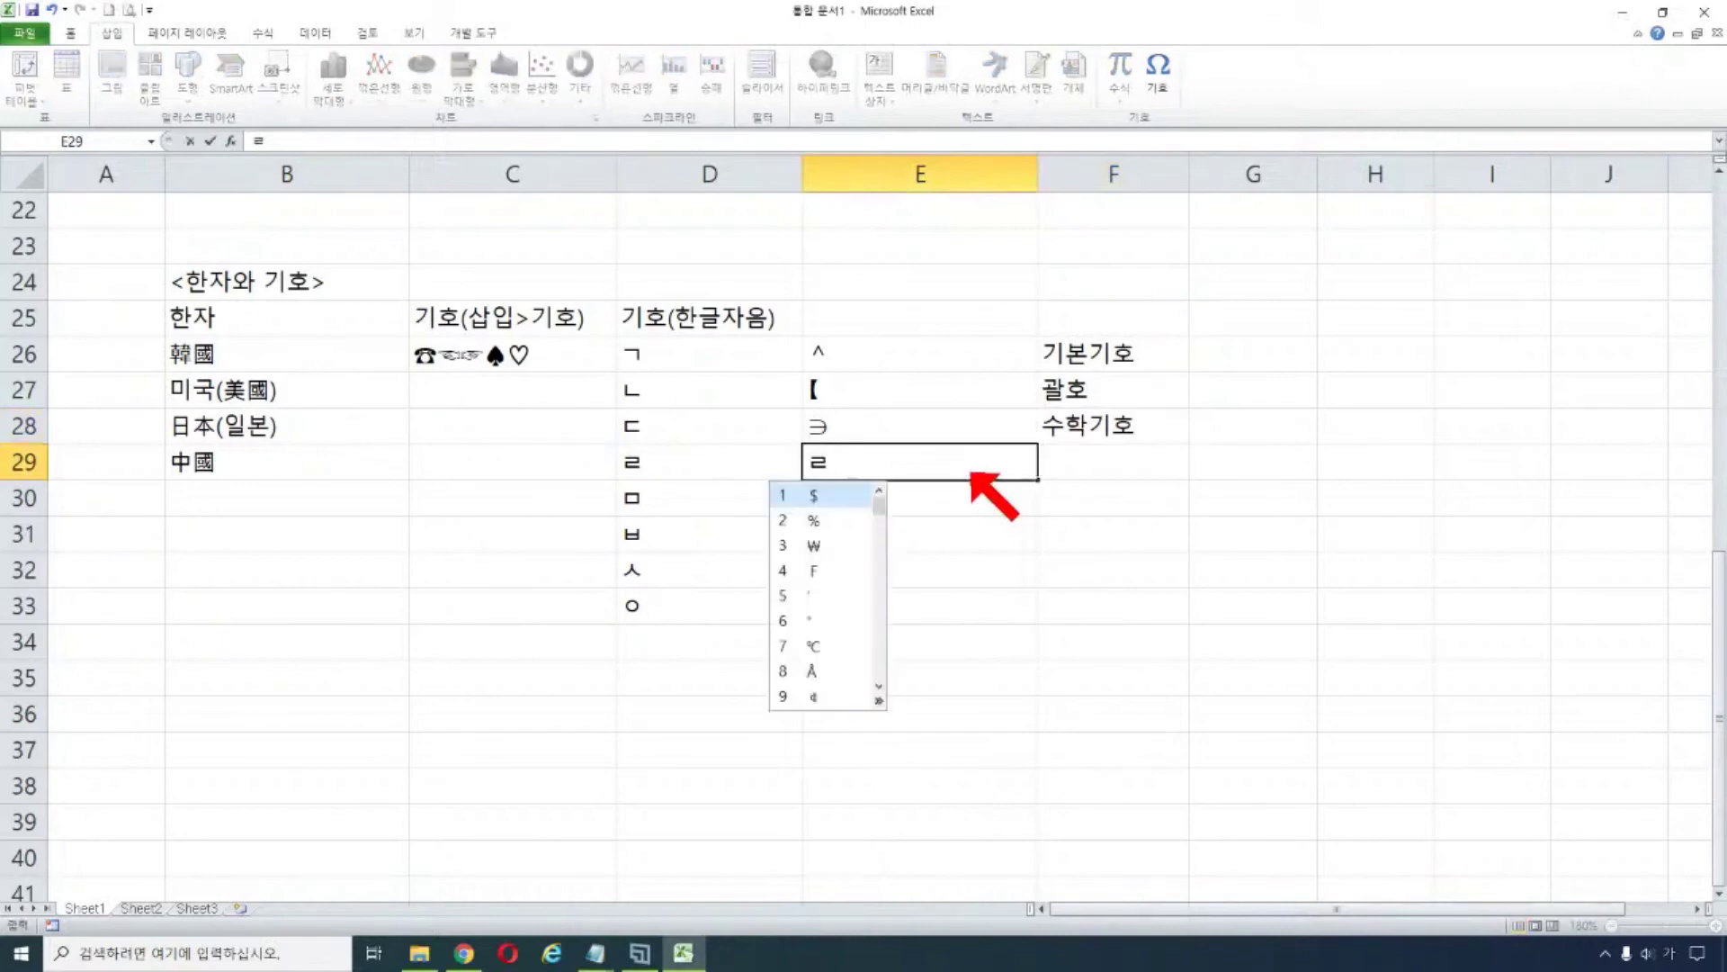
pyautogui.click(881, 702)
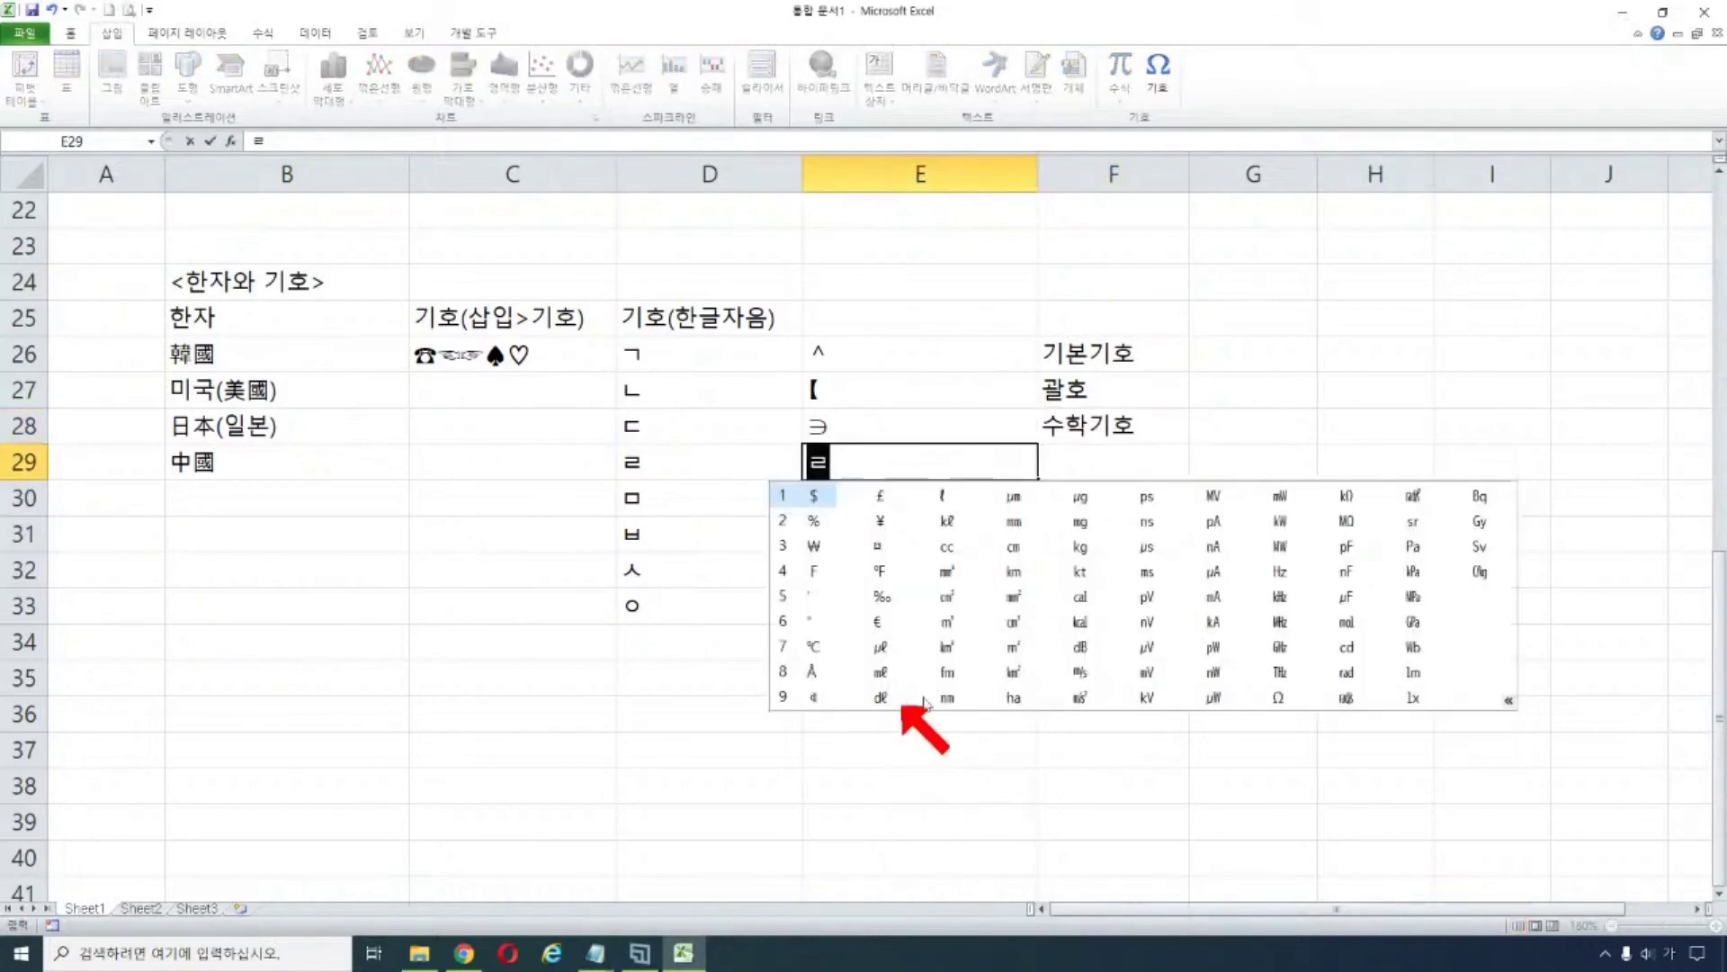
pyautogui.click(948, 648)
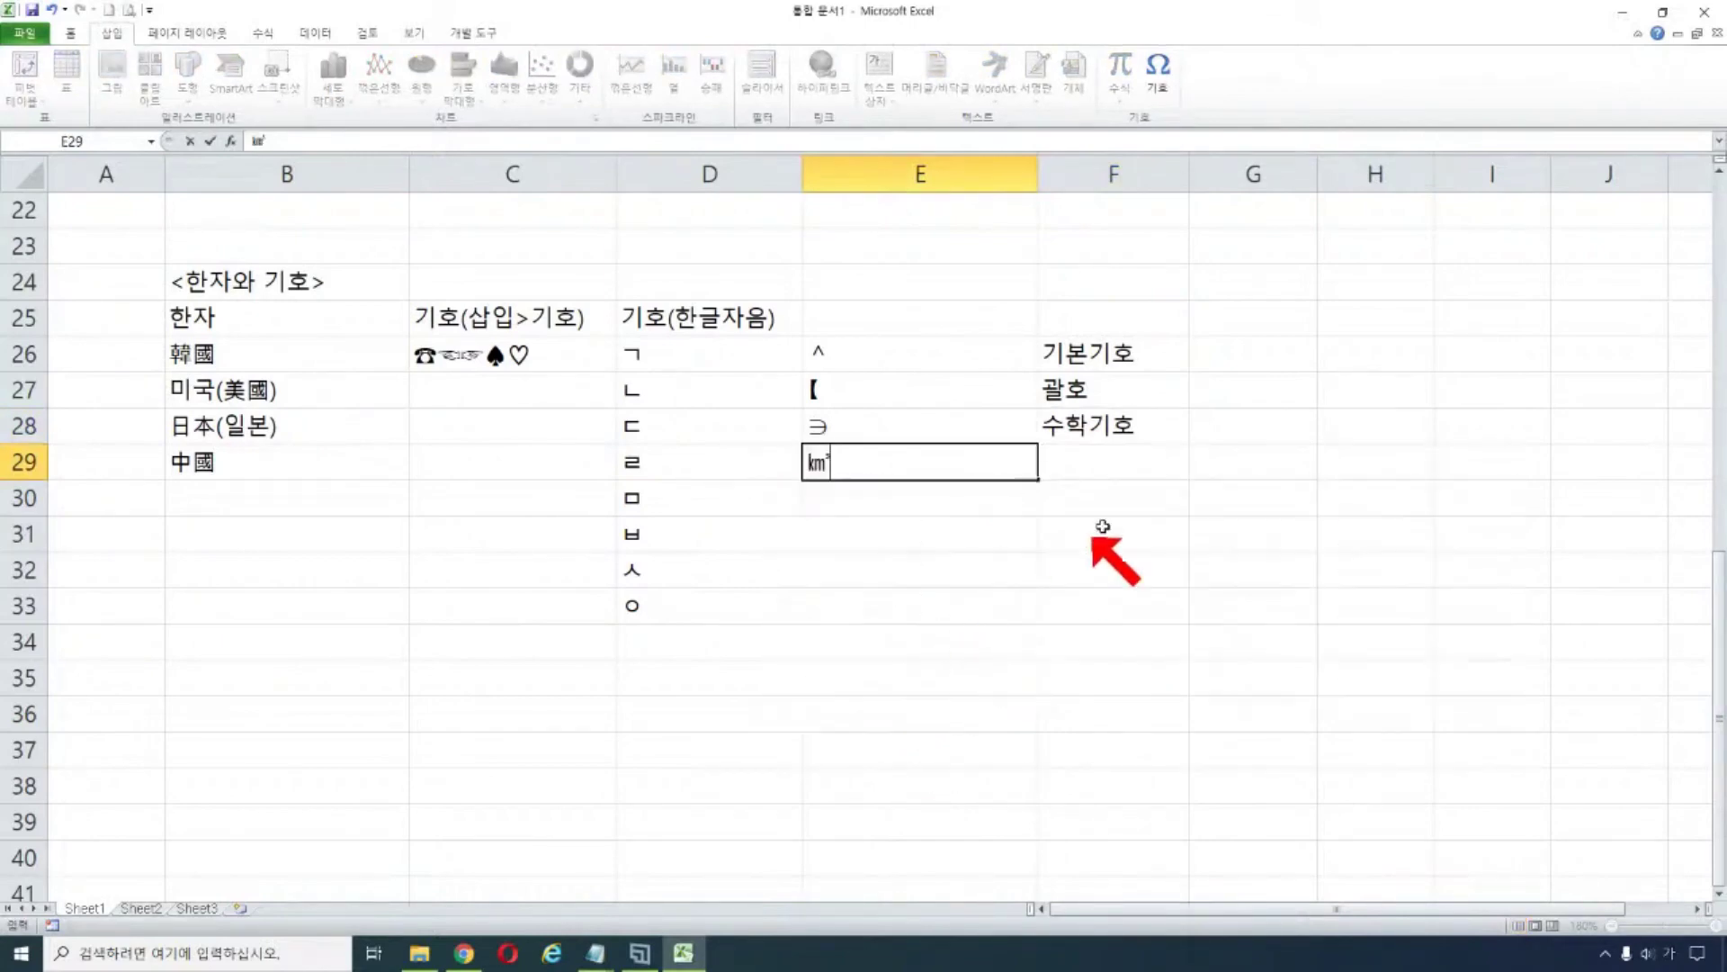
pyautogui.click(1114, 468)
pyautogui.write('단위기호')
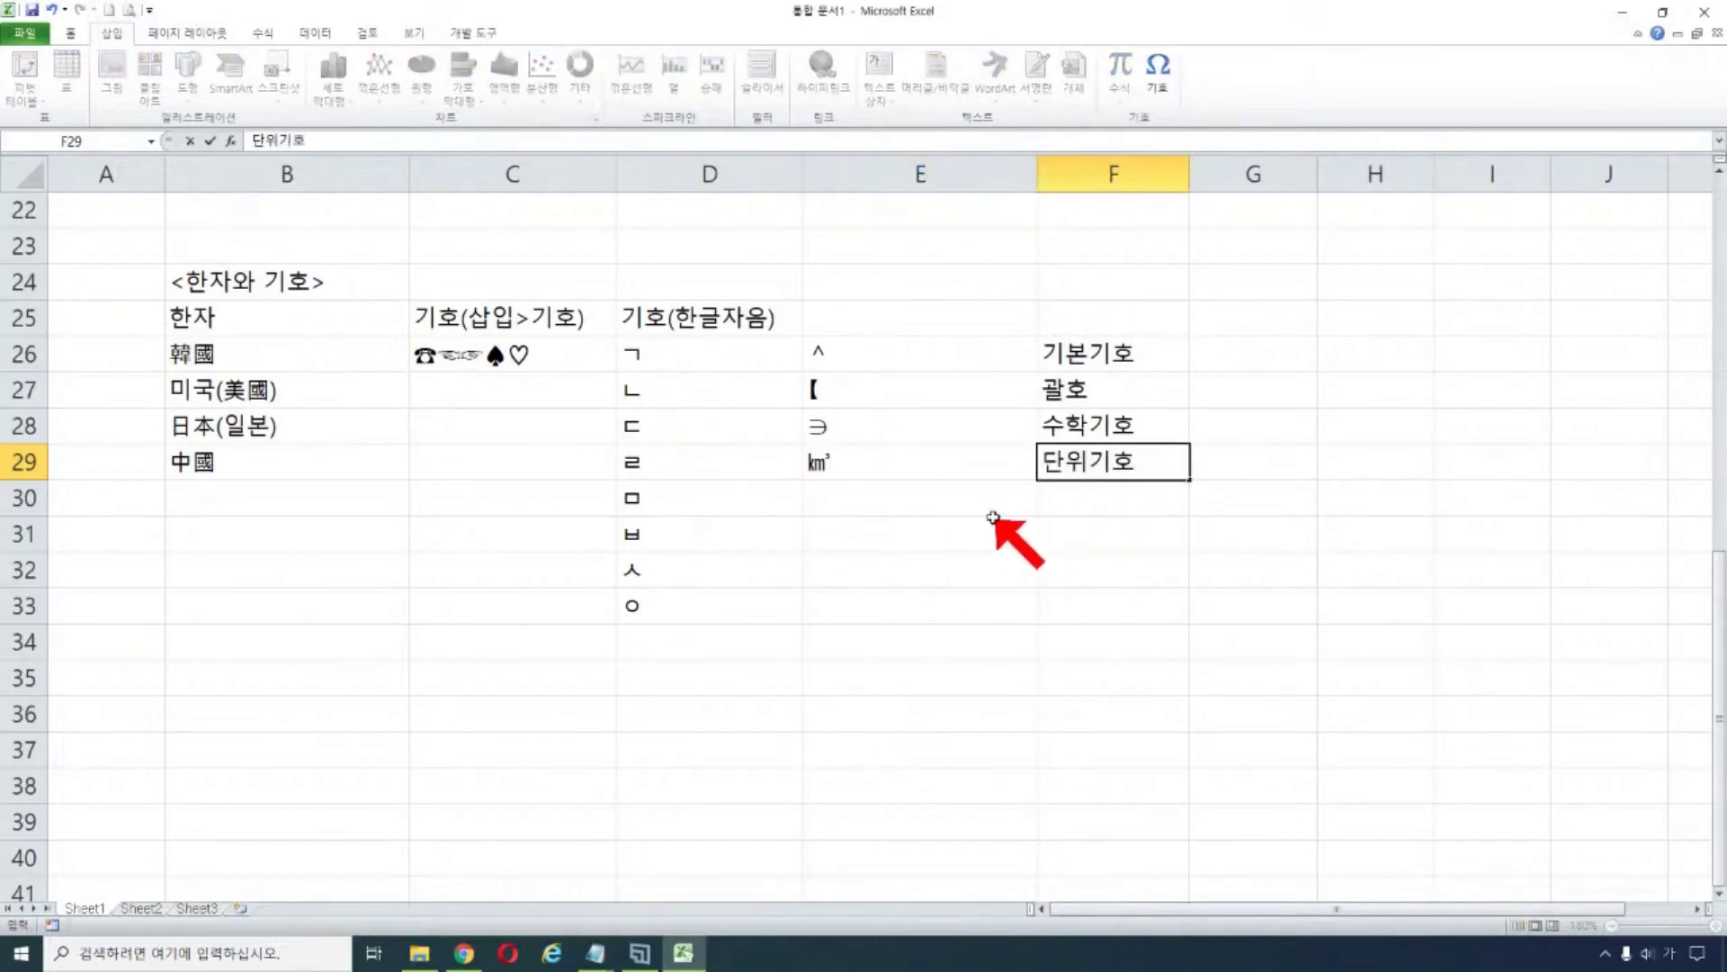
# - Convert ㅁ in E30 to the symbol ※ through the expanded Hanja candidates and label it 특수기호 in F30
pyautogui.click(1003, 530)
pyautogui.click(999, 502)
pyautogui.write('ㅁ')
pyautogui.press('Hangul_Hanja')
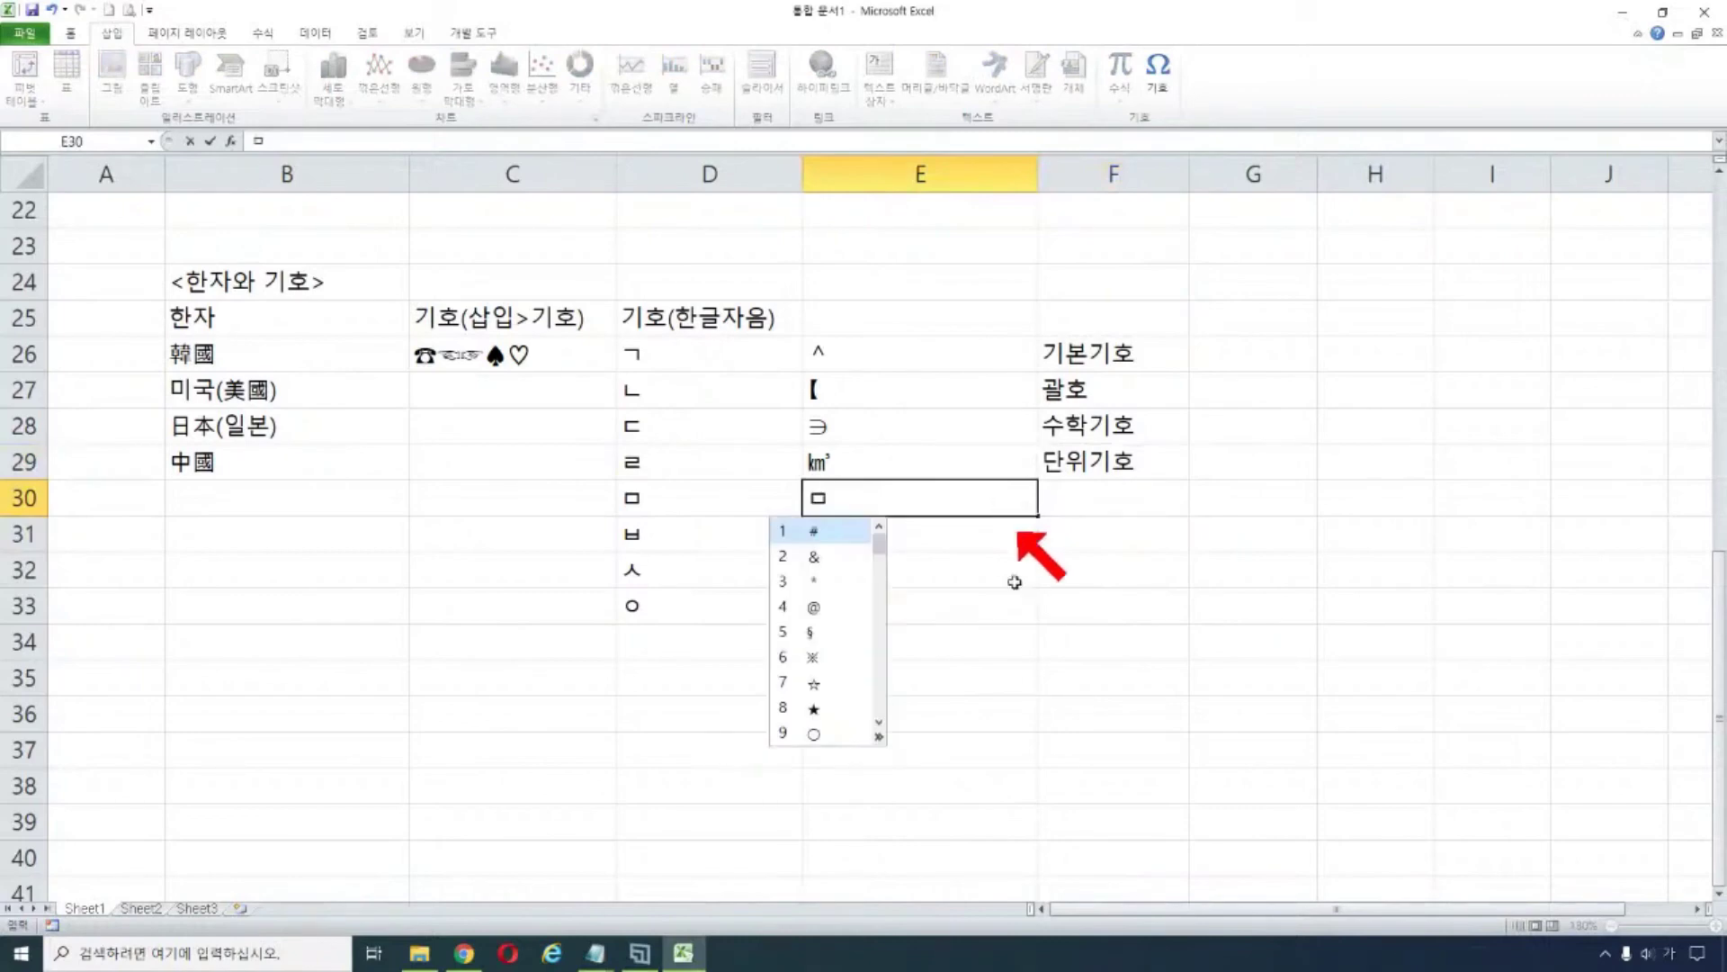
pyautogui.click(891, 751)
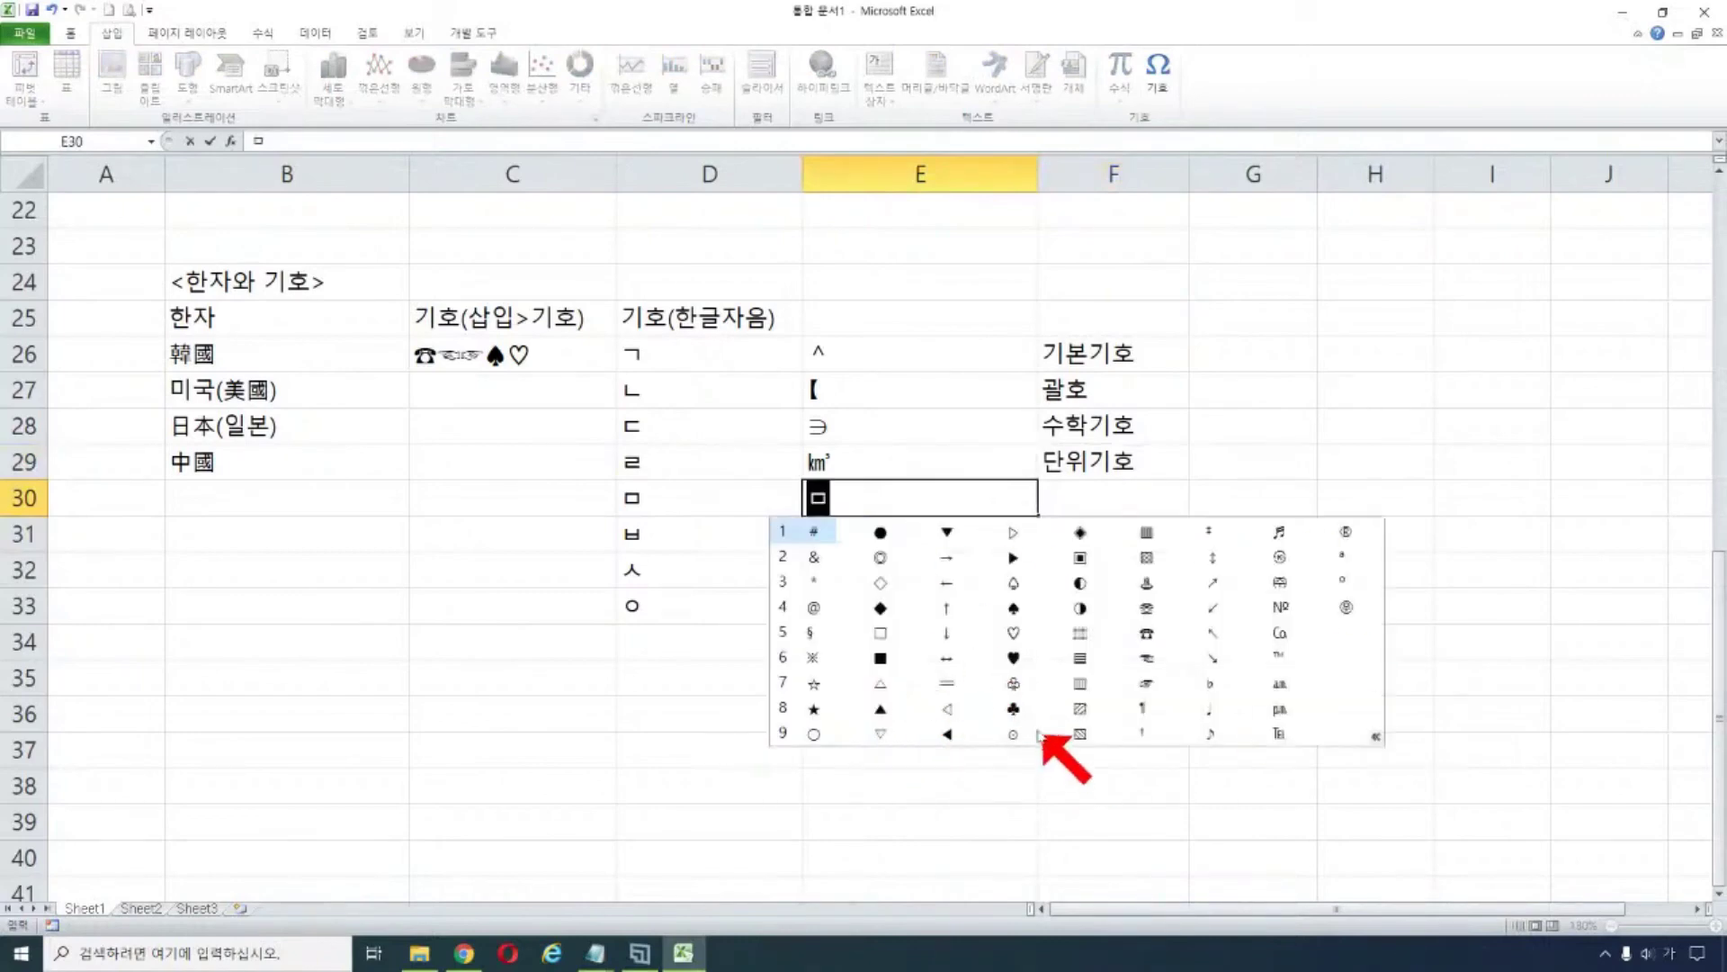
pyautogui.click(812, 660)
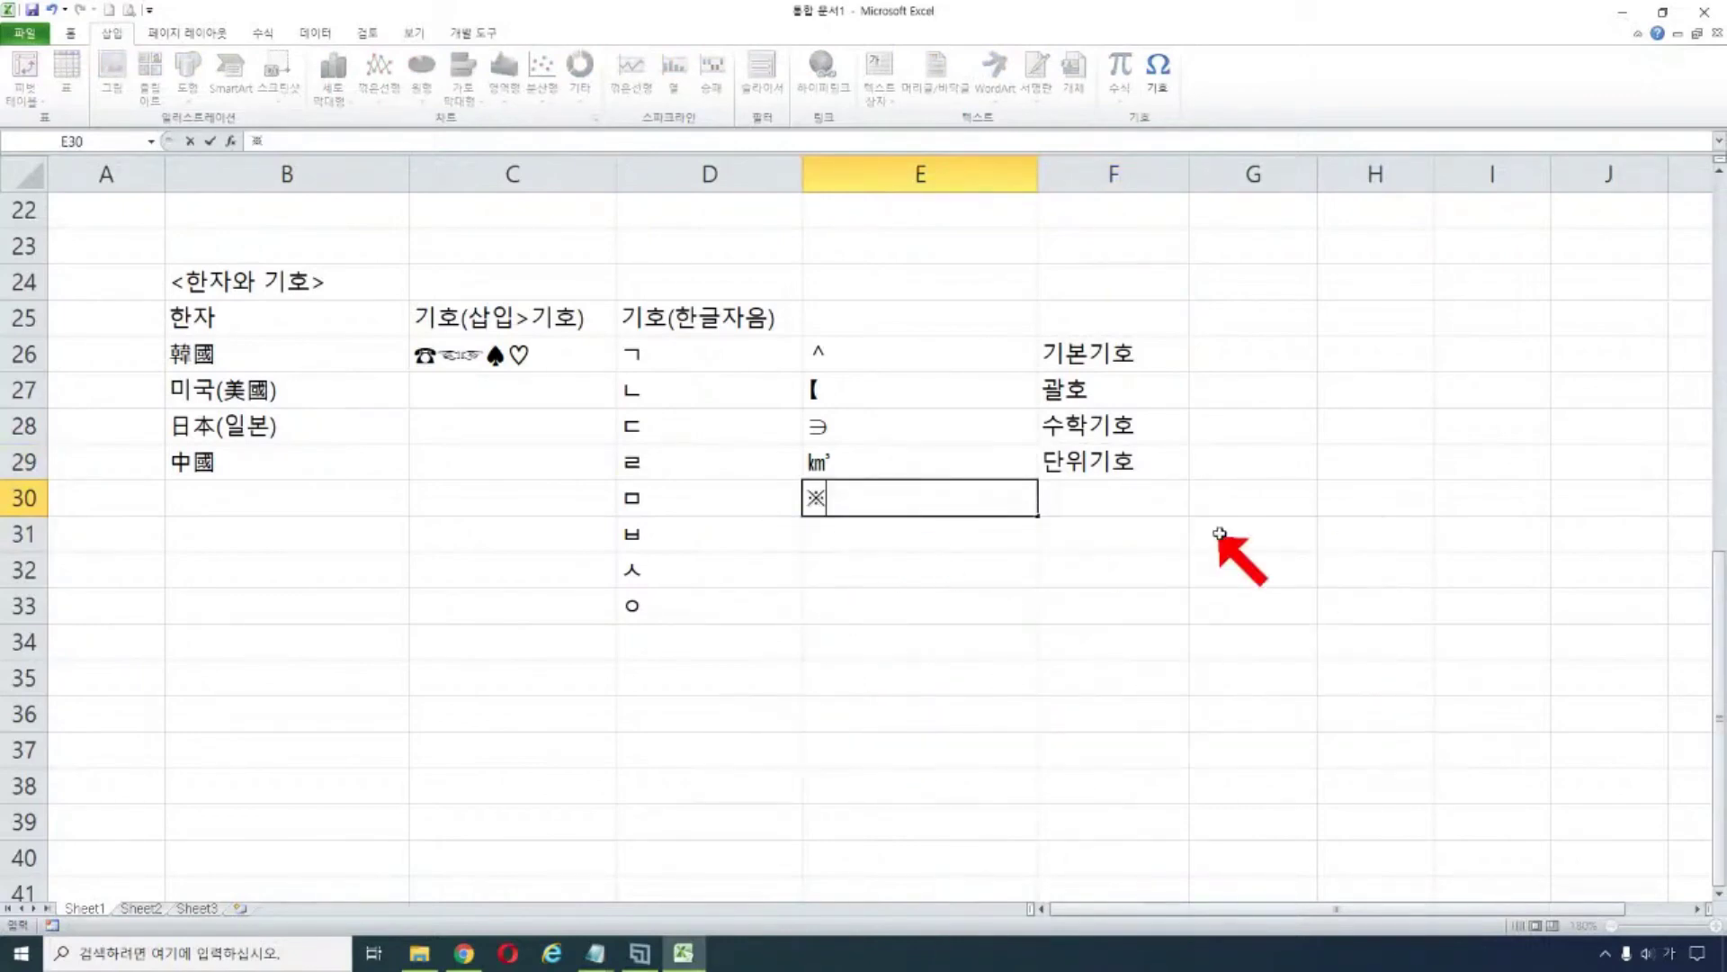
pyautogui.click(1140, 506)
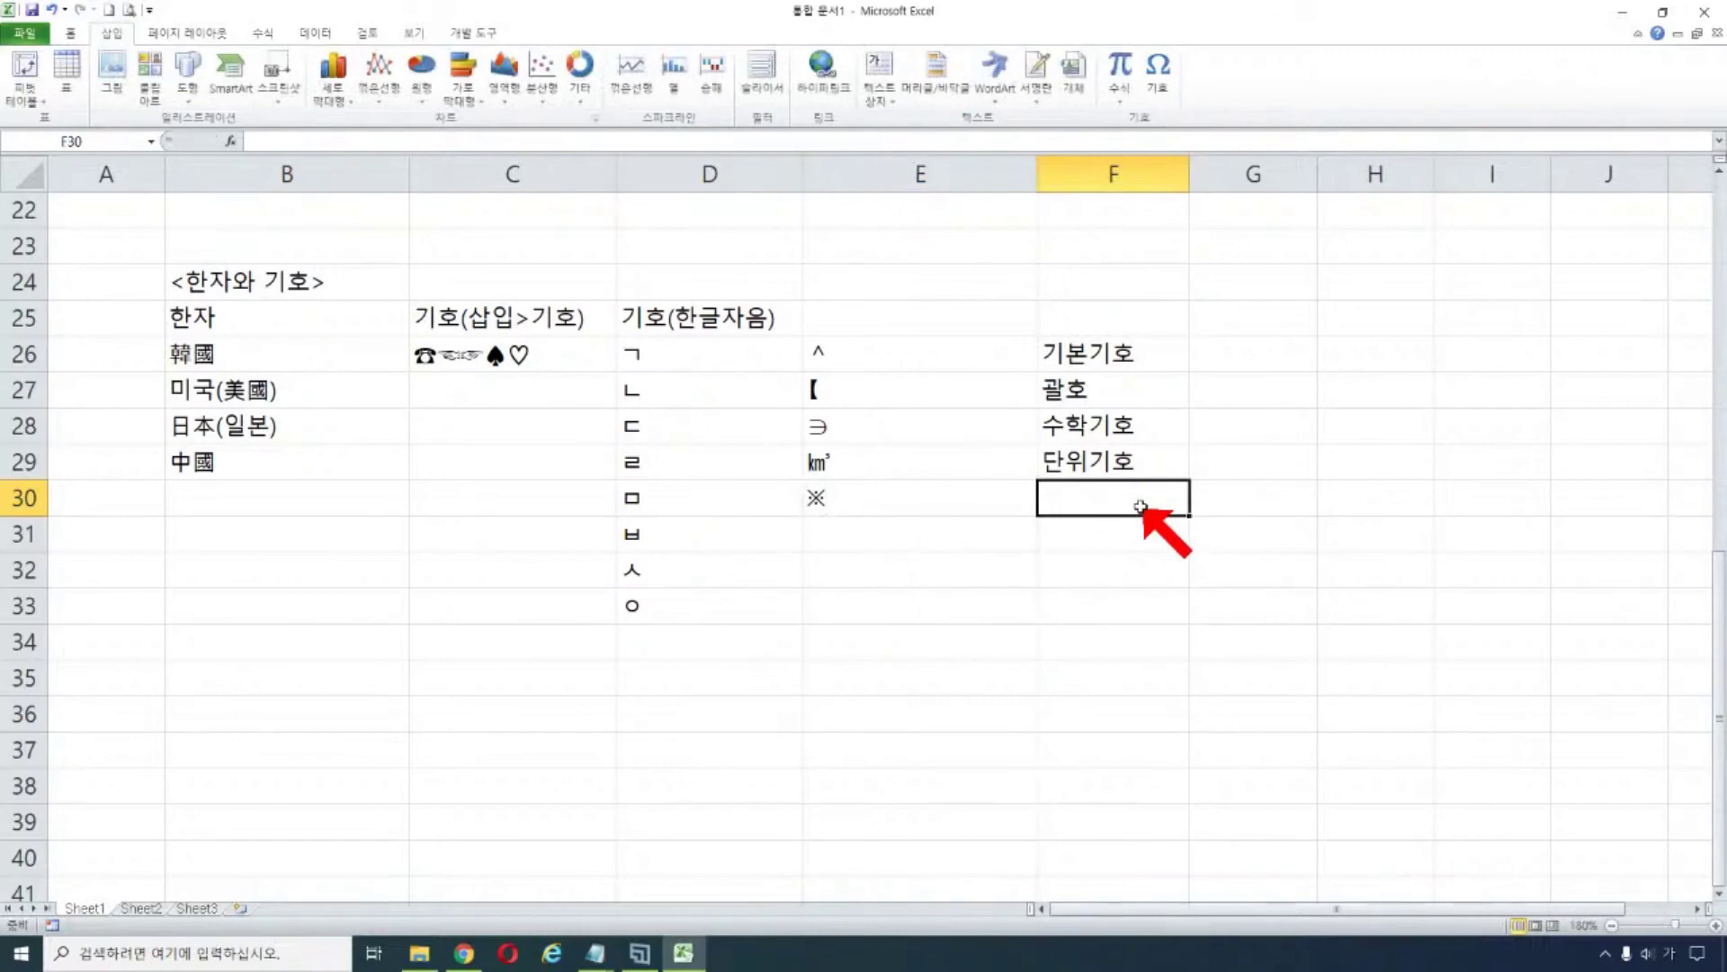
pyautogui.write('특수')
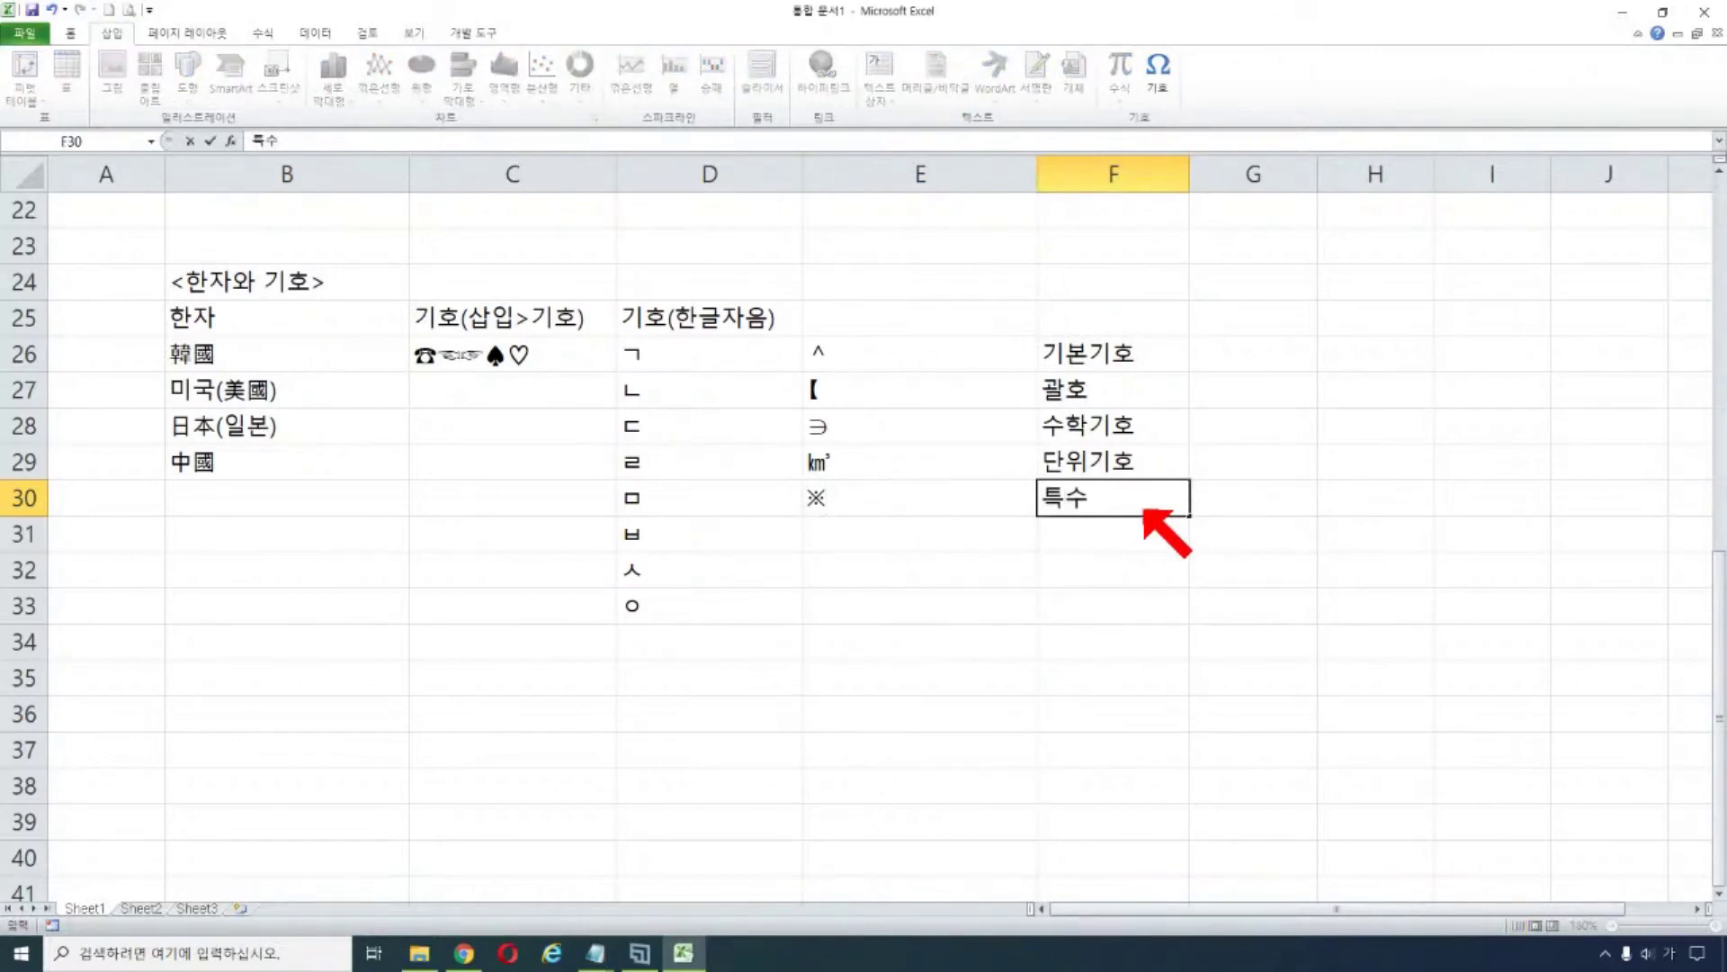
pyautogui.write('기호')
# - Convert ㅂ in E31 to a cross-shaped line symbol, removing the mistyped ㅁ, and label it 선 in F31
pyautogui.click(956, 528)
pyautogui.write('ㅂㅁ')
pyautogui.press('Hangul_Hanja')
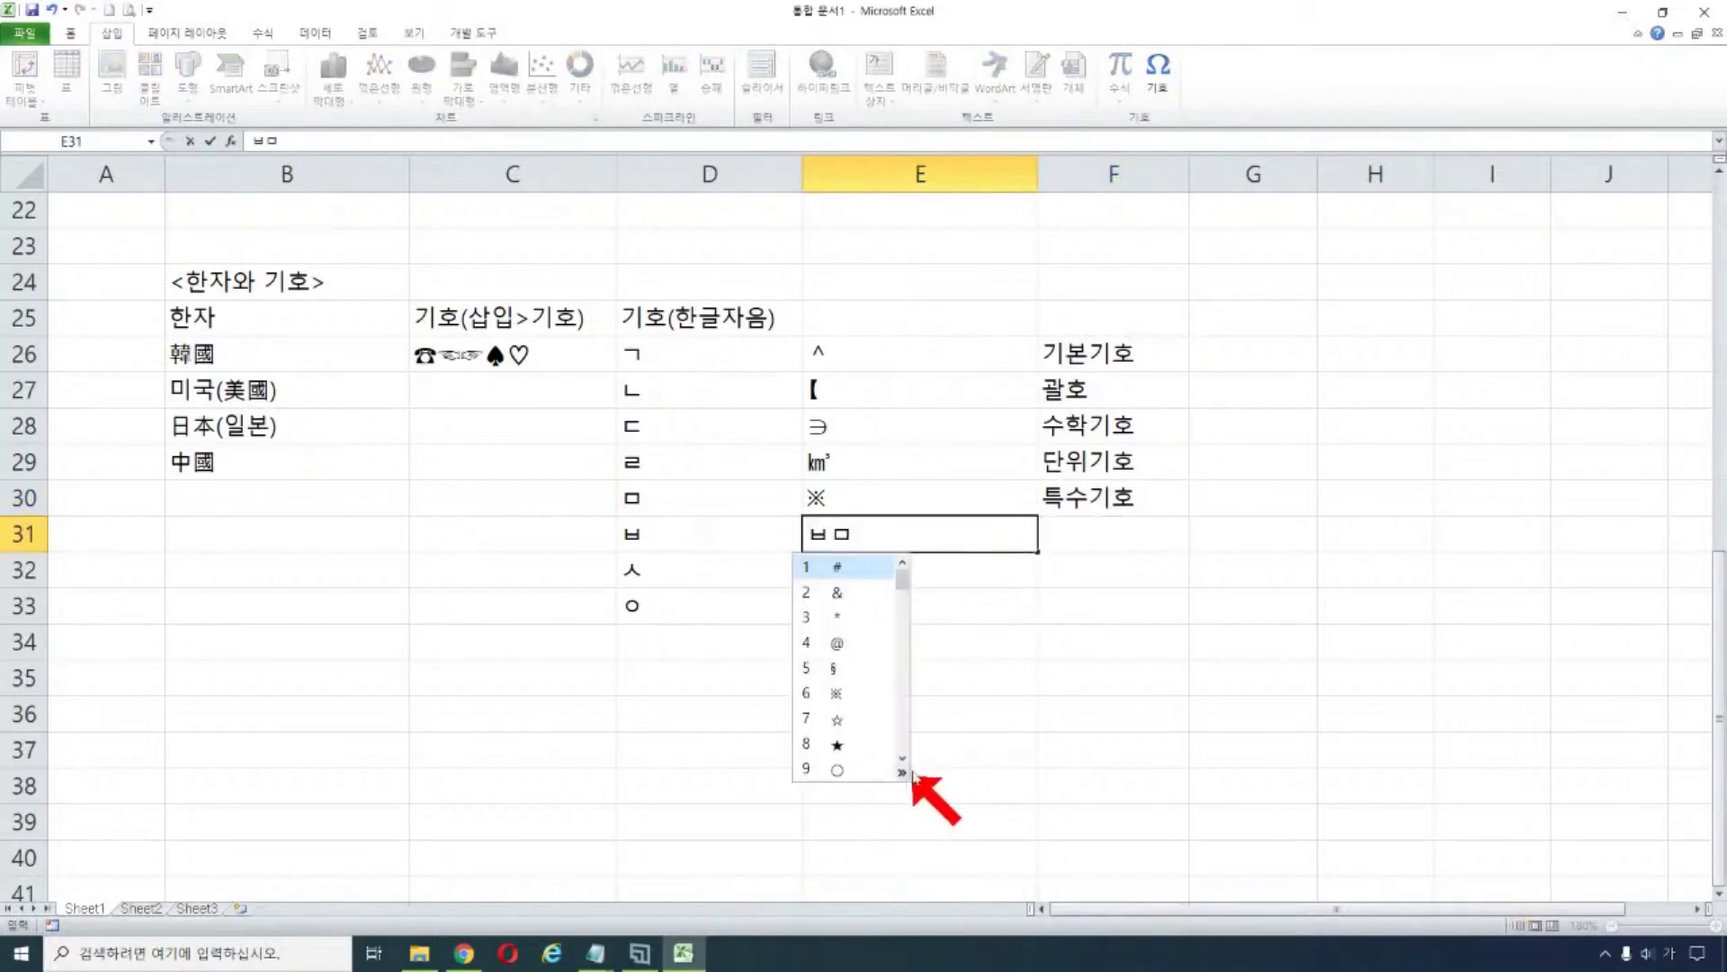
pyautogui.click(870, 532)
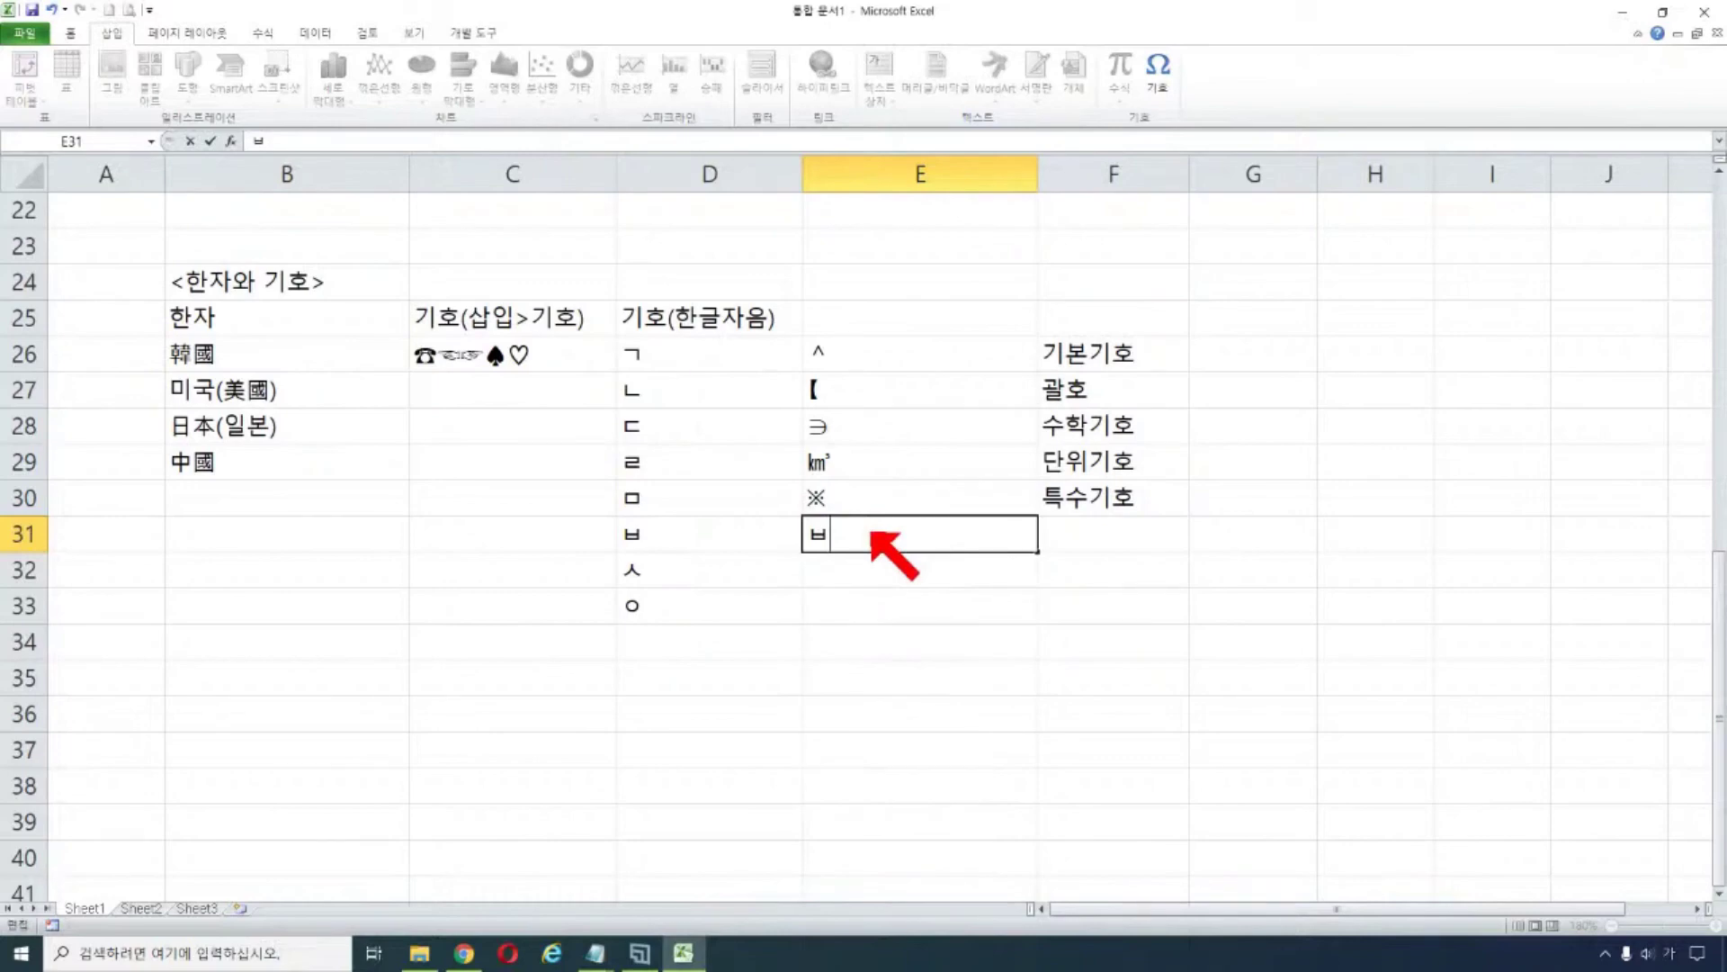
pyautogui.write('ㅂ')
pyautogui.press('Hangul_Hanja')
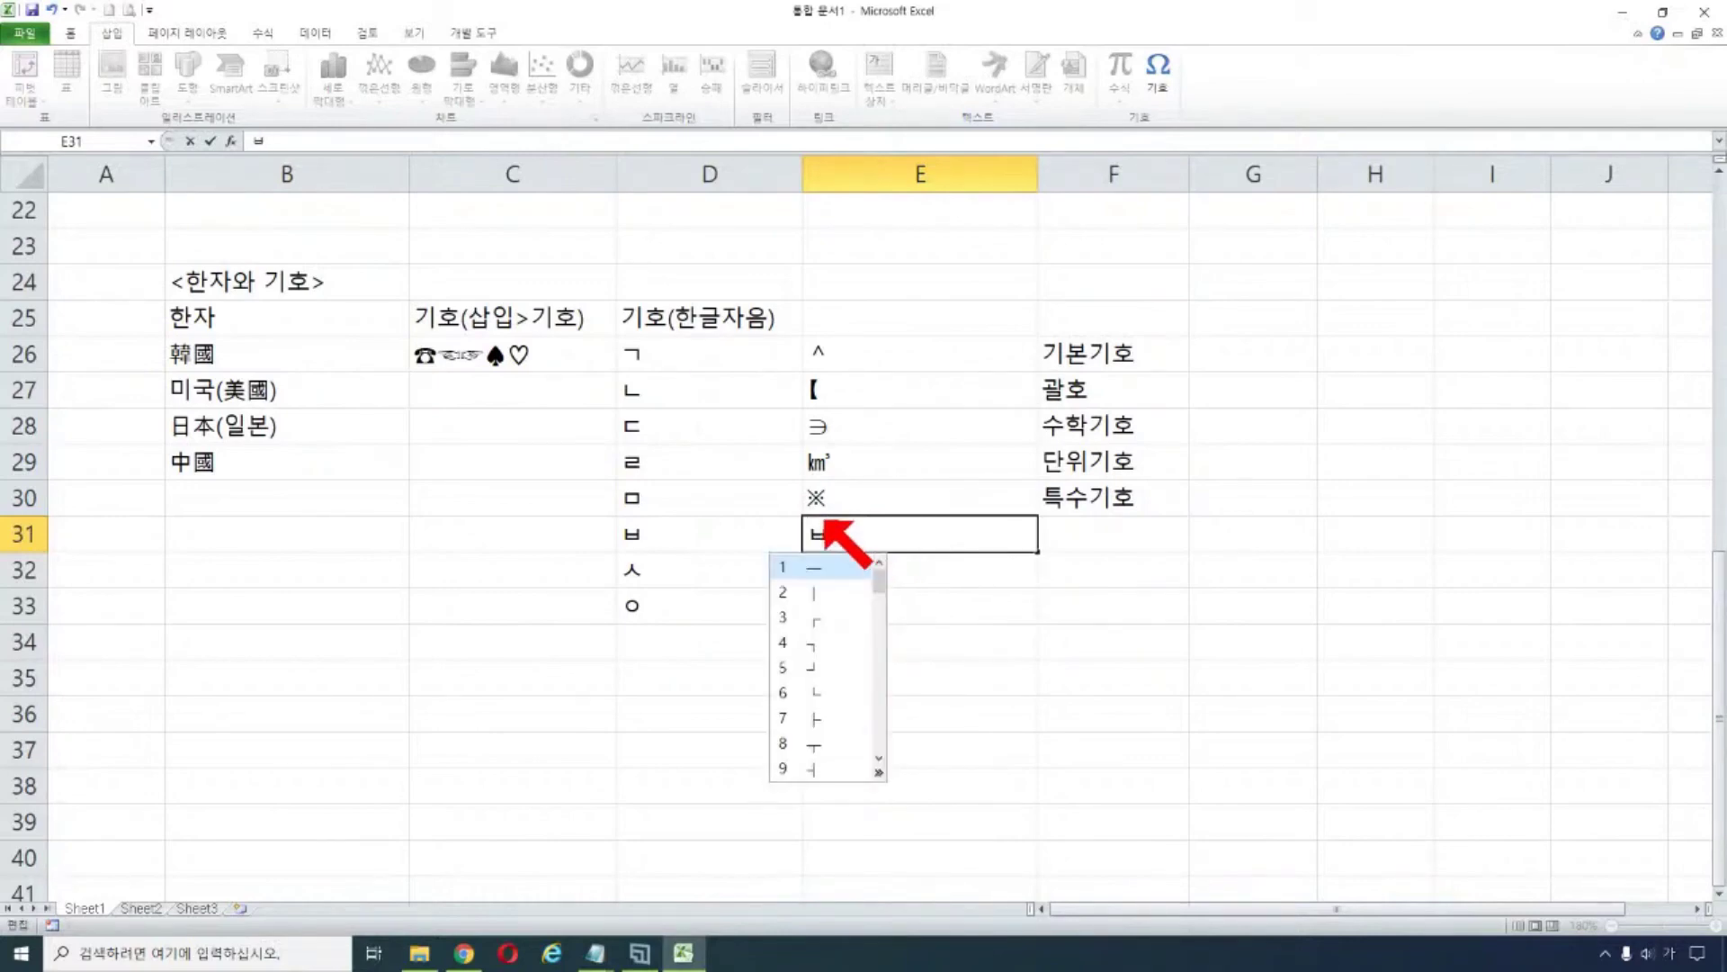
pyautogui.click(886, 772)
pyautogui.click(997, 673)
pyautogui.click(1092, 531)
pyautogui.write('ㅅ')
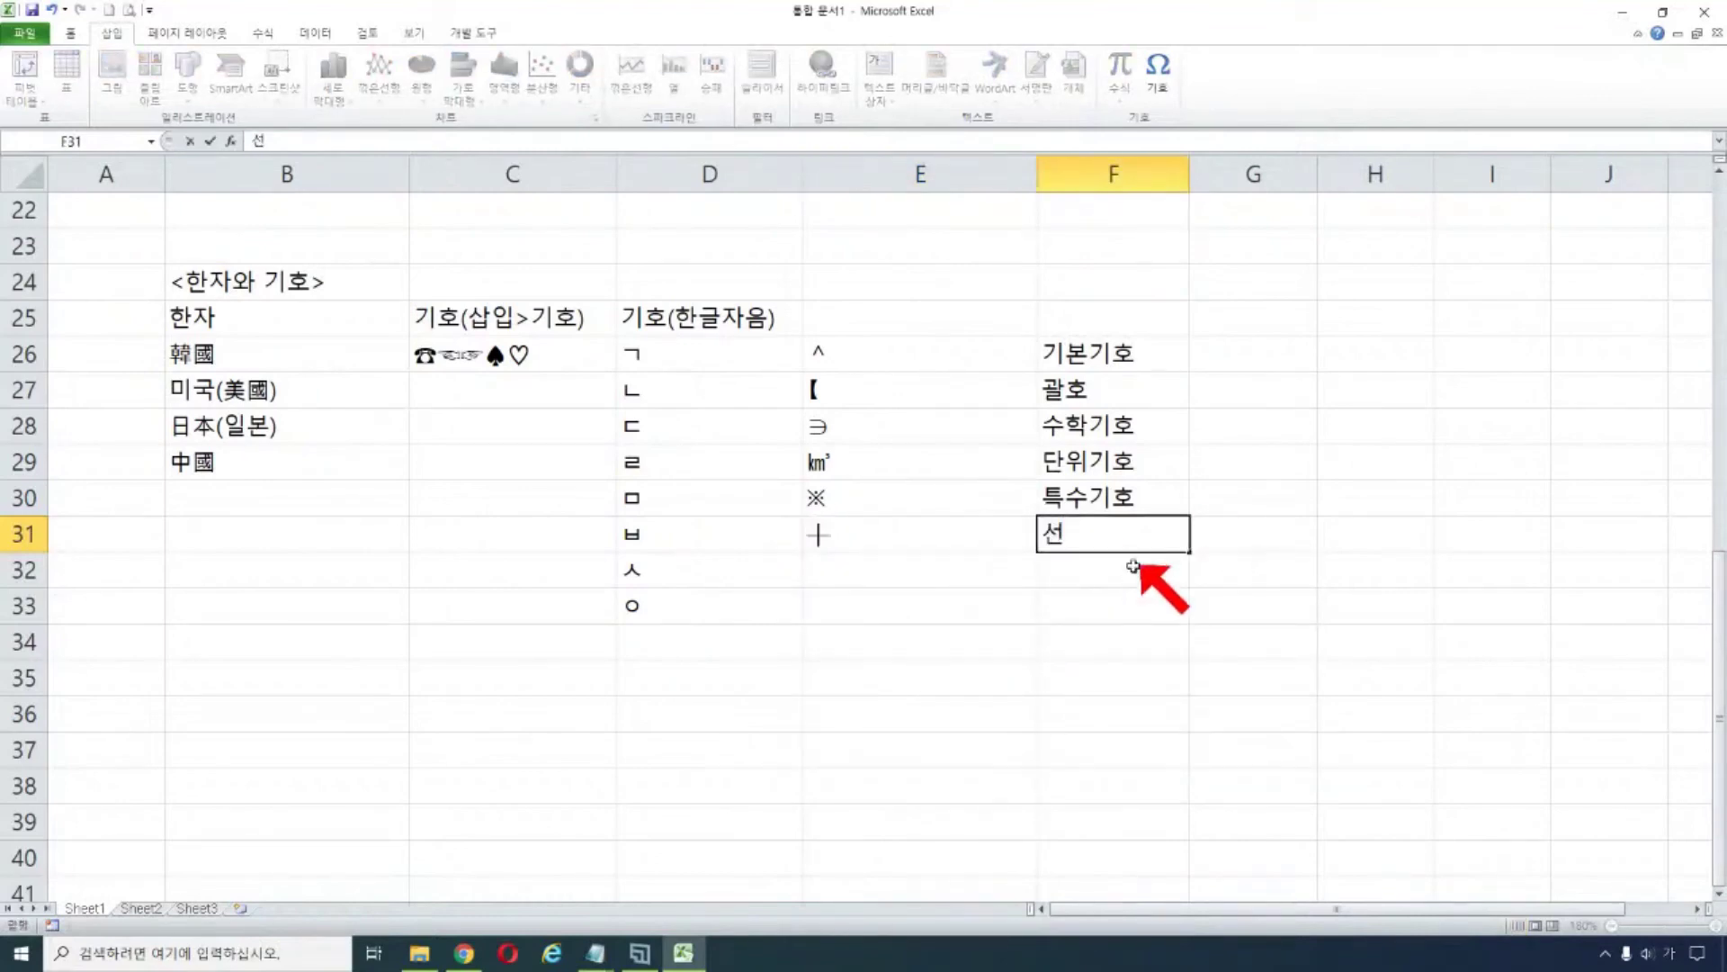
# - Convert ㅇ in E32 to the circled letter ⓧ through the expanded Hanja candidates
pyautogui.click(963, 573)
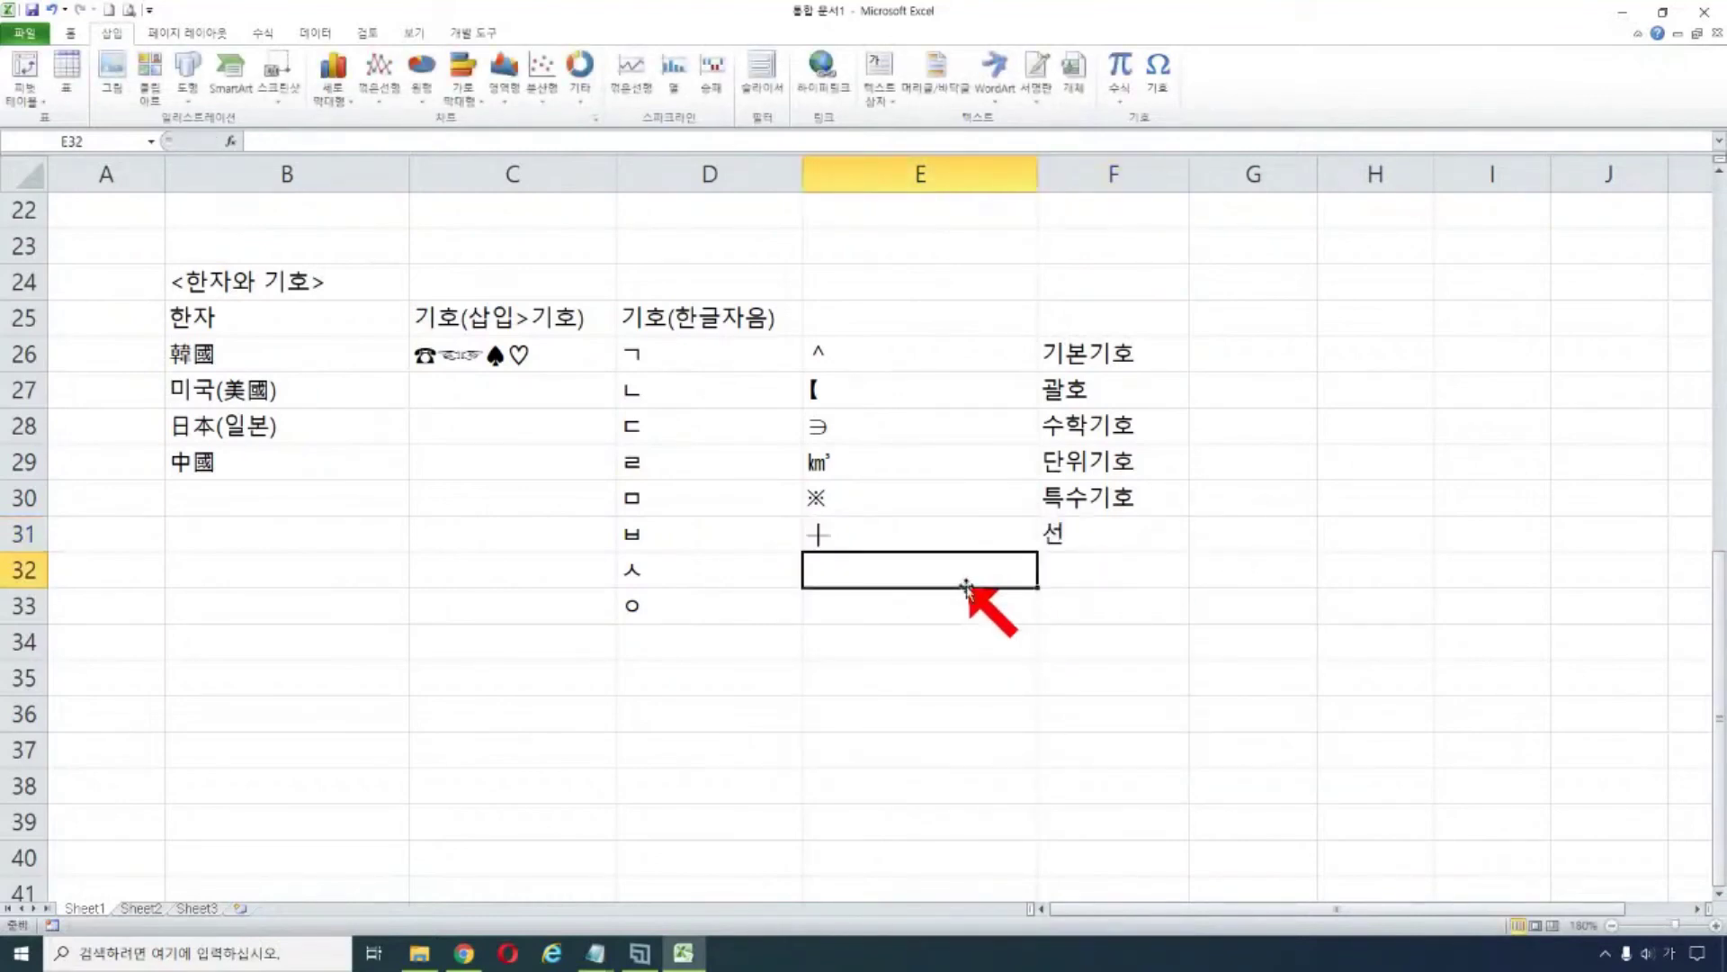
pyautogui.write('ㅇ')
pyautogui.press('Hangul_Hanja')
pyautogui.click(889, 807)
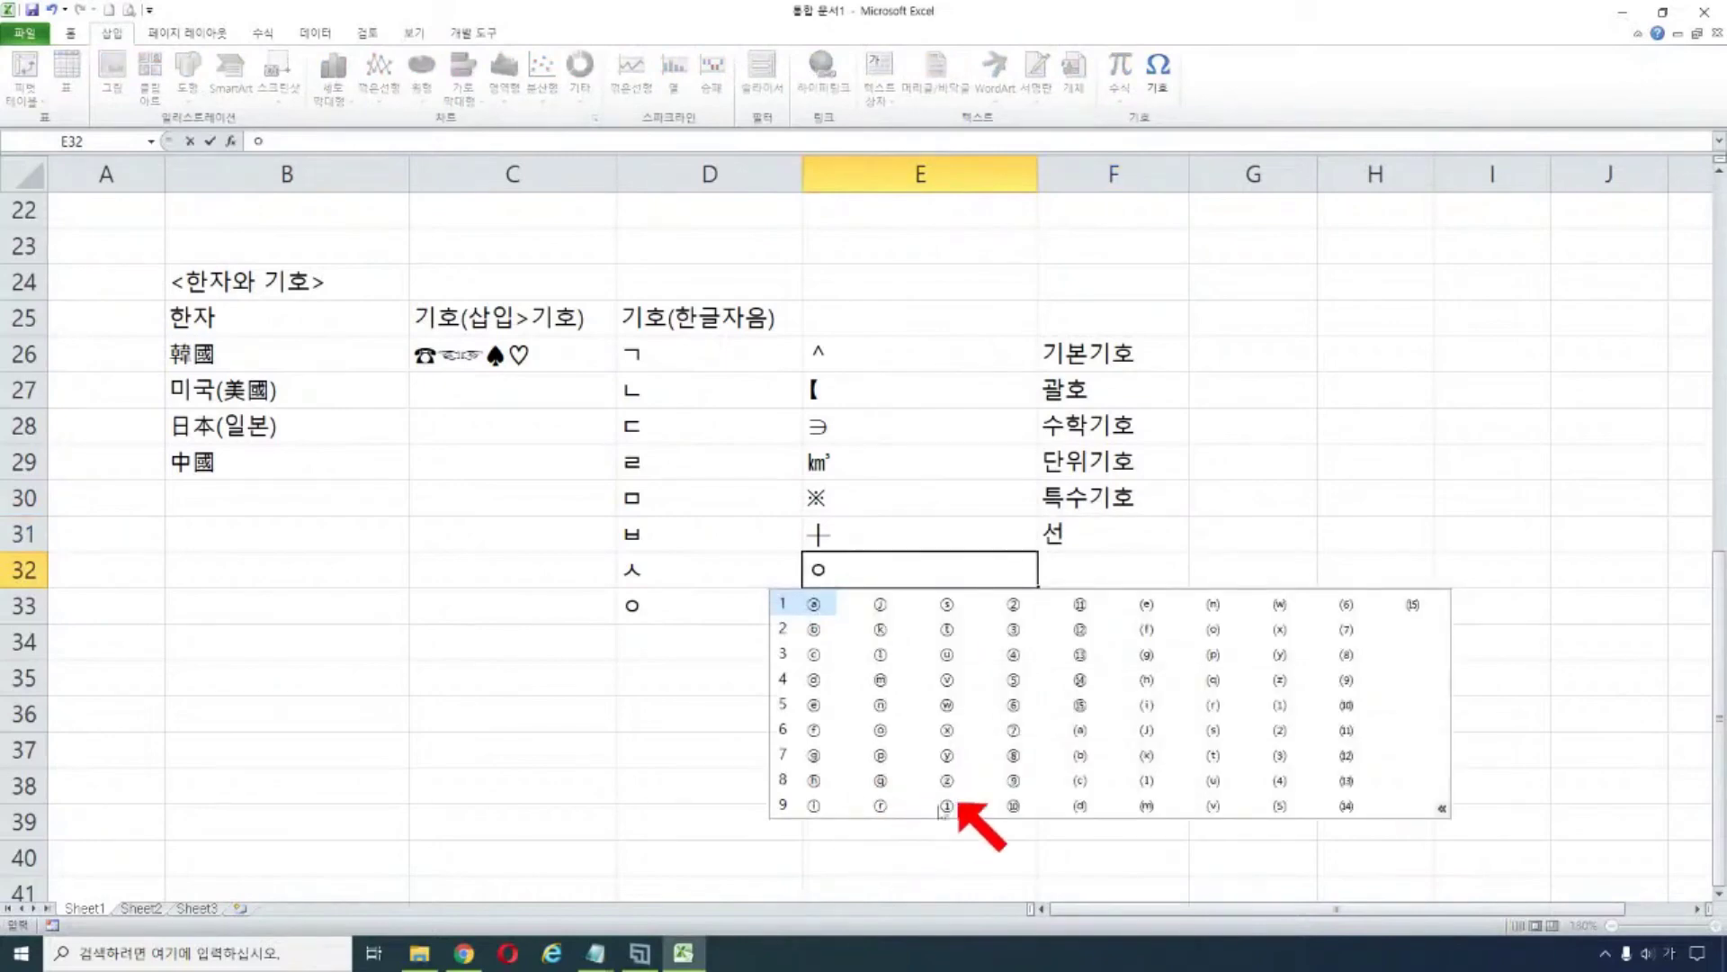
pyautogui.click(946, 730)
# - Enter the label 영어원기호 in F32 beside the circled letter
pyautogui.click(1112, 576)
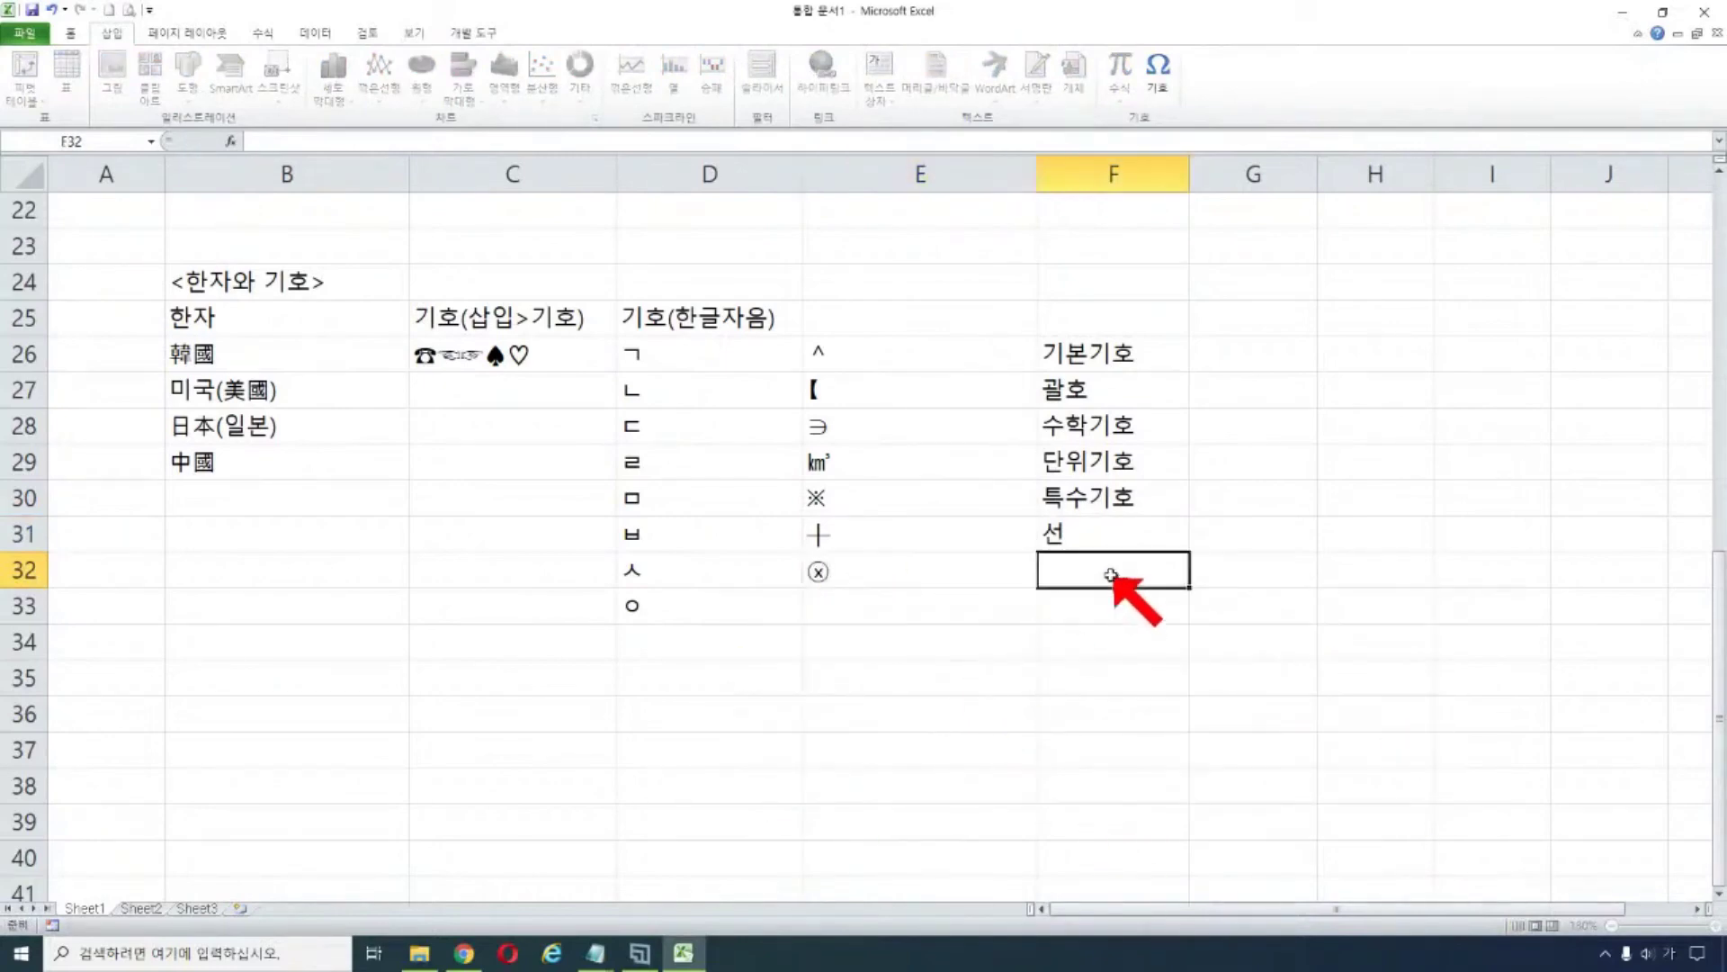
pyautogui.write('영ㅇ')
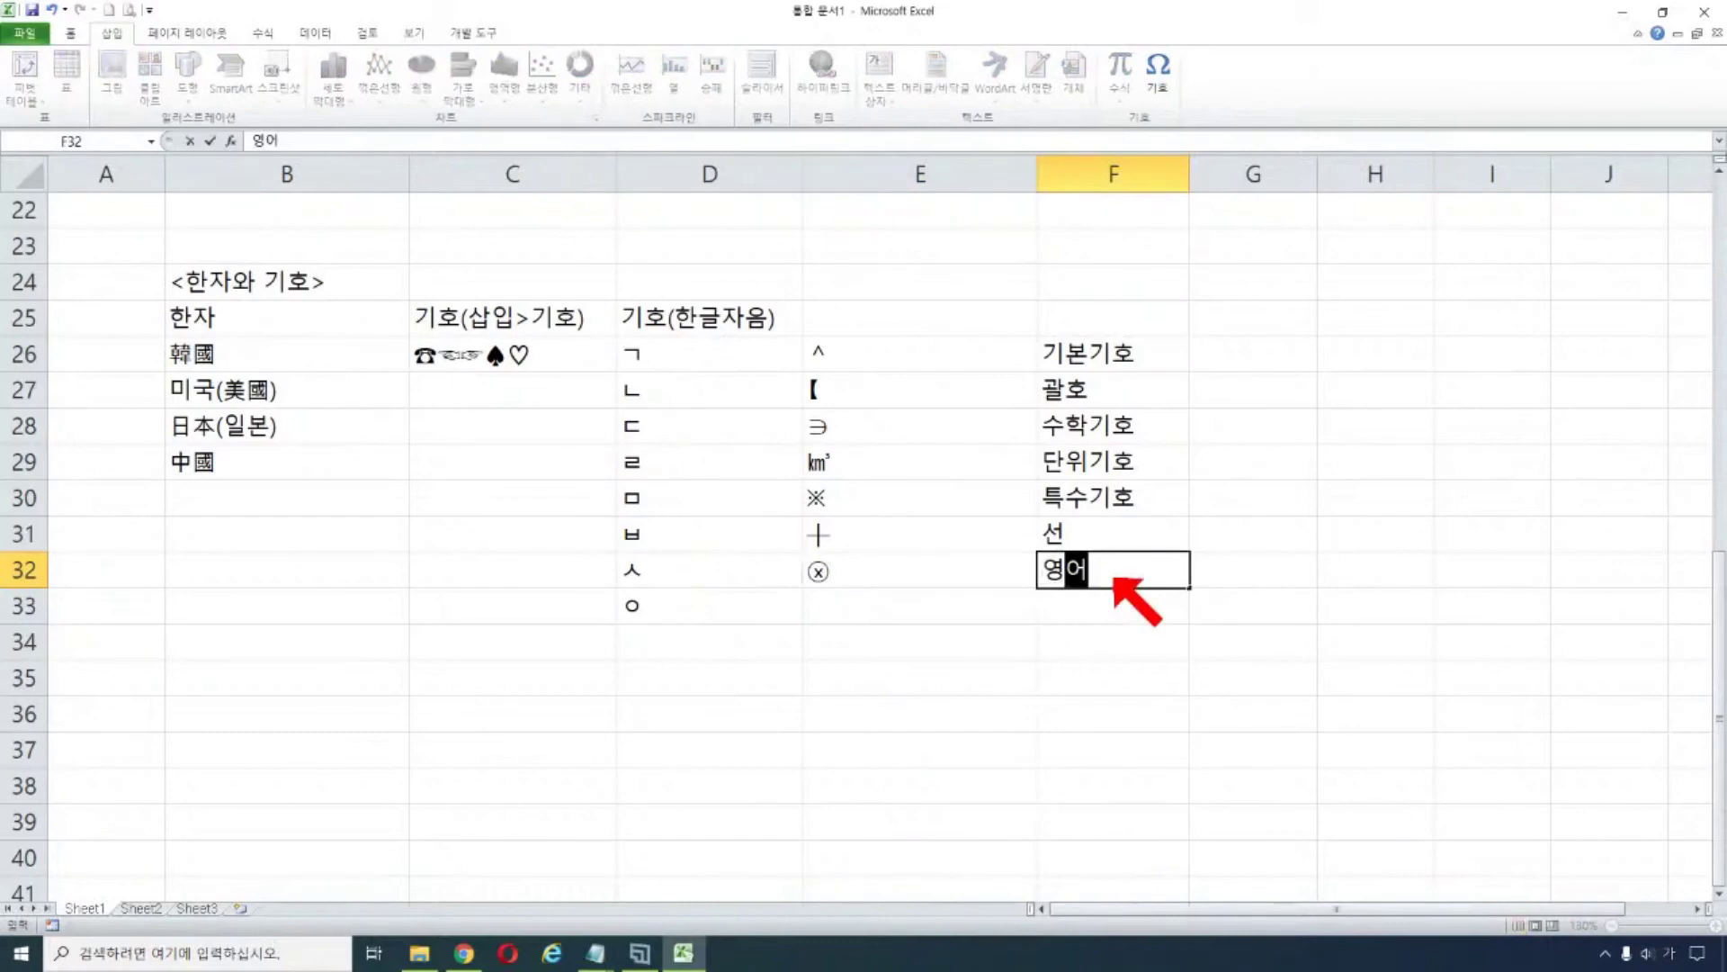
pyautogui.write('수')
pyautogui.write('원기')
pyautogui.write('호')
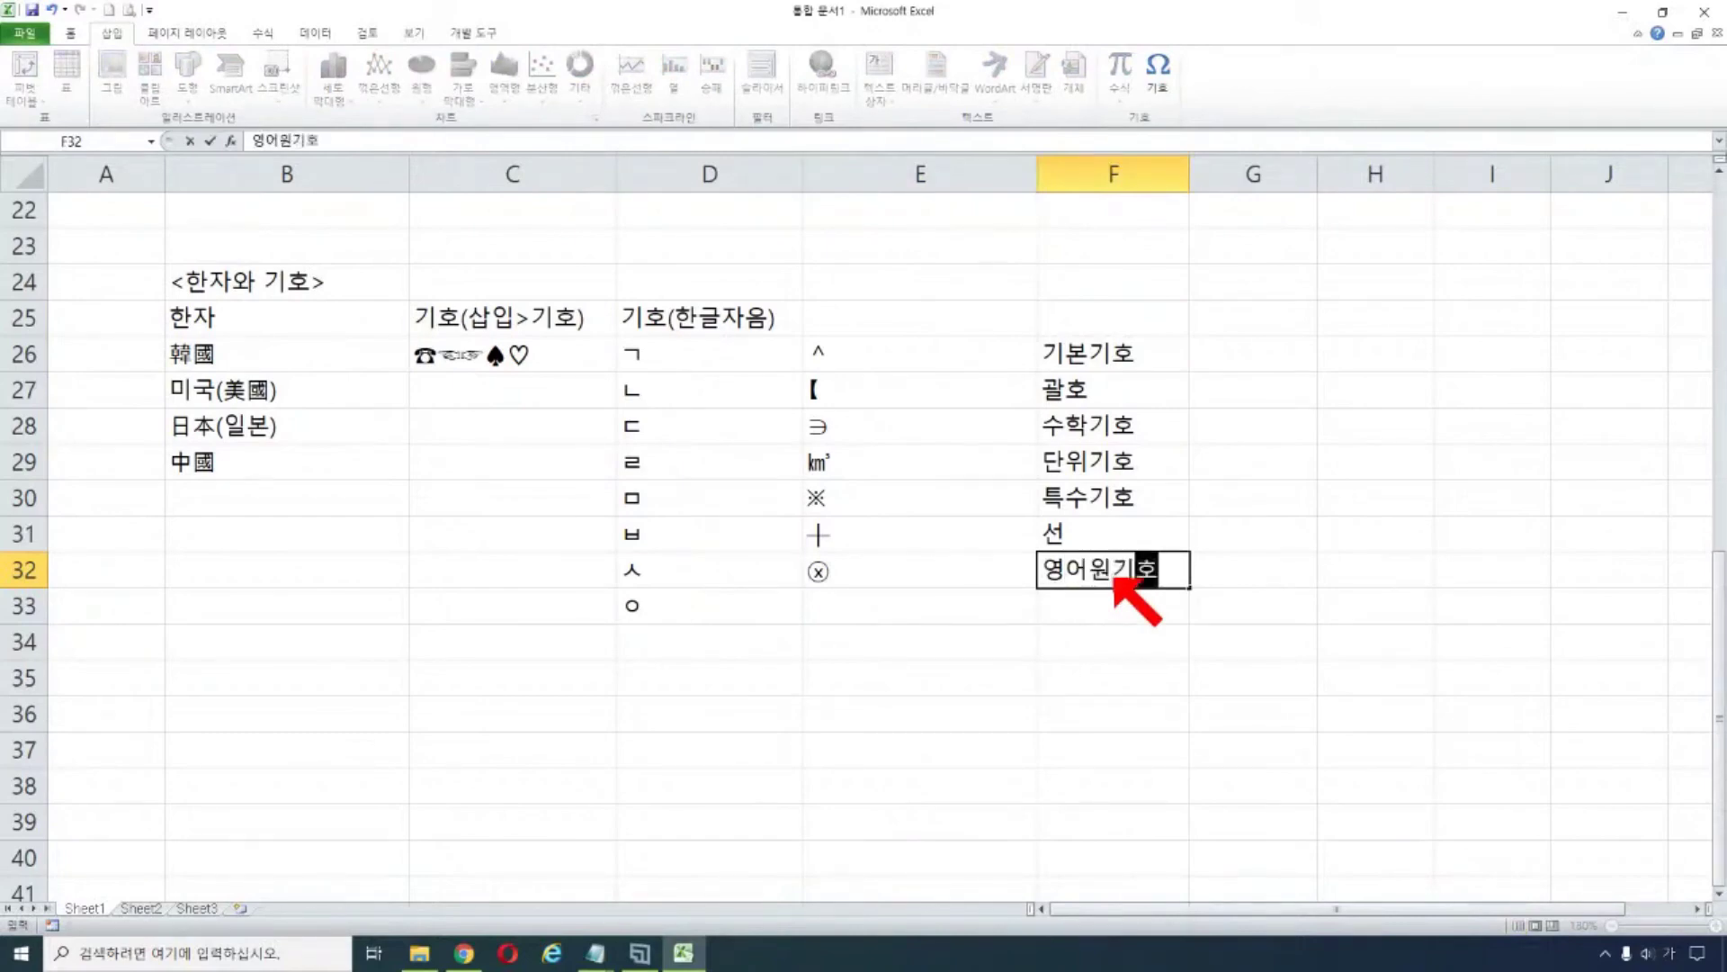
# - Convert ㅇ in E33 to the circled number ⑥ through the expanded Hanja candidates
pyautogui.click(981, 601)
pyautogui.write('ㅇ')
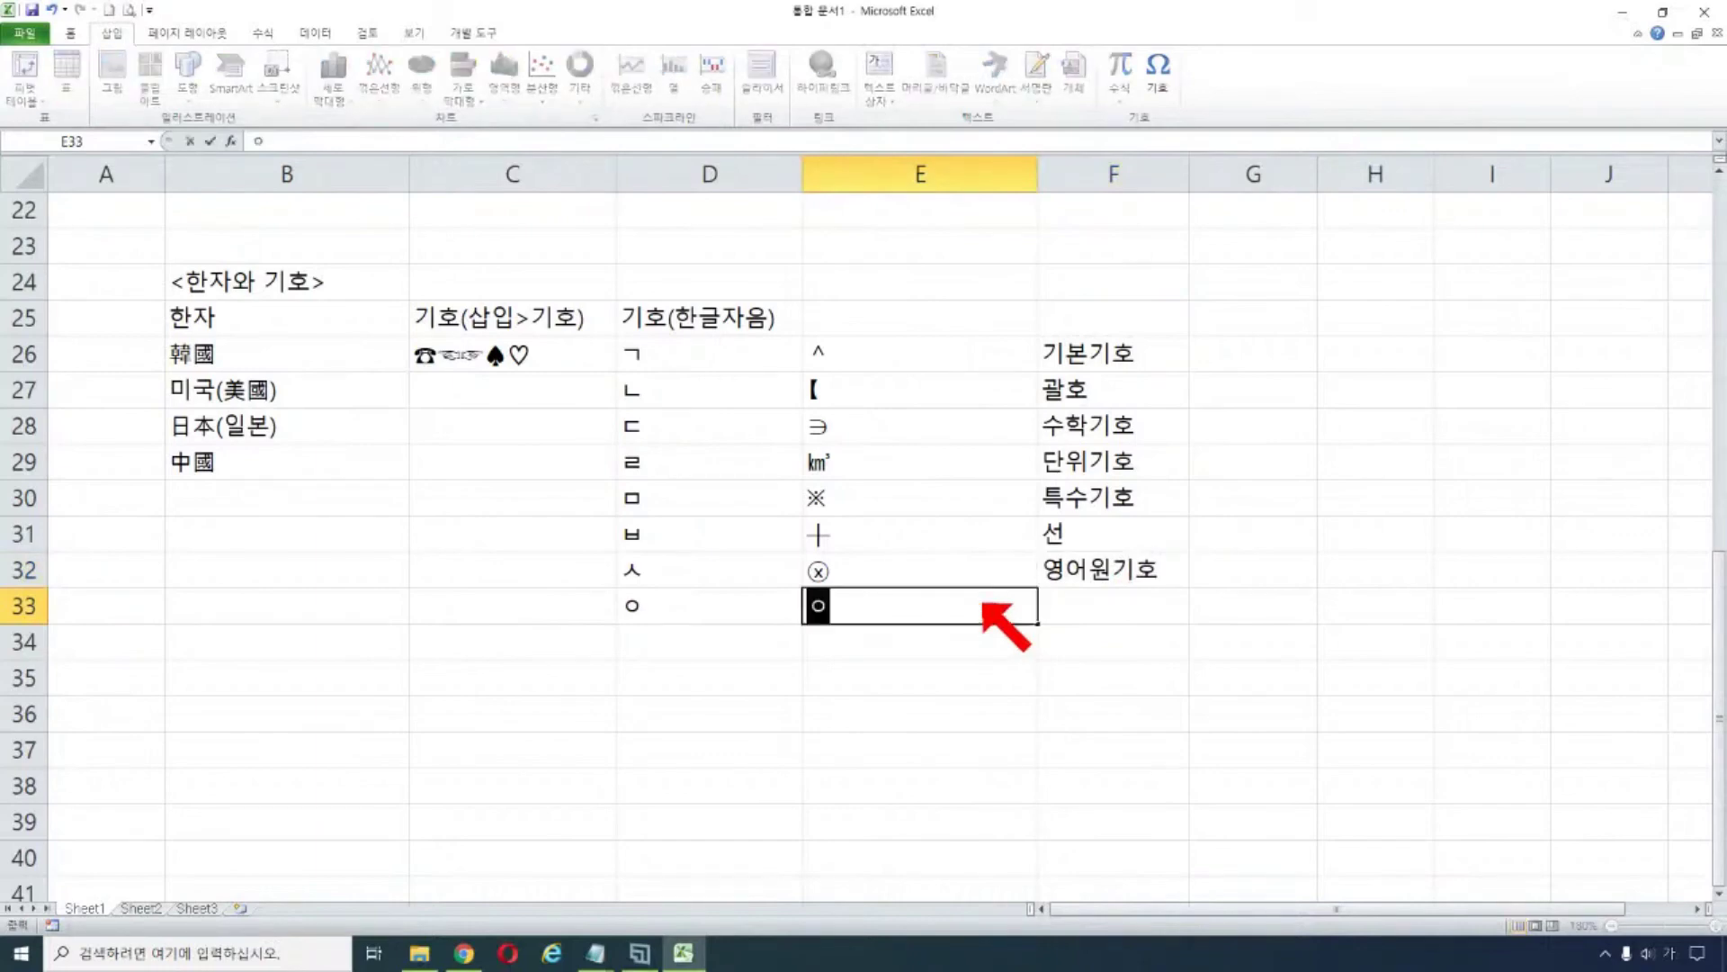
pyautogui.press('Hangul_Hanja')
pyautogui.click(879, 844)
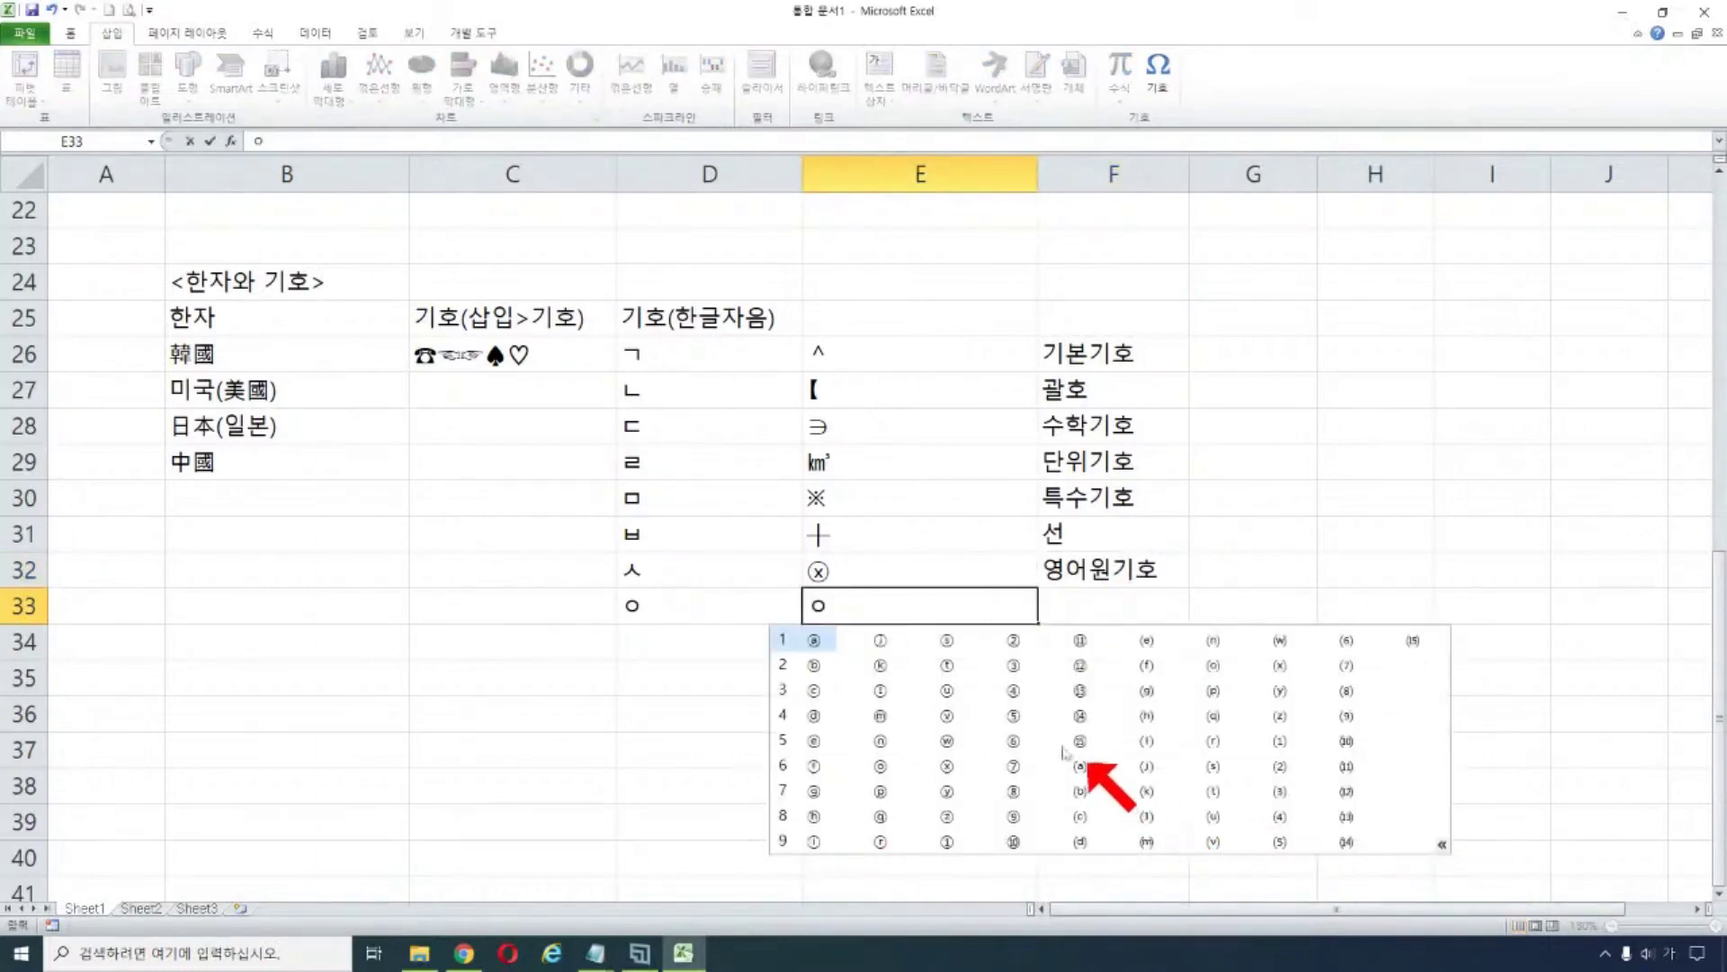
pyautogui.click(1014, 740)
pyautogui.click(1057, 604)
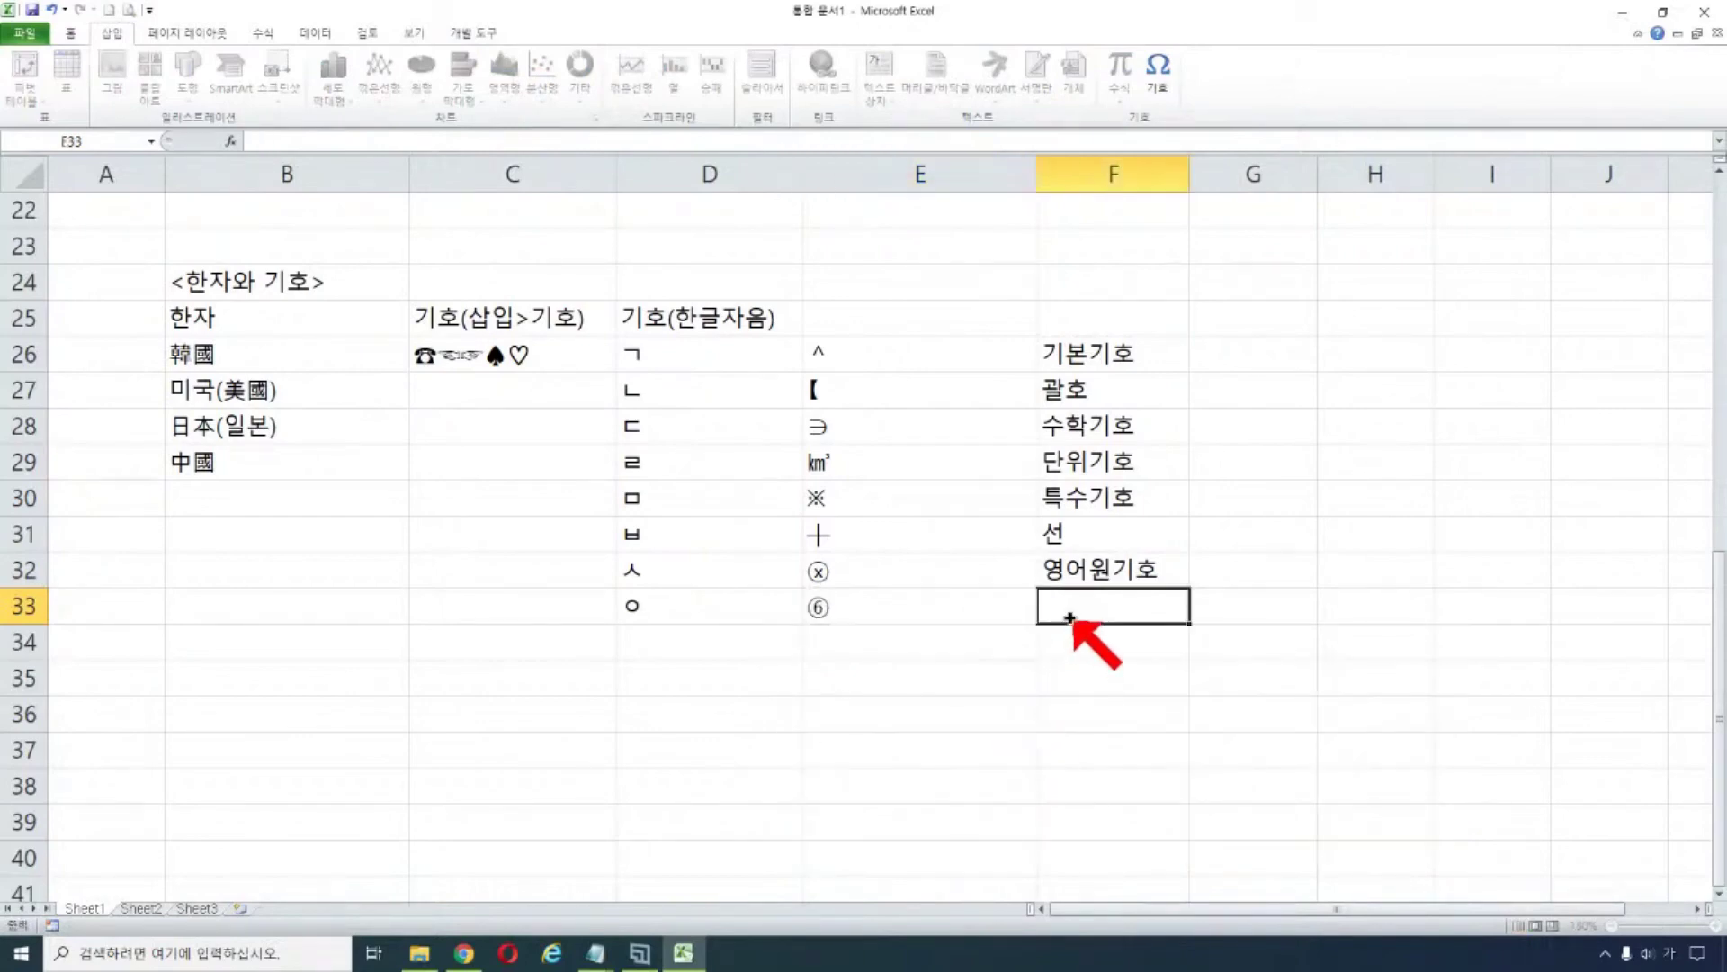
# - Replace the symbol in E32 with a circled Hangul symbol converted from ㅅ and change the F32 label to 한글원기호
pyautogui.click(899, 576)
pyautogui.press('BackSpace')
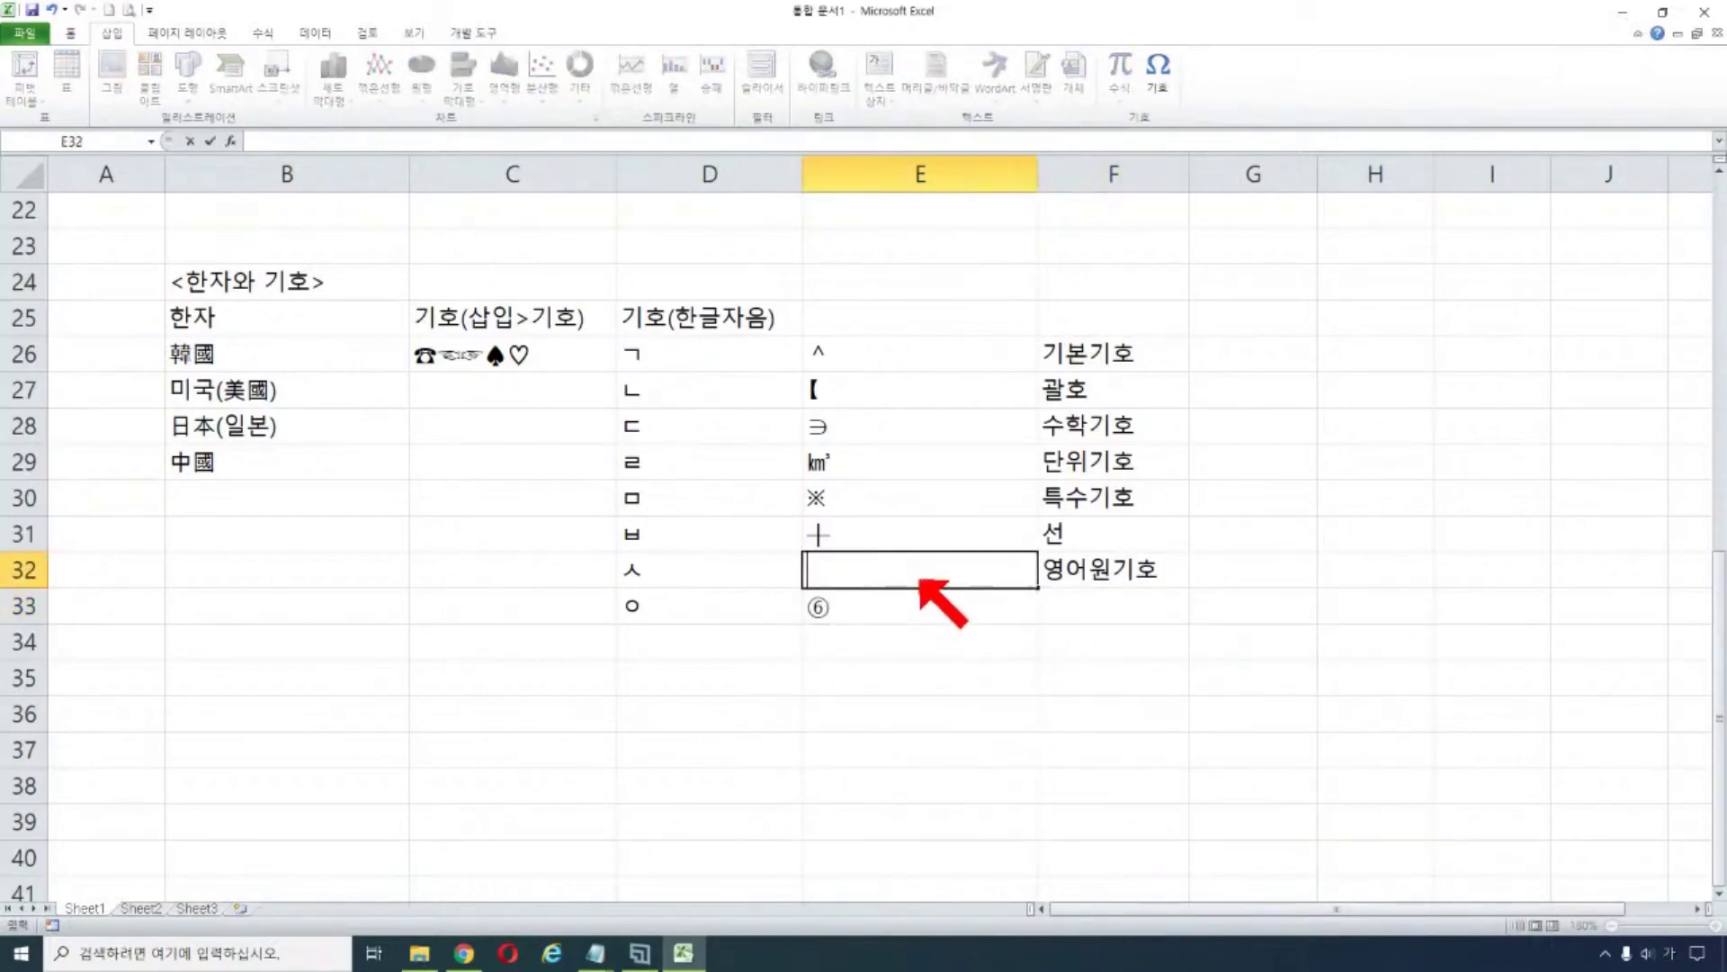
pyautogui.write('ㅅ')
pyautogui.press('Hangul_Hanja')
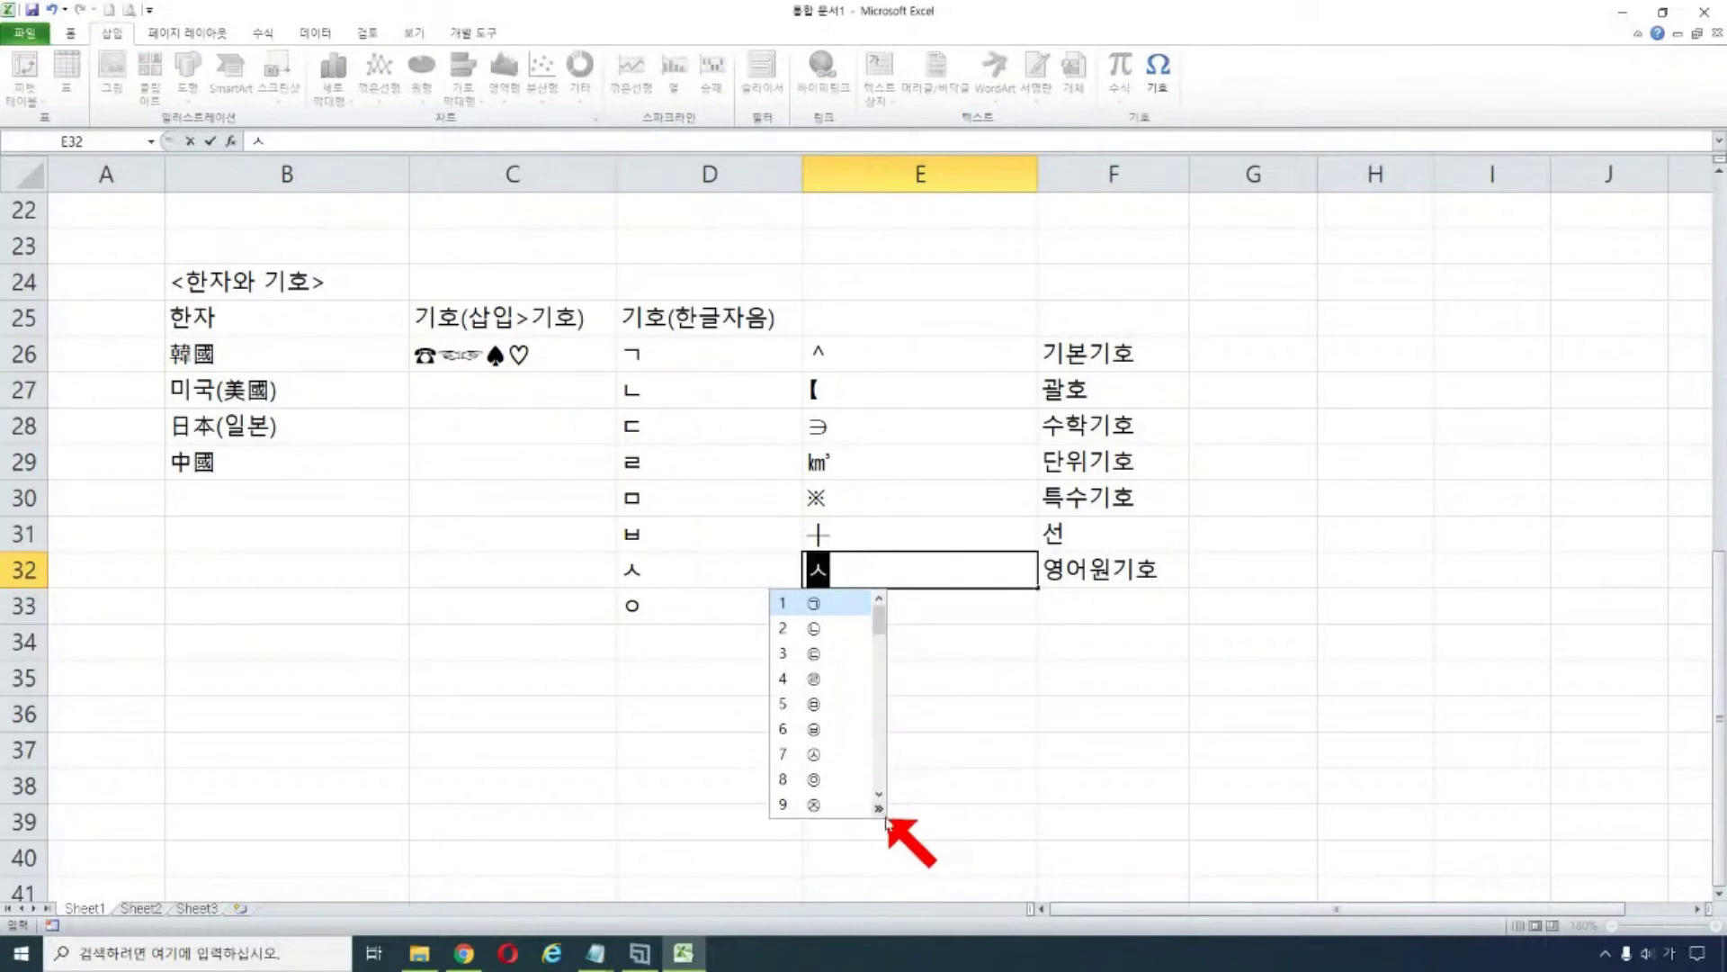
pyautogui.click(880, 808)
pyautogui.click(934, 713)
pyautogui.click(1094, 567)
pyautogui.doubleClick(1094, 567)
pyautogui.press('BackSpace')
pyautogui.press('BackSpace')
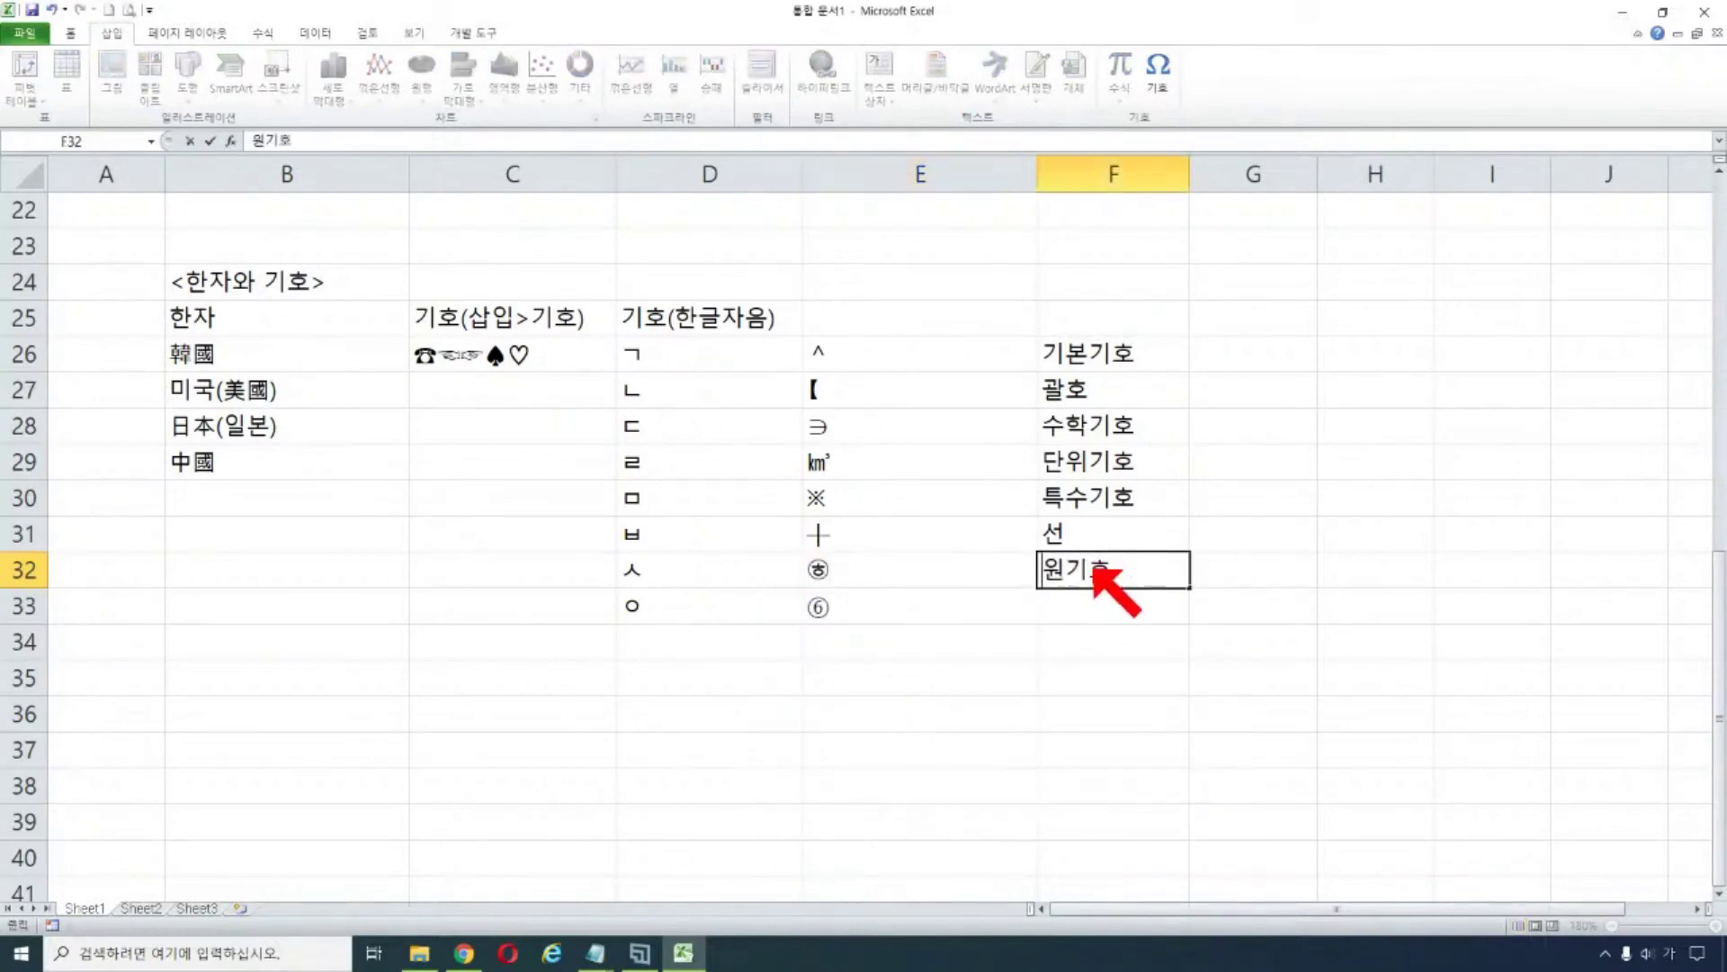
pyautogui.write('한글')
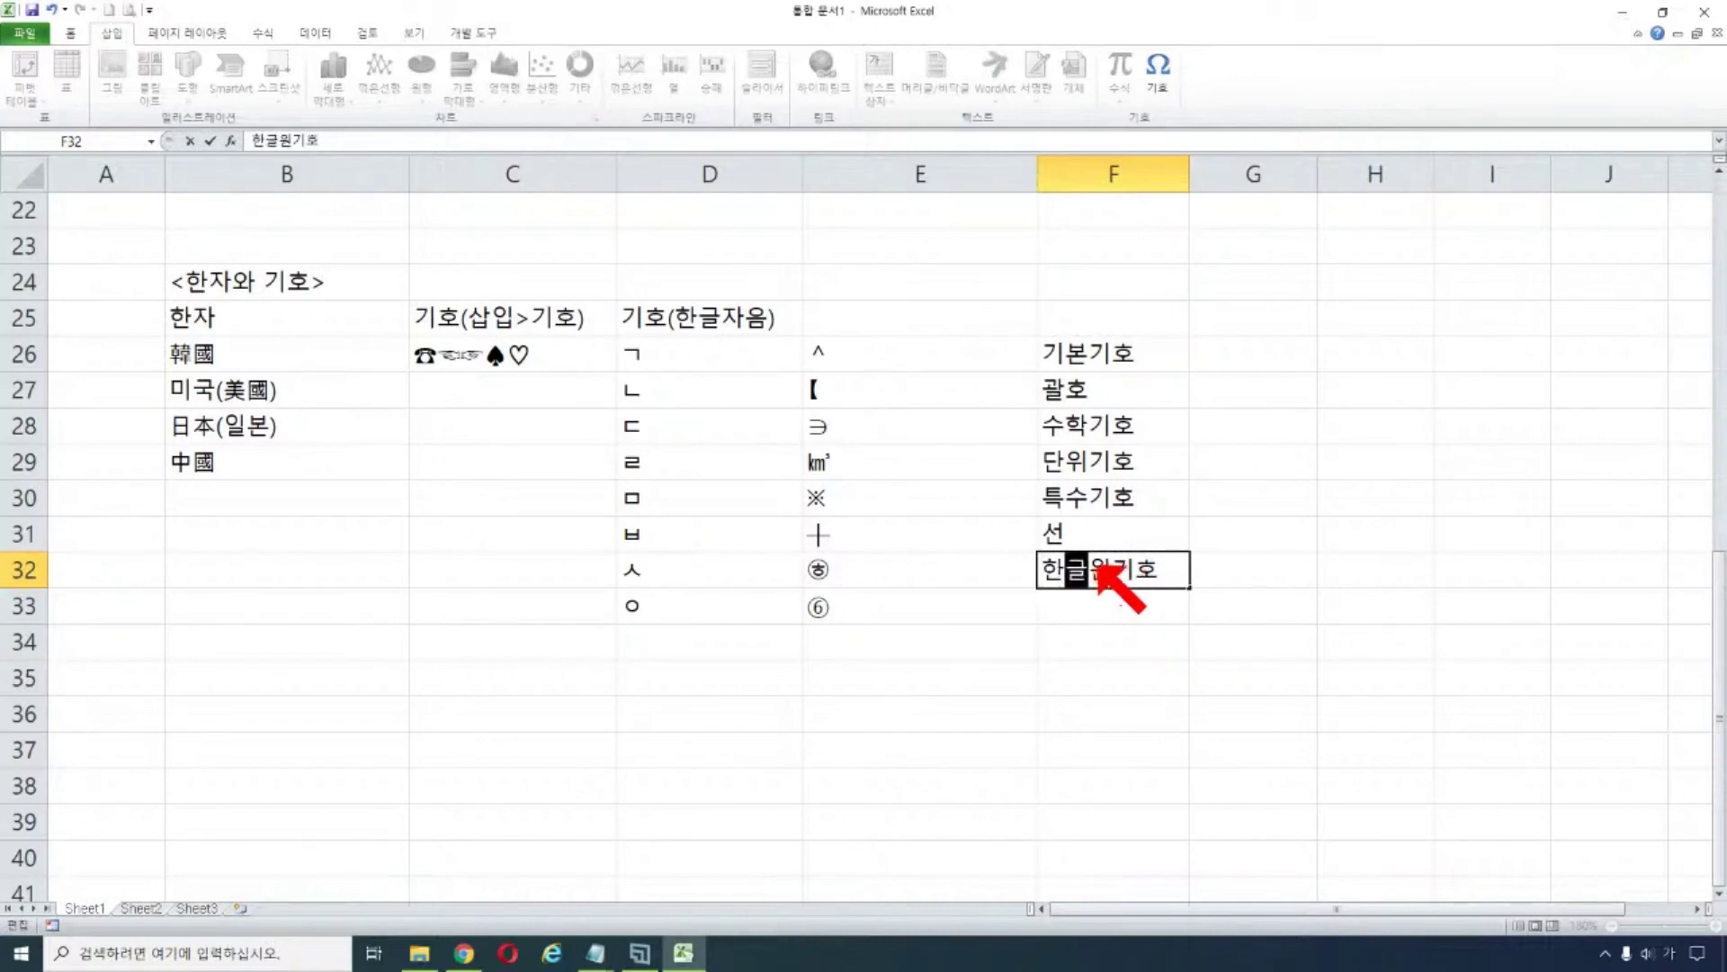
pyautogui.press('Return')
# - Label the circled number 영어 원기호 in F33 and add a space to the F32 label so it reads 한글 원기호
pyautogui.write('숫')
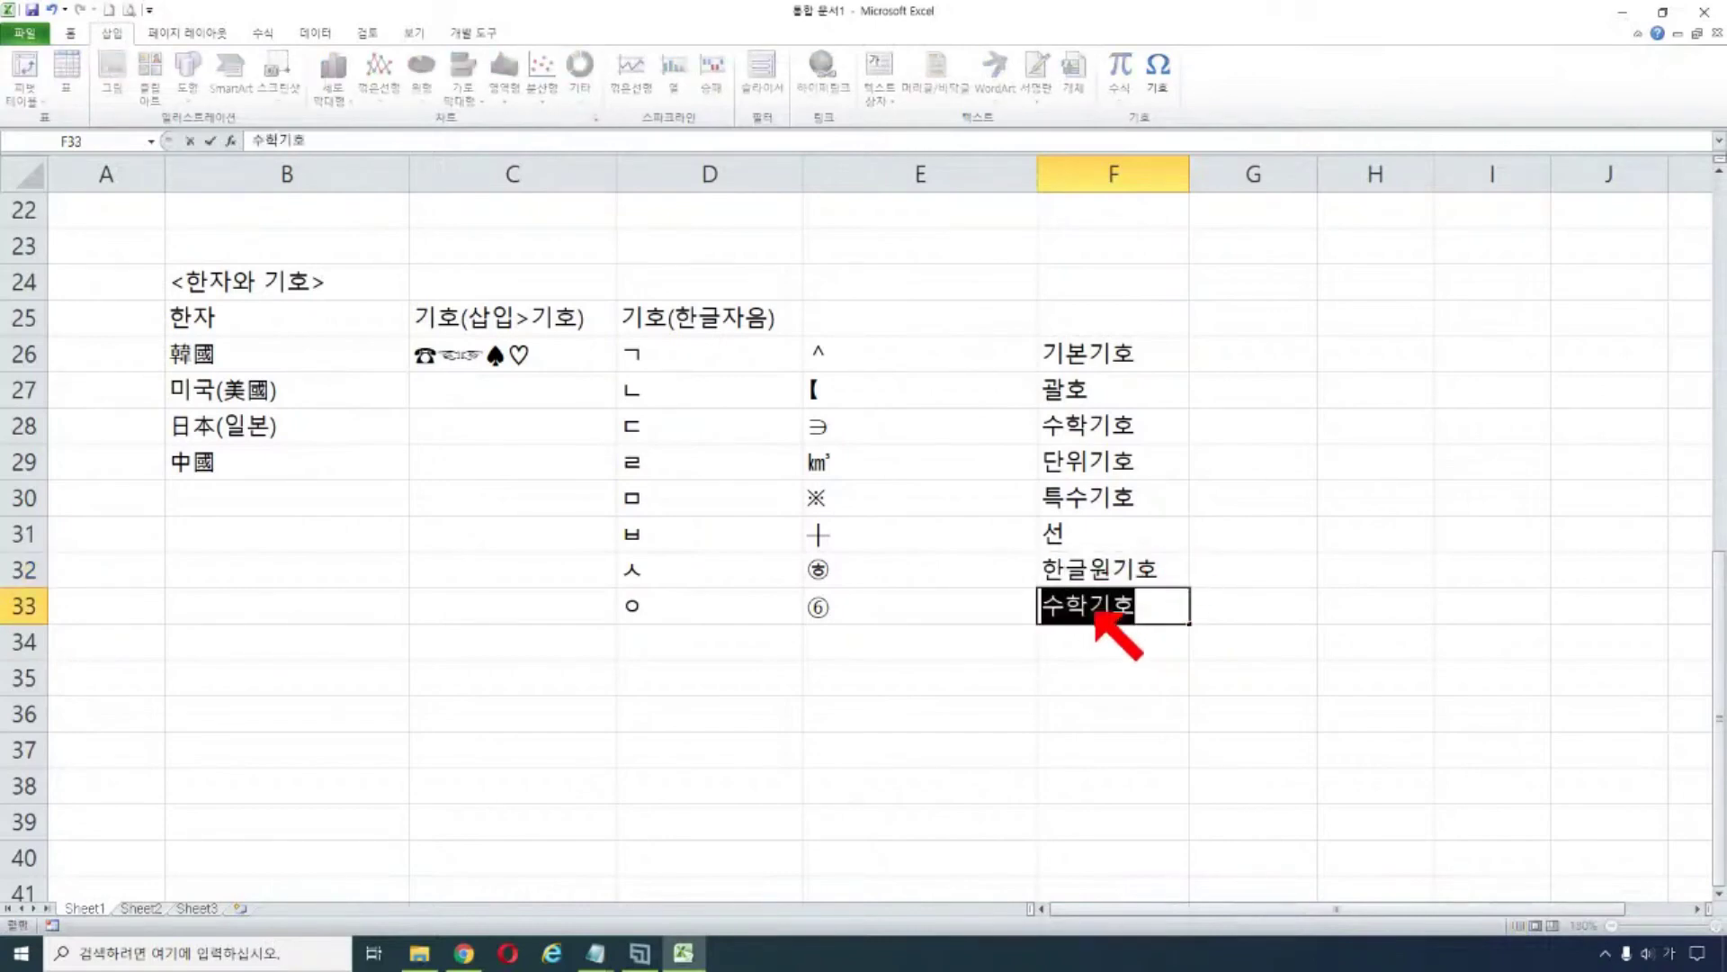
pyautogui.press('BackSpace')
pyautogui.press('BackSpace')
pyautogui.write('ㅇㅕㅇ러')
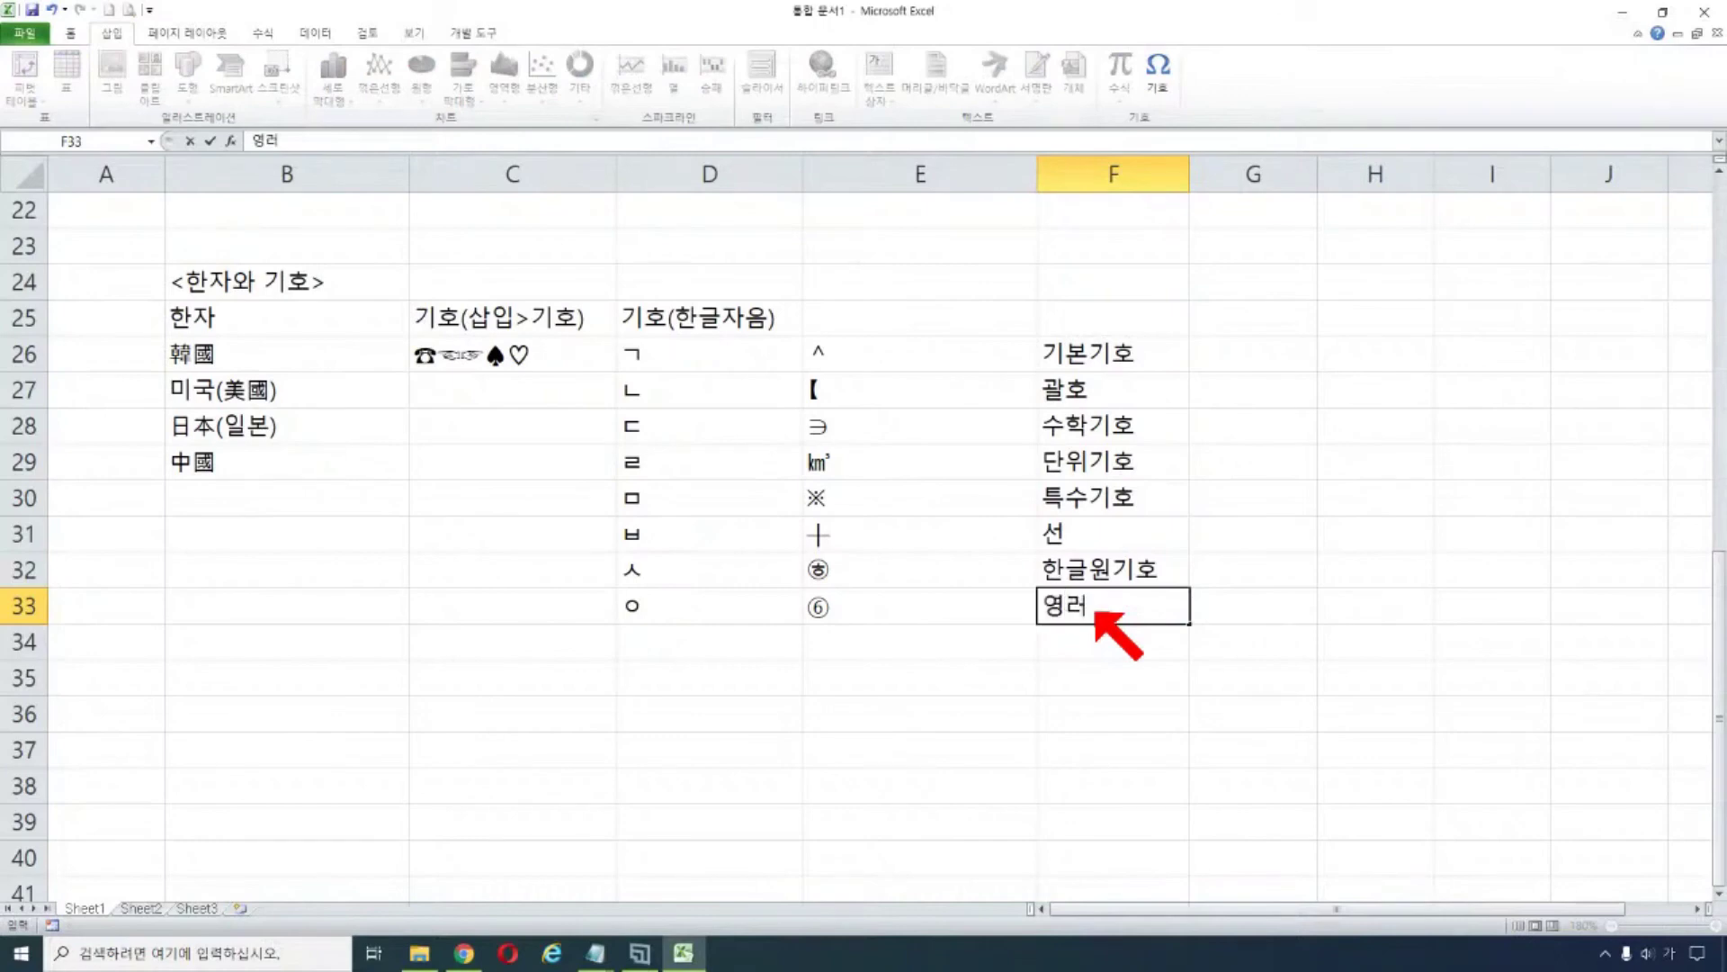
pyautogui.write('어 우ㅓㄴ기호')
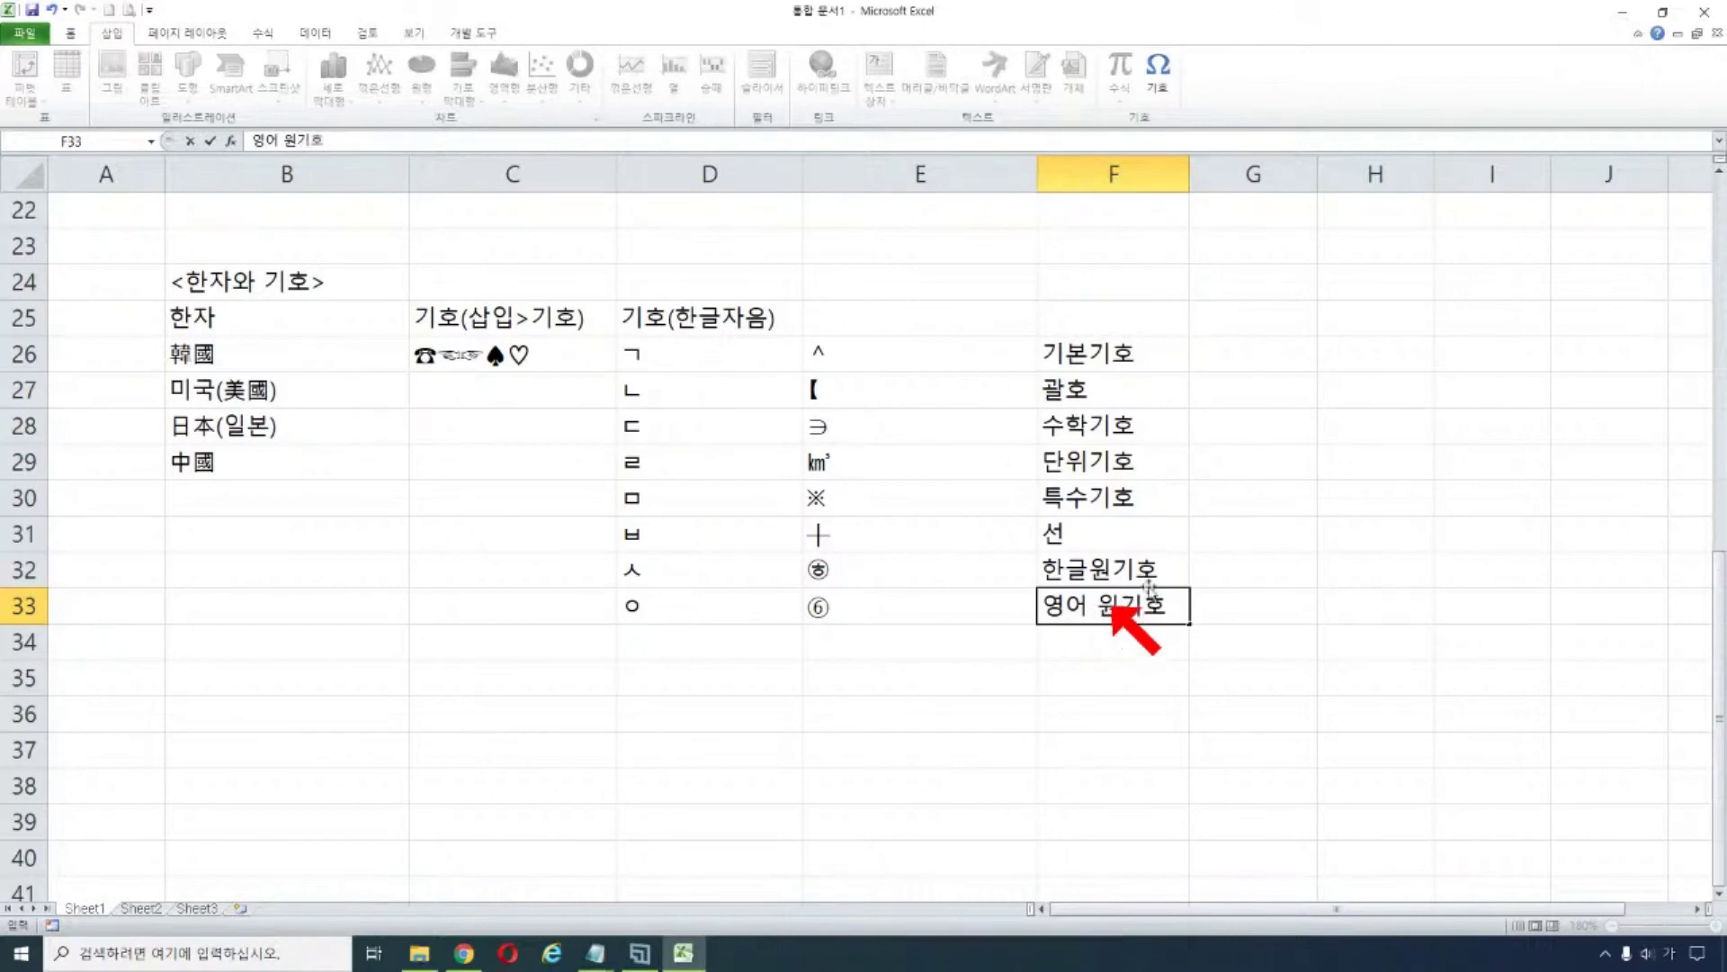
pyautogui.doubleClick(1092, 570)
pyautogui.click(1181, 737)
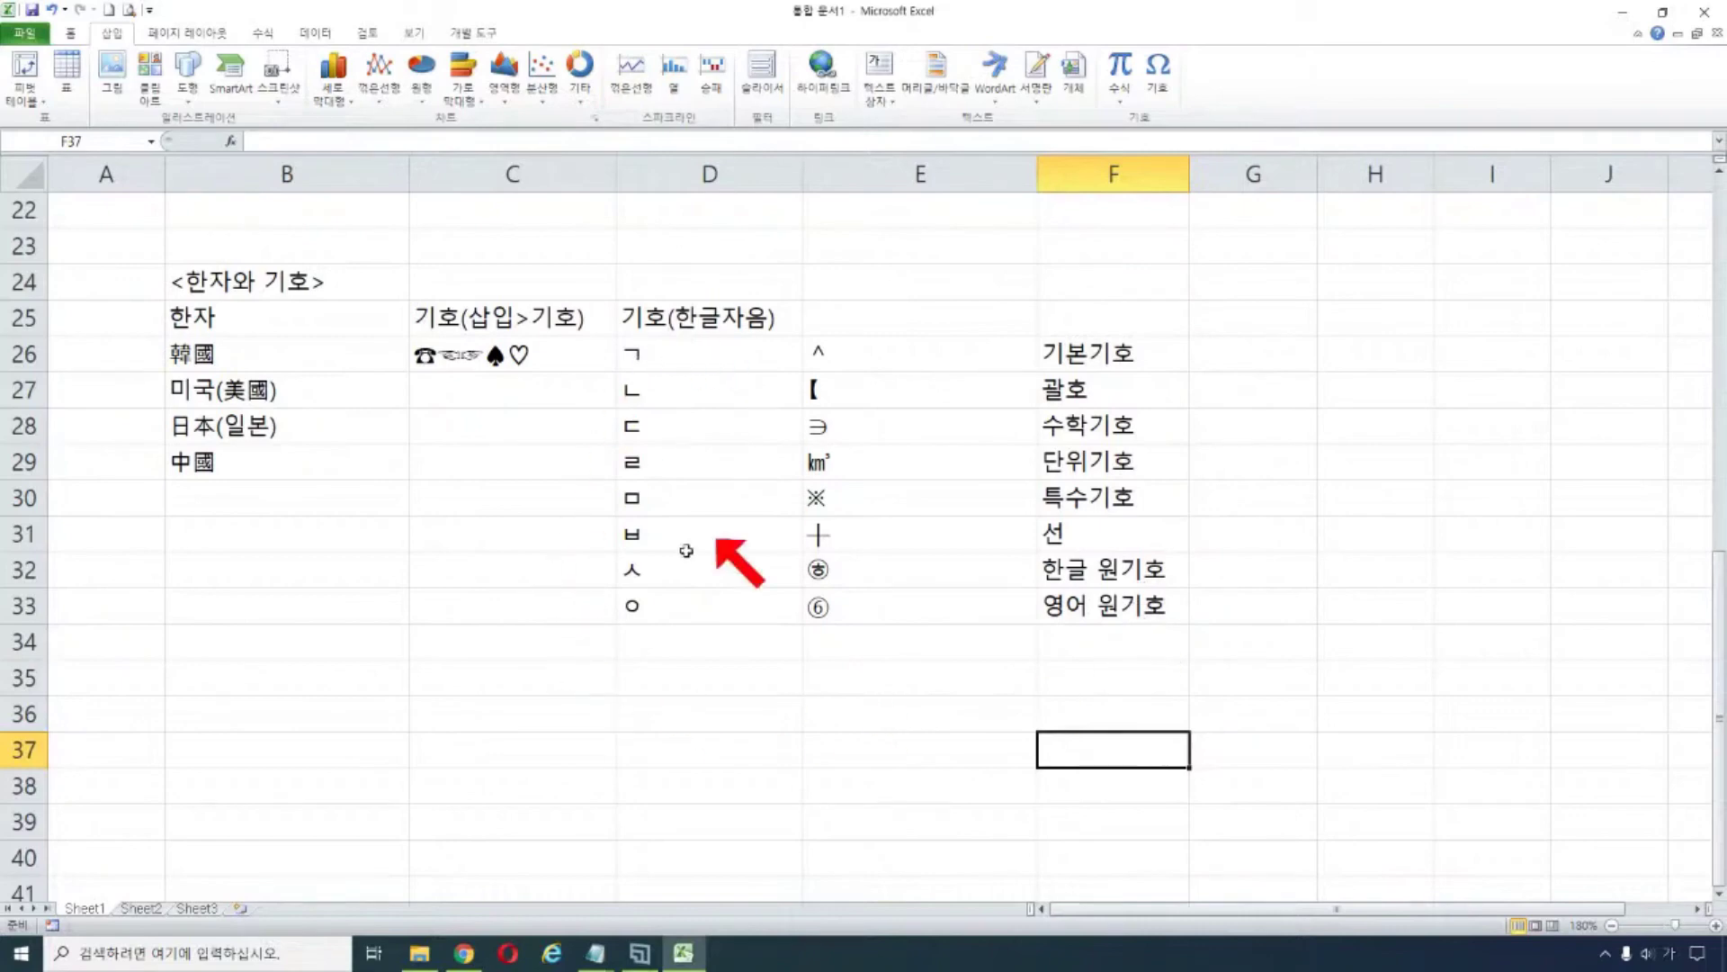
# - Make the ㅁ row of the symbol table, D30:F30, bold
pyautogui.moveTo(642, 501); pyautogui.dragTo(1108, 542)
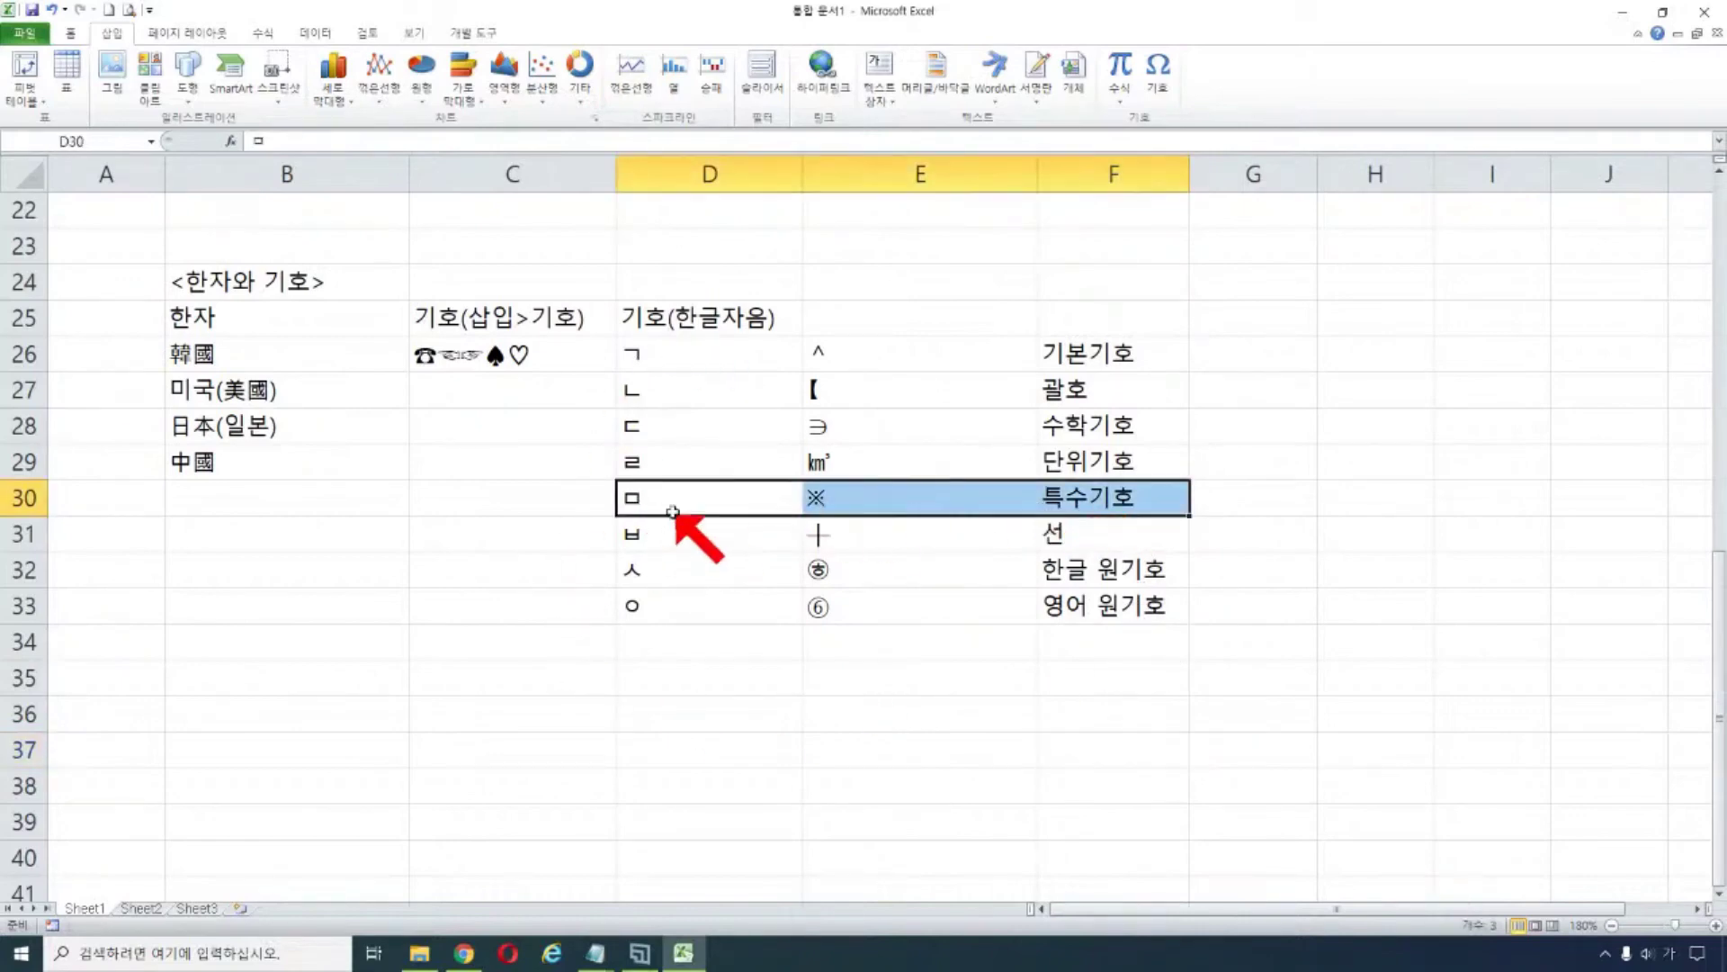
pyautogui.click(70, 33)
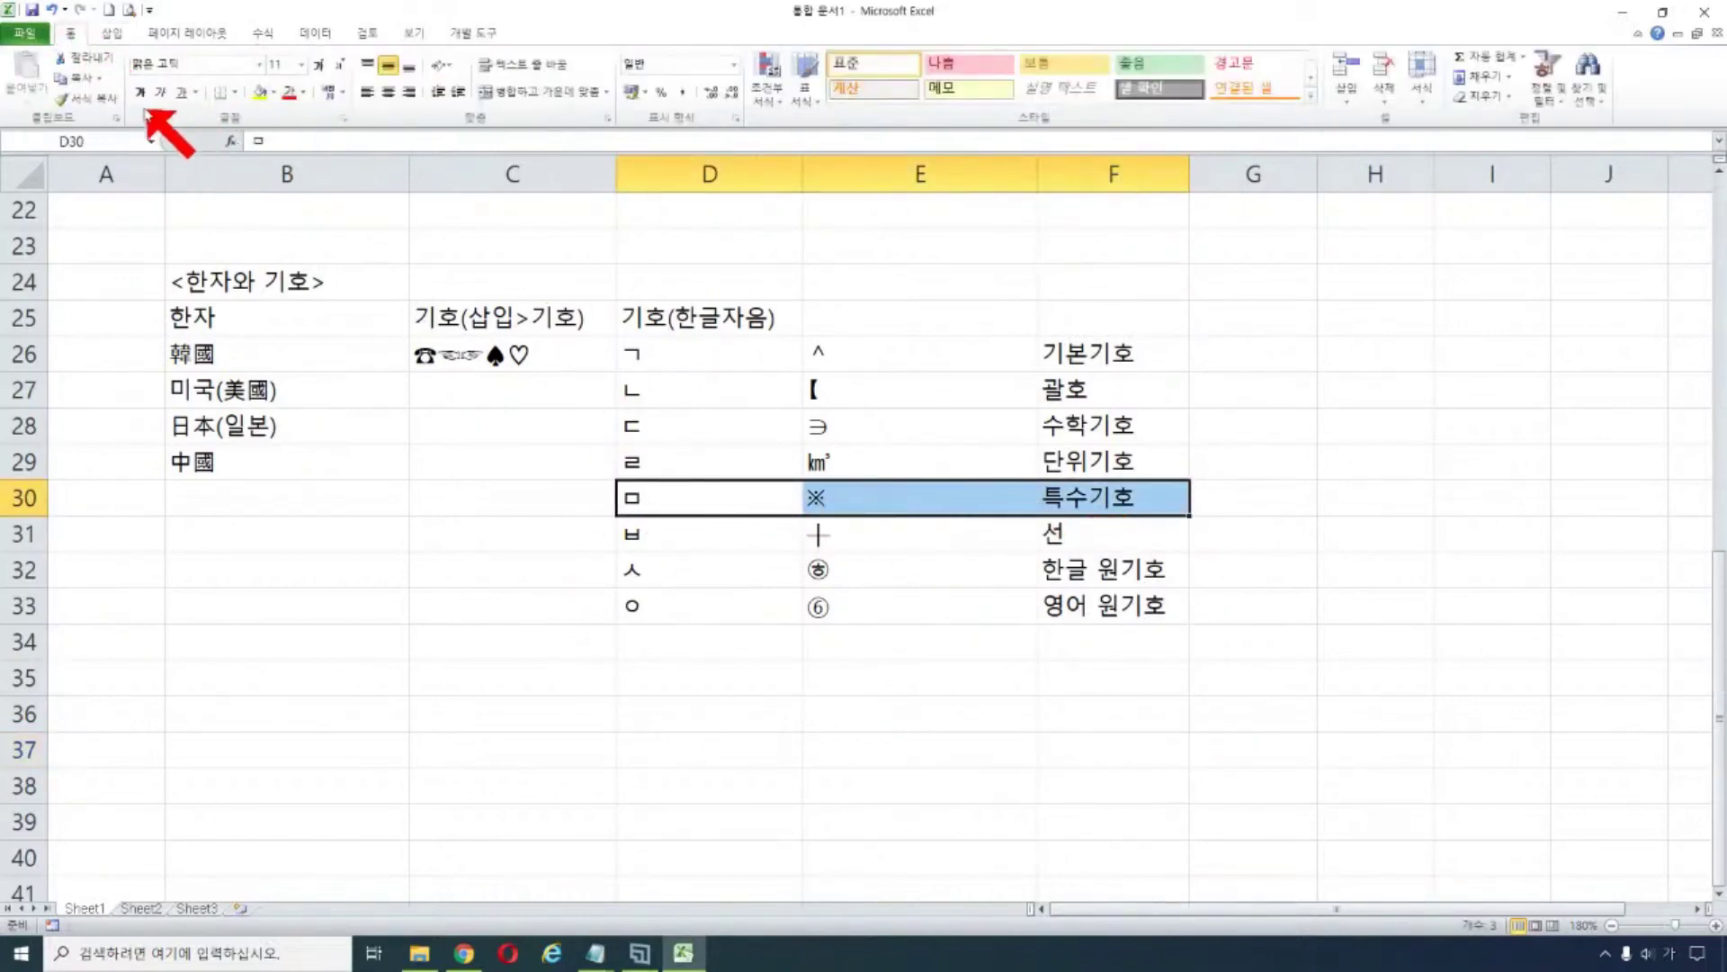
pyautogui.click(733, 603)
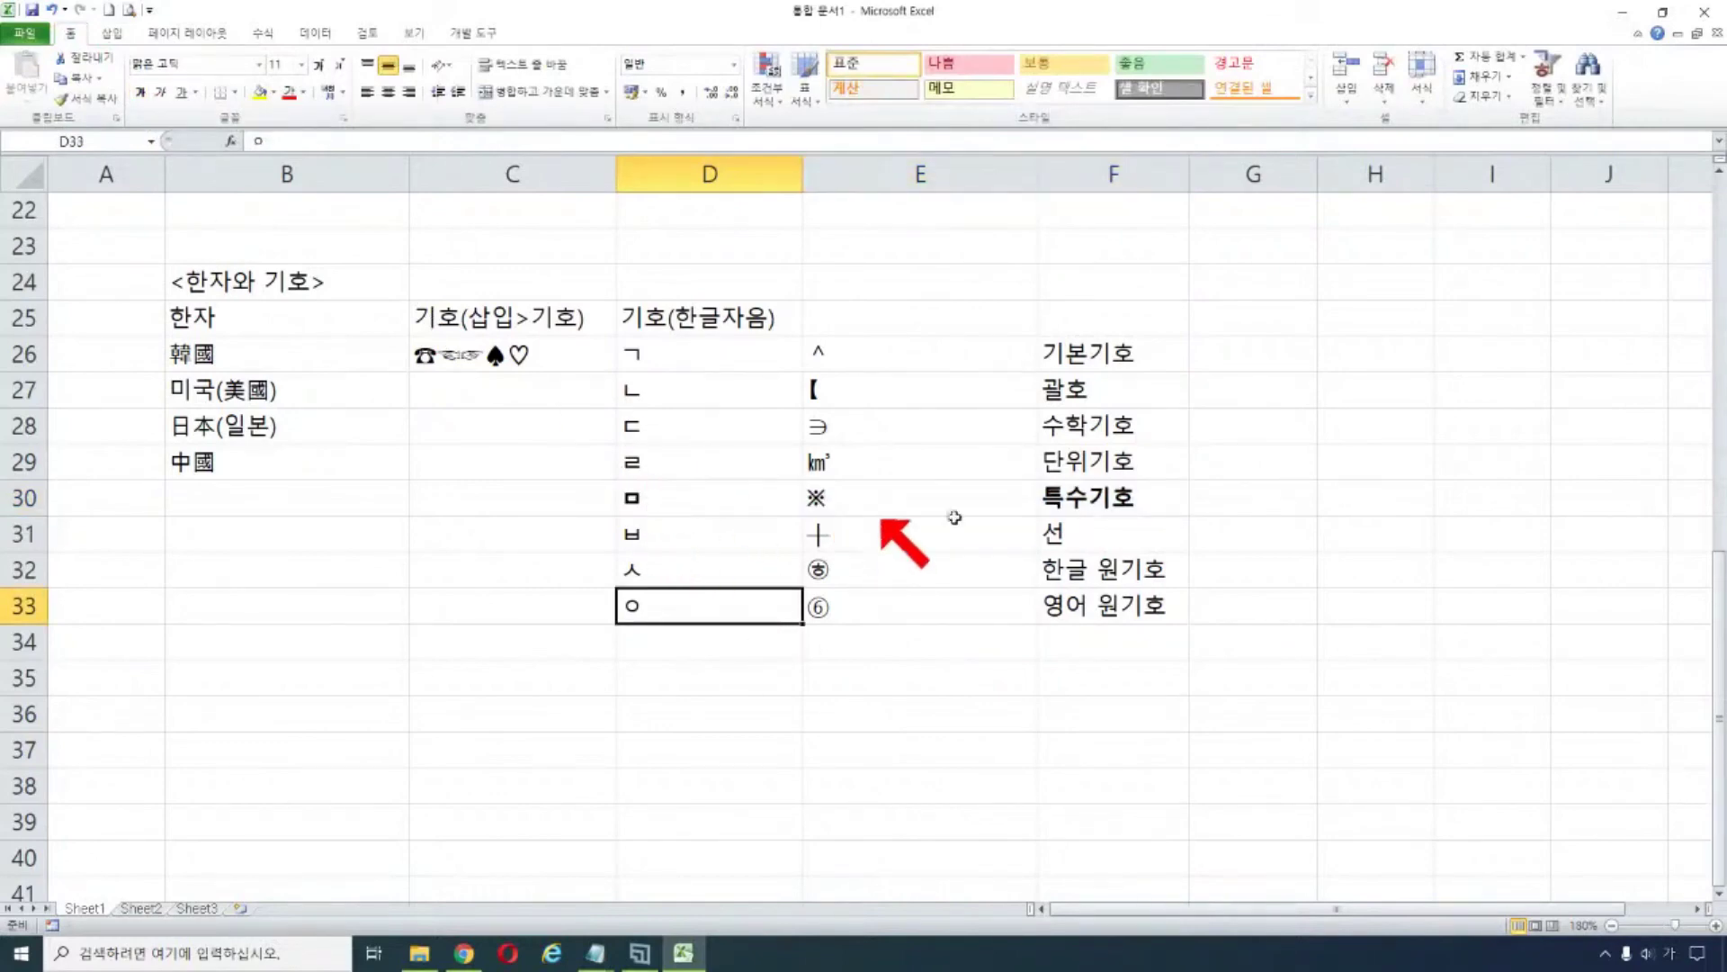
# - Start saving the workbook to a file
pyautogui.click(24, 33)
pyautogui.click(54, 65)
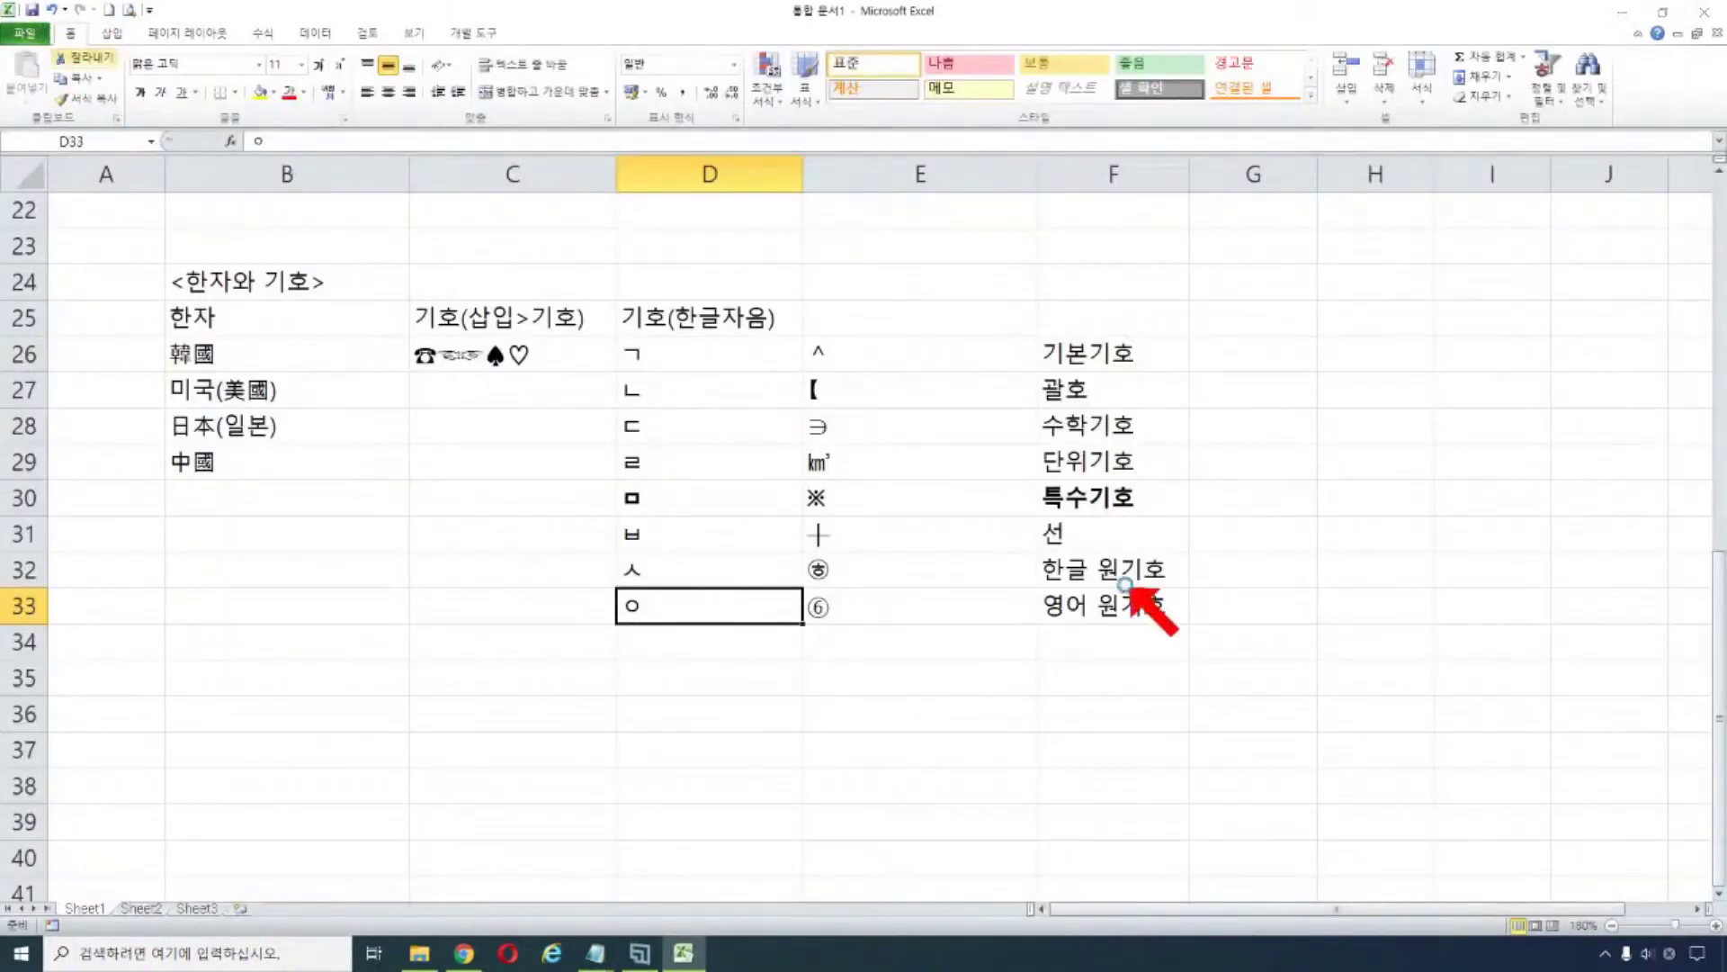